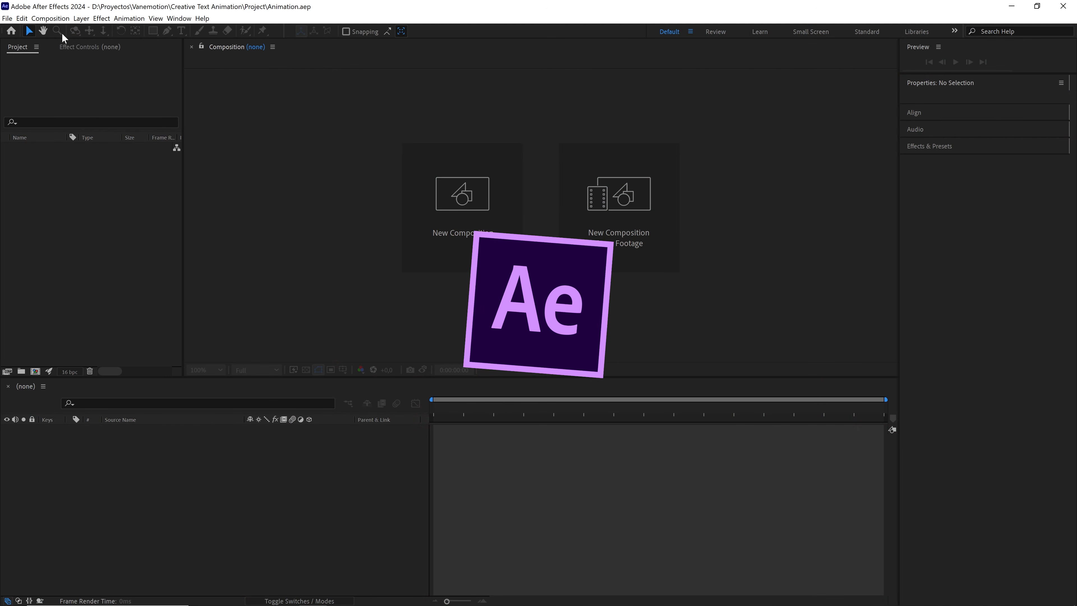
# Step: Create a 1920 x 1920 px composition named "animation" at 30 frames per second with a 20-second duration
pyautogui.click(50, 18)
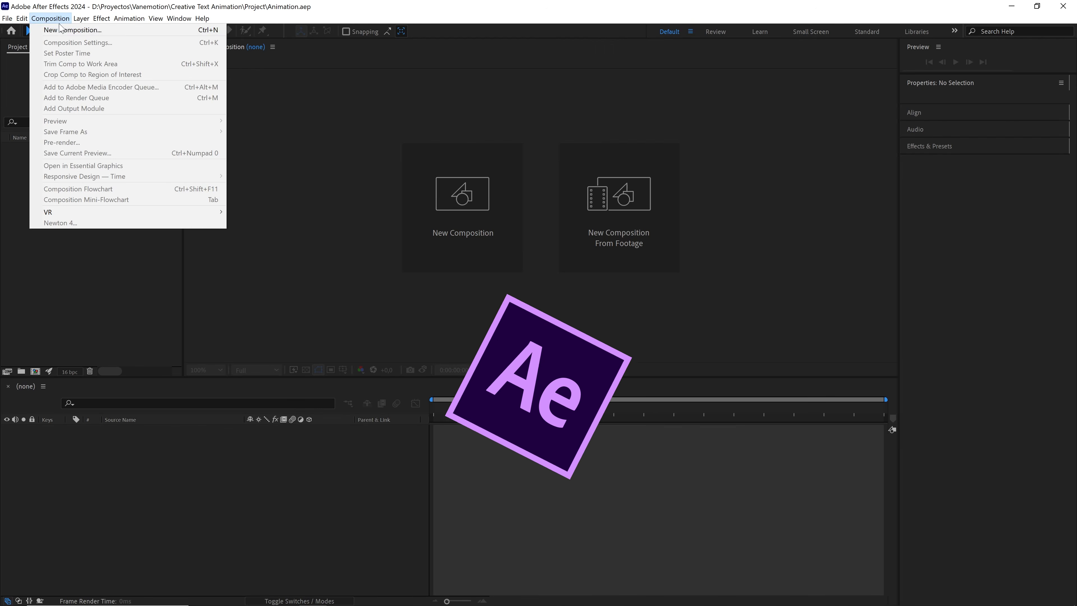
pyautogui.click(63, 27)
pyautogui.write('animation')
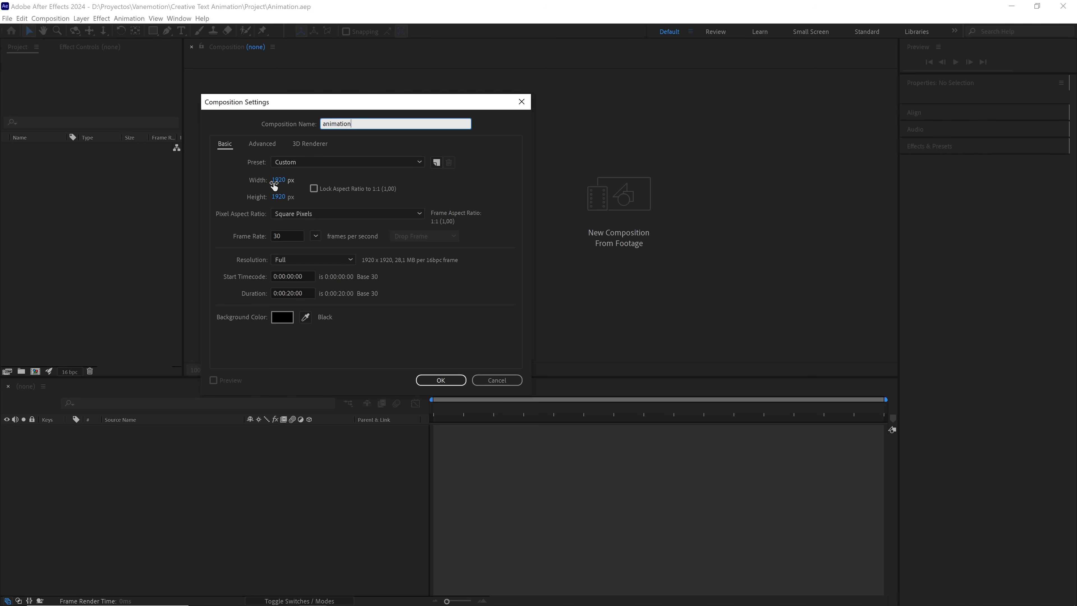
pyautogui.moveTo(287, 236); pyautogui.dragTo(247, 235)
pyautogui.click(306, 292)
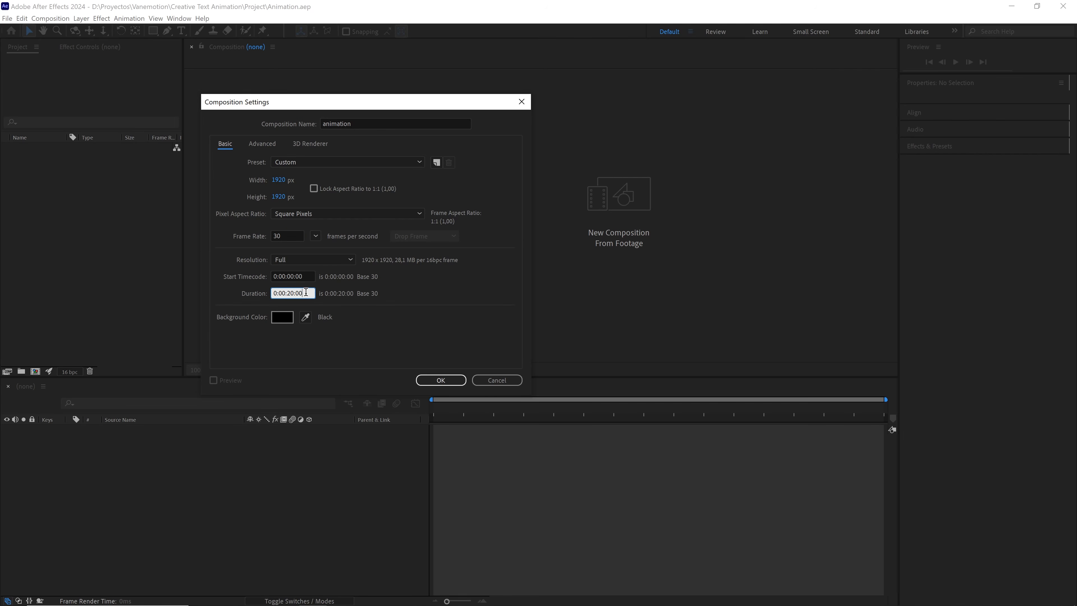
pyautogui.click(440, 380)
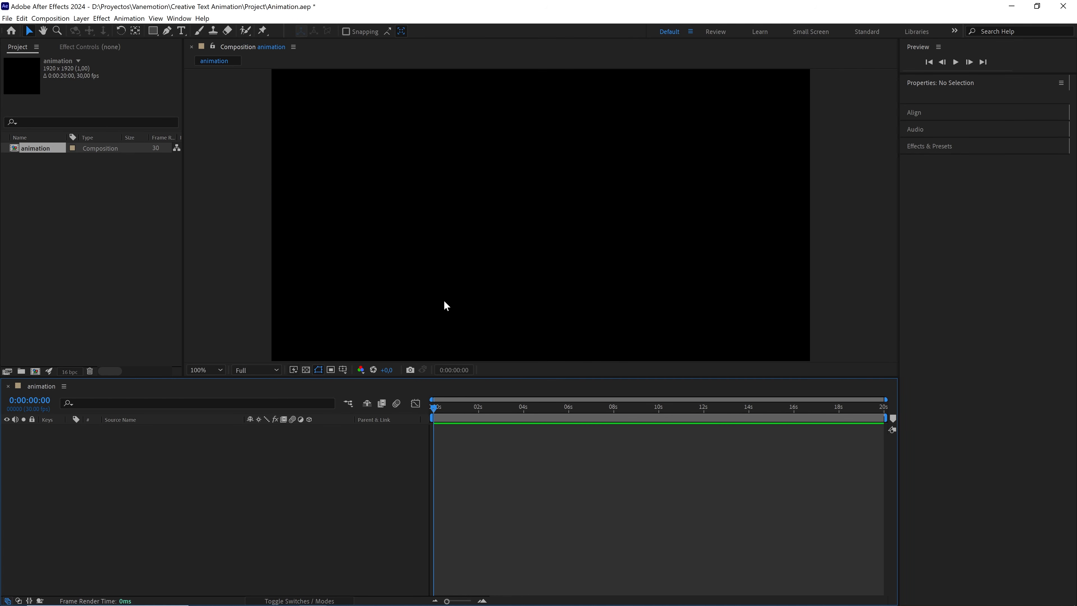
# Step: Add a text layer reading "Do you want to learn" in the upper part of the composition
pyautogui.scroll(-1, 444, 302)
pyautogui.click(181, 31)
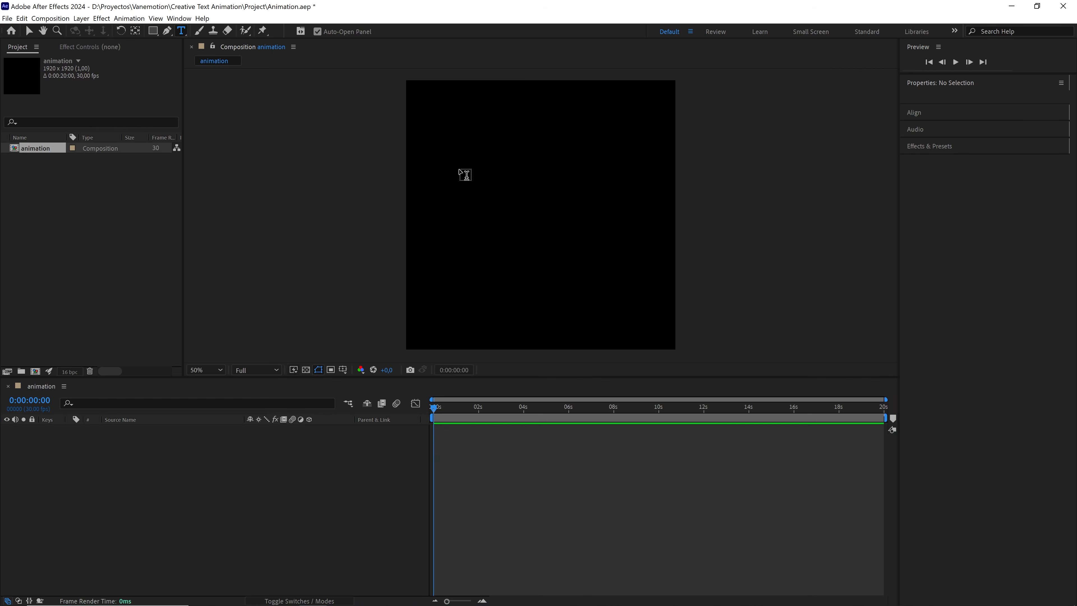
pyautogui.click(485, 183)
pyautogui.write('Do')
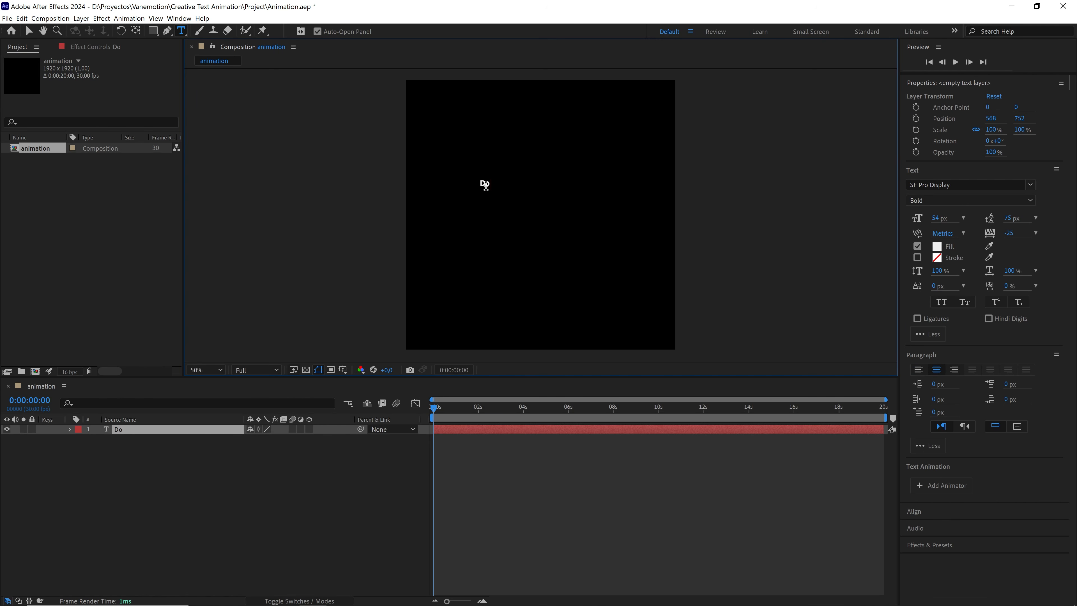
pyautogui.write(' you want to learn')
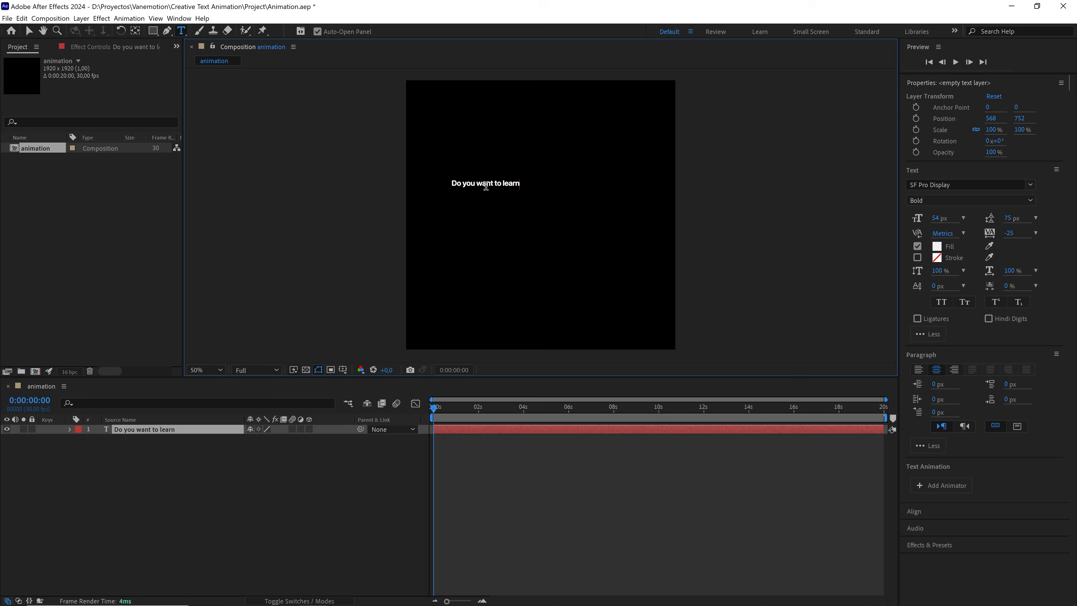
# Step: Center the text layer's anchor point and the layer itself in the composition, and scale the layer to 230%
pyautogui.click(188, 430)
pyautogui.hotkey('ctrl', 'alt', 'Home')
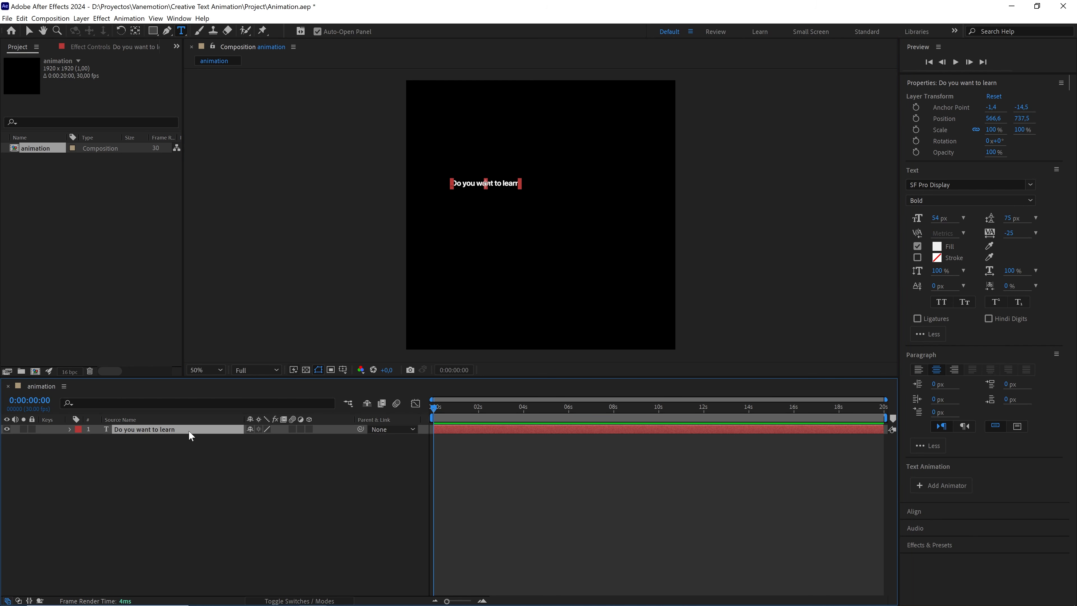
pyautogui.hotkey('ctrl', 'Home')
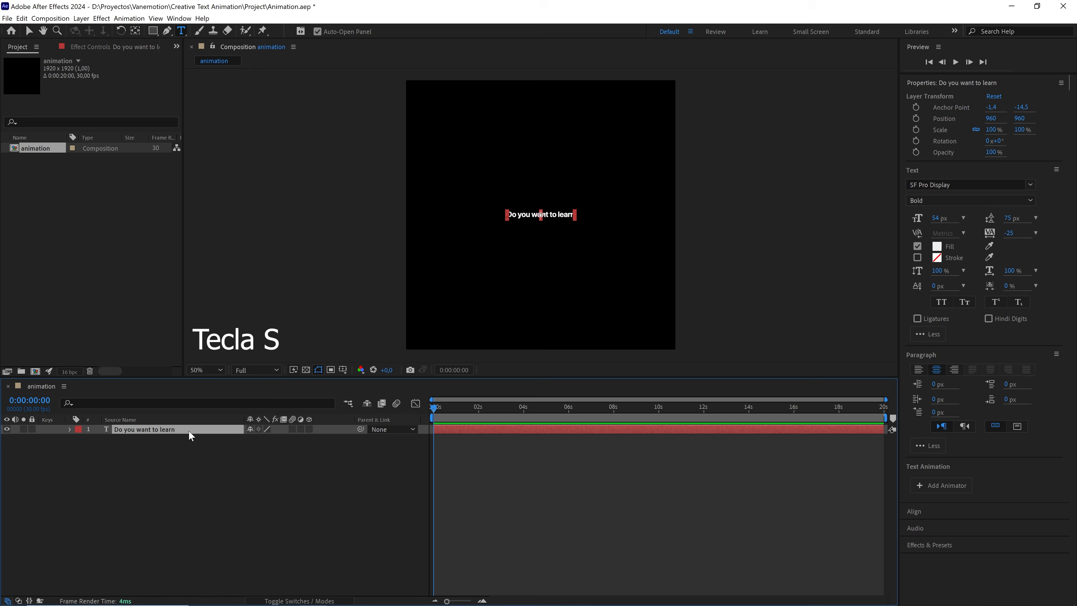
pyautogui.press('s')
pyautogui.moveTo(276, 439); pyautogui.dragTo(301, 440)
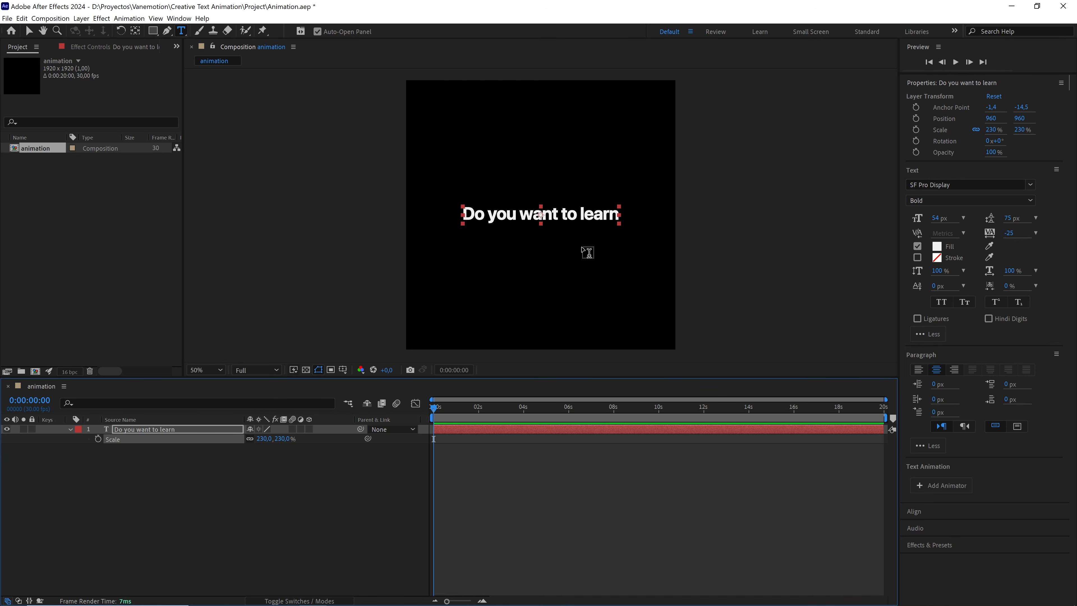
# Step: Choose the Bold style for the SF Pro Display text and return to the Selection tool with the layer selected
pyautogui.press('.')
pyautogui.click(171, 429)
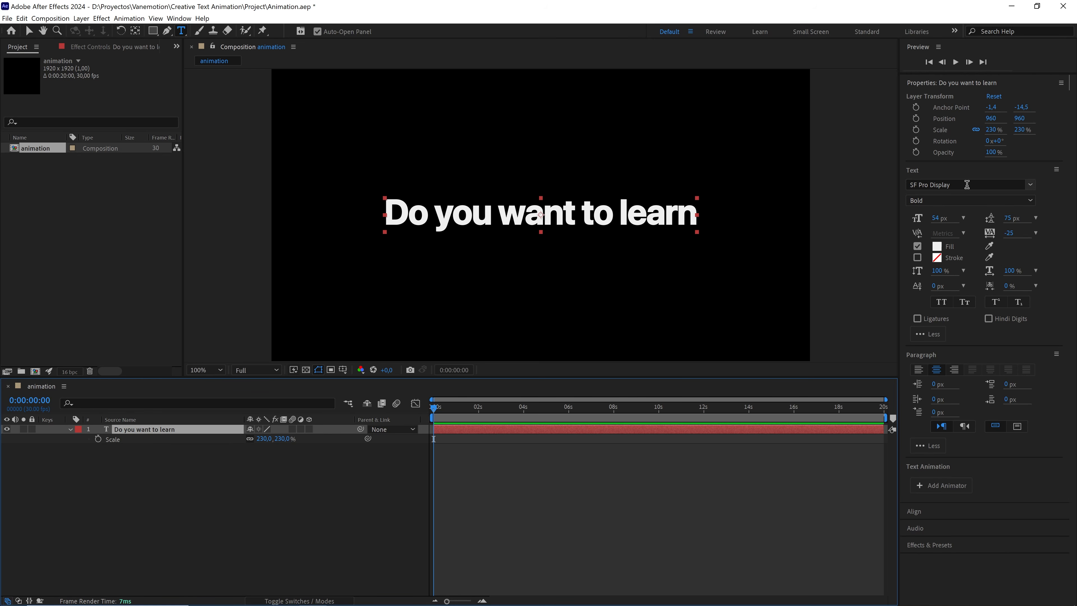
pyautogui.click(937, 198)
pyautogui.click(925, 285)
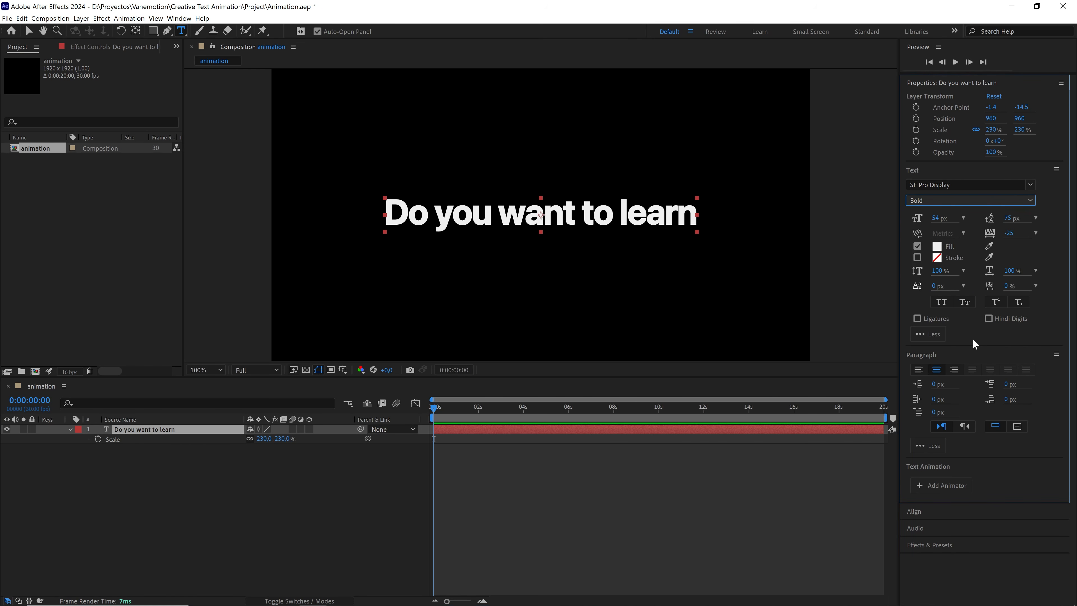
pyautogui.click(214, 438)
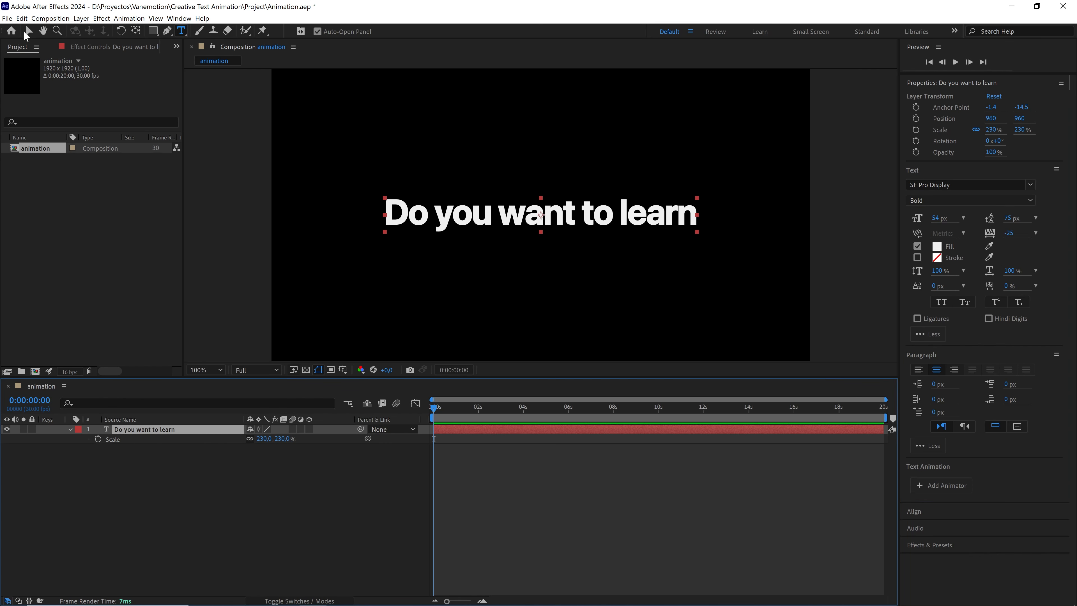
pyautogui.click(26, 31)
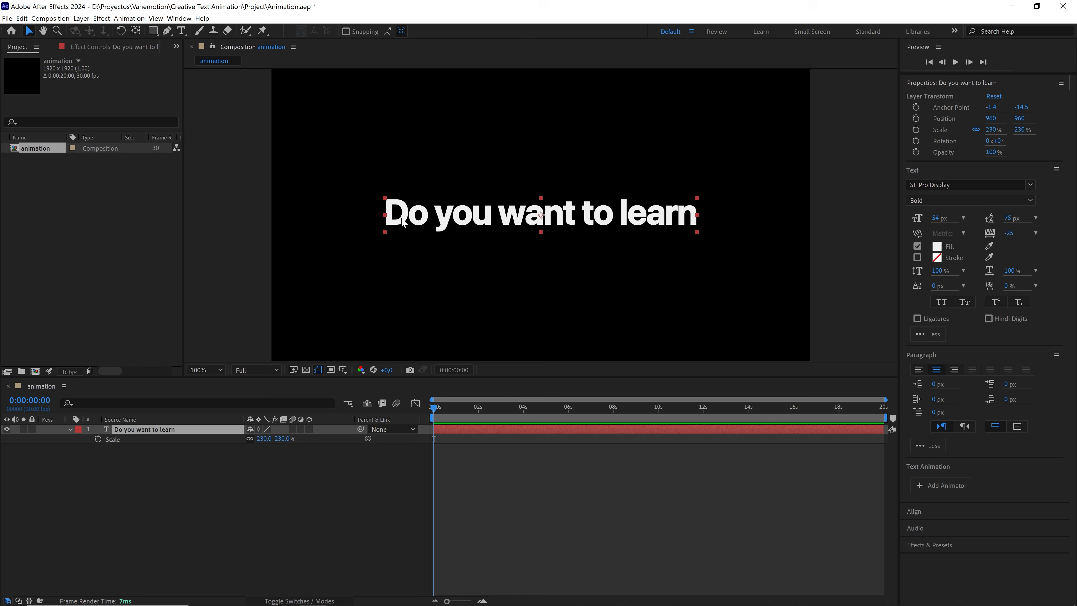
pyautogui.click(145, 429)
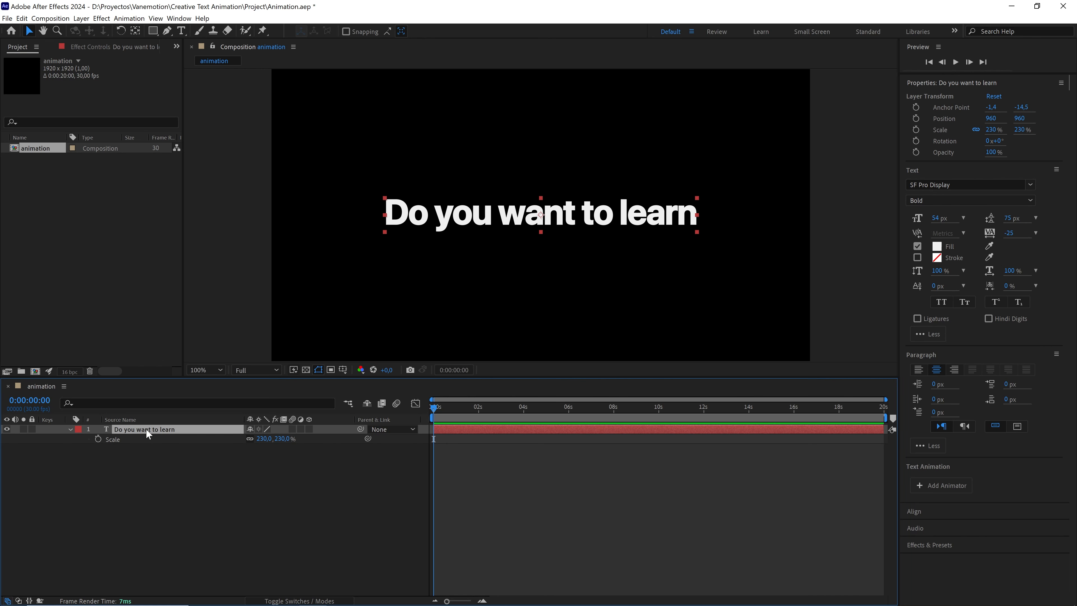
# Step: Open the TextExploder script
pyautogui.click(185, 19)
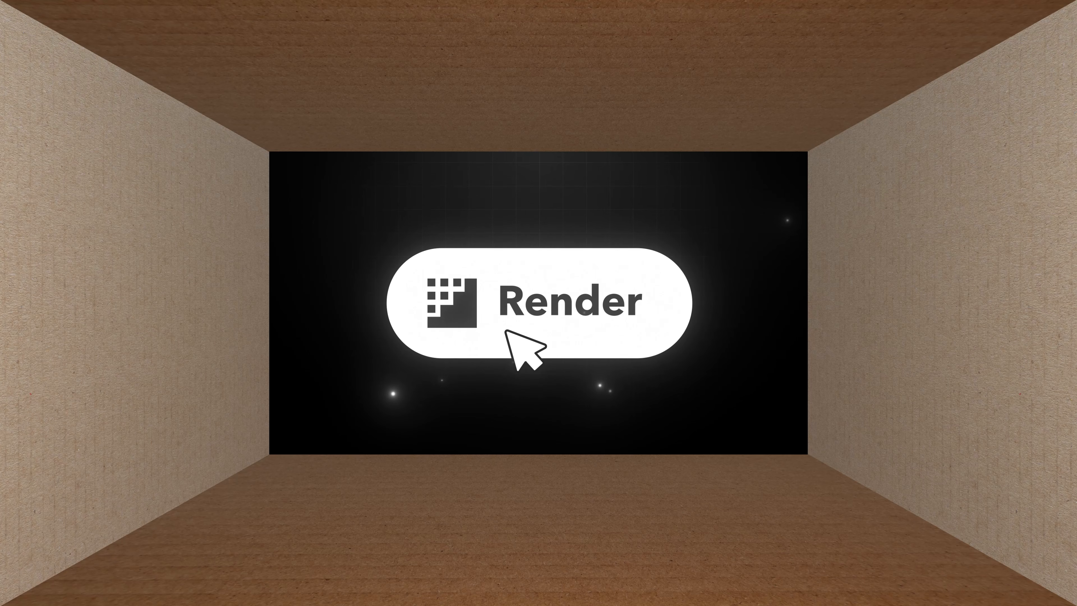
pyautogui.scroll(-5, 294, 310)
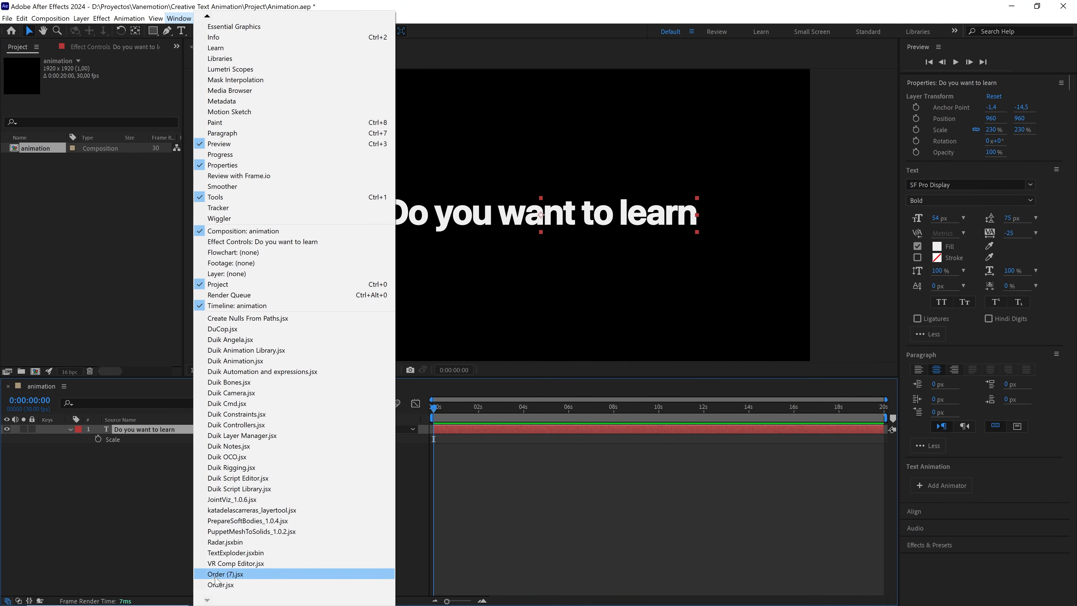
pyautogui.click(229, 552)
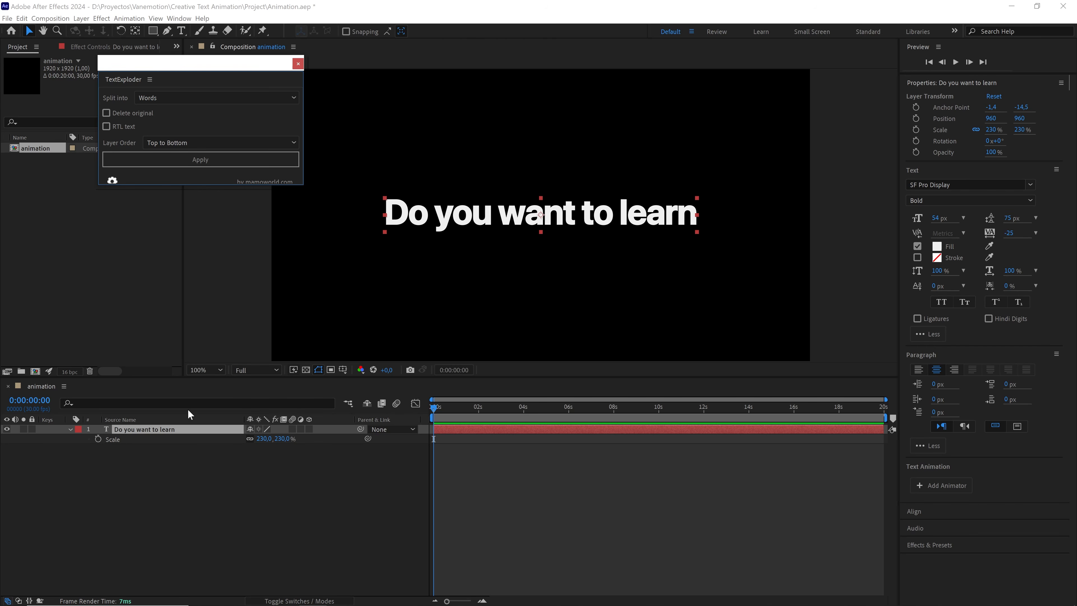
# Step: Lower the opacity of the "Do you want to learn" layer to 37%
pyautogui.press('t')
pyautogui.moveTo(253, 439); pyautogui.dragTo(224, 441)
pyautogui.click(208, 430)
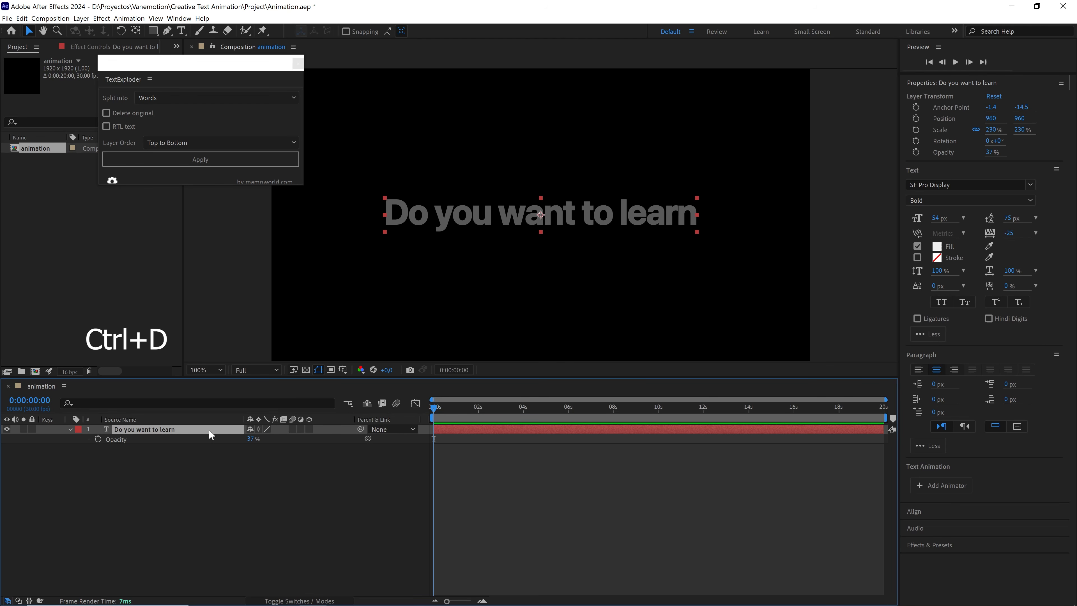
# Step: Duplicate the "Do you want to learn" layer and set the copy's opacity to 100%
pyautogui.hotkey('ctrl', 'd')
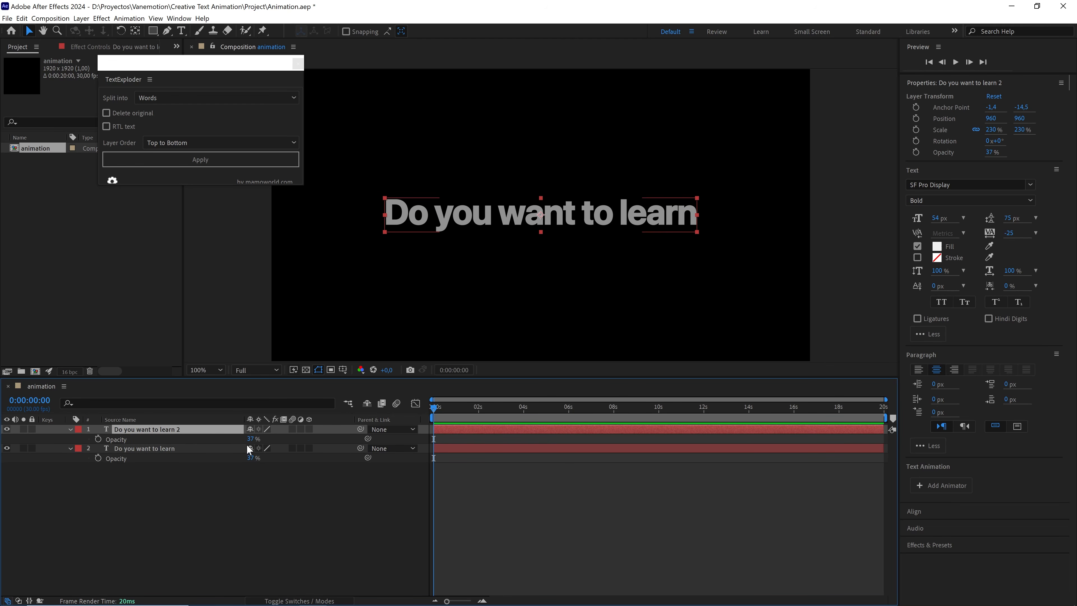
pyautogui.moveTo(251, 439); pyautogui.dragTo(280, 439)
pyautogui.click(227, 432)
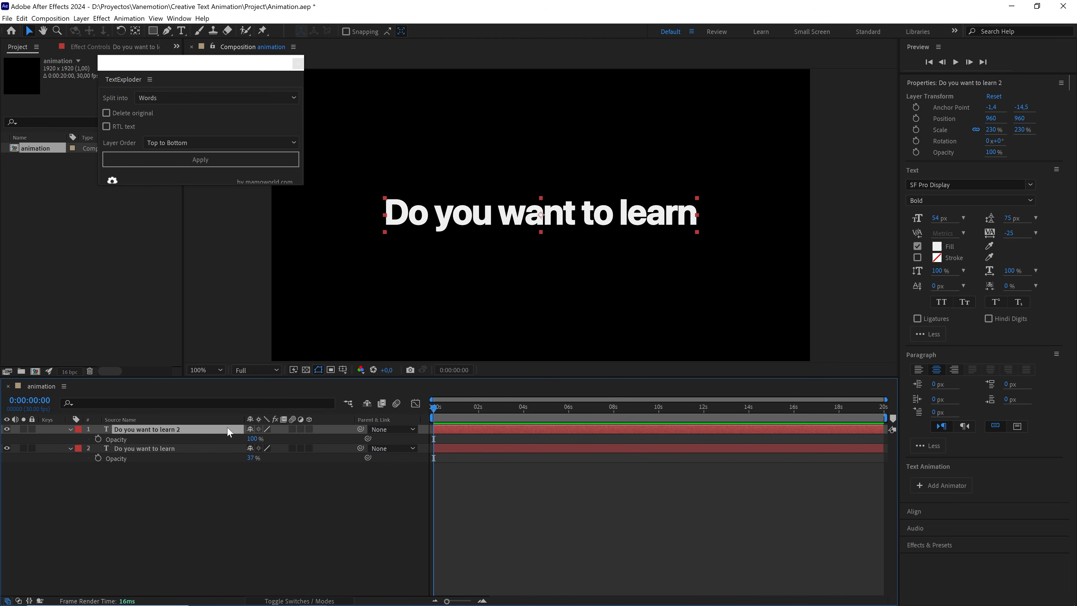
# Step: Replace the duplicated layer's text with "Do" and align it over the first word of the dimmed sentence
pyautogui.doubleClick(228, 432)
pyautogui.write('Do')
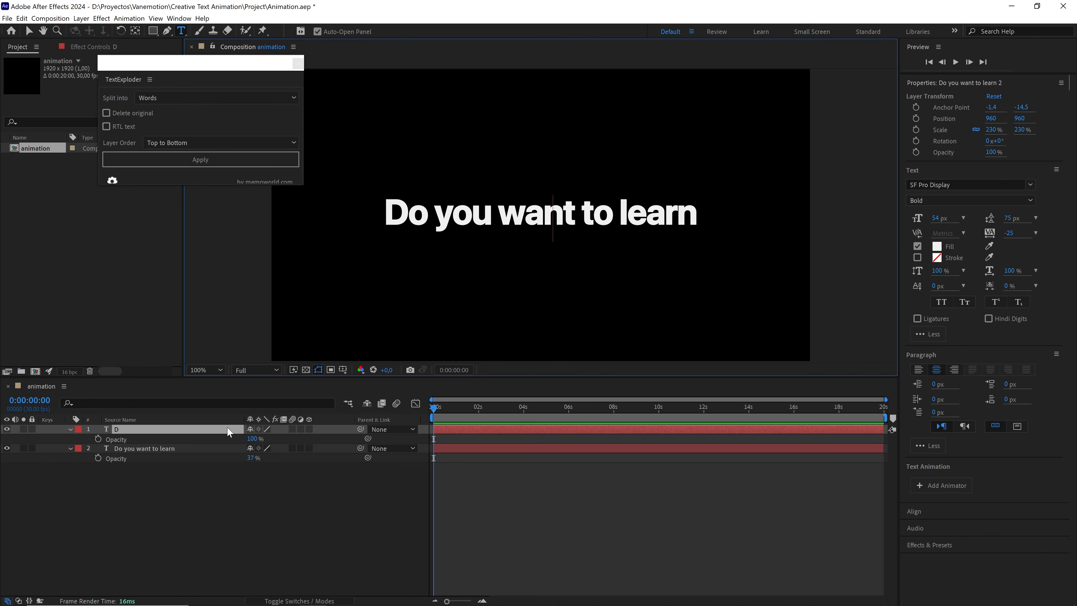
pyautogui.click(227, 429)
pyautogui.press('v')
pyautogui.scroll(1, 446, 282)
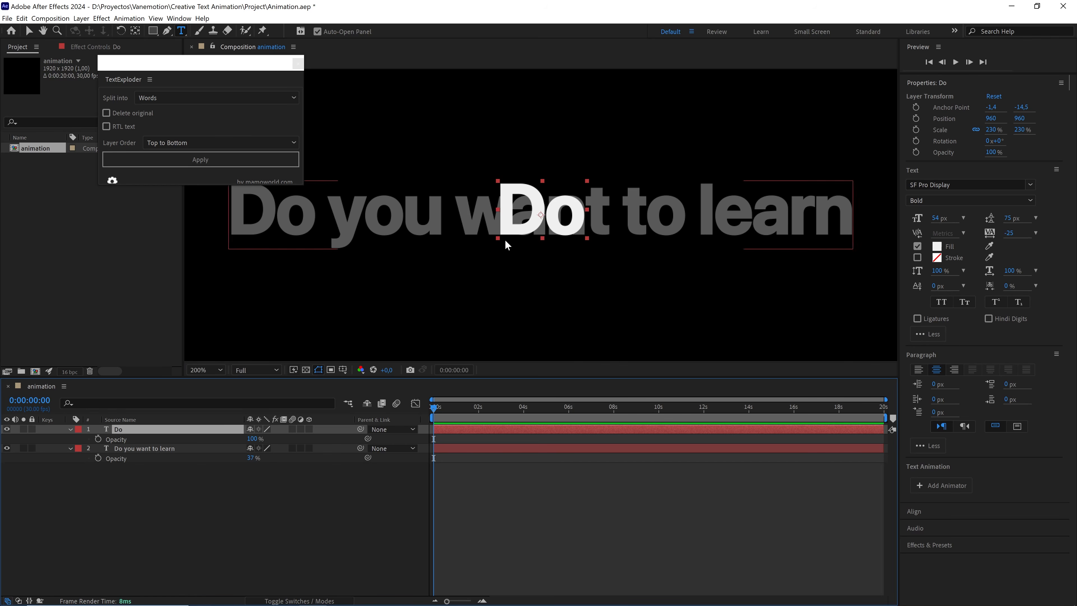
pyautogui.moveTo(526, 218); pyautogui.dragTo(344, 217)
pyautogui.moveTo(383, 251); pyautogui.dragTo(486, 233)
# Step: Duplicate the "Do" layer, change the copy's text to "you", and align it over the second word of the dimmed sentence
pyautogui.hotkey('ctrl', 'd')
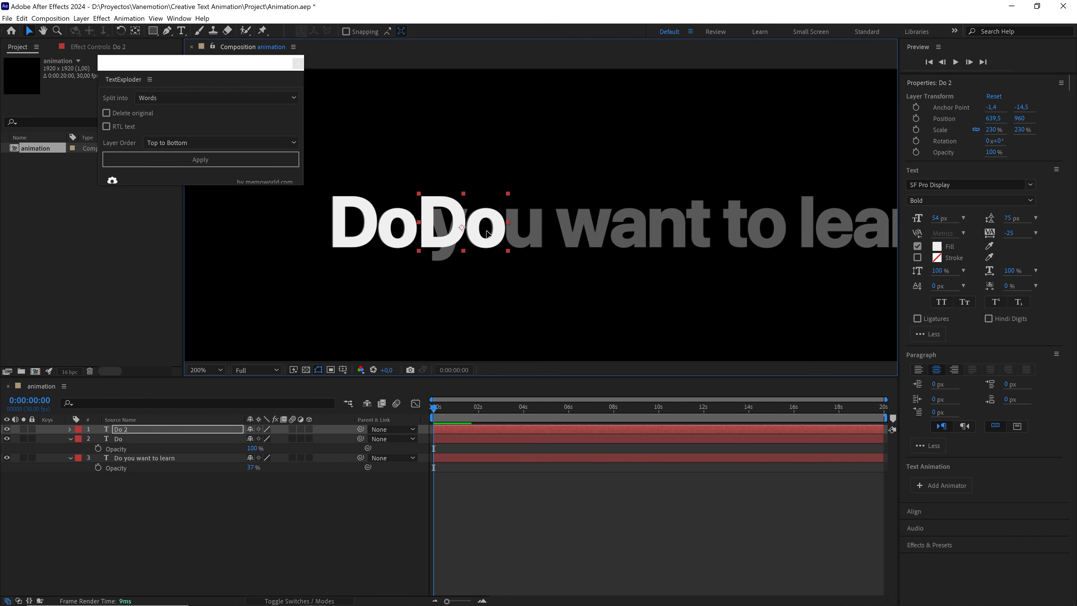
pyautogui.hotkey('ctrl', 't')
pyautogui.write('you')
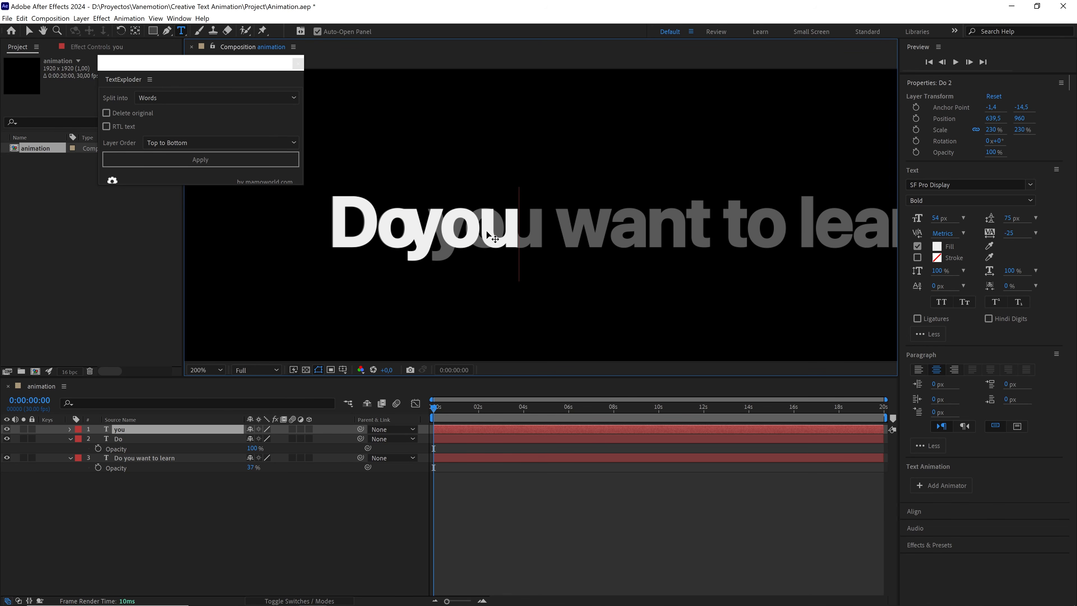
pyautogui.press('Escape')
pyautogui.press('v')
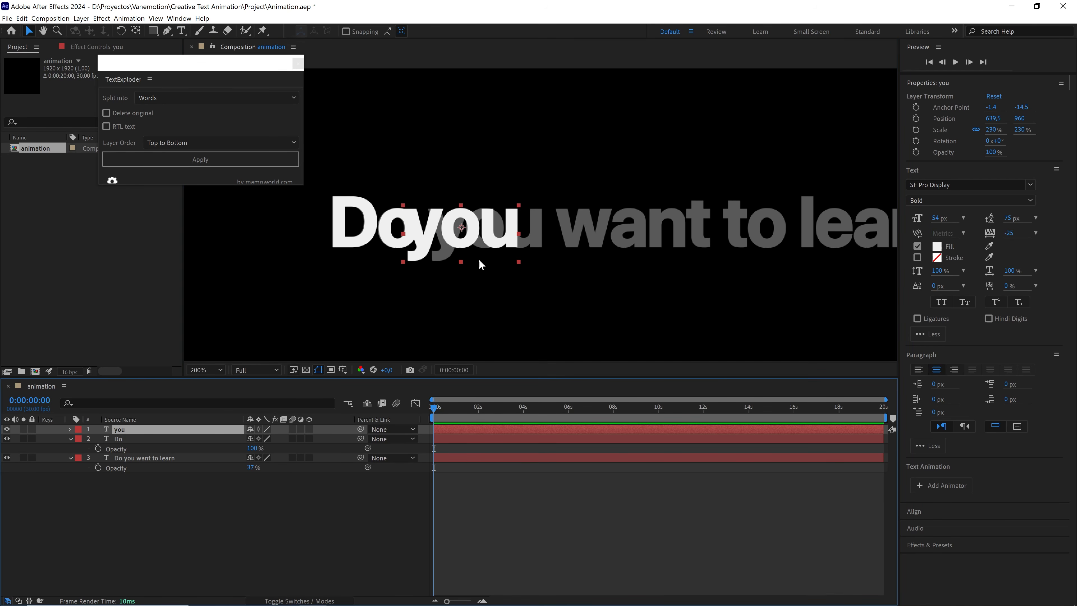
pyautogui.moveTo(481, 265); pyautogui.dragTo(536, 240)
pyautogui.scroll(-1, 512, 241)
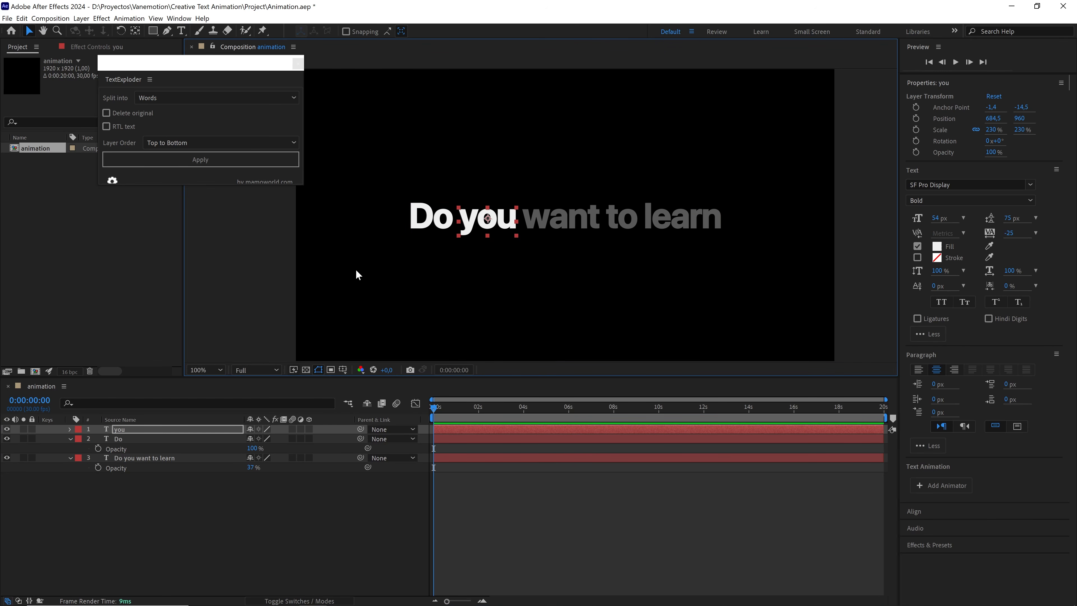
# Step: Delete the manually made "Do" and "you" layers
pyautogui.keyDown('ctrl'); pyautogui.click(139, 440); pyautogui.keyUp('ctrl')
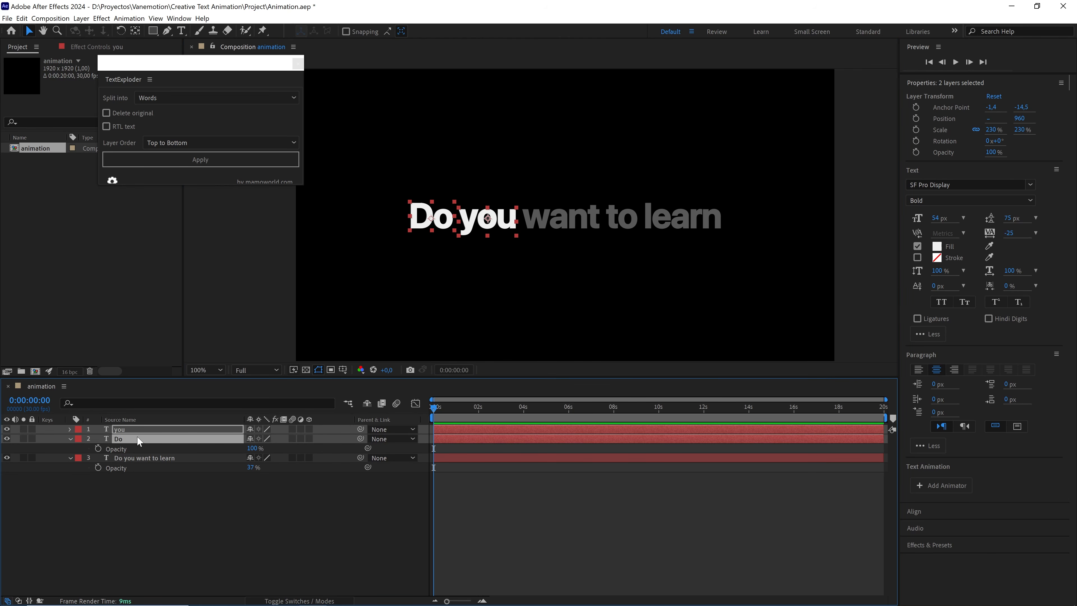
pyautogui.press('Delete')
# Step: Split the "Do you want to learn" layer into words with TextExploder in Top to Bottom order, and hide the original layer
pyautogui.click(132, 431)
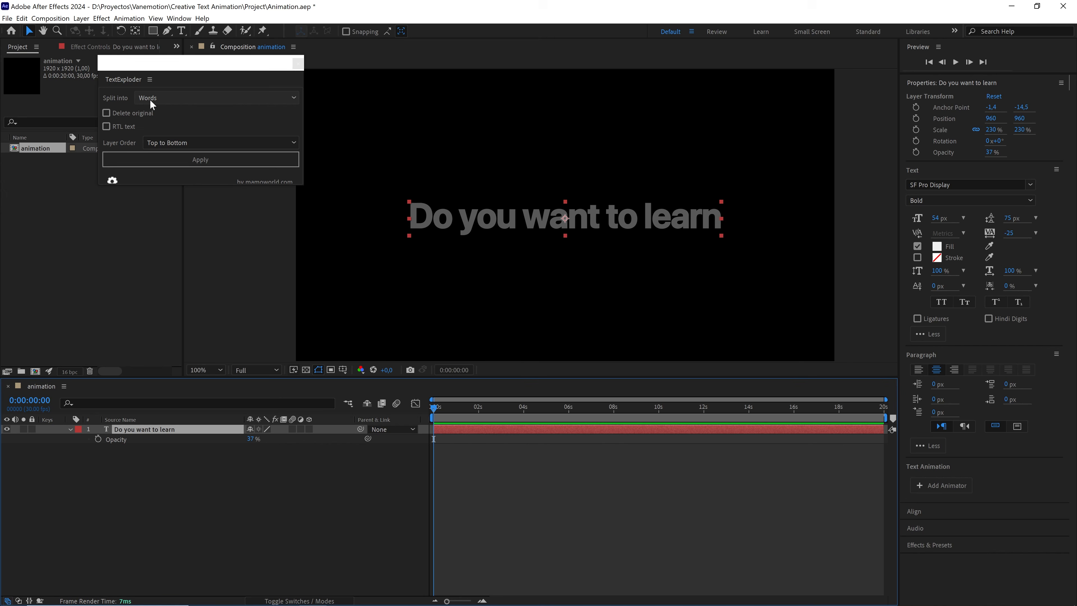
pyautogui.click(175, 98)
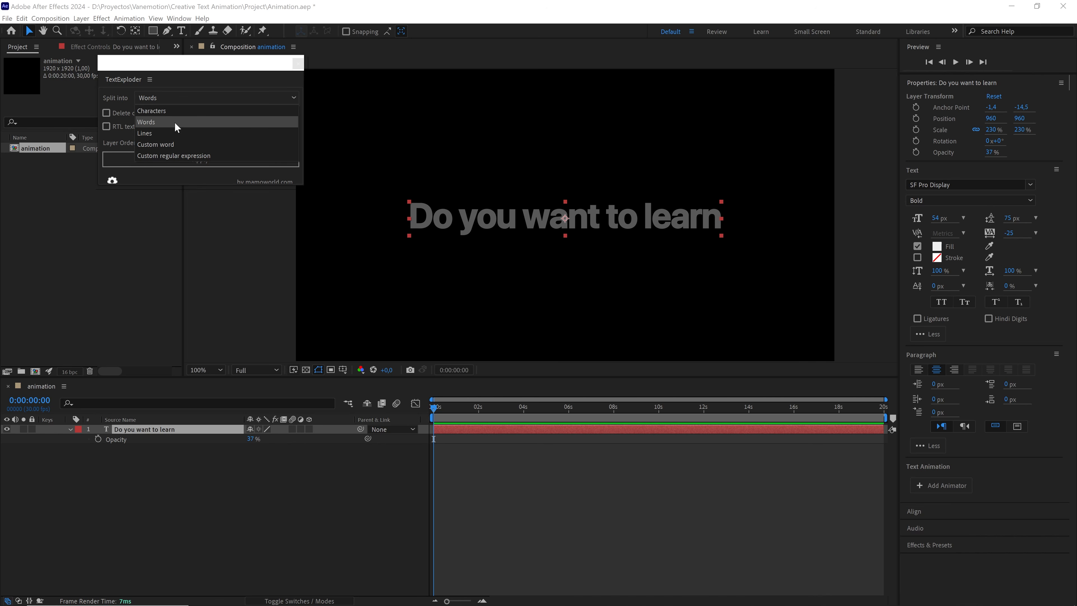
pyautogui.click(152, 123)
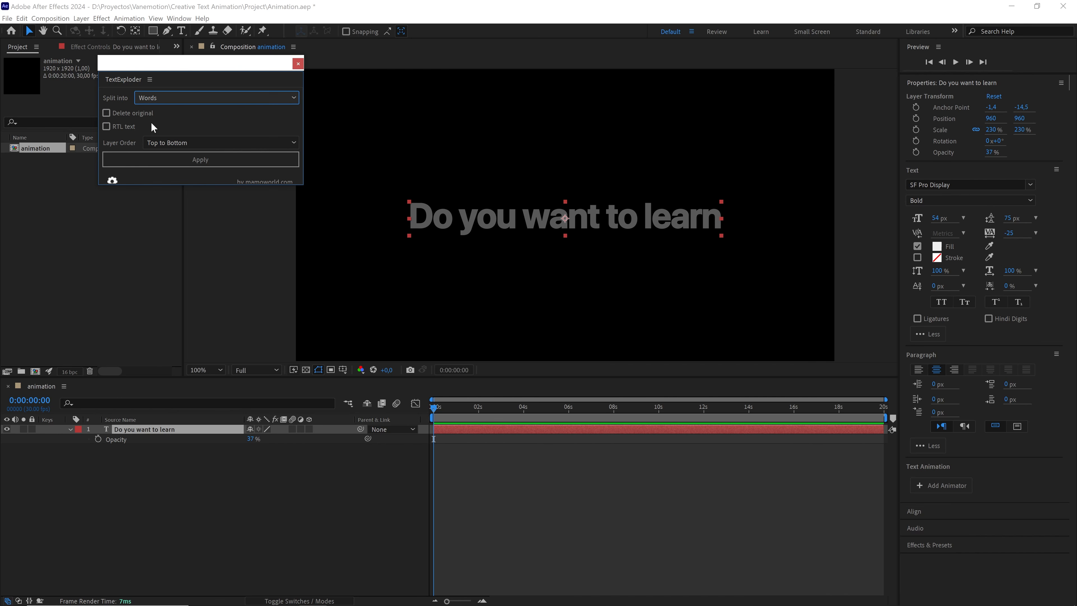
pyautogui.click(198, 164)
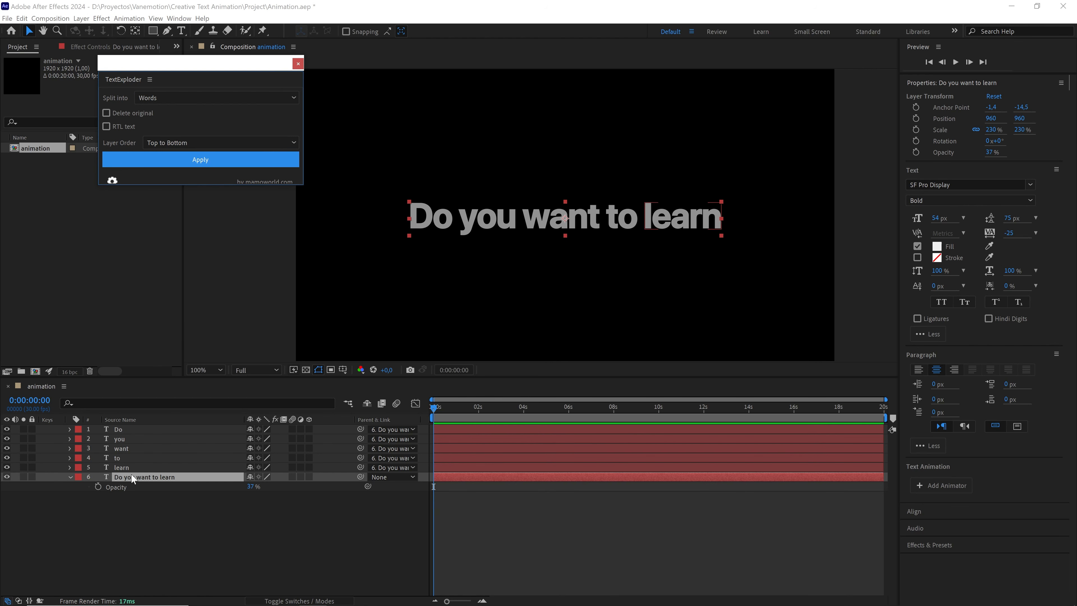
pyautogui.click(7, 476)
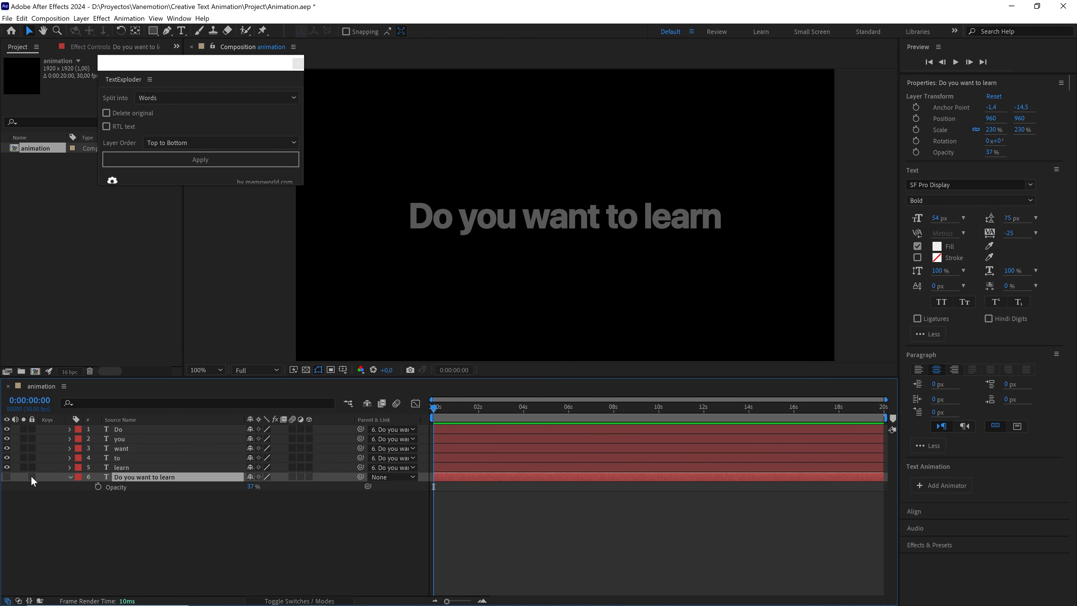
# Step: Set the opacity of the five word layers, from "Do" through "learn", to 100%
pyautogui.click(120, 468)
pyautogui.keyDown('shift'); pyautogui.click(125, 428); pyautogui.keyUp('shift')
pyautogui.press('t')
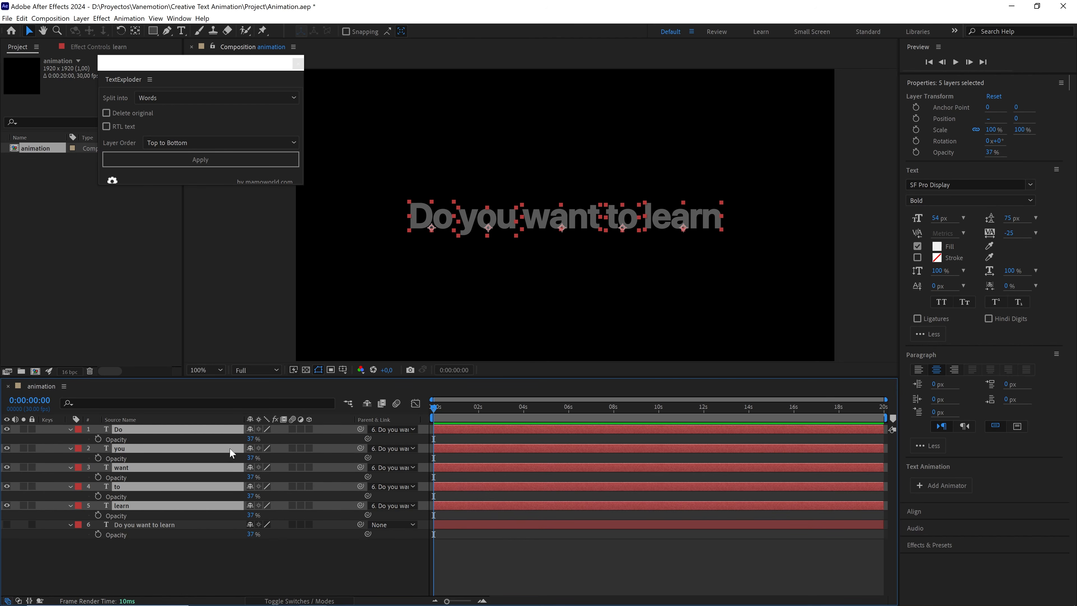
pyautogui.moveTo(253, 438); pyautogui.dragTo(459, 431)
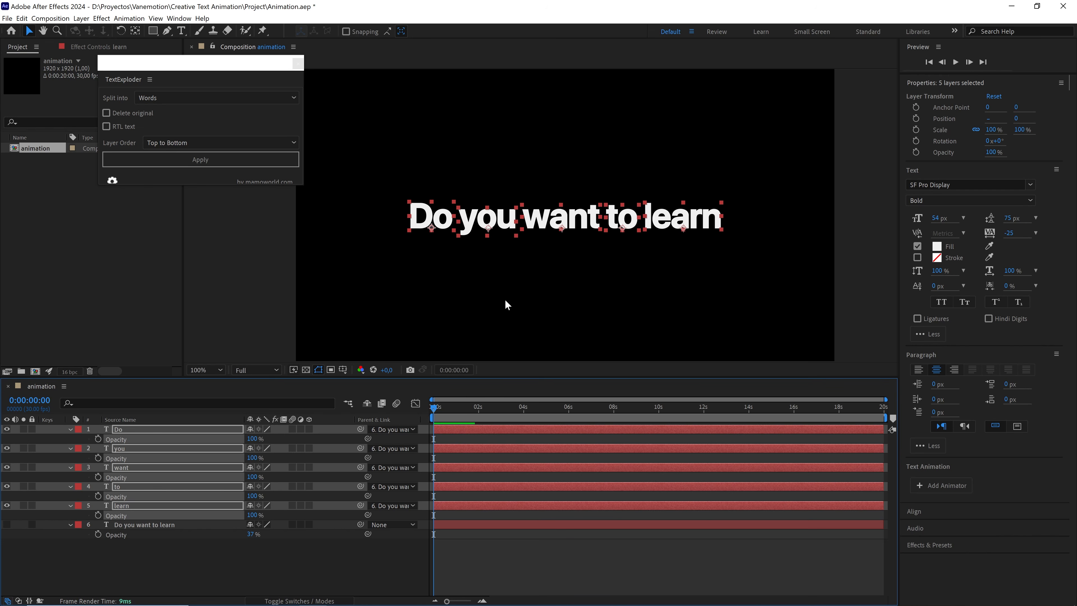
pyautogui.moveTo(489, 295); pyautogui.dragTo(483, 265)
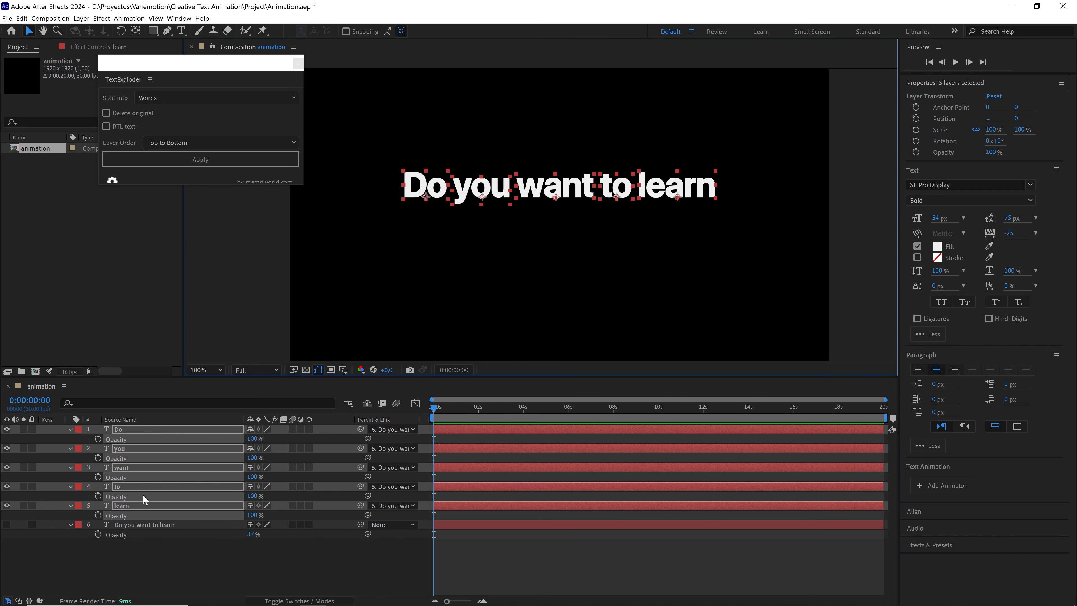
pyautogui.click(189, 543)
pyautogui.moveTo(418, 188); pyautogui.dragTo(362, 214)
pyautogui.moveTo(464, 186); pyautogui.dragTo(439, 256)
pyautogui.moveTo(551, 188); pyautogui.dragTo(537, 285)
pyautogui.moveTo(614, 190); pyautogui.dragTo(613, 241)
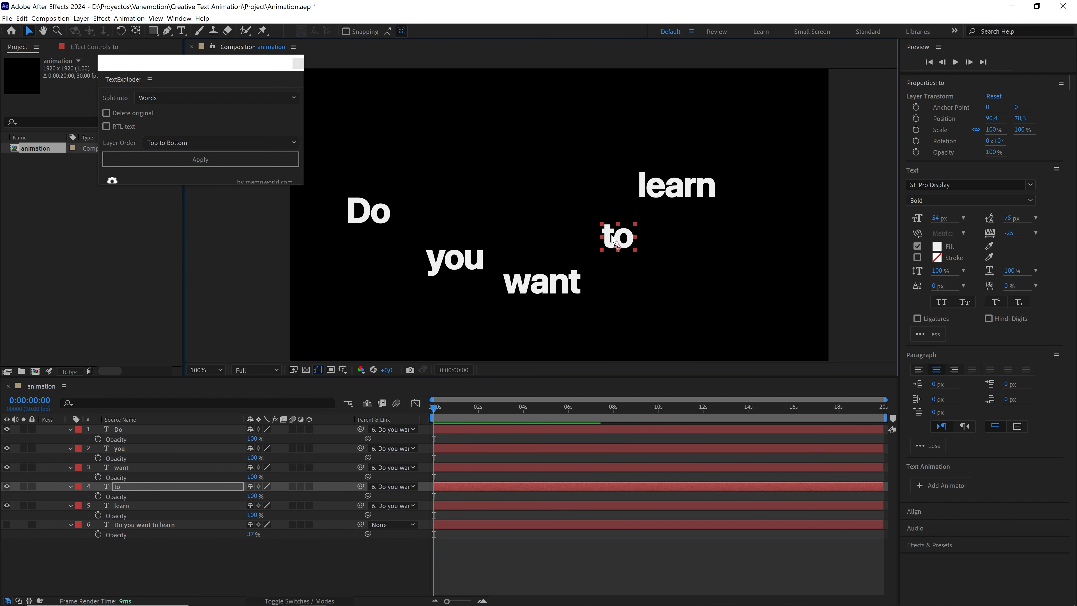
pyautogui.hotkey('ctrl', 'z')
pyautogui.hotkey('ctrl', 'z')
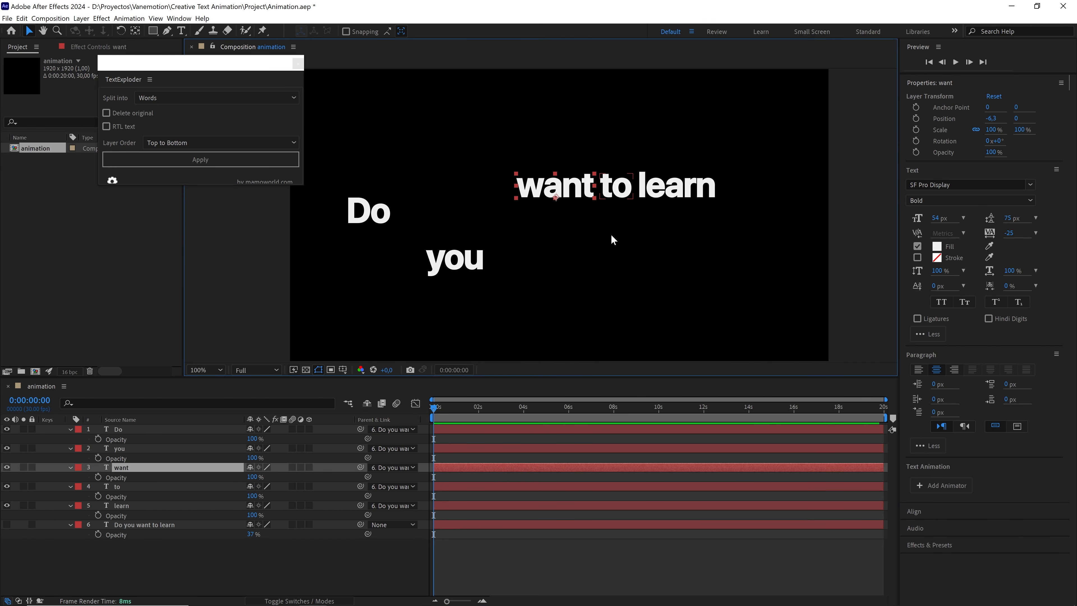
pyautogui.hotkey('ctrl', 'z')
pyautogui.hotkey('ctrl', 'z')
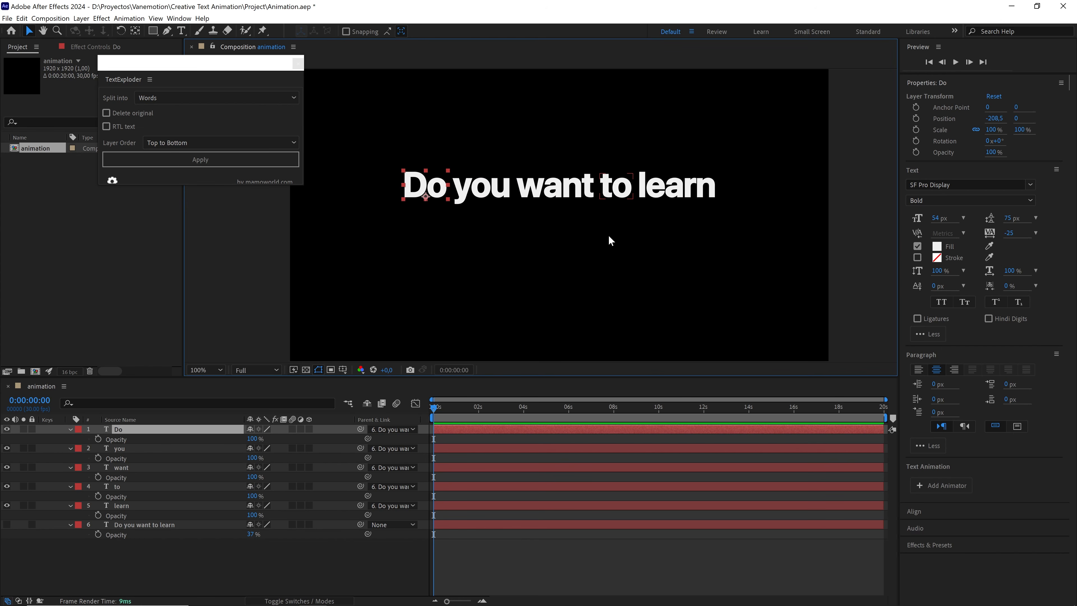
# Step: Add Position keyframes at the start of the timeline to the five word layers, from "Do" through "learn"
pyautogui.keyDown('shift'); pyautogui.click(129, 505); pyautogui.keyUp('shift')
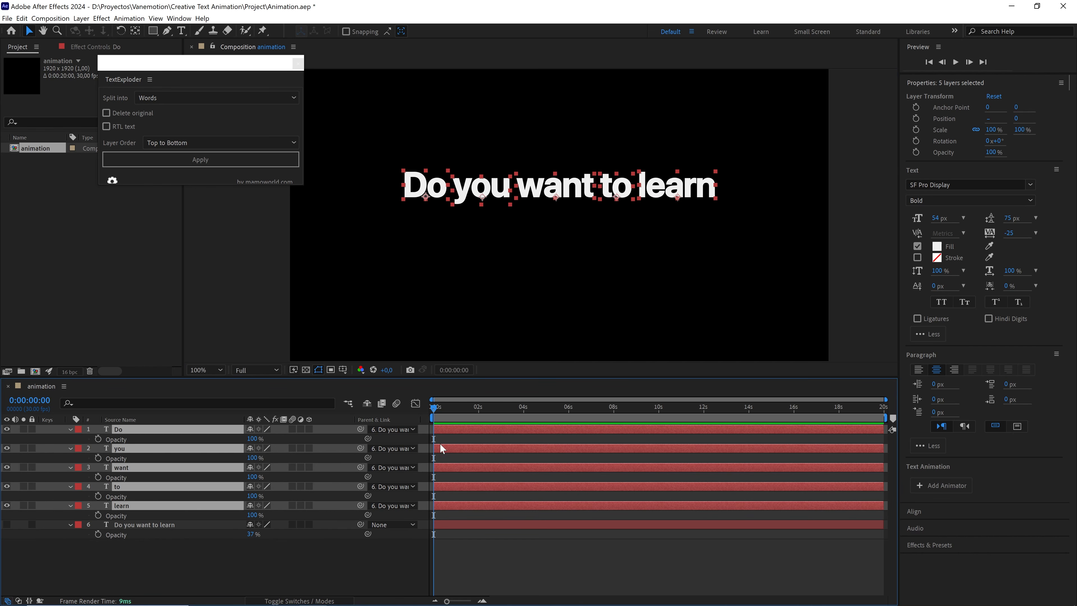
pyautogui.press('p')
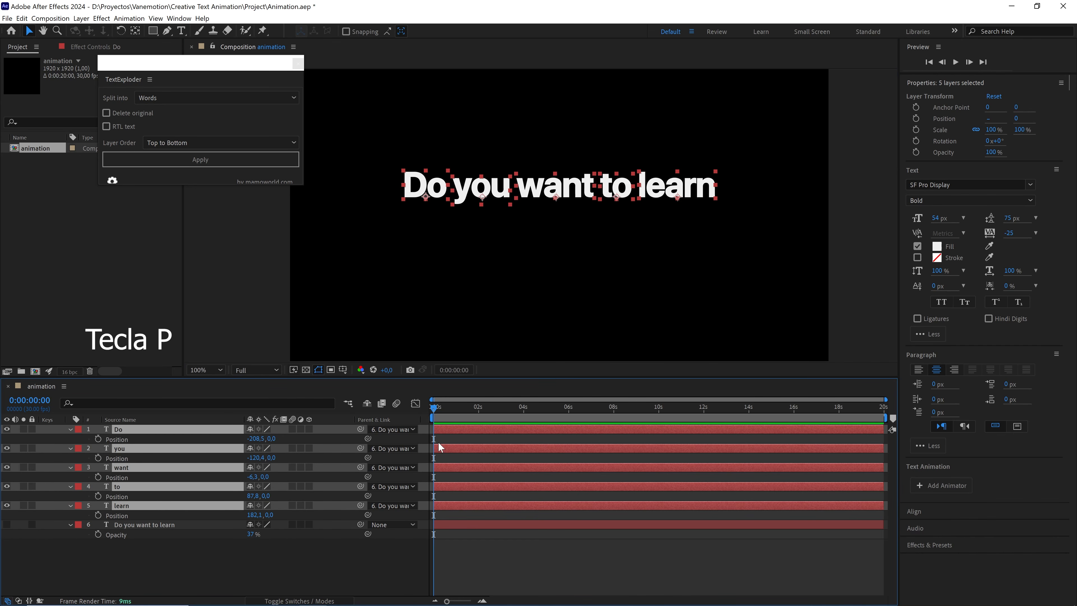
pyautogui.click(98, 439)
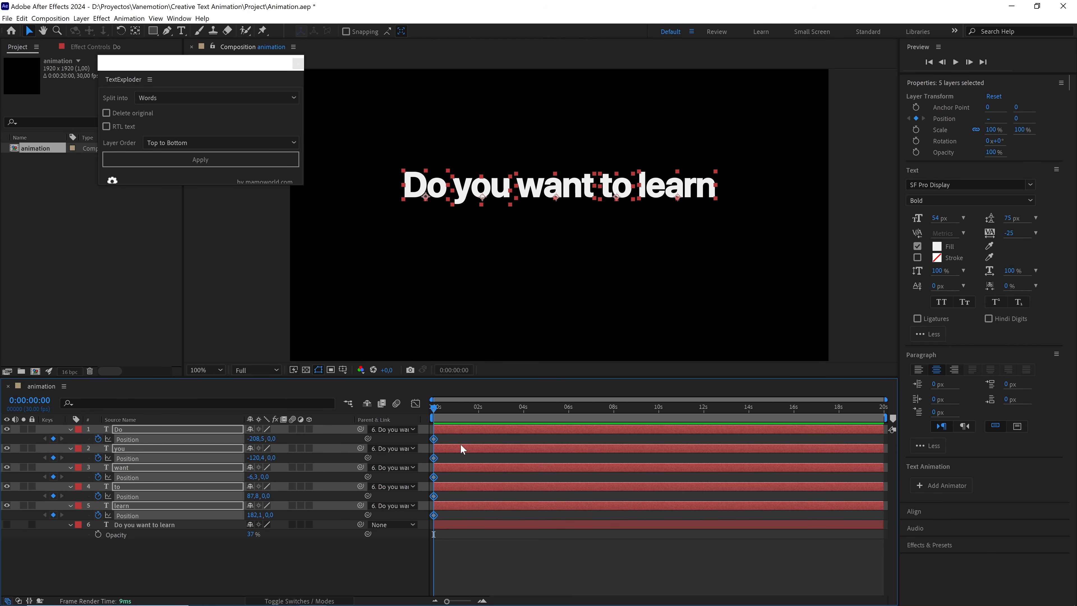
# Step: Advance 40 frames to 0:00:01:10 and turn on the Proportional Grid over the composition
pyautogui.hotkey('shift', 'pagedown')
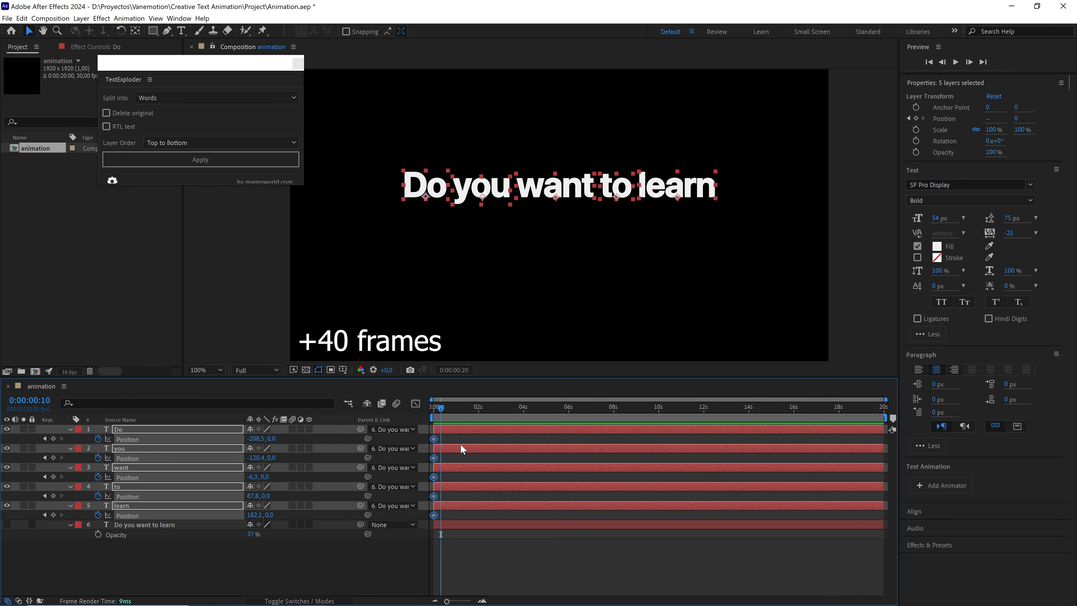
pyautogui.hotkey('shift', 'pagedown')
pyautogui.hotkey('shift', 'pagedown')
pyautogui.hotkey('shift', 'pagedown')
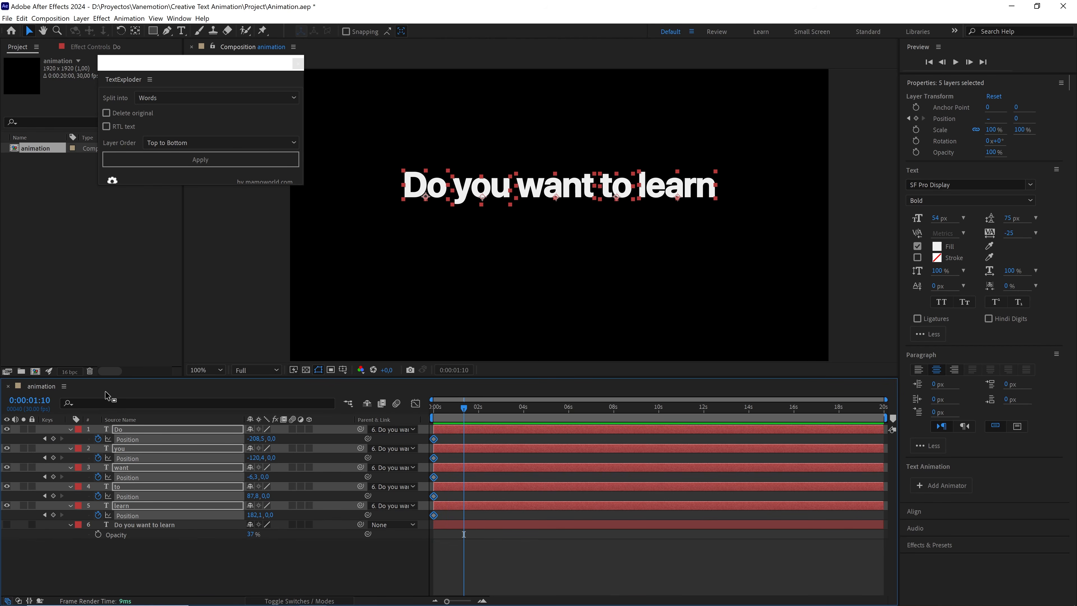
pyautogui.click(46, 398)
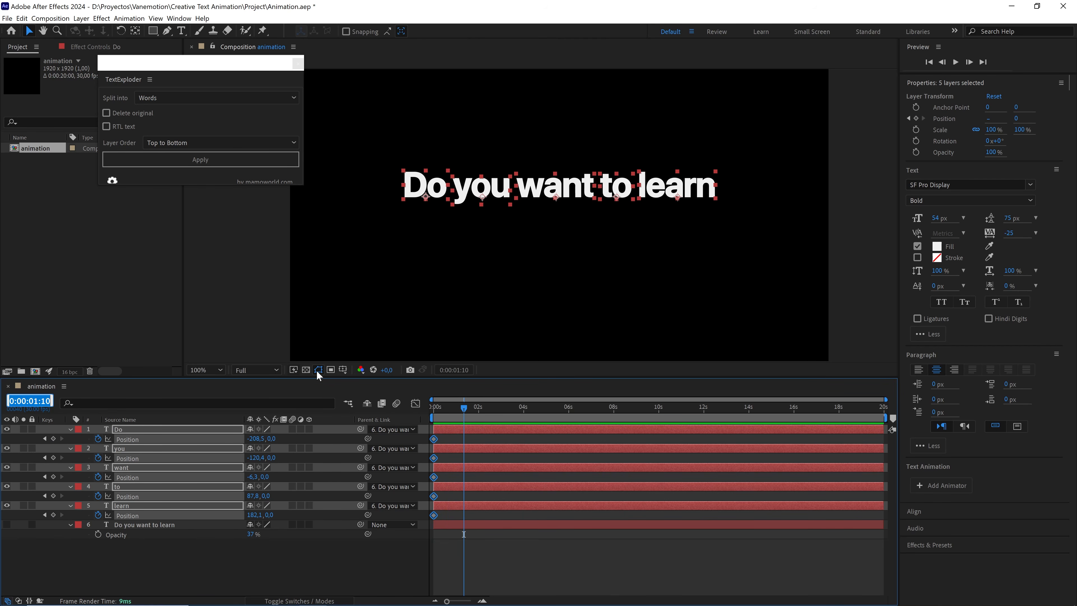
pyautogui.click(342, 369)
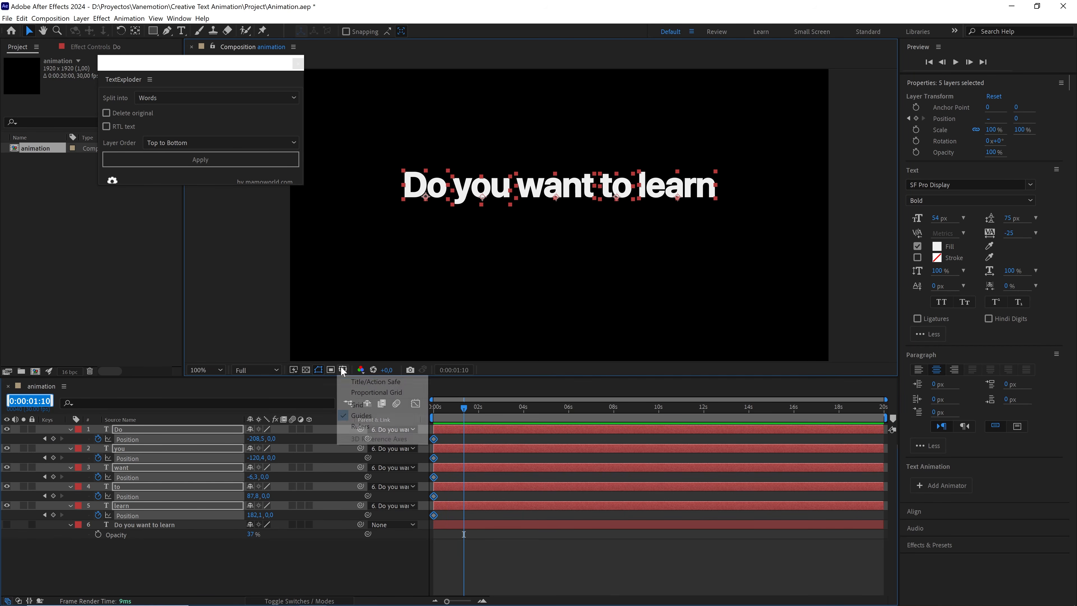
pyautogui.click(371, 393)
# Step: Move the words "Do", "you" and "want" straight up together to a Y position of -113.9
pyautogui.moveTo(374, 138); pyautogui.dragTo(577, 254)
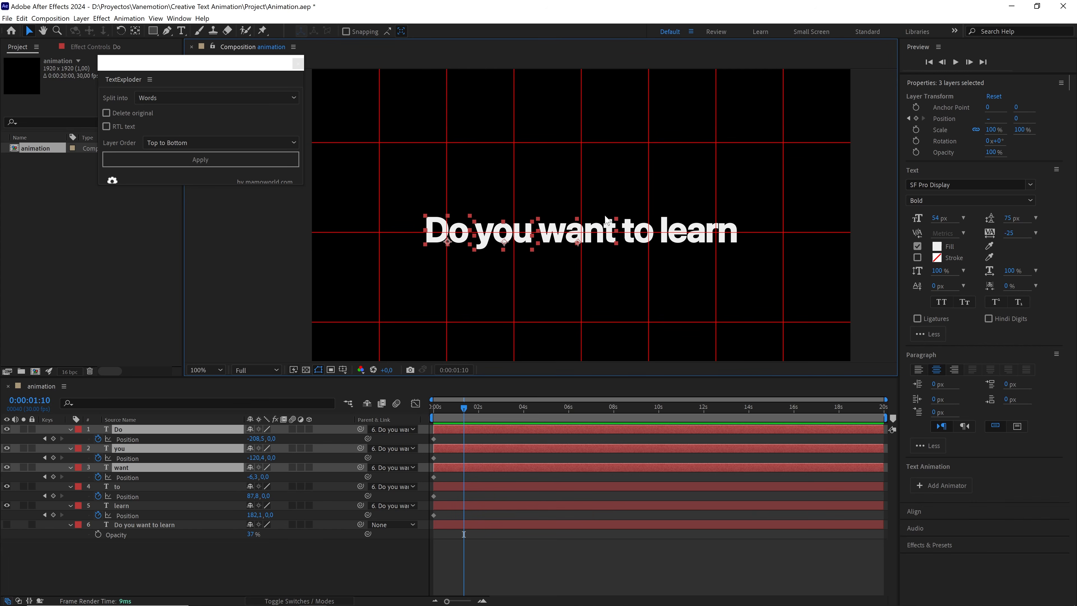
pyautogui.moveTo(558, 204)
pyautogui.mouseDown()
pyautogui.moveTo(561, 163)
pyautogui.moveTo(559, 228)
pyautogui.moveTo(563, 191)
pyautogui.mouseUp()
pyautogui.scroll(1, 561, 164)
pyautogui.scroll(-2, 562, 192)
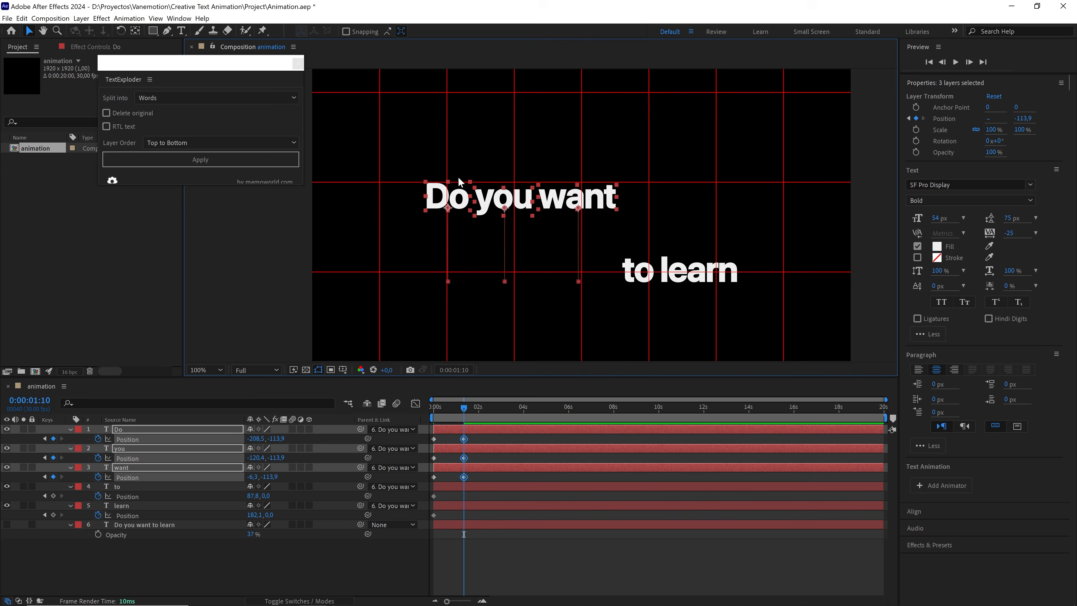
# Step: Move the words "to" and "learn" straight down together to a Y position of 120.7
pyautogui.moveTo(688, 225); pyautogui.dragTo(552, 152)
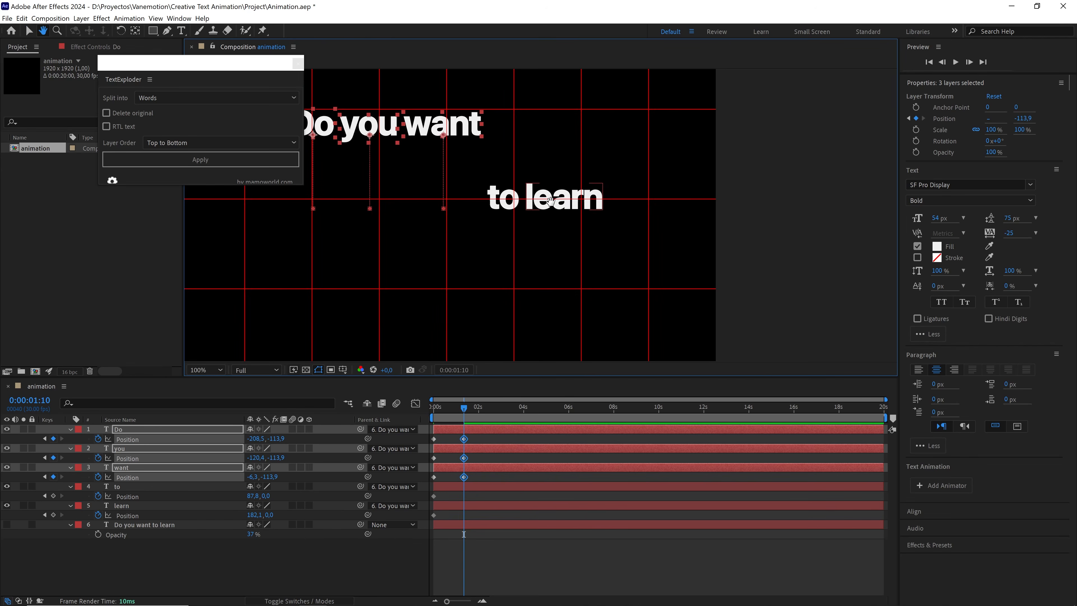
pyautogui.moveTo(635, 170); pyautogui.dragTo(464, 224)
pyautogui.moveTo(556, 210); pyautogui.dragTo(551, 236)
pyautogui.scroll(1, 553, 271)
pyautogui.scroll(-2, 551, 233)
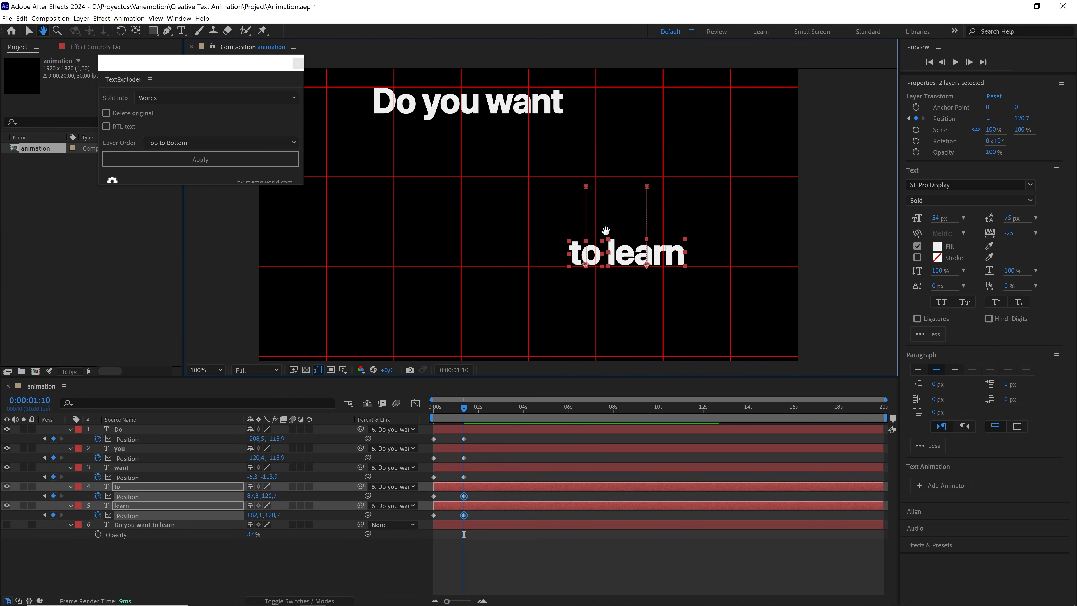
# Step: Apply Easy Ease to all Position keyframes of the five words and set their incoming and outgoing velocity influence to 90%
pyautogui.moveTo(488, 437); pyautogui.dragTo(420, 517)
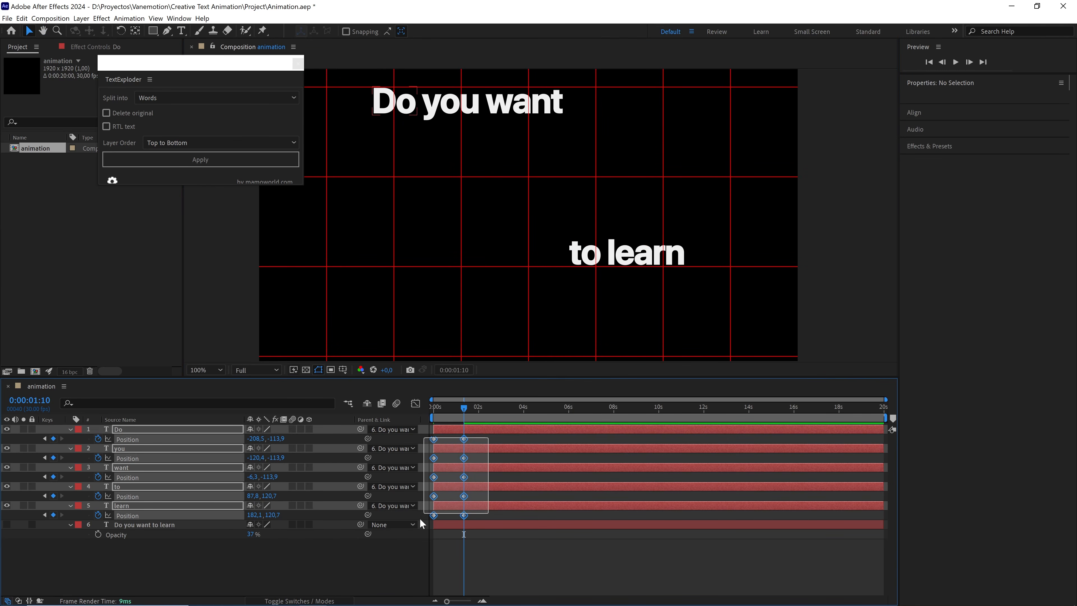
pyautogui.press('F9')
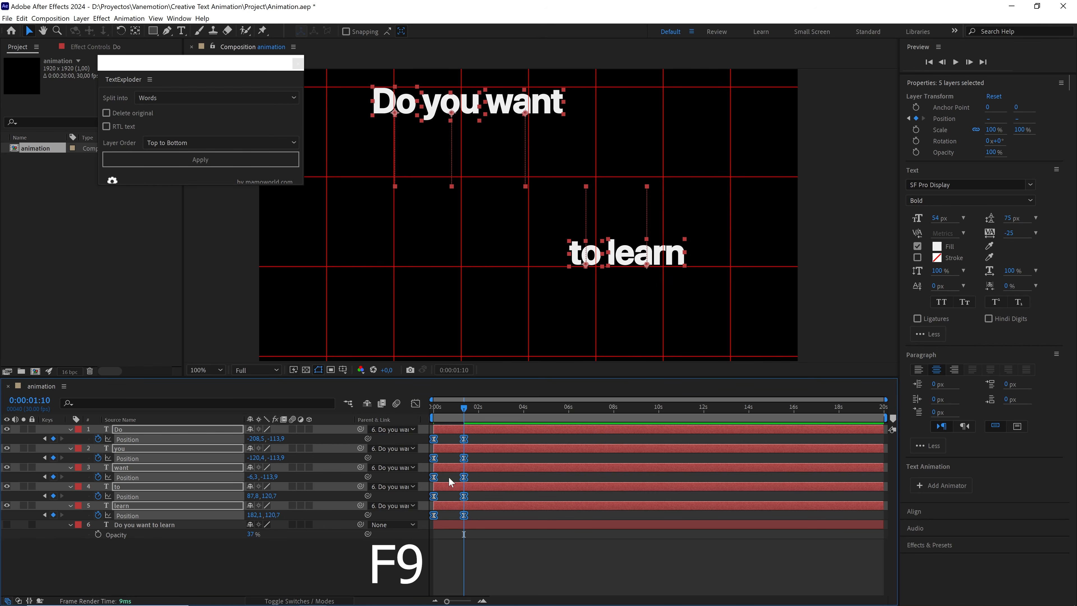
pyautogui.rightClick(433, 438)
pyautogui.click(488, 568)
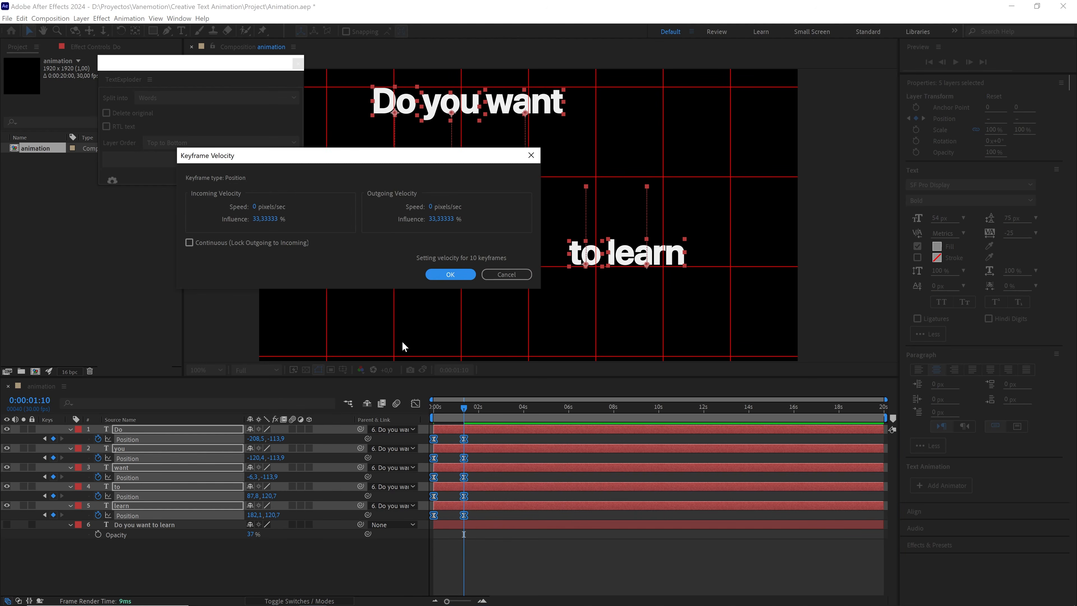
pyautogui.click(445, 219)
pyautogui.write('90')
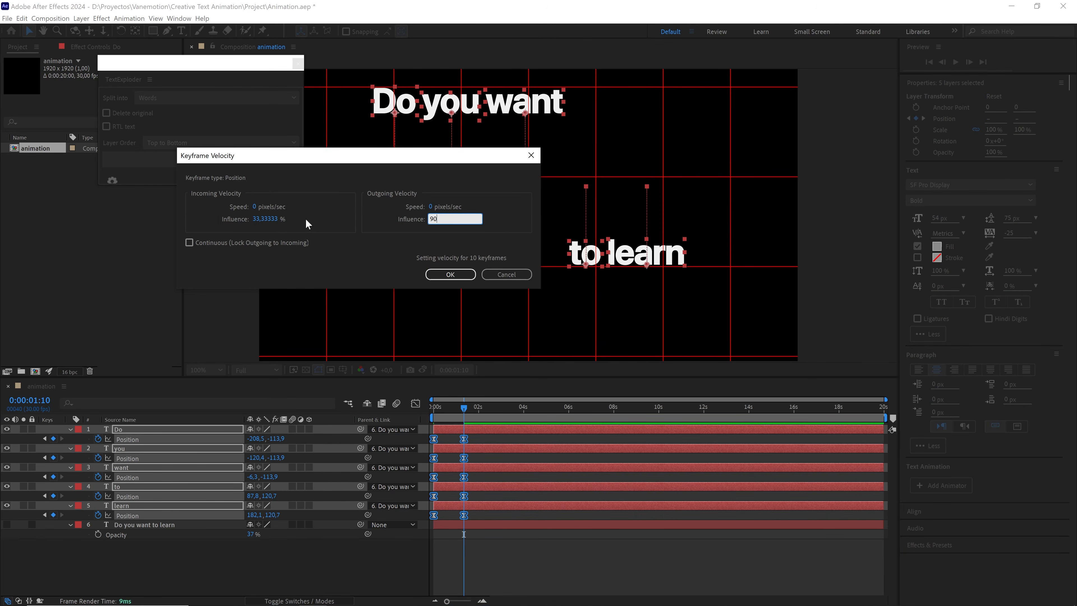
pyautogui.click(269, 219)
pyautogui.write('90')
pyautogui.click(447, 276)
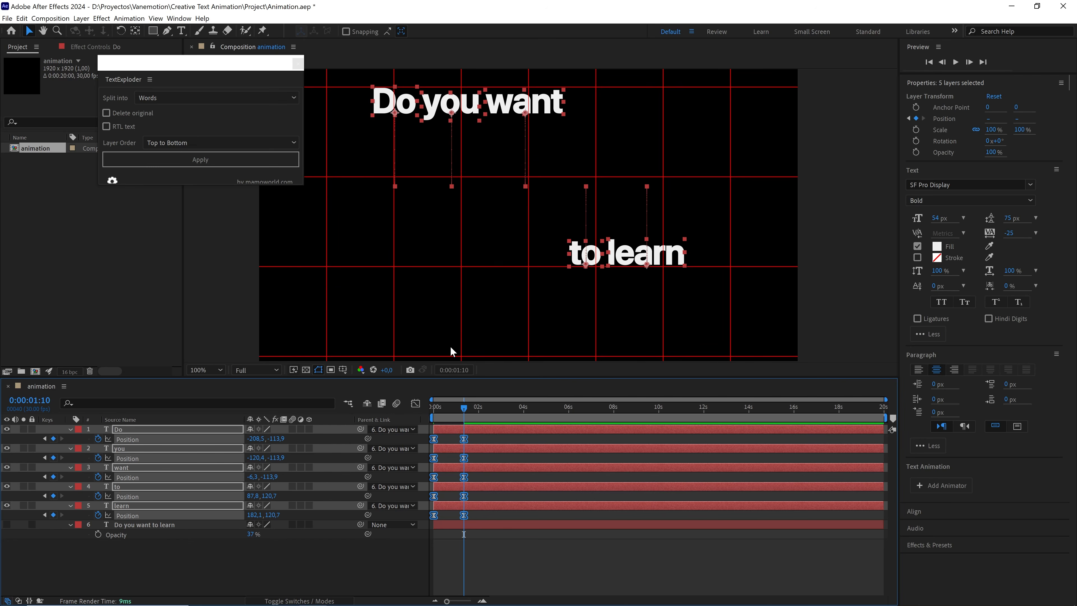
# Step: Examine the speed graph of the five words' Position keyframes in the Graph Editor and its graph type options
pyautogui.click(419, 403)
pyautogui.scroll(5, 495, 501)
pyautogui.moveTo(483, 498); pyautogui.dragTo(834, 481)
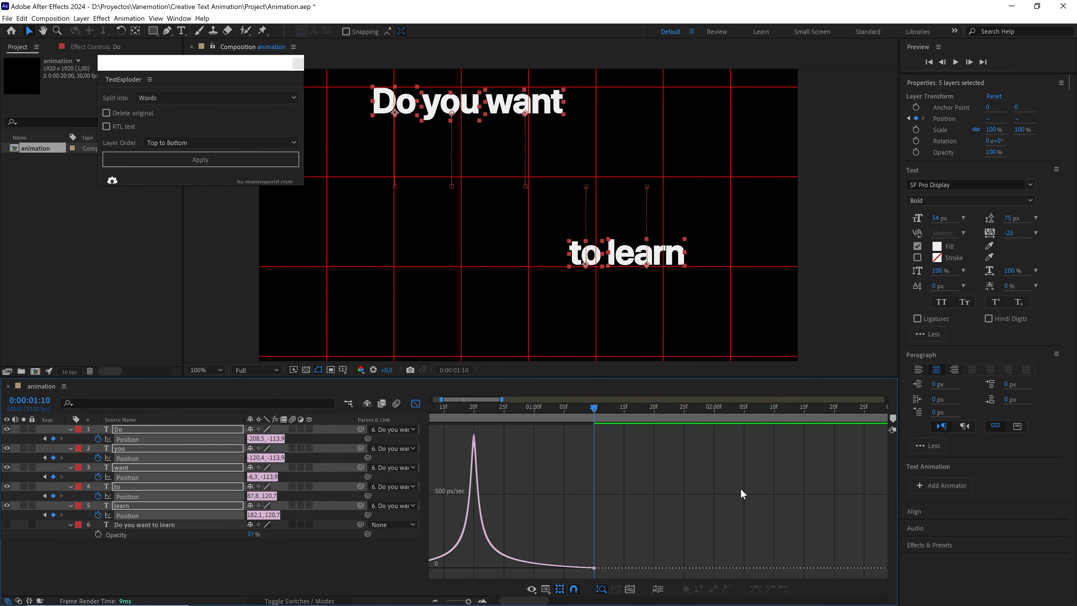
pyautogui.moveTo(544, 508); pyautogui.dragTo(700, 499)
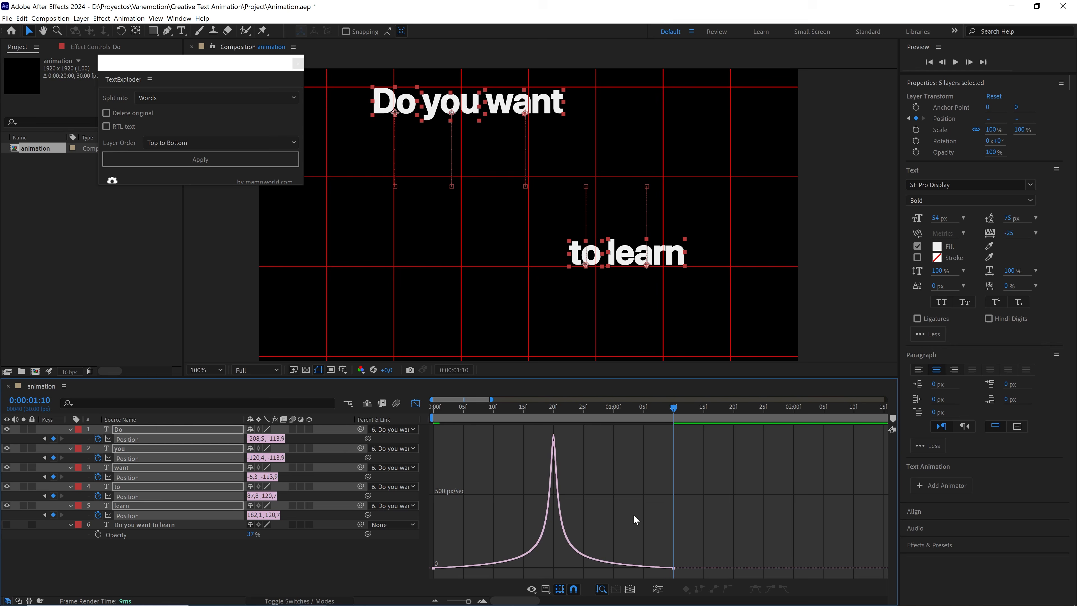
pyautogui.click(545, 586)
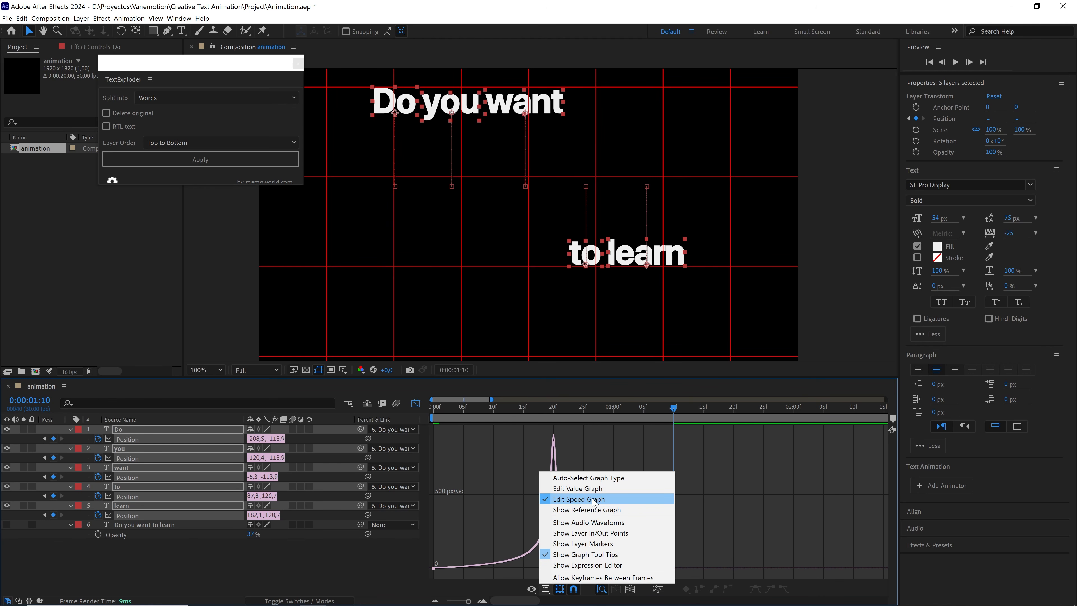
pyautogui.click(594, 430)
# Step: Preview the word movement from the start, close the Graph Editor and return the playhead to 0:00:00:00
pyautogui.moveTo(515, 409); pyautogui.dragTo(431, 410)
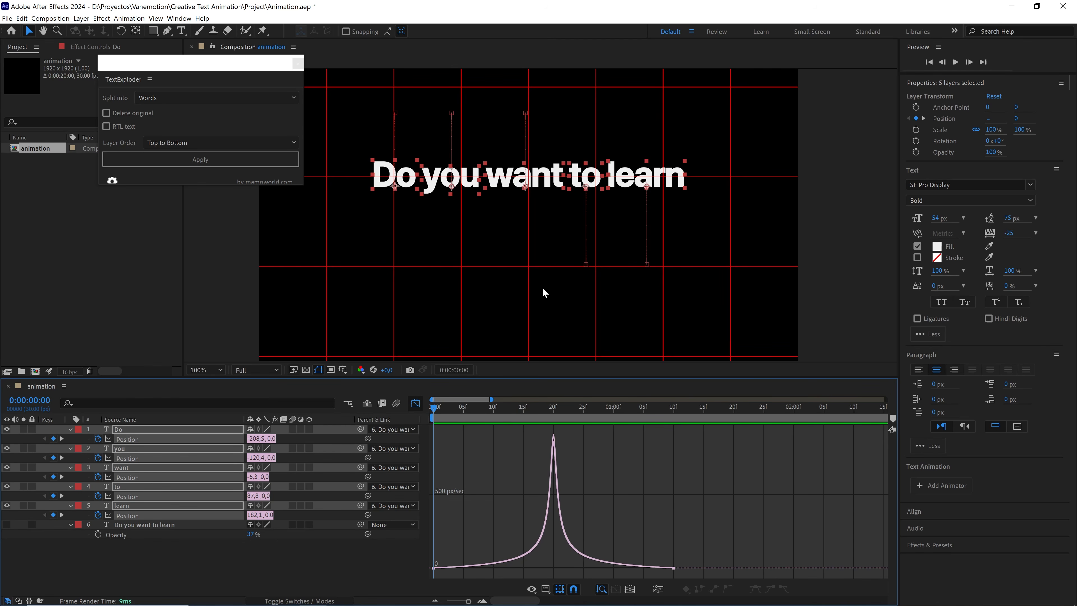
pyautogui.scroll(-1, 544, 287)
pyautogui.press('space')
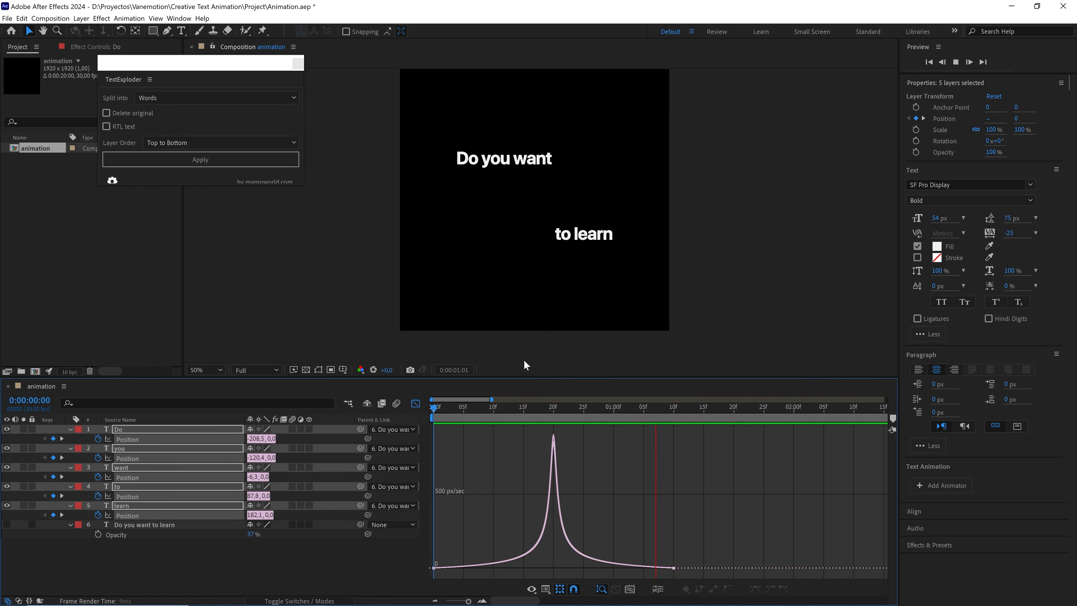
pyautogui.click(415, 404)
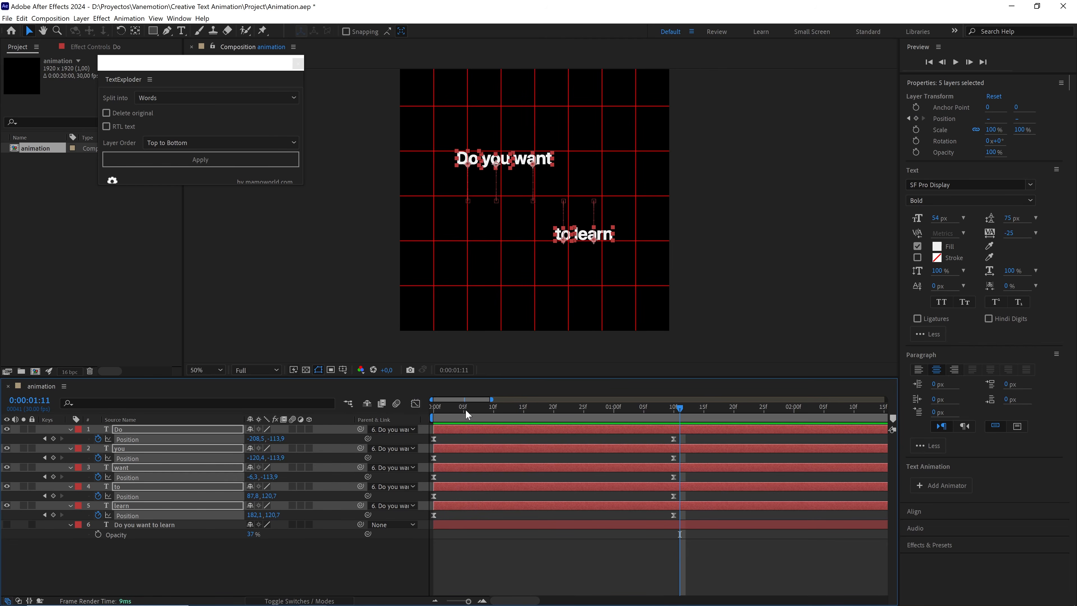
pyautogui.click(490, 435)
pyautogui.press('space')
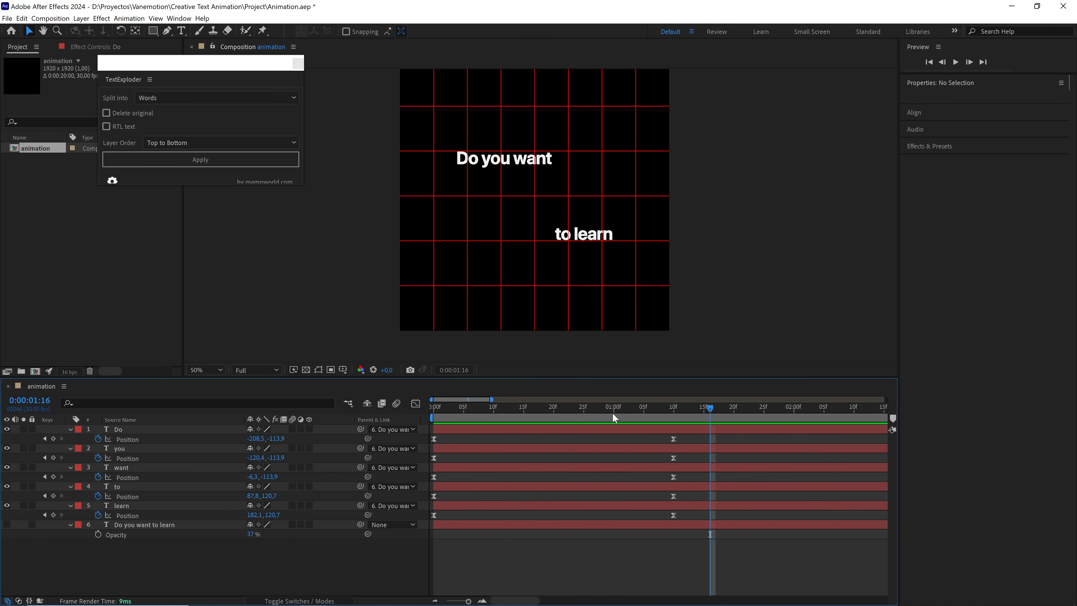
pyautogui.moveTo(613, 412); pyautogui.dragTo(423, 411)
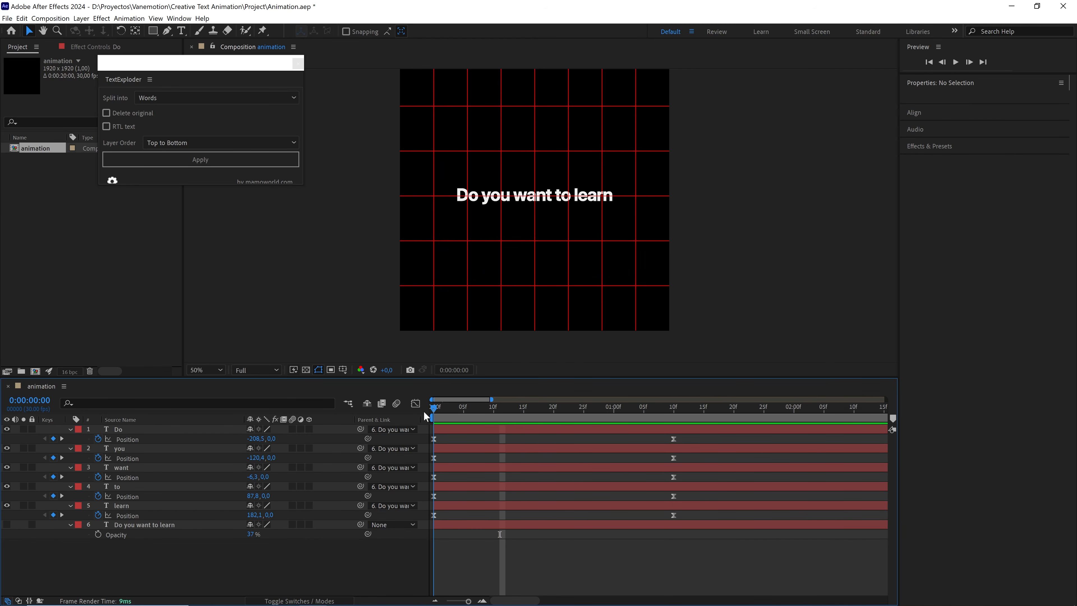
# Step: Stagger the Position keyframe pairs of "you", "want", "to" and "learn" so each word starts two frames after the previous one
pyautogui.moveTo(682, 453); pyautogui.dragTo(639, 498)
pyautogui.scroll(3, 450, 515)
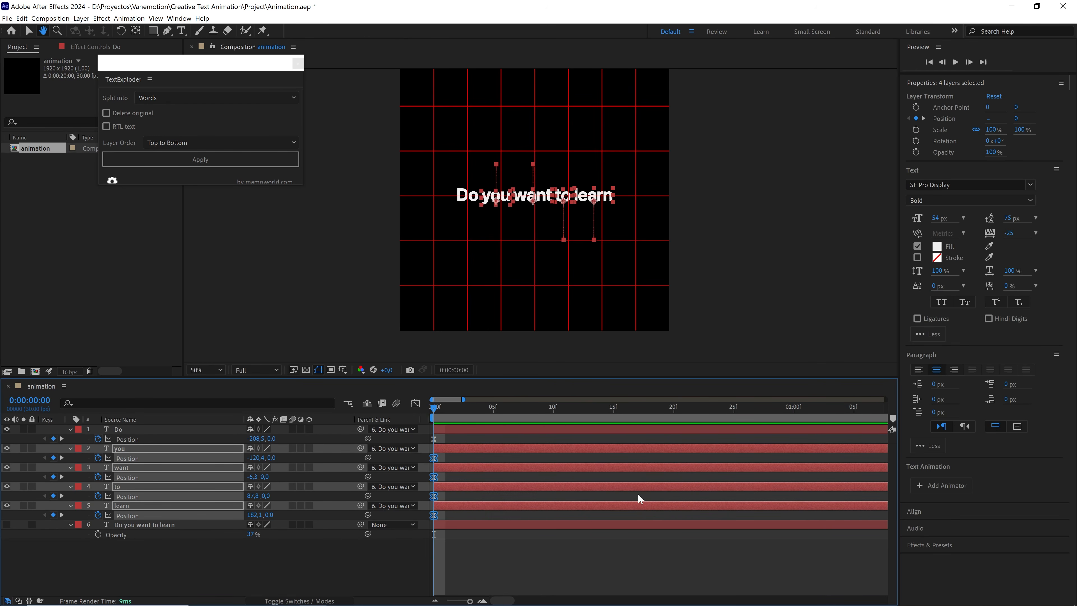
pyautogui.scroll(-2, 605, 490)
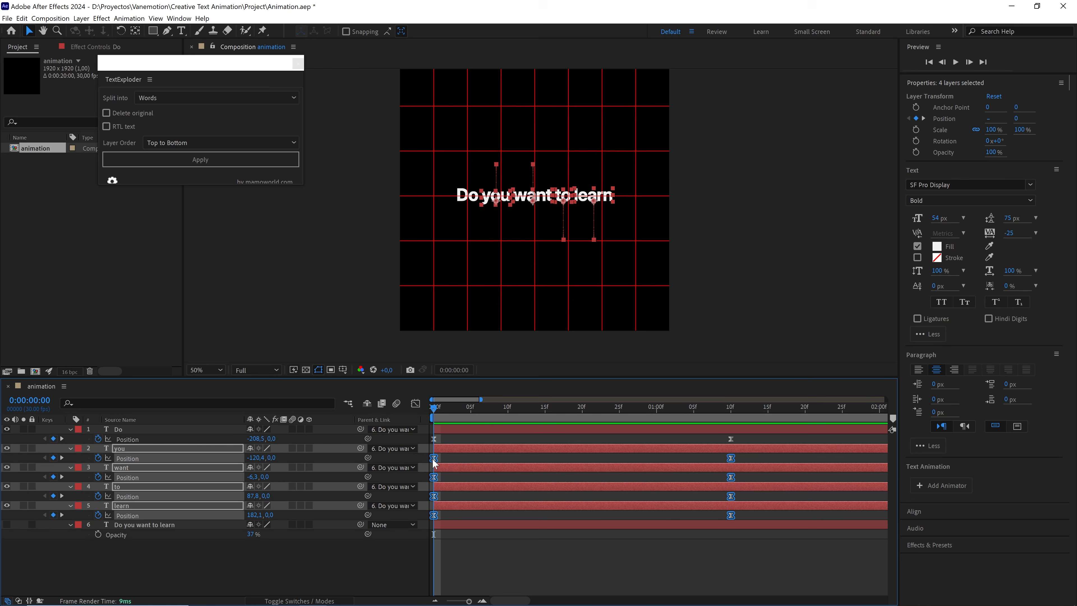
pyautogui.moveTo(435, 462); pyautogui.dragTo(781, 538)
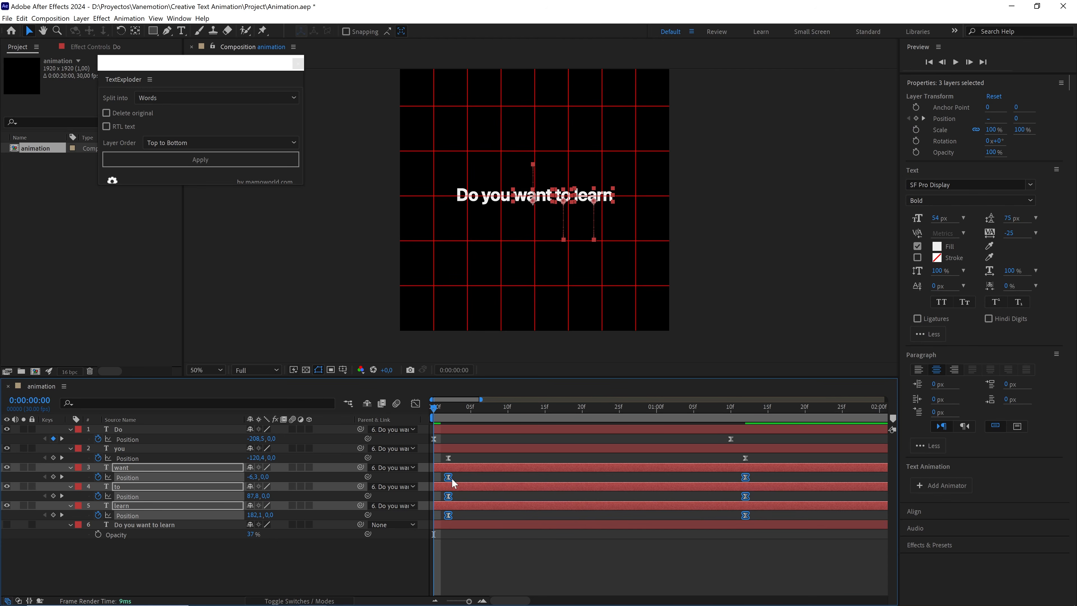
pyautogui.moveTo(452, 483); pyautogui.dragTo(802, 544)
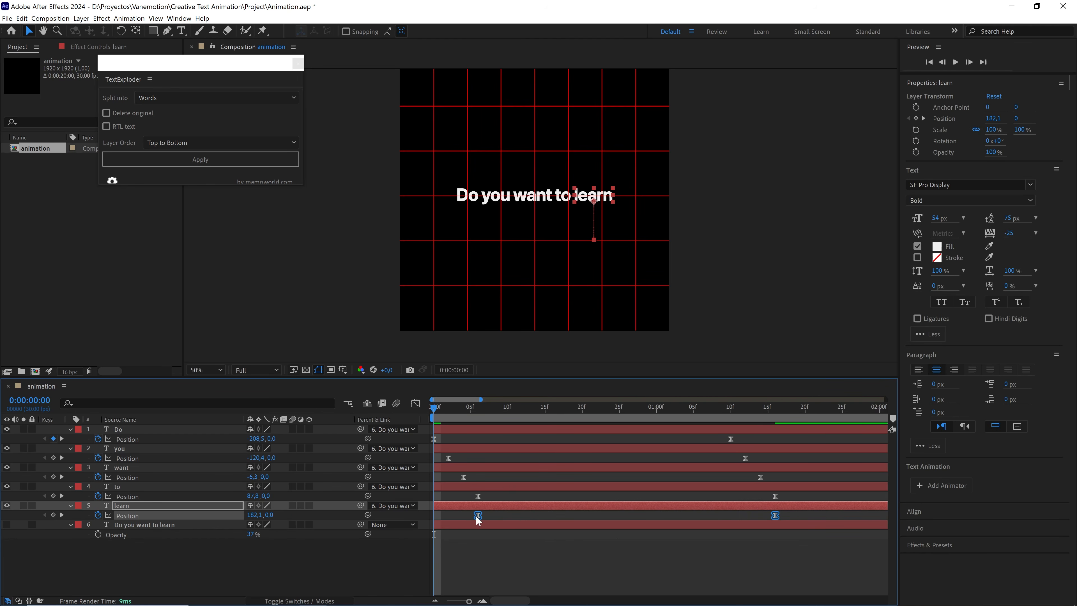
pyautogui.moveTo(476, 516); pyautogui.dragTo(493, 519)
# Step: Preview the staggered word animation and place the playhead at 0:00:00:12
pyautogui.press('space')
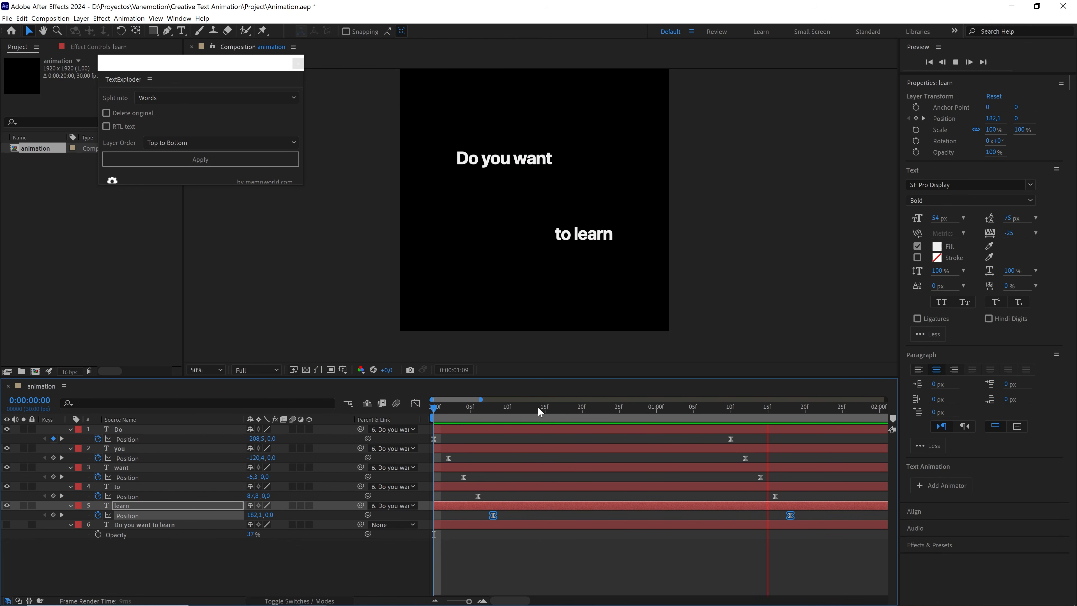
pyautogui.press('space')
pyautogui.press('space')
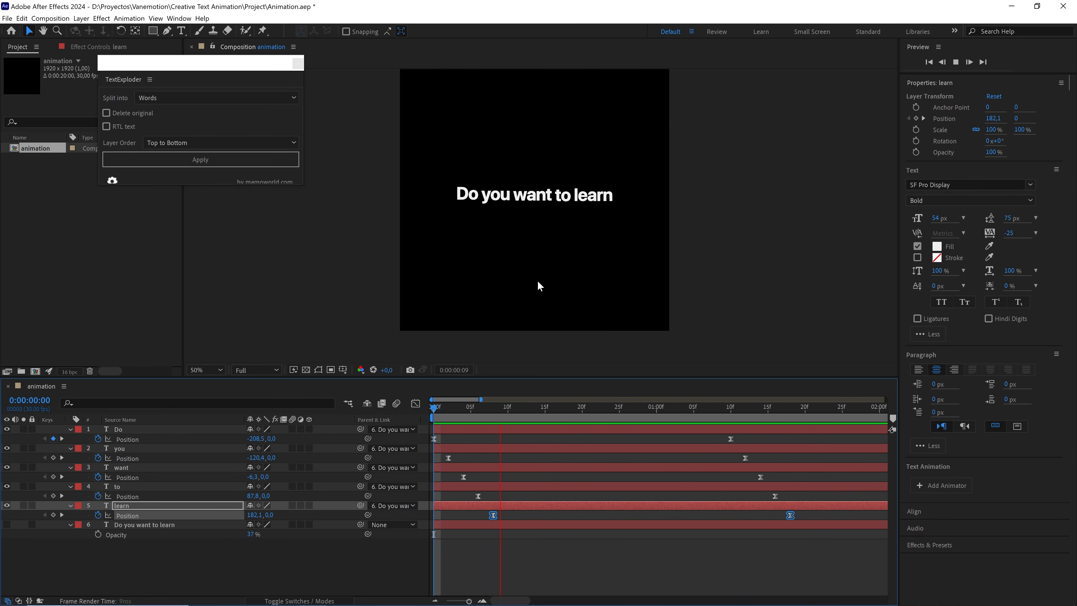
pyautogui.click(523, 407)
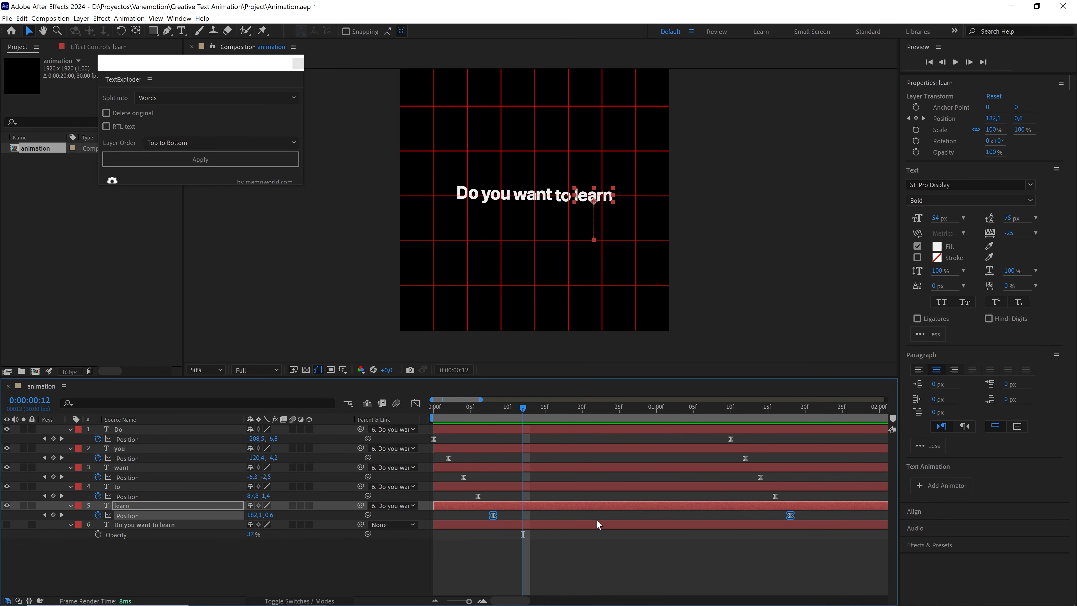
# Step: Place the playhead at 0:00:01:18, on the last Position keyframe of "learn", with nothing selected
pyautogui.scroll(-2, 620, 540)
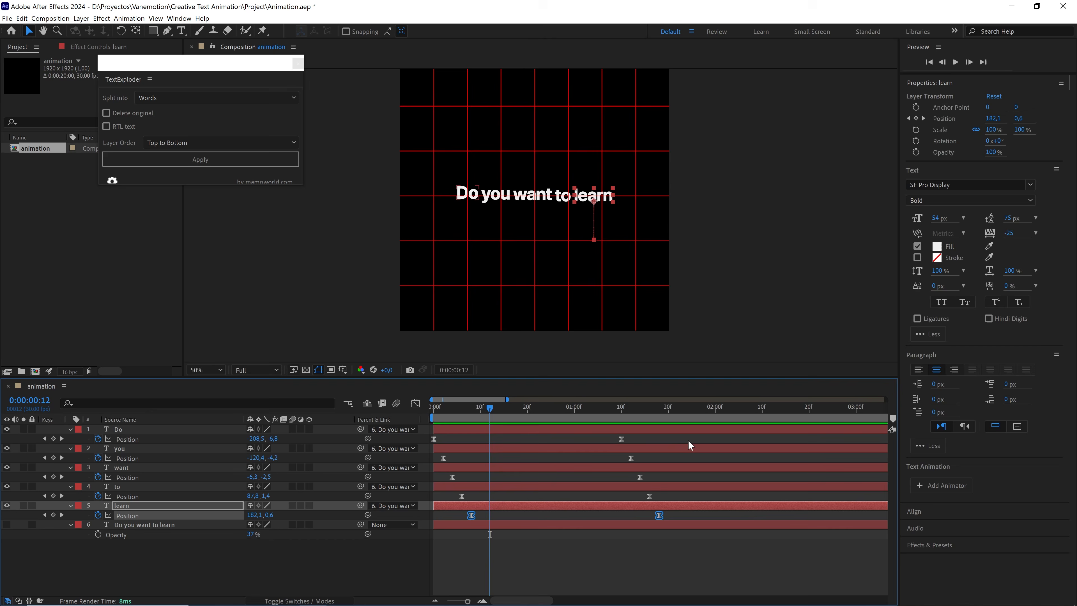
pyautogui.moveTo(689, 439); pyautogui.dragTo(417, 513)
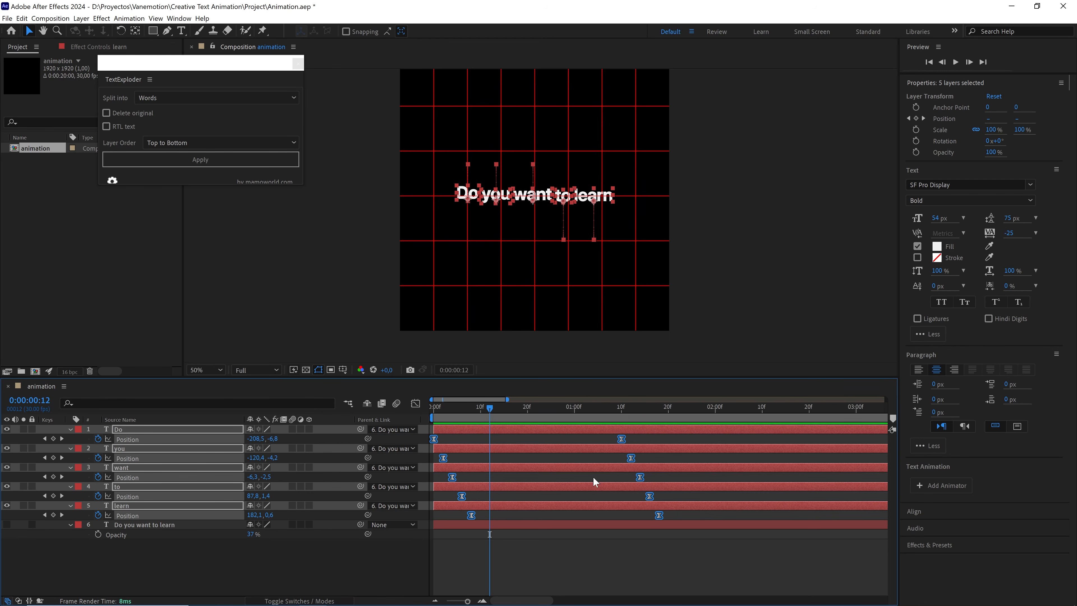
pyautogui.moveTo(470, 410); pyautogui.dragTo(668, 428)
pyautogui.click(472, 440)
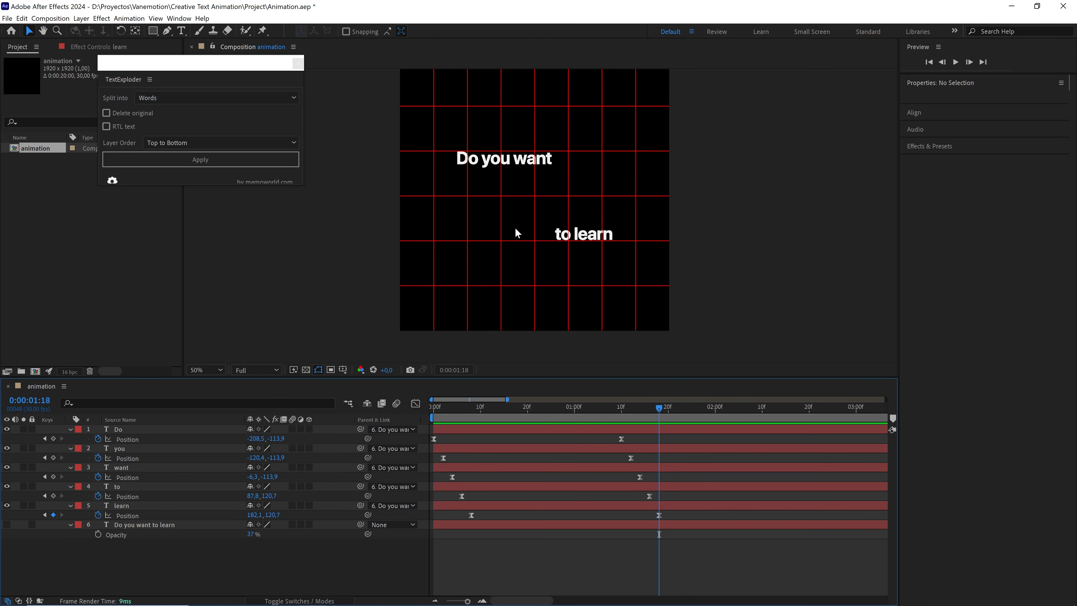
# Step: Set up the Rectangle tool with no stroke and a bright green fill
pyautogui.scroll(4, 516, 232)
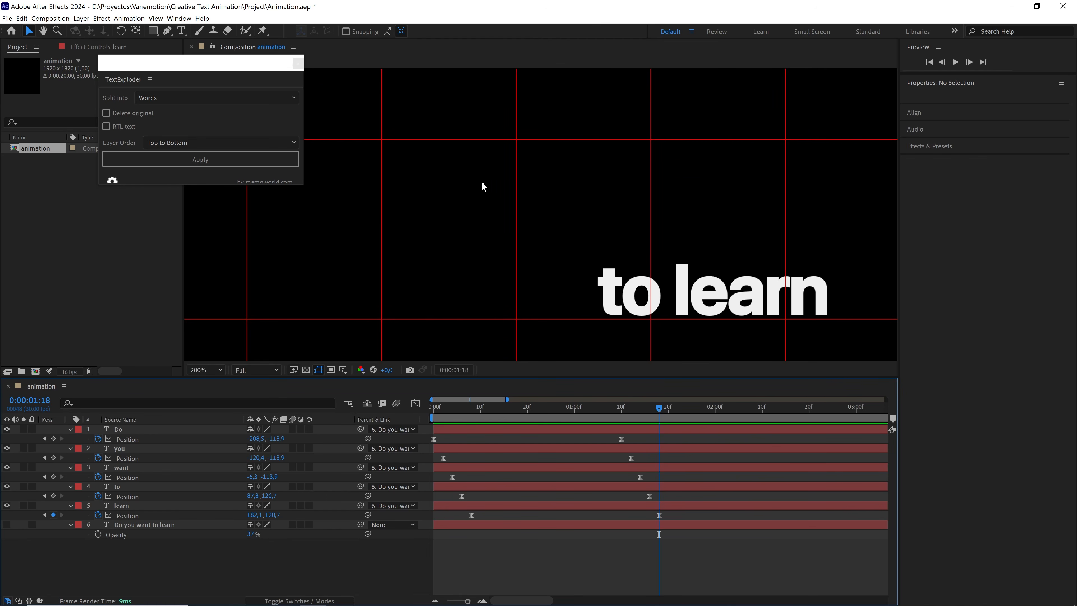
pyautogui.click(161, 33)
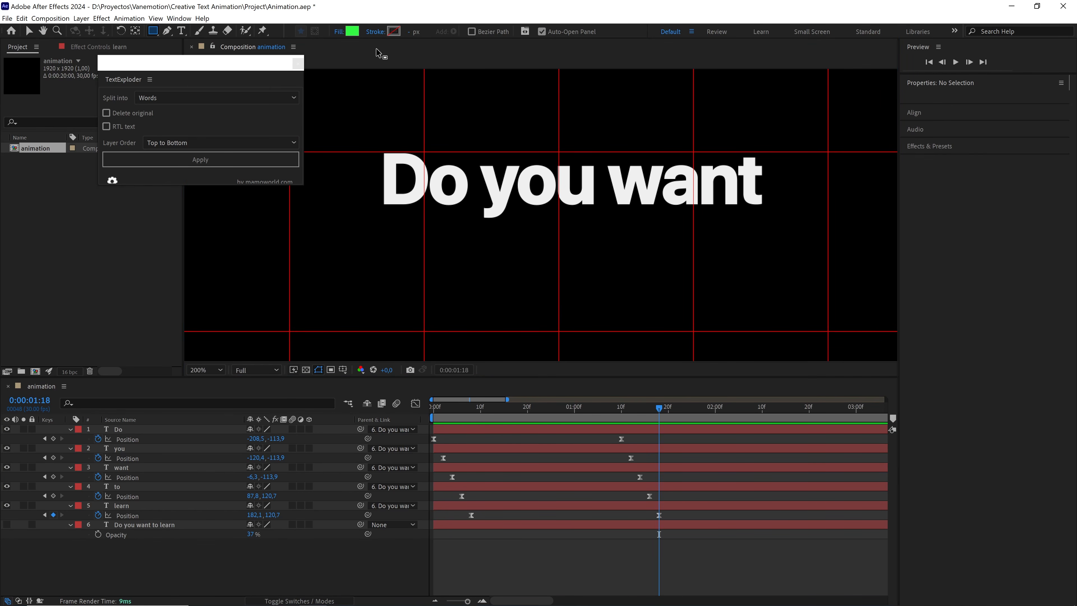
pyautogui.click(376, 31)
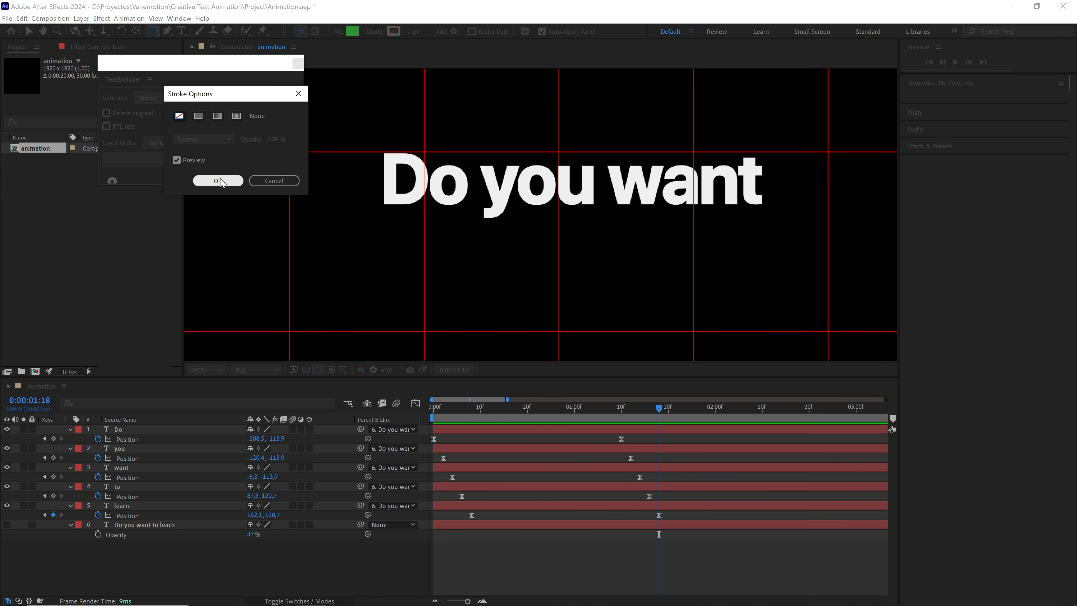
pyautogui.click(218, 181)
pyautogui.click(352, 31)
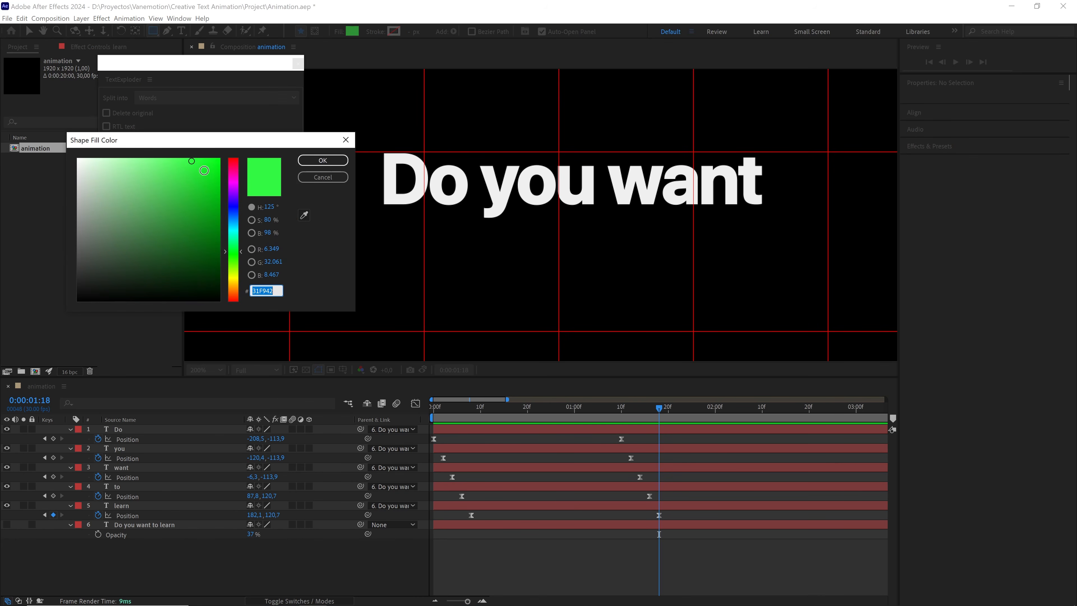
pyautogui.click(191, 163)
pyautogui.click(331, 163)
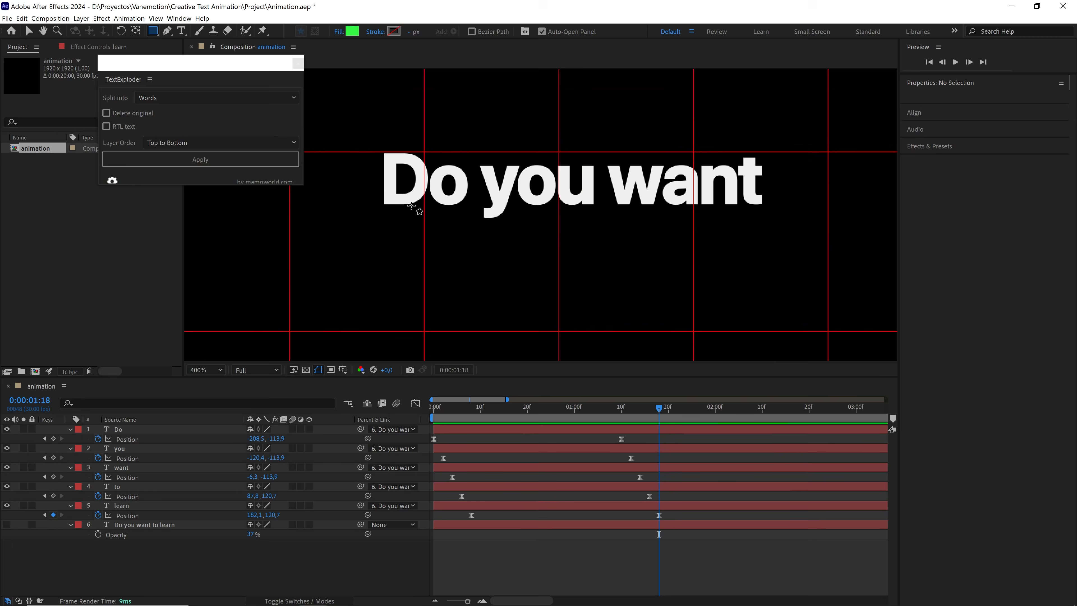
# Step: Draw a green rectangle about 149.5 × 84.8 px over the word "Do"
pyautogui.scroll(1, 410, 207)
pyautogui.moveTo(379, 183); pyautogui.dragTo(562, 232)
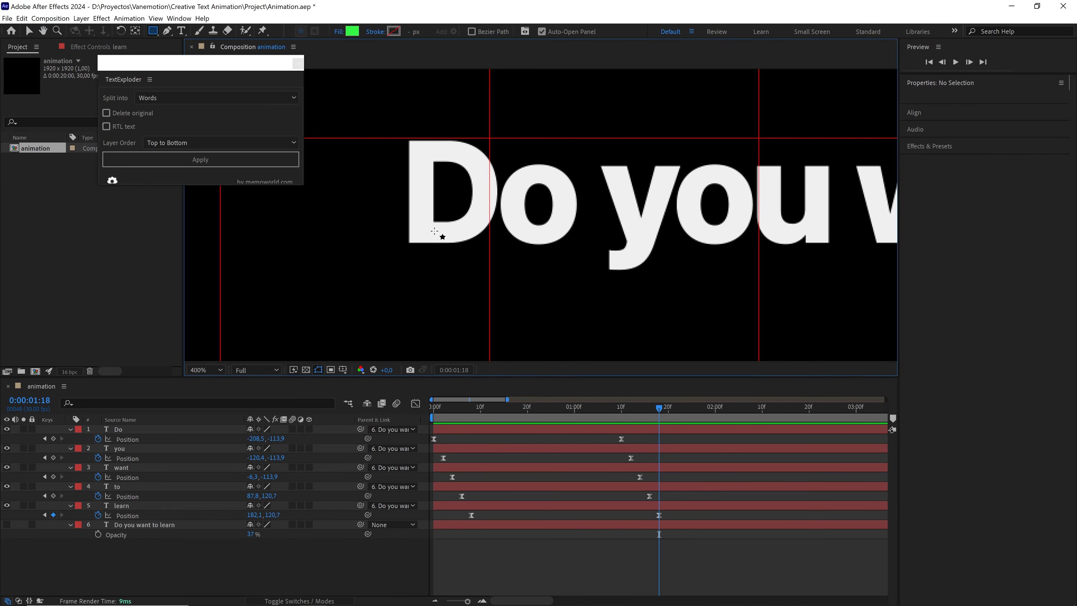
pyautogui.moveTo(411, 240); pyautogui.dragTo(575, 146)
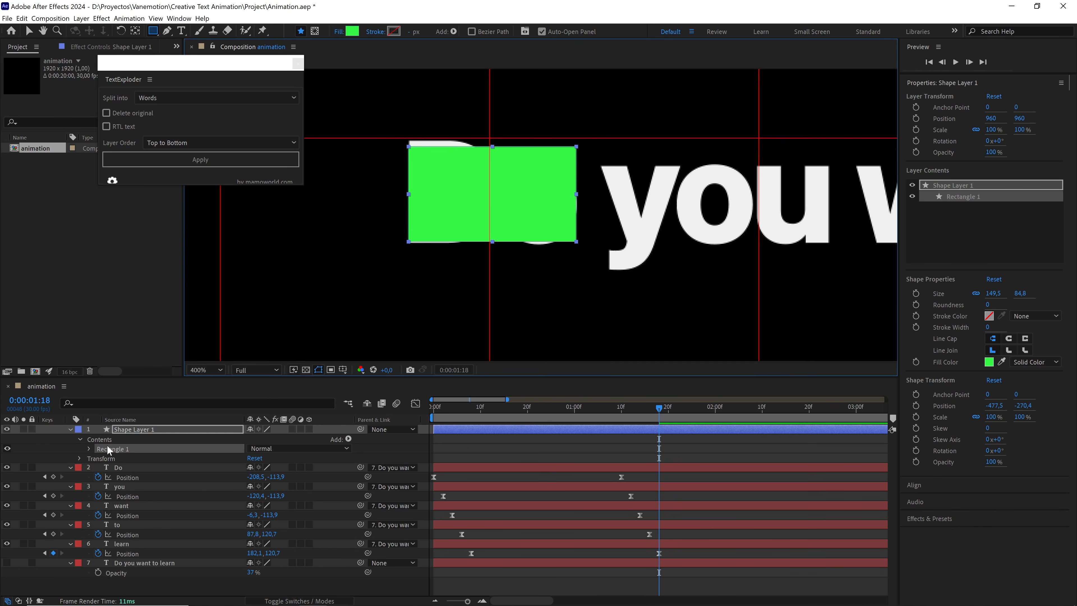
# Step: Unlink the rectangle path's size proportions and set its height to 100
pyautogui.click(88, 449)
pyautogui.click(99, 459)
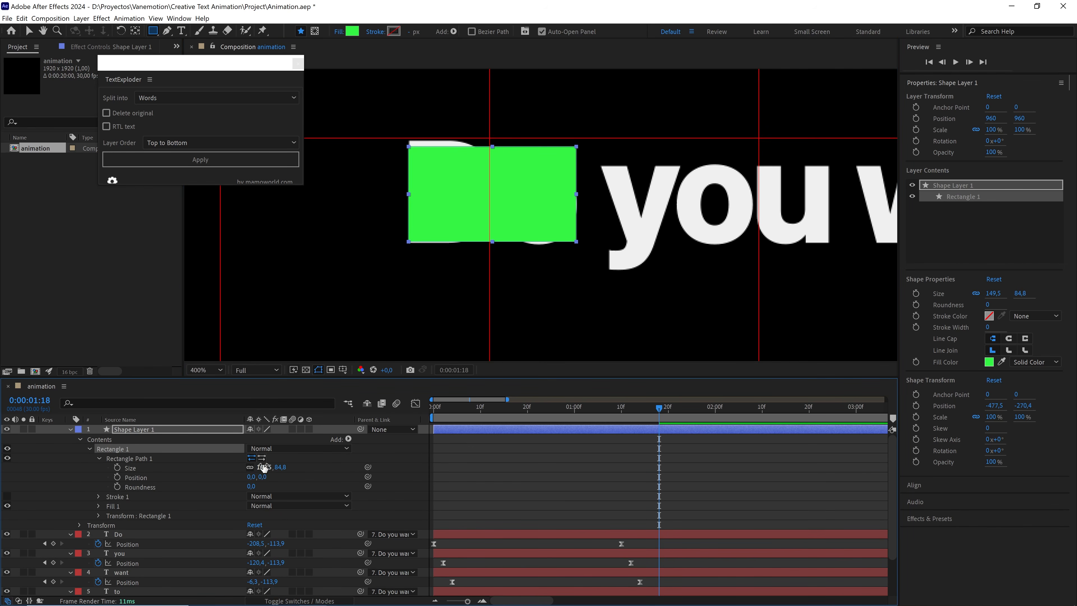
pyautogui.click(248, 467)
pyautogui.moveTo(281, 467); pyautogui.dragTo(284, 471)
pyautogui.click(283, 468)
pyautogui.write('100')
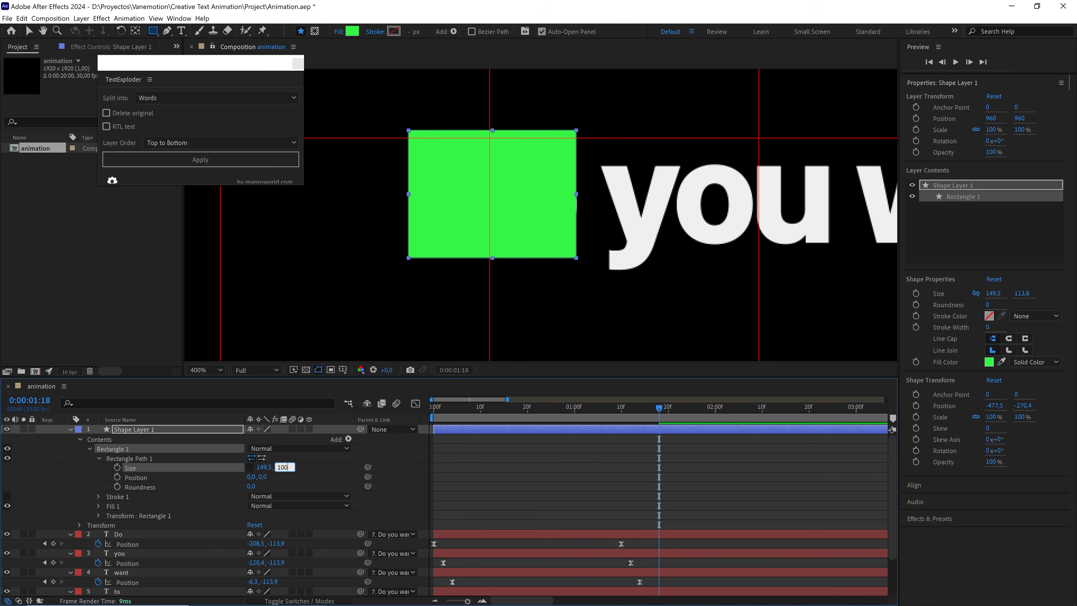
pyautogui.press('Return')
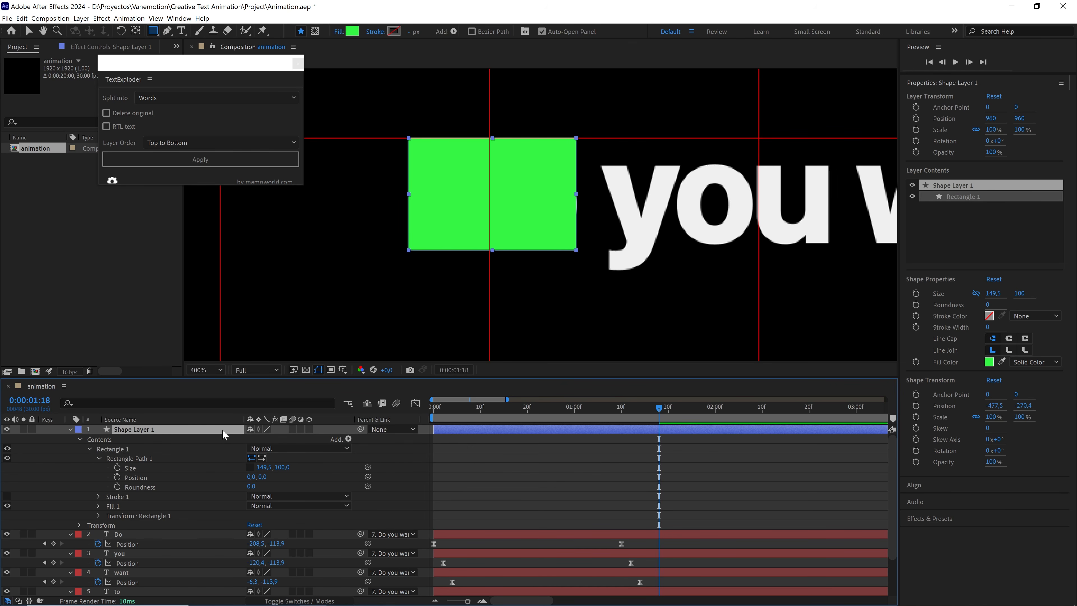
# Step: Lower the rectangle layer's opacity to 56% and center its anchor point on the shape
pyautogui.press('t')
pyautogui.moveTo(252, 439); pyautogui.dragTo(235, 439)
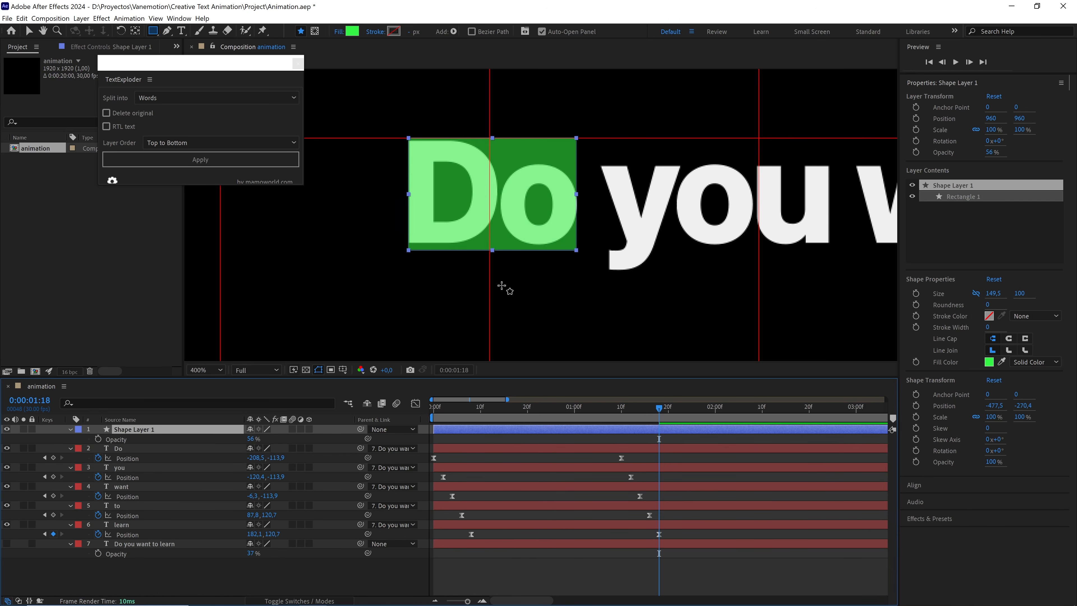
pyautogui.press(',')
pyautogui.moveTo(556, 298); pyautogui.dragTo(544, 284)
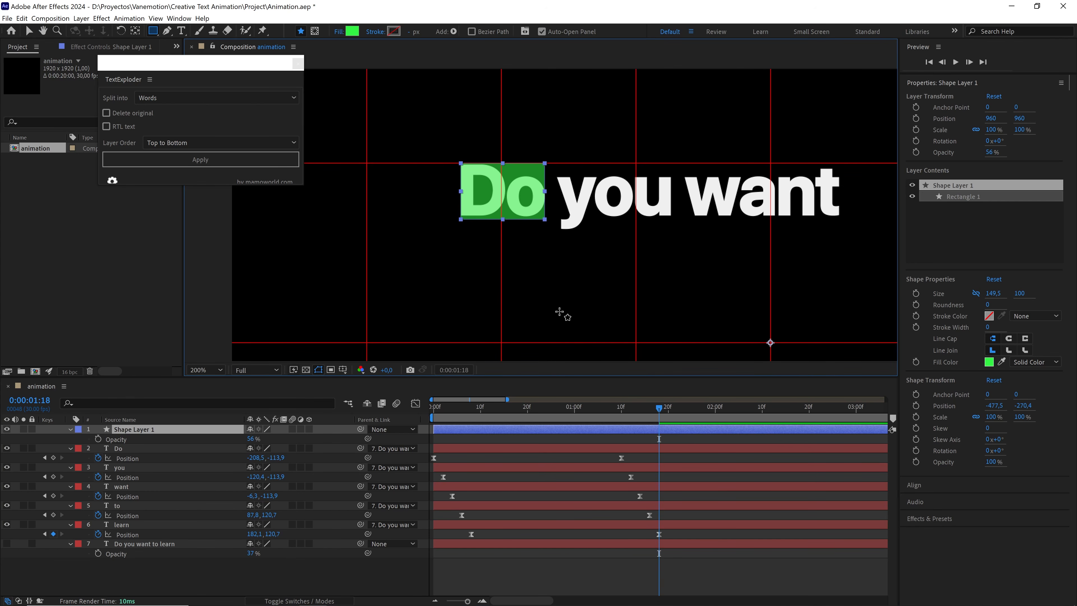
pyautogui.hotkey('ctrl', 'alt', 'Home')
pyautogui.press('.')
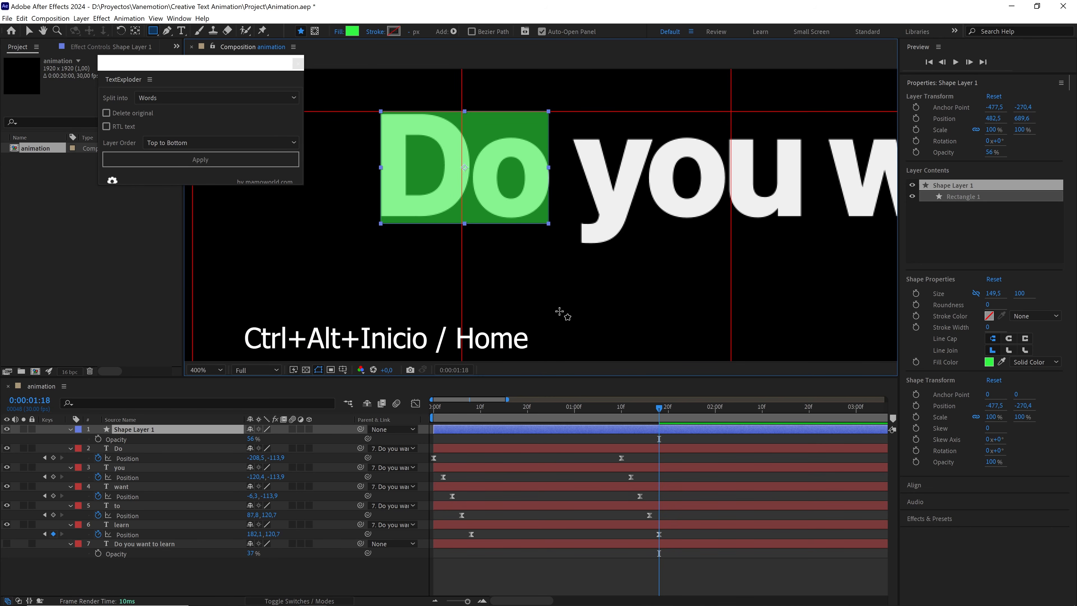
pyautogui.moveTo(548, 291); pyautogui.dragTo(553, 327)
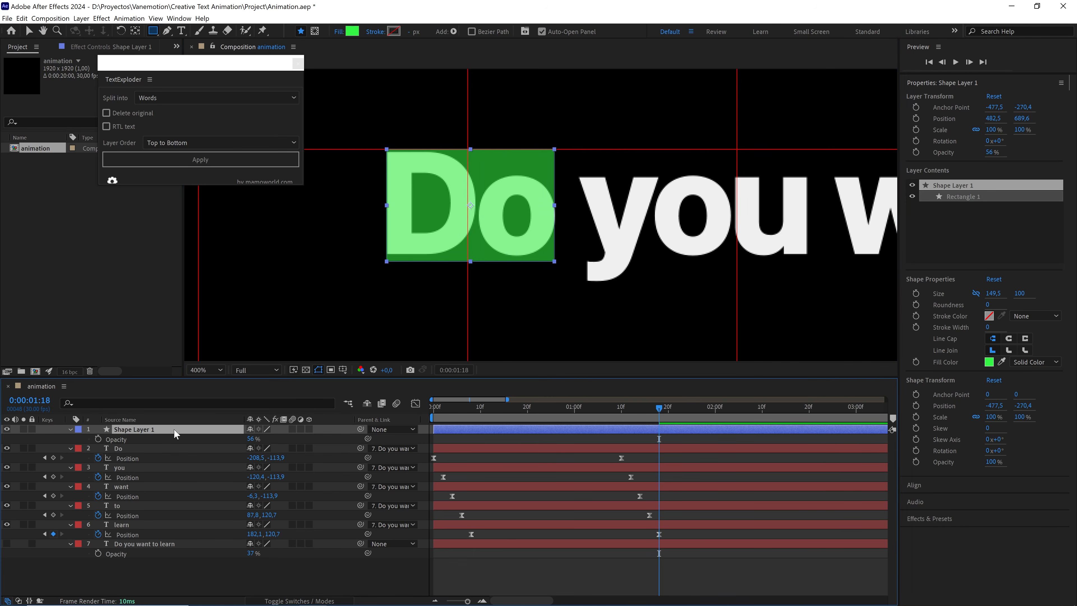
# Step: Duplicate the rectangle over the word "you" at X position 682 and stretch its horizontal scale to 133.4% to fit
pyautogui.hotkey('ctrl', 'd')
pyautogui.press('v')
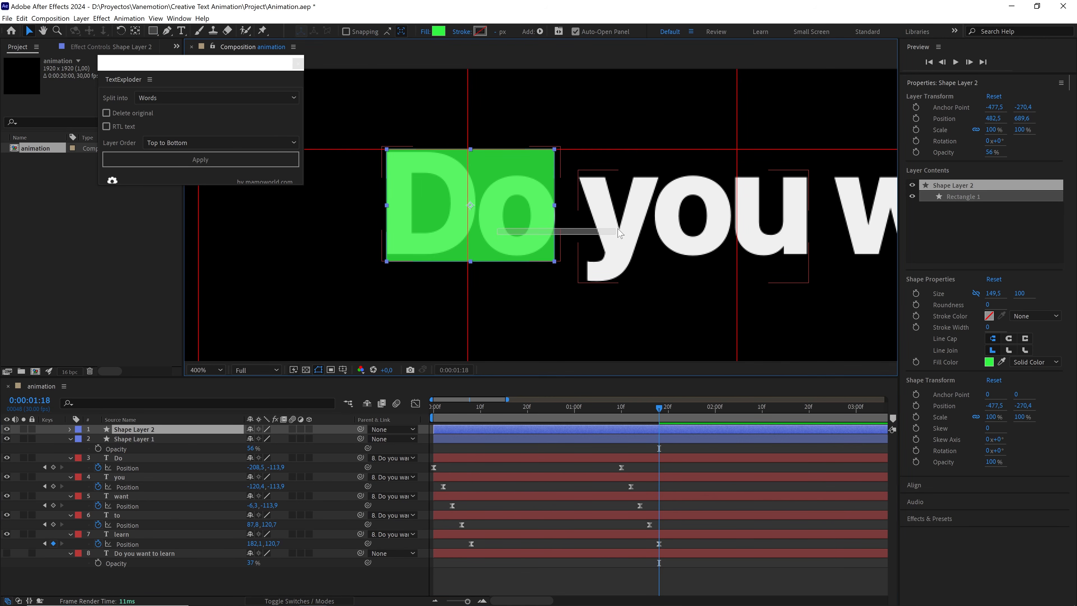
pyautogui.moveTo(549, 226); pyautogui.dragTo(671, 209)
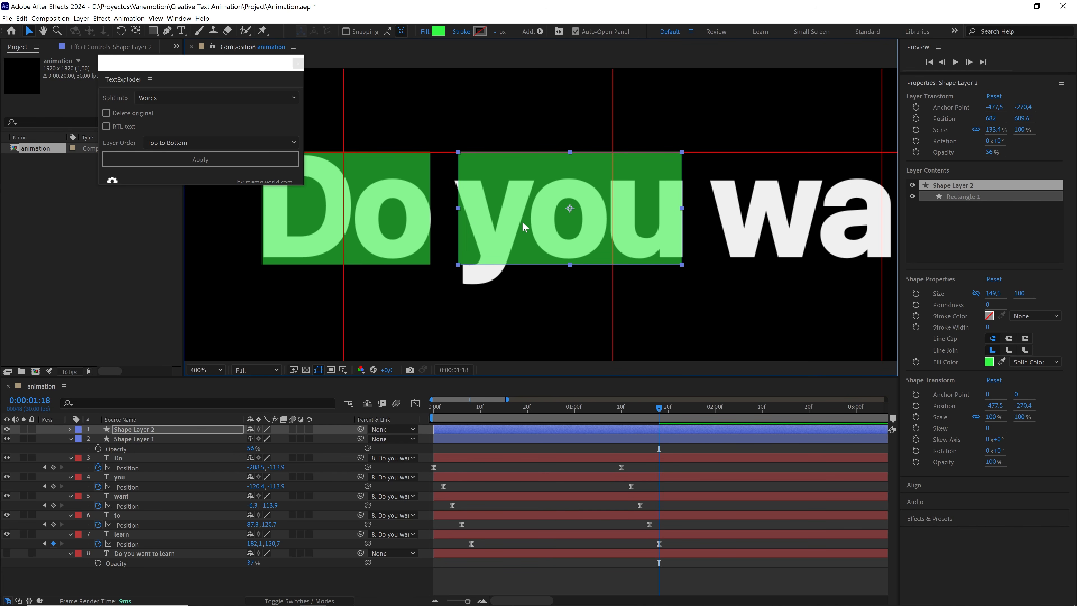
pyautogui.scroll(2, 523, 221)
pyautogui.press('h')
pyautogui.moveTo(454, 185); pyautogui.dragTo(601, 233)
pyautogui.press('v')
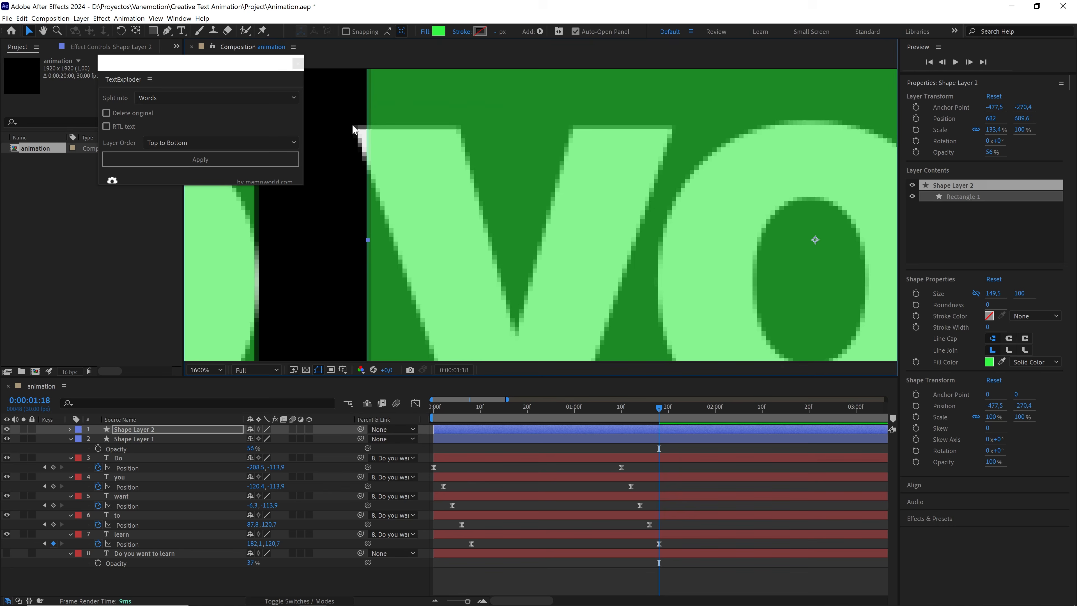
pyautogui.scroll(-3, 458, 202)
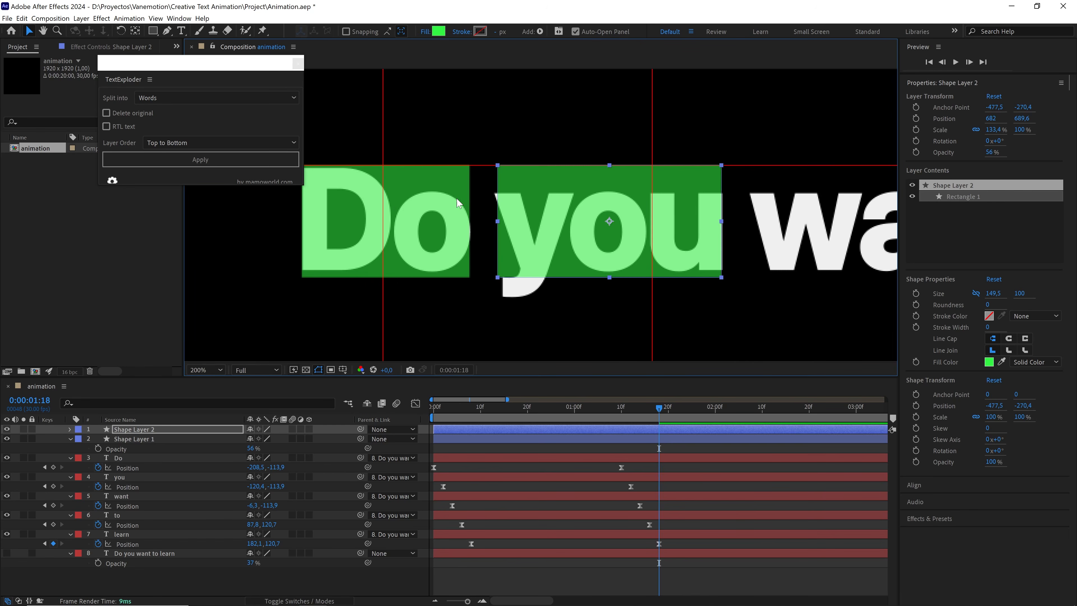
pyautogui.scroll(1, 504, 210)
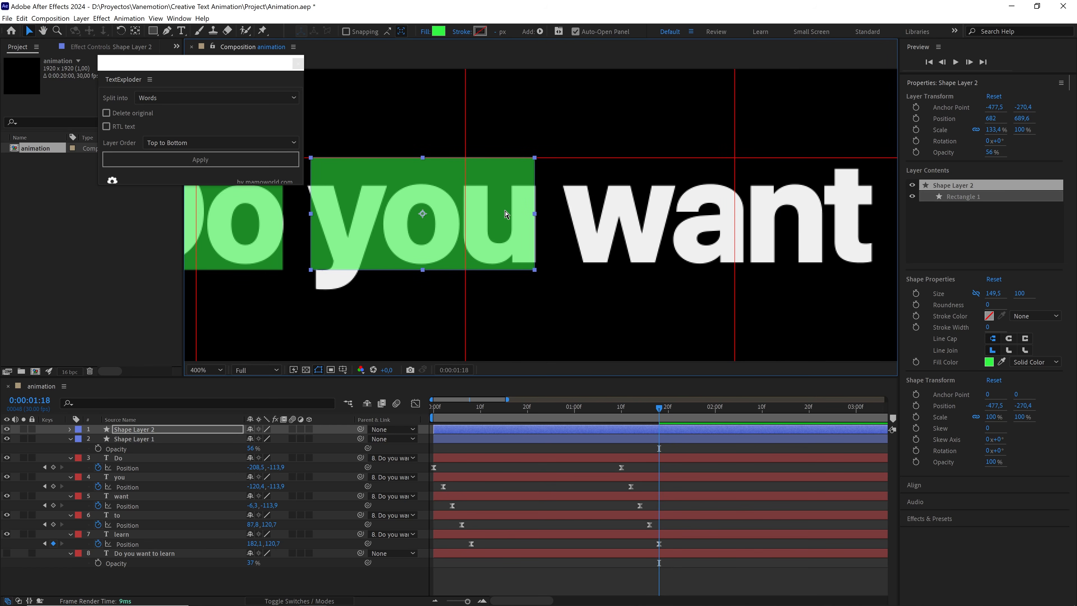
# Step: Duplicate the "you" rectangle over "want" at X position 945.3 and stretch its horizontal scale to 182.9%
pyautogui.hotkey('ctrl', 'd')
pyautogui.moveTo(505, 216); pyautogui.dragTo(769, 212)
pyautogui.moveTo(701, 229); pyautogui.dragTo(576, 244)
pyautogui.moveTo(657, 234); pyautogui.dragTo(707, 231)
pyautogui.scroll(-4, 642, 248)
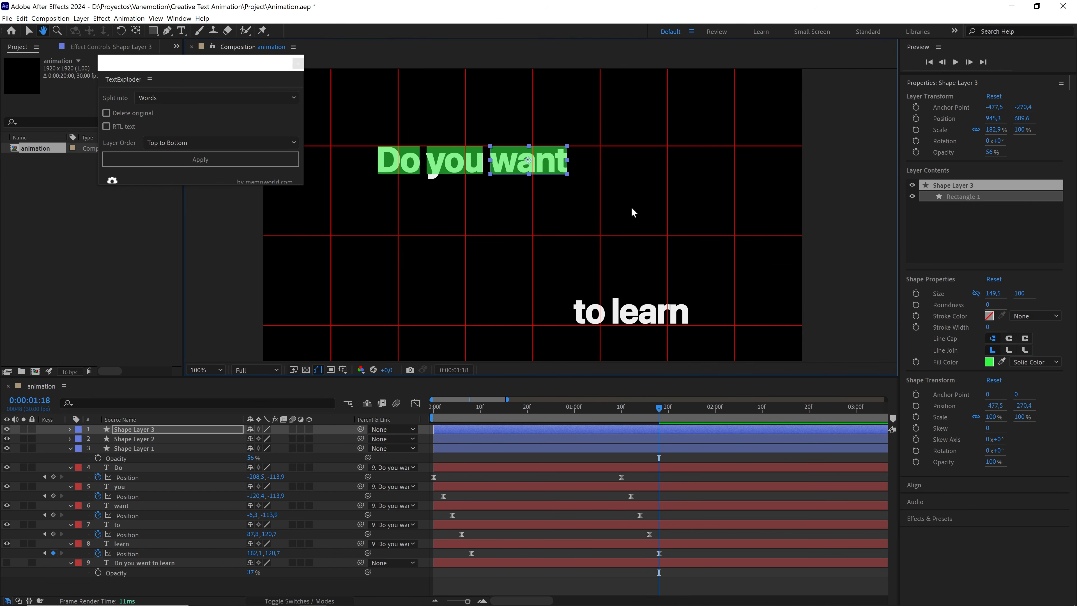
# Step: Duplicate the "want" rectangle over "to" at position 1162, 1228.6 and narrow its horizontal scale to 75.9%
pyautogui.hotkey('ctrl', 'd')
pyautogui.moveTo(550, 167)
pyautogui.mouseDown()
pyautogui.moveTo(611, 298)
pyautogui.moveTo(552, 150)
pyautogui.mouseUp()
pyautogui.scroll(1, 611, 298)
pyautogui.moveTo(602, 222); pyautogui.dragTo(602, 262)
pyautogui.scroll(2, 582, 292)
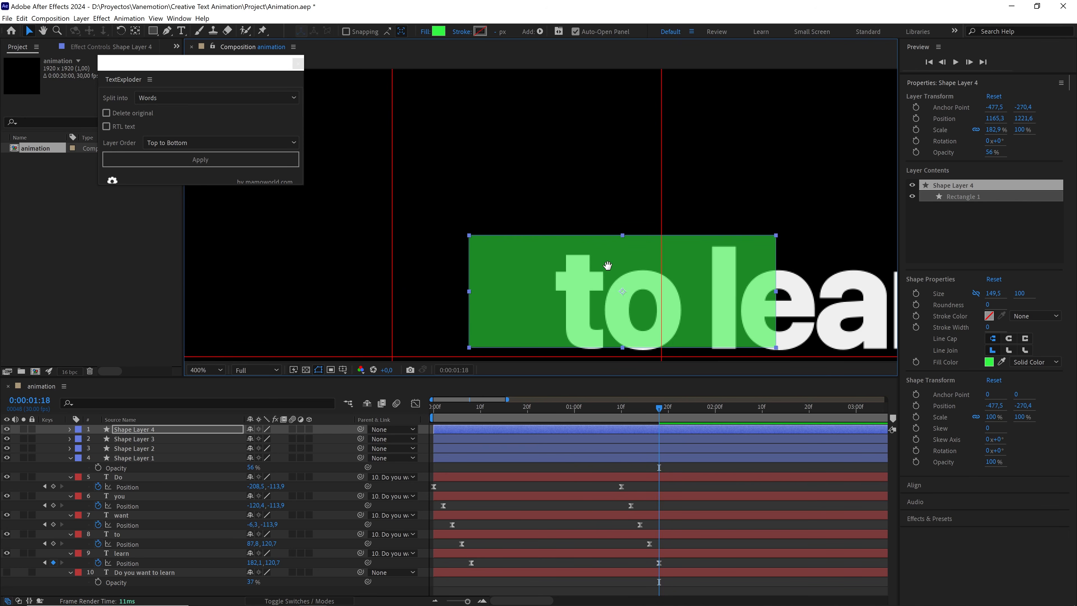
pyautogui.moveTo(611, 216); pyautogui.dragTo(608, 219)
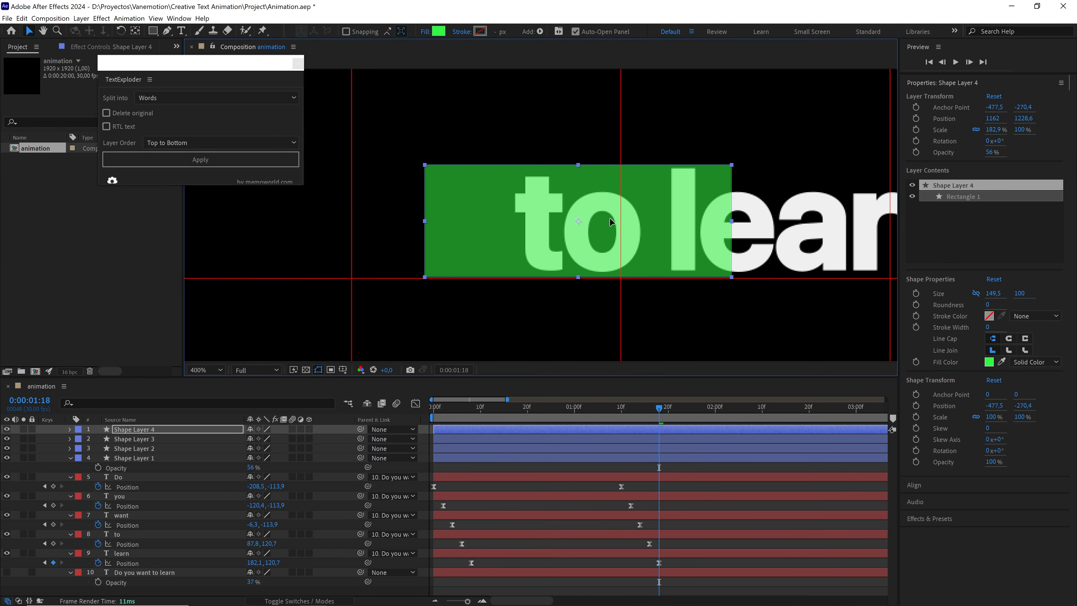
pyautogui.moveTo(727, 225)
pyautogui.mouseDown()
pyautogui.moveTo(526, 225)
pyautogui.moveTo(702, 219)
pyautogui.moveTo(609, 217)
pyautogui.moveTo(634, 229)
pyautogui.moveTo(748, 211)
pyautogui.moveTo(723, 214)
pyautogui.mouseUp()
# Step: Duplicate the "to" rectangle over "learn" at X position 1380.5 and stretch its horizontal scale to 180.3%
pyautogui.hotkey('ctrl', 'd')
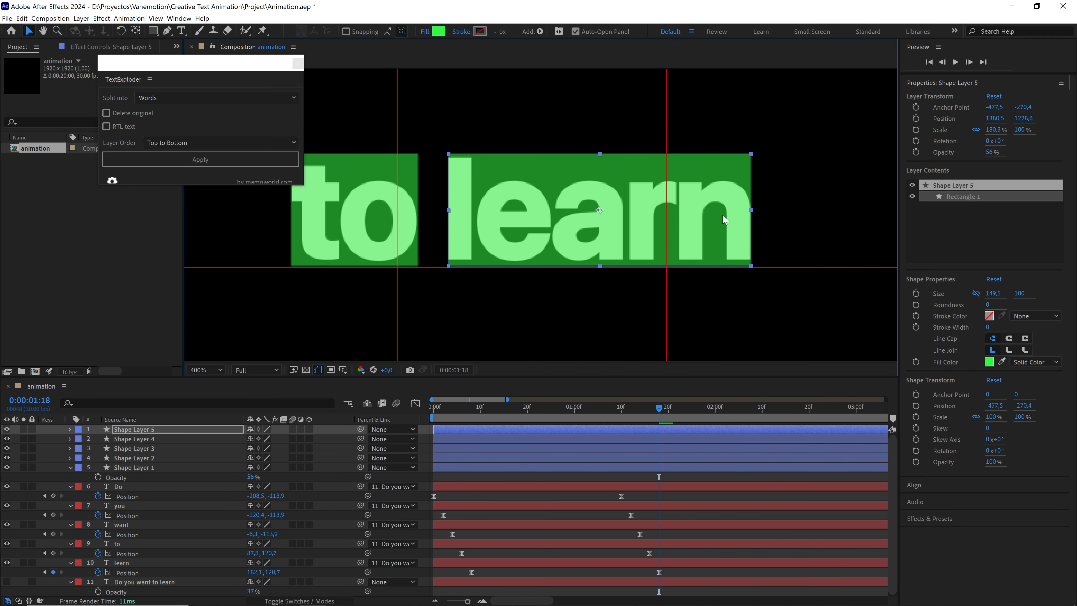
pyautogui.press(',')
pyautogui.moveTo(580, 201); pyautogui.dragTo(613, 197)
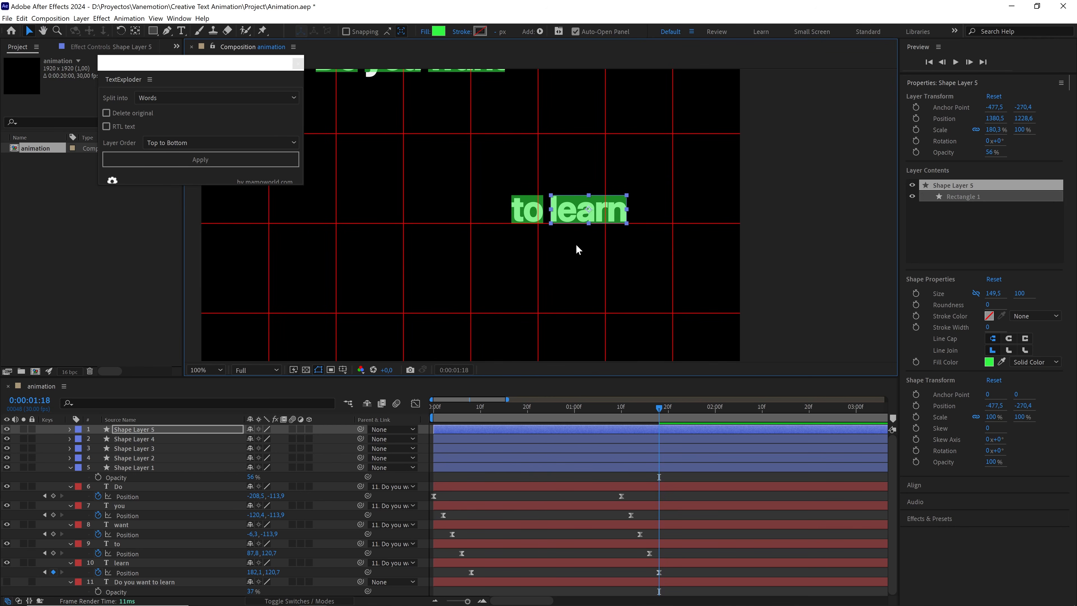
# Step: Rename Shape Layer 5 to "learn" and Shape Layer 4 to "to", after the words they cover
pyautogui.click(154, 430)
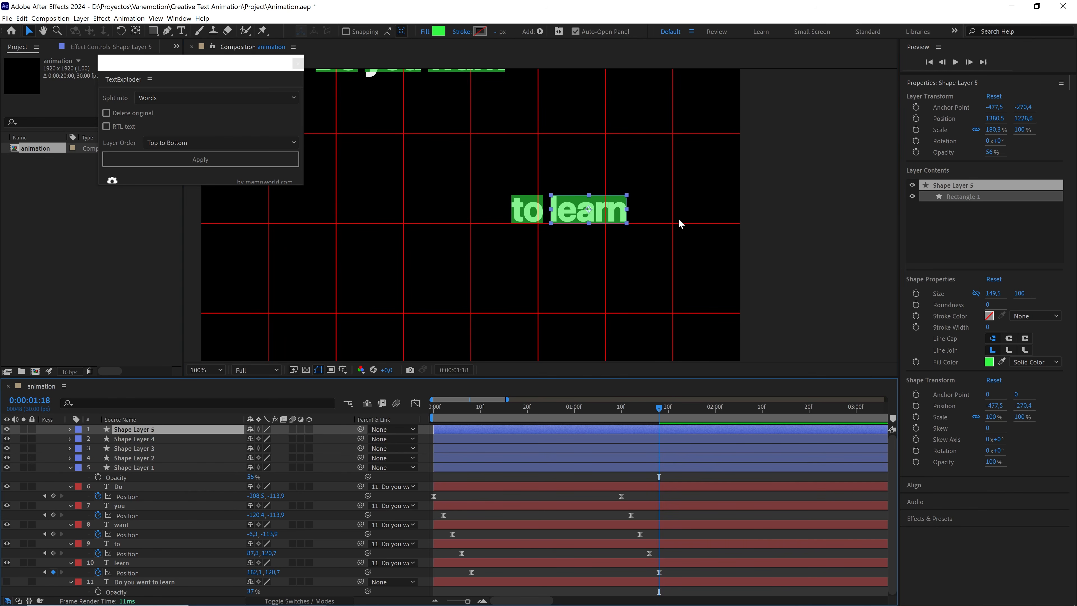
pyautogui.press('.')
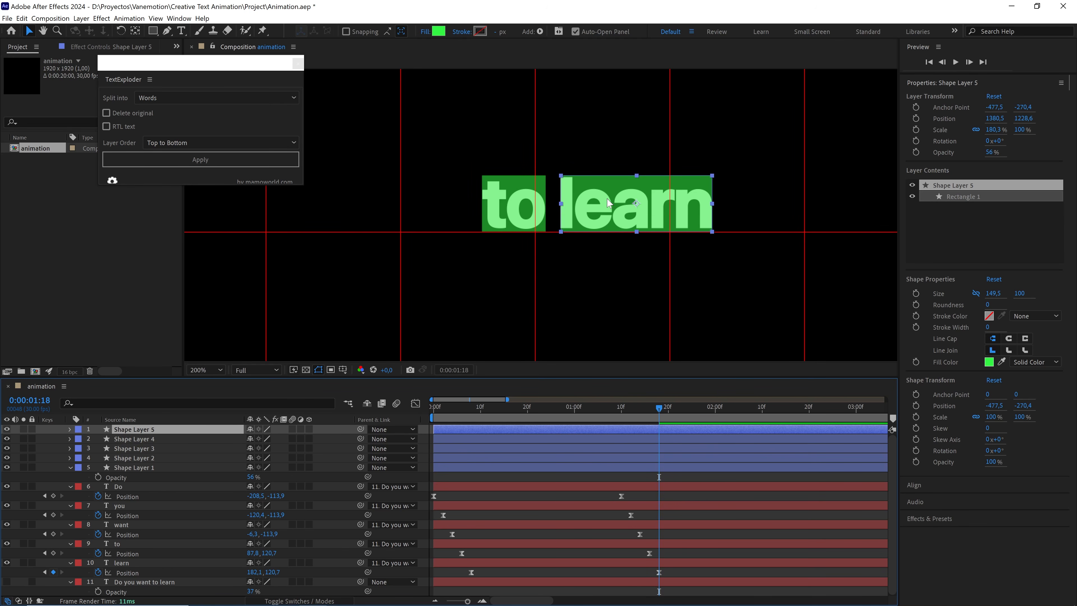
pyautogui.press('Return')
pyautogui.write('lean')
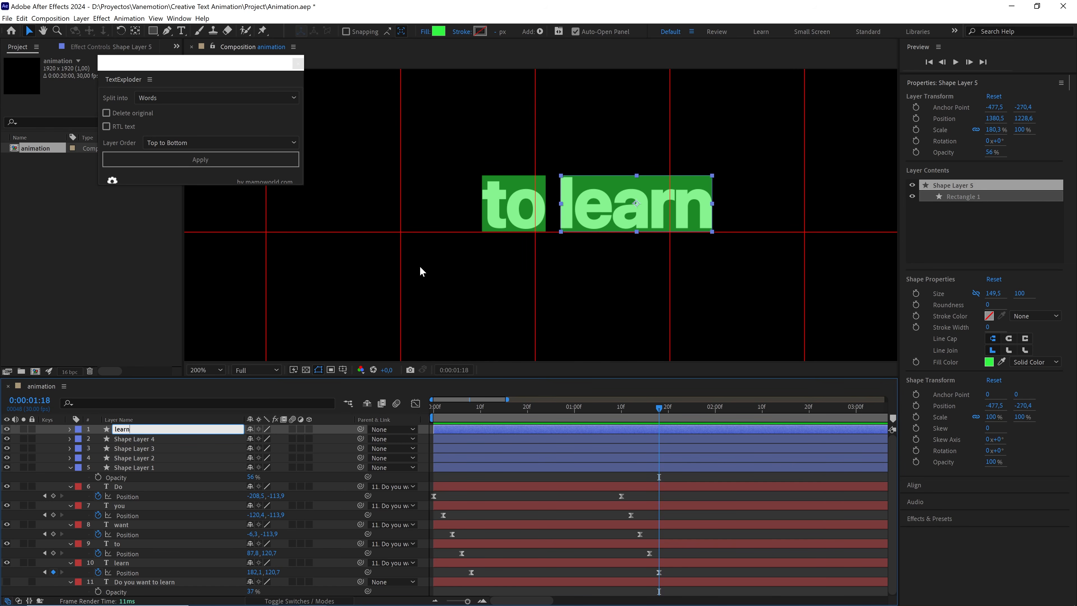
pyautogui.click(152, 441)
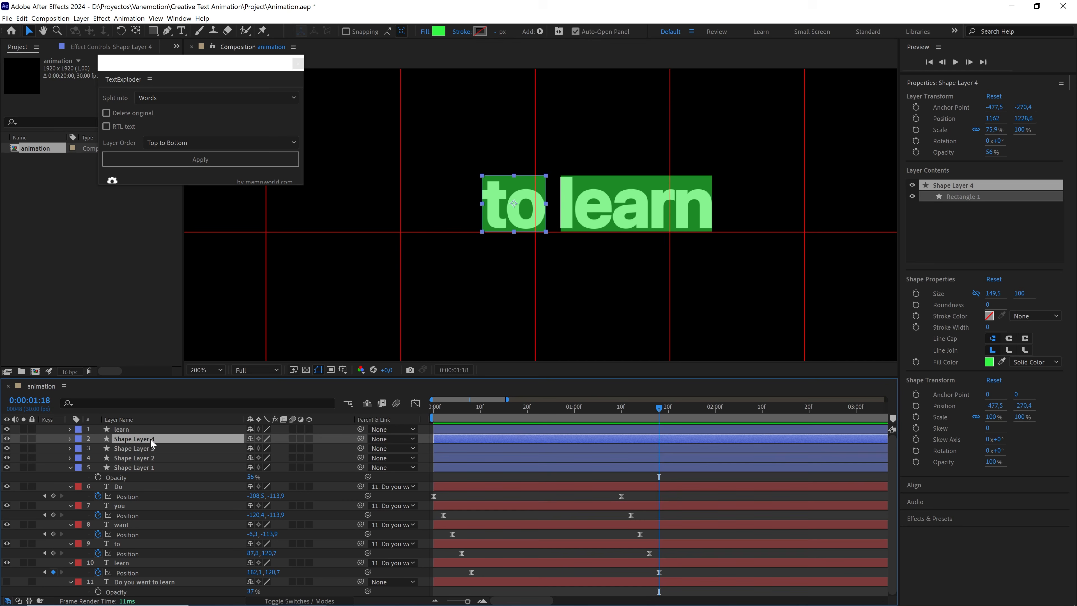
pyautogui.press('Return')
pyautogui.write('to')
# Step: Rename Shape Layer 3 to "want" and Shape Layer 2 to "you", after the words they cover
pyautogui.click(145, 449)
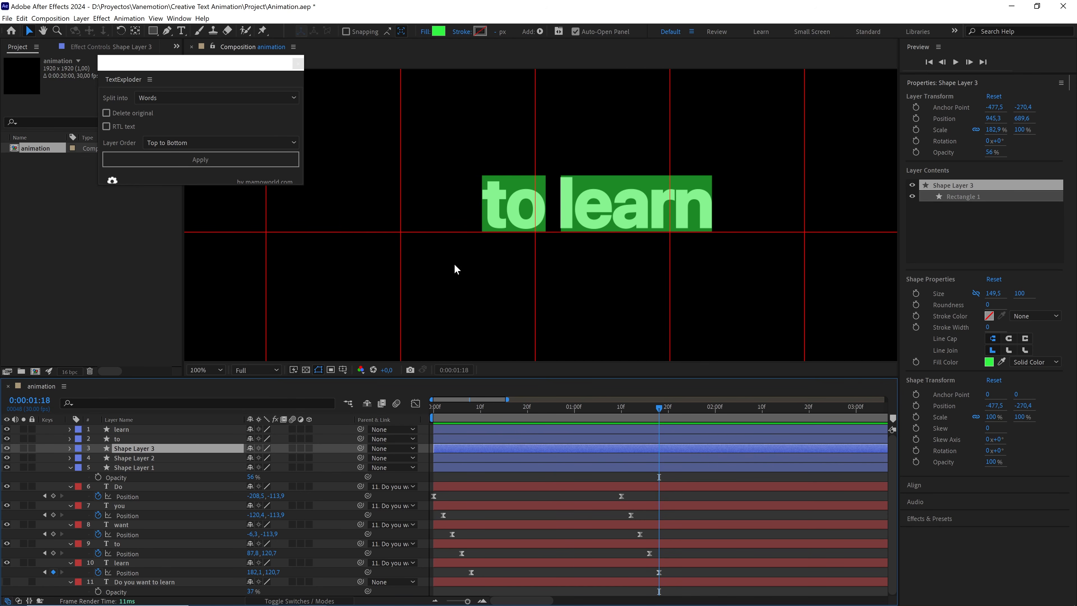
pyautogui.scroll(-2, 486, 224)
pyautogui.press('Return')
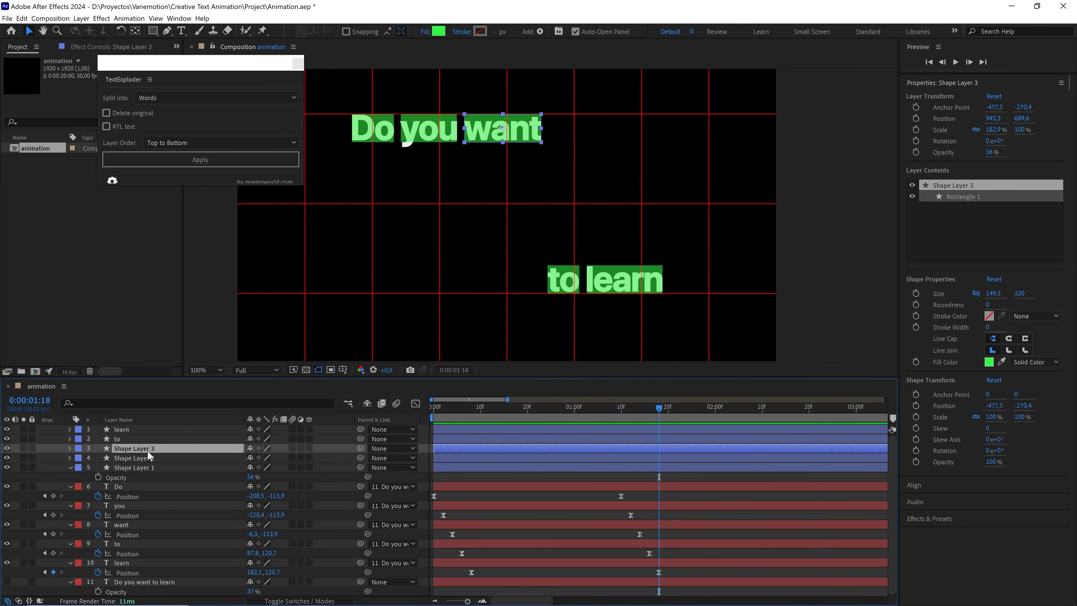
pyautogui.write('want')
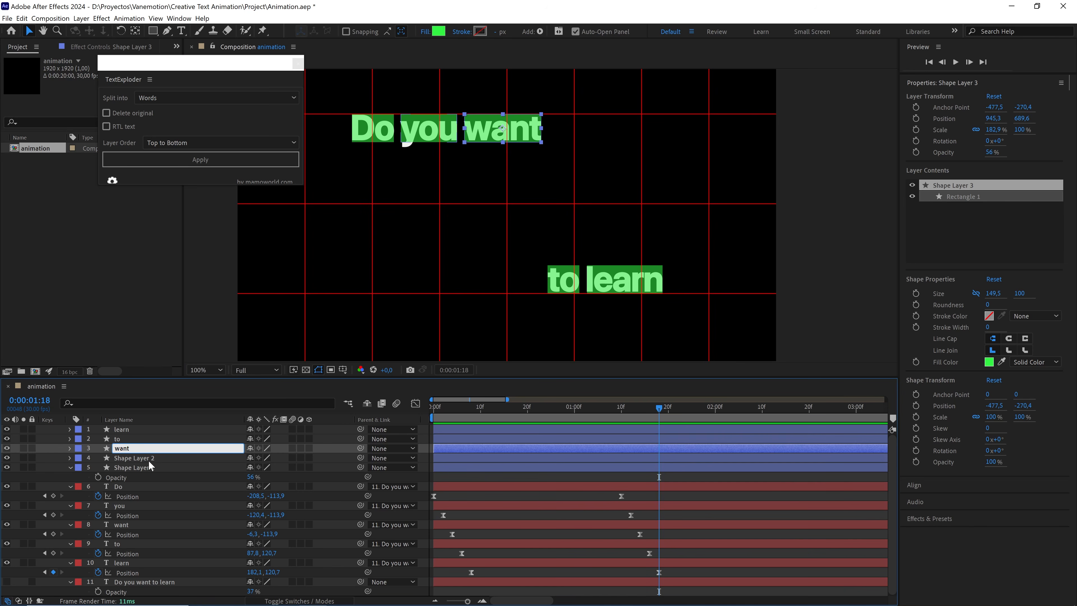
pyautogui.click(150, 461)
pyautogui.press('Return')
pyautogui.write('you')
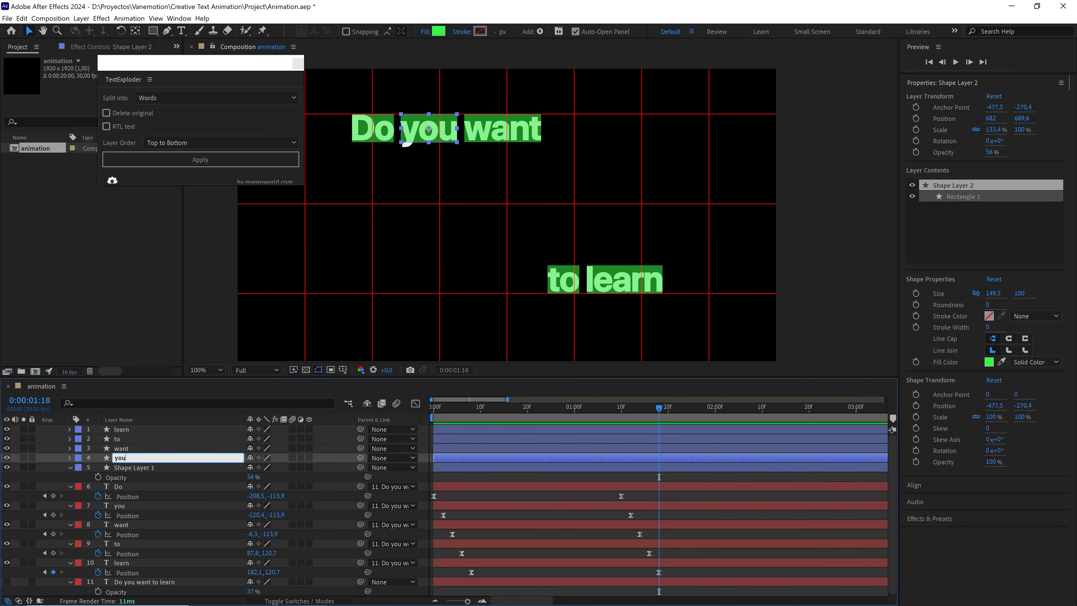
# Step: Rename Shape Layer 1 to "do", after the word it covers
pyautogui.click(155, 468)
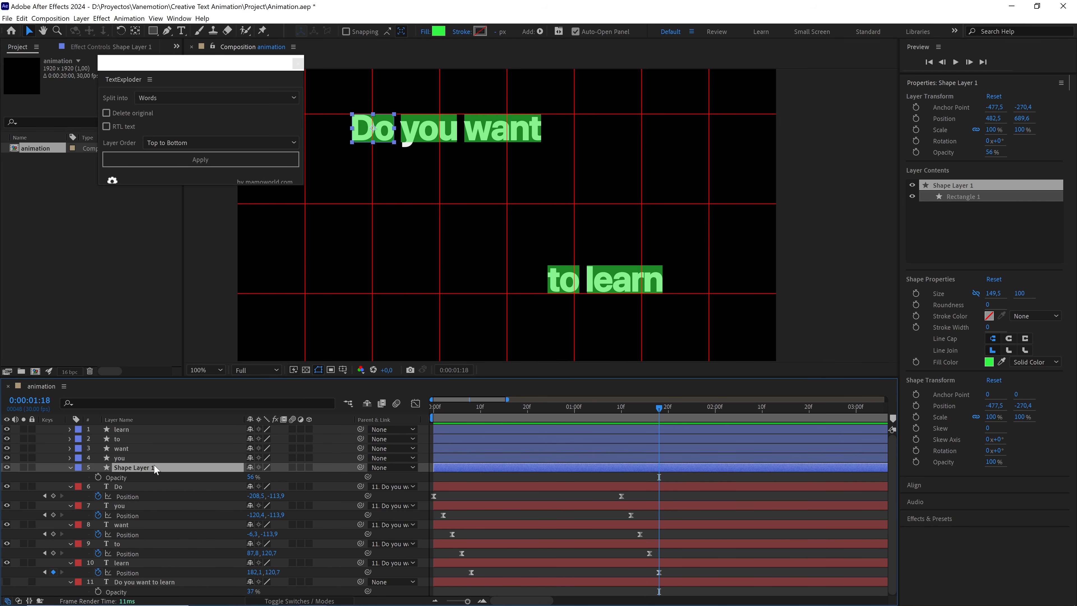
pyautogui.press('Return')
pyautogui.write('do')
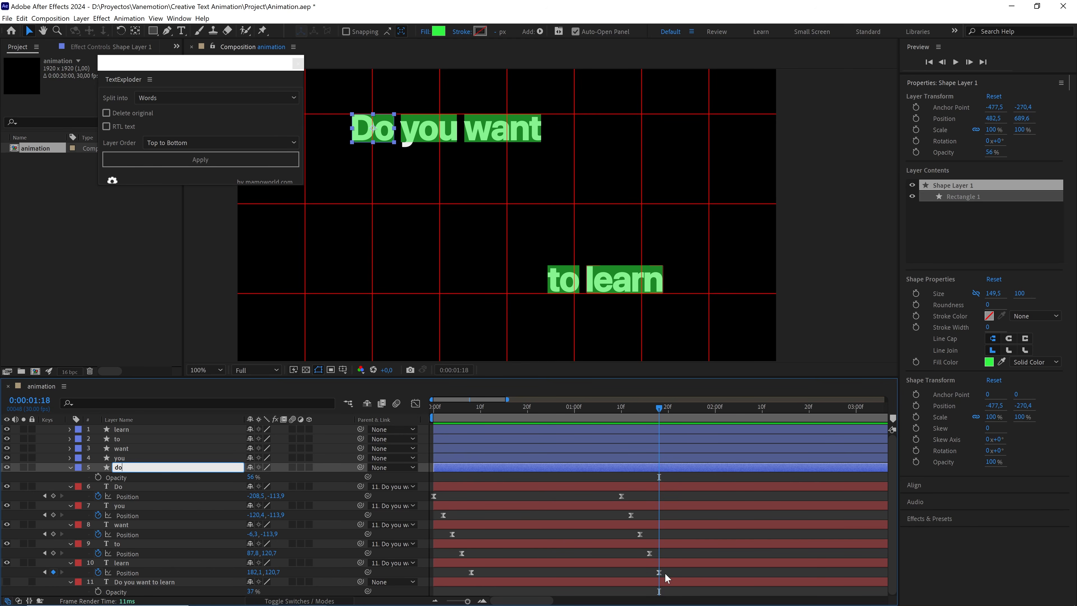
pyautogui.moveTo(658, 408)
pyautogui.mouseDown()
pyautogui.moveTo(686, 407)
pyautogui.moveTo(664, 416)
pyautogui.mouseUp()
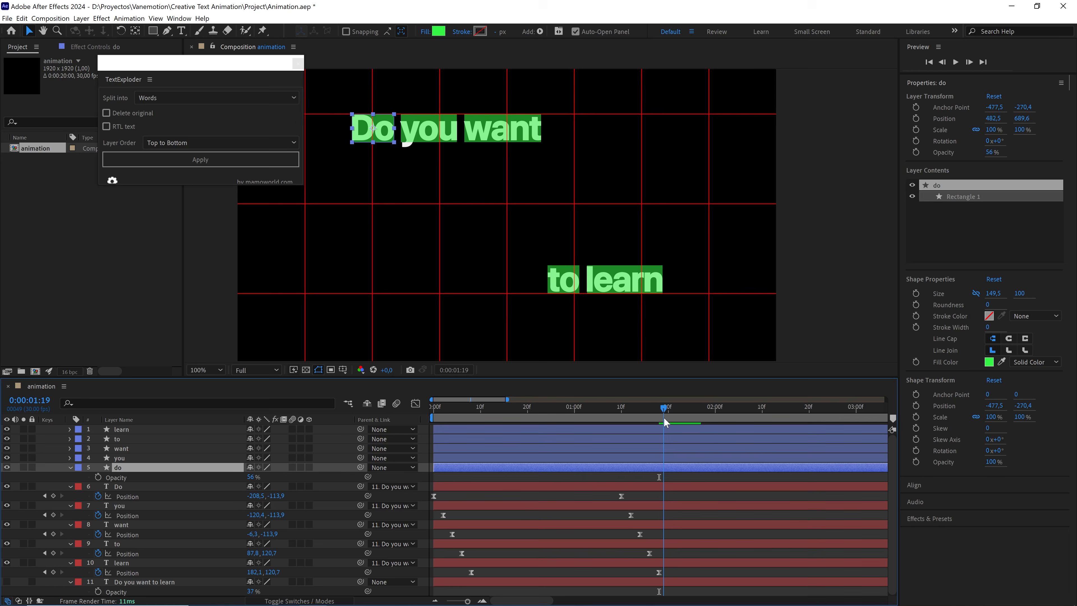
# Step: Parent each green rectangle layer (do, you, want, to, learn) to the text layer of the same word
pyautogui.moveTo(361, 466); pyautogui.dragTo(127, 486)
pyautogui.moveTo(360, 457); pyautogui.dragTo(136, 507)
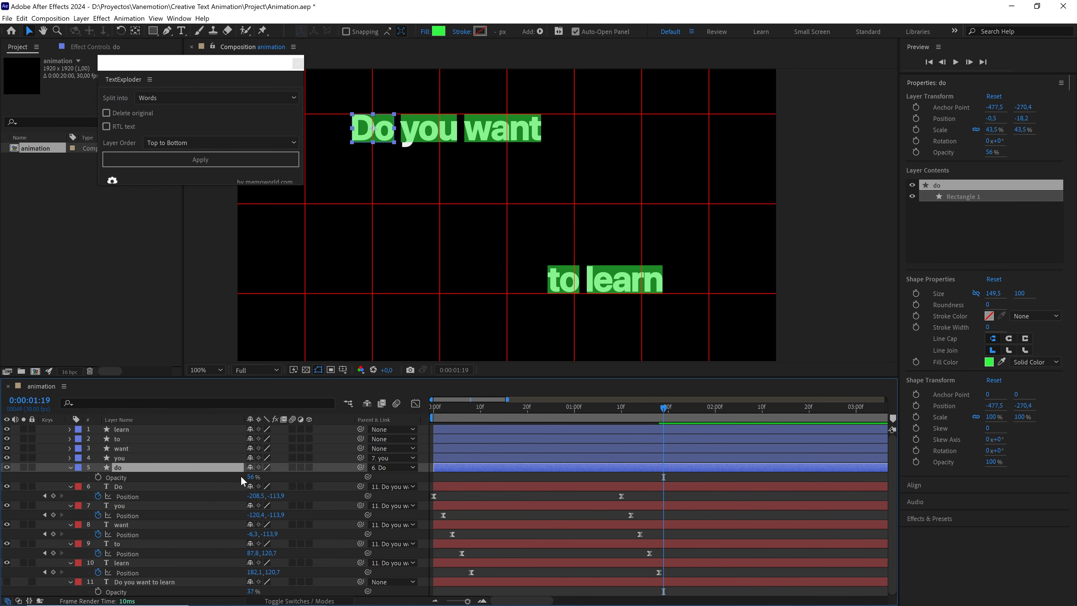
pyautogui.moveTo(361, 448); pyautogui.dragTo(133, 524)
pyautogui.moveTo(360, 439); pyautogui.dragTo(130, 546)
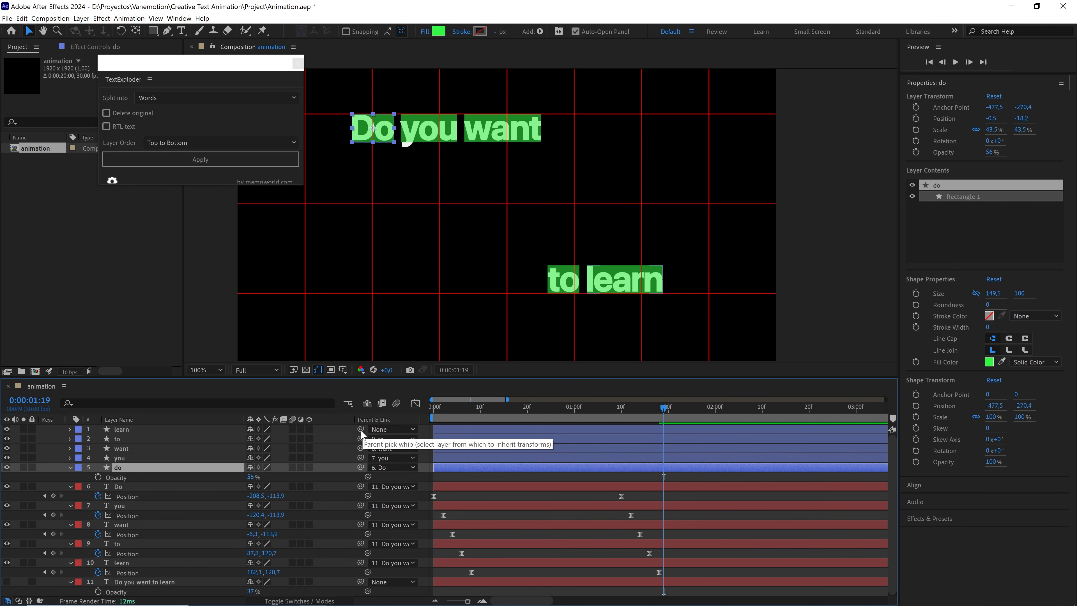
pyautogui.moveTo(360, 429); pyautogui.dragTo(132, 560)
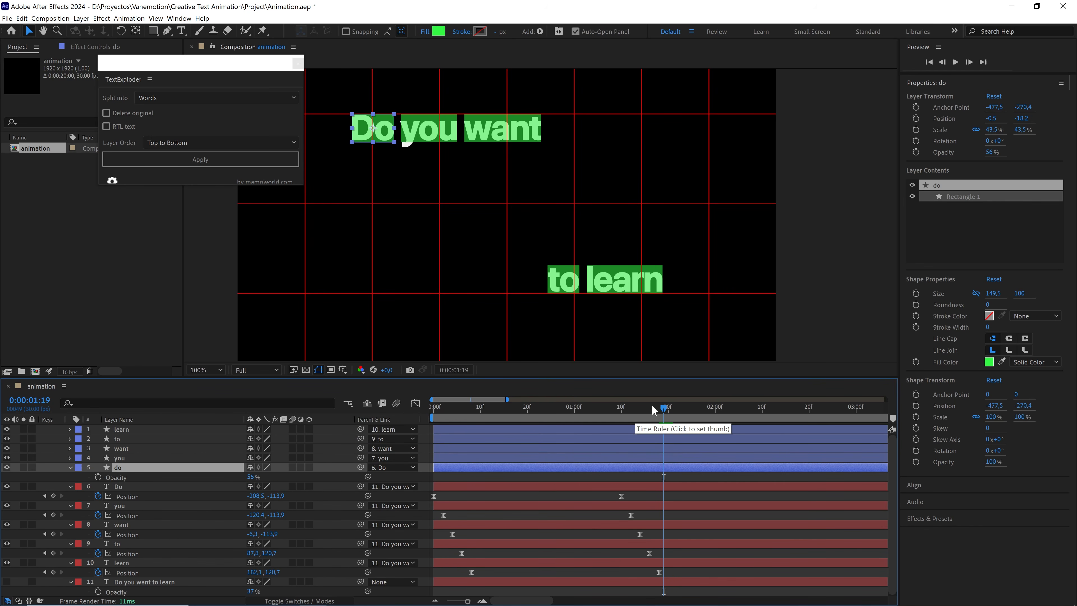
# Step: Preview the animation from the start to check that the rectangles follow their words
pyautogui.moveTo(653, 411); pyautogui.dragTo(457, 440)
pyautogui.press('space')
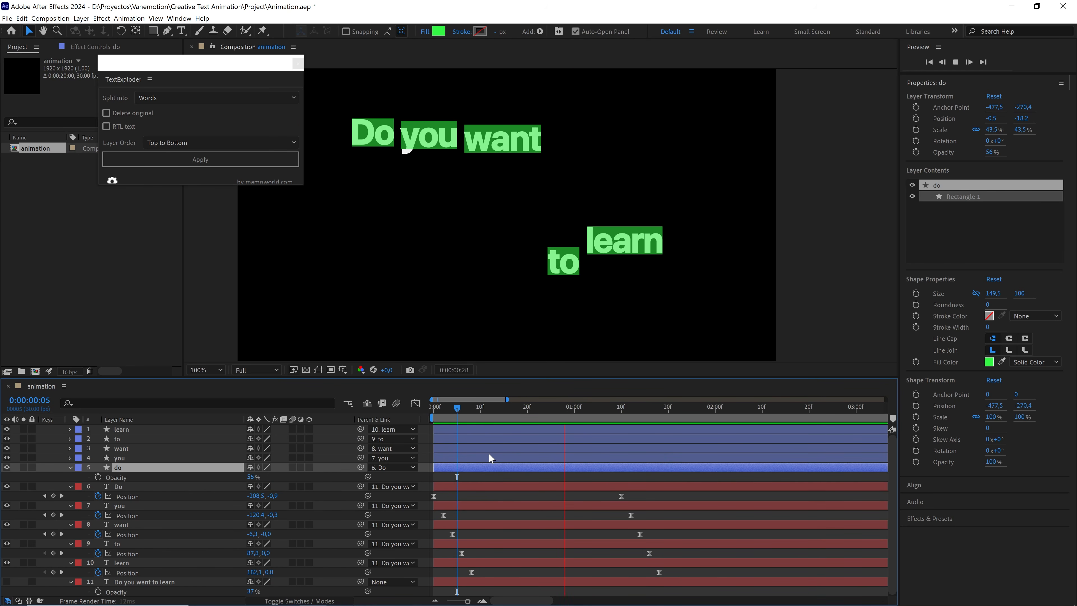
pyautogui.moveTo(580, 412); pyautogui.dragTo(436, 421)
pyautogui.press('space')
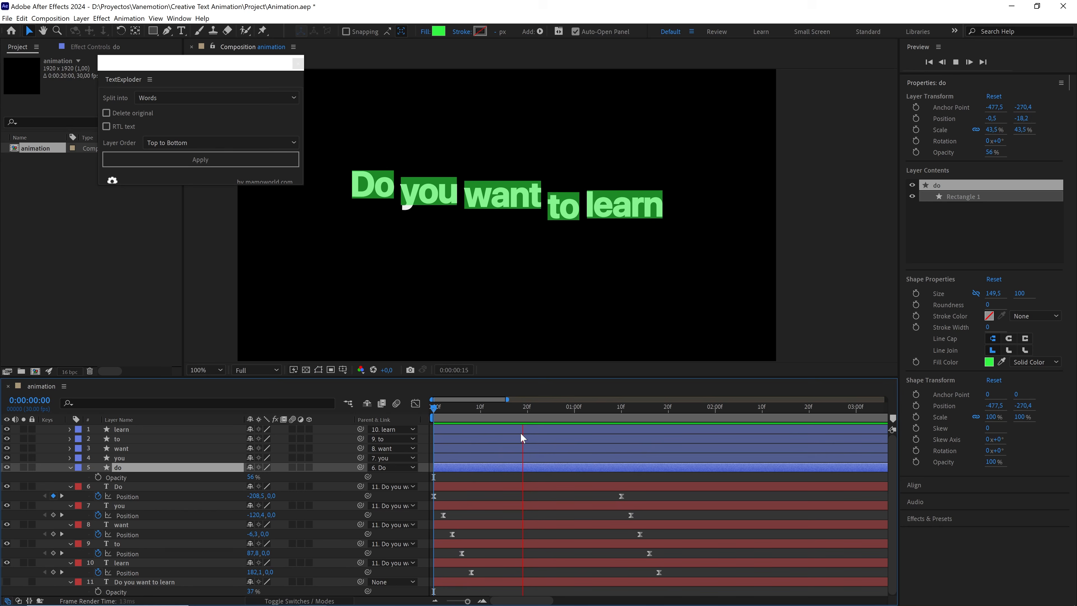
pyautogui.moveTo(624, 412)
pyautogui.mouseDown()
pyautogui.moveTo(606, 414)
pyautogui.moveTo(619, 414)
pyautogui.mouseUp()
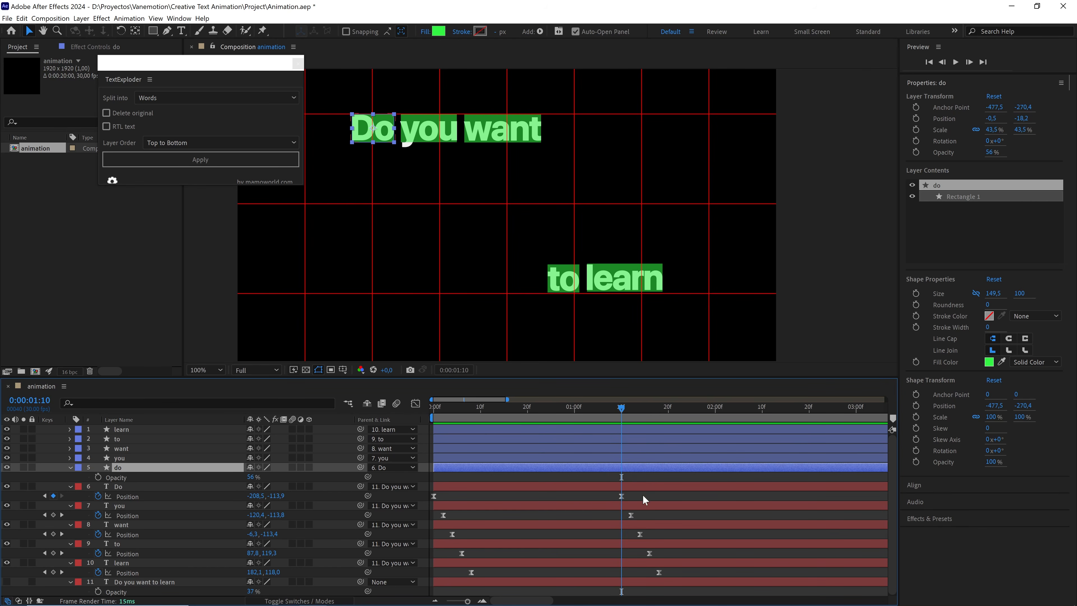
# Step: Use the speed graph of the "Do" text's Position keyframes to place the current time at the curve's peak, 0:00:00:20
pyautogui.moveTo(631, 502); pyautogui.dragTo(425, 493)
pyautogui.click(415, 403)
pyautogui.scroll(5, 526, 468)
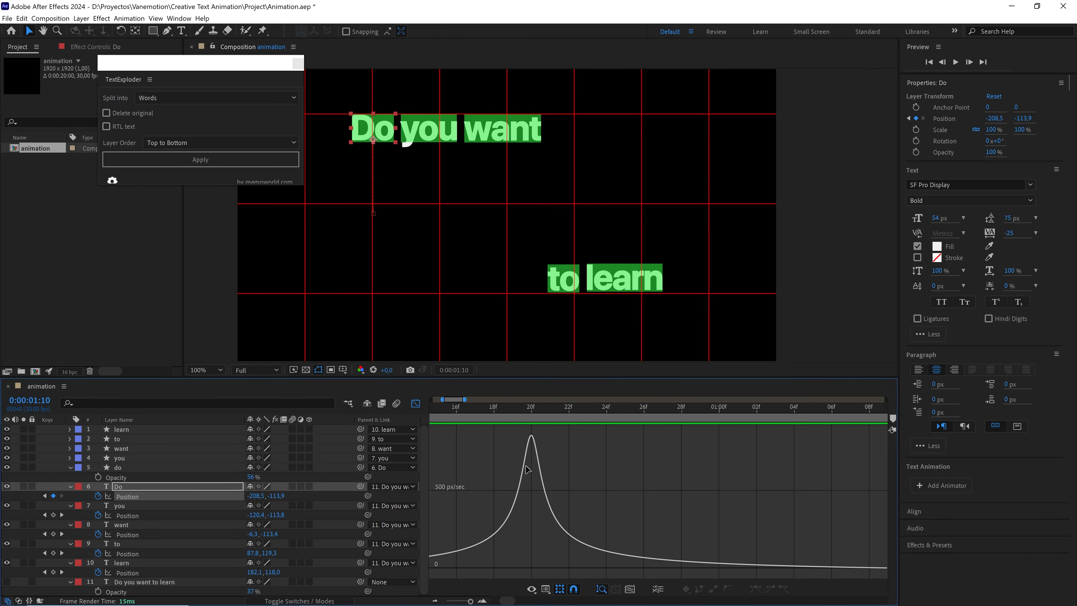
pyautogui.moveTo(551, 415); pyautogui.dragTo(530, 415)
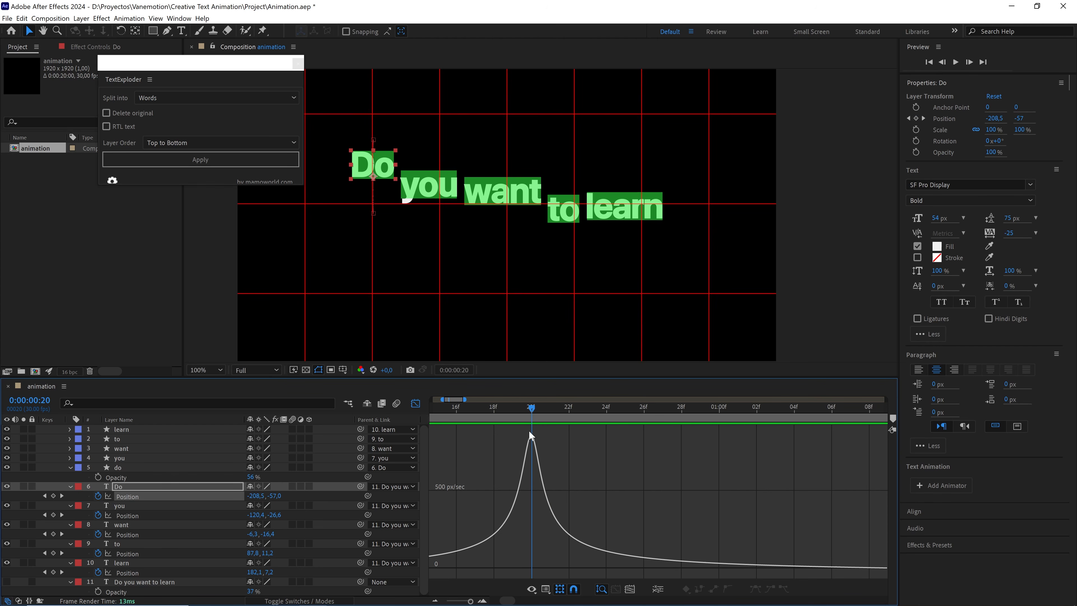
pyautogui.scroll(-2, 536, 447)
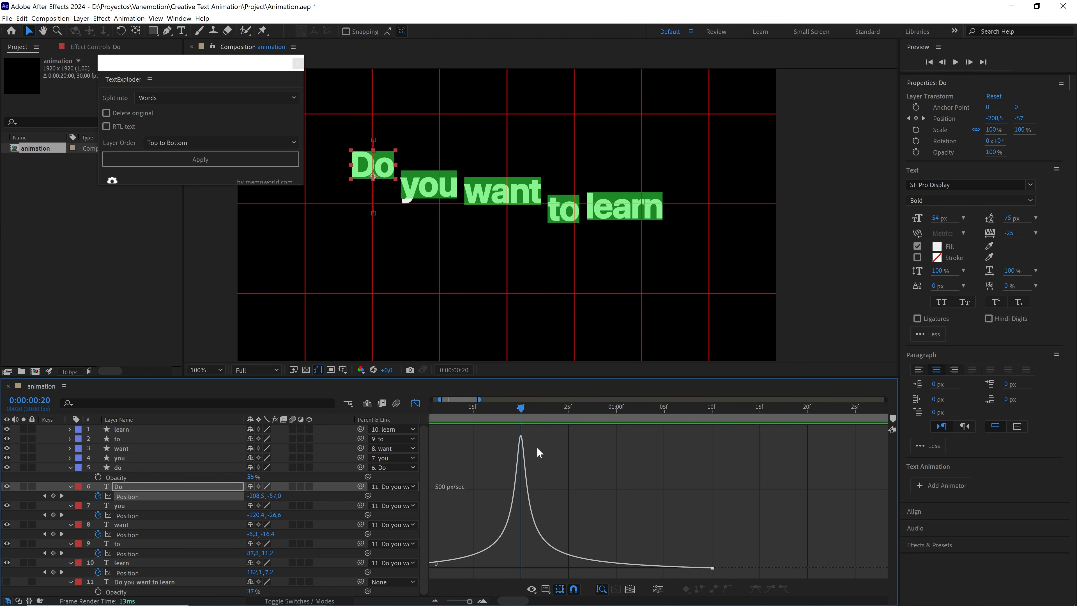
pyautogui.scroll(-3, 537, 447)
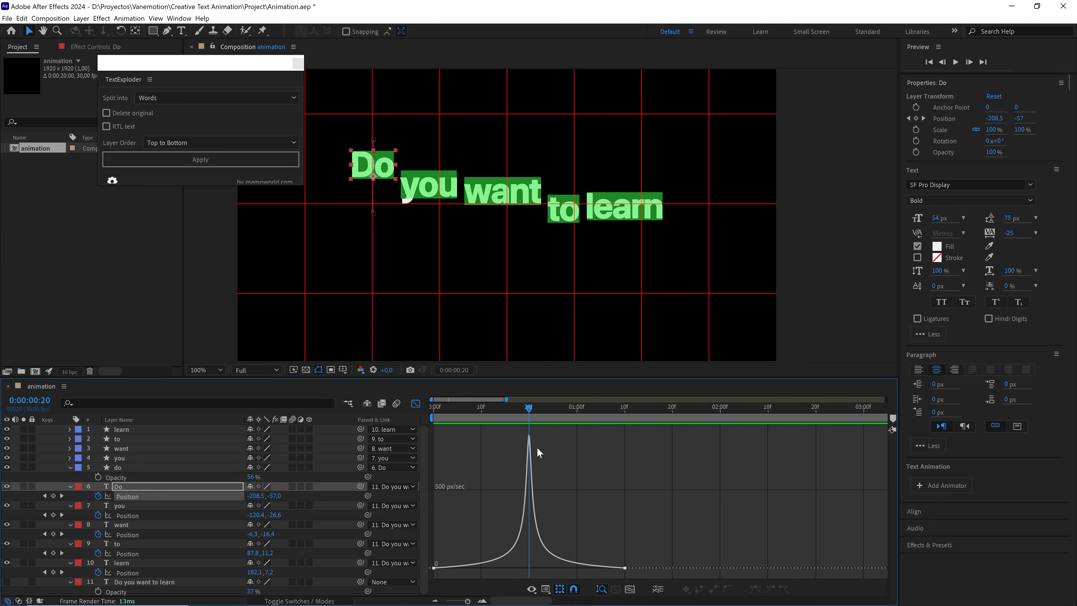
pyautogui.click(419, 402)
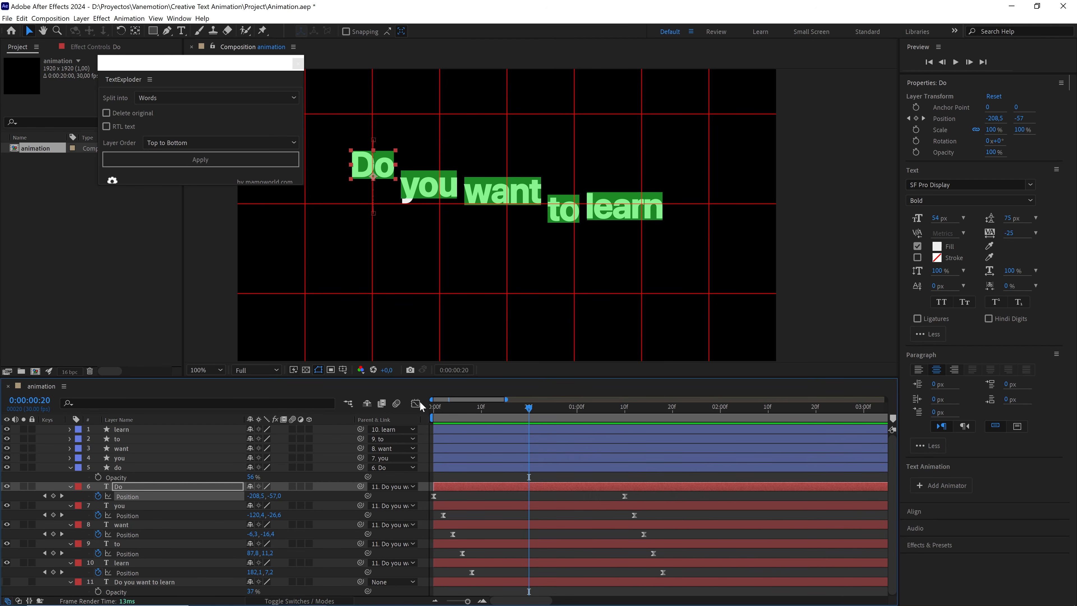
# Step: Trim the "do" rectangle to start at frame 20, then split the "Do" text layer there and delete its later part
pyautogui.click(447, 467)
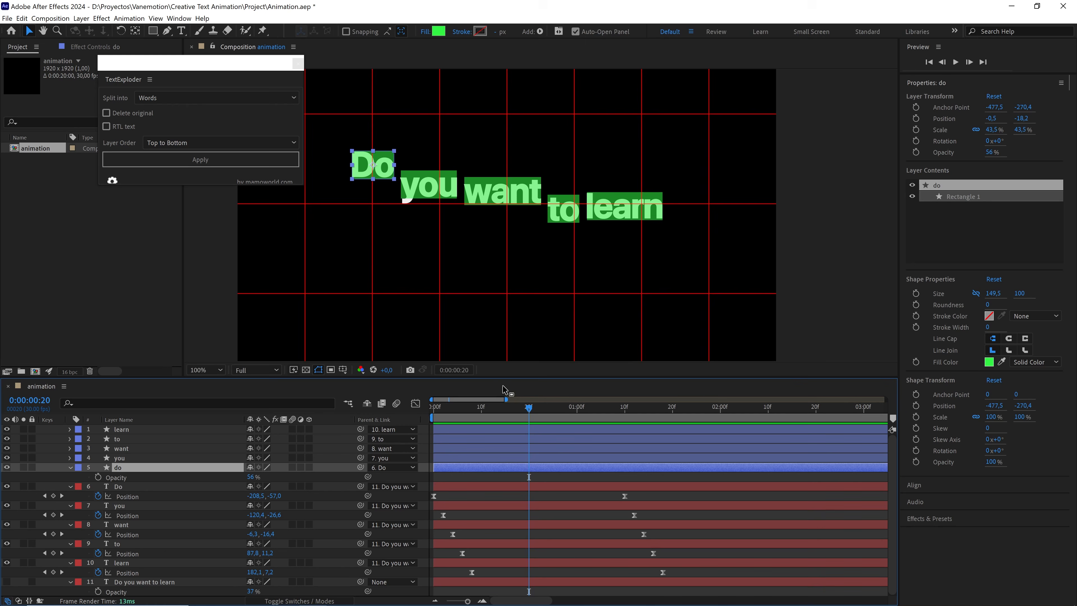
pyautogui.moveTo(430, 471); pyautogui.dragTo(527, 471)
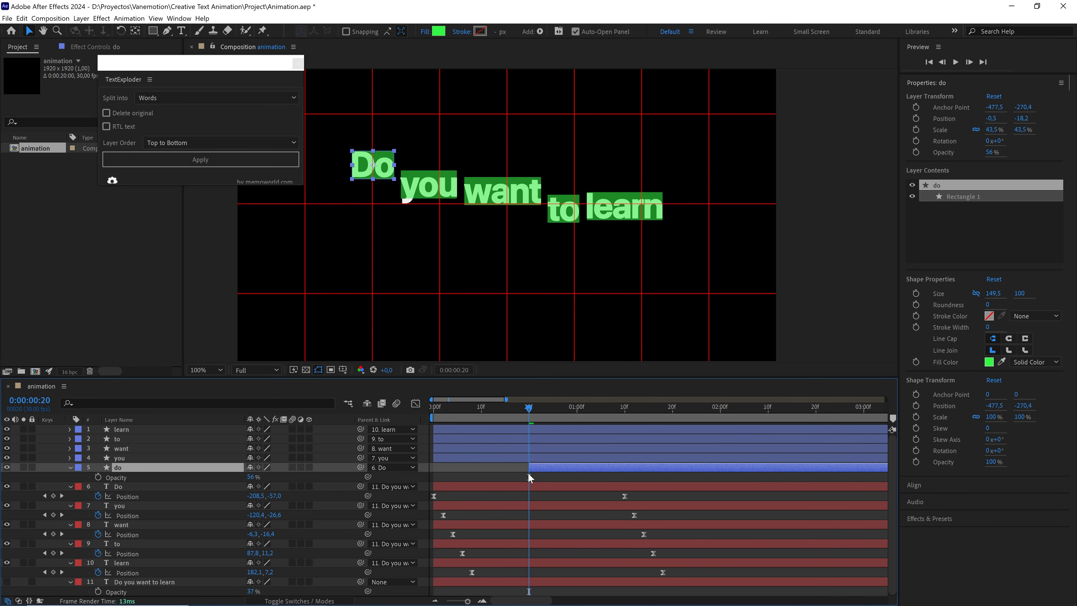
pyautogui.click(523, 486)
pyautogui.hotkey('ctrl', 'shift', 'd')
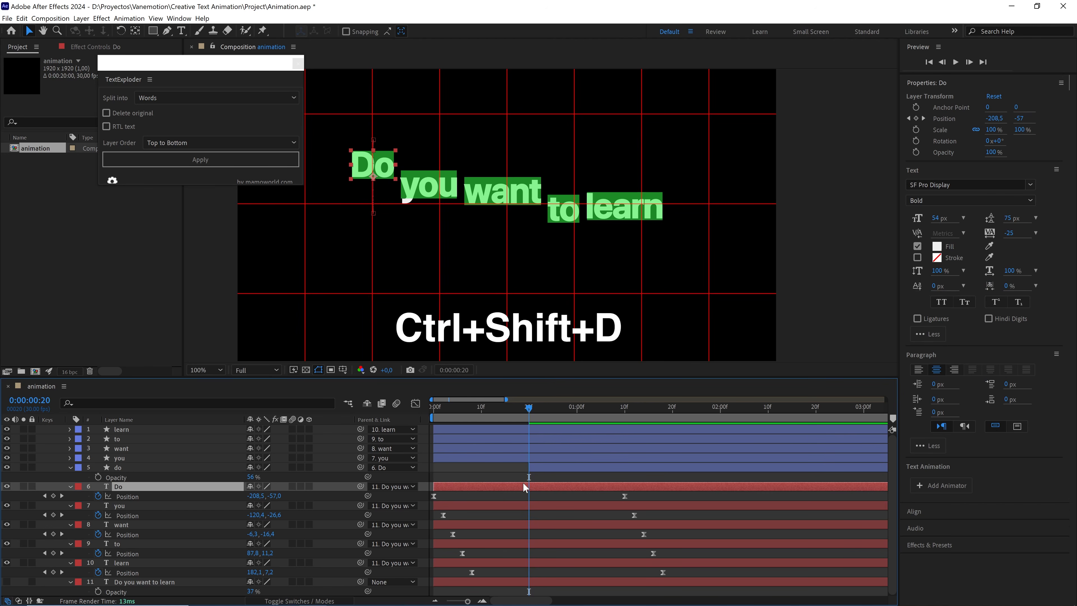
pyautogui.hotkey('ctrl', 'shift', 'd')
pyautogui.press('Delete')
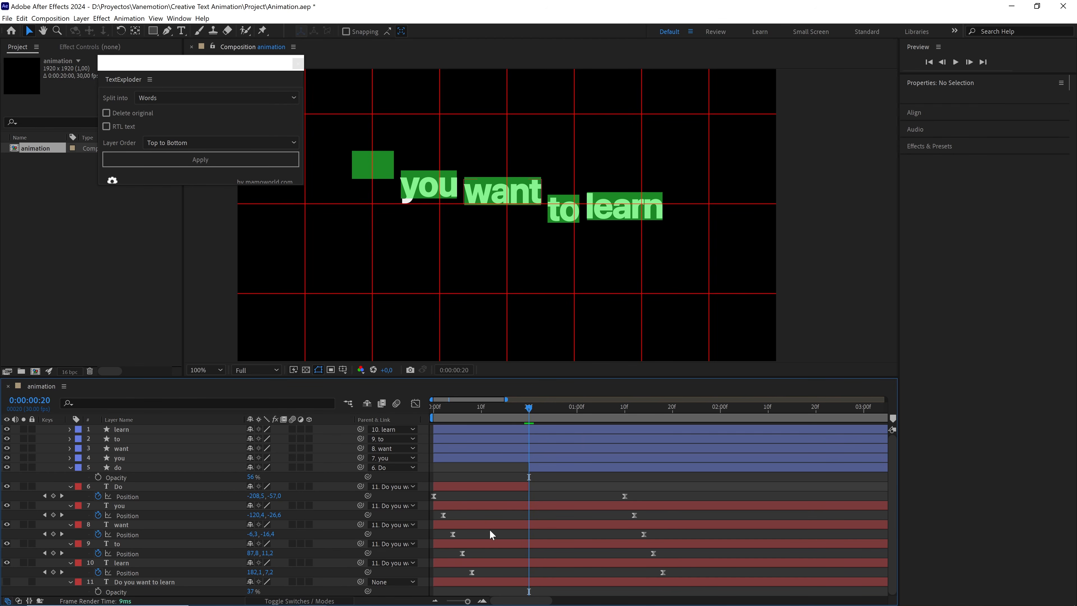
# Step: Two frames on, at 0:00:00:22, trim the start of the "you" rectangle and cut off the rest of the "you" text layer
pyautogui.press('pagedown')
pyautogui.press('pagedown')
pyautogui.click(468, 457)
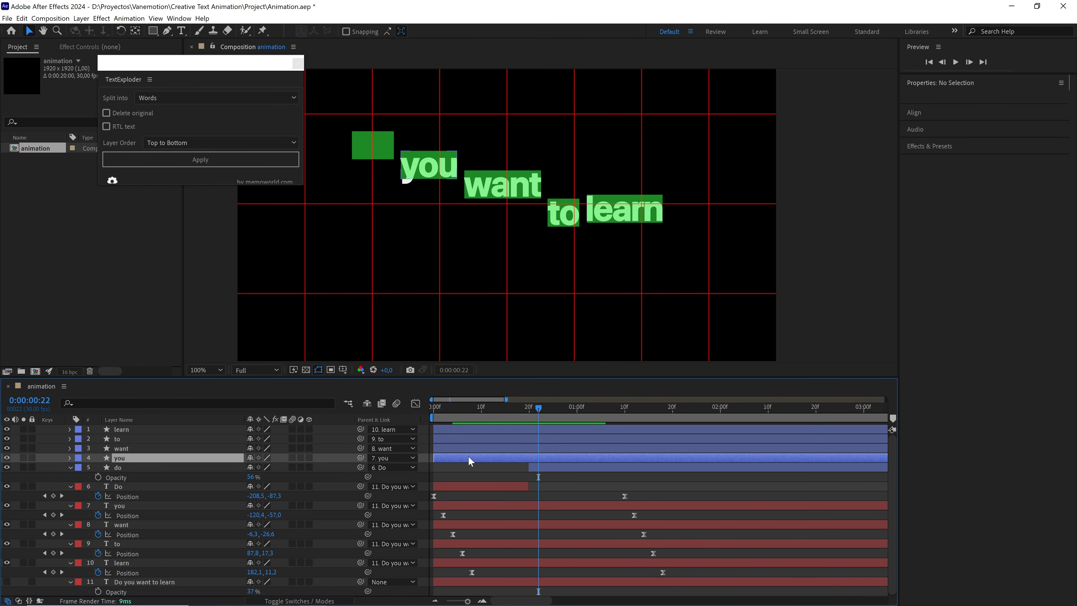
pyautogui.moveTo(435, 458); pyautogui.dragTo(526, 458)
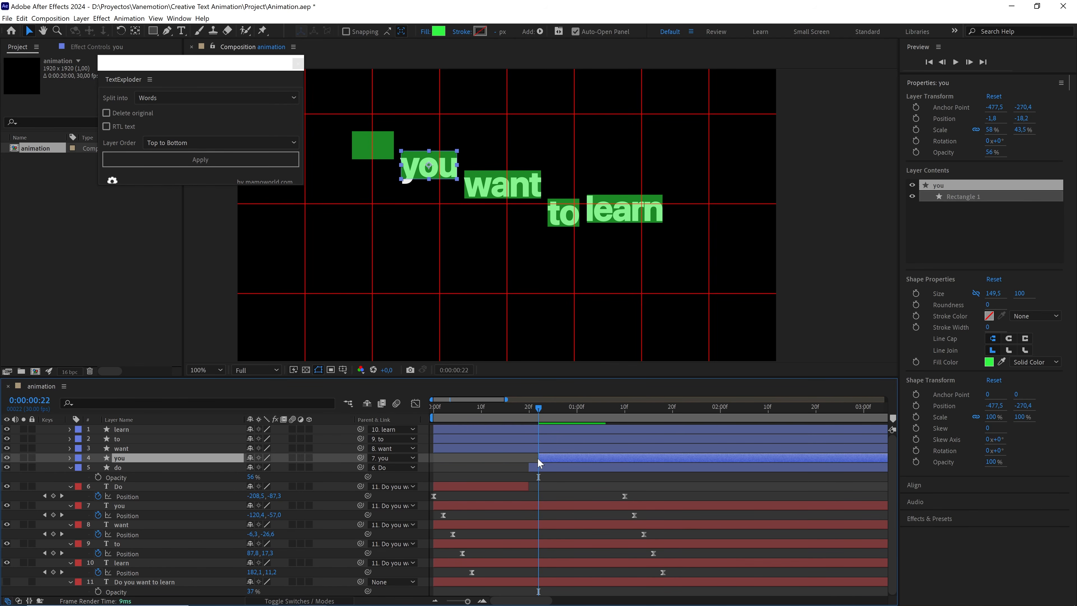
pyautogui.click(539, 505)
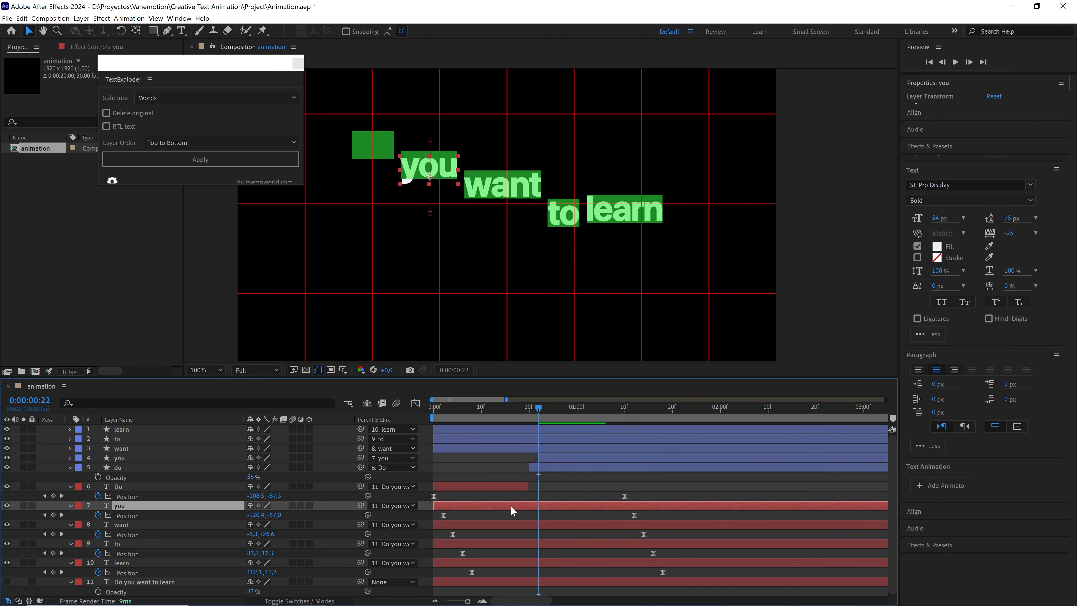
pyautogui.hotkey('ctrl', 'shift', 'd')
pyautogui.press('Delete')
# Step: At 0:00:00:24, trim the start of the "want" rectangle and split the "want" text layer, deleting its later part
pyautogui.press('pagedown')
pyautogui.press('pagedown')
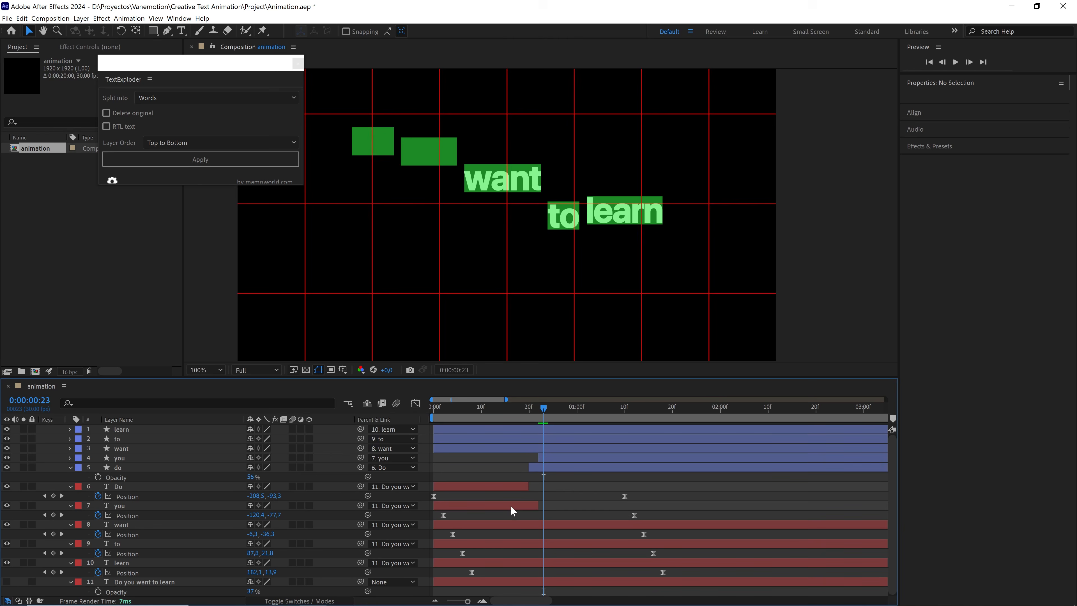
pyautogui.moveTo(435, 447); pyautogui.dragTo(548, 449)
pyautogui.click(551, 526)
pyautogui.hotkey('ctrl', 'shift', 'd')
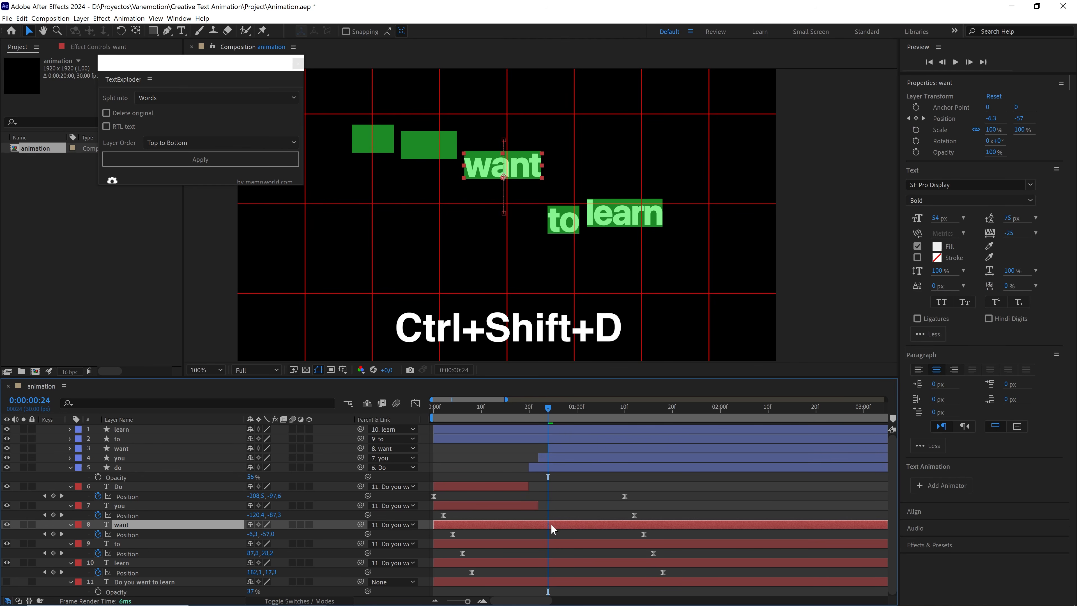
pyautogui.press('Delete')
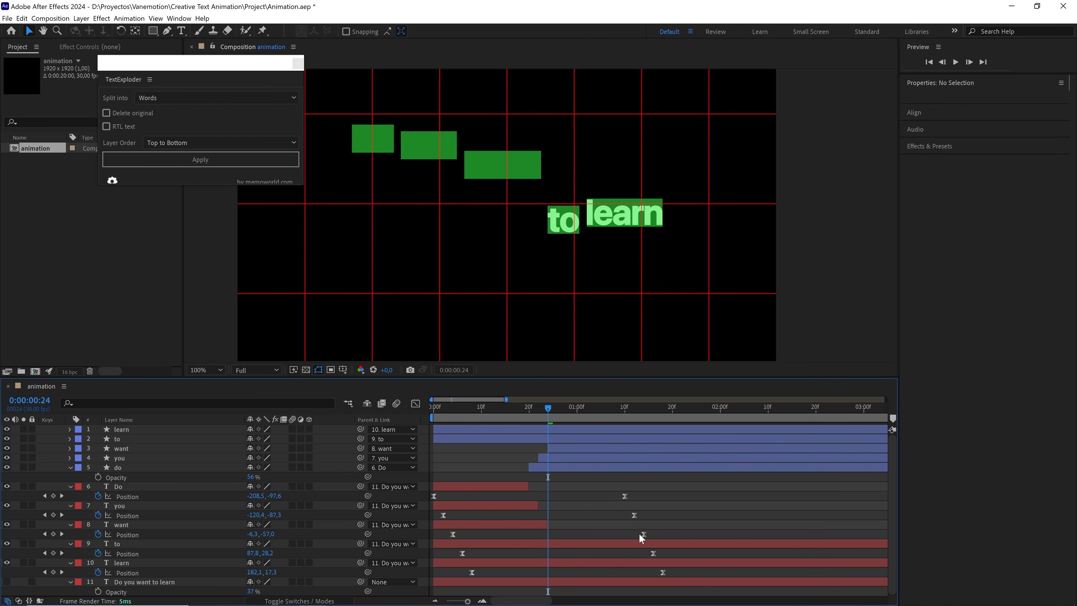
# Step: Check the "want" text's Position speed graph to compare its peak with the current cut frame
pyautogui.moveTo(672, 534); pyautogui.dragTo(445, 543)
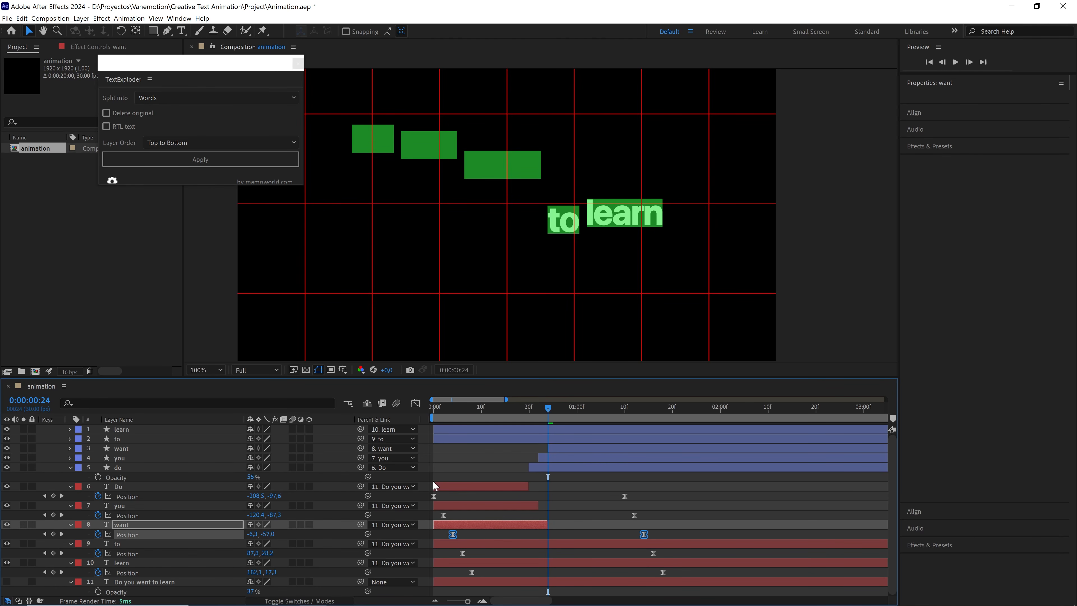
pyautogui.click(415, 404)
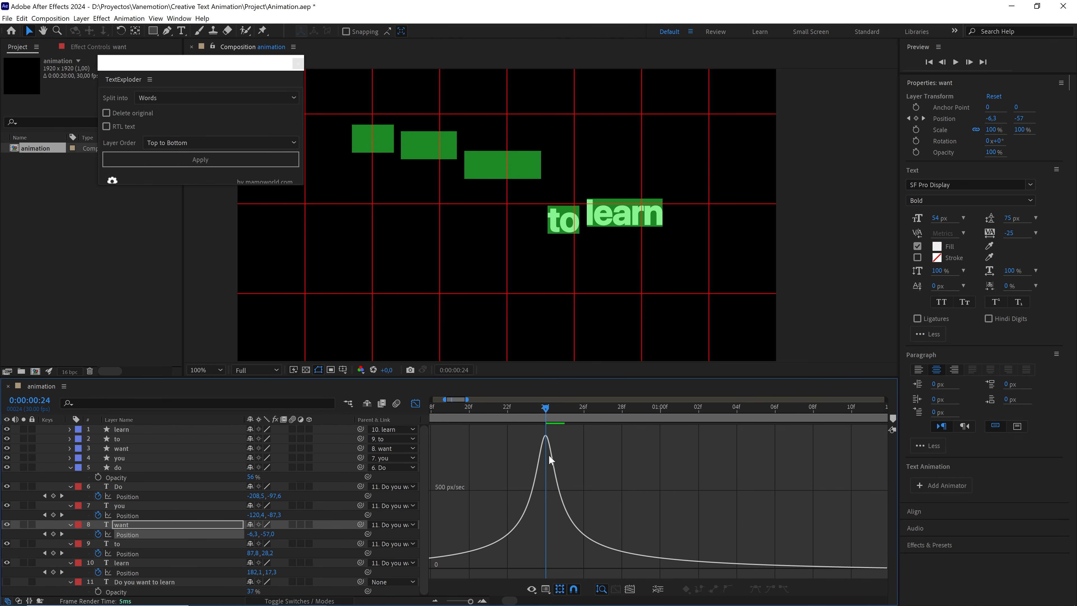
pyautogui.scroll(-2, 548, 439)
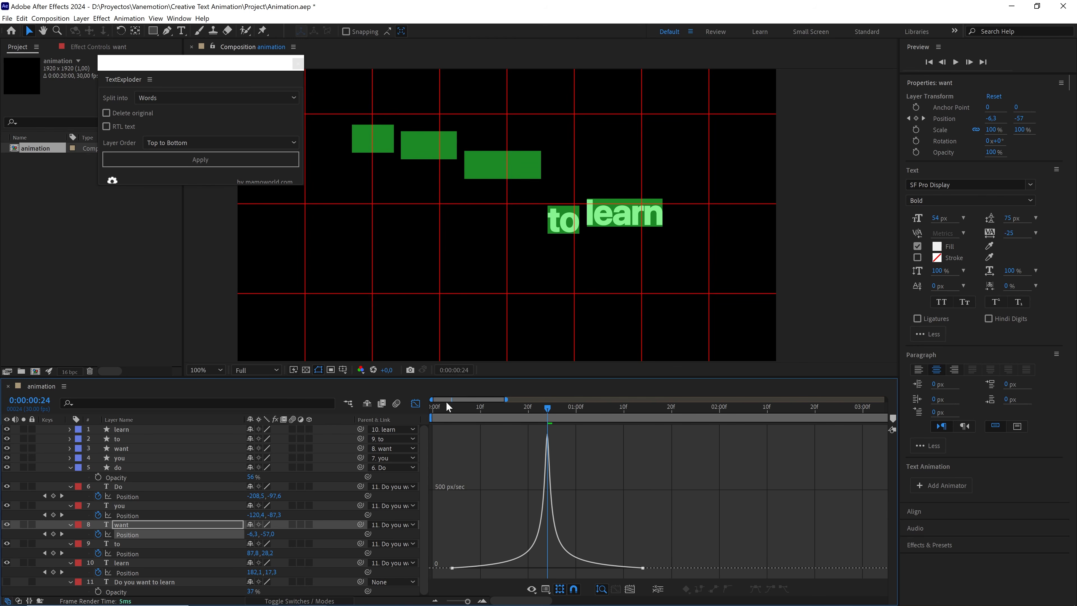
pyautogui.click(416, 404)
# Step: At 0:00:00:26, make the "to" rectangle start and end the "to" text layer by splitting it and deleting the remainder
pyautogui.scroll(-2, 566, 484)
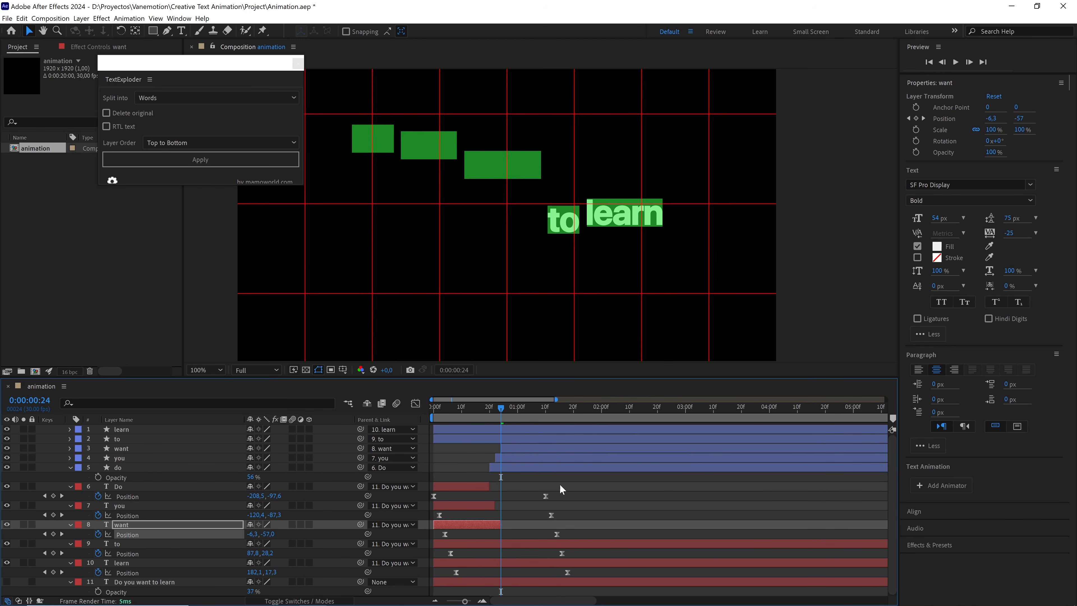
pyautogui.scroll(3, 555, 484)
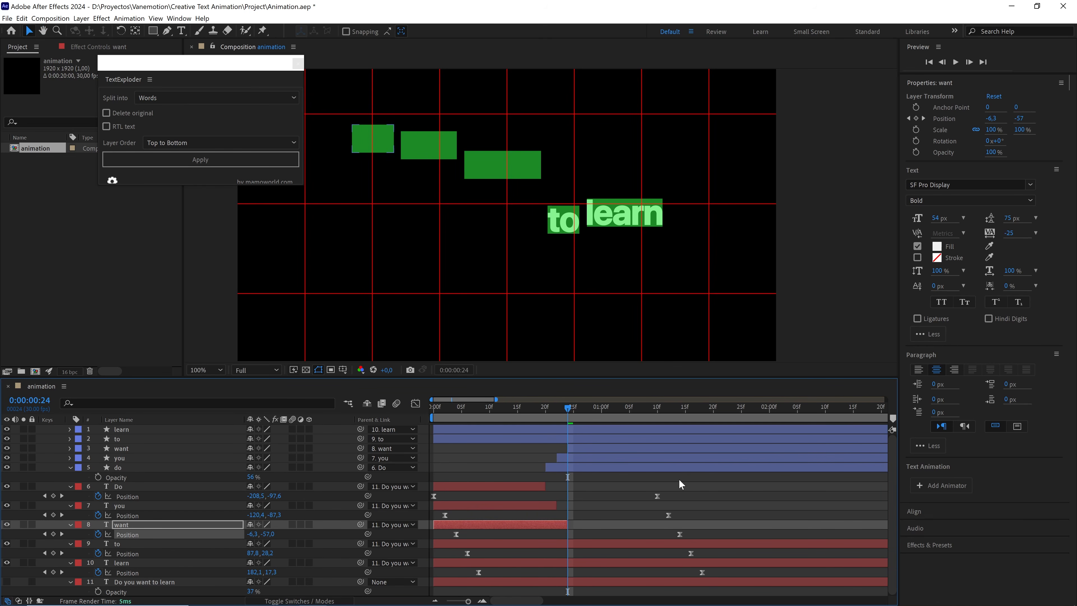
pyautogui.press('pagedown')
pyautogui.press('pagedown')
pyautogui.moveTo(434, 439); pyautogui.dragTo(584, 446)
pyautogui.click(591, 543)
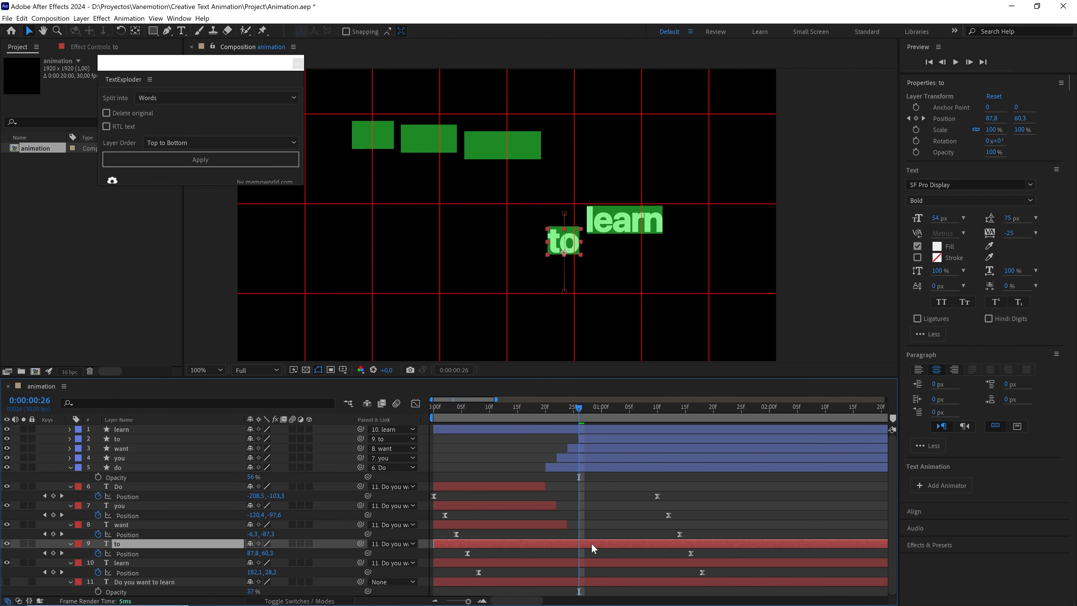
pyautogui.hotkey('ctrl', 'shift', 'd')
pyautogui.press('Delete')
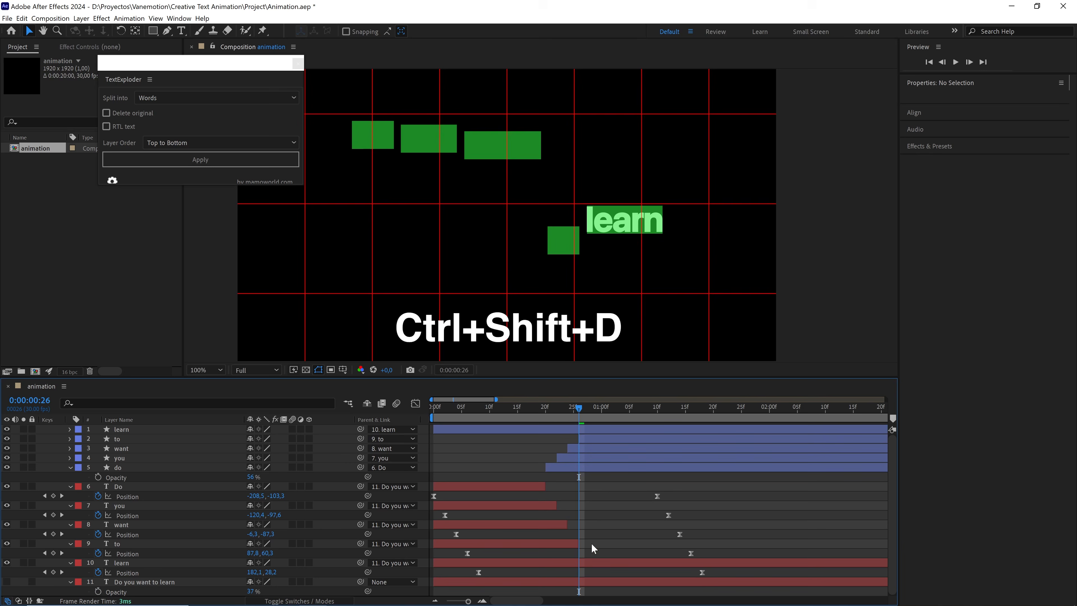
# Step: At 0:00:00:28, trim the start of the "learn" rectangle and split the "learn" text layer, removing its later part
pyautogui.press('pagedown')
pyautogui.press('pagedown')
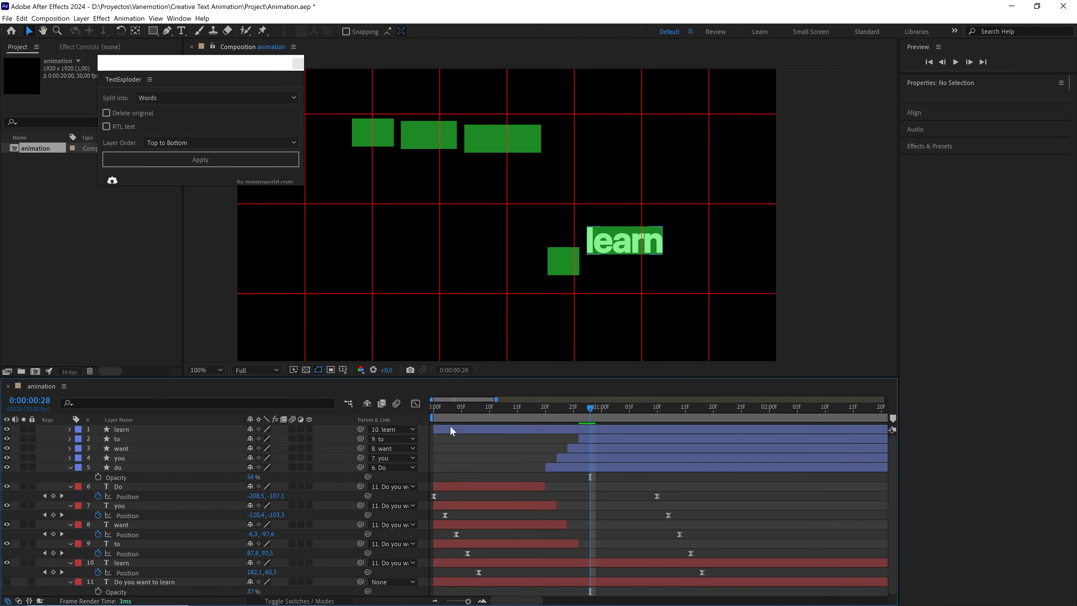
pyautogui.moveTo(434, 429); pyautogui.dragTo(596, 431)
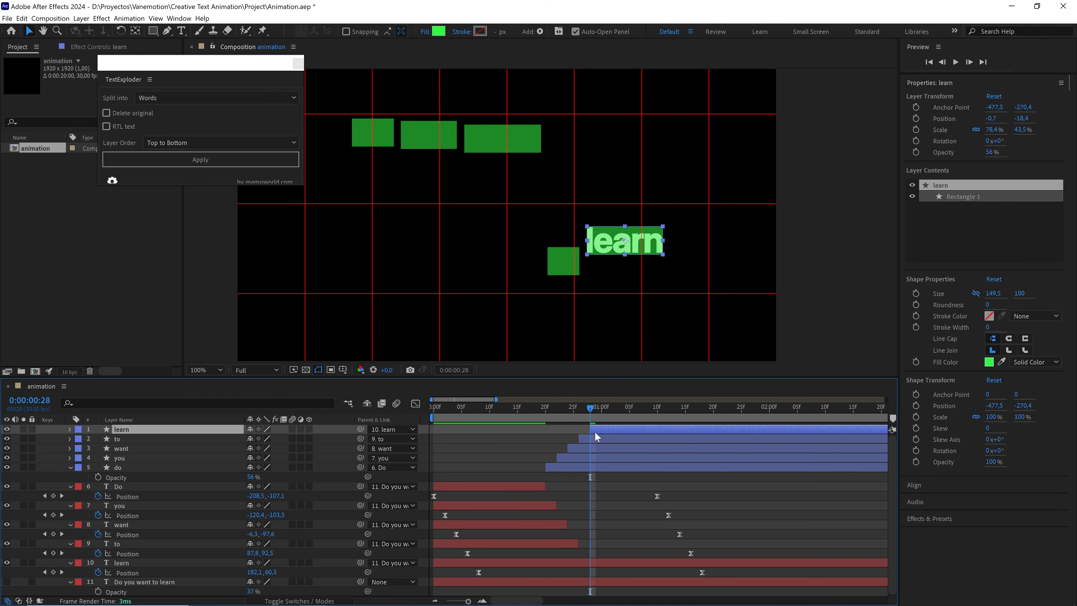
pyautogui.click(601, 562)
pyautogui.hotkey('ctrl', 'shift', 'd')
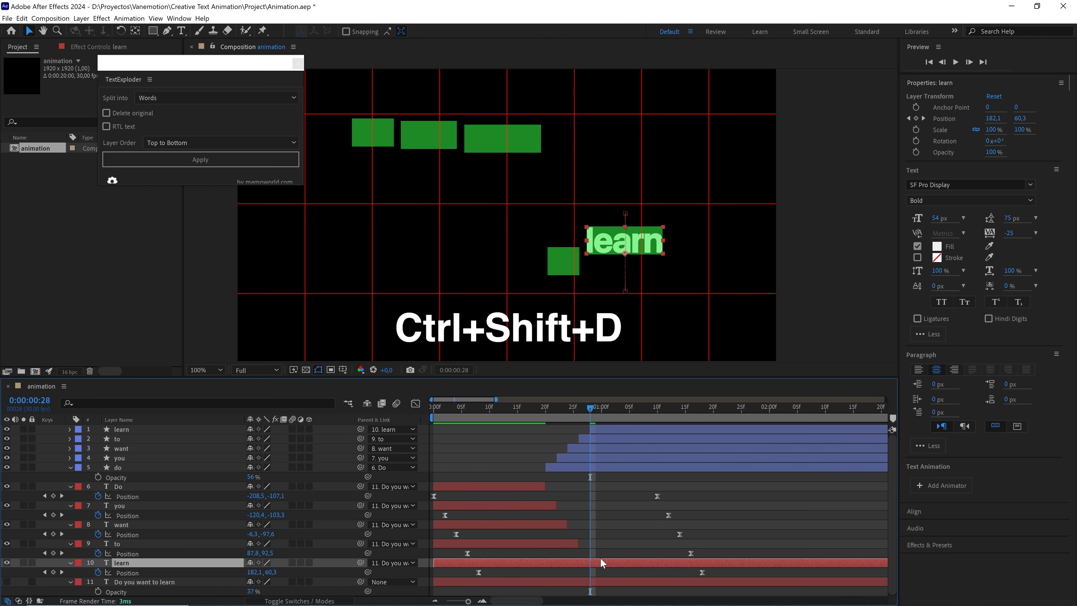
pyautogui.hotkey('ctrl', 'shift', 'd')
pyautogui.press('Delete')
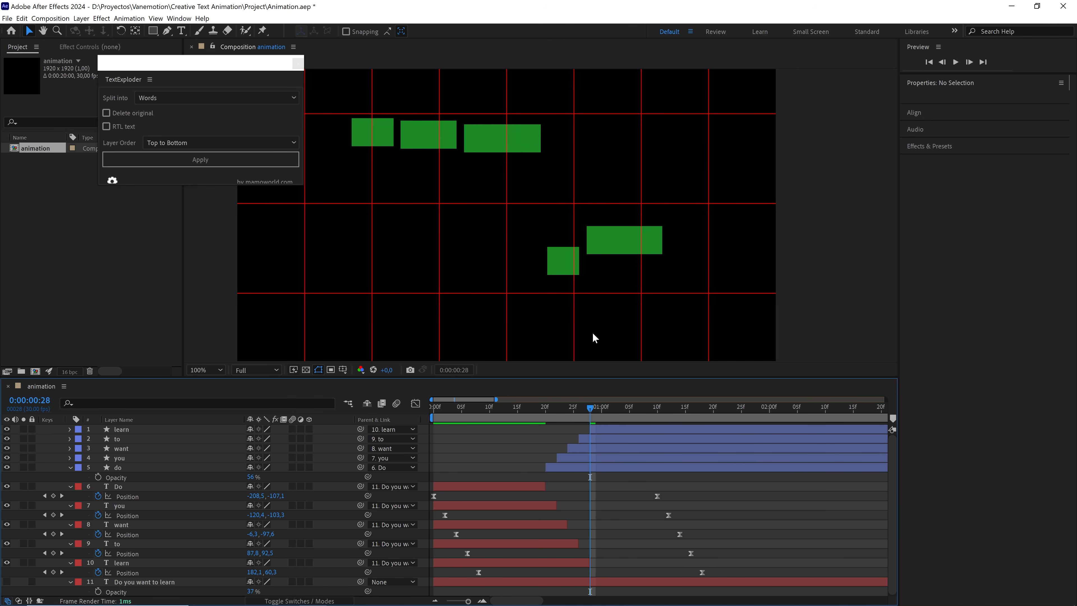
# Step: Set the Opacity of all five green rectangle layers to 100% and collapse their properties
pyautogui.click(601, 467)
pyautogui.keyDown('shift'); pyautogui.click(604, 429); pyautogui.keyUp('shift')
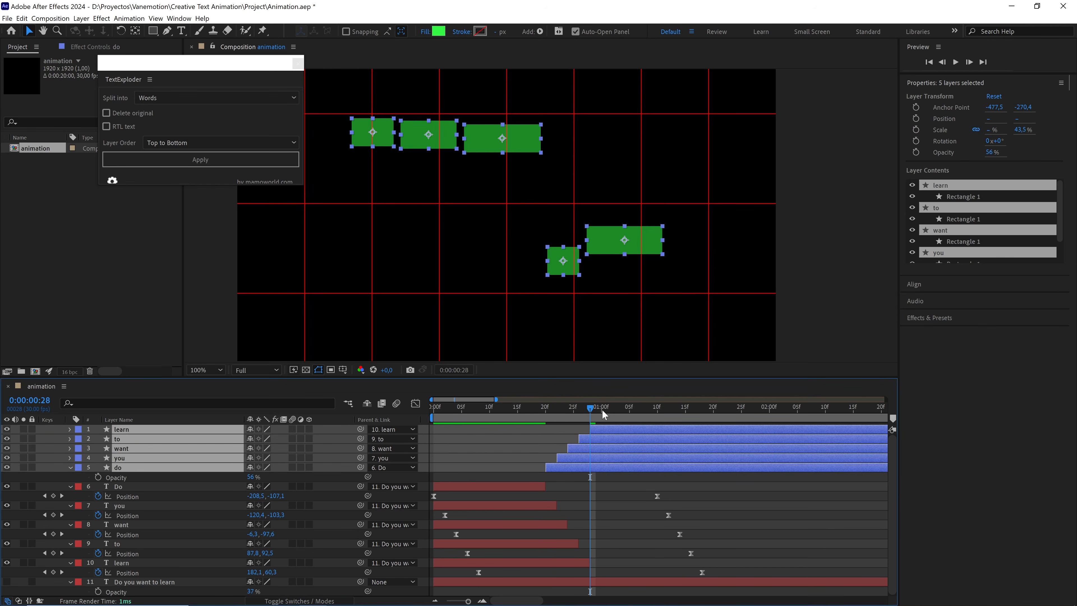
pyautogui.press('t')
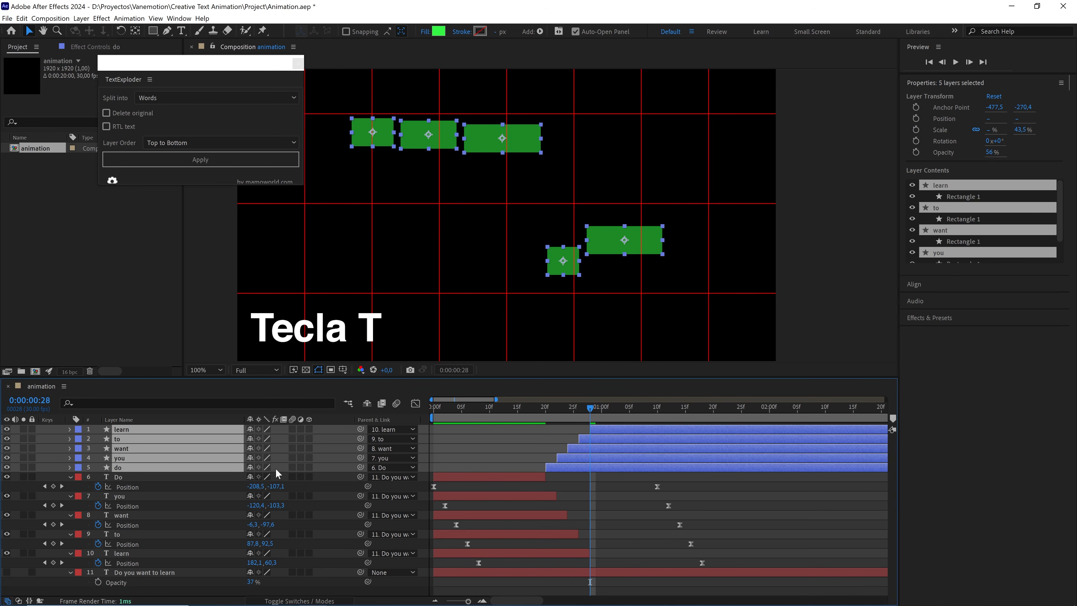
pyautogui.press('t')
pyautogui.moveTo(256, 439); pyautogui.dragTo(378, 440)
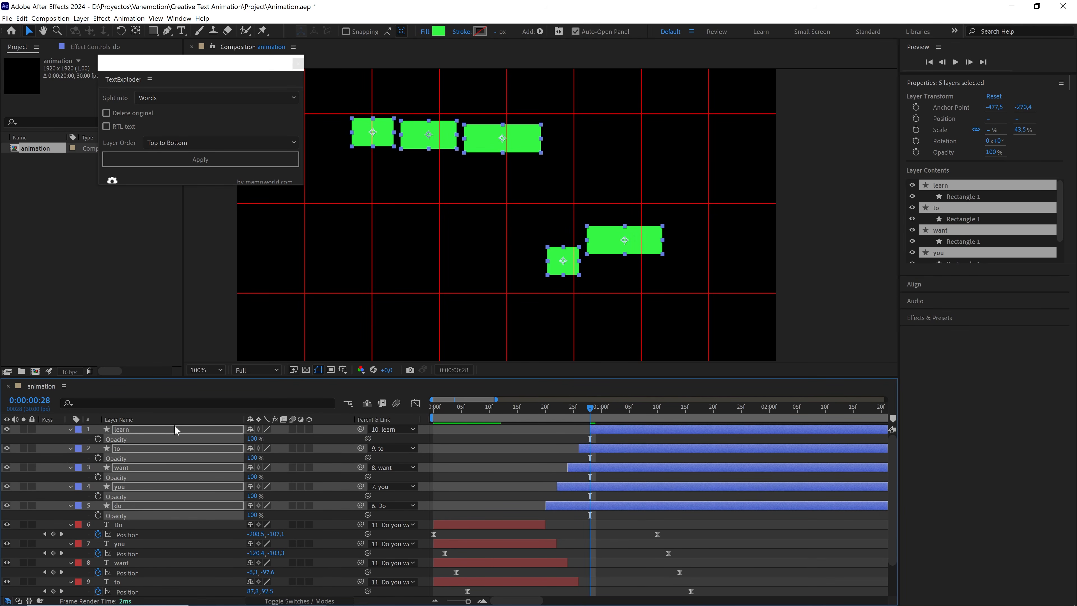
pyautogui.click(70, 429)
# Step: Return to the first frame and turn off the proportional grid overlay in the composition view
pyautogui.scroll(-2, 577, 296)
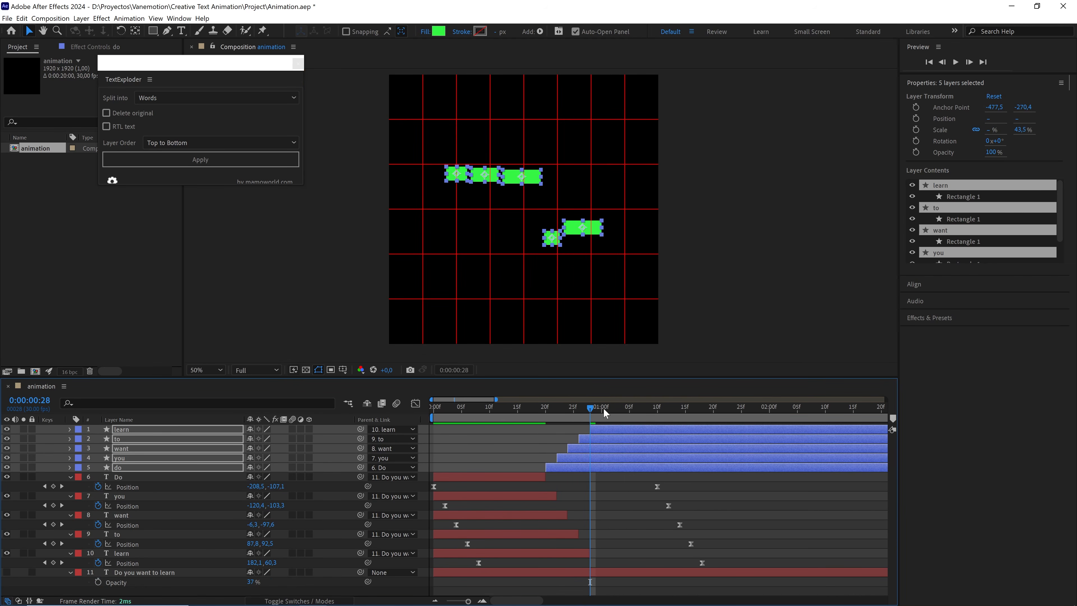
pyautogui.press('Home')
pyautogui.click(343, 370)
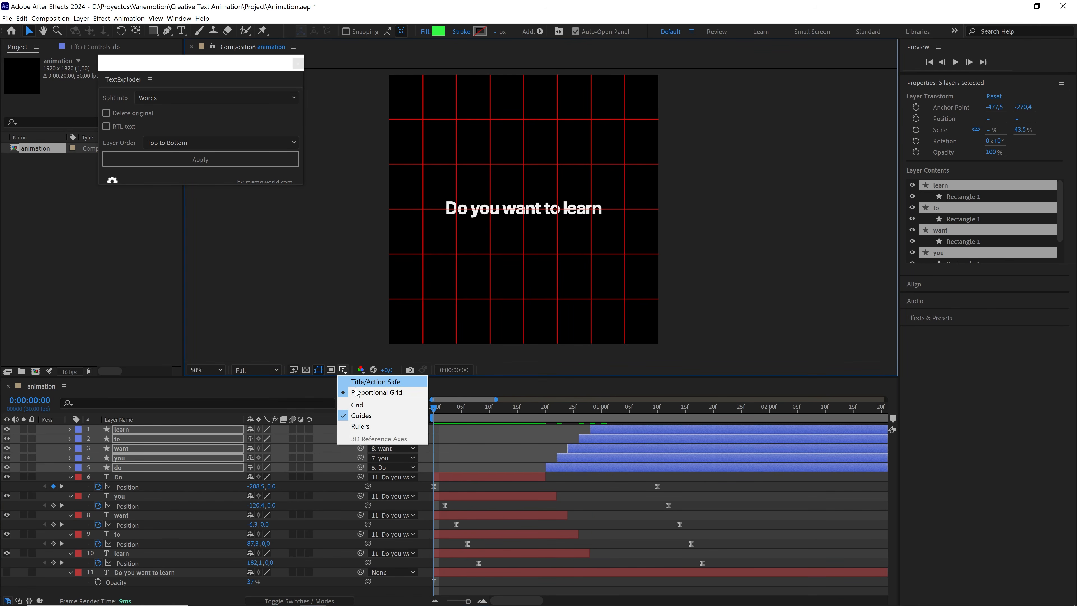
pyautogui.click(356, 391)
# Step: Play back the animation to review how the staggered words switch to green rectangles
pyautogui.press('space')
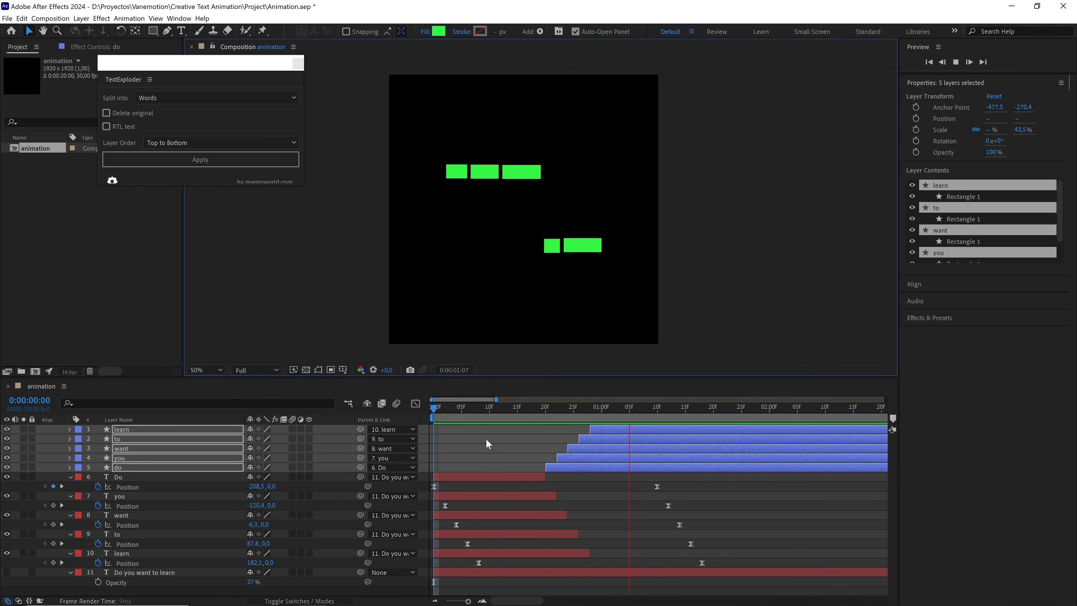
pyautogui.scroll(2, 602, 295)
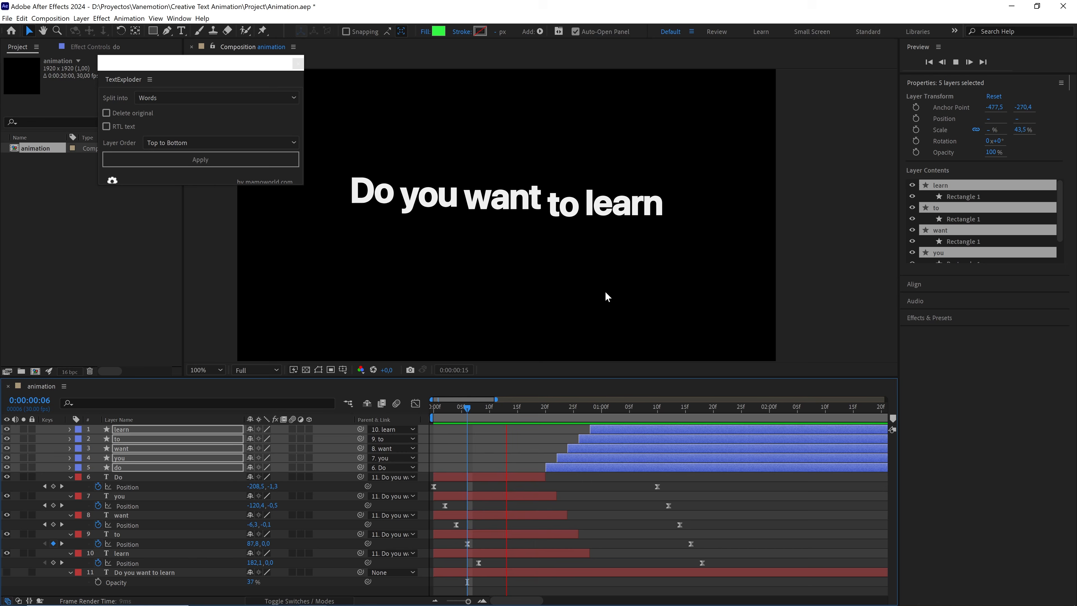
pyautogui.press('space')
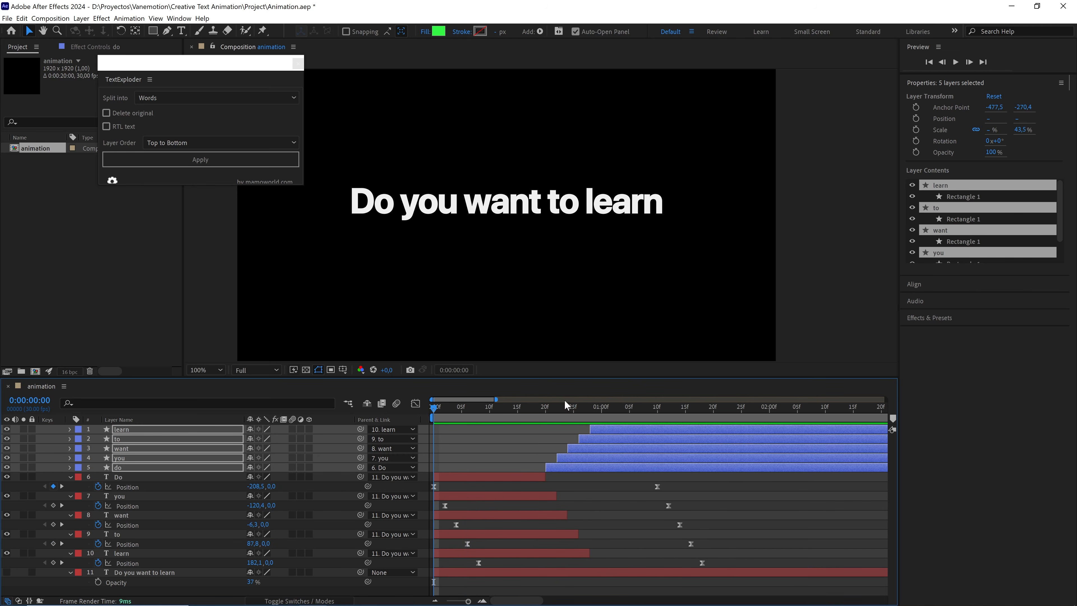
pyautogui.press('space')
pyautogui.moveTo(474, 411); pyautogui.dragTo(439, 416)
pyautogui.press('space')
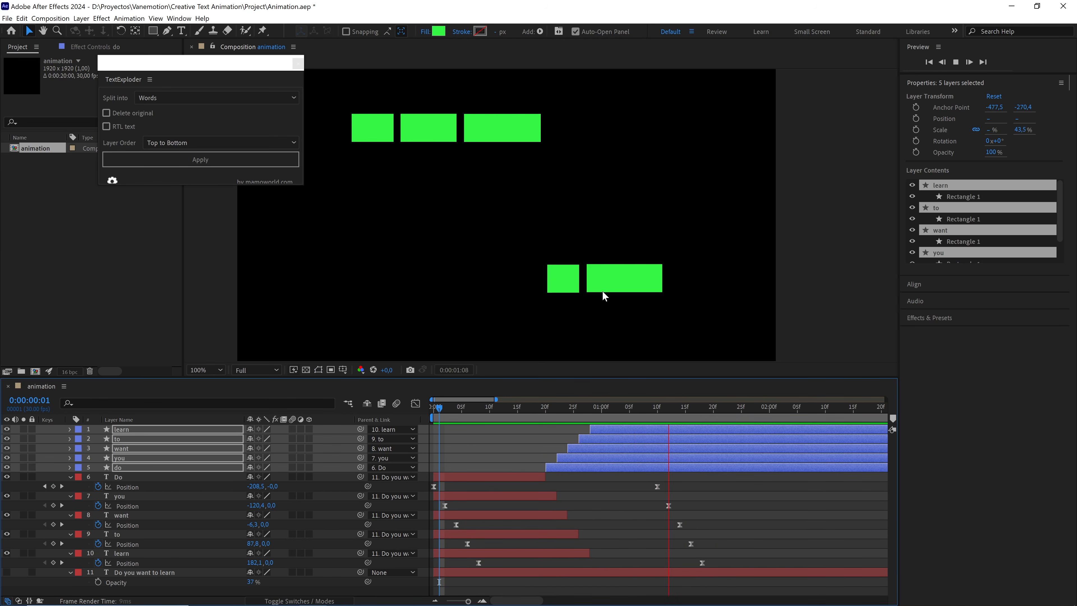
pyautogui.scroll(-2, 602, 290)
# Step: At 0:00:00:20, separate the Position dimensions of the five rectangle layers into X and Y Position
pyautogui.moveTo(568, 409); pyautogui.dragTo(546, 409)
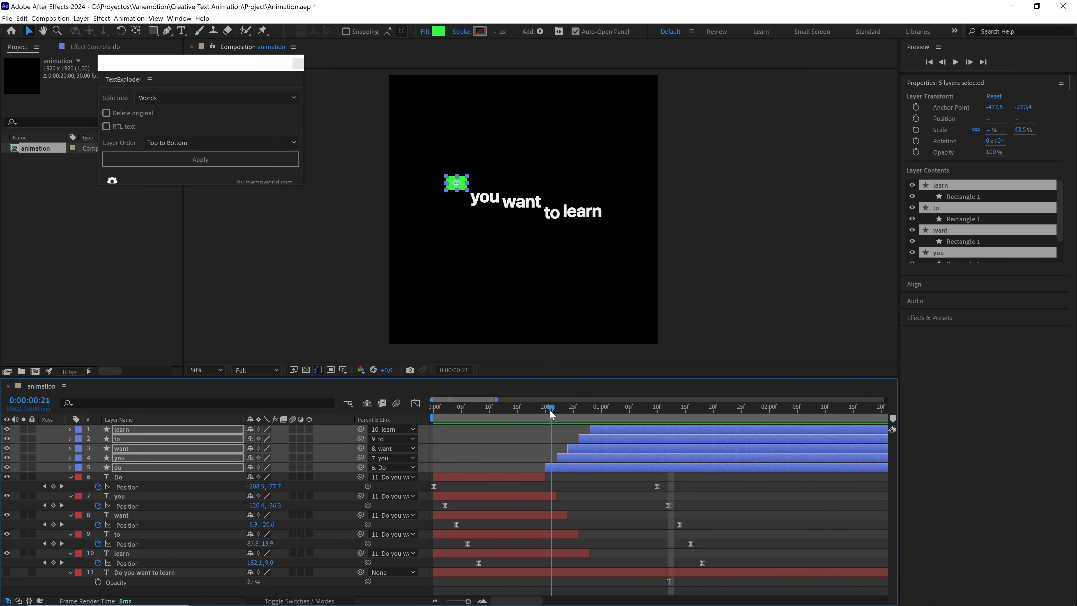
pyautogui.click(573, 476)
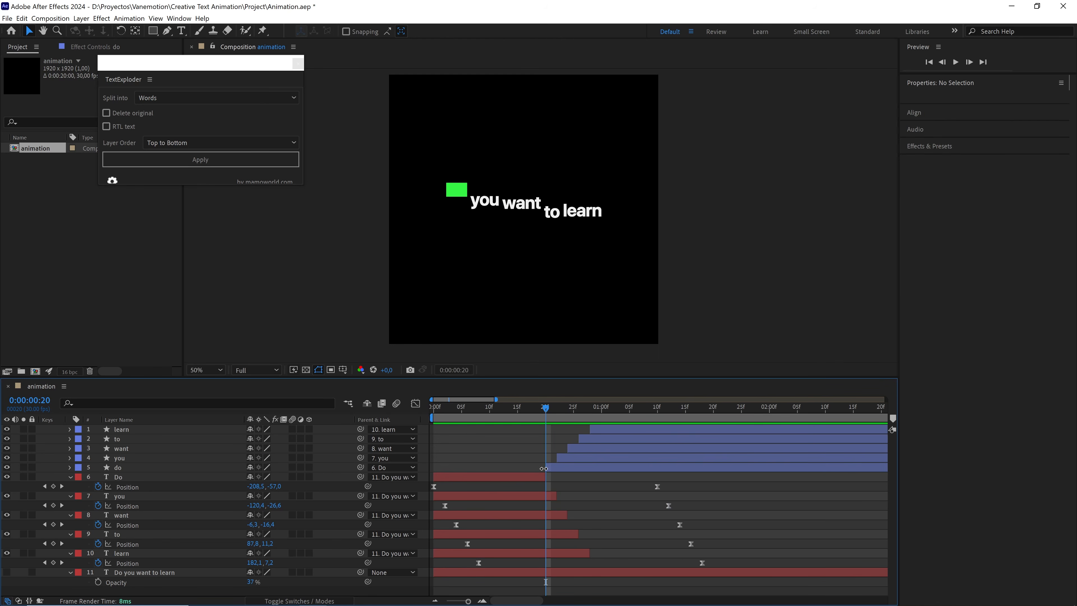
pyautogui.moveTo(573, 474); pyautogui.dragTo(600, 430)
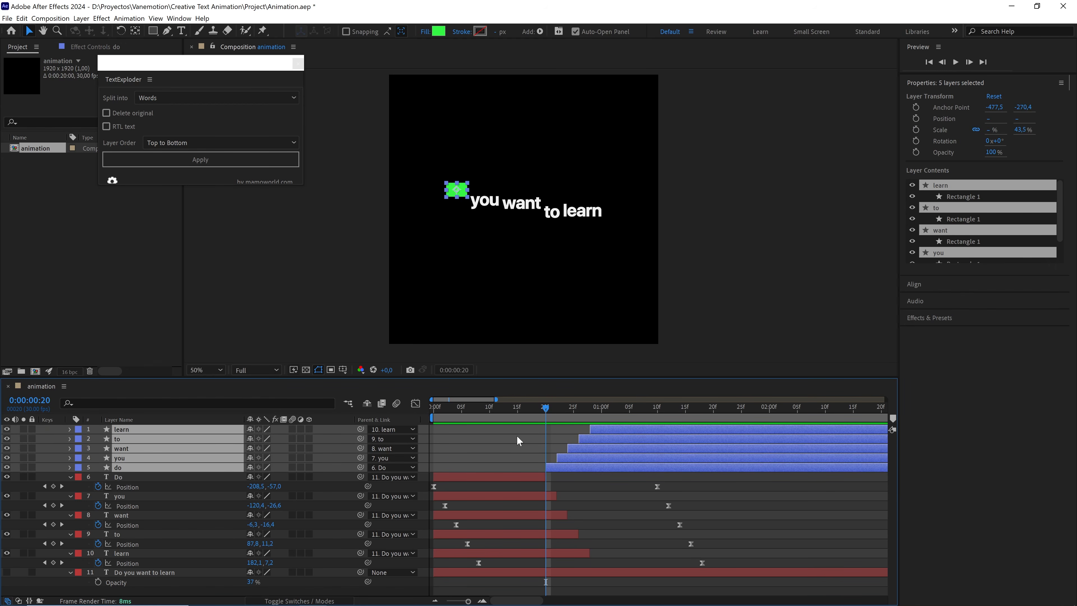
pyautogui.press('p')
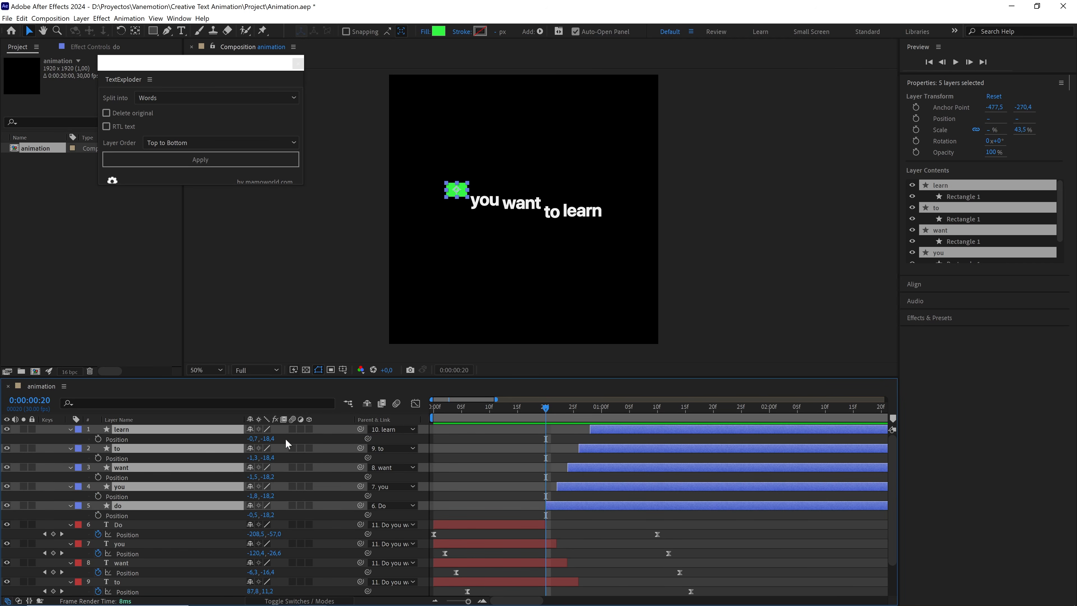
pyautogui.moveTo(285, 438); pyautogui.dragTo(116, 513)
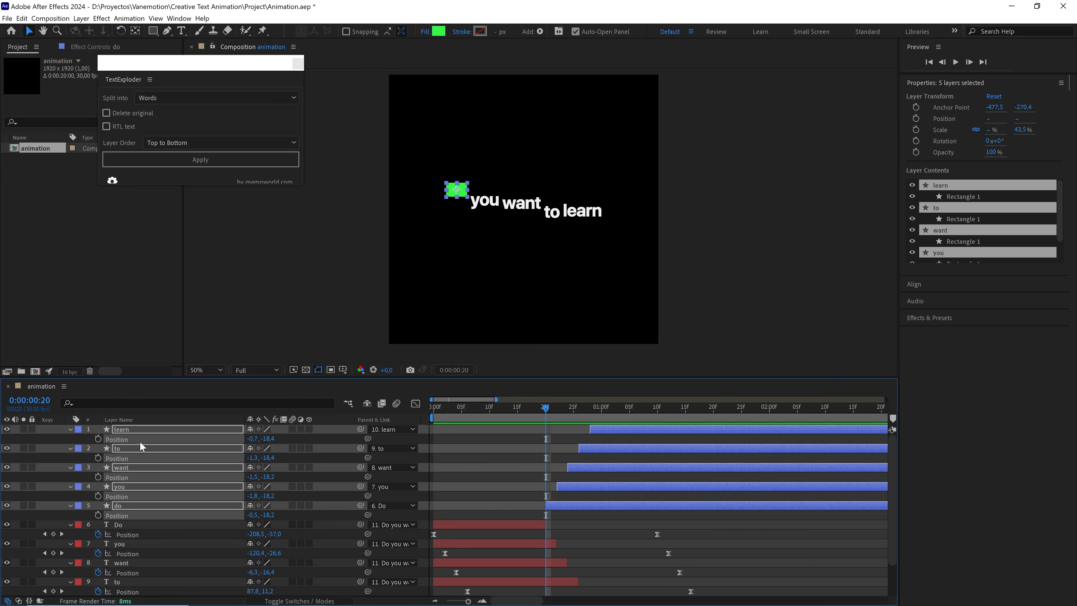
pyautogui.rightClick(125, 438)
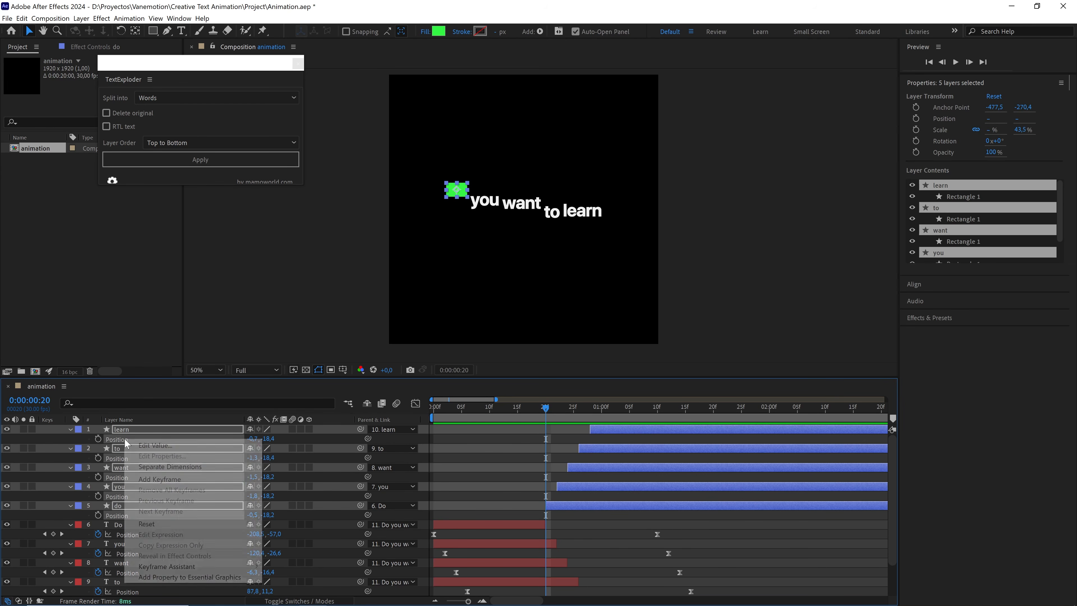
pyautogui.click(196, 466)
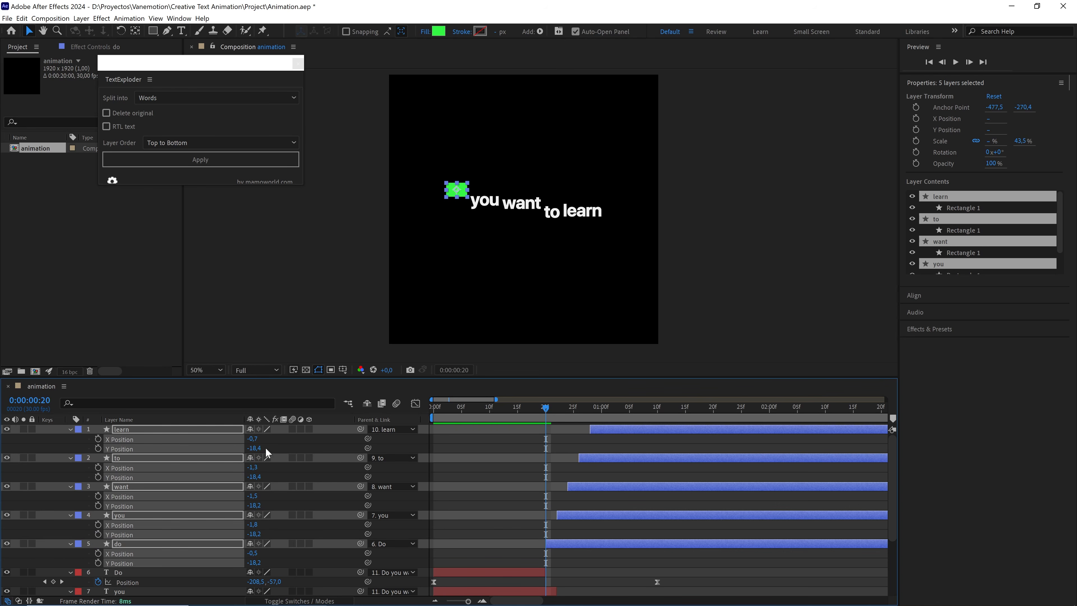
# Step: Select the blue label group and keyframe X Position on all five rectangles at 0:00:00:20, undoing a trial horizontal shift
pyautogui.click(277, 444)
pyautogui.click(78, 430)
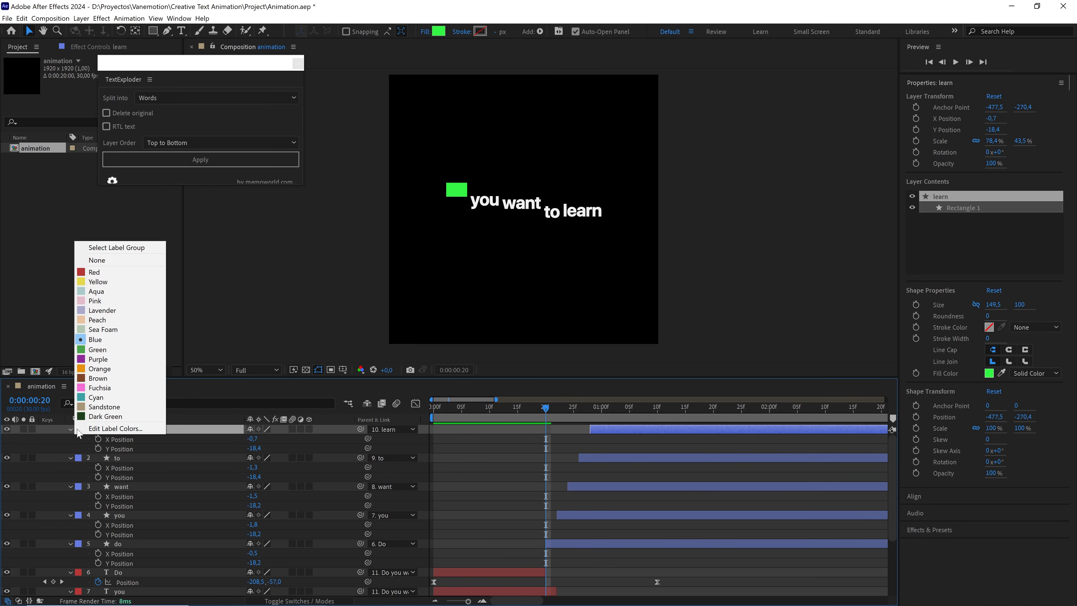
pyautogui.click(139, 248)
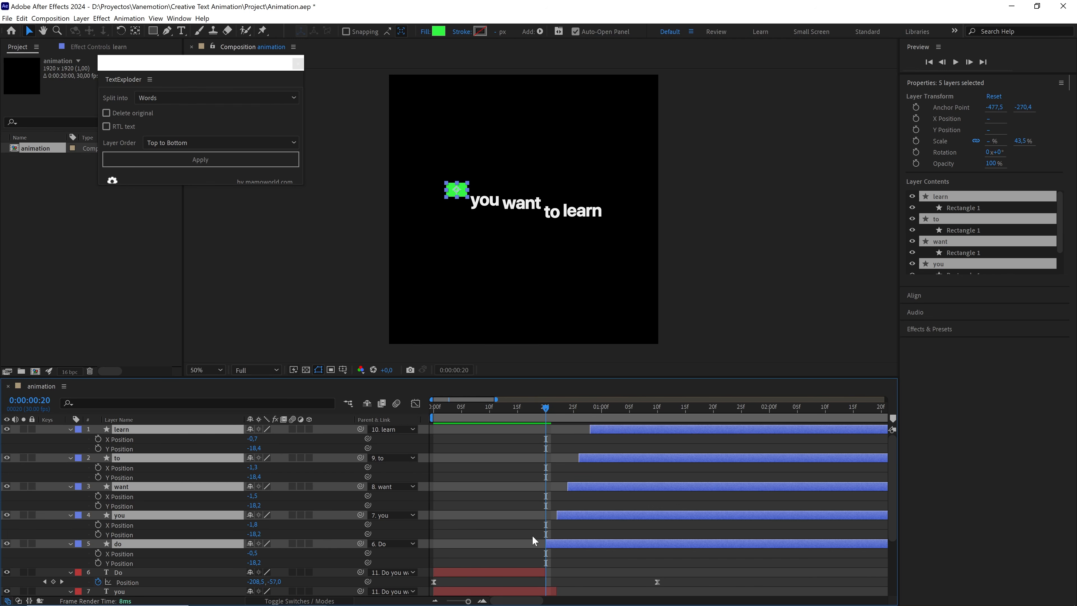
pyautogui.click(98, 439)
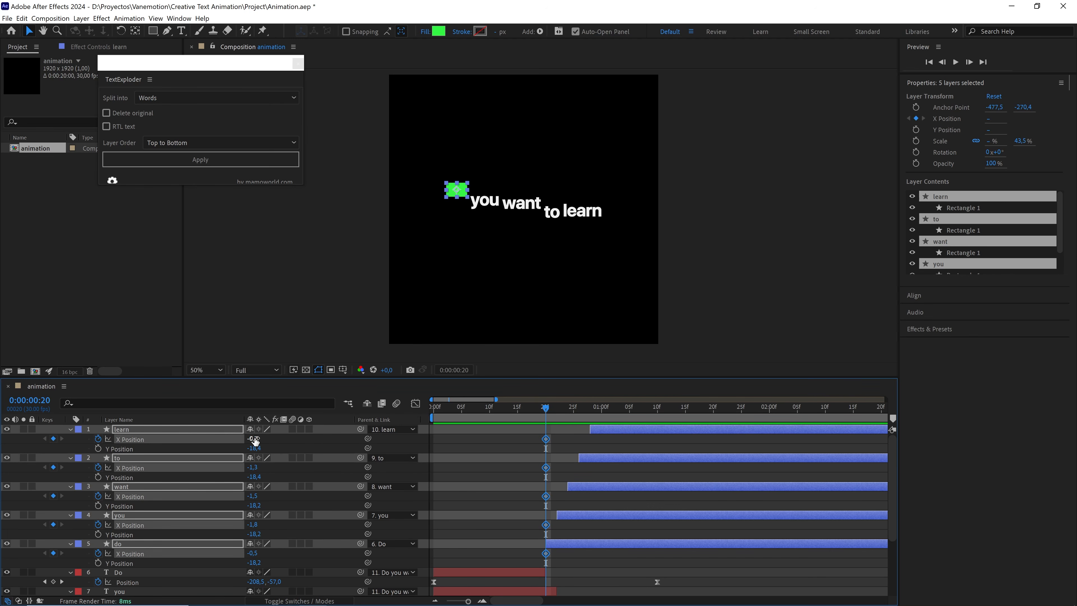
pyautogui.moveTo(255, 441); pyautogui.dragTo(297, 438)
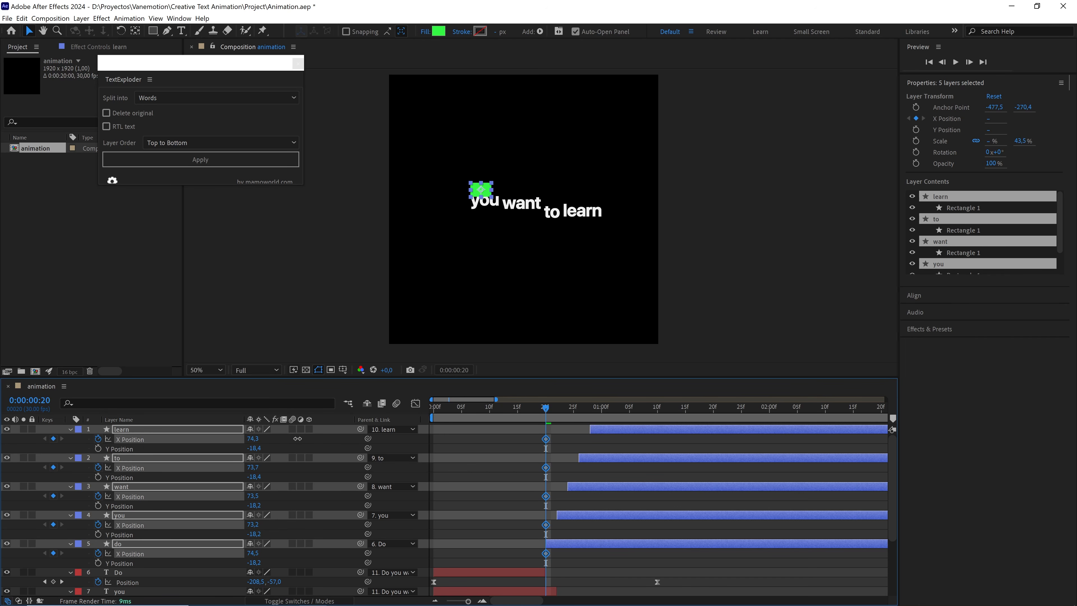
pyautogui.hotkey('ctrl', 'z')
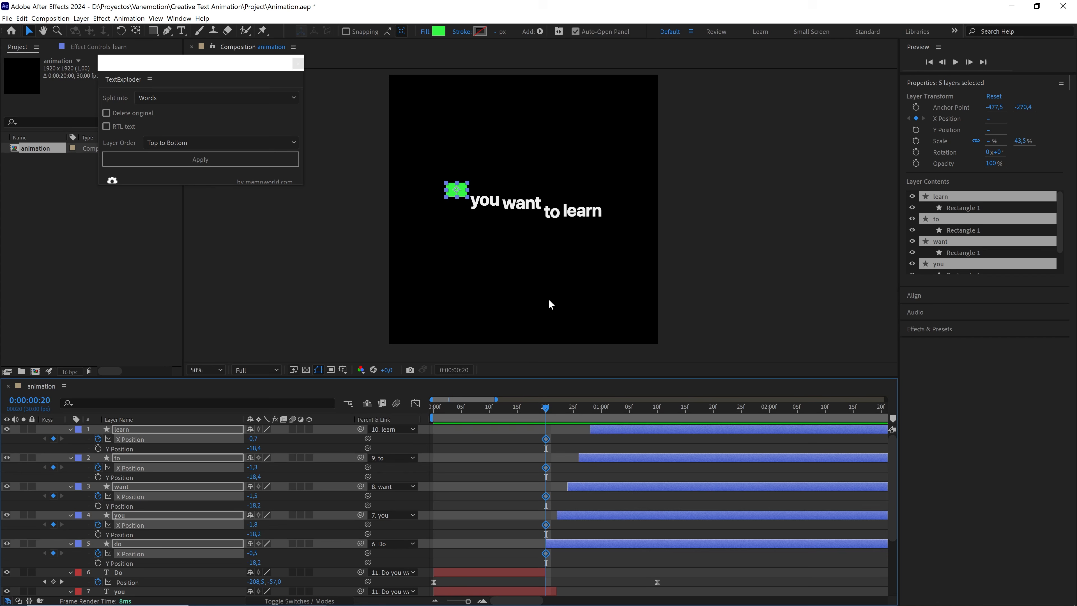
# Step: Advance the current time by 40 frames to 0:00:02:00 and deselect the rectangle layers
pyautogui.hotkey('shift', 'pagedown')
pyautogui.hotkey('shift', 'pagedown')
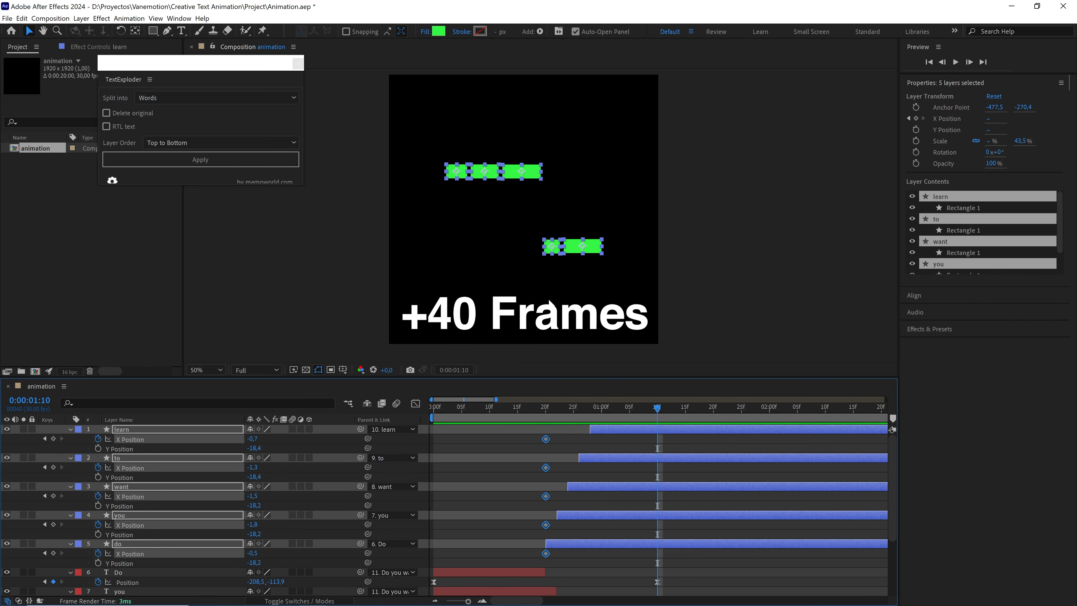
pyautogui.hotkey('shift', 'pagedown')
pyautogui.hotkey('shift', 'pagedown')
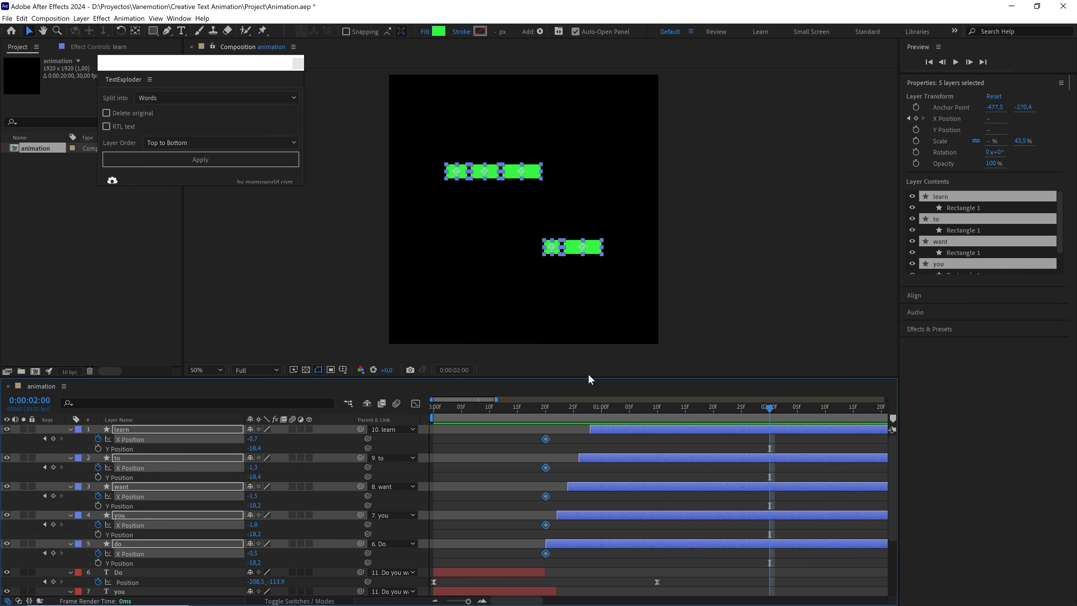
pyautogui.click(580, 435)
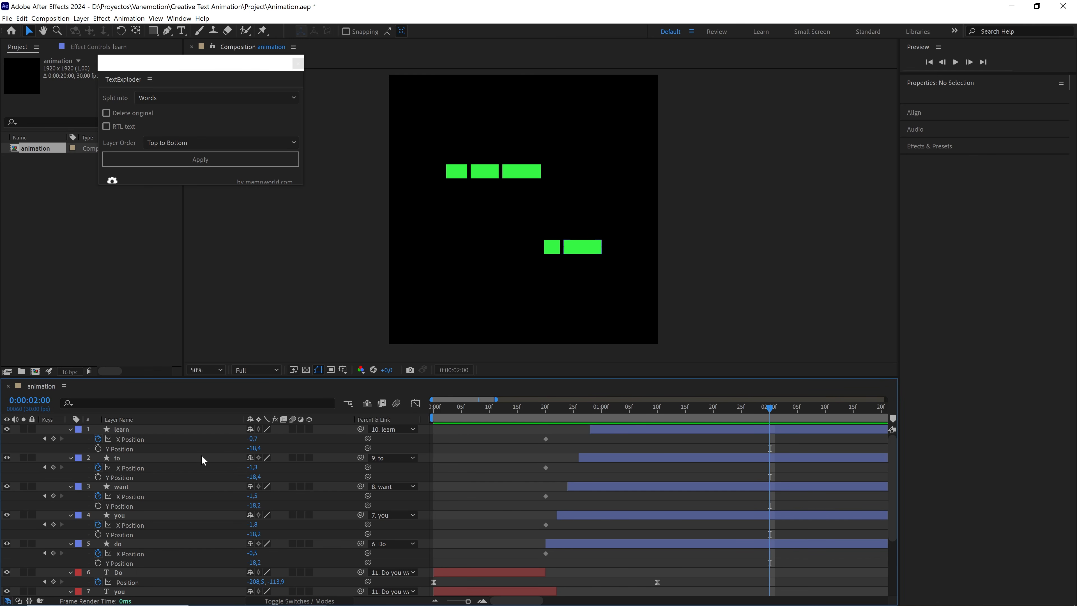
# Step: Duplicate the original "Do you want to learn" text layer and bring the copy to the top of the layer stack
pyautogui.scroll(-3, 170, 488)
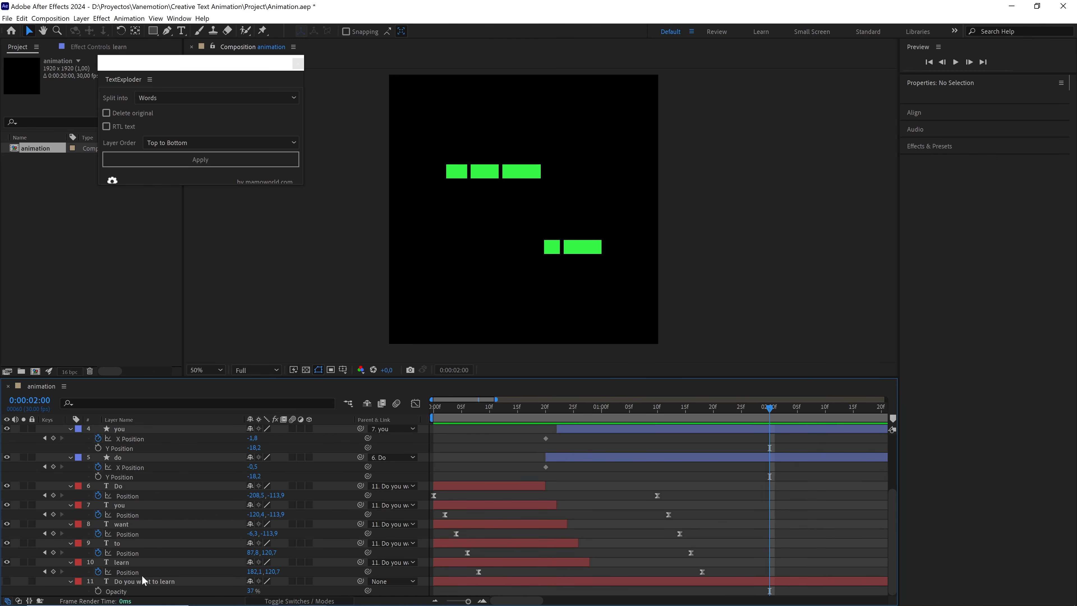
pyautogui.click(141, 579)
pyautogui.hotkey('ctrl', 'd')
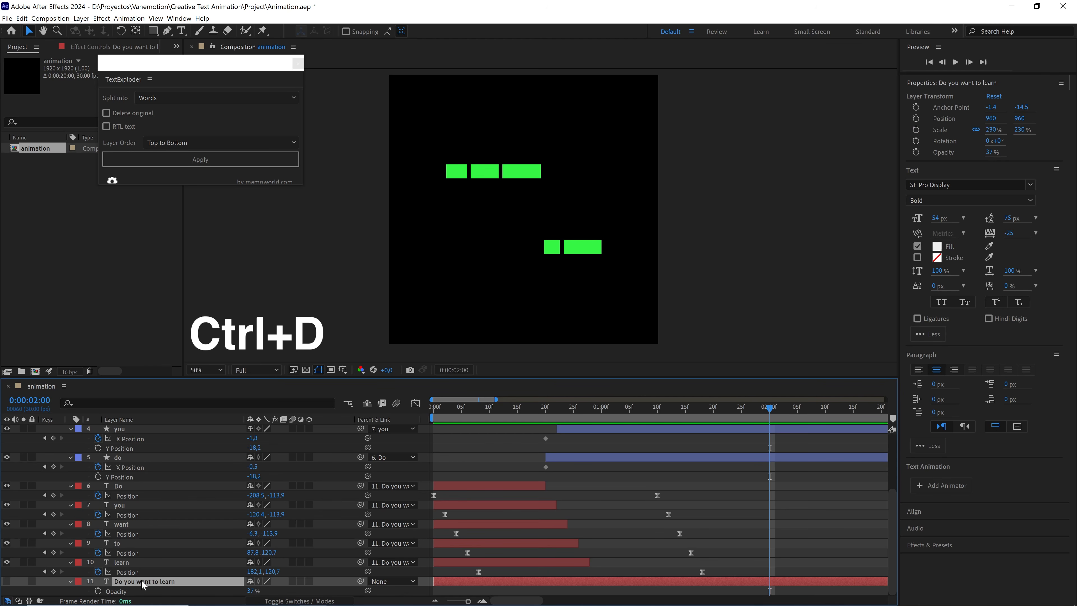
pyautogui.hotkey('ctrl', ']')
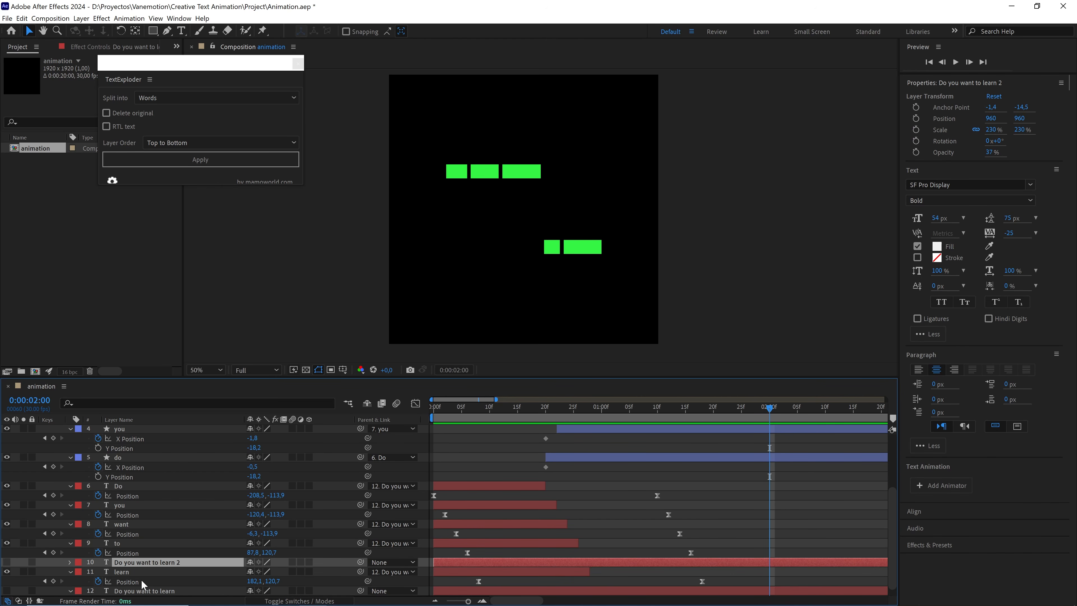
pyautogui.hotkey('ctrl', 'shift', ']')
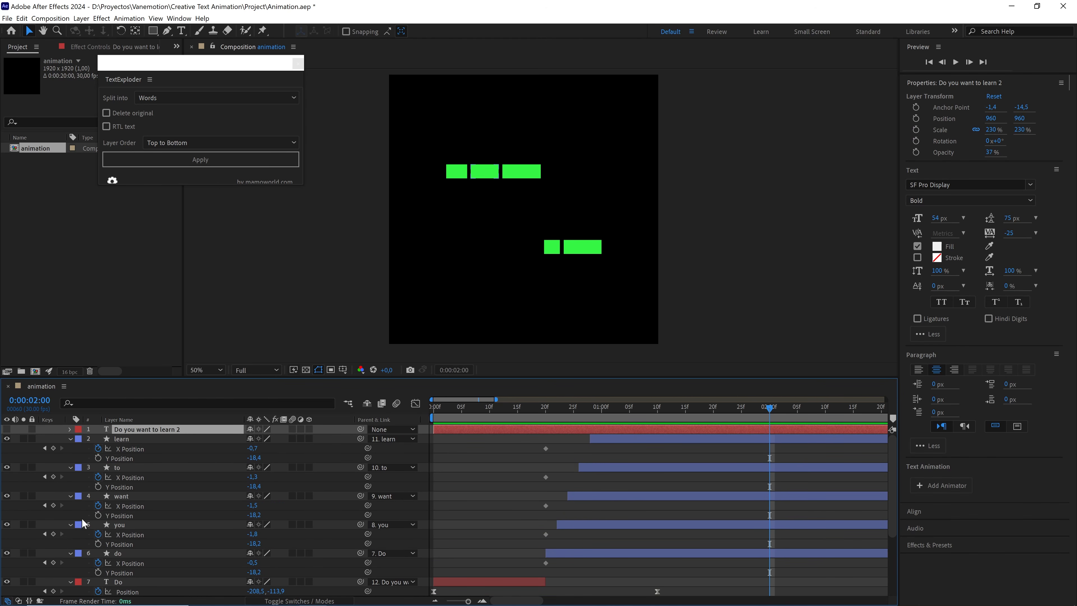
# Step: Make the duplicated text layer visible and replace its text with "how to make this"
pyautogui.click(7, 430)
pyautogui.doubleClick(131, 429)
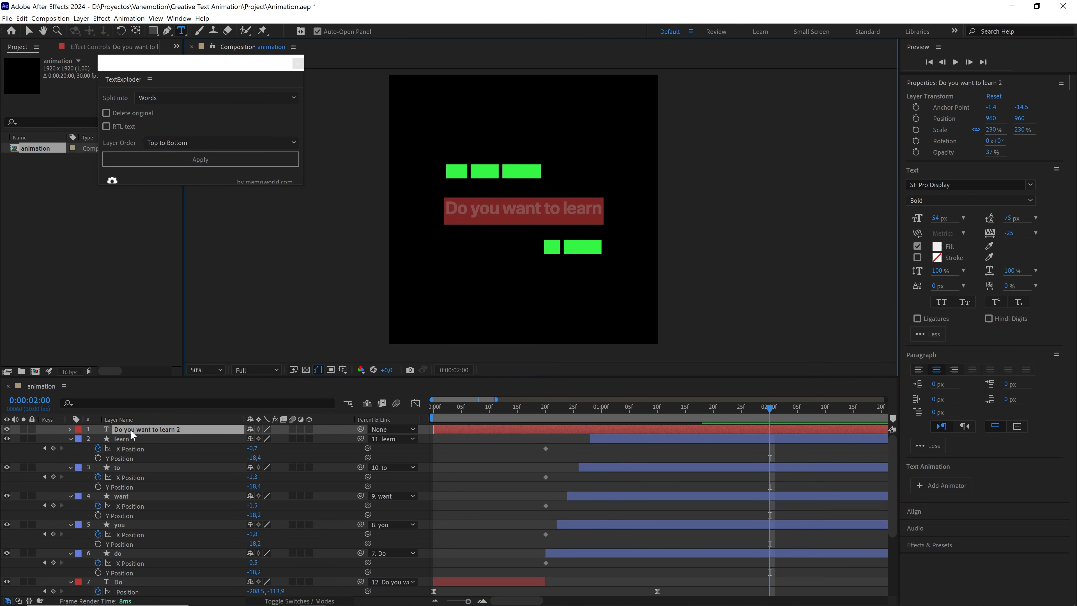
pyautogui.press('BackSpace')
pyautogui.write('how to make this')
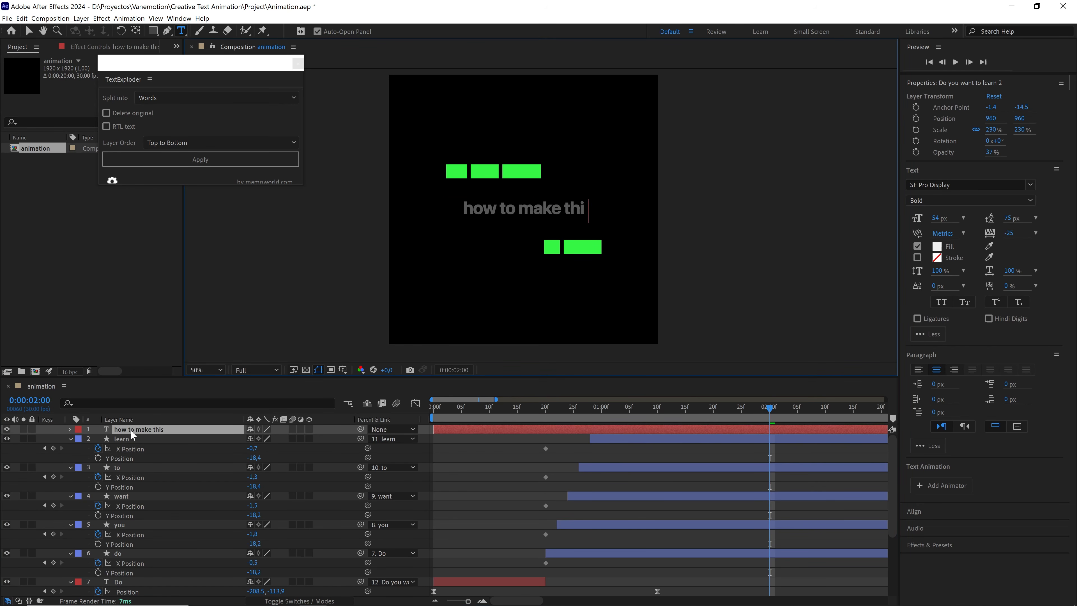
pyautogui.press('Escape')
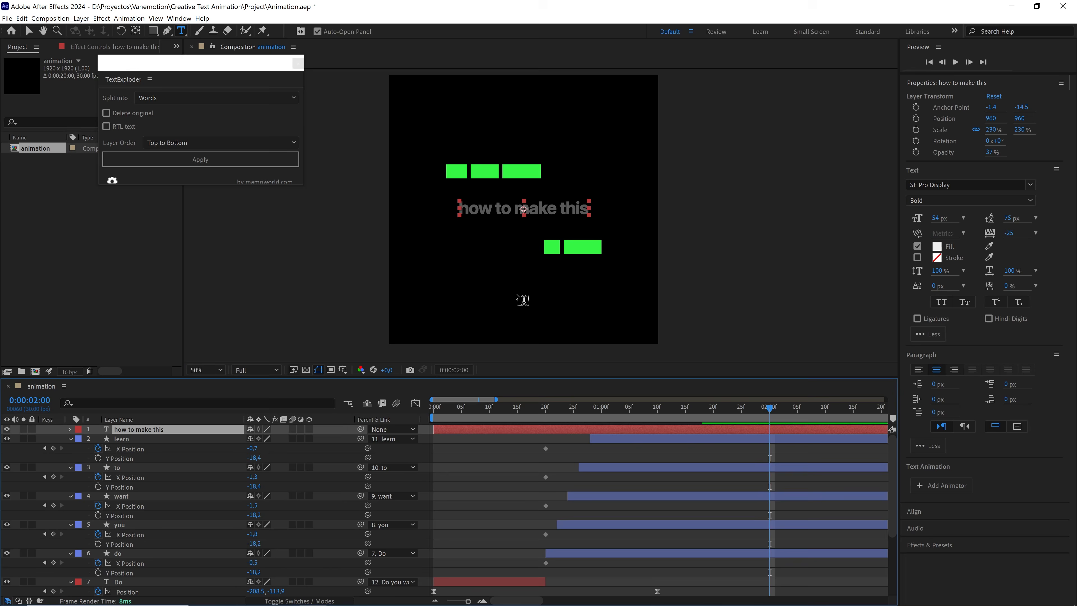
# Step: Center the anchor point of the "how to make this" text and center the layer in the composition
pyautogui.press('.')
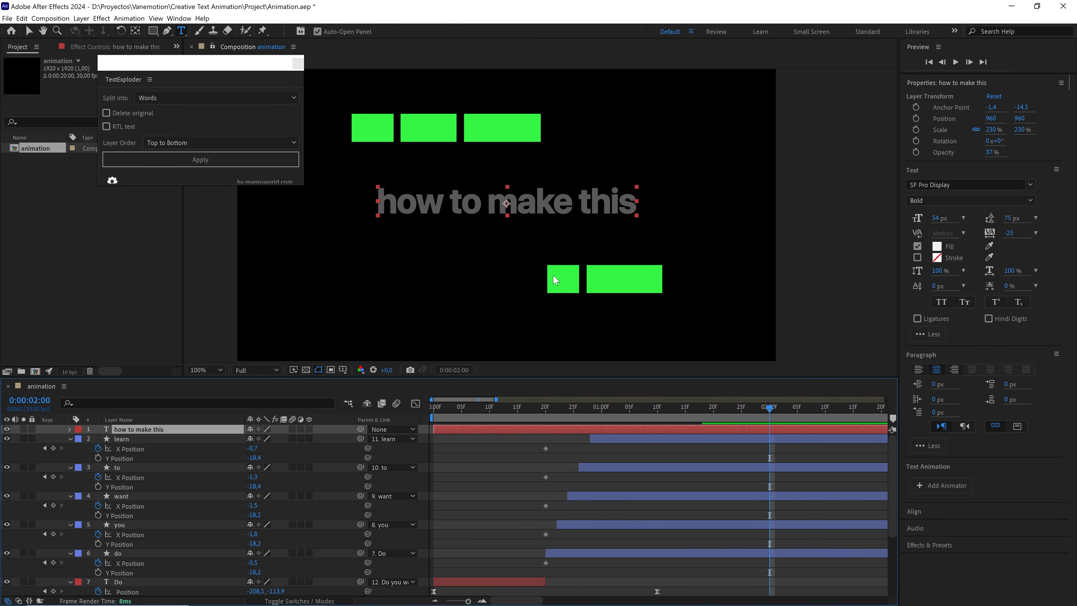
pyautogui.press('.')
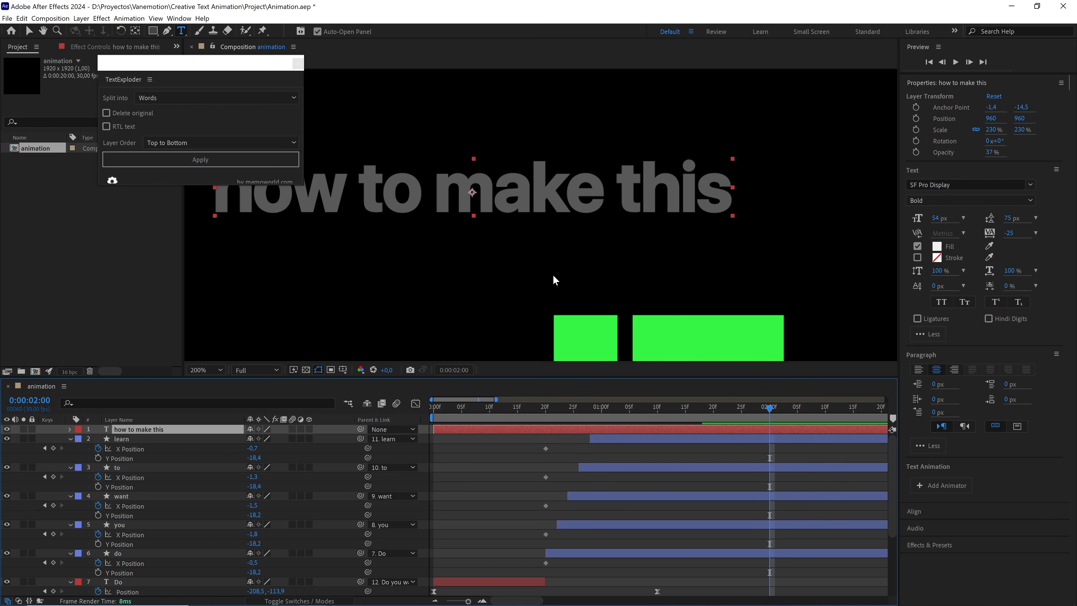
pyautogui.hotkey('ctrl', 'alt', 'Home')
pyautogui.hotkey('ctrl', 'Home')
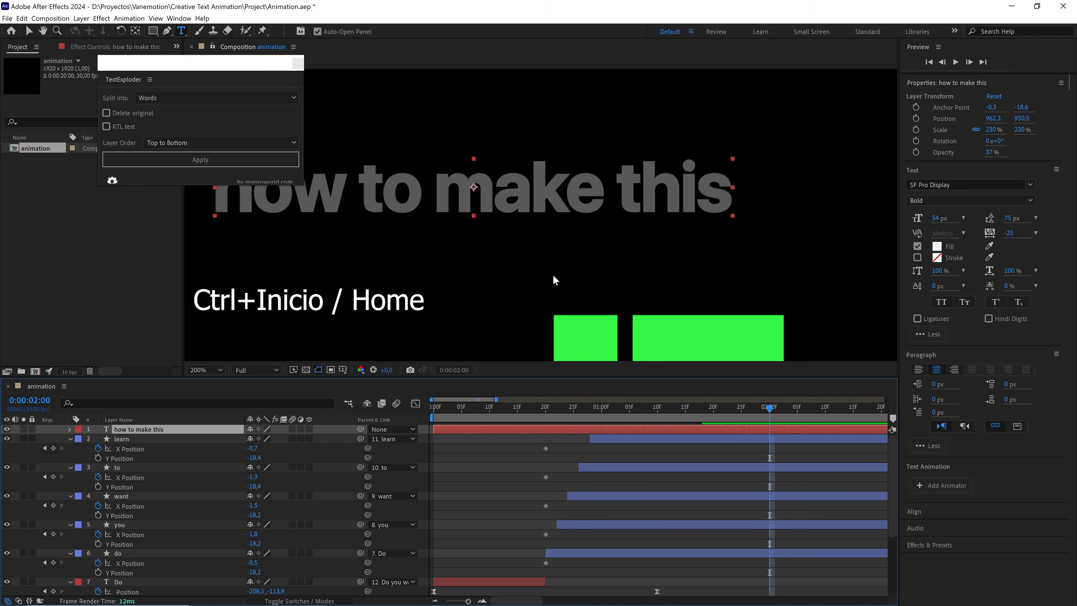
pyautogui.press(',')
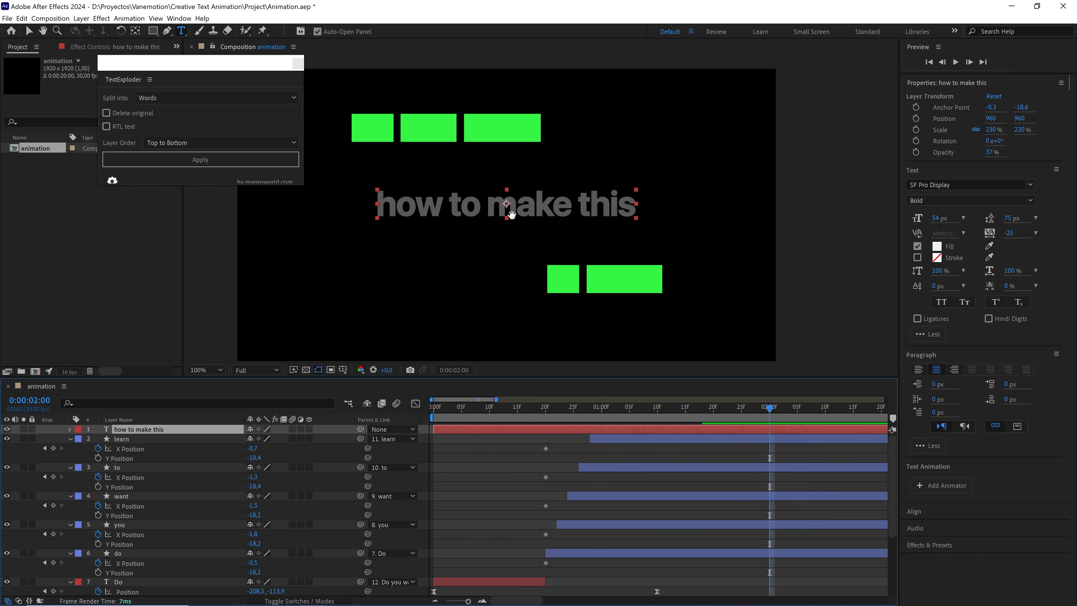
# Step: Split the "how to make this" text into separate word layers and hide the original text layer
pyautogui.moveTo(511, 214); pyautogui.dragTo(547, 229)
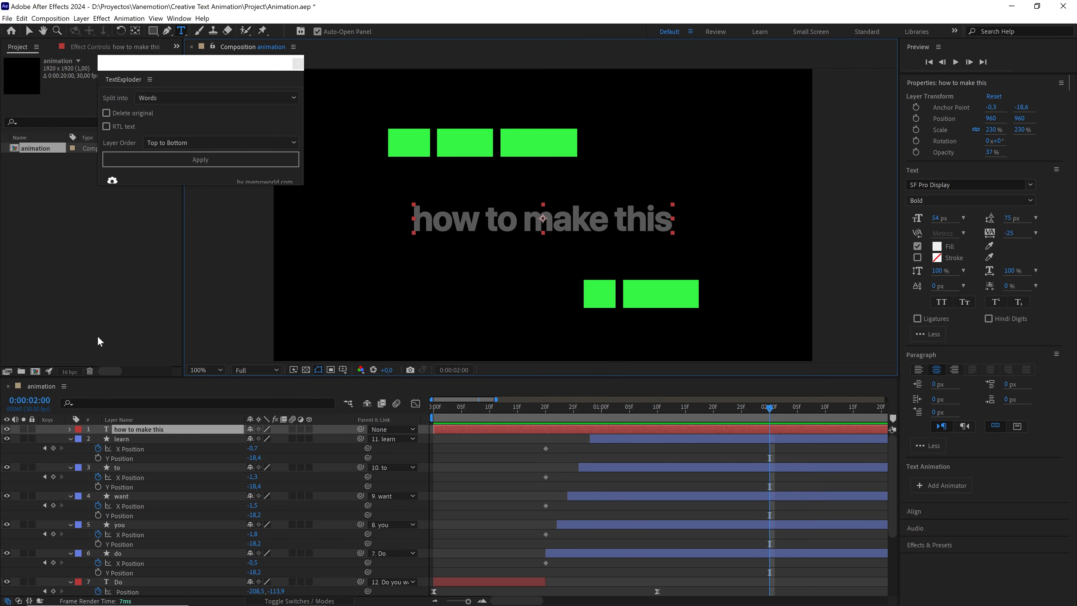
pyautogui.click(196, 159)
pyautogui.click(157, 465)
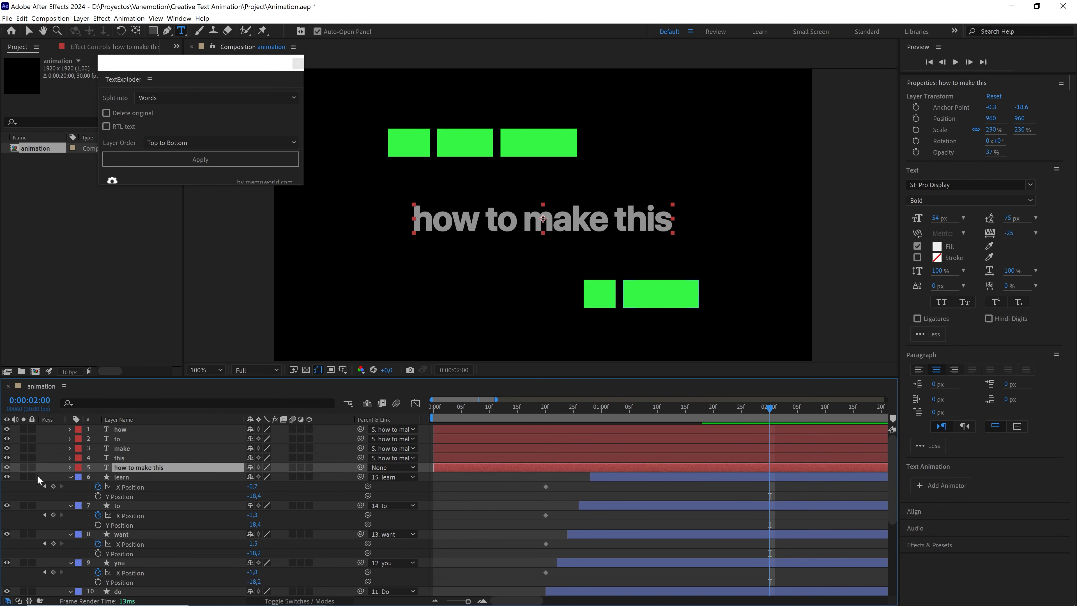
pyautogui.click(7, 467)
# Step: Assign the Green label color to the how, to, make and this word layers
pyautogui.click(119, 457)
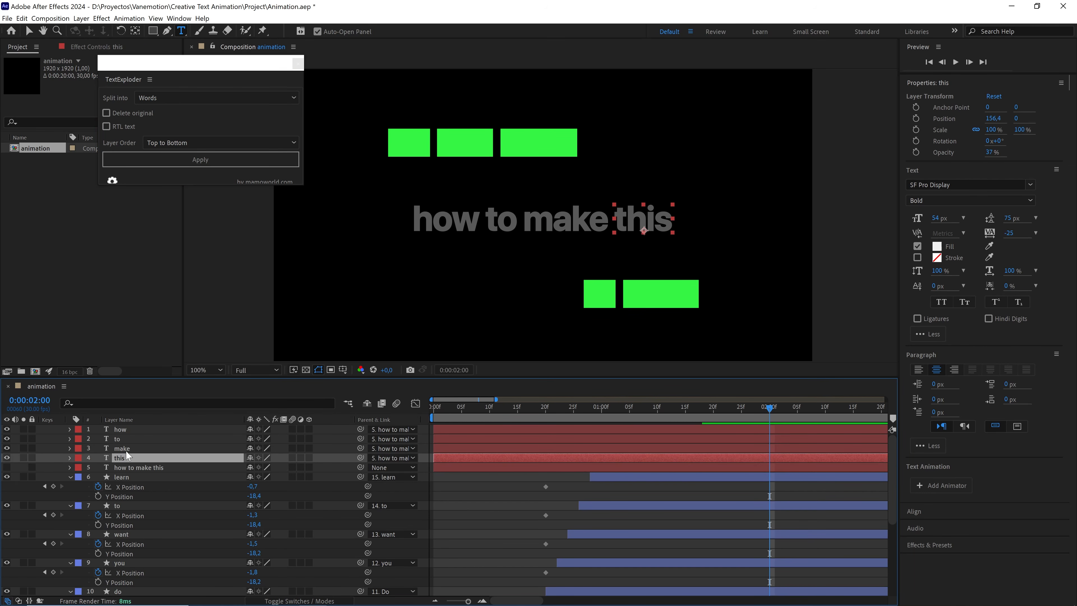
pyautogui.keyDown('shift'); pyautogui.click(126, 429); pyautogui.keyUp('shift')
pyautogui.click(78, 429)
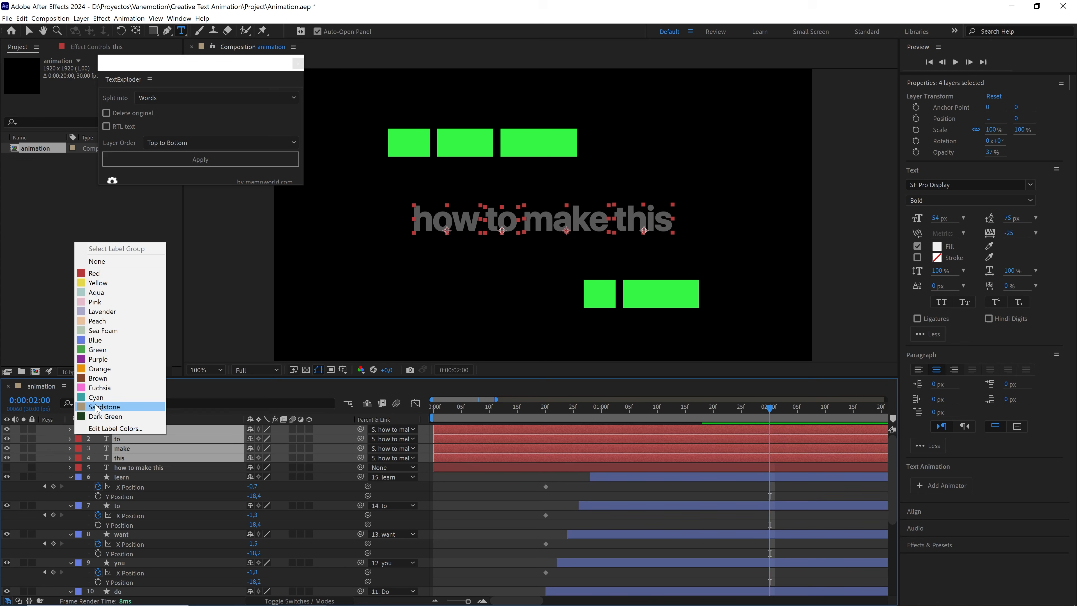
pyautogui.click(120, 351)
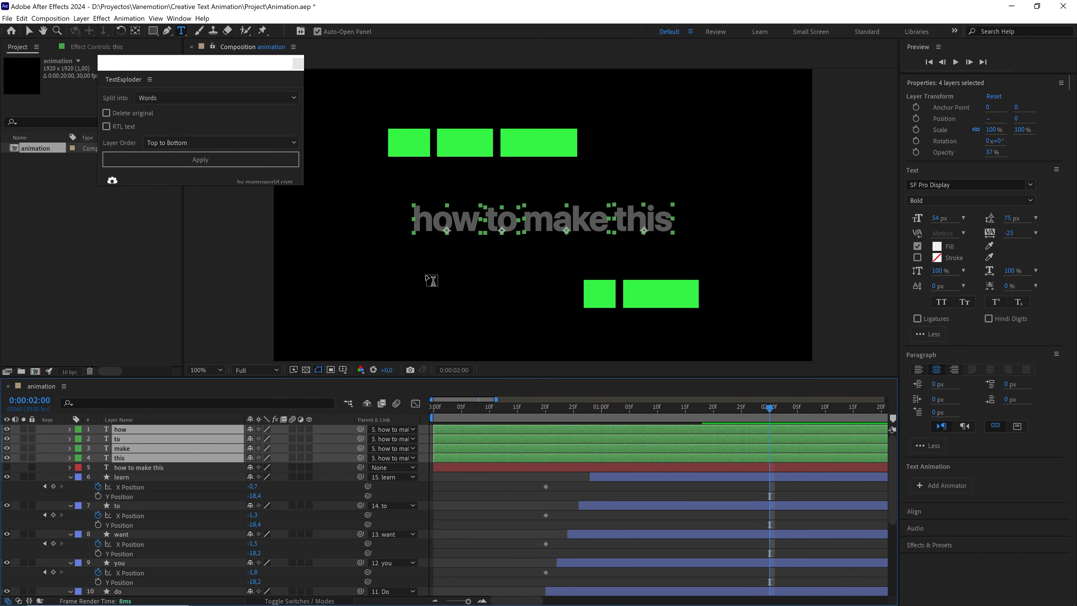
# Step: Set the opacity of the how, to, make and this word layers to 100% and deselect them
pyautogui.scroll(1, 431, 281)
pyautogui.moveTo(410, 238); pyautogui.dragTo(508, 238)
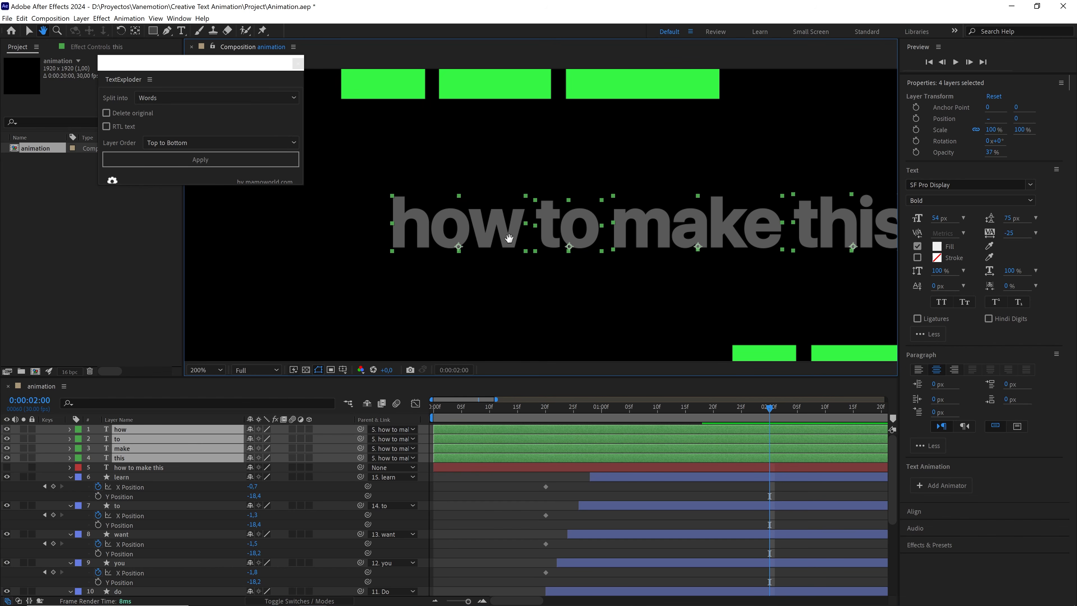
pyautogui.hotkey('ctrl', 't')
pyautogui.press('t')
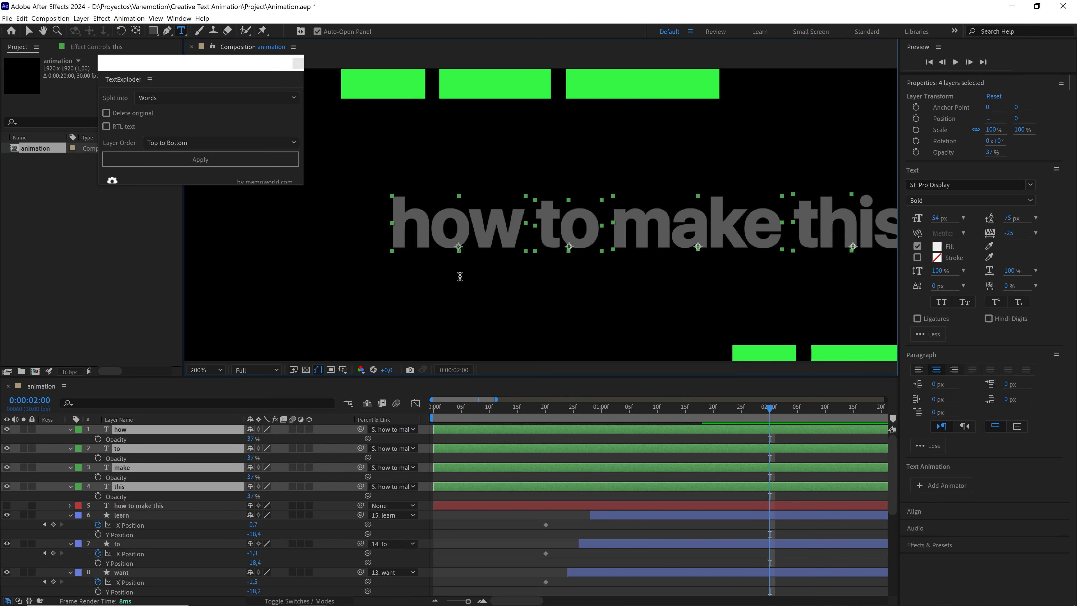
pyautogui.click(246, 439)
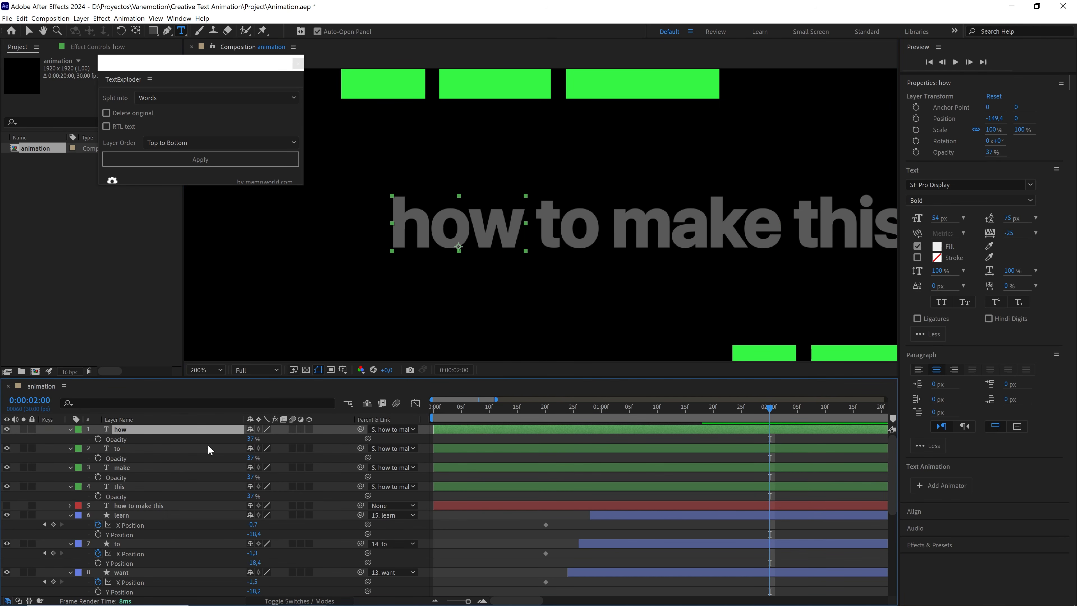
pyautogui.keyDown('shift'); pyautogui.click(157, 488); pyautogui.keyUp('shift')
pyautogui.moveTo(252, 439); pyautogui.dragTo(336, 437)
pyautogui.click(335, 436)
pyautogui.scroll(-1, 446, 296)
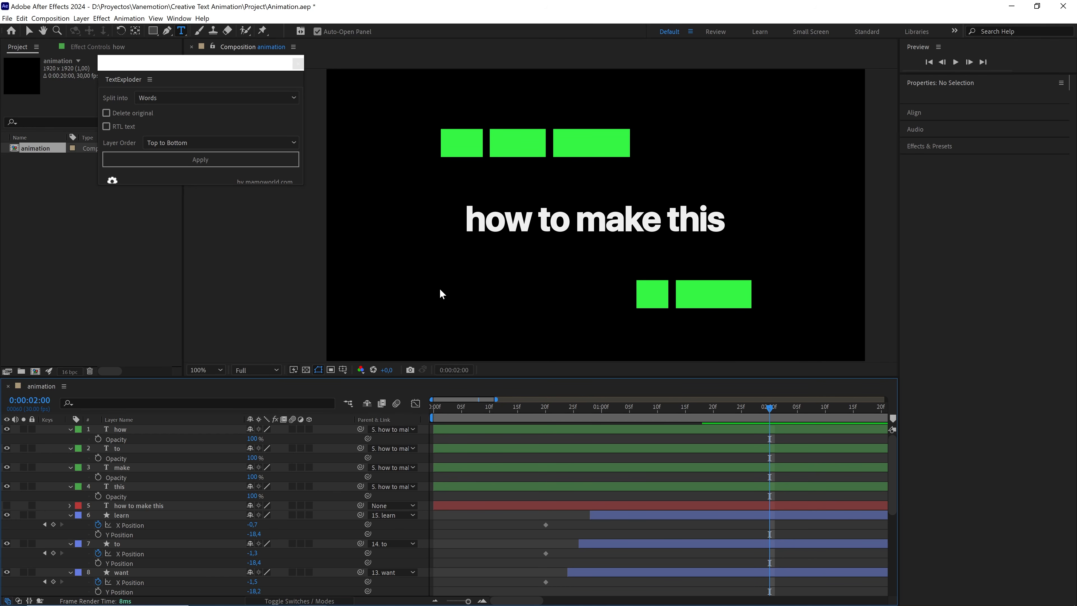
# Step: Show the rulers and place a vertical guide exactly on the outer edge of the letter h in "how"
pyautogui.hotkey('ctrl', 'r')
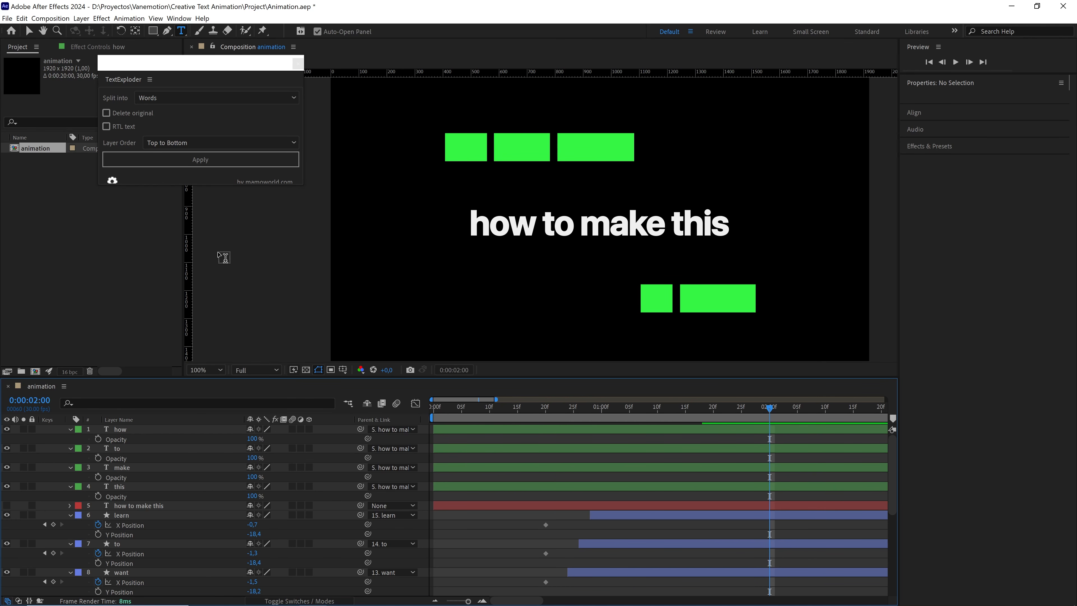
pyautogui.moveTo(193, 269); pyautogui.dragTo(484, 242)
pyautogui.scroll(1, 470, 243)
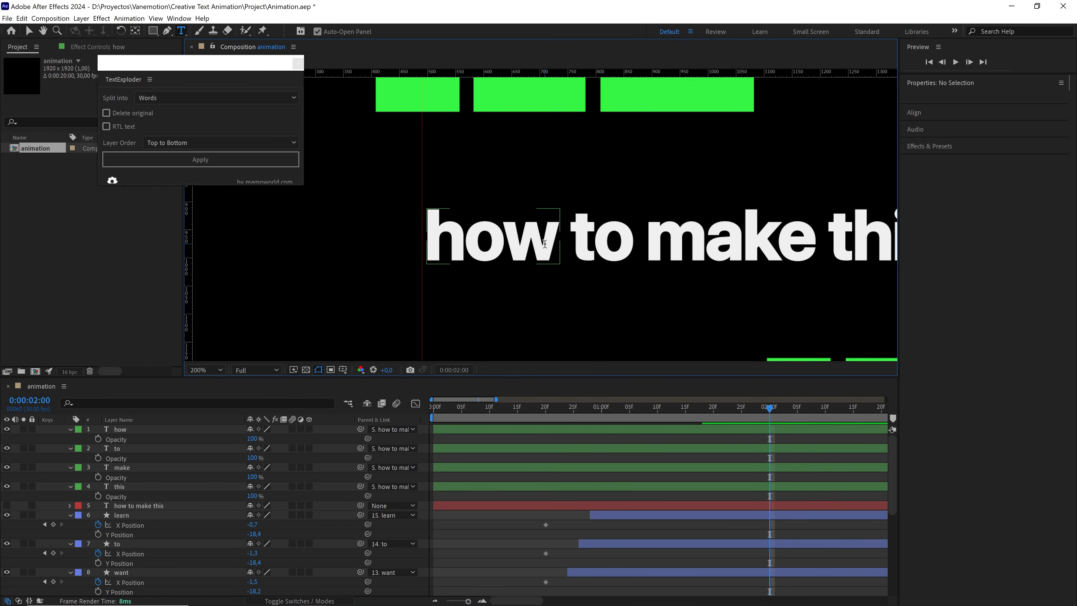
pyautogui.scroll(2, 455, 259)
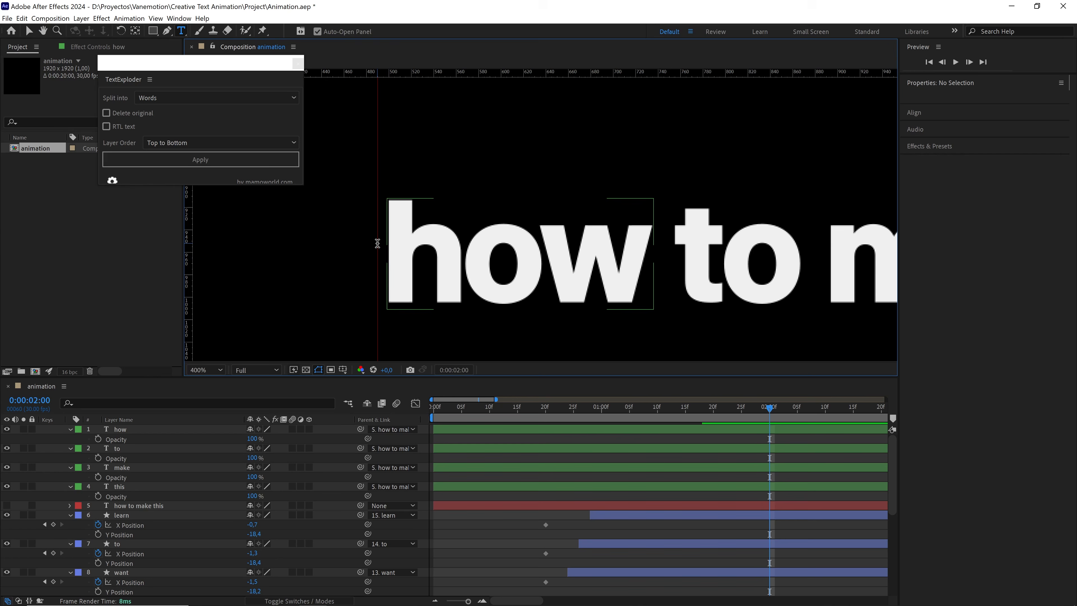
pyautogui.press('v')
pyautogui.moveTo(377, 243); pyautogui.dragTo(386, 244)
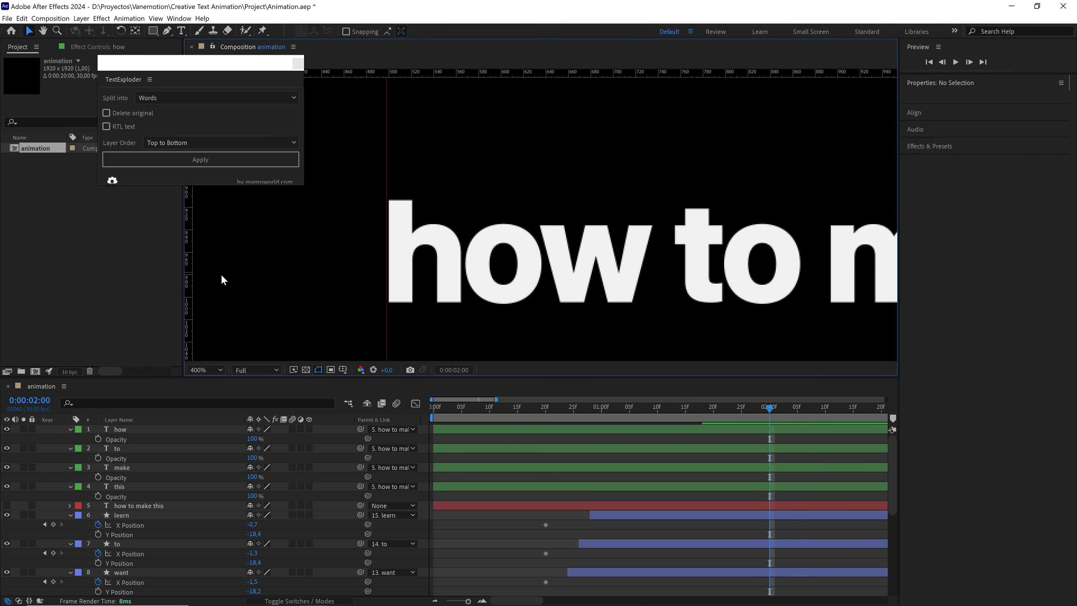
# Step: Add vertical guides at the end of "how" and at both the start and end of "to", "make" and "this"
pyautogui.moveTo(190, 292); pyautogui.dragTo(652, 276)
pyautogui.scroll(-2, 492, 278)
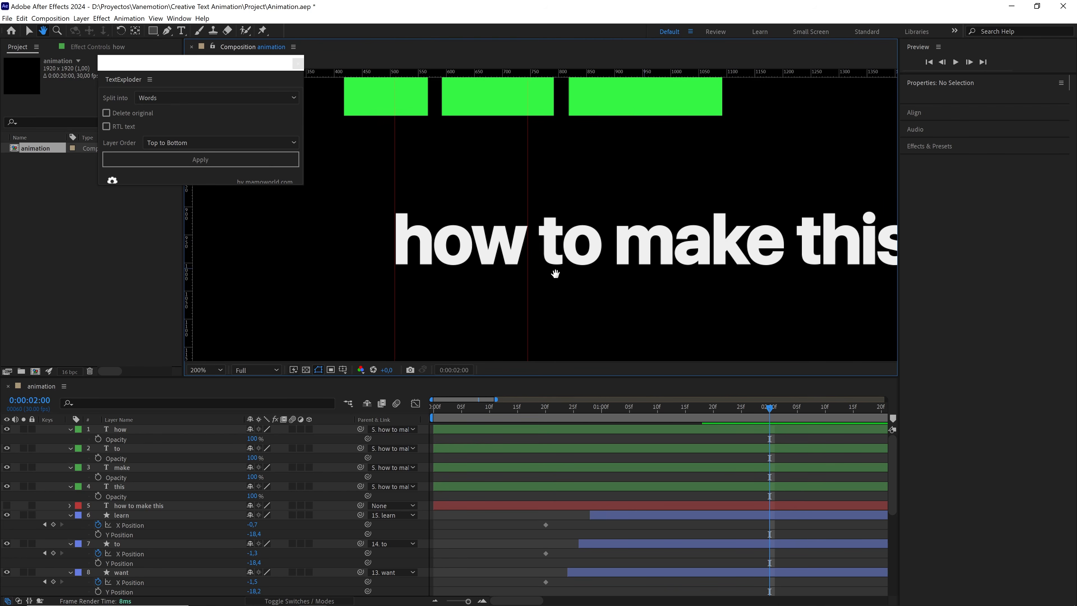
pyautogui.moveTo(189, 265); pyautogui.dragTo(519, 250)
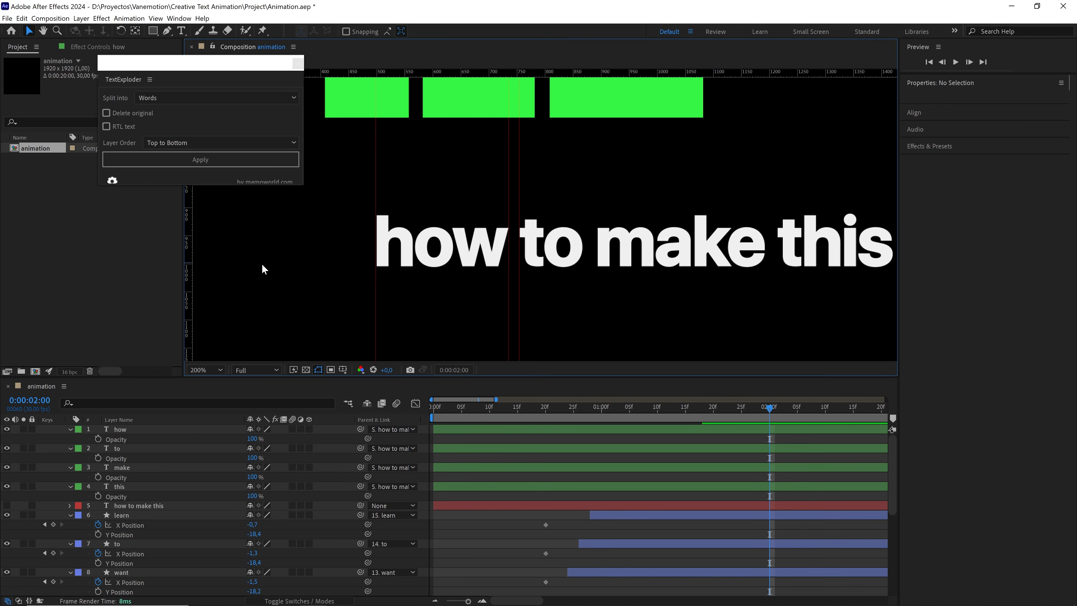
pyautogui.moveTo(190, 292); pyautogui.dragTo(581, 258)
pyautogui.moveTo(189, 304); pyautogui.dragTo(597, 250)
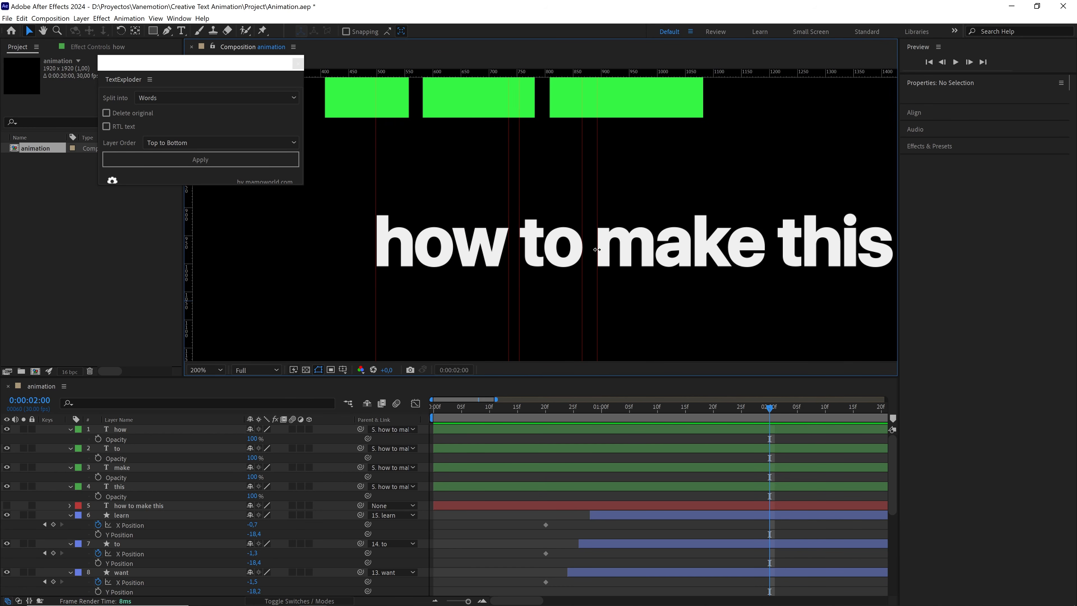
pyautogui.moveTo(195, 306); pyautogui.dragTo(615, 247)
pyautogui.moveTo(193, 321); pyautogui.dragTo(730, 253)
pyautogui.press(',')
pyautogui.moveTo(596, 239); pyautogui.dragTo(649, 238)
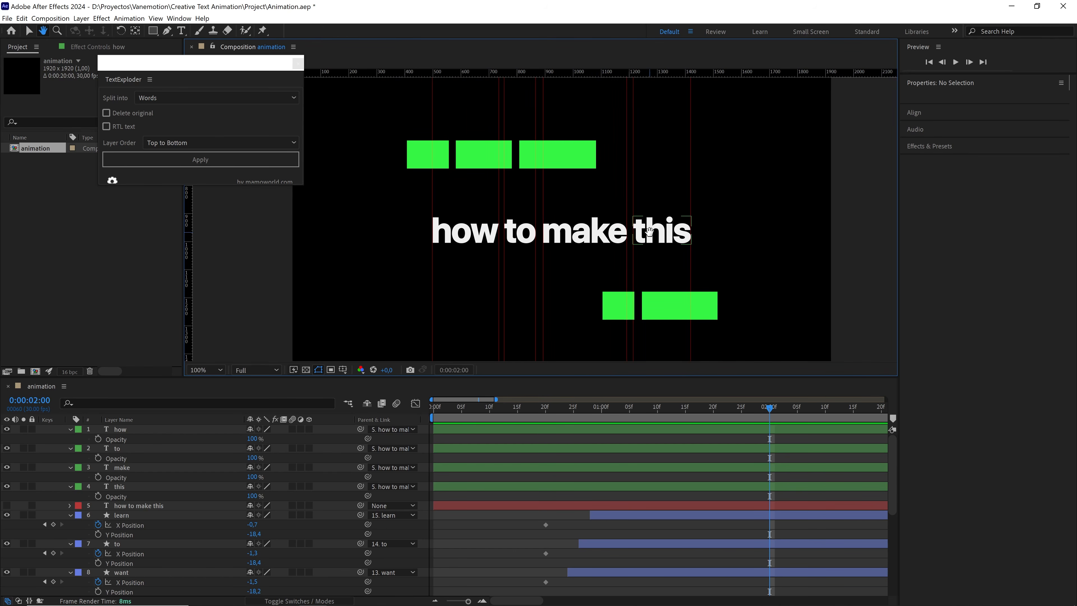
# Step: Enlarge the timeline area and filter the properties of the five rectangle layers by "size"
pyautogui.click(574, 165)
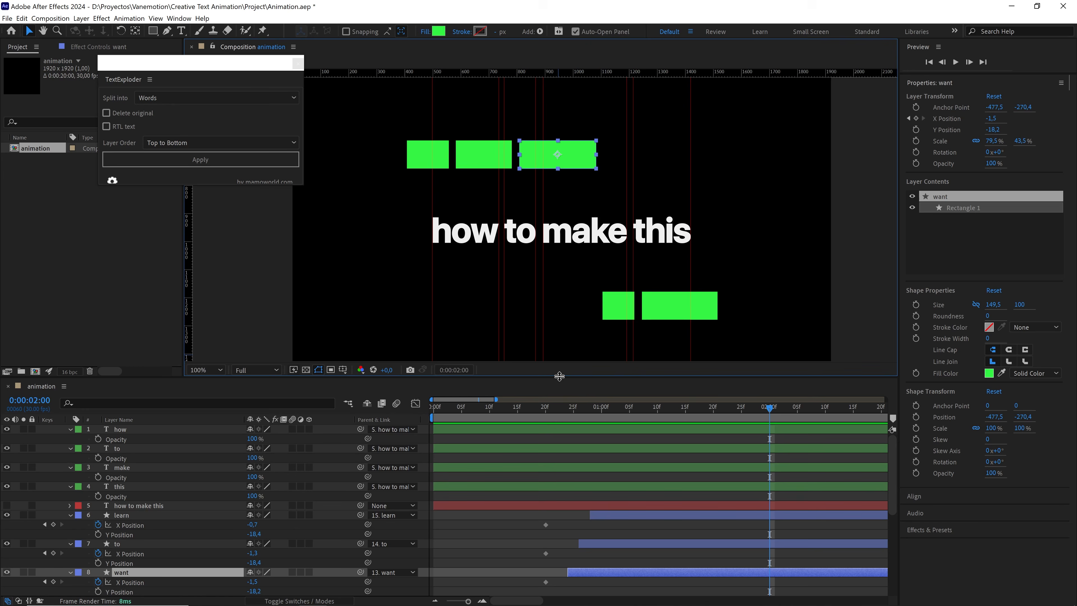
pyautogui.moveTo(560, 377); pyautogui.dragTo(569, 303)
pyautogui.click(617, 440)
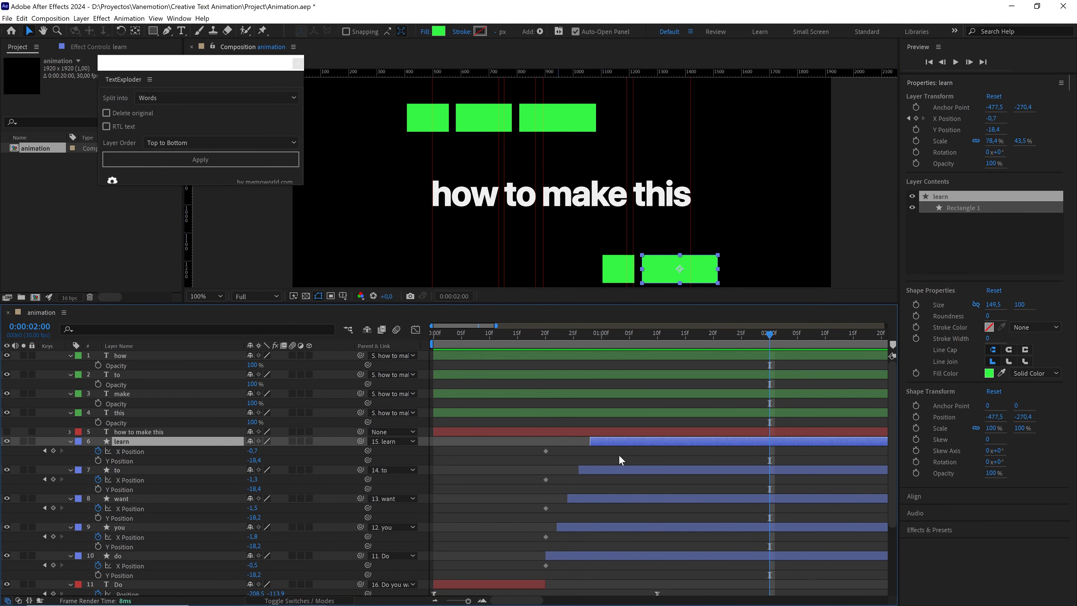
pyautogui.keyDown('shift'); pyautogui.click(580, 551); pyautogui.keyUp('shift')
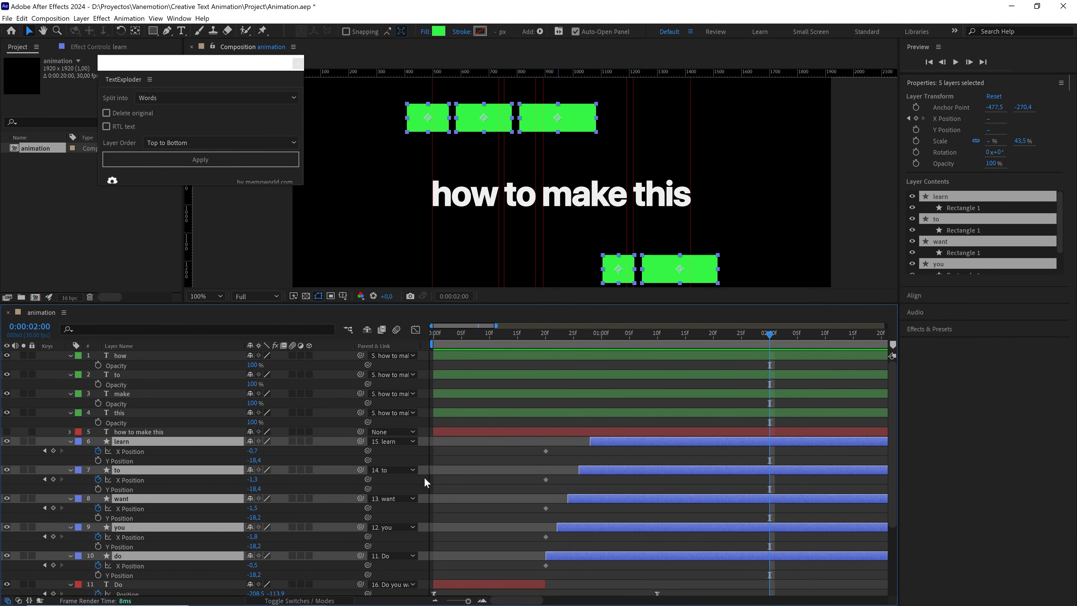
pyautogui.click(147, 329)
pyautogui.write('size')
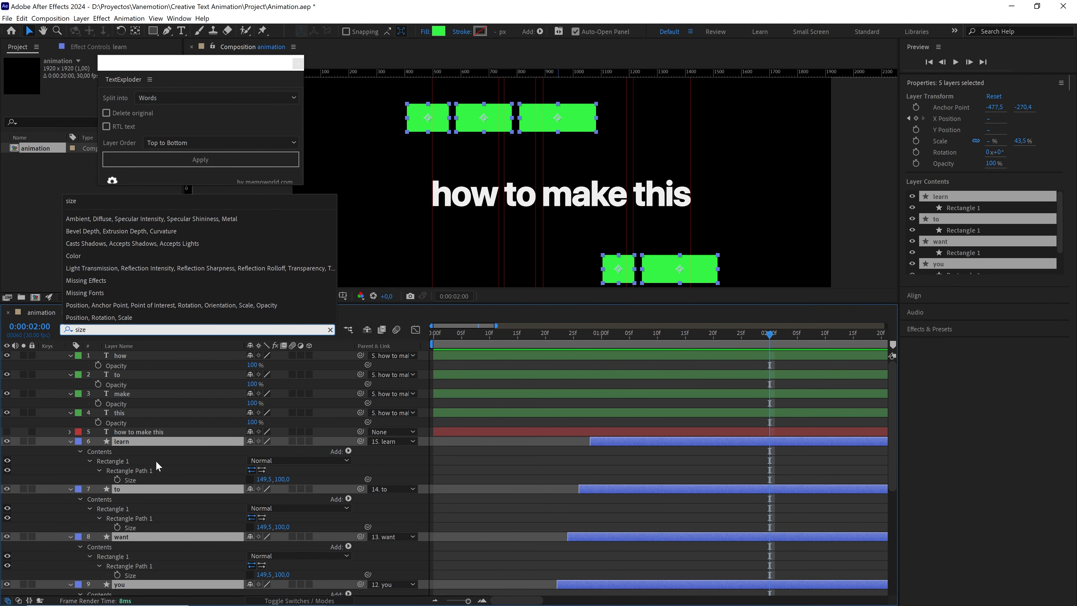
# Step: Add Size keyframes at 0:00:02:00 to the learn, to, want, you and do rectangles
pyautogui.click(117, 479)
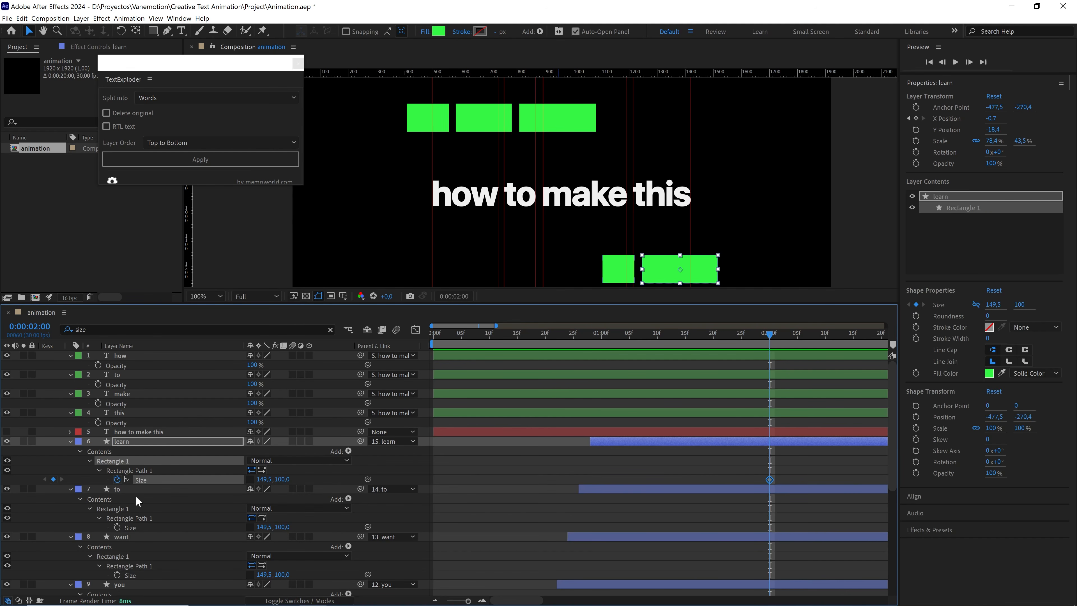
pyautogui.click(117, 527)
pyautogui.click(117, 575)
pyautogui.scroll(-3, 146, 552)
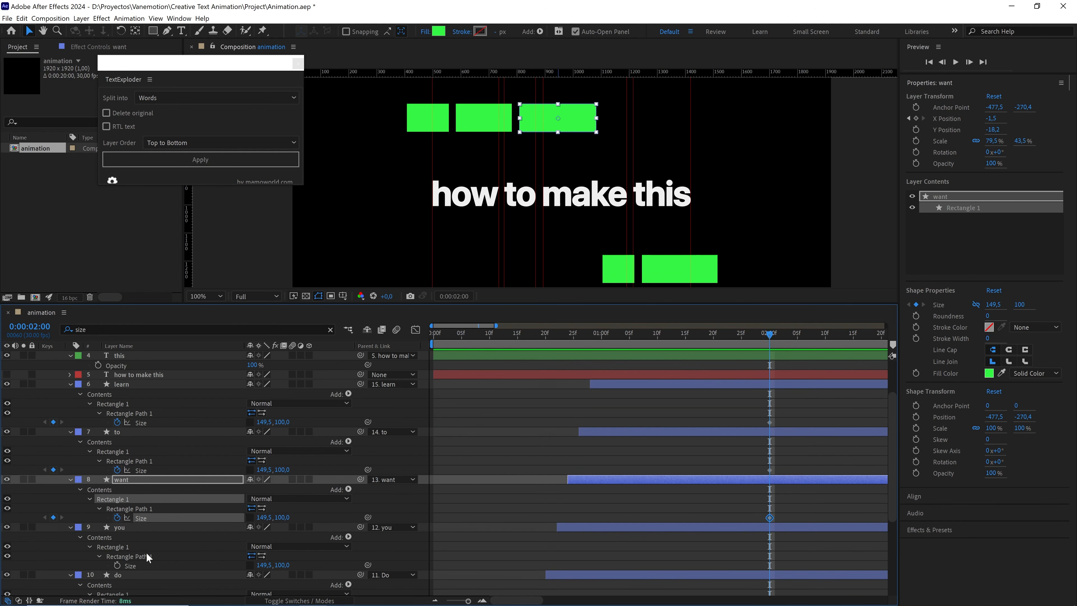
pyautogui.click(118, 565)
pyautogui.scroll(-1, 133, 559)
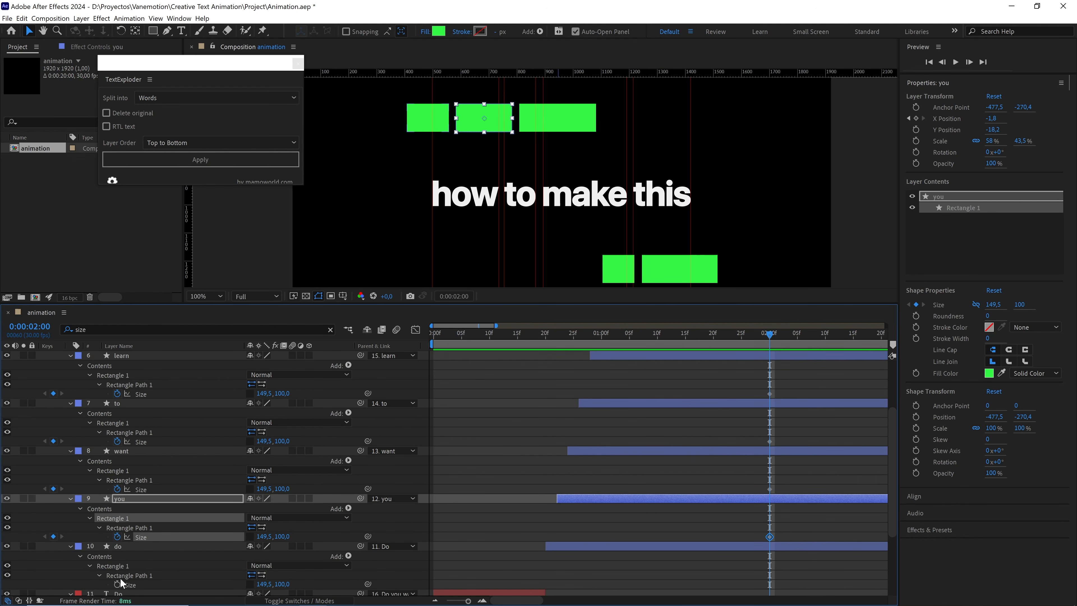
pyautogui.click(117, 584)
# Step: Reveal only the keyframed properties of the five rectangle layers and move their Size keyframes to frame 20
pyautogui.scroll(3, 140, 545)
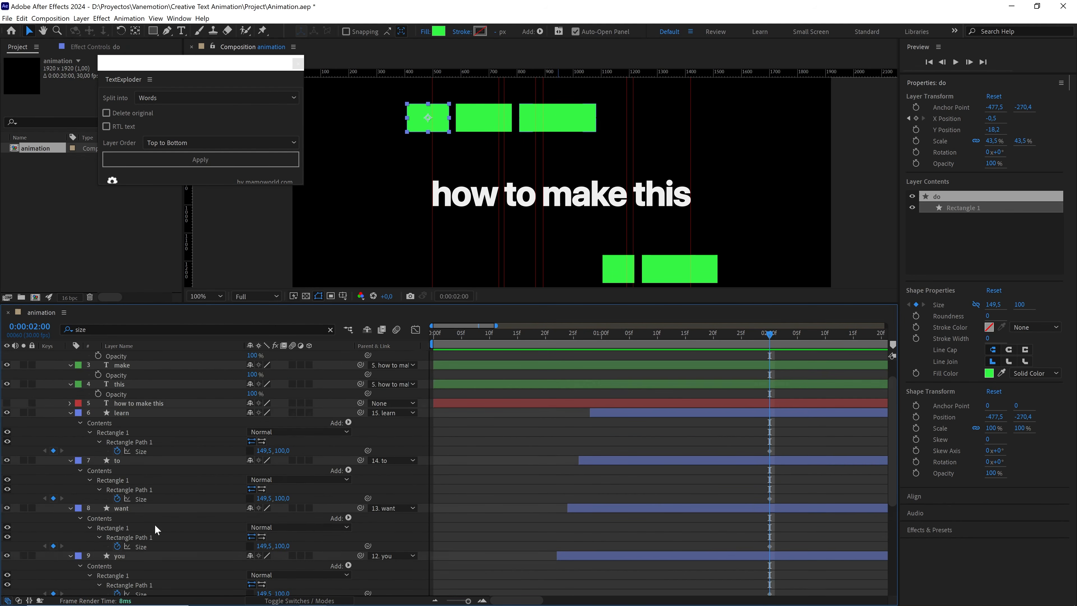
pyautogui.keyDown('shift'); pyautogui.click(127, 412); pyautogui.keyUp('shift')
pyautogui.press('u')
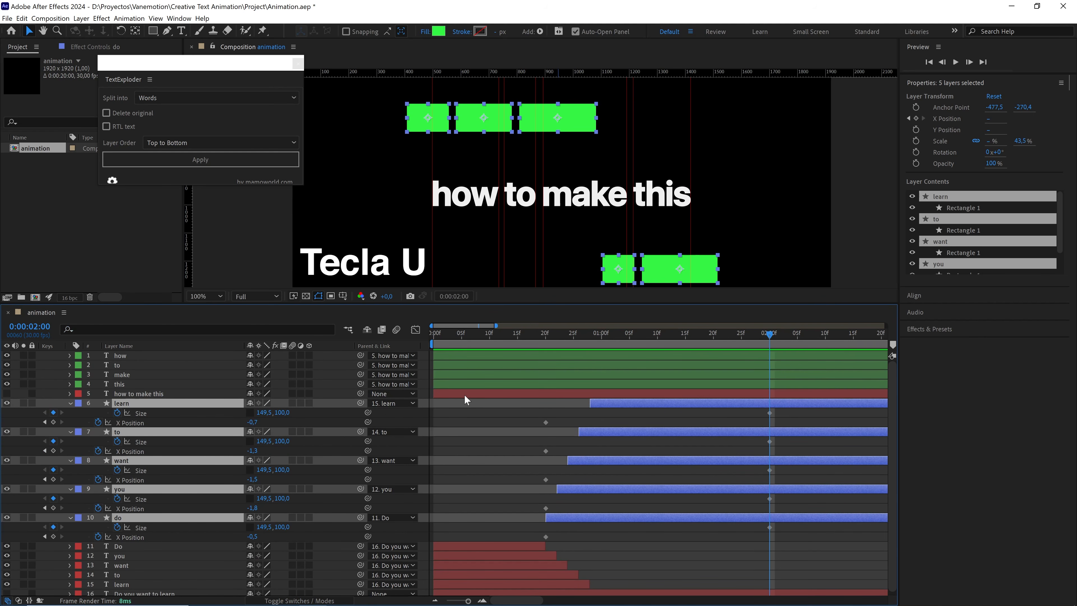
pyautogui.moveTo(781, 408); pyautogui.dragTo(548, 535)
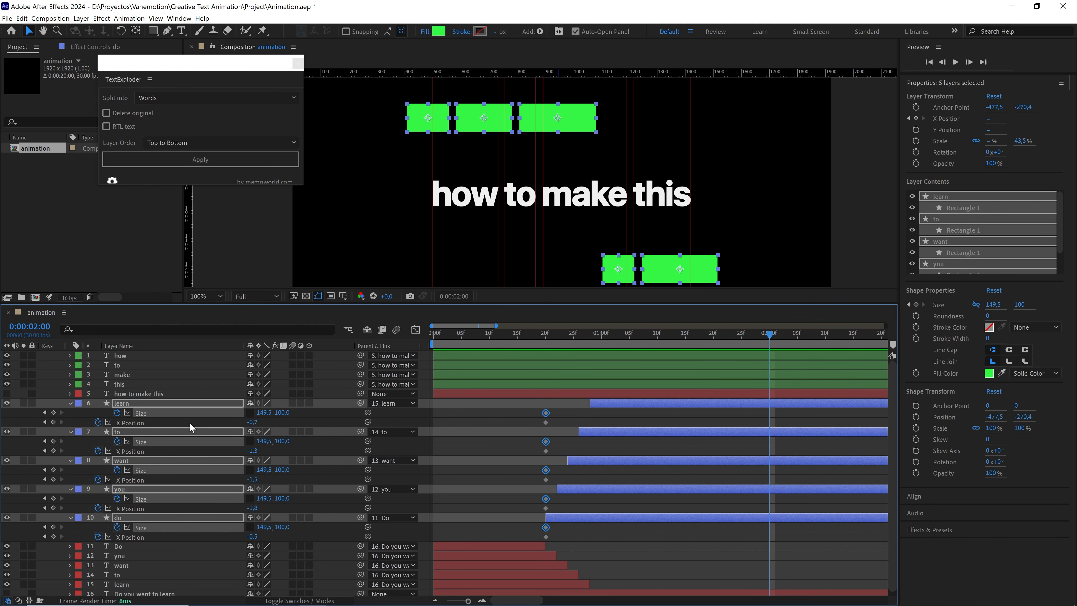
# Step: Label the five rectangles' Size keyframes Yellow
pyautogui.rightClick(544, 413)
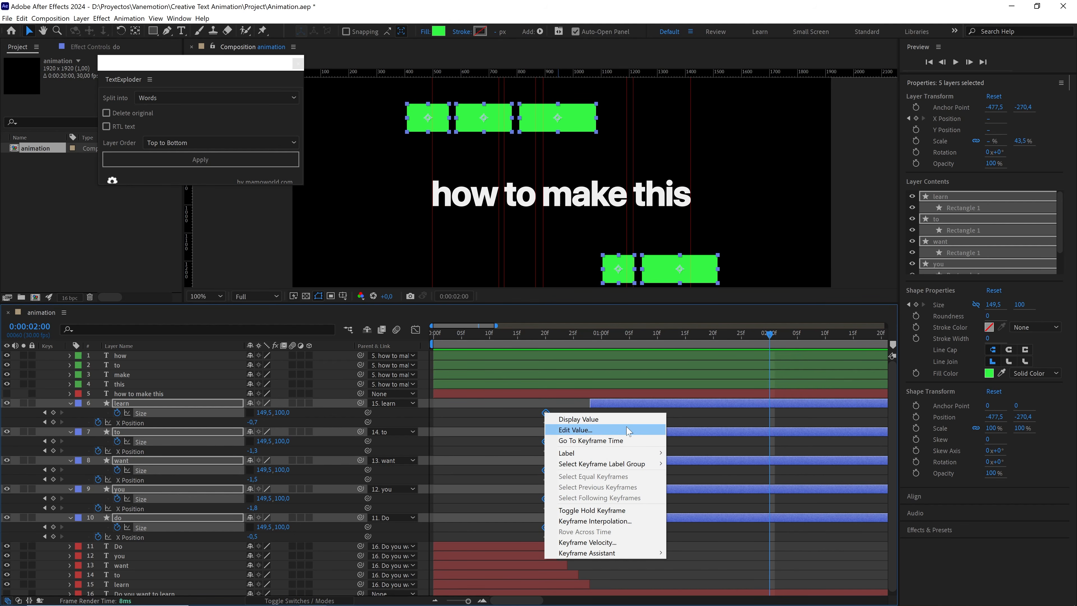
pyautogui.moveTo(652, 453)
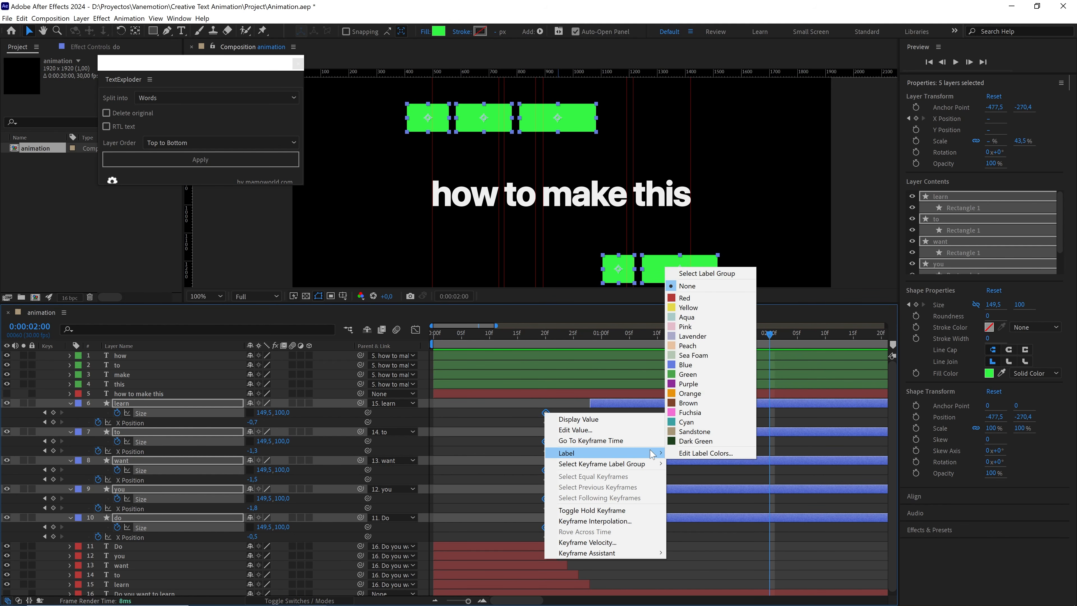
pyautogui.click(712, 308)
# Step: Place the current time on the keyframes at 0:00:00:20, deselect the layers, and advance 40 frames to 0:00:02:00
pyautogui.moveTo(649, 338); pyautogui.dragTo(546, 351)
pyautogui.click(592, 421)
pyautogui.press('space')
pyautogui.press('space')
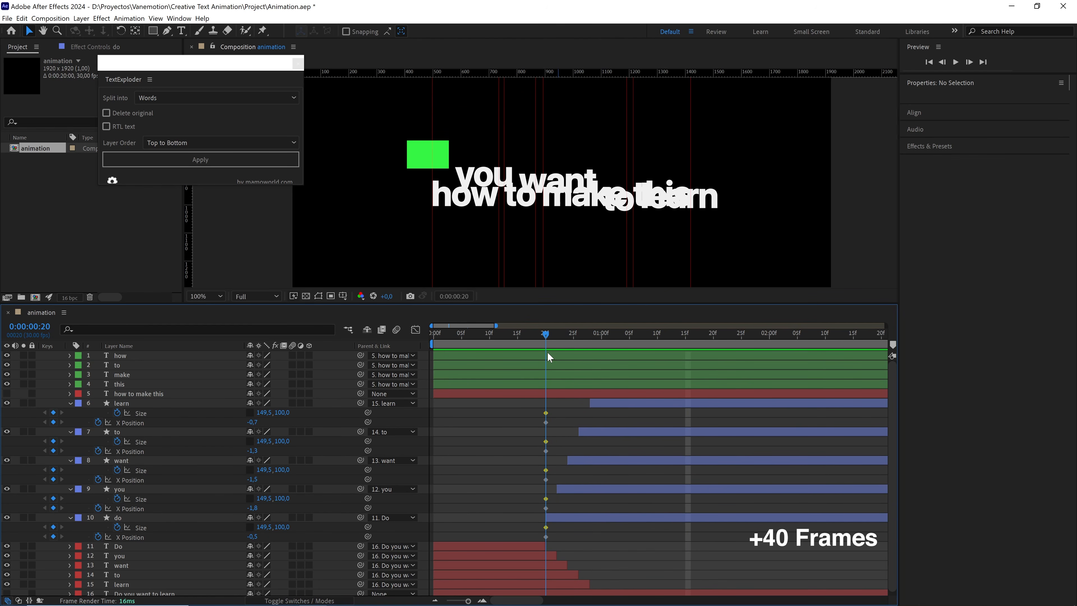
pyautogui.hotkey('shift', 'pagedown')
pyautogui.hotkey('shift', 'pagedown')
pyautogui.hotkey('shift', 'pagedown')
pyautogui.hotkey('shift', 'pagedown')
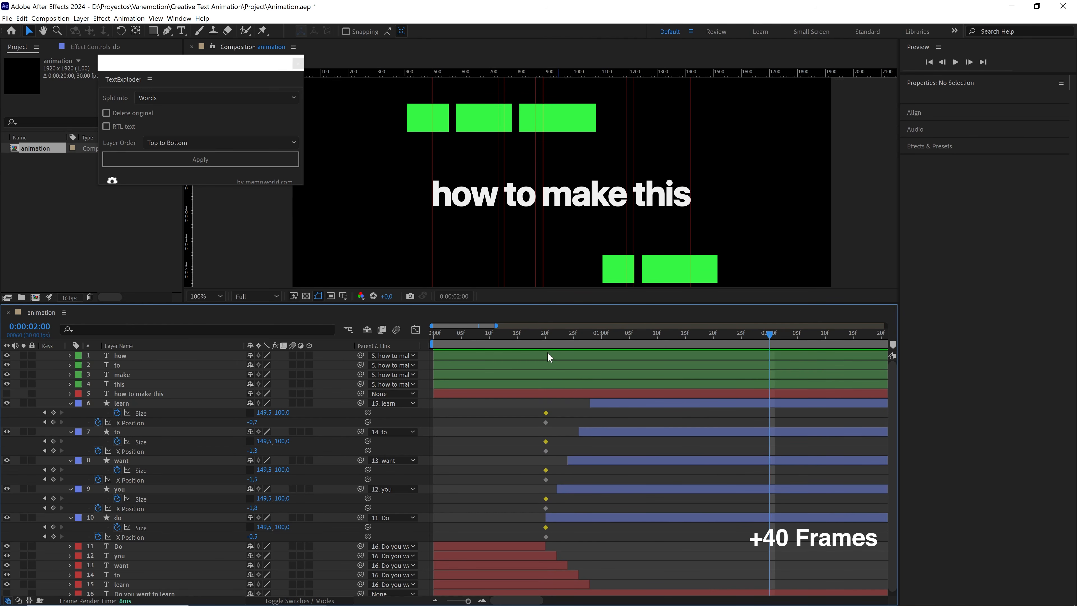
pyautogui.moveTo(561, 264)
pyautogui.mouseDown()
pyautogui.moveTo(548, 204)
pyautogui.moveTo(560, 255)
pyautogui.mouseUp()
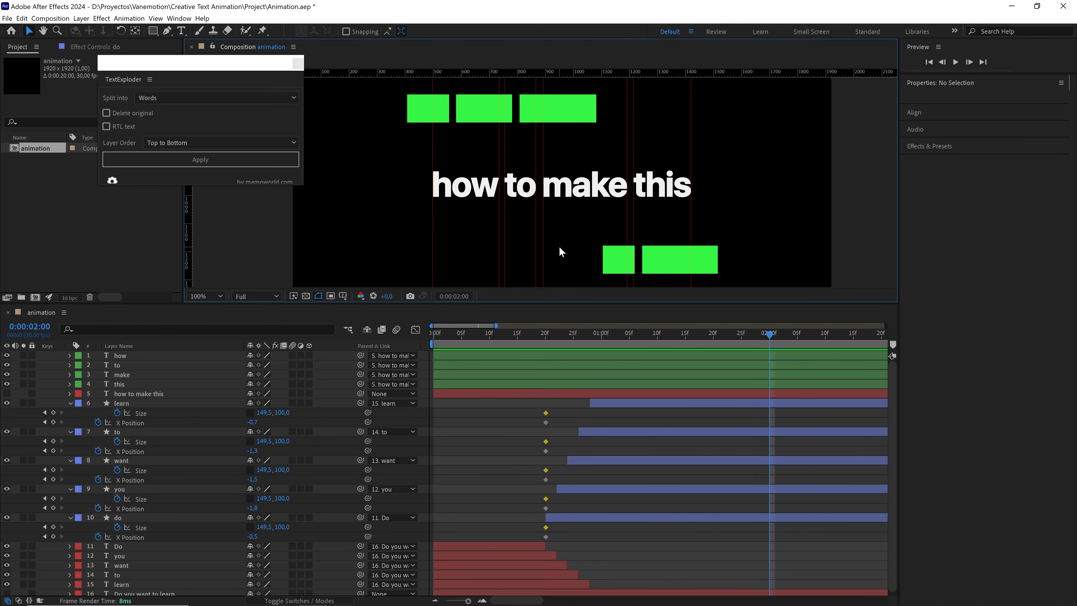
pyautogui.moveTo(551, 203); pyautogui.dragTo(539, 223)
pyautogui.click(562, 136)
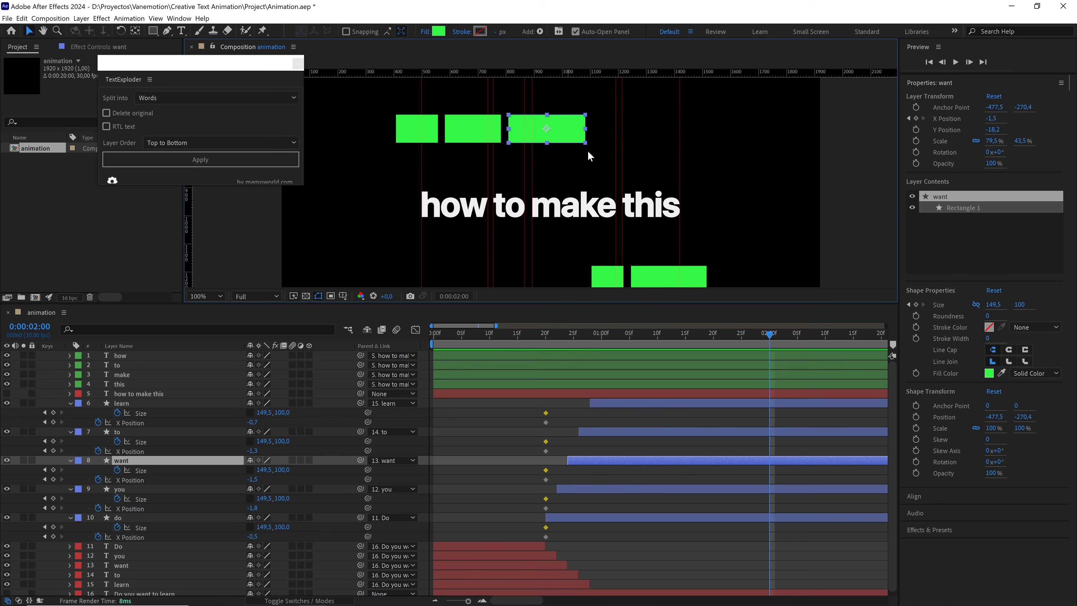
pyautogui.moveTo(612, 167); pyautogui.dragTo(573, 168)
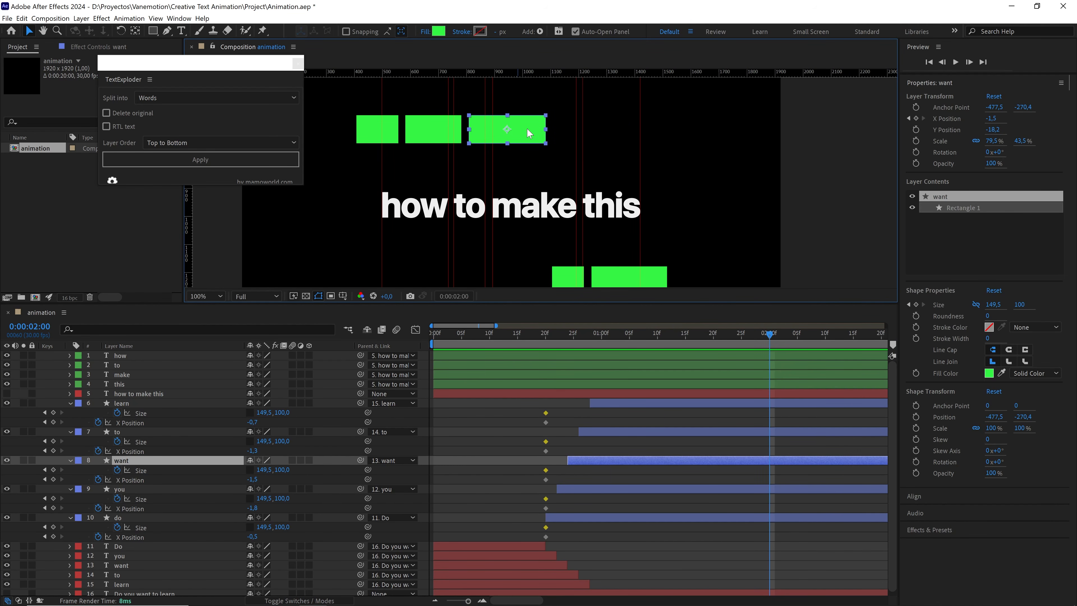
pyautogui.click(611, 211)
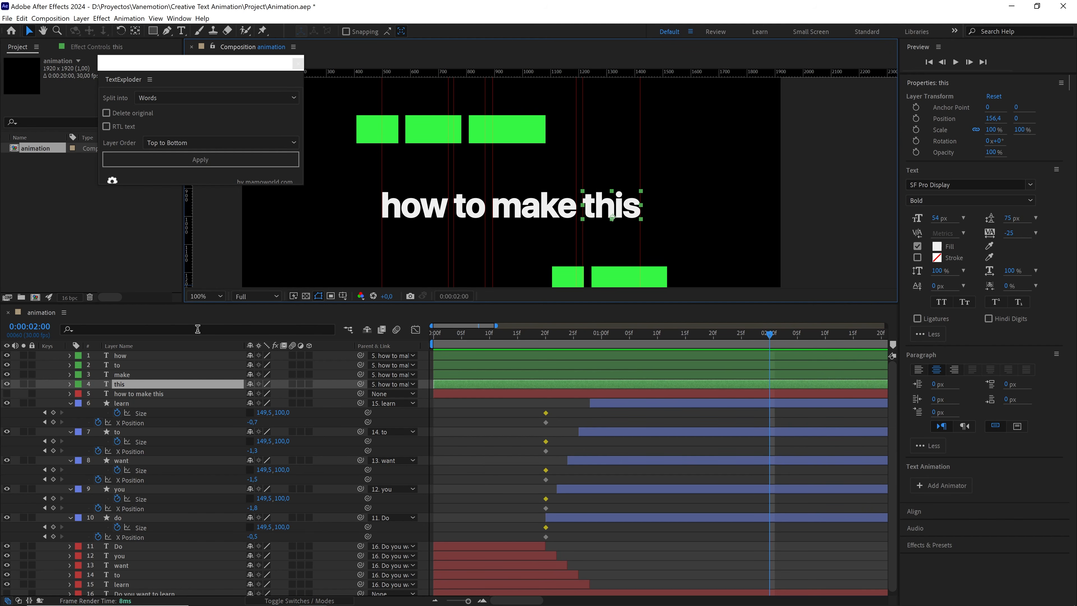
# Step: At 0:00:02:00, set the want rectangle's X Position to 159.5 and its Size width to 108.5 to align it with the word "this"
pyautogui.click(505, 142)
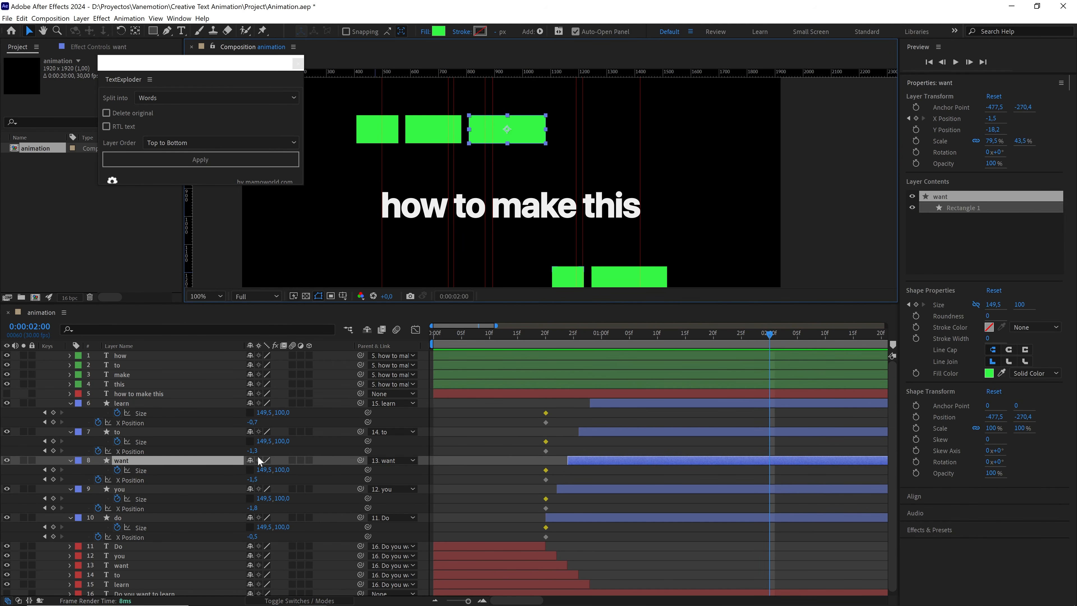
pyautogui.moveTo(253, 480); pyautogui.dragTo(335, 470)
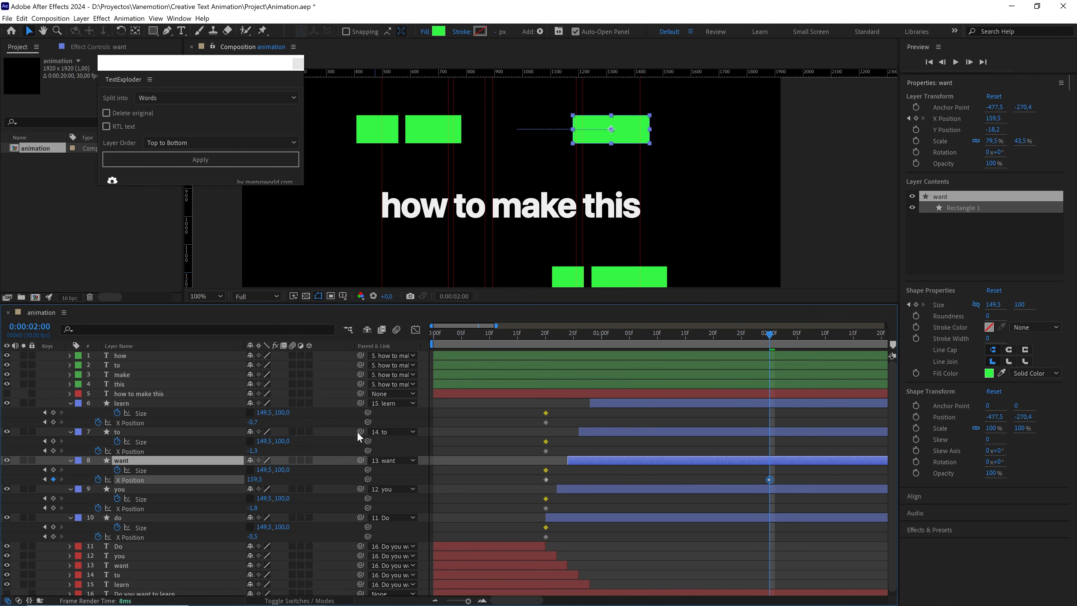
pyautogui.scroll(1, 578, 218)
pyautogui.moveTo(612, 183); pyautogui.dragTo(547, 215)
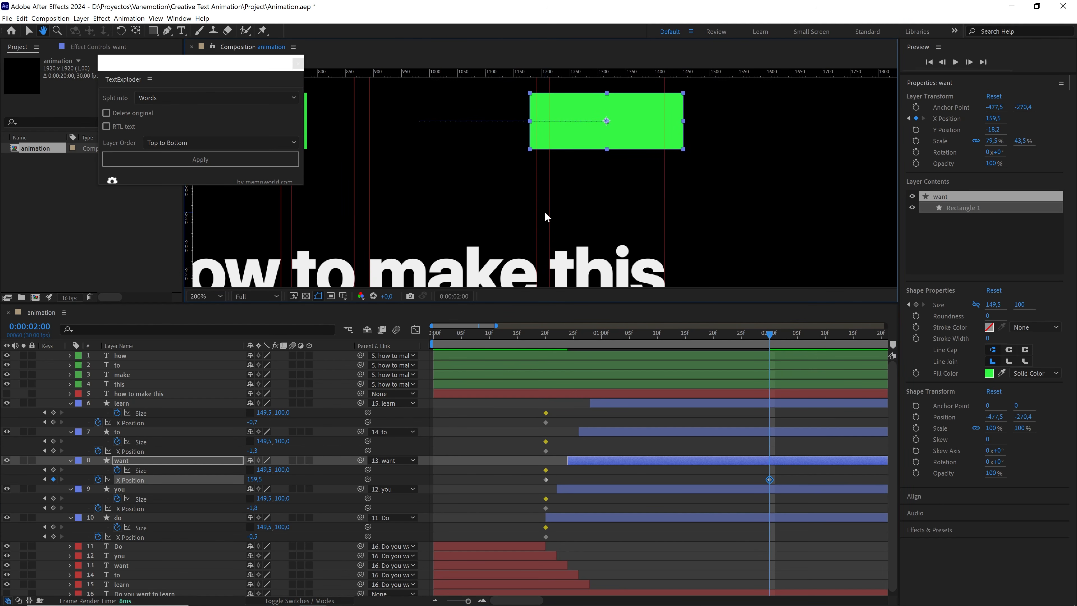
pyautogui.press('v')
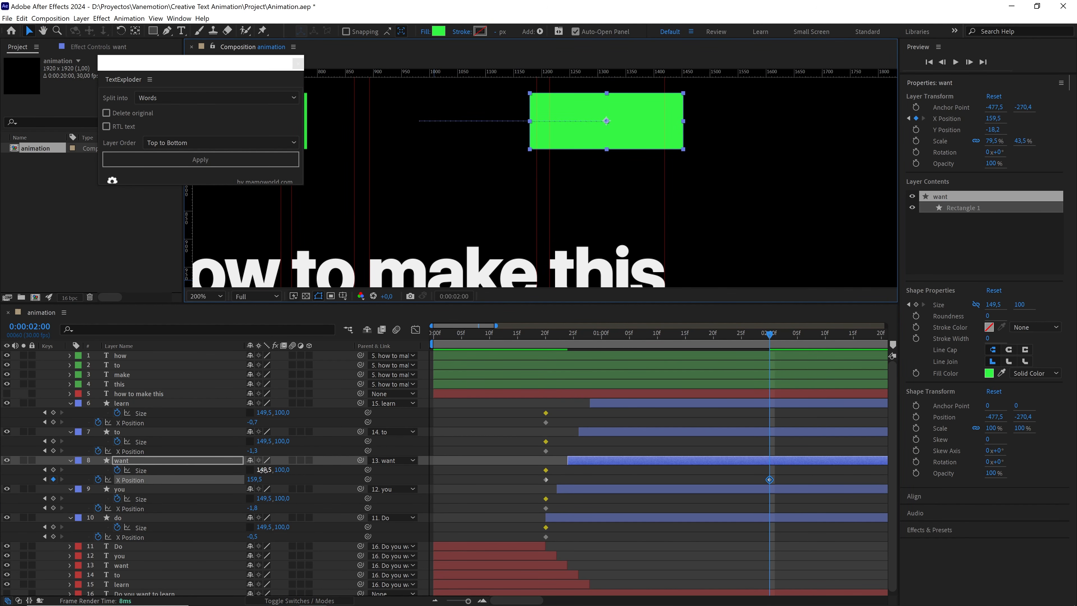
pyautogui.moveTo(263, 470); pyautogui.dragTo(239, 471)
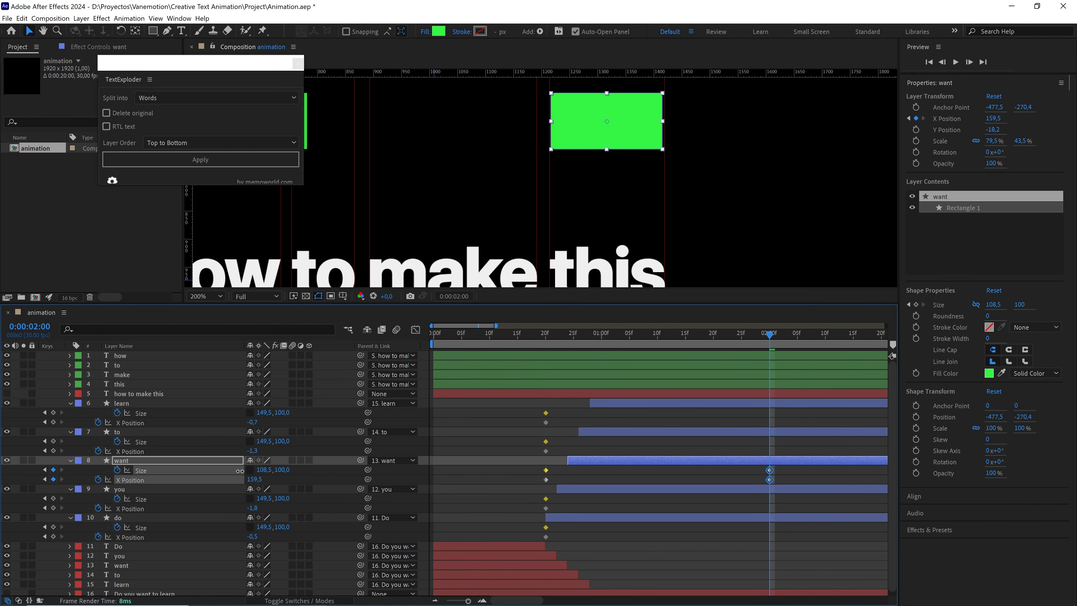
# Step: Fine-tune the want rectangle against the guides around "this" with Size width 112.5 and X Position 160.5
pyautogui.scroll(2, 642, 202)
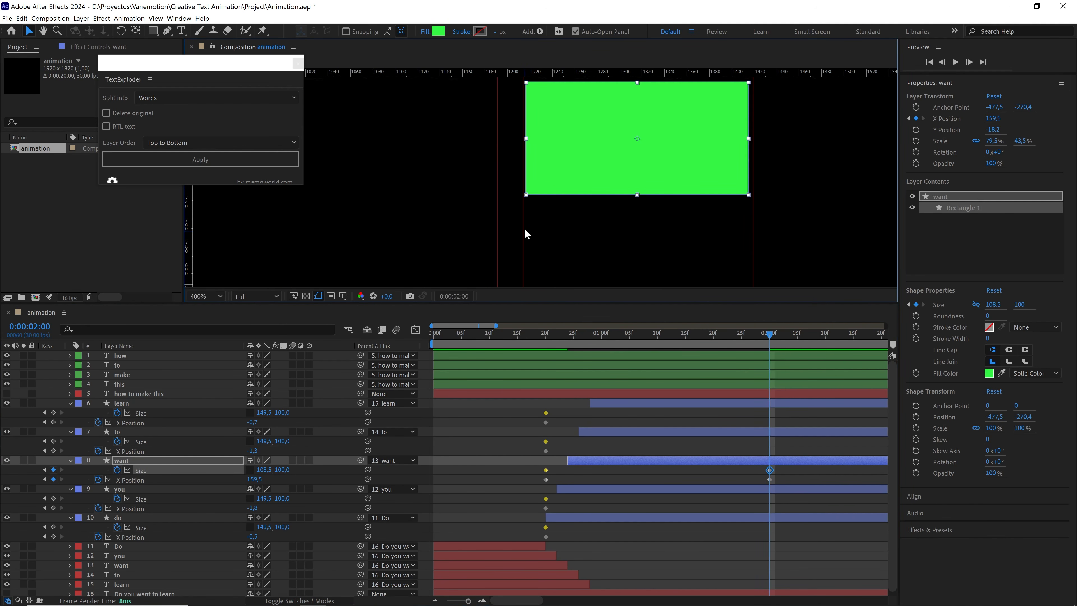
pyautogui.scroll(-1, 677, 236)
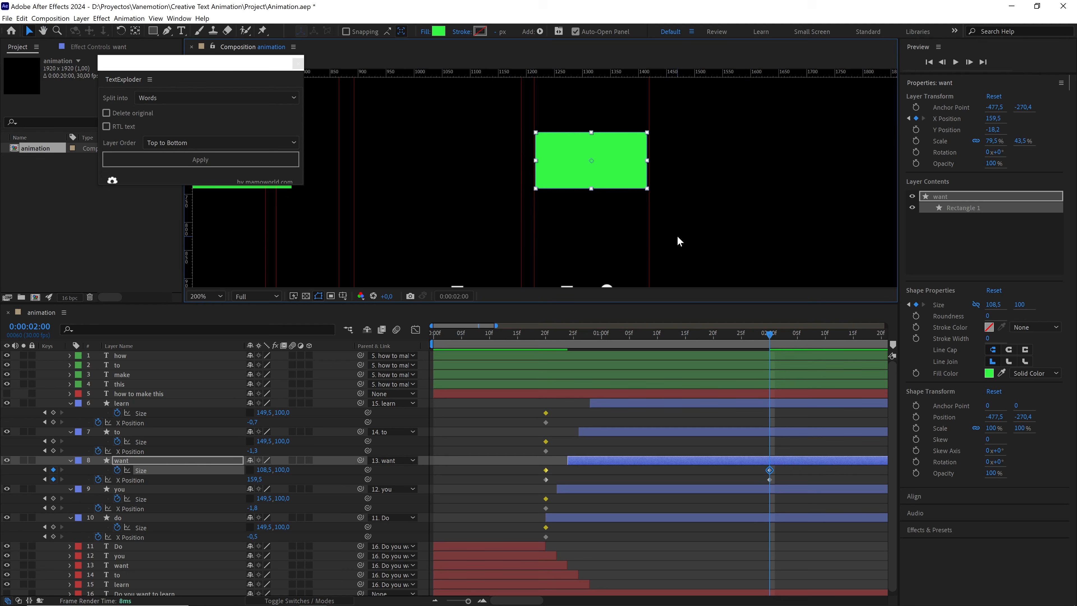
pyautogui.moveTo(616, 215); pyautogui.dragTo(622, 207)
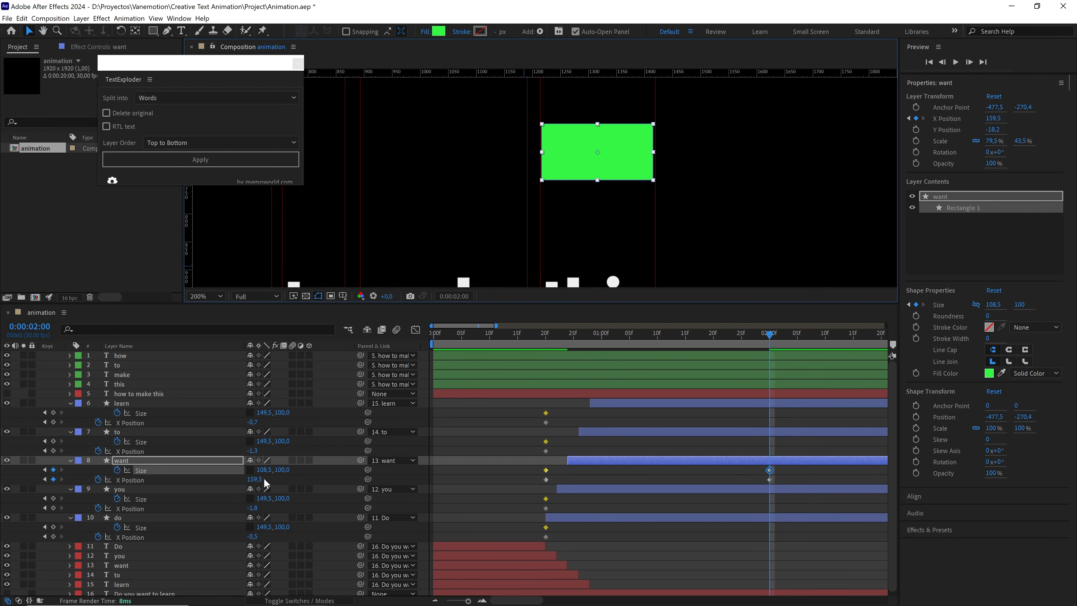
pyautogui.click(264, 470)
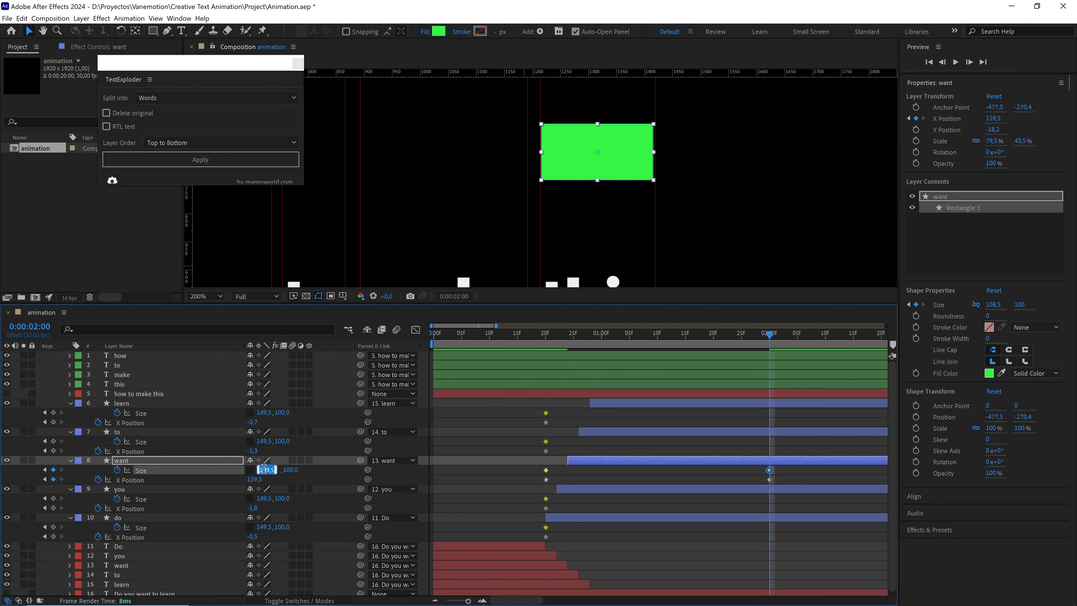
pyautogui.press('Up')
pyautogui.press('Up')
pyautogui.press('Up')
pyautogui.press('Up')
pyautogui.click(255, 477)
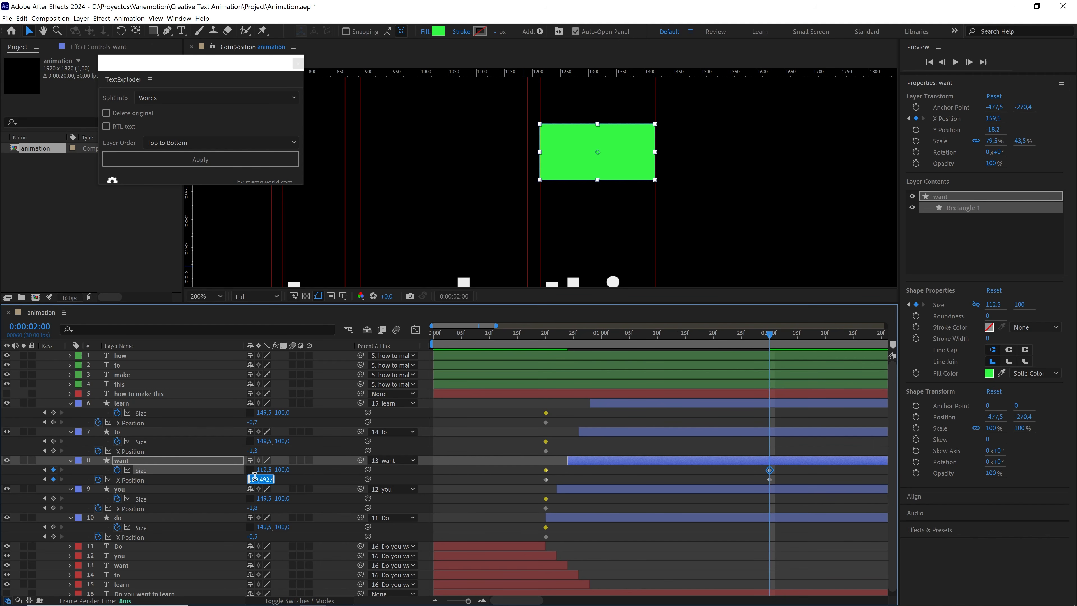
pyautogui.press('Up')
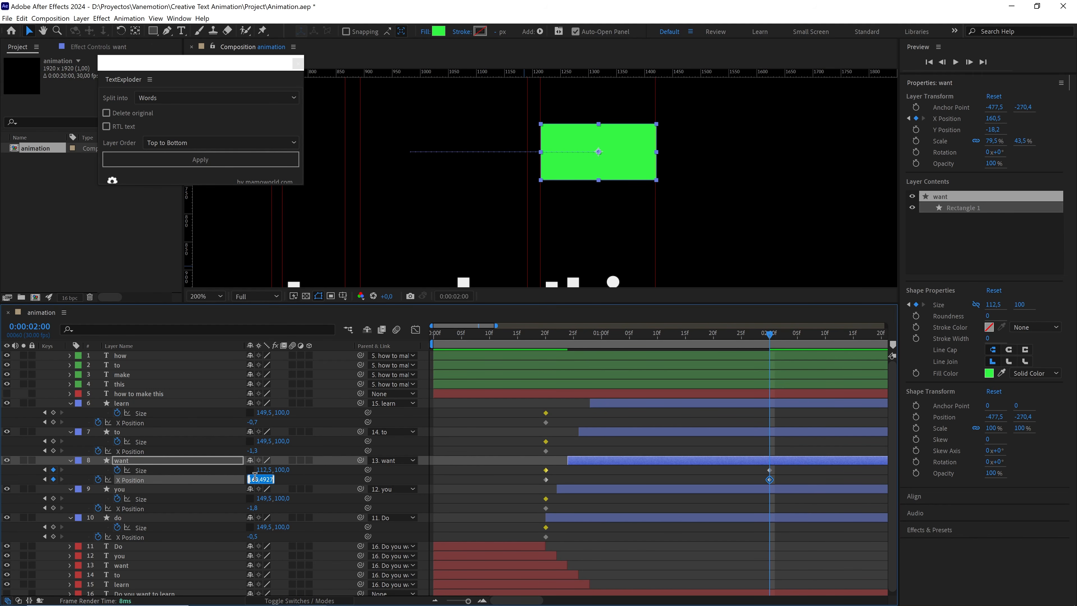
pyautogui.click(321, 478)
# Step: Set the you rectangle's X Position to 160.2 and collapse its Size width to 0 at 0:00:02:00
pyautogui.scroll(-1, 592, 233)
pyautogui.moveTo(558, 210); pyautogui.dragTo(597, 185)
pyautogui.press('v')
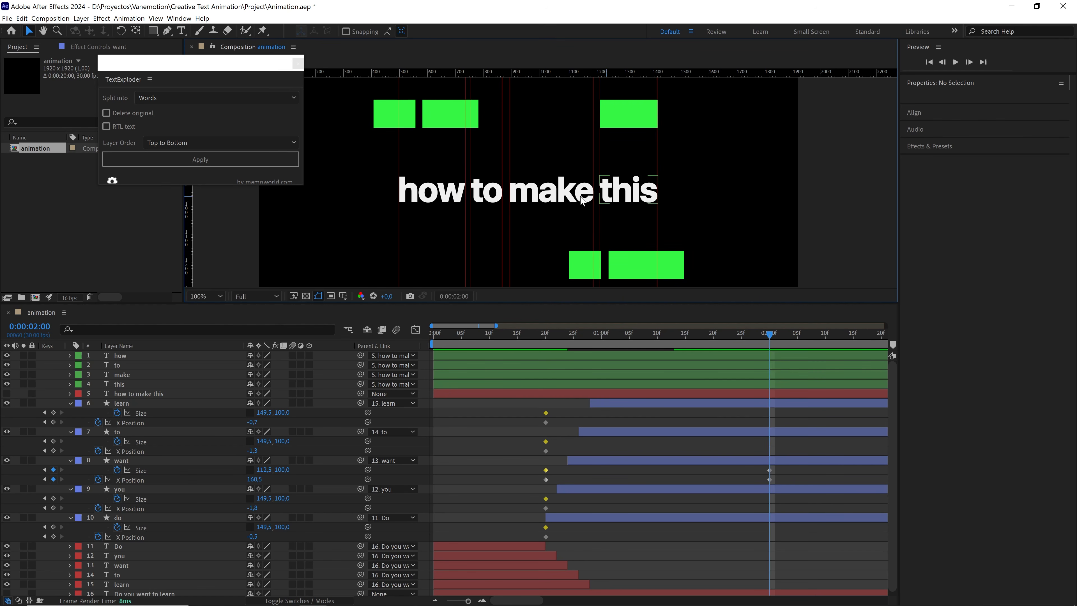
pyautogui.click(443, 117)
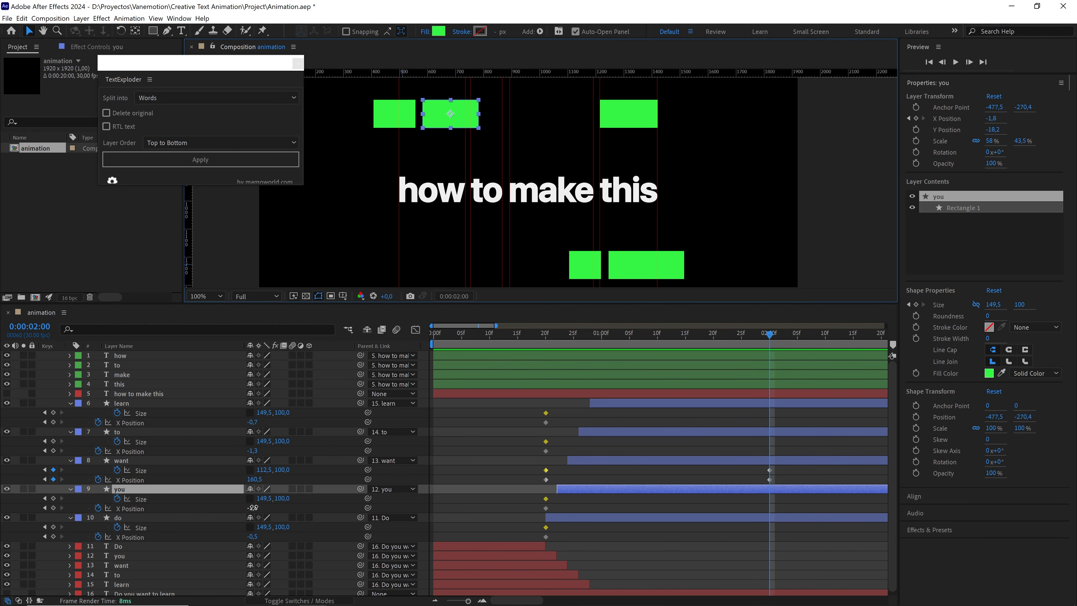
pyautogui.moveTo(253, 508); pyautogui.dragTo(333, 495)
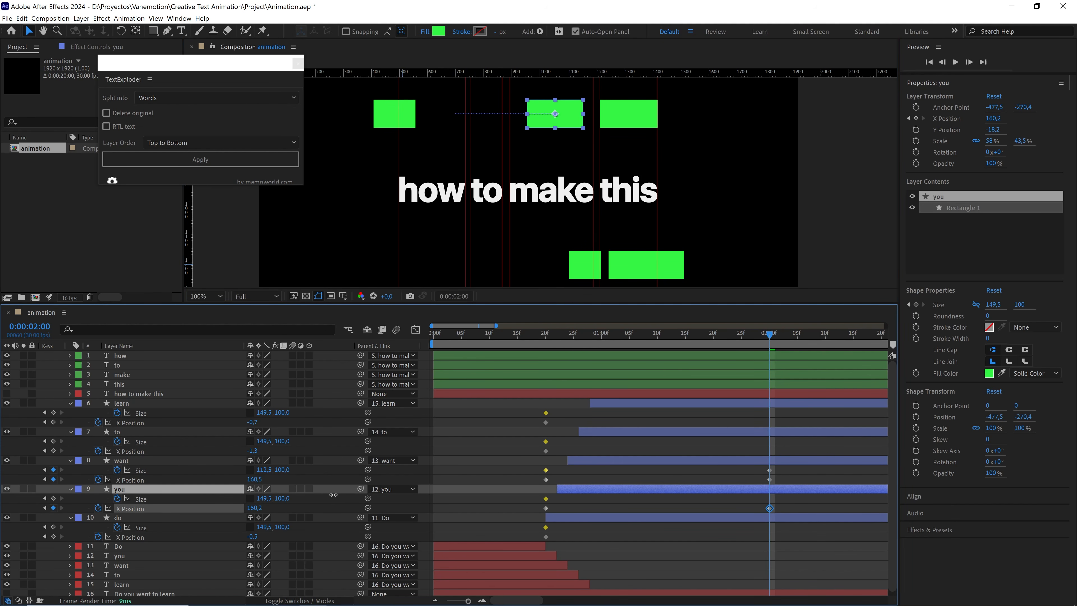
pyautogui.moveTo(263, 498); pyautogui.dragTo(263, 500)
pyautogui.click(263, 499)
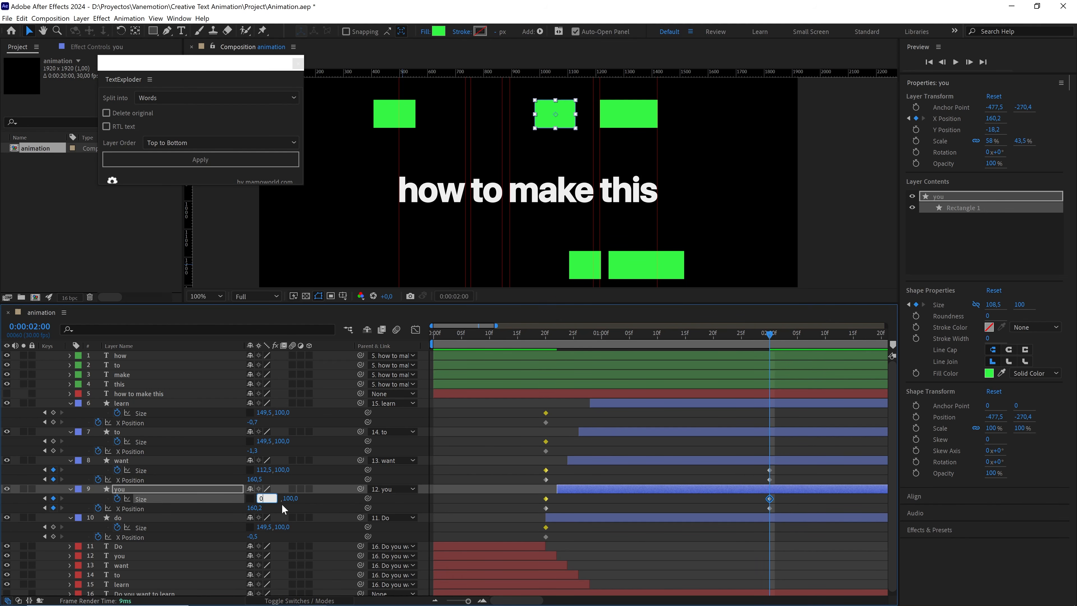
pyautogui.click(323, 499)
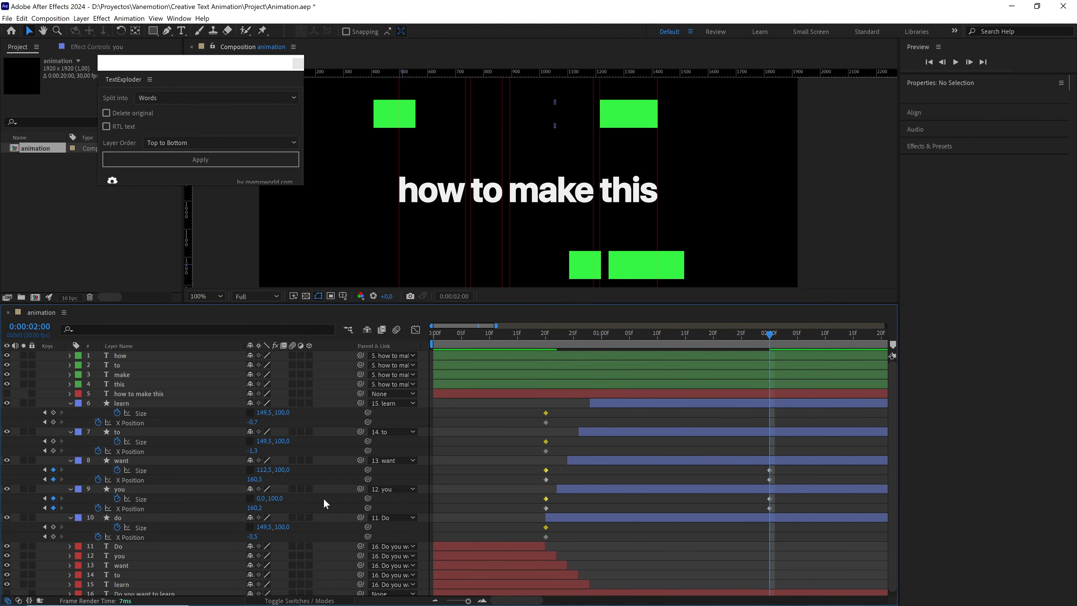
# Step: Fit the do rectangle to the word "to" of the second phrase with X Position 142.5 and Size width 112.5
pyautogui.click(409, 124)
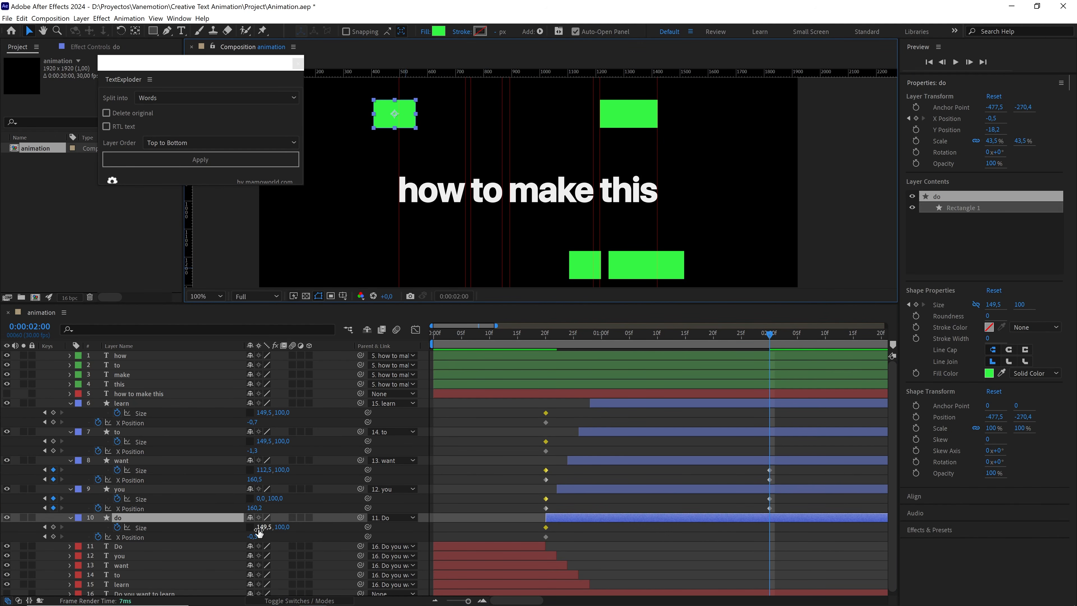
pyautogui.moveTo(253, 537); pyautogui.dragTo(322, 525)
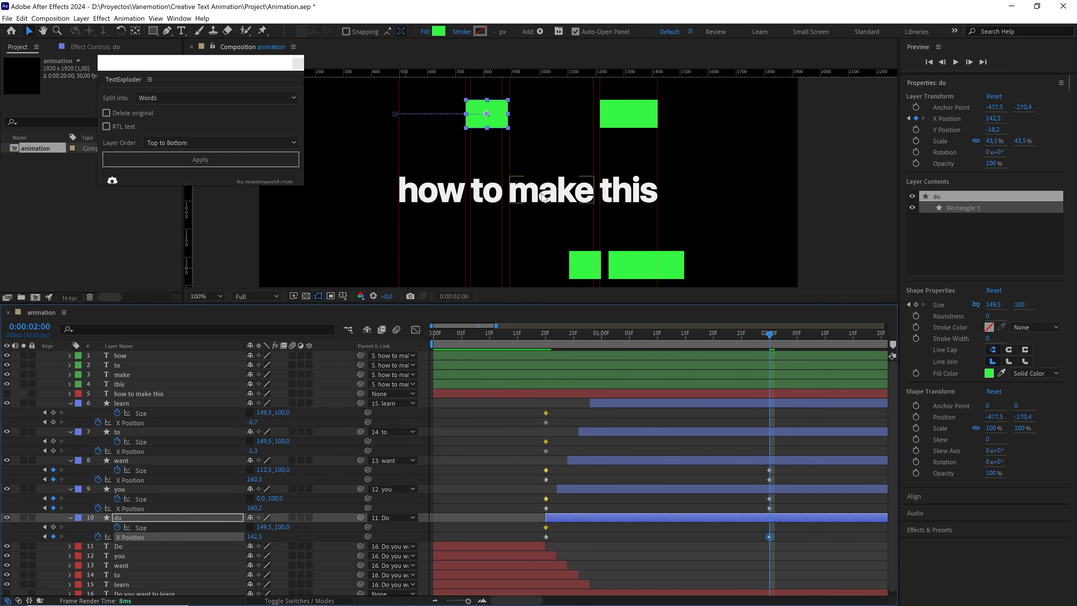
pyautogui.scroll(1, 512, 161)
pyautogui.moveTo(512, 161)
pyautogui.mouseDown()
pyautogui.moveTo(503, 173)
pyautogui.moveTo(581, 203)
pyautogui.mouseUp()
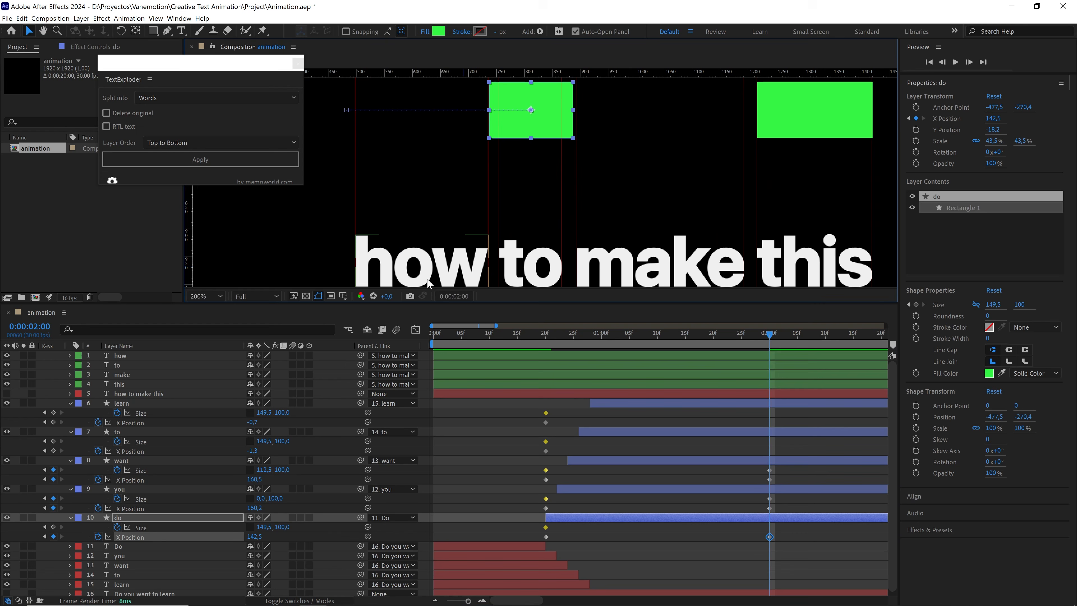
pyautogui.press('v')
pyautogui.moveTo(265, 526); pyautogui.dragTo(244, 526)
# Step: Set the to rectangle's X Position to -238.3 and its Size width to 316.5 to place it under "how"
pyautogui.scroll(-1, 545, 184)
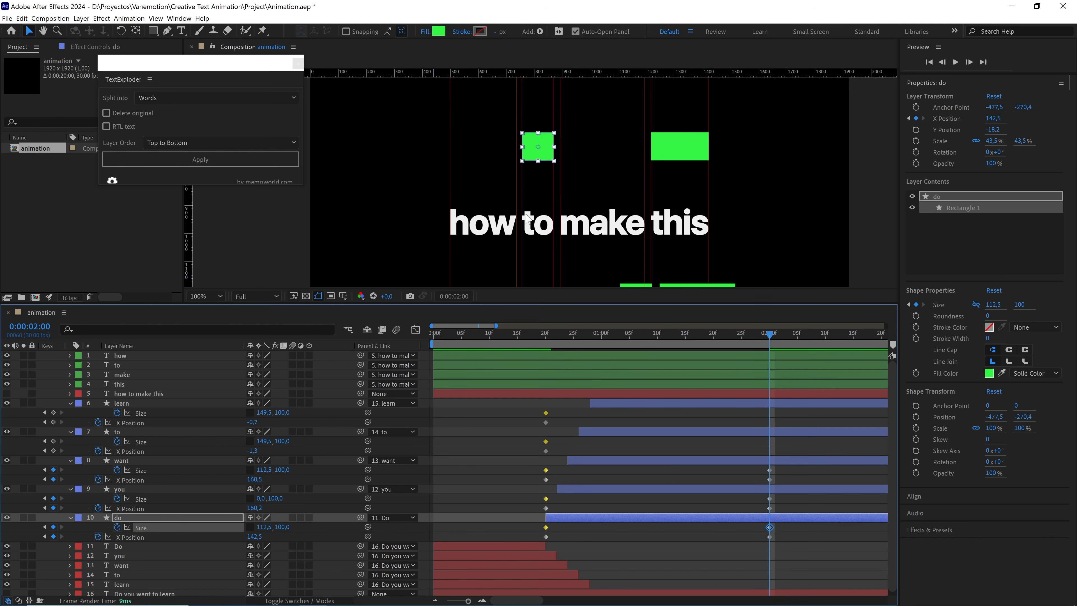
pyautogui.moveTo(559, 229)
pyautogui.mouseDown()
pyautogui.moveTo(536, 182)
pyautogui.moveTo(569, 197)
pyautogui.moveTo(572, 212)
pyautogui.mouseUp()
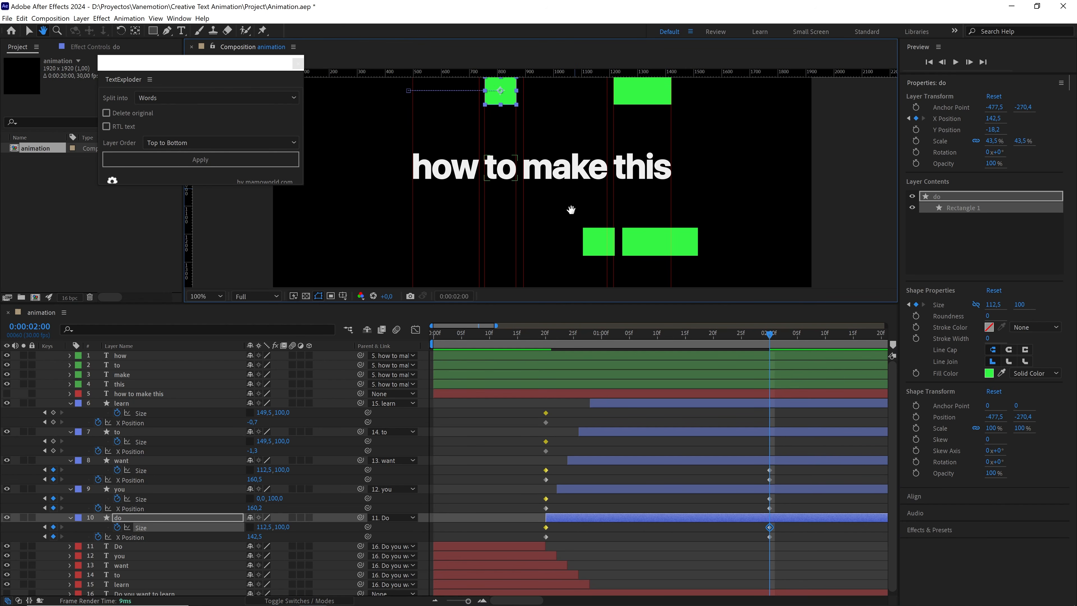
pyautogui.press('v')
pyautogui.click(615, 249)
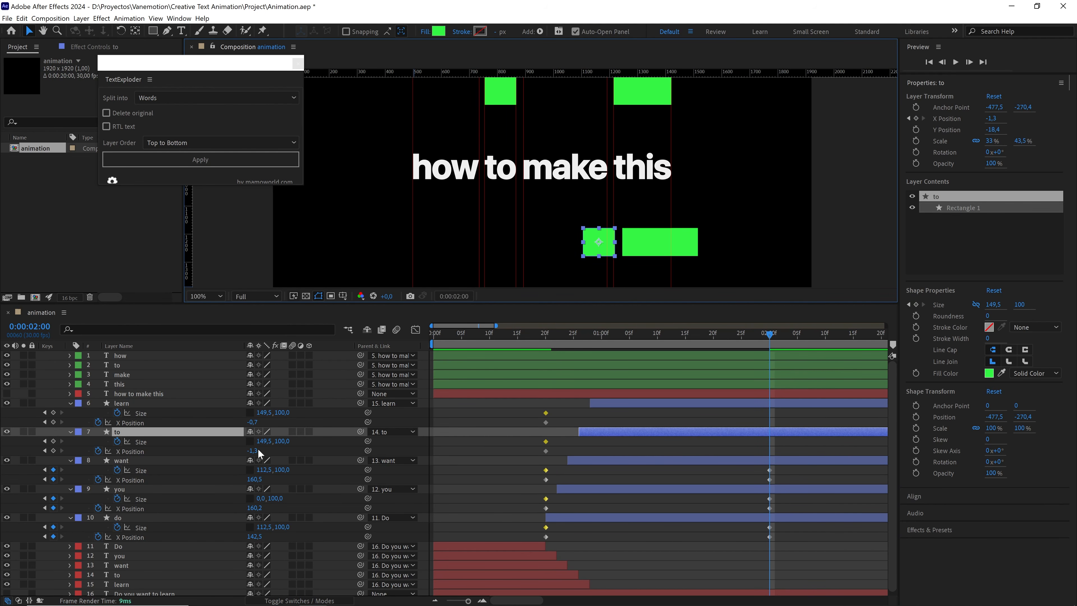
pyautogui.moveTo(257, 451); pyautogui.dragTo(293, 461)
pyautogui.moveTo(269, 443); pyautogui.dragTo(356, 439)
# Step: Fit the learn rectangle to the guides around "make" with Size width 165.5 and X Position -147.7
pyautogui.click(662, 249)
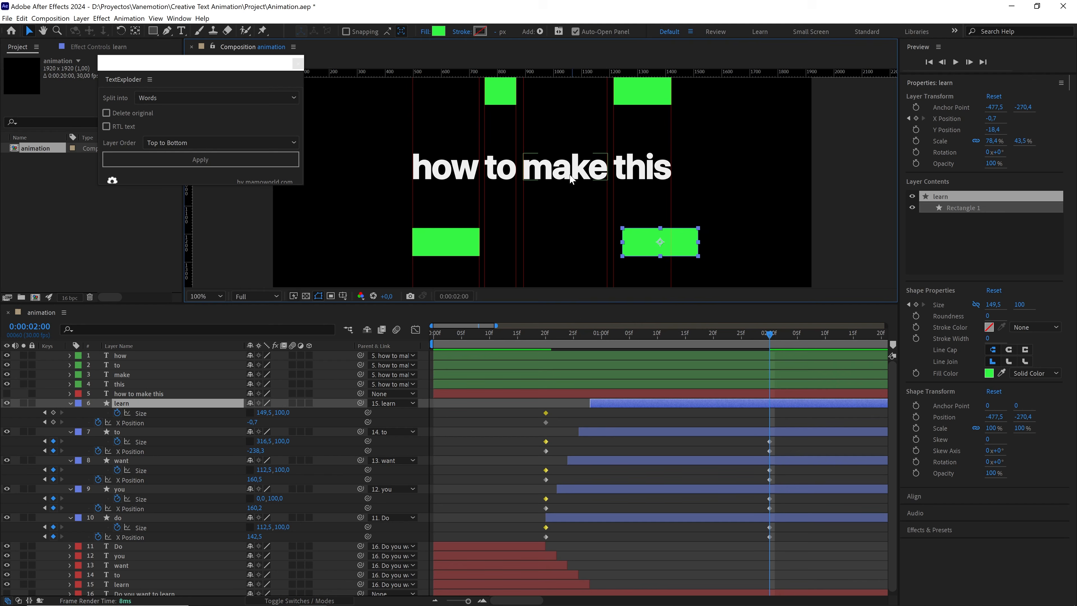
pyautogui.moveTo(255, 423); pyautogui.dragTo(177, 428)
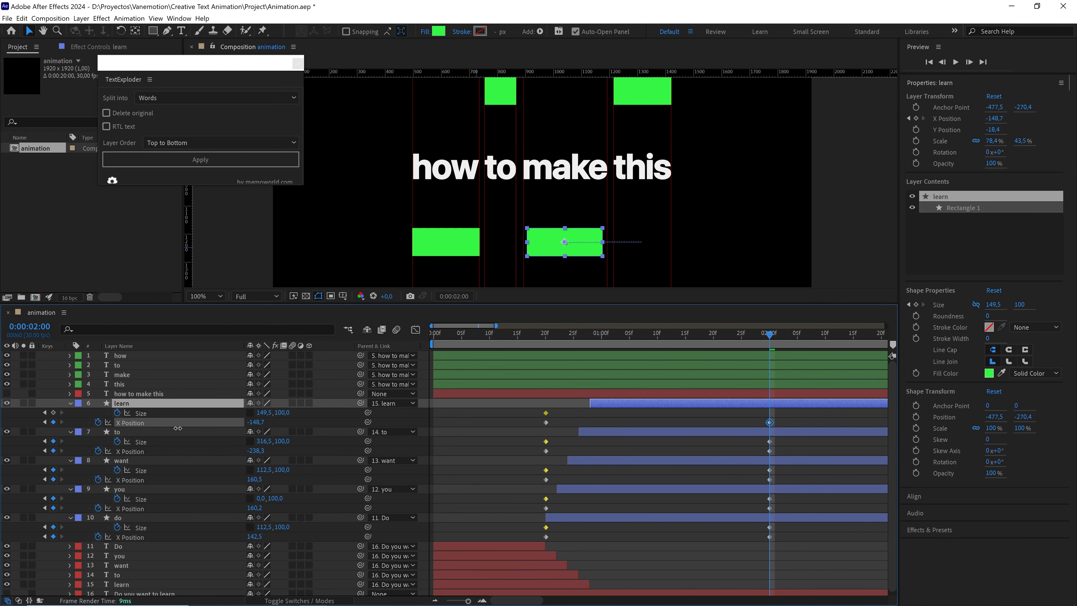
pyautogui.moveTo(265, 412); pyautogui.dragTo(272, 412)
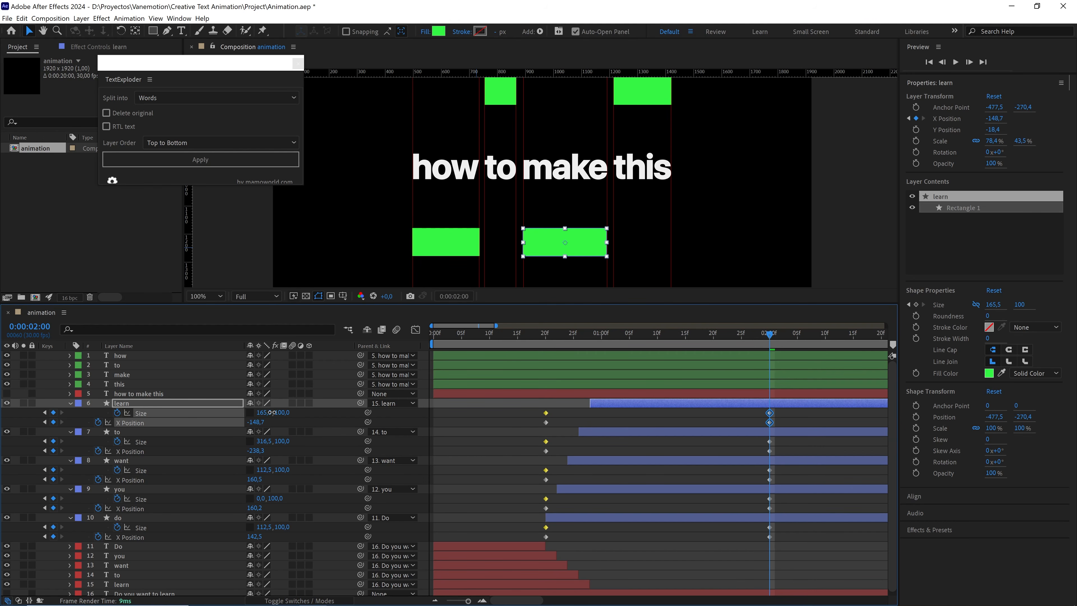
pyautogui.click(260, 420)
pyautogui.press('Up')
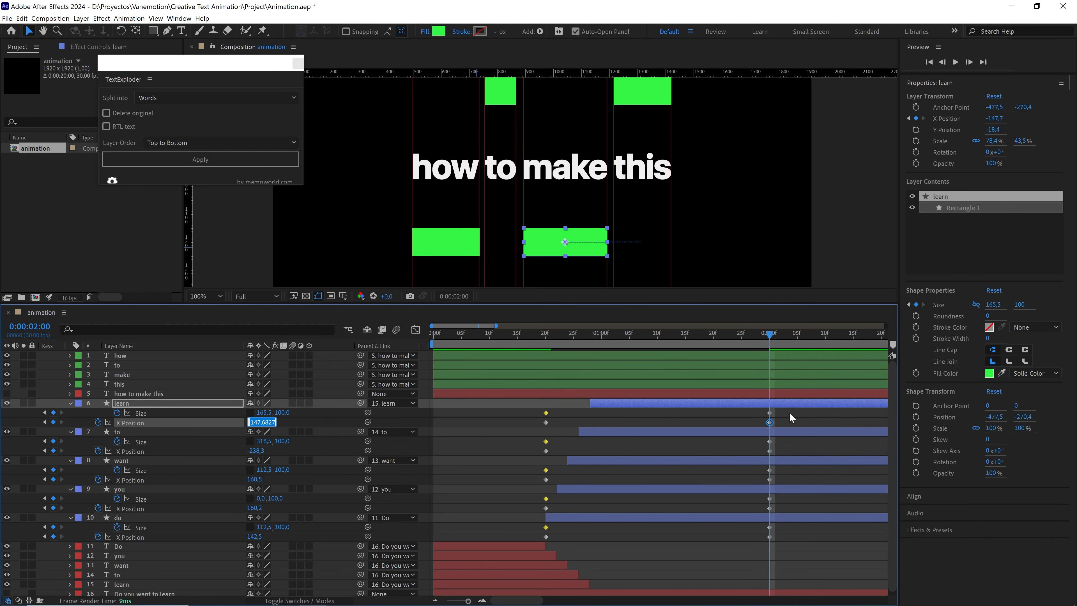
# Step: Apply Easy Ease to all Size and X Position keyframes of the five rectangle layers and deselect them
pyautogui.moveTo(790, 414); pyautogui.dragTo(536, 540)
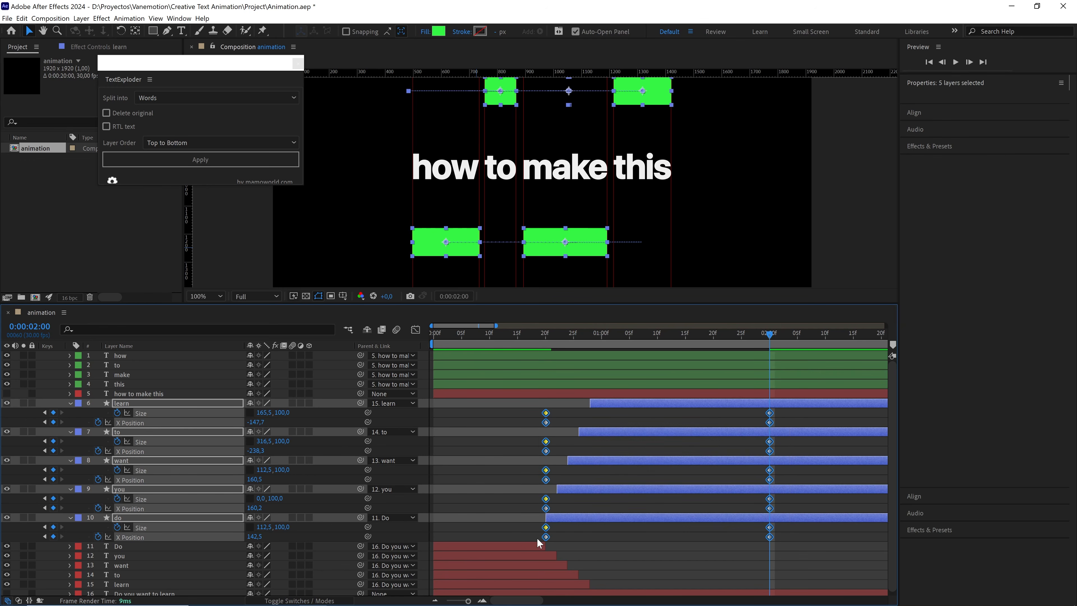
pyautogui.press('F9')
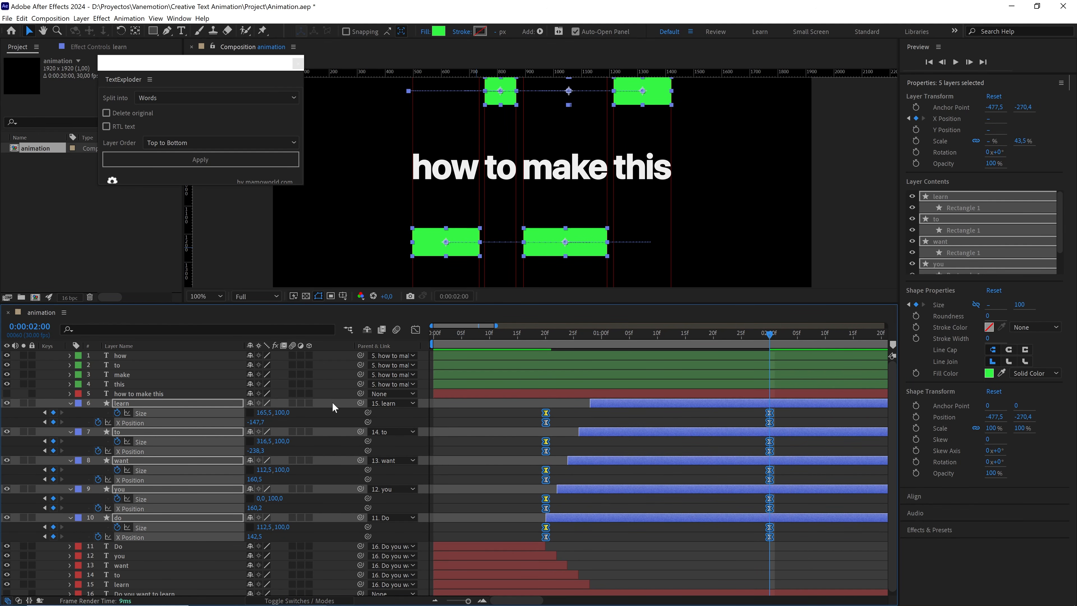
pyautogui.click(297, 417)
# Step: Set the keyframe velocity of all five rectangles' Size keyframes to 90% influence for both incoming and outgoing
pyautogui.click(151, 415)
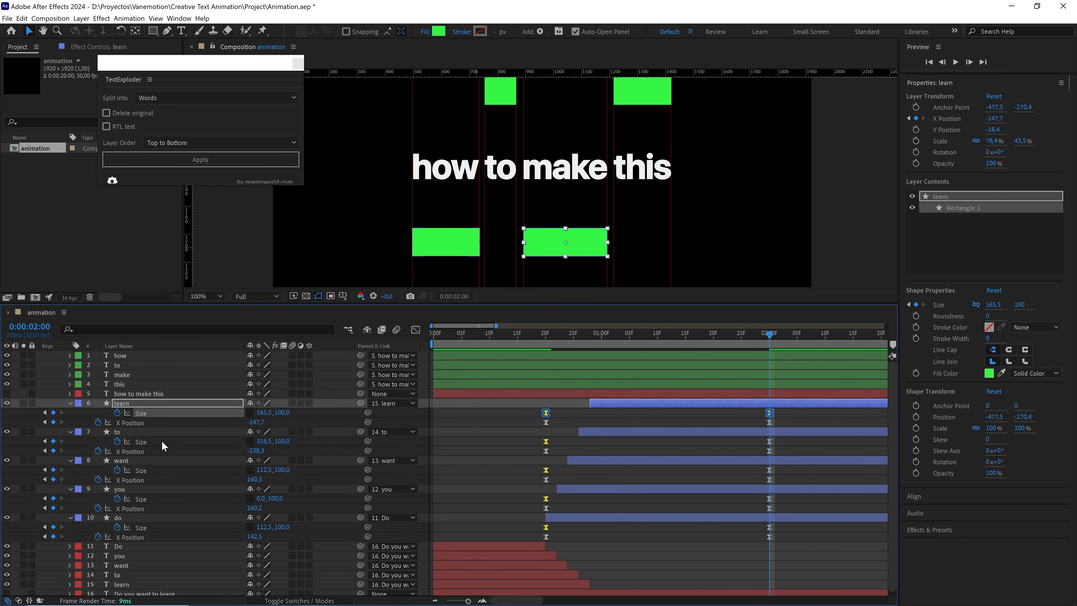
pyautogui.keyDown('ctrl'); pyautogui.click(145, 442); pyautogui.keyUp('ctrl')
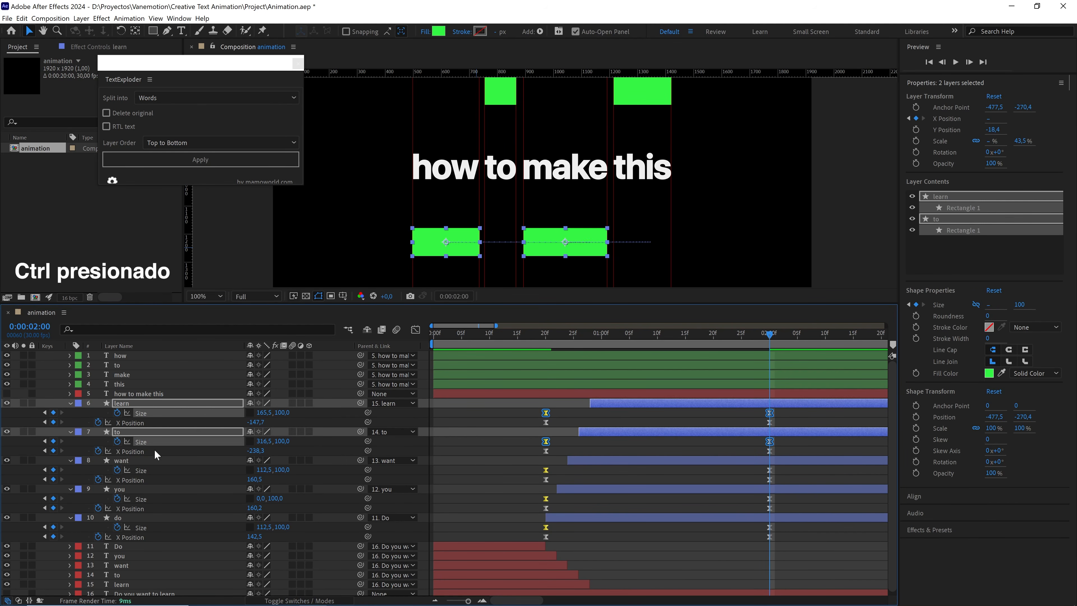
pyautogui.keyDown('ctrl'); pyautogui.click(145, 470); pyautogui.keyUp('ctrl')
pyautogui.keyDown('ctrl'); pyautogui.click(143, 499); pyautogui.keyUp('ctrl')
pyautogui.keyDown('ctrl'); pyautogui.click(146, 527); pyautogui.keyUp('ctrl')
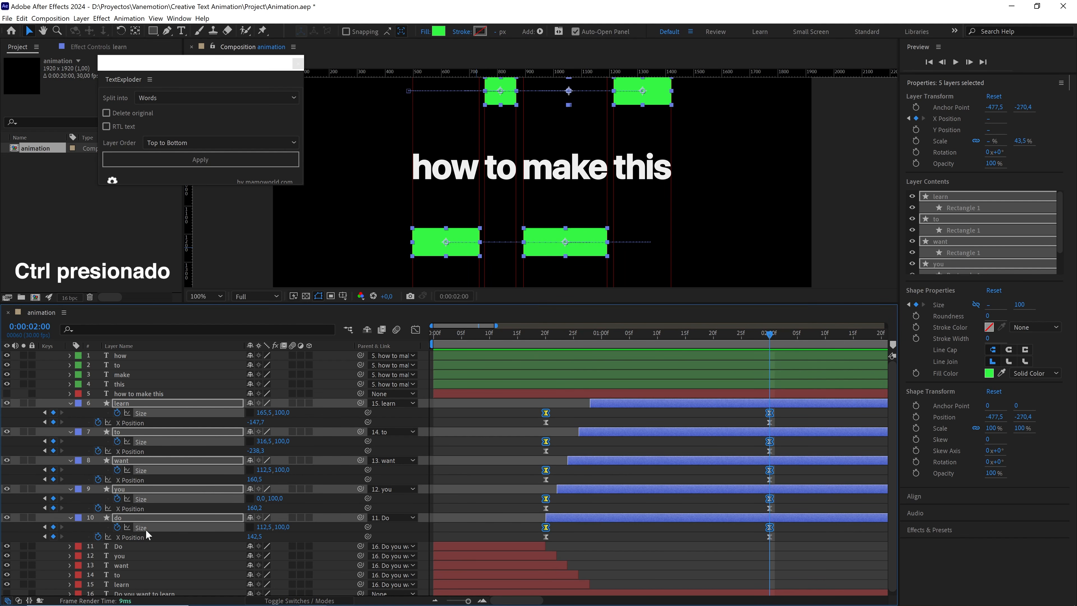
pyautogui.rightClick(546, 413)
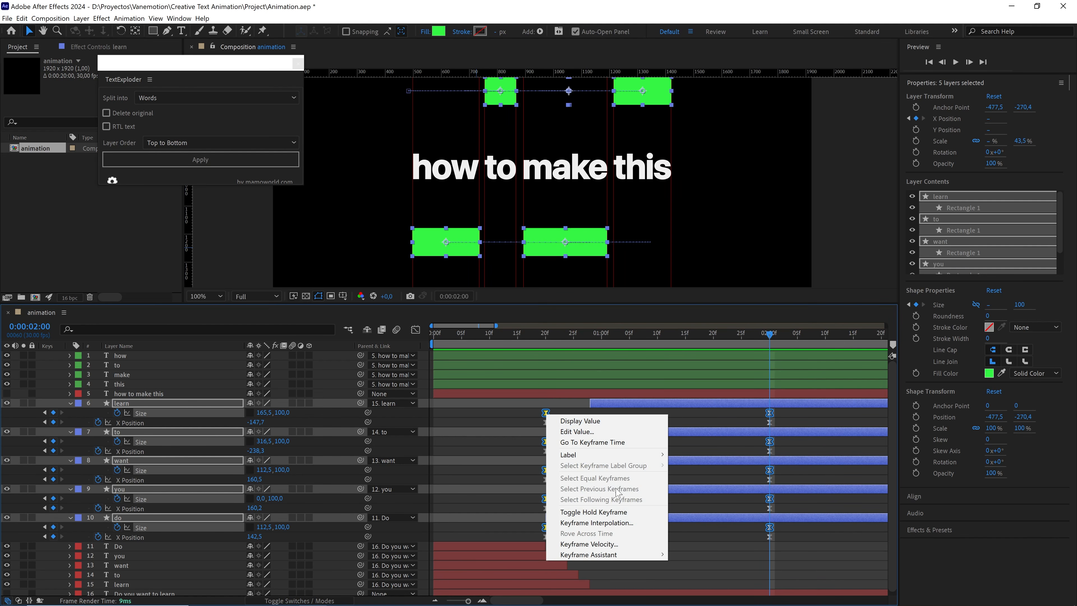
pyautogui.click(589, 544)
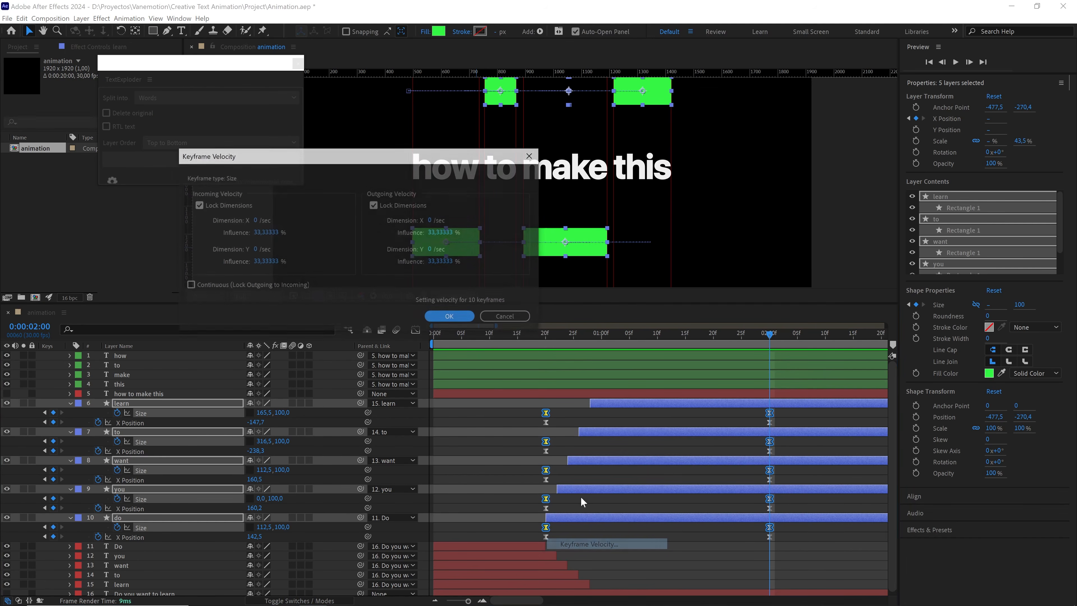
pyautogui.click(448, 261)
pyautogui.write('9')
pyautogui.click(267, 262)
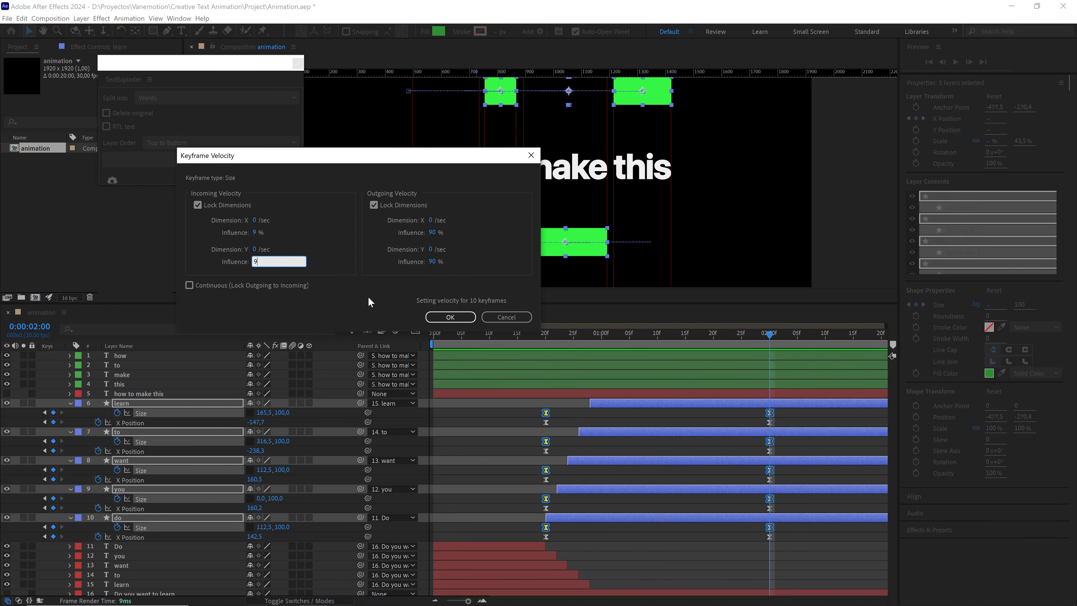
pyautogui.write('90')
pyautogui.click(450, 317)
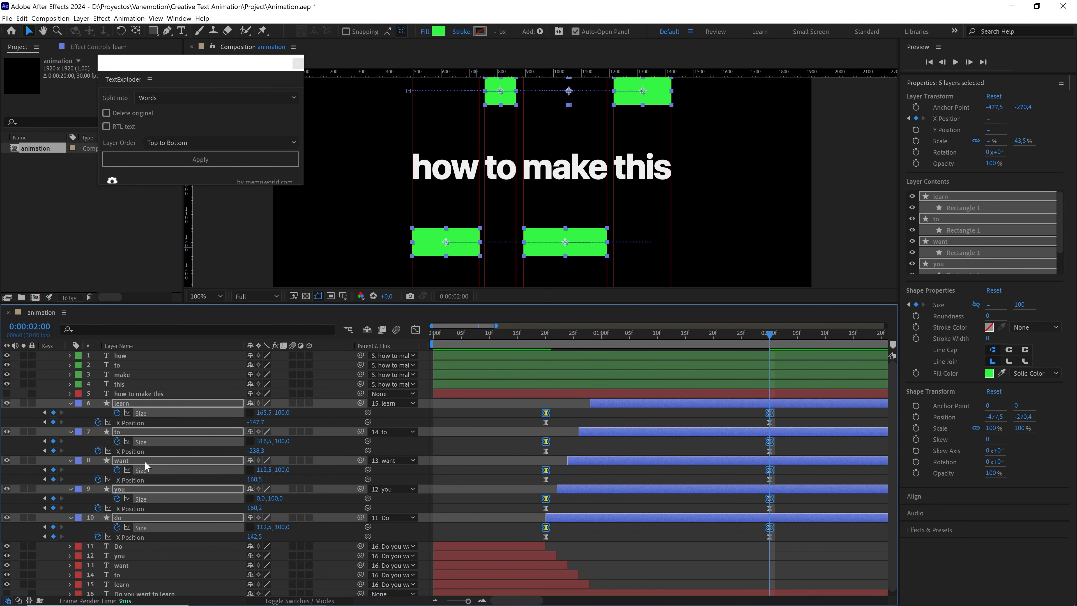
# Step: Set the keyframe velocity of all five rectangles' X Position keyframes to 90% influence for both incoming and outgoing
pyautogui.click(148, 422)
pyautogui.keyDown('shift'); pyautogui.click(141, 452); pyautogui.keyUp('shift')
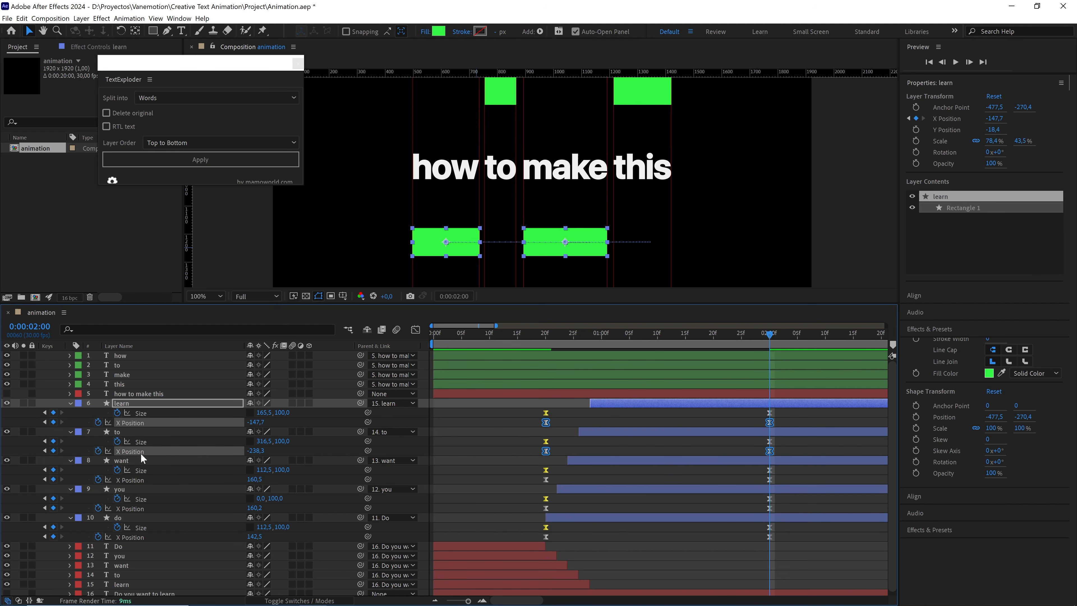
pyautogui.keyDown('shift'); pyautogui.click(141, 480); pyautogui.keyUp('shift')
pyautogui.keyDown('shift'); pyautogui.click(148, 507); pyautogui.keyUp('shift')
pyautogui.keyDown('shift'); pyautogui.click(141, 536); pyautogui.keyUp('shift')
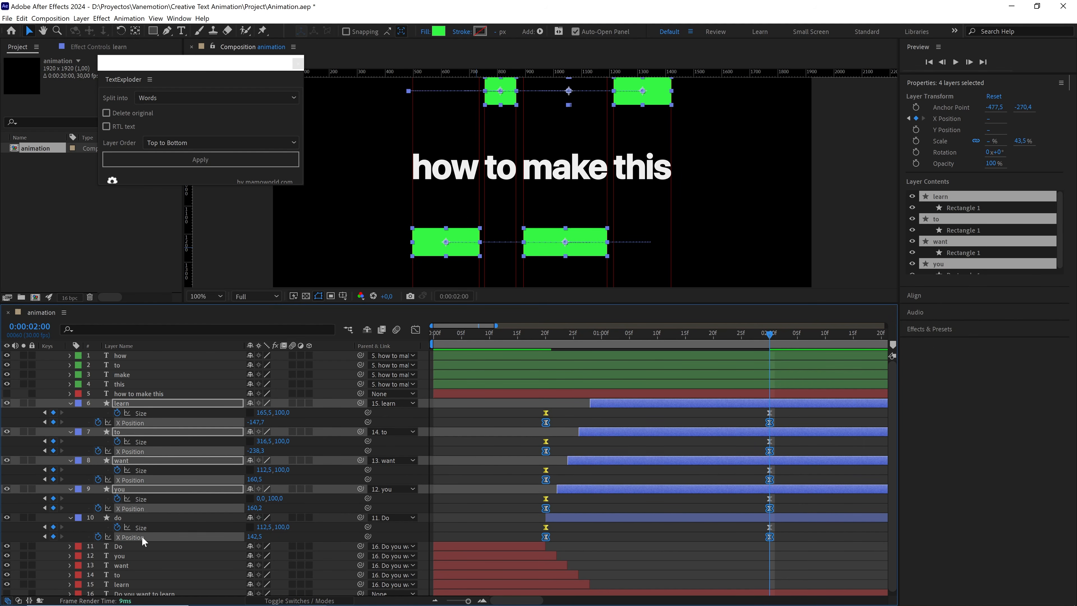
pyautogui.rightClick(546, 422)
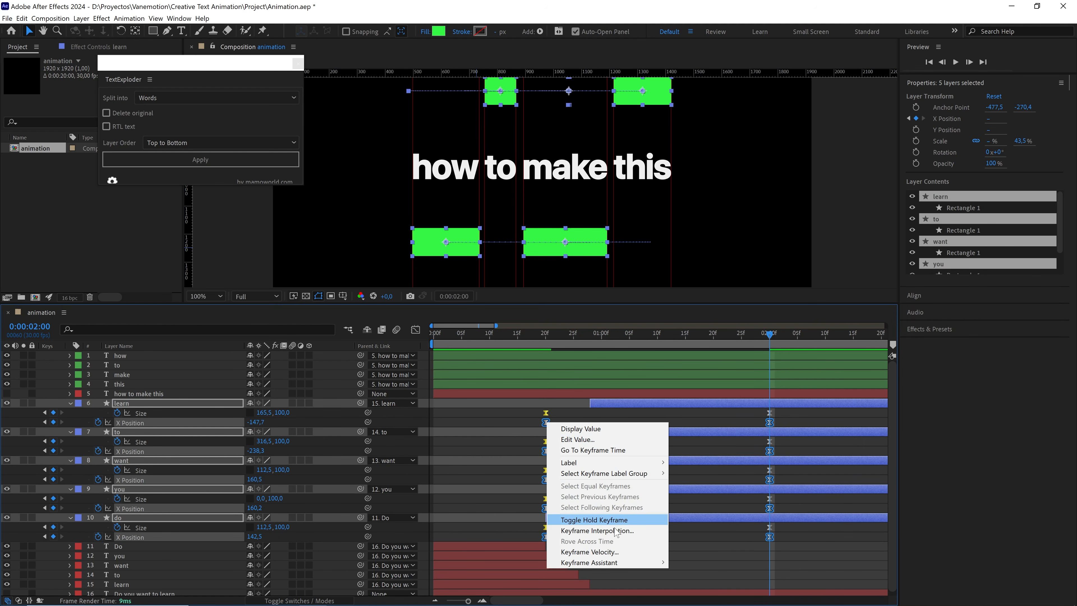
pyautogui.click(589, 552)
pyautogui.click(450, 217)
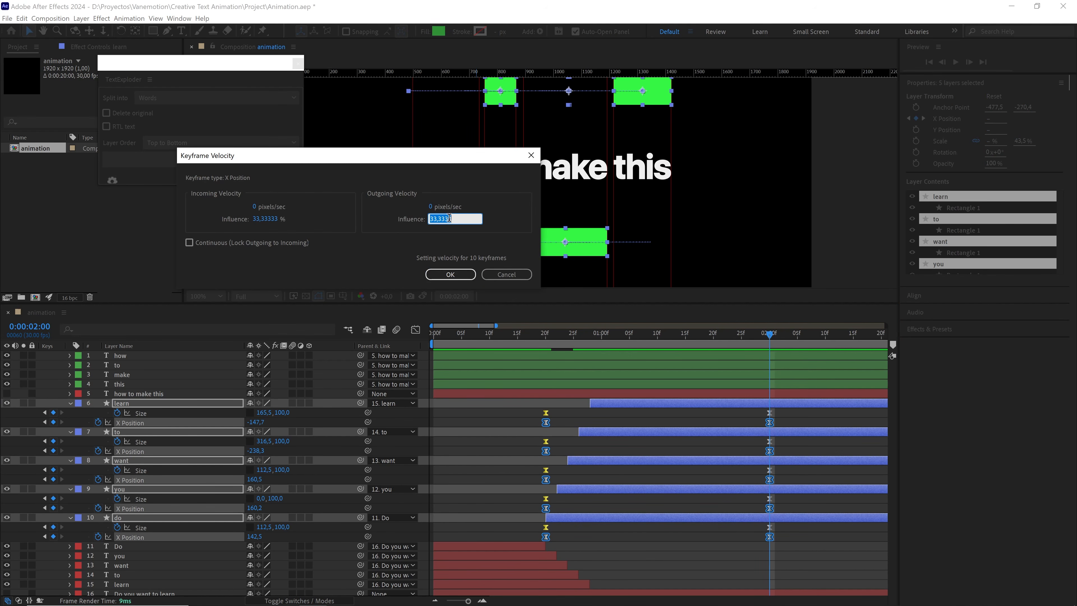
pyautogui.click(276, 218)
pyautogui.write('9')
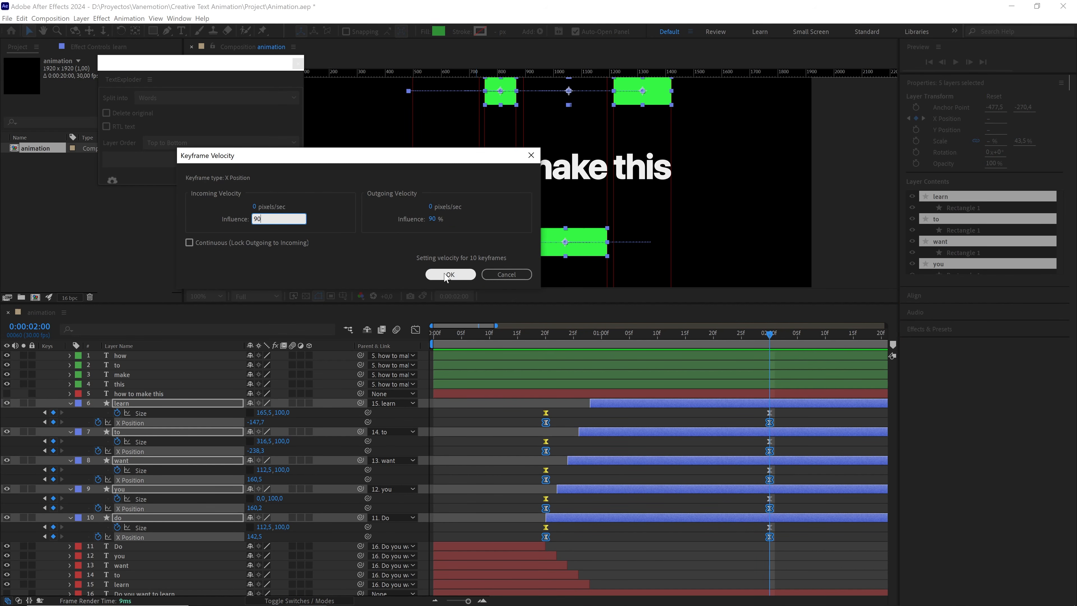
pyautogui.write('0')
pyautogui.click(445, 275)
# Step: Preview the eased rectangle animation from just before the first rectangle keyframes
pyautogui.scroll(-2, 587, 221)
pyautogui.moveTo(627, 335); pyautogui.dragTo(514, 344)
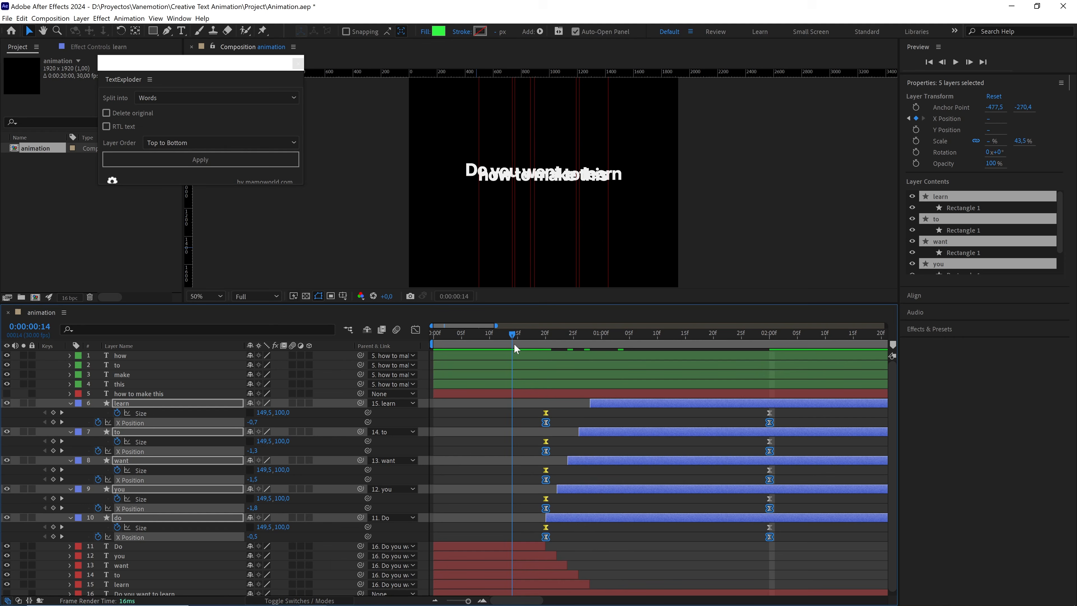
pyautogui.press('space')
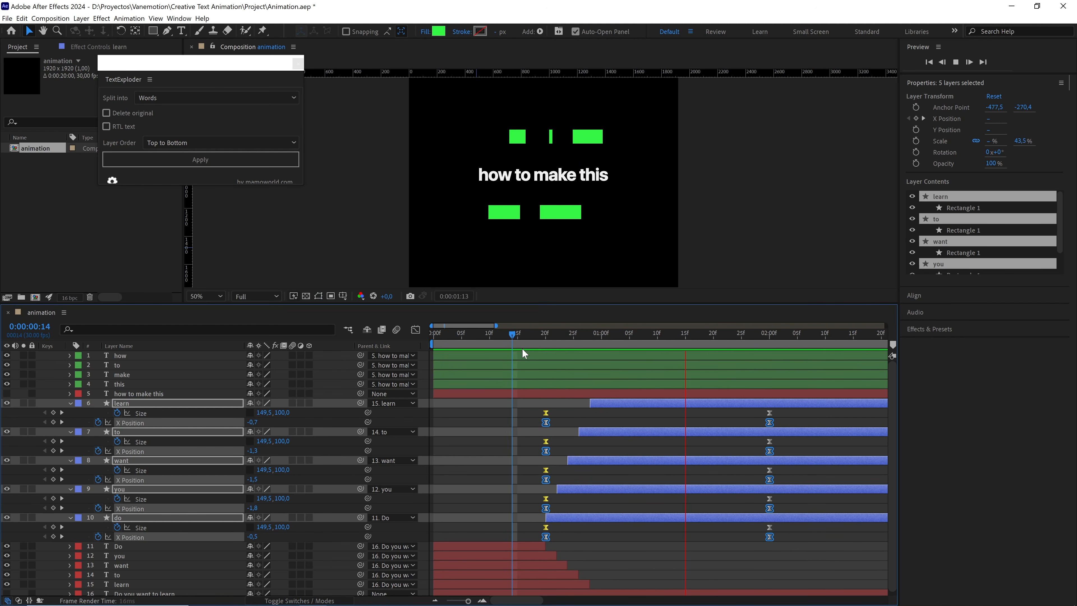
pyautogui.click(524, 335)
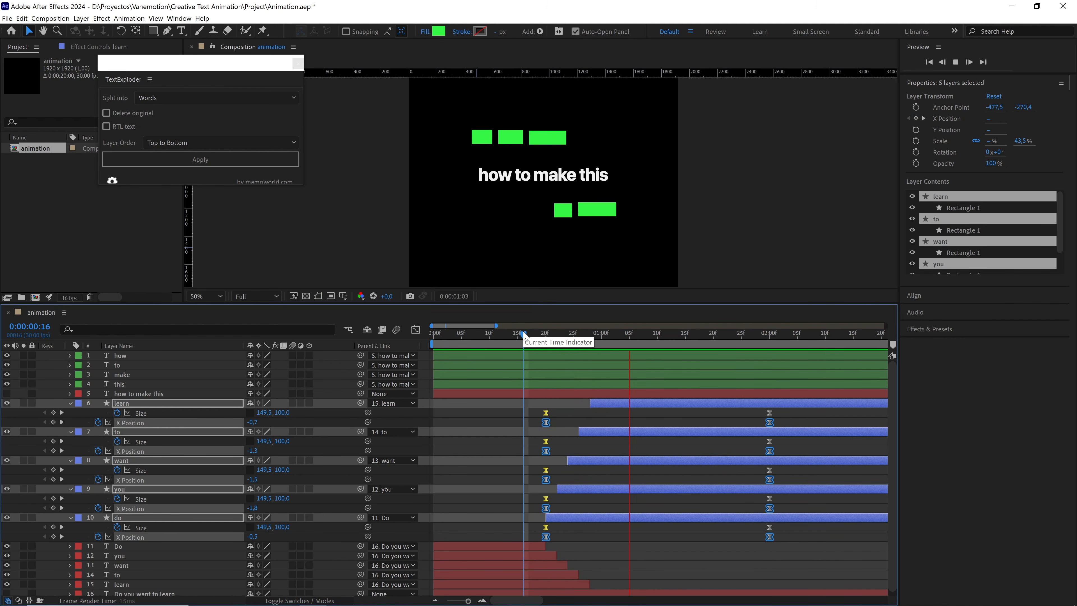
# Step: Add Y Position keyframes to all five rectangle layers at 0:00:01:10, 20 frames before their last Size and X Position keyframes
pyautogui.moveTo(528, 336); pyautogui.dragTo(773, 334)
pyautogui.moveTo(777, 410); pyautogui.dragTo(758, 545)
pyautogui.hotkey('shift', 'pageup')
pyautogui.hotkey('shift', 'pageup')
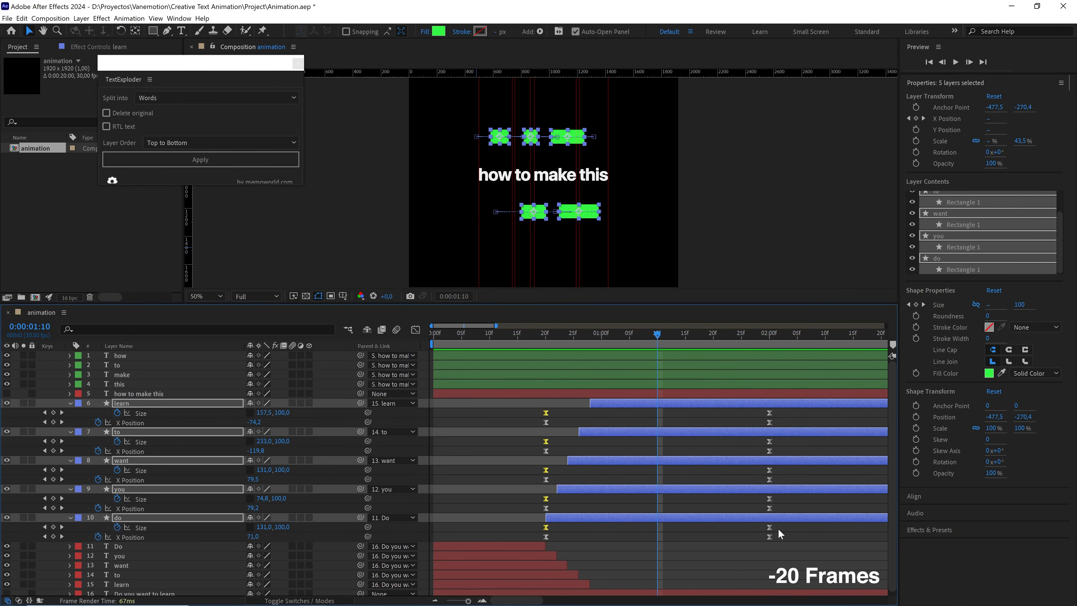
pyautogui.press('u')
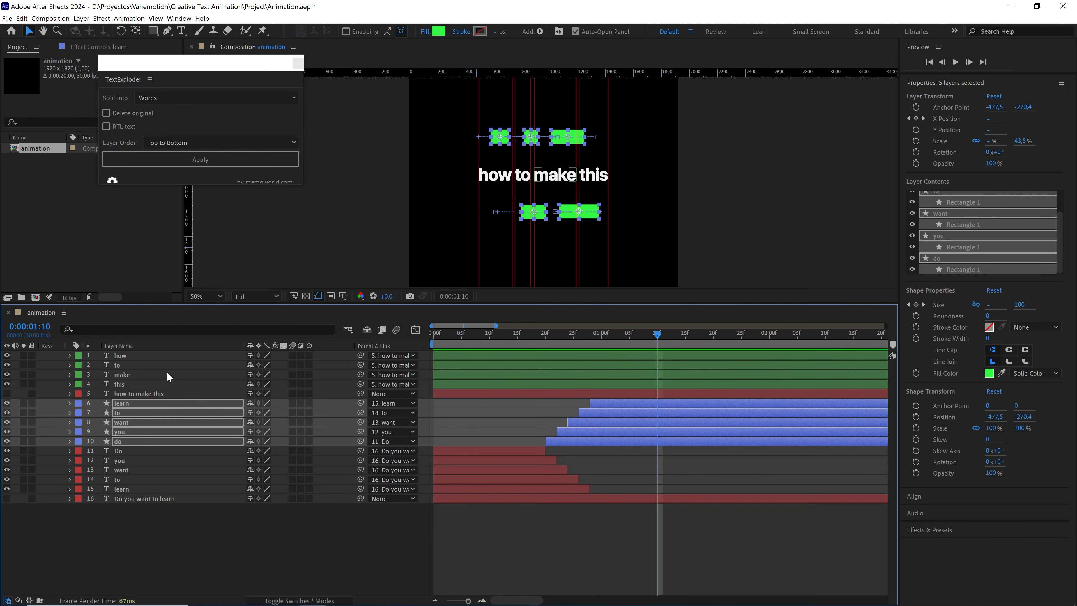
pyautogui.press('p')
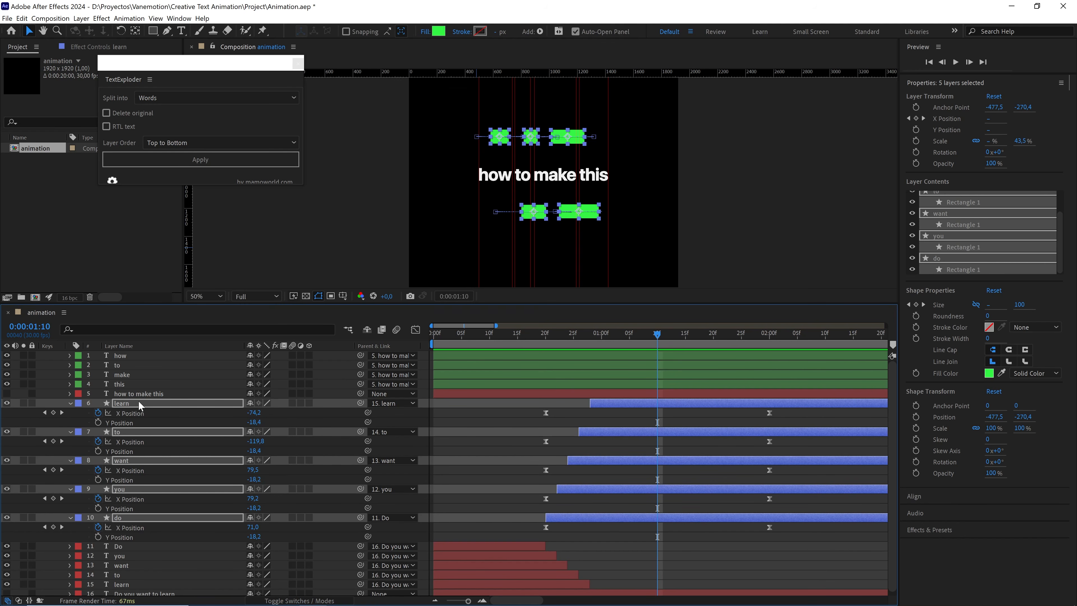
pyautogui.click(98, 422)
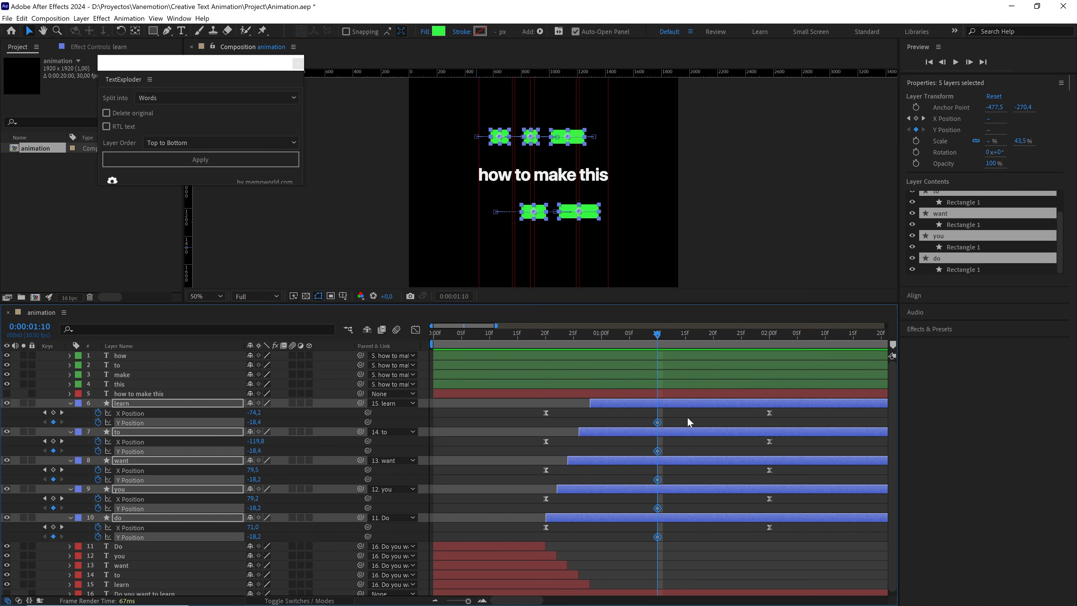
# Step: Move the current time forward 40 frames to 0:00:02:20 and deselect the rectangle layers
pyautogui.hotkey('shift', 'pagedown')
pyautogui.hotkey('shift', 'pagedown')
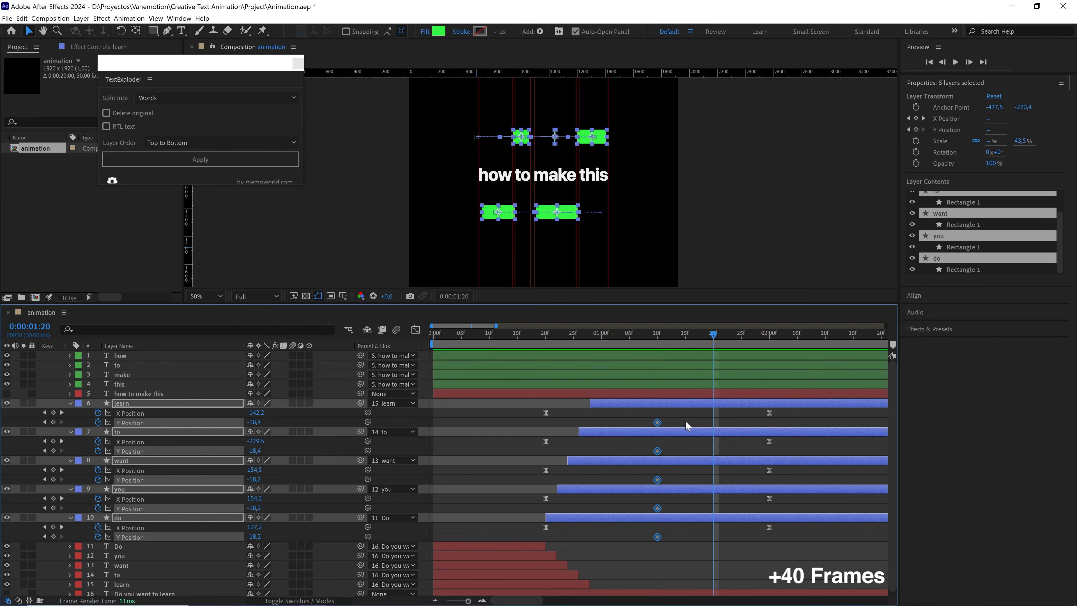
pyautogui.hotkey('shift', 'pagedown')
pyautogui.hotkey('shift', 'pagedown')
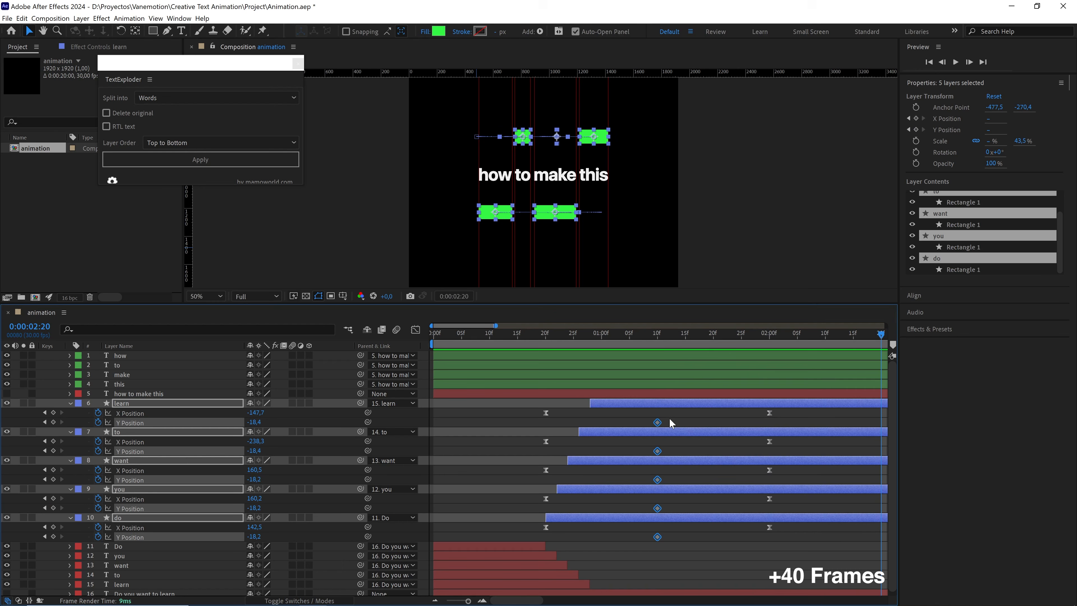
pyautogui.click(28, 326)
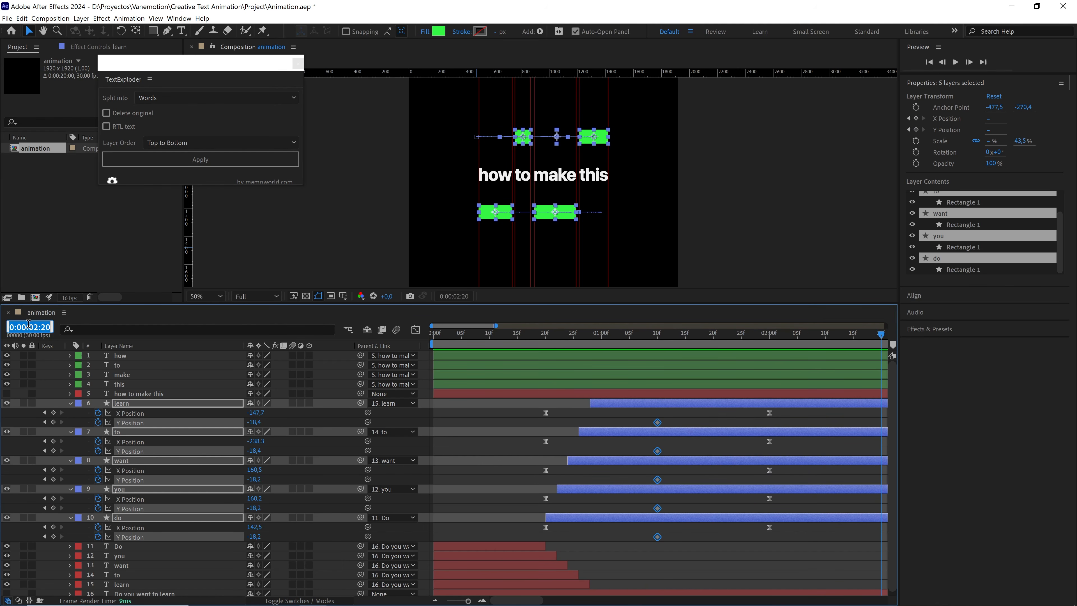
pyautogui.click(703, 410)
# Step: Show the Title/Action Safe overlay and place a horizontal guide through the composition's centre mark
pyautogui.scroll(1, 636, 238)
pyautogui.moveTo(658, 205); pyautogui.dragTo(589, 210)
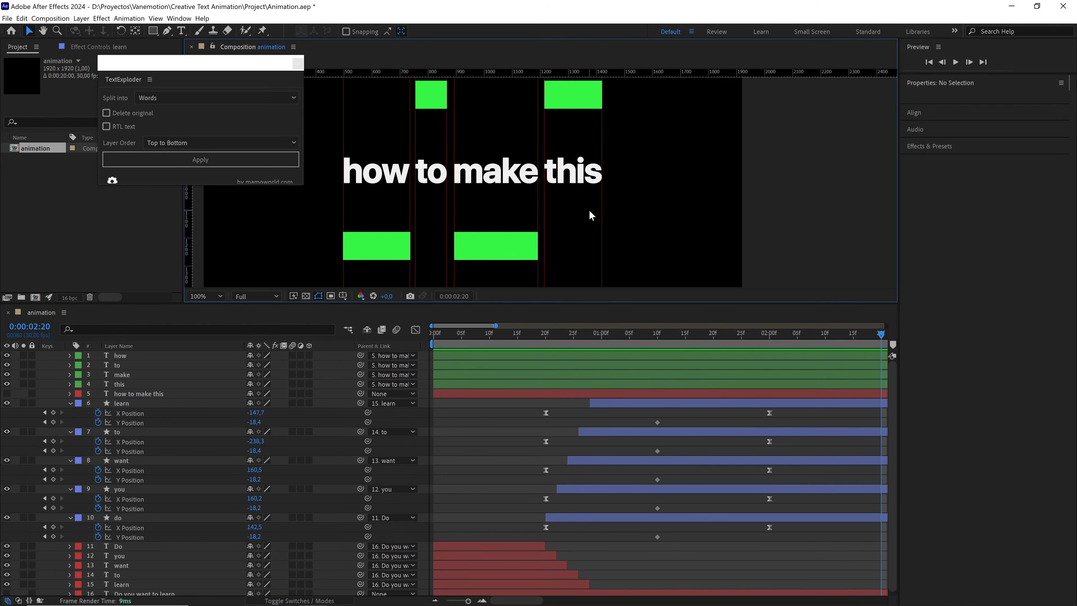
pyautogui.scroll(-2, 689, 399)
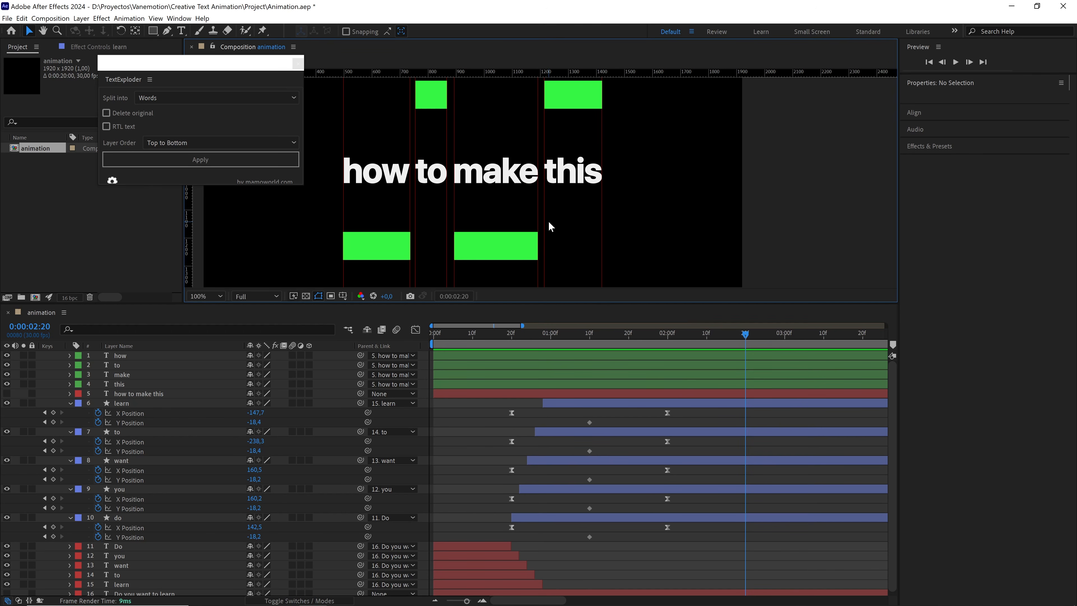
pyautogui.moveTo(550, 227); pyautogui.dragTo(581, 242)
pyautogui.click(613, 107)
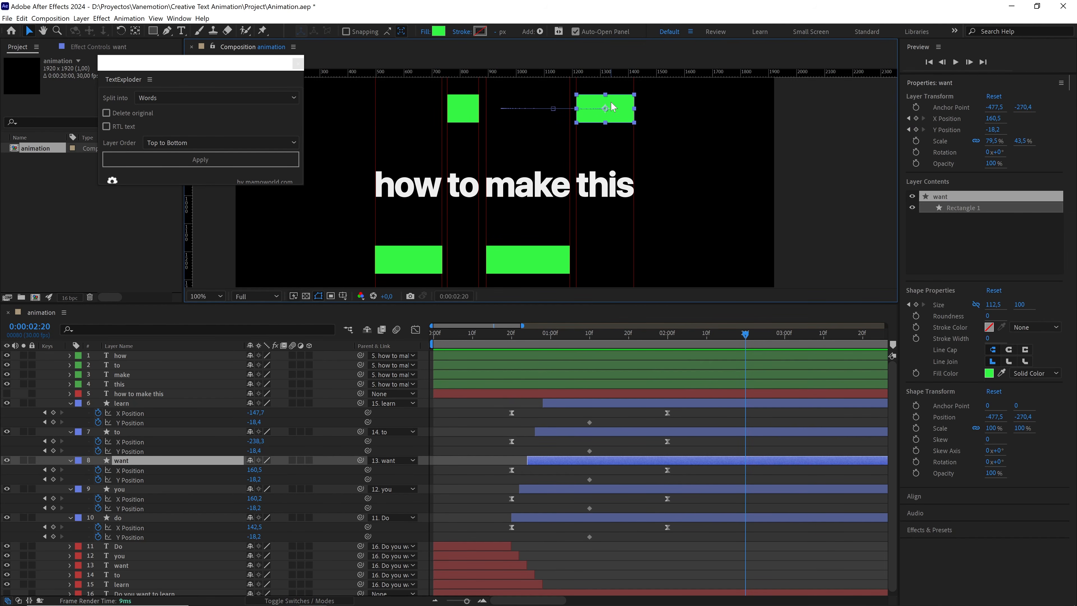
pyautogui.press('.')
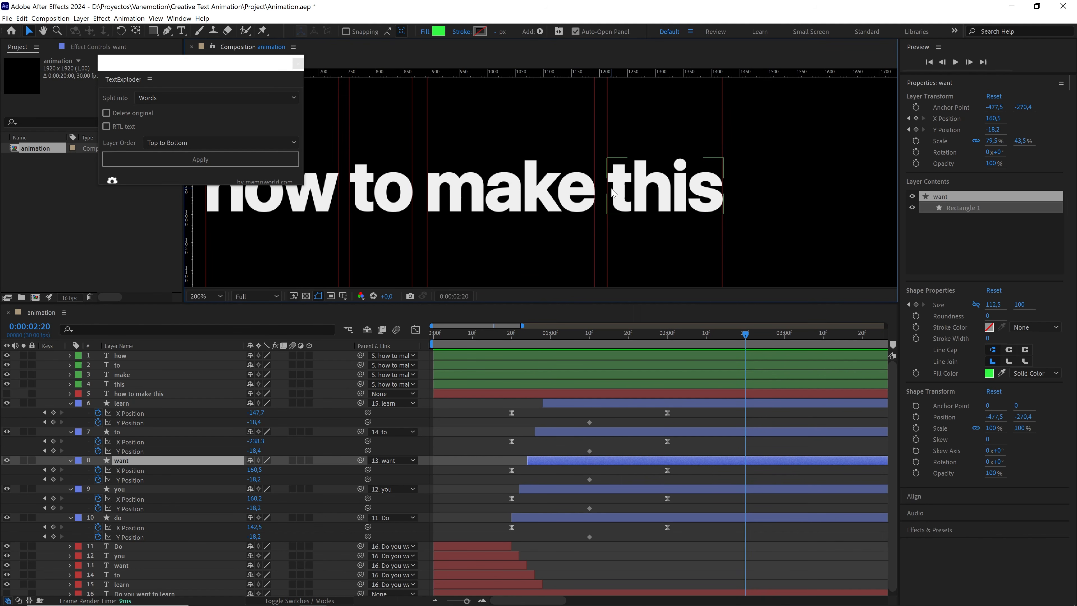
pyautogui.click(343, 296)
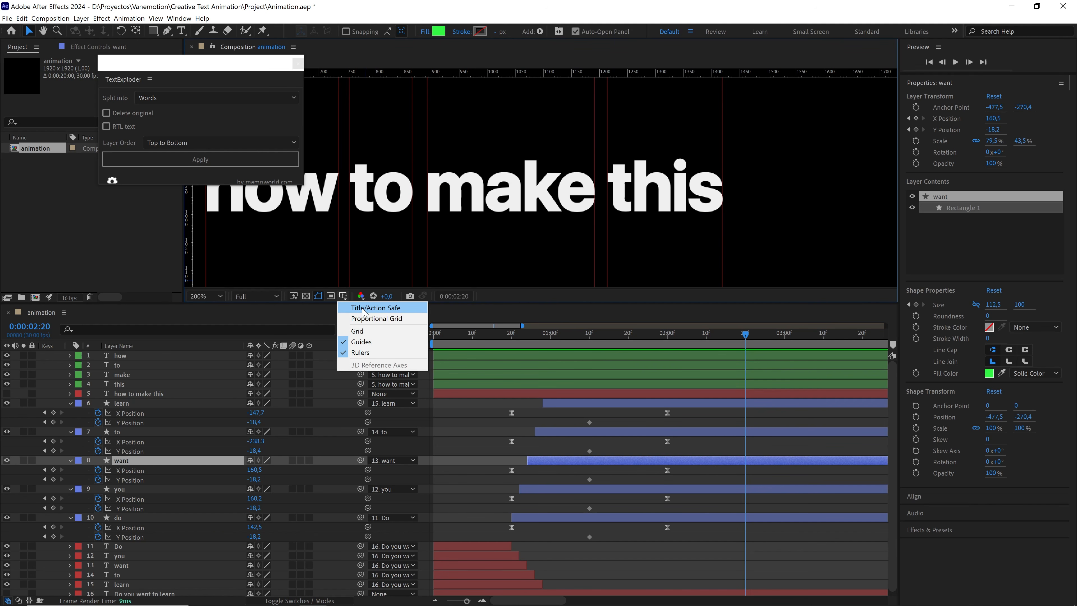
pyautogui.click(364, 310)
pyautogui.scroll(1, 480, 235)
pyautogui.moveTo(470, 196); pyautogui.dragTo(532, 213)
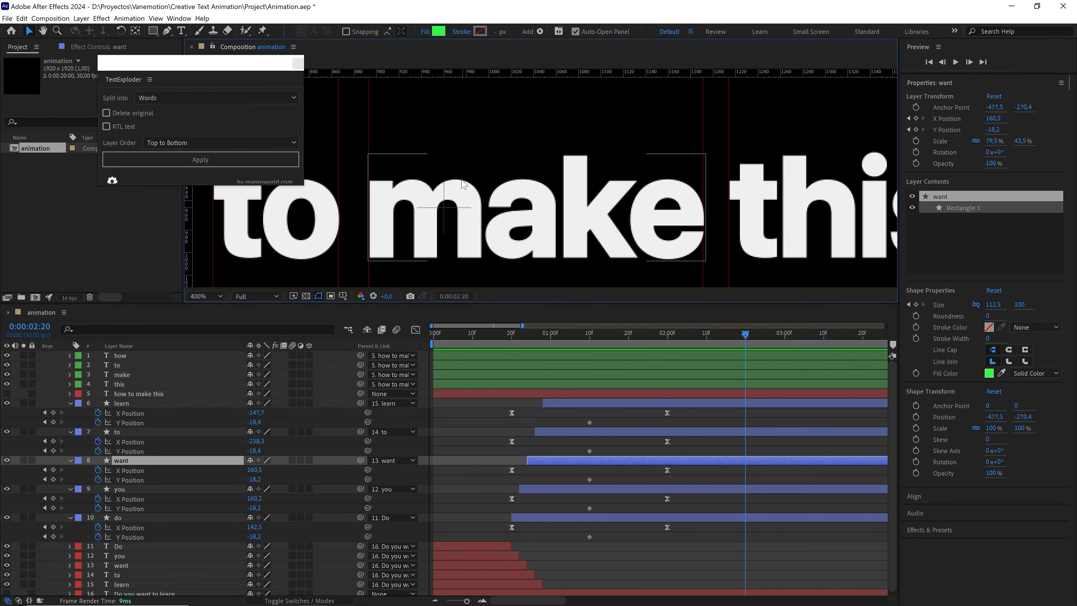
pyautogui.moveTo(482, 75); pyautogui.dragTo(487, 207)
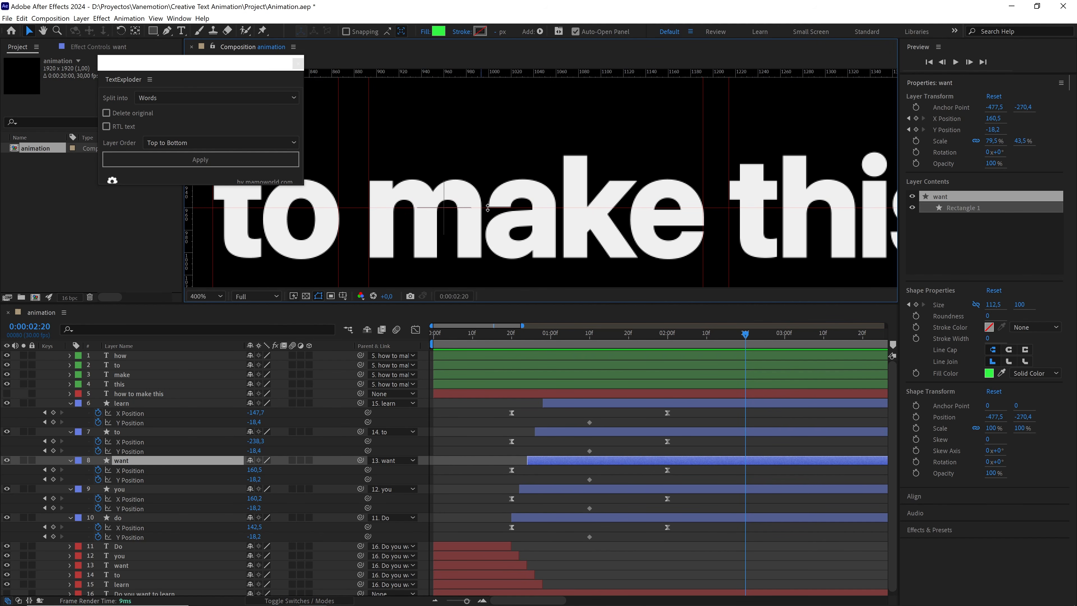
pyautogui.scroll(-1, 487, 207)
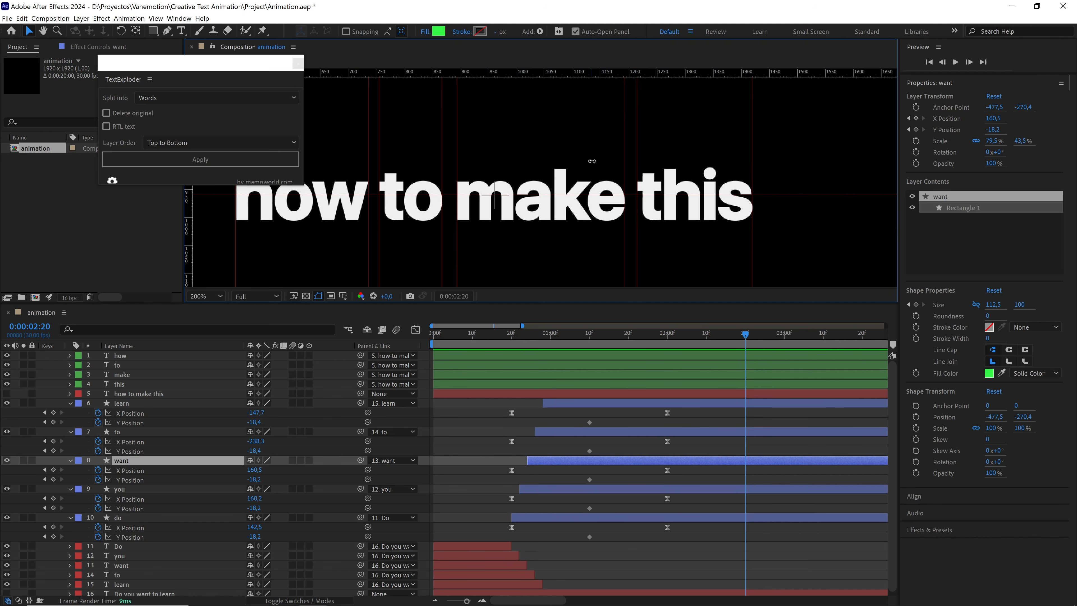
# Step: Set the want rectangle's Y Position to 99.4 to centre it over "this", and copy that value
pyautogui.scroll(-1, 579, 189)
pyautogui.press('v')
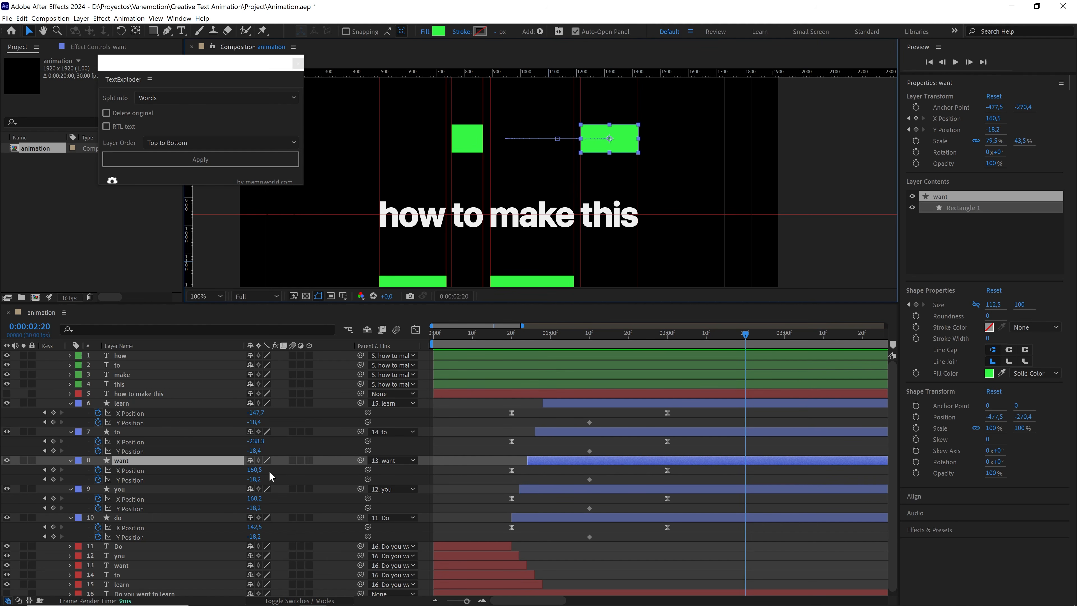
pyautogui.moveTo(257, 480); pyautogui.dragTo(320, 478)
pyautogui.scroll(2, 716, 212)
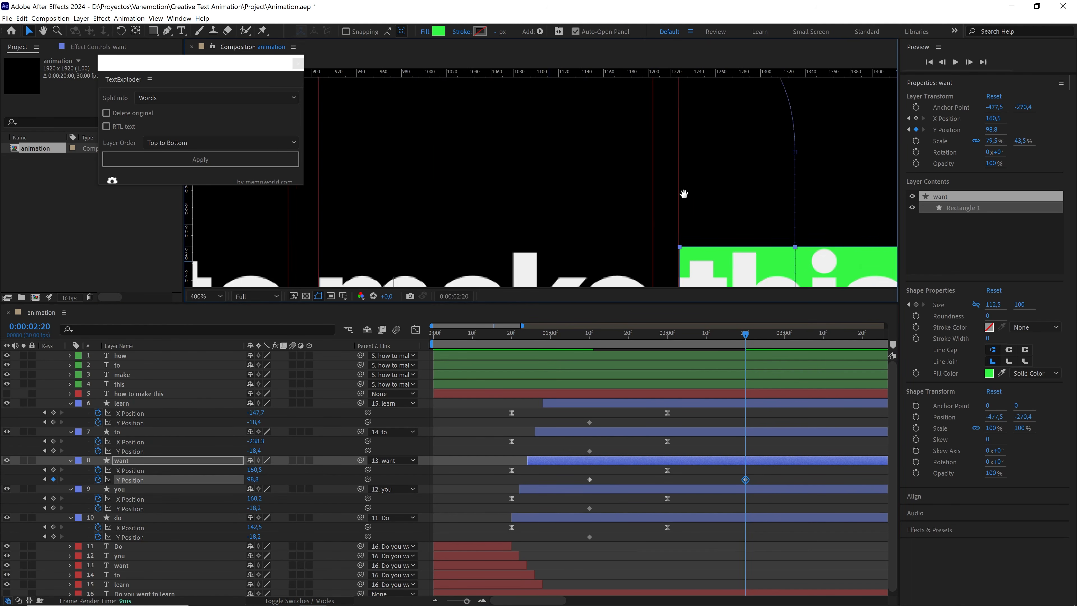
pyautogui.scroll(2, 608, 154)
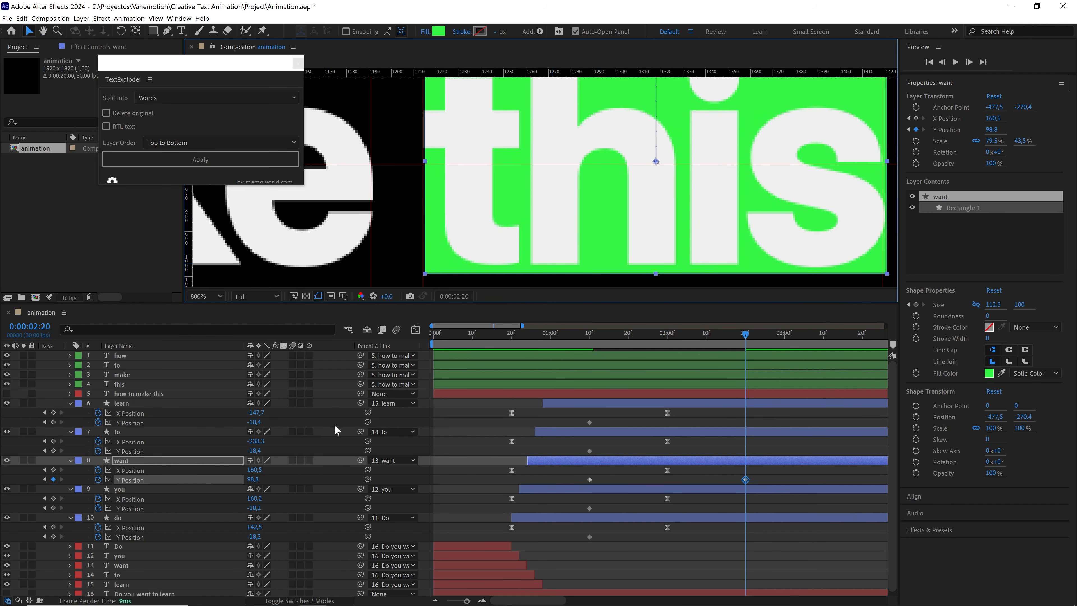
pyautogui.click(253, 480)
pyautogui.hotkey('ctrl', 'c')
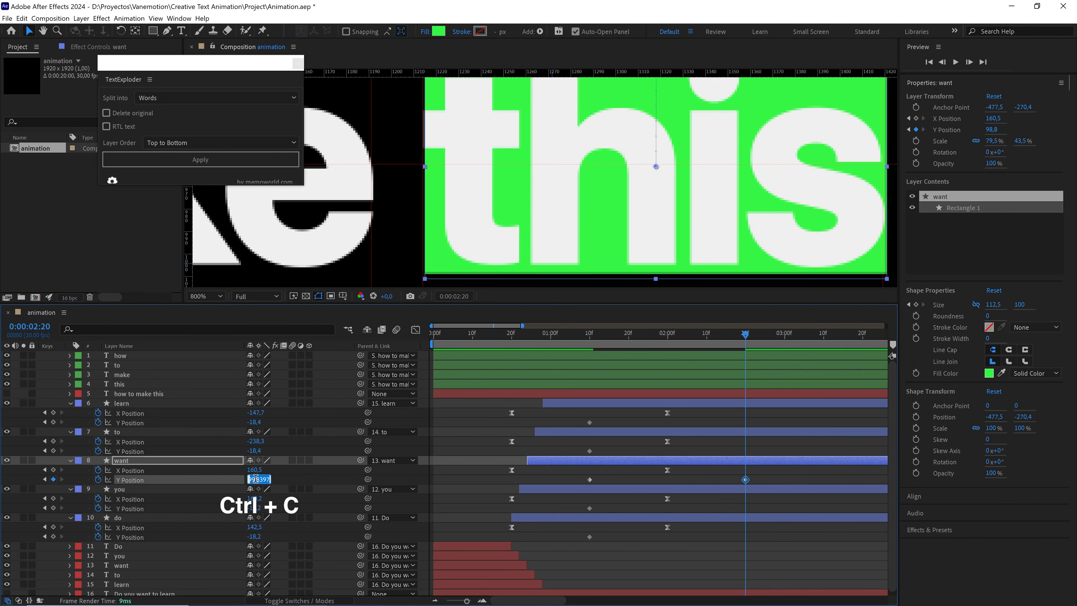
pyautogui.scroll(-5, 625, 233)
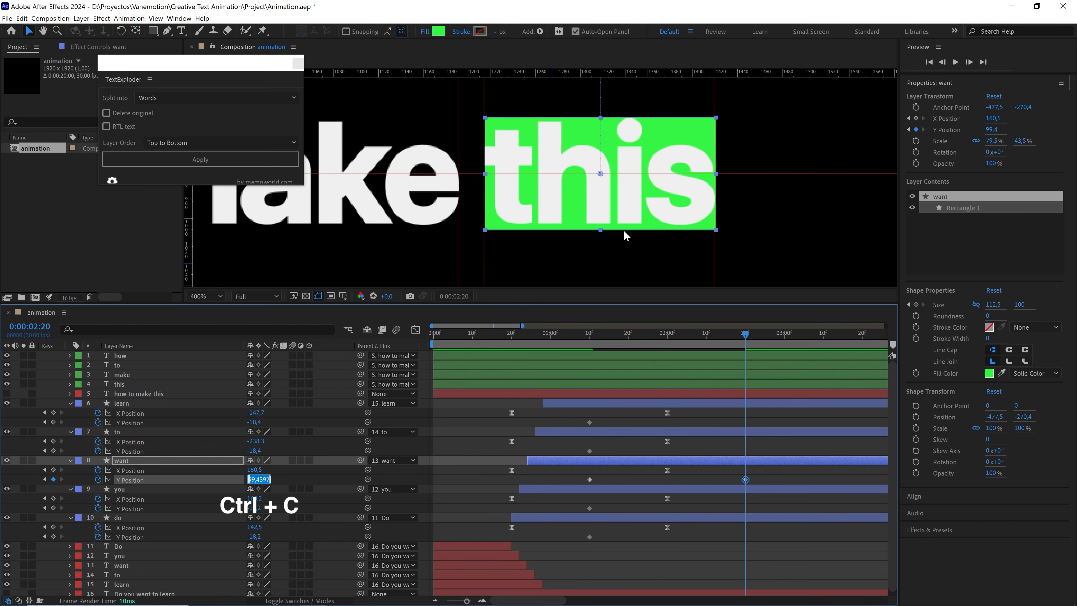
# Step: Paste the copied 99.4 into the do rectangle's Y Position so it covers the word "to"
pyautogui.click(419, 110)
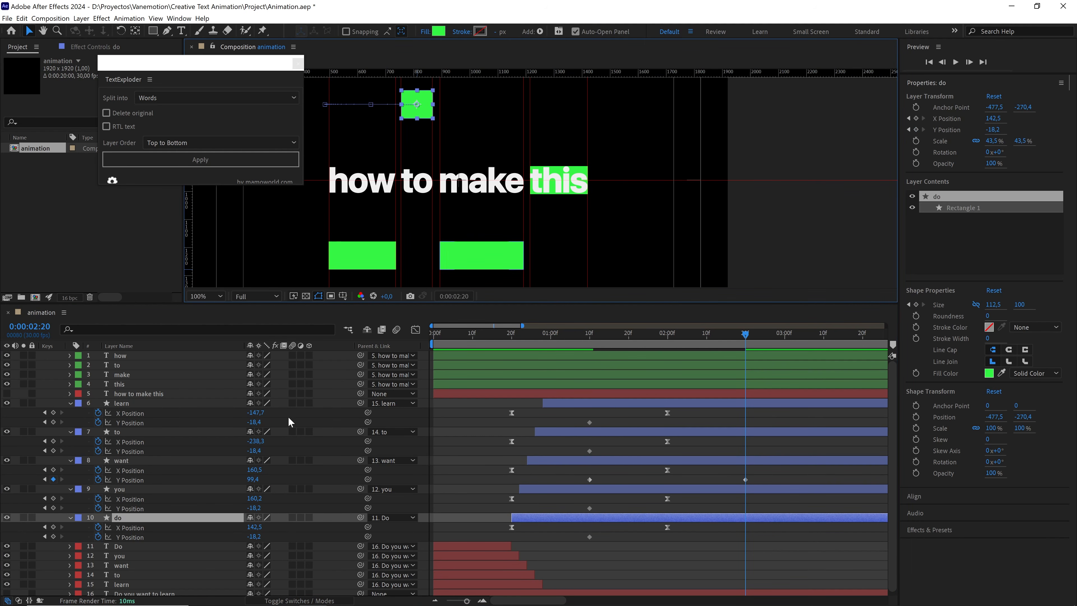
pyautogui.click(256, 537)
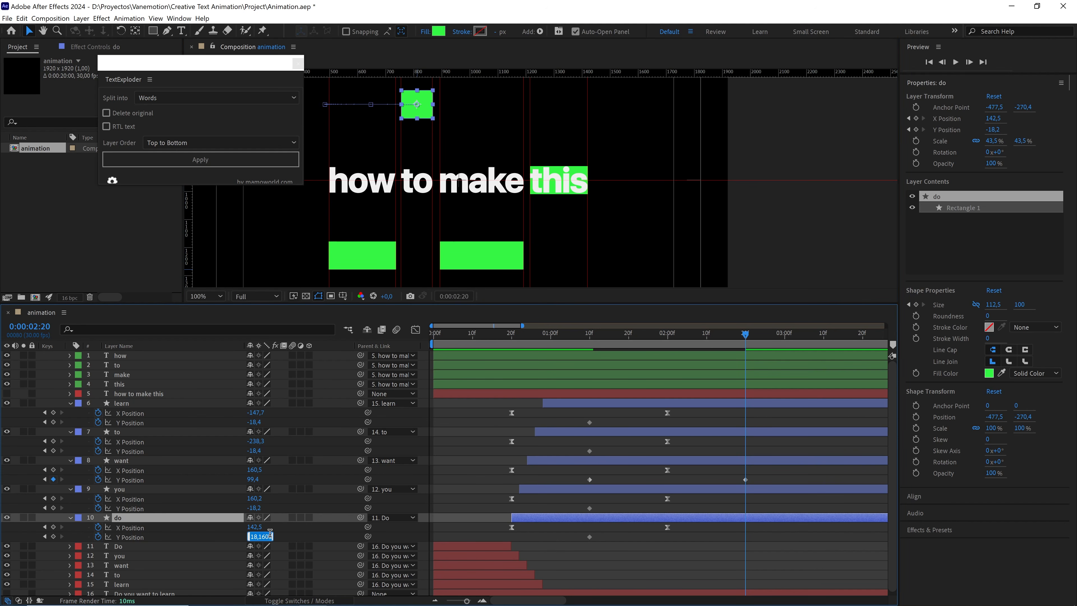
pyautogui.hotkey('ctrl', 'v')
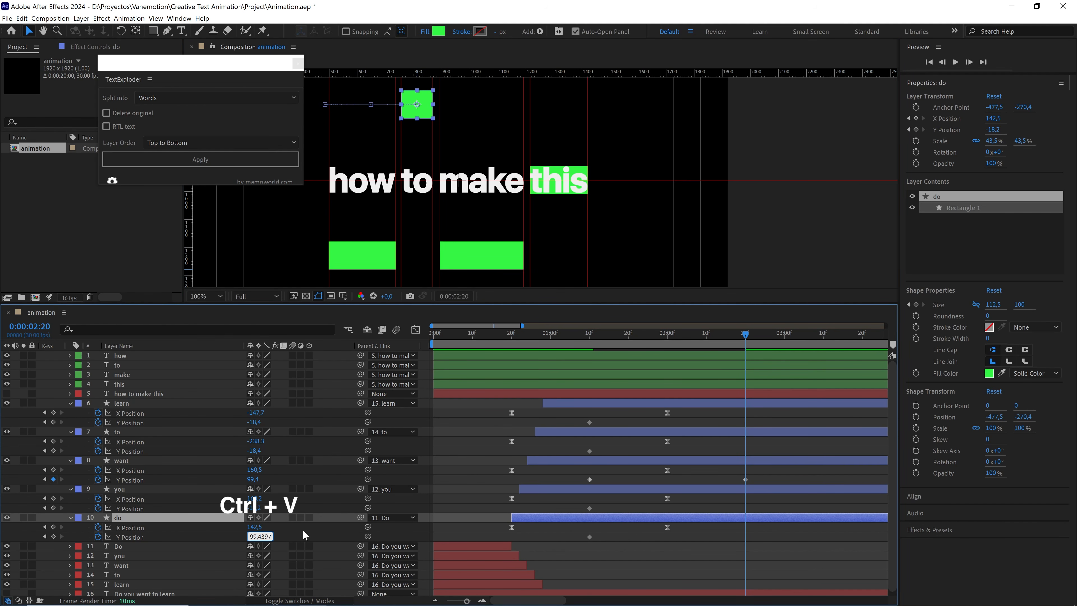
pyautogui.click(303, 529)
# Step: Select the zero-width you rectangle and paste 99.4 into its Y Position at 0:00:02:20
pyautogui.moveTo(739, 338); pyautogui.dragTo(627, 344)
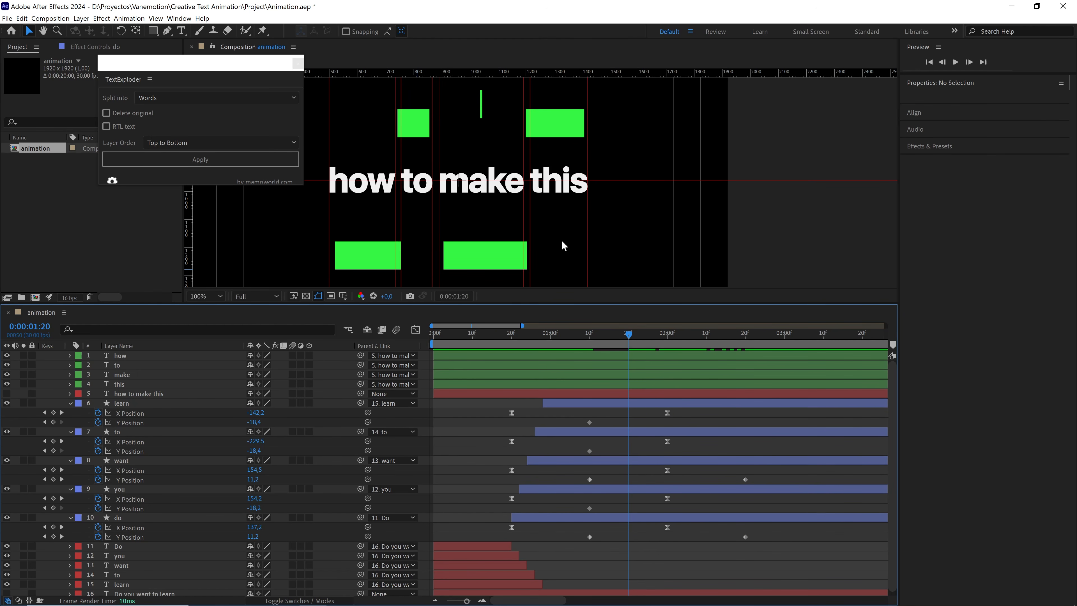
pyautogui.click(482, 113)
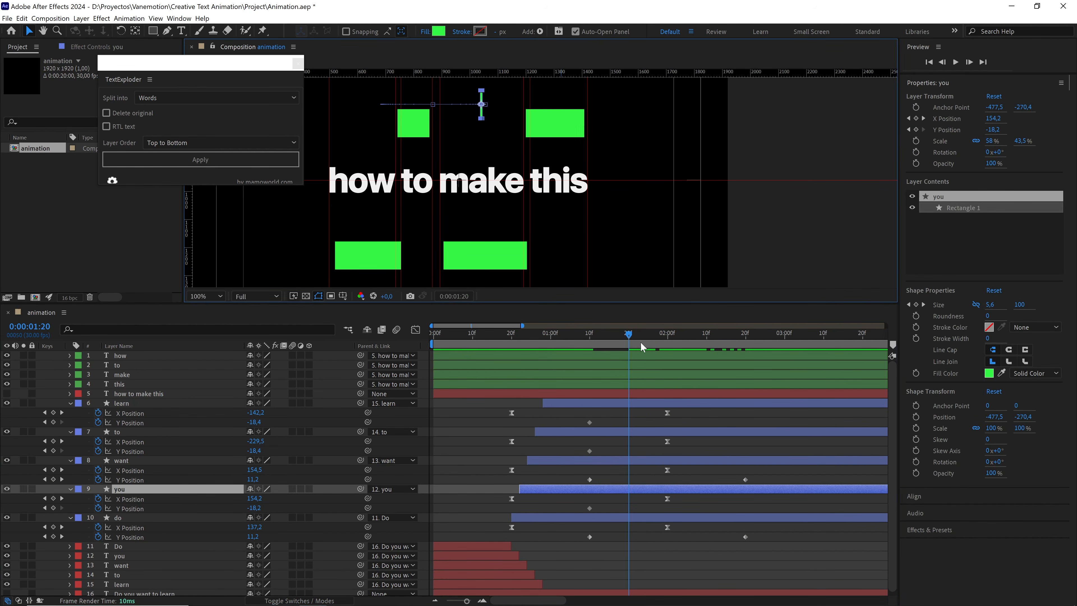
pyautogui.moveTo(640, 342); pyautogui.dragTo(737, 345)
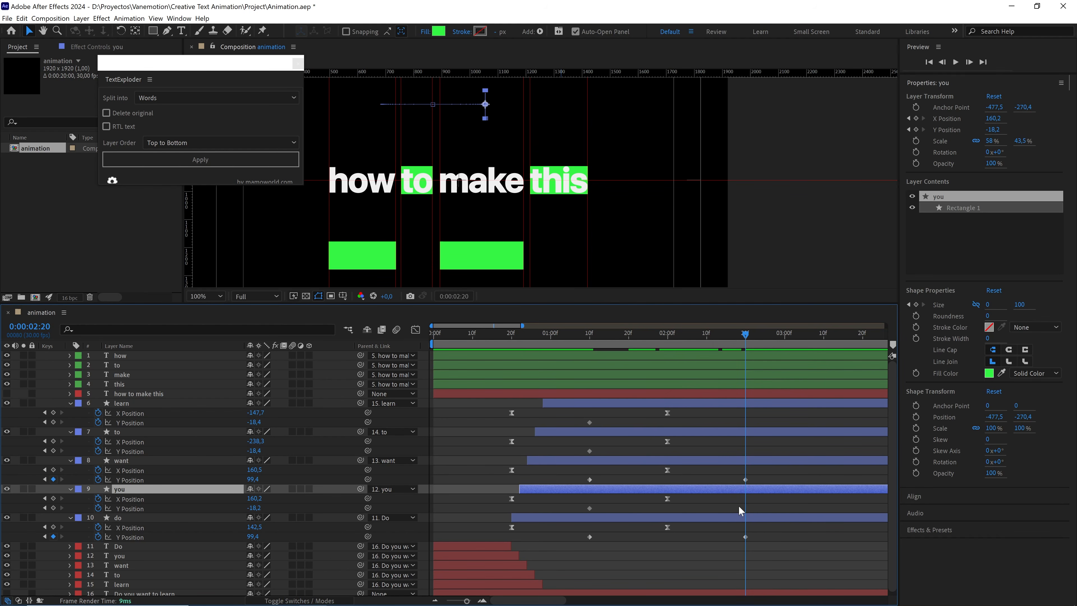
pyautogui.moveTo(259, 508); pyautogui.dragTo(297, 507)
pyautogui.click(254, 508)
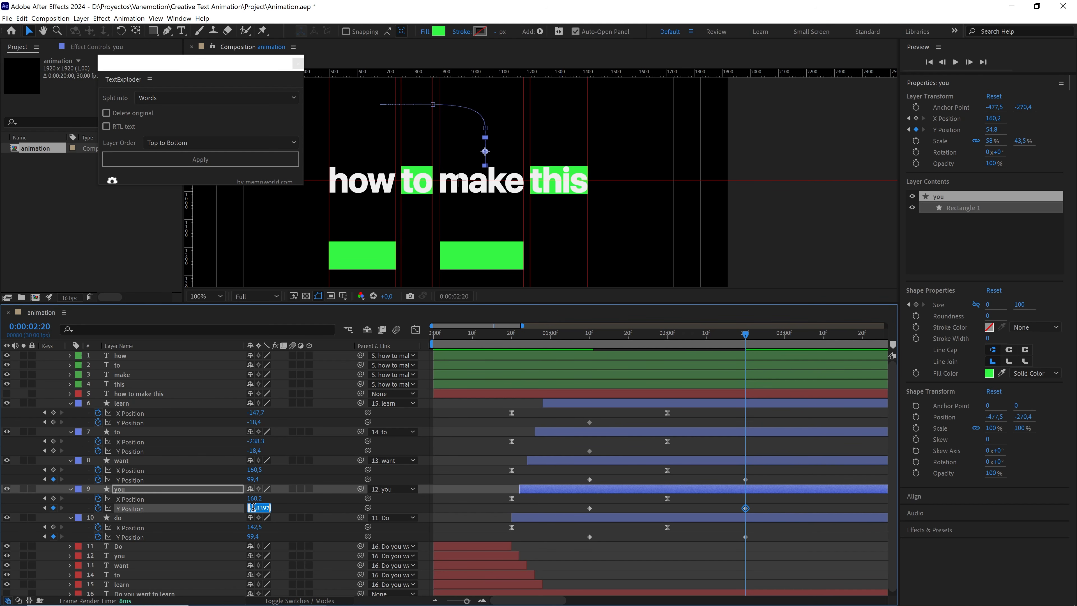
pyautogui.hotkey('ctrl', 'v')
pyautogui.click(299, 506)
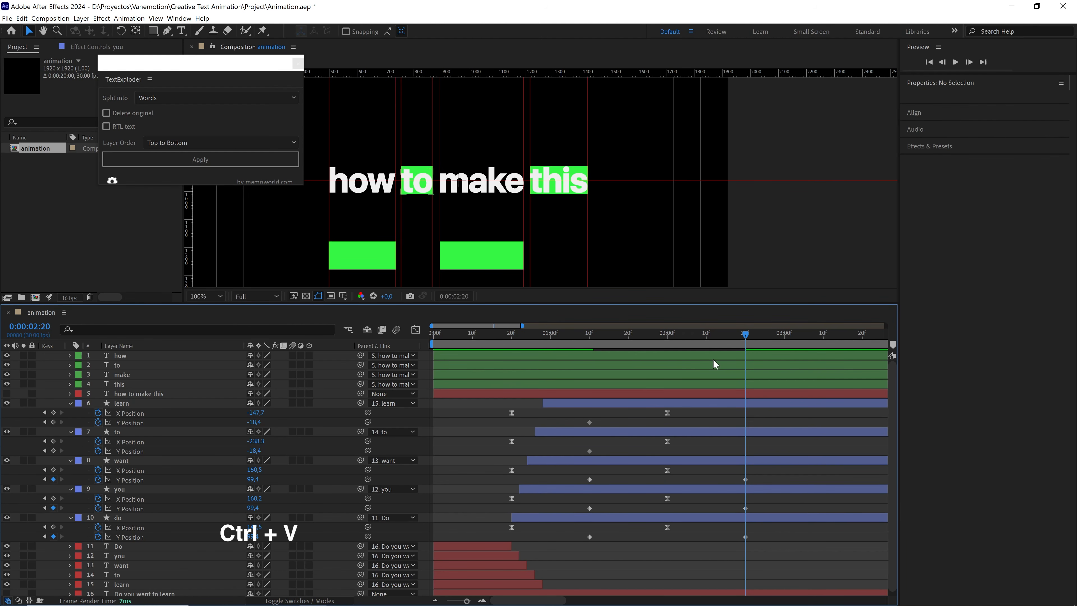
# Step: Raise the "to" shape layer's box behind the word "how" at 0:00:02:20, bringing its Y Position to about -130.4
pyautogui.moveTo(742, 338); pyautogui.dragTo(746, 368)
pyautogui.scroll(1, 506, 234)
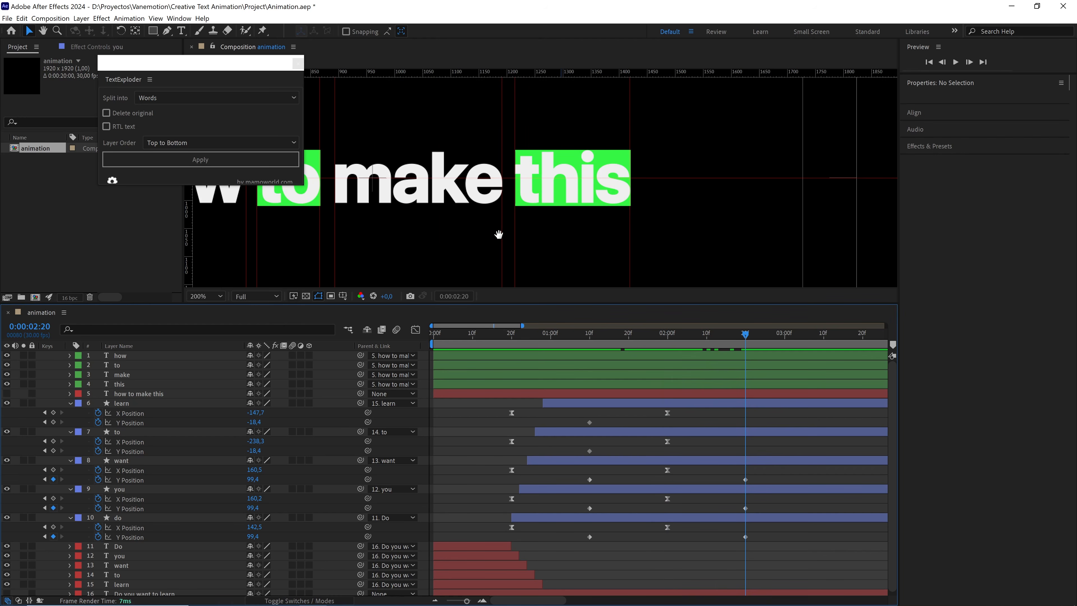
pyautogui.moveTo(498, 233); pyautogui.dragTo(591, 204)
pyautogui.click(510, 187)
pyautogui.moveTo(504, 177); pyautogui.dragTo(459, 218)
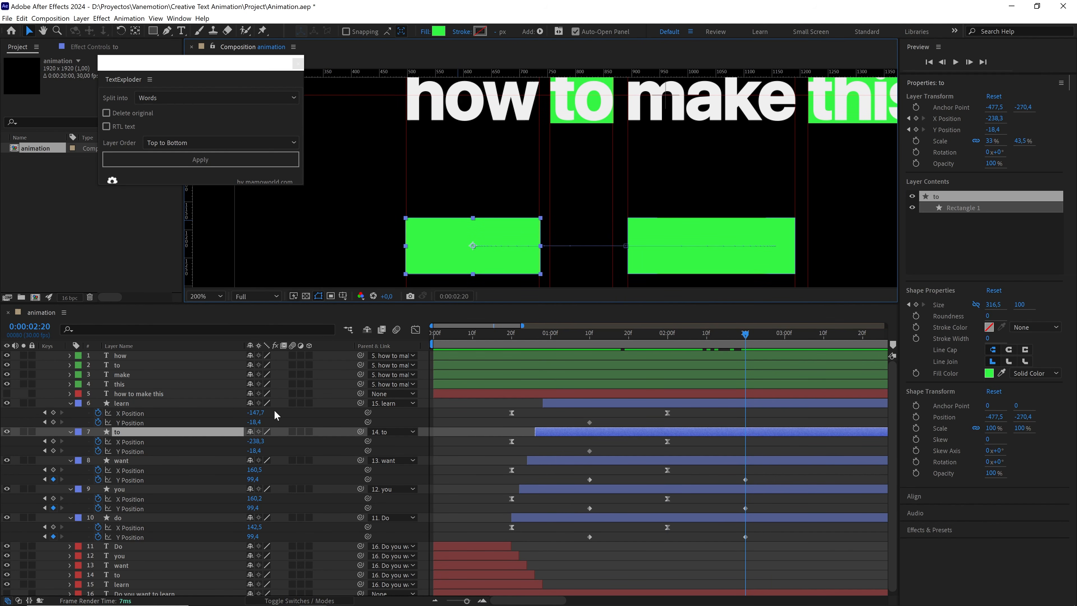
pyautogui.moveTo(254, 451); pyautogui.dragTo(200, 451)
pyautogui.moveTo(458, 196); pyautogui.dragTo(457, 255)
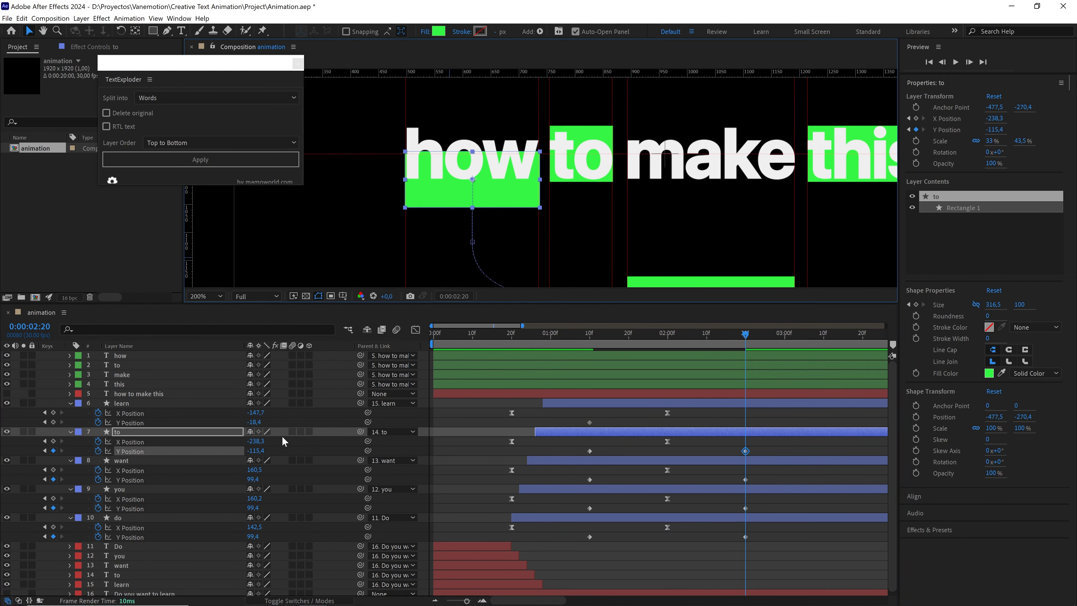
pyautogui.moveTo(257, 451); pyautogui.dragTo(249, 451)
pyautogui.scroll(1, 525, 189)
pyautogui.moveTo(524, 189); pyautogui.dragTo(555, 227)
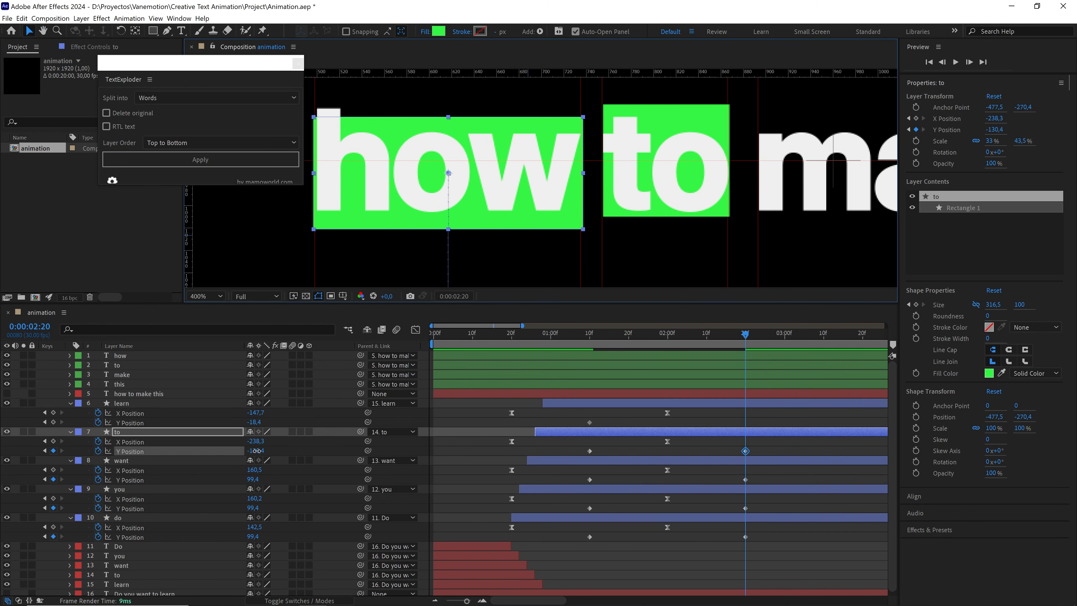
# Step: Fine-tune the "to" shape layer's Y Position to -135.1 and copy the value
pyautogui.click(252, 450)
pyautogui.press('Down')
pyautogui.press('Down')
pyautogui.press('Down')
pyautogui.press('Down')
pyautogui.hotkey('ctrl', 'Down')
pyautogui.hotkey('ctrl', 'Down')
pyautogui.hotkey('ctrl', 'Down')
pyautogui.hotkey('ctrl', 'Down')
pyautogui.hotkey('ctrl', 'Down')
pyautogui.hotkey('ctrl', 'Down')
pyautogui.hotkey('ctrl', 'Down')
pyautogui.hotkey('ctrl', 'c')
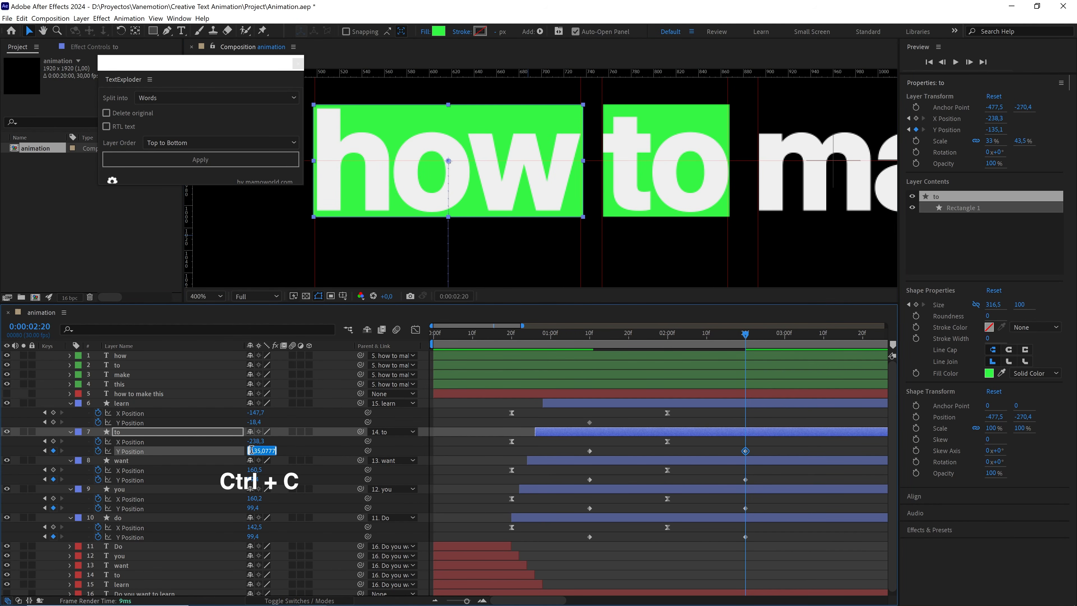
# Step: Paste the copied Y Position of -135.1 into the "learn" shape layer so its box sits behind "make"
pyautogui.click(292, 450)
pyautogui.scroll(-1, 543, 183)
pyautogui.moveTo(660, 225); pyautogui.dragTo(595, 180)
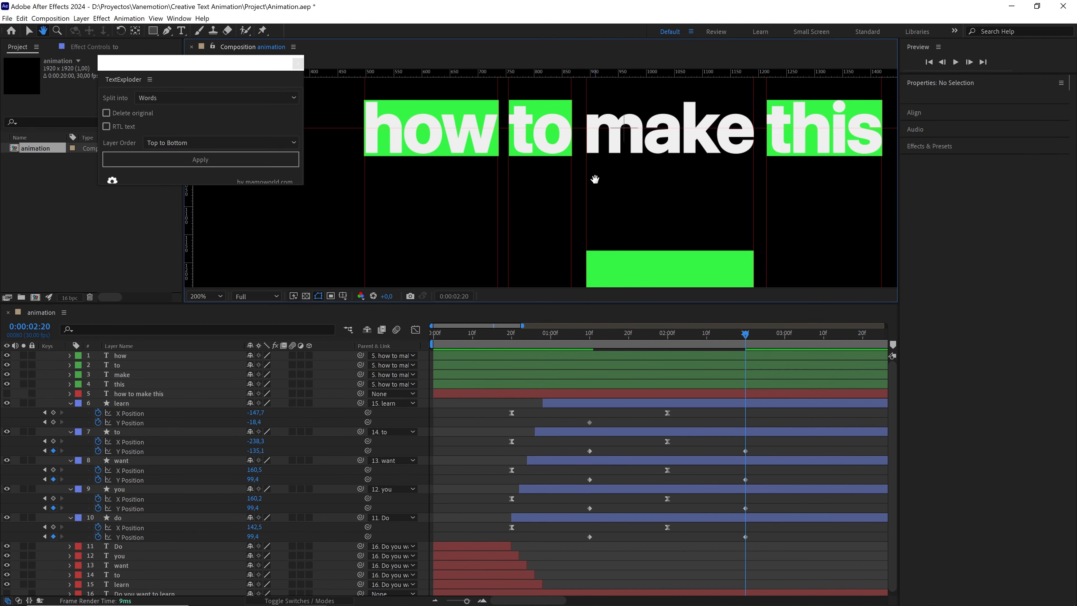
pyautogui.click(652, 284)
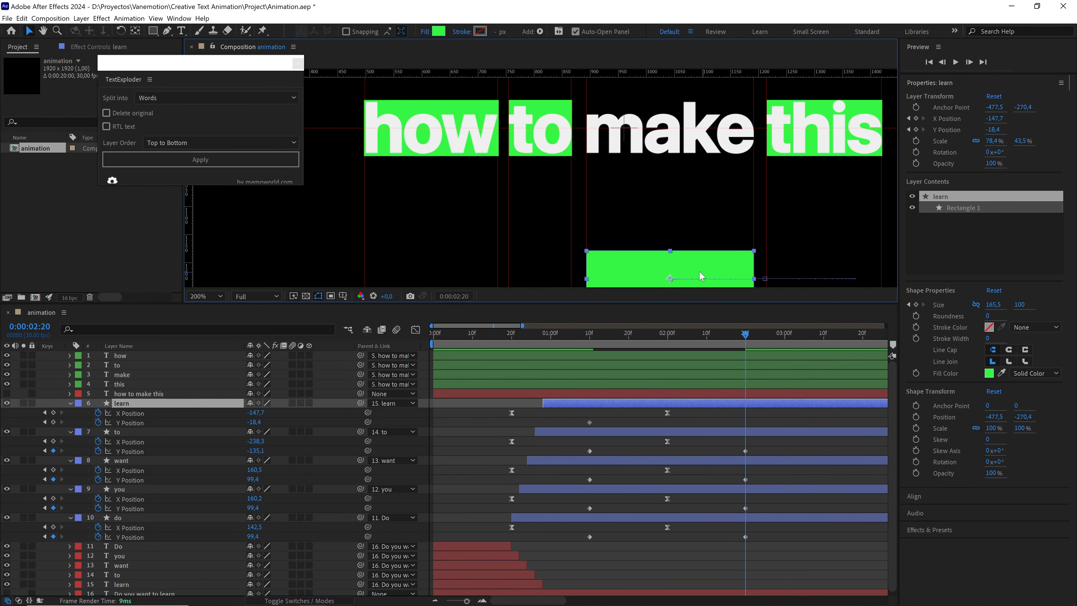
pyautogui.click(257, 421)
pyautogui.hotkey('ctrl', 'v')
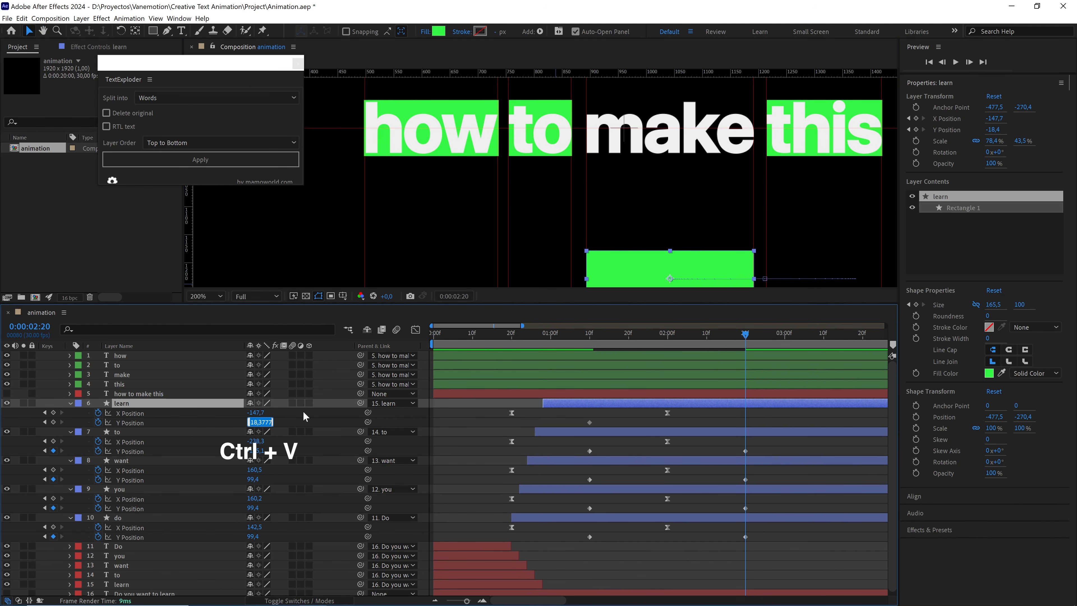
pyautogui.click(627, 227)
pyautogui.scroll(-1, 668, 181)
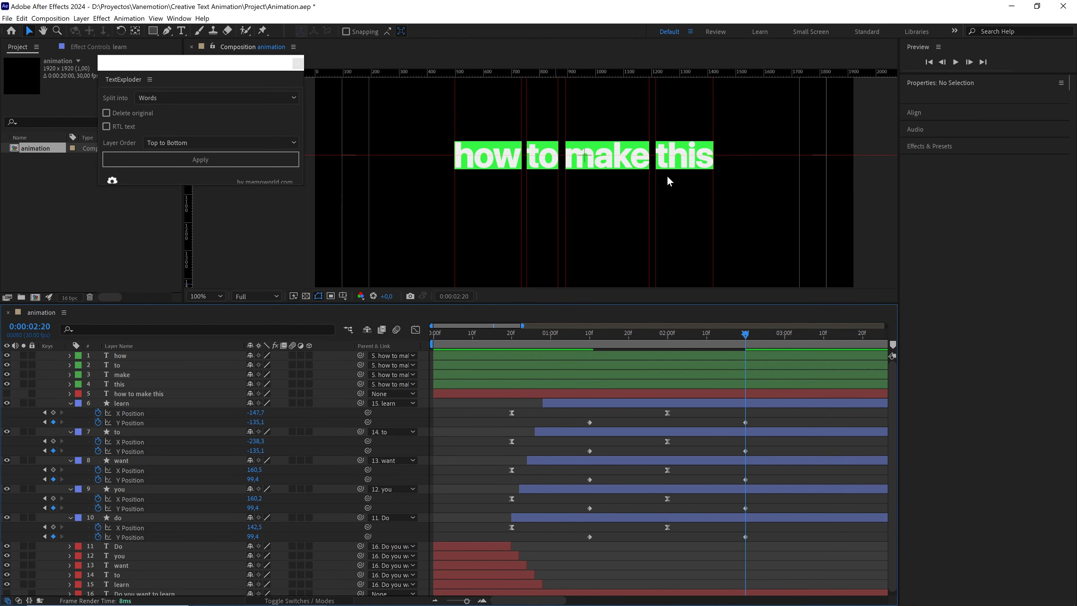
# Step: Apply Easy Ease to all the Y Position keyframes of the shape layers "learn", "to", "want", "you" and "do"
pyautogui.moveTo(756, 426); pyautogui.dragTo(583, 425)
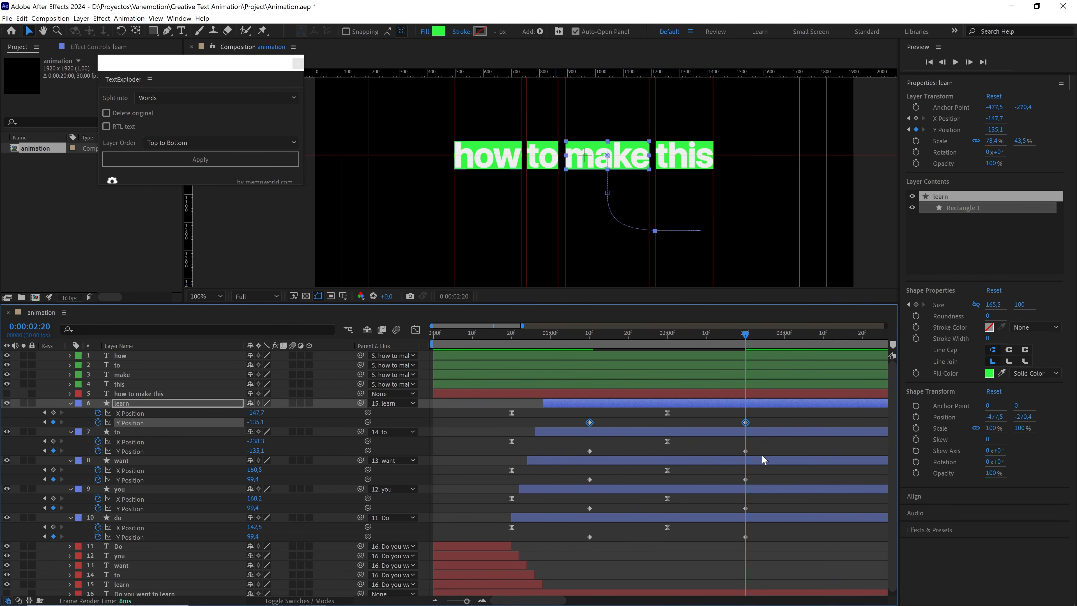
pyautogui.moveTo(761, 452); pyautogui.dragTo(581, 456)
pyautogui.moveTo(753, 491); pyautogui.dragTo(583, 477)
pyautogui.moveTo(757, 512); pyautogui.dragTo(579, 507)
pyautogui.moveTo(753, 532); pyautogui.dragTo(570, 546)
pyautogui.press('F9')
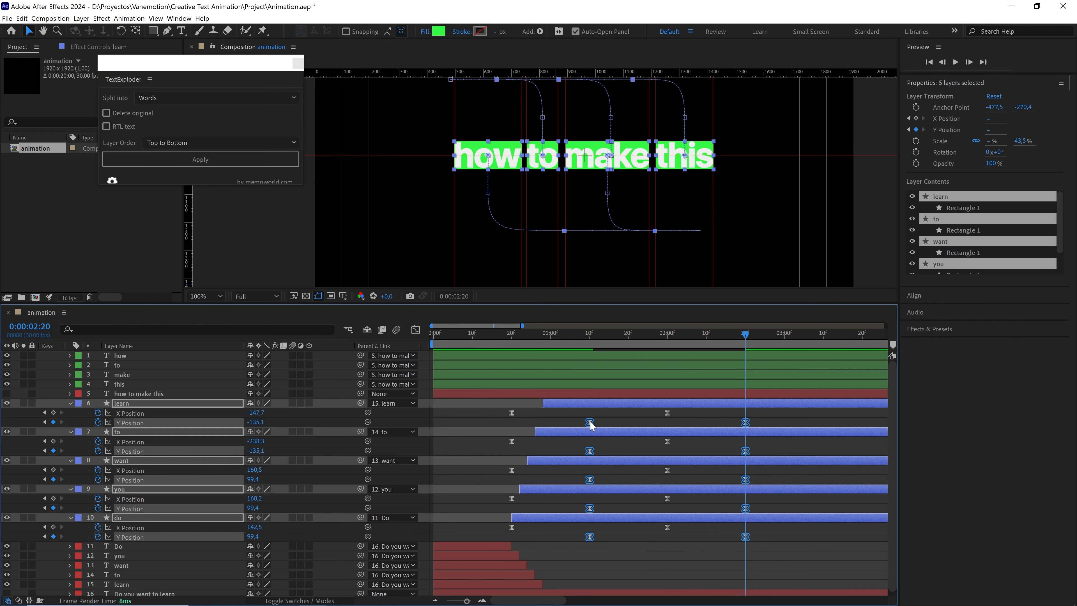
# Step: Set the selected Y Position keyframes' incoming and outgoing velocity influence to 90%
pyautogui.rightClick(589, 422)
pyautogui.click(633, 550)
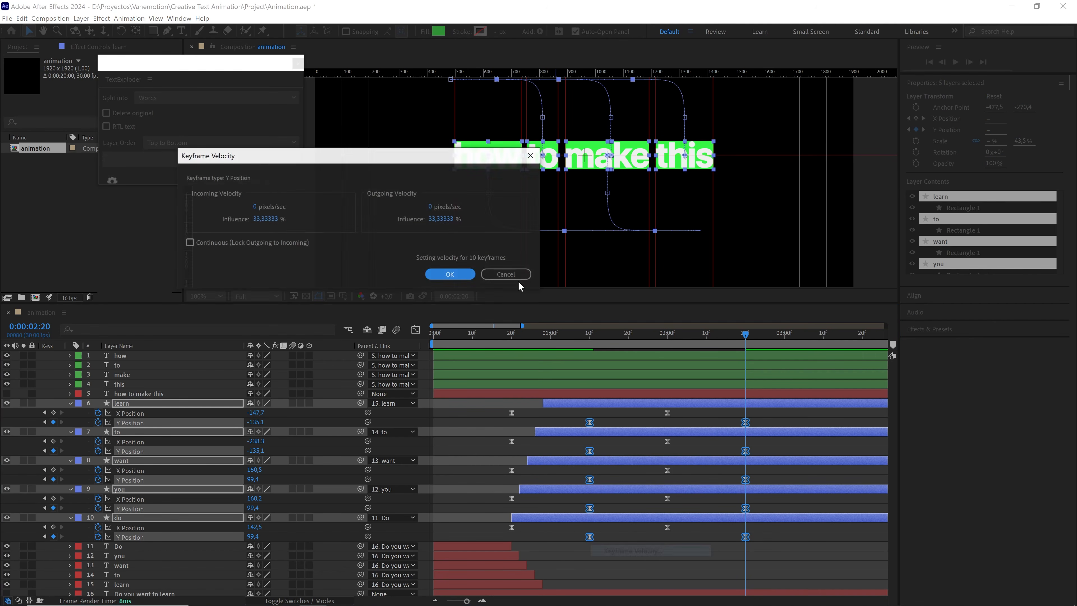
pyautogui.doubleClick(445, 219)
pyautogui.doubleClick(265, 219)
pyautogui.write('90')
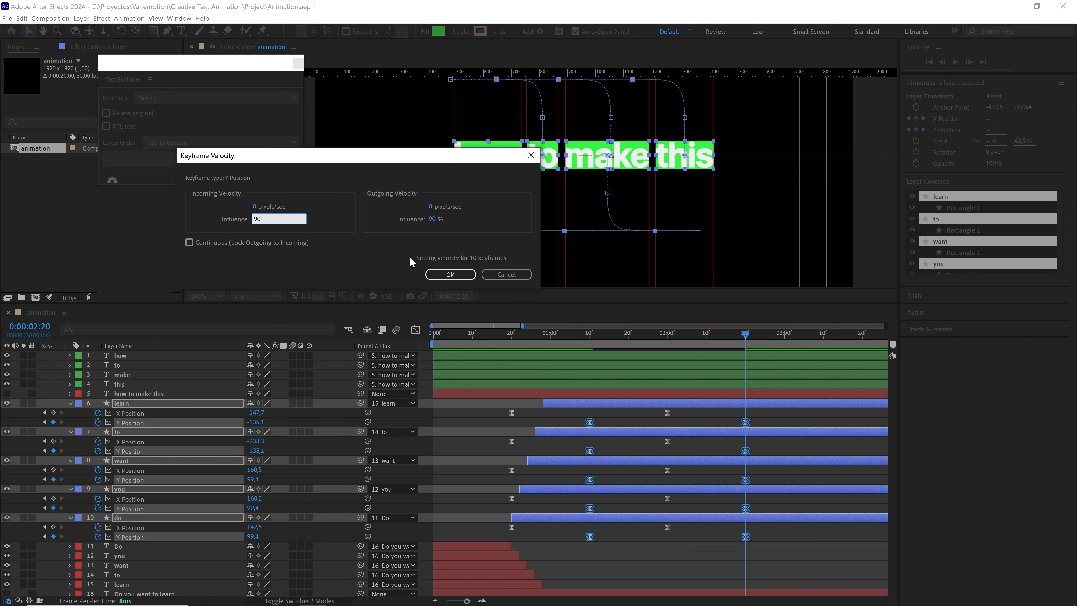
pyautogui.click(450, 274)
# Step: Preview the eased box movement from 0:00:01:01 and bring the current time to 0:00:02:00
pyautogui.scroll(-2, 640, 232)
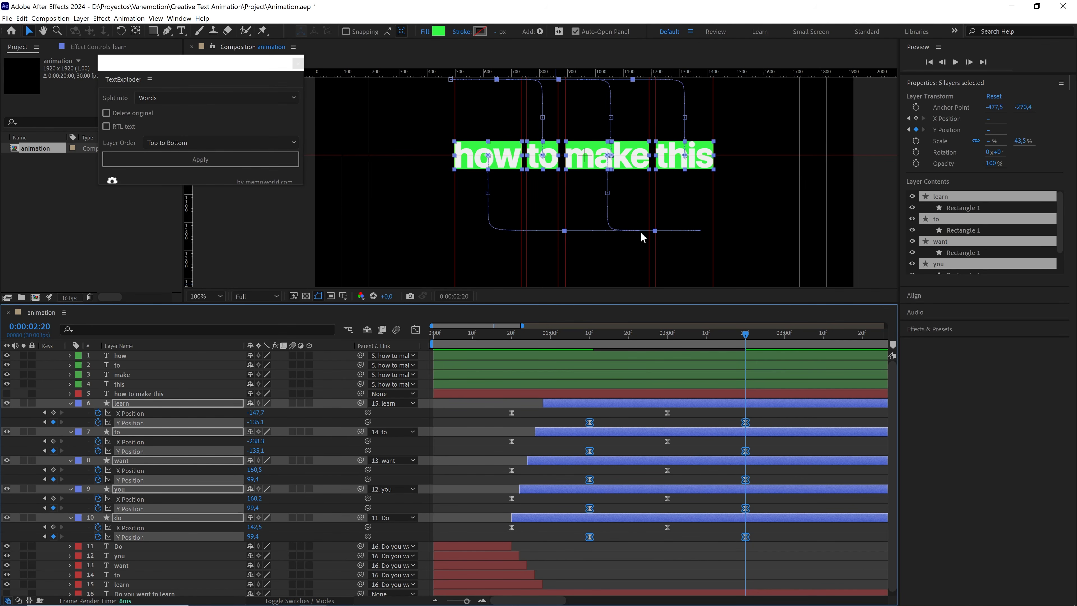
pyautogui.moveTo(746, 335); pyautogui.dragTo(554, 342)
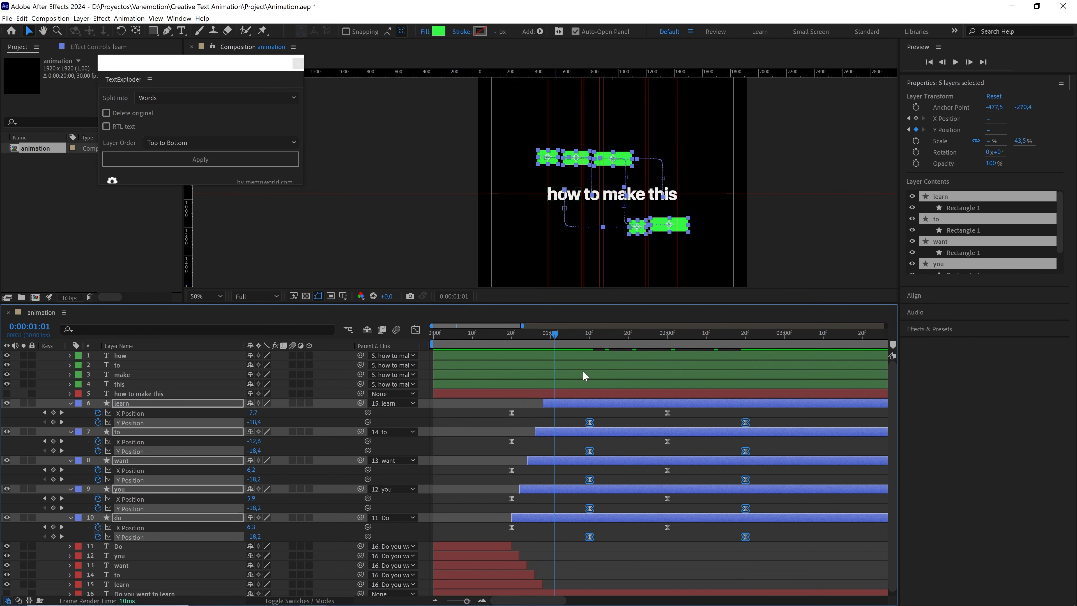
pyautogui.click(609, 411)
pyautogui.press('space')
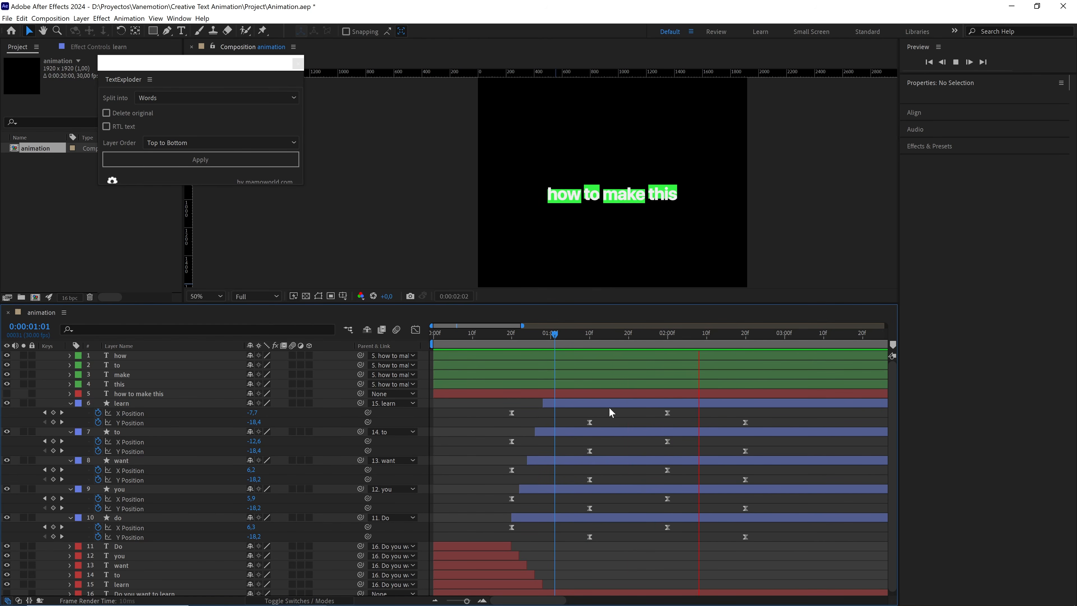
pyautogui.click(582, 334)
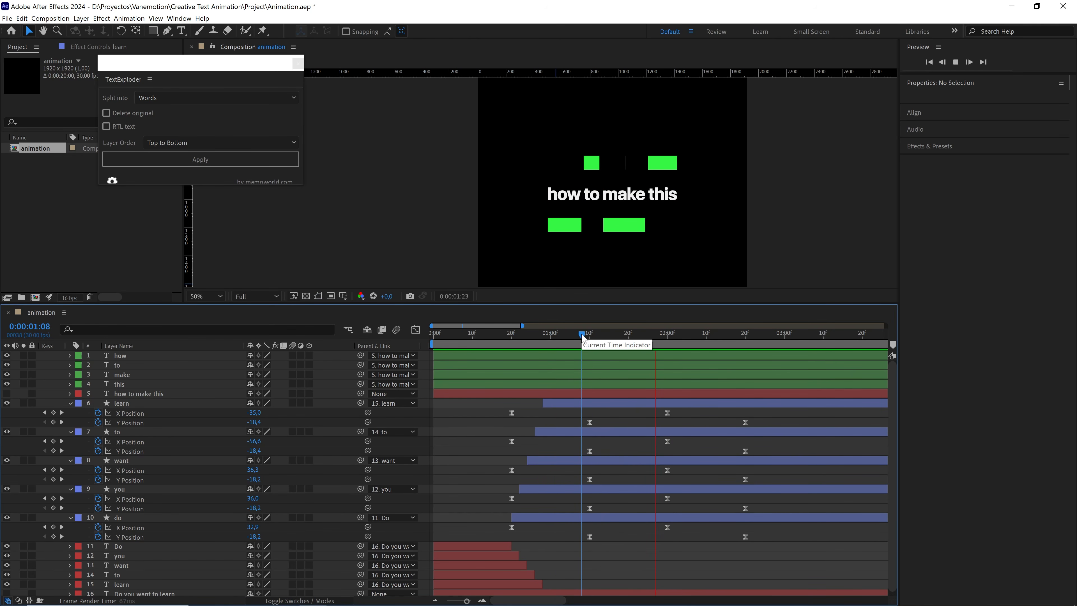
pyautogui.moveTo(581, 335); pyautogui.dragTo(661, 337)
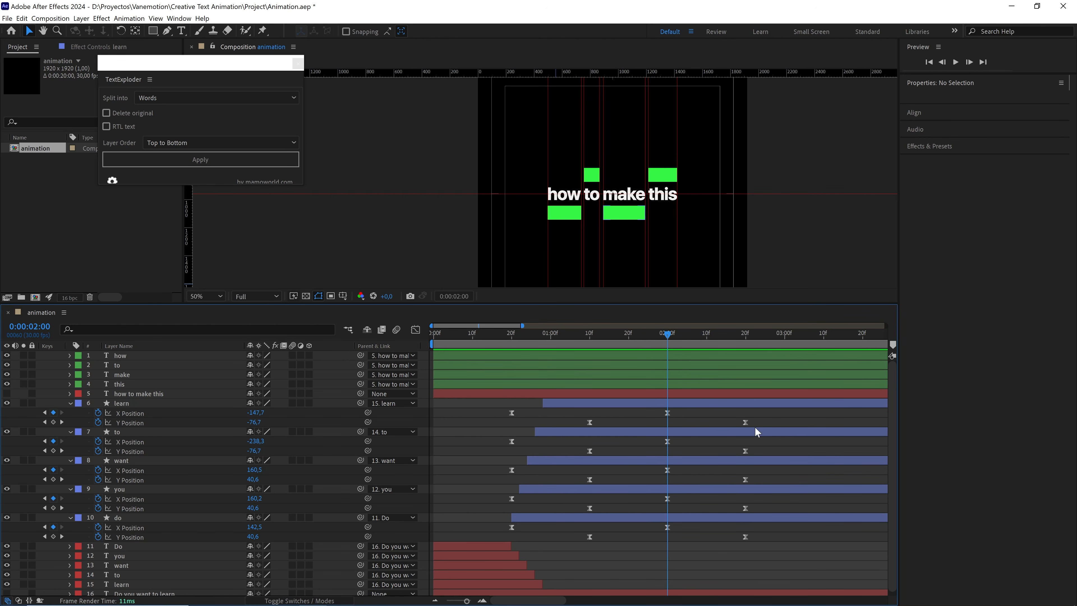
# Step: Examine the speed graph of the "learn" shape layer's Y Position, then return to the layer bars
pyautogui.moveTo(757, 421); pyautogui.dragTo(604, 441)
pyautogui.click(416, 329)
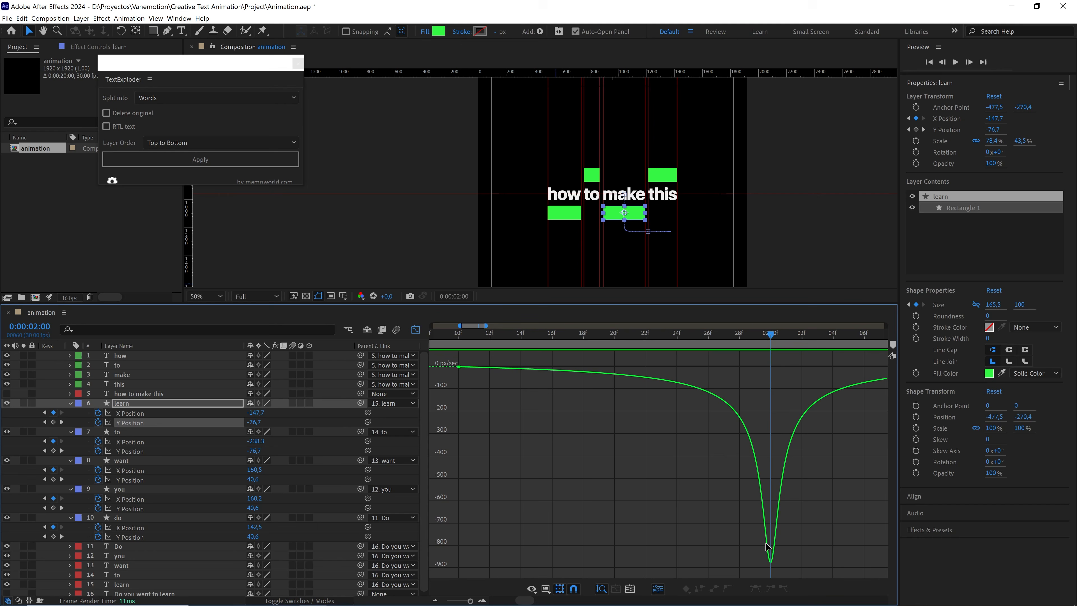
pyautogui.scroll(-5, 640, 478)
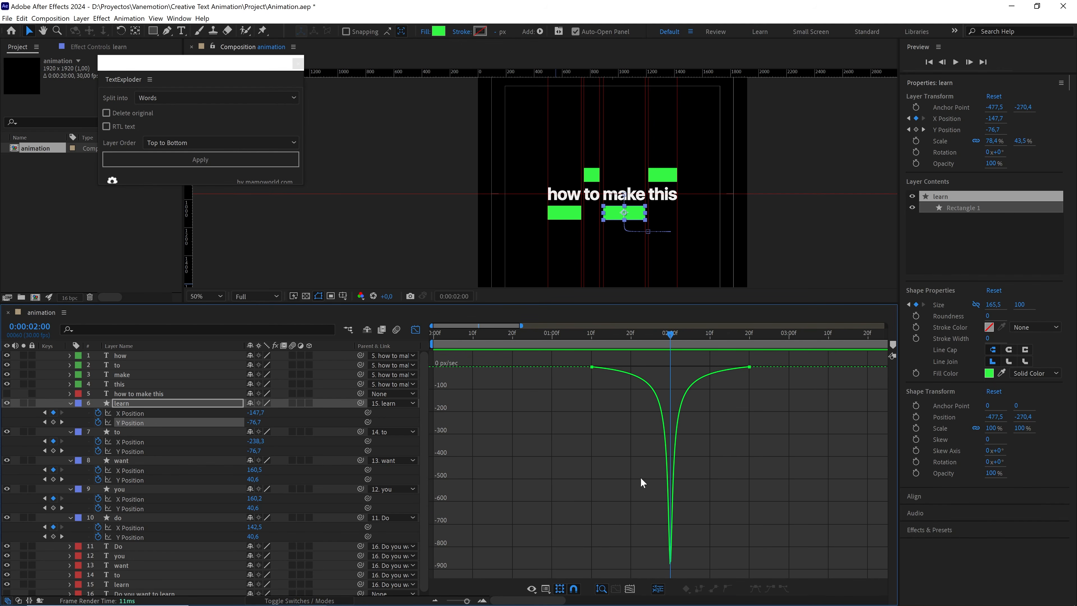
pyautogui.click(416, 330)
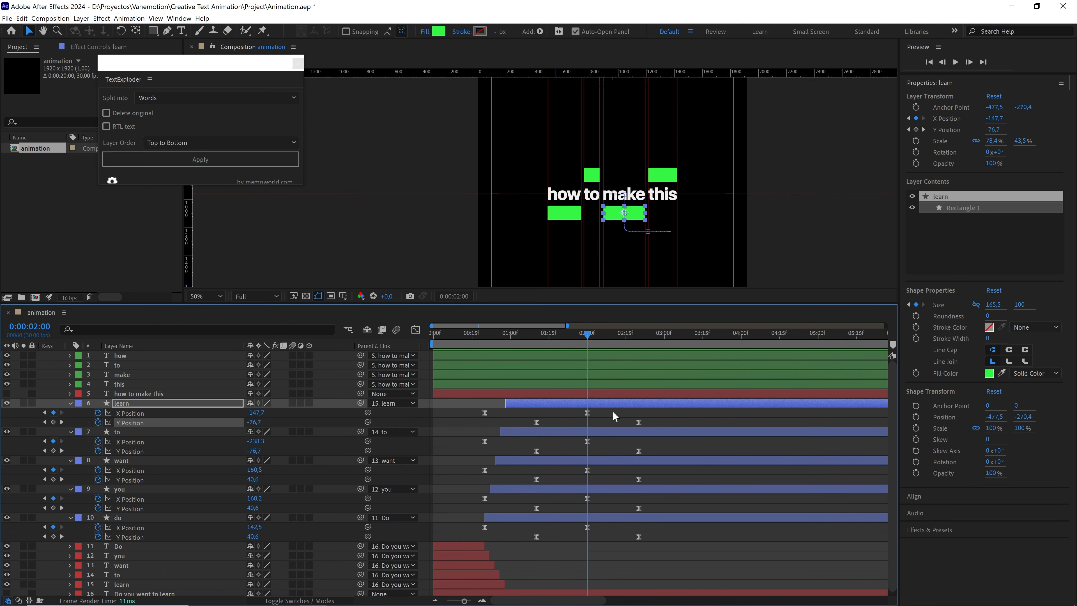
# Step: Make the text layers "how", "to", "make" and "this" start at 0:00:02:00 and go to 0:00:02:20
pyautogui.click(533, 383)
pyautogui.keyDown('shift'); pyautogui.click(449, 357); pyautogui.keyUp('shift')
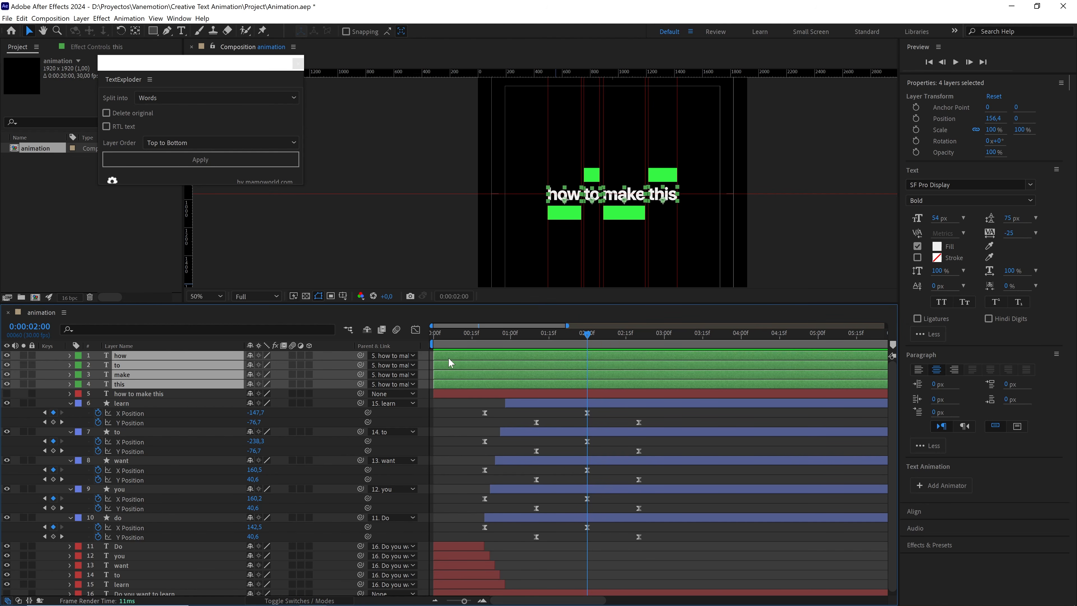
pyautogui.moveTo(448, 356); pyautogui.dragTo(639, 336)
pyautogui.click(625, 415)
pyautogui.scroll(2, 633, 254)
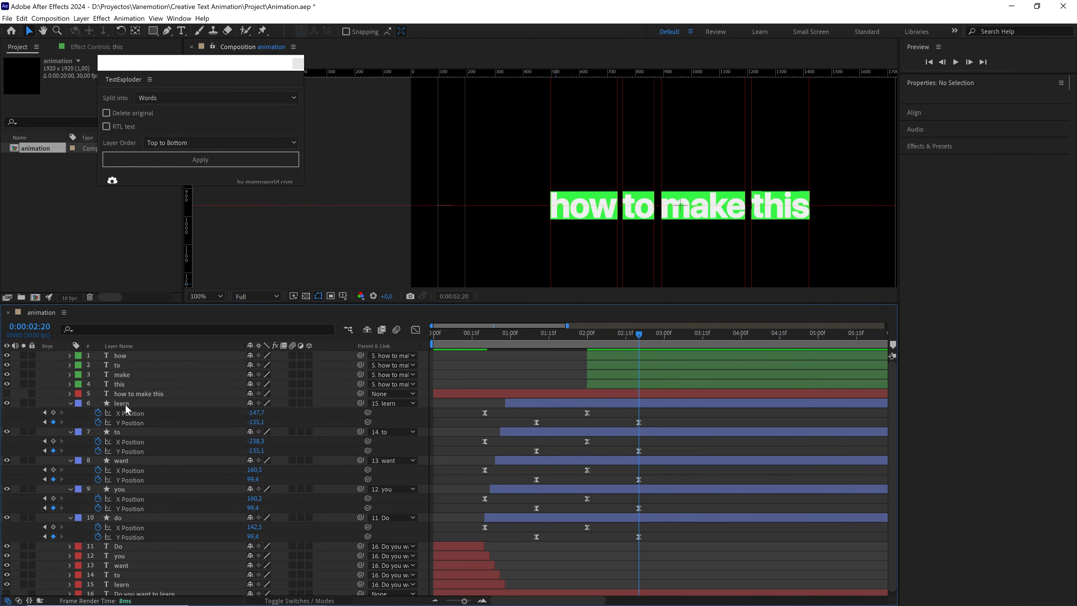
# Step: Collapse the position properties of the five shape layers
pyautogui.click(70, 405)
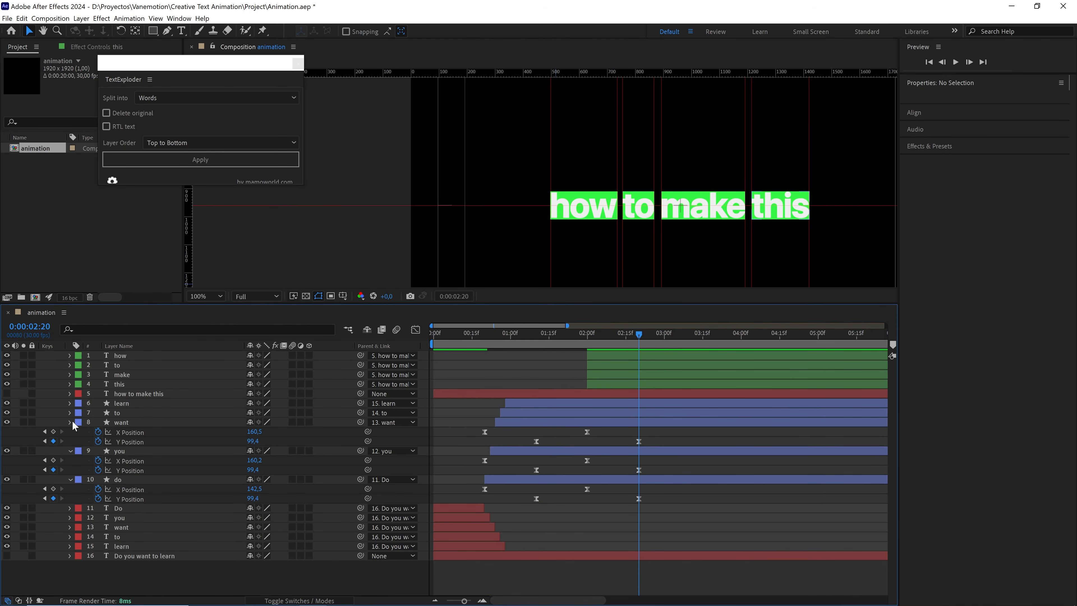
pyautogui.click(71, 422)
pyautogui.click(71, 431)
pyautogui.click(71, 441)
# Step: Check which box belongs to the "learn" shape layer and parent the "make" text layer to it
pyautogui.click(123, 403)
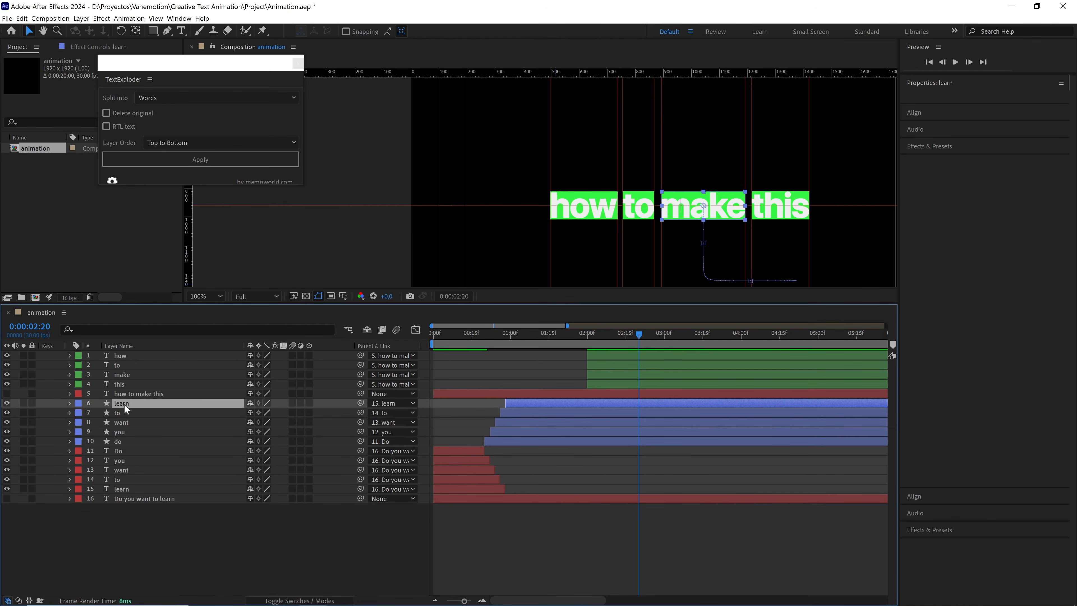
pyautogui.click(6, 404)
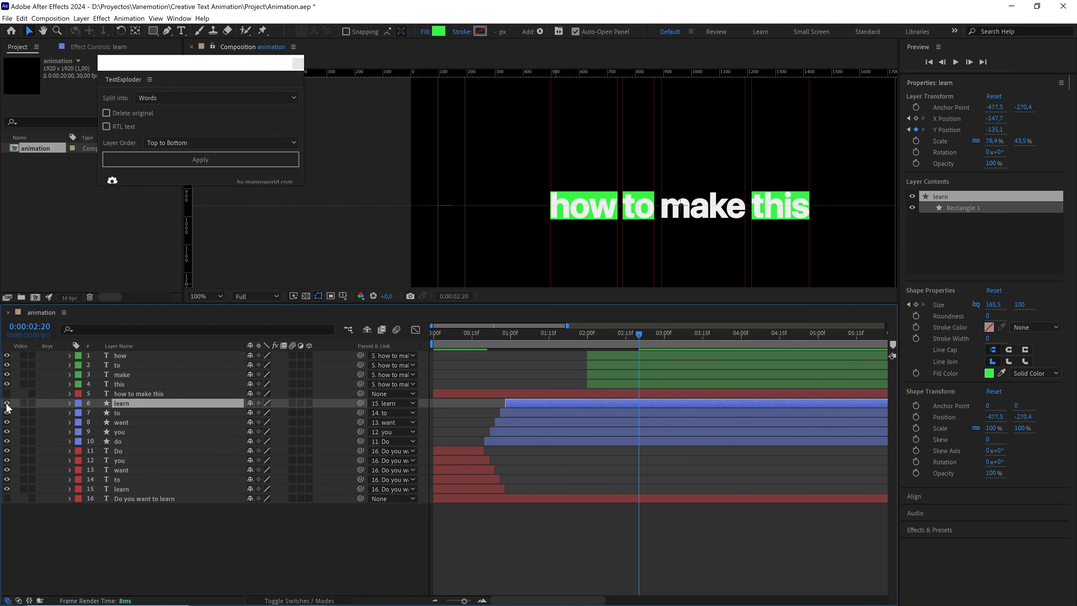
pyautogui.click(6, 404)
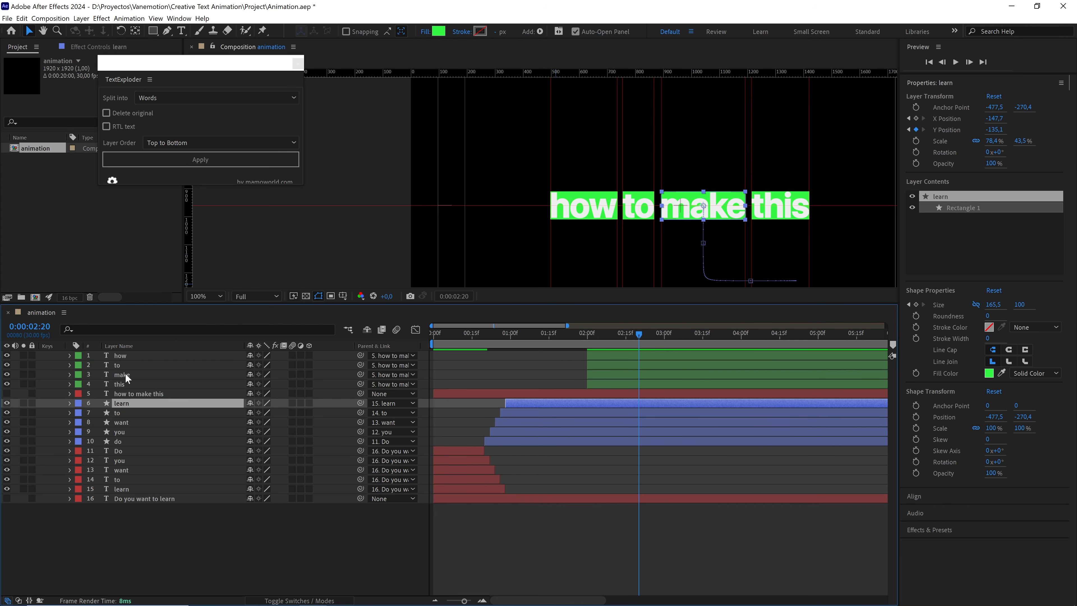
pyautogui.moveTo(360, 375); pyautogui.dragTo(106, 410)
# Step: Check which box belongs to the "to" shape layer and parent the "how" text layer to it
pyautogui.click(7, 413)
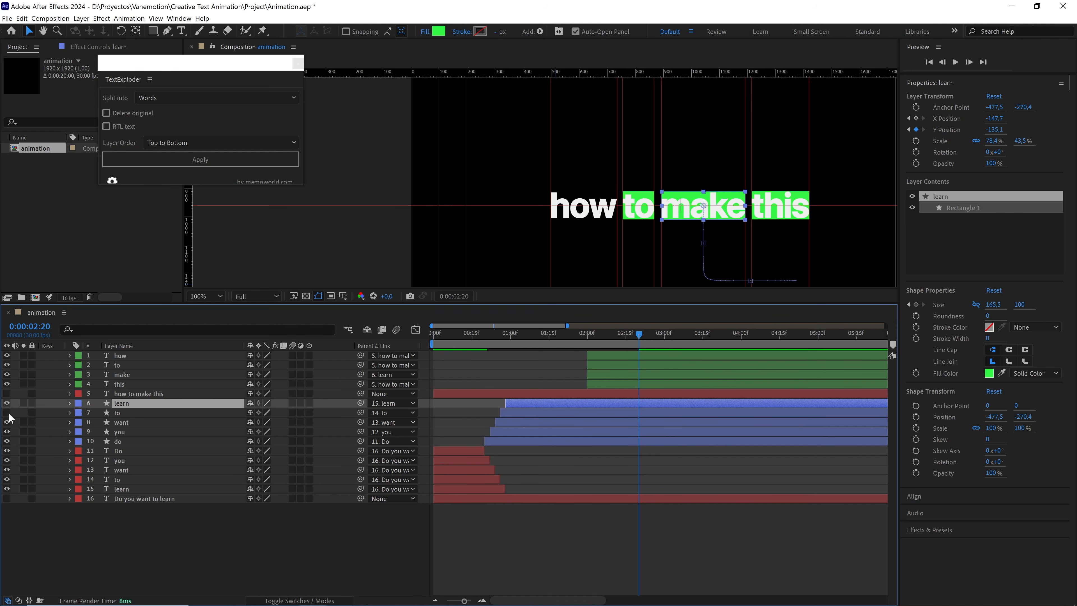
pyautogui.click(6, 413)
pyautogui.click(7, 413)
pyautogui.click(7, 413)
pyautogui.click(7, 413)
pyautogui.click(7, 413)
pyautogui.click(114, 412)
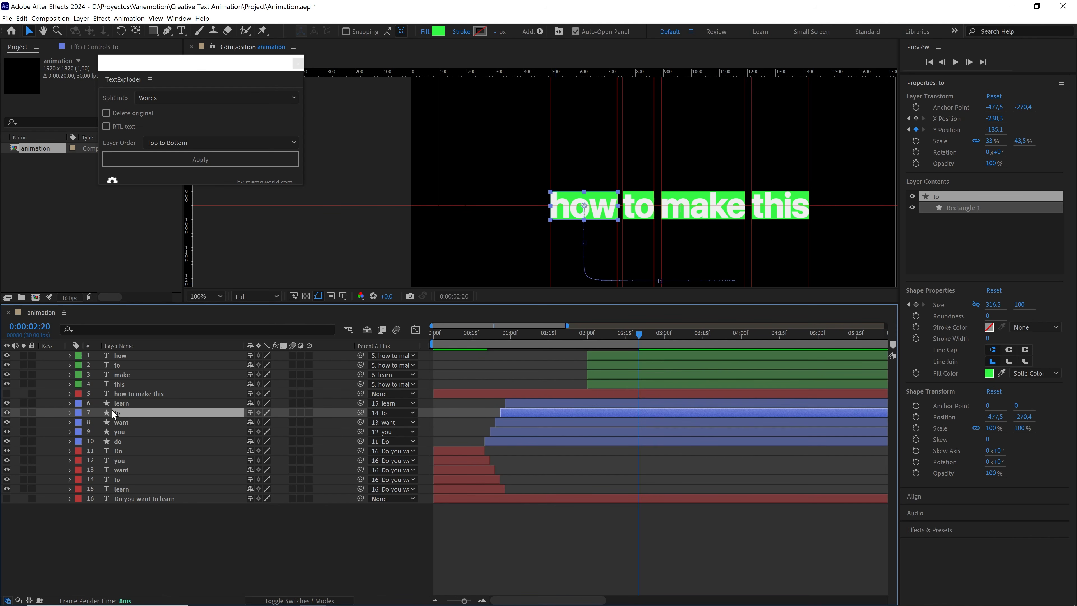
pyautogui.moveTo(360, 356); pyautogui.dragTo(134, 415)
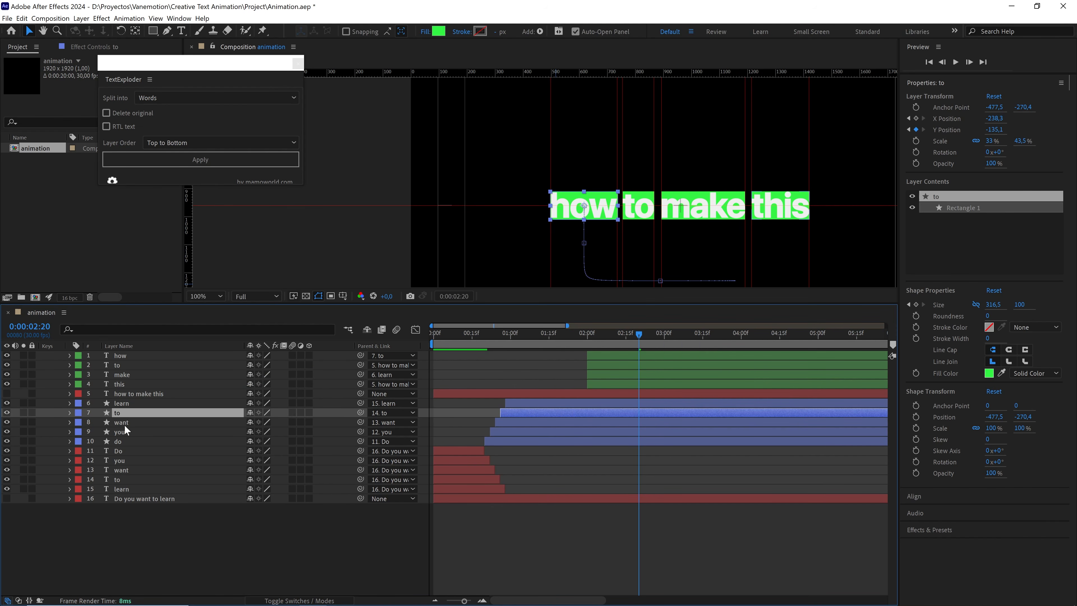
# Step: Check which box belongs to the "want" shape layer and parent the "this" text layer to it
pyautogui.click(29, 422)
pyautogui.click(7, 422)
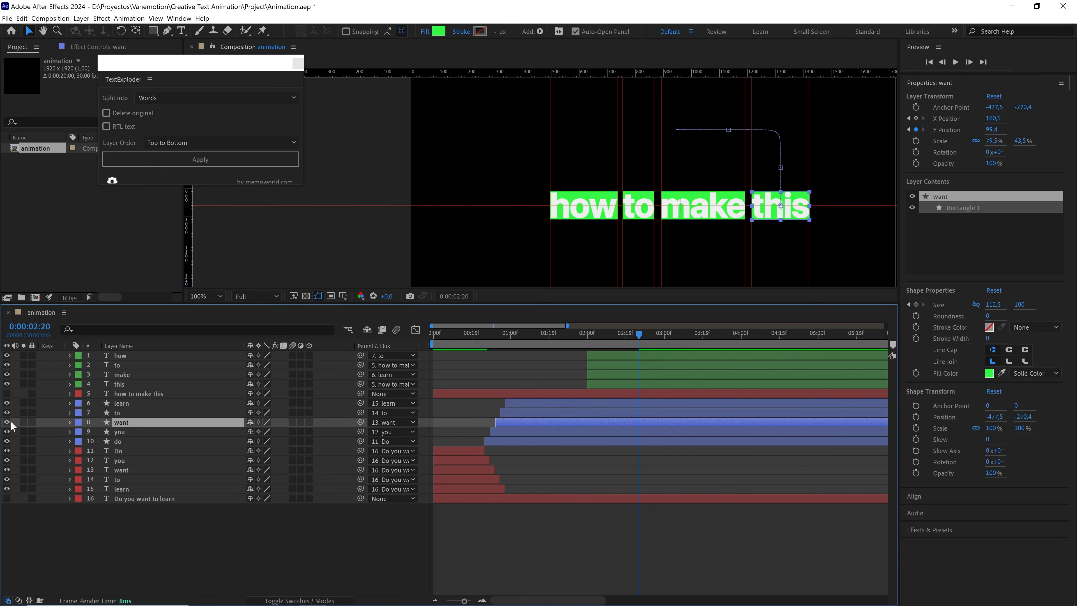
pyautogui.click(8, 422)
pyautogui.moveTo(362, 387); pyautogui.dragTo(123, 422)
# Step: Check the boxes of the "you" and "do" shape layers and parent the "to" text layer to the "do" shape layer
pyautogui.click(22, 431)
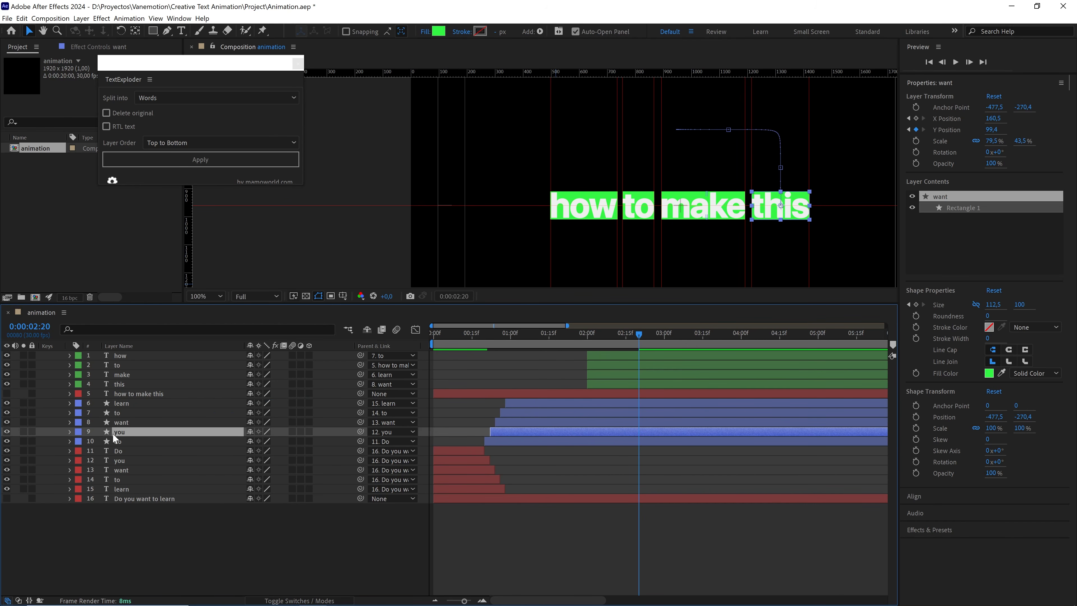
pyautogui.click(7, 432)
pyautogui.click(6, 431)
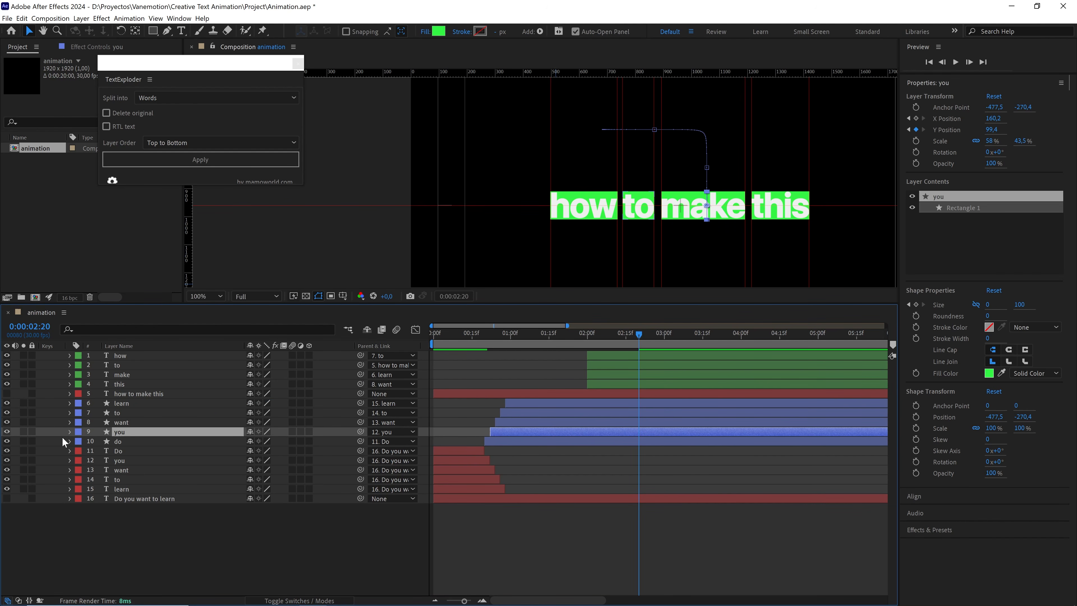
pyautogui.click(120, 442)
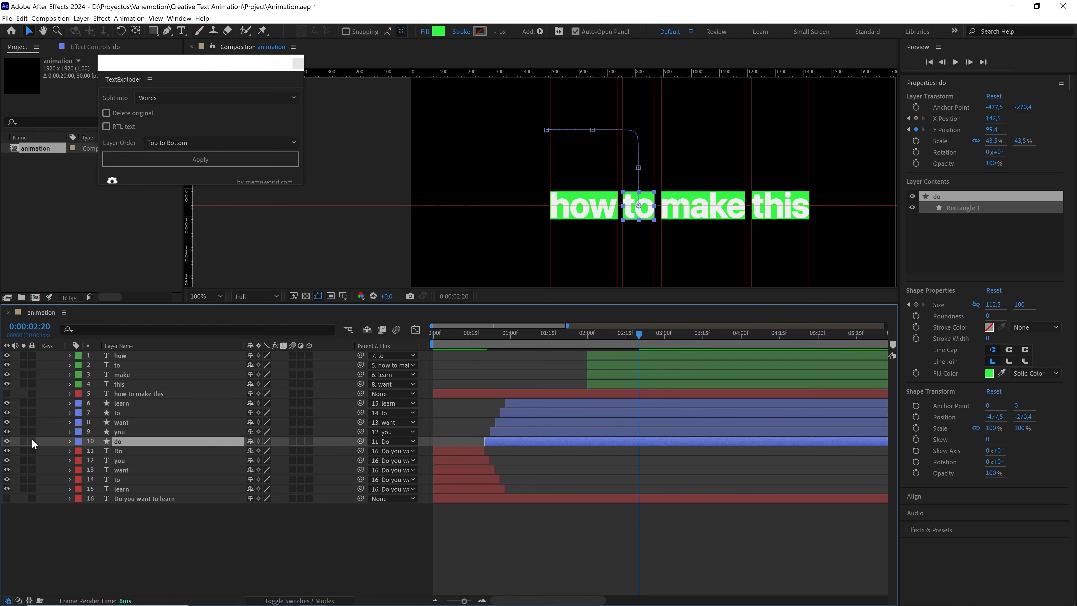
pyautogui.click(7, 441)
pyautogui.moveTo(362, 367); pyautogui.dragTo(128, 445)
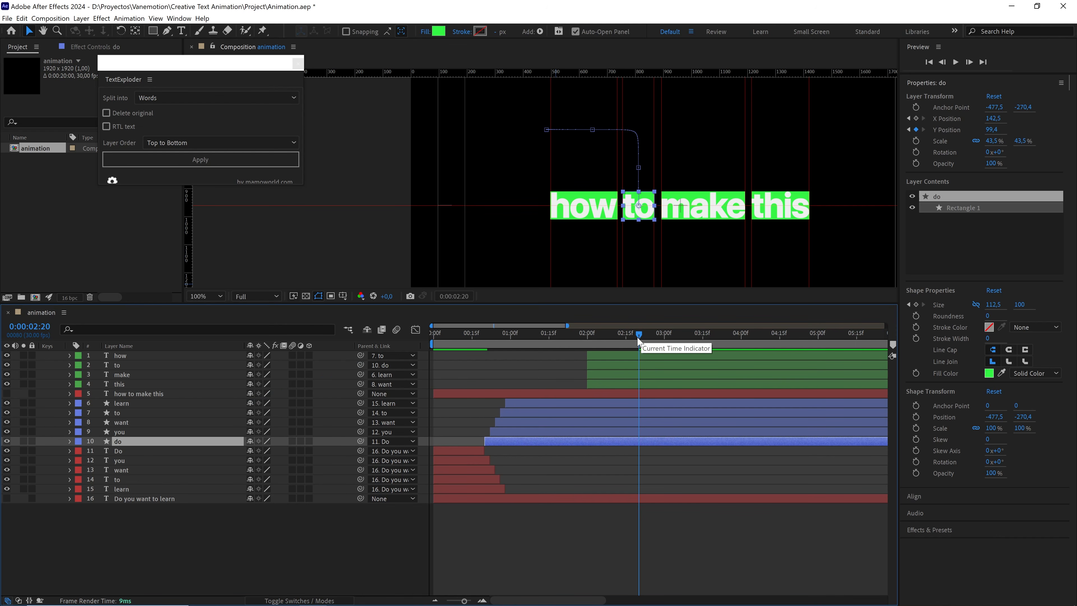
# Step: Trim the five green box shape layers so they end at 0:00:02:00, where the text layers begin
pyautogui.moveTo(638, 335); pyautogui.dragTo(594, 343)
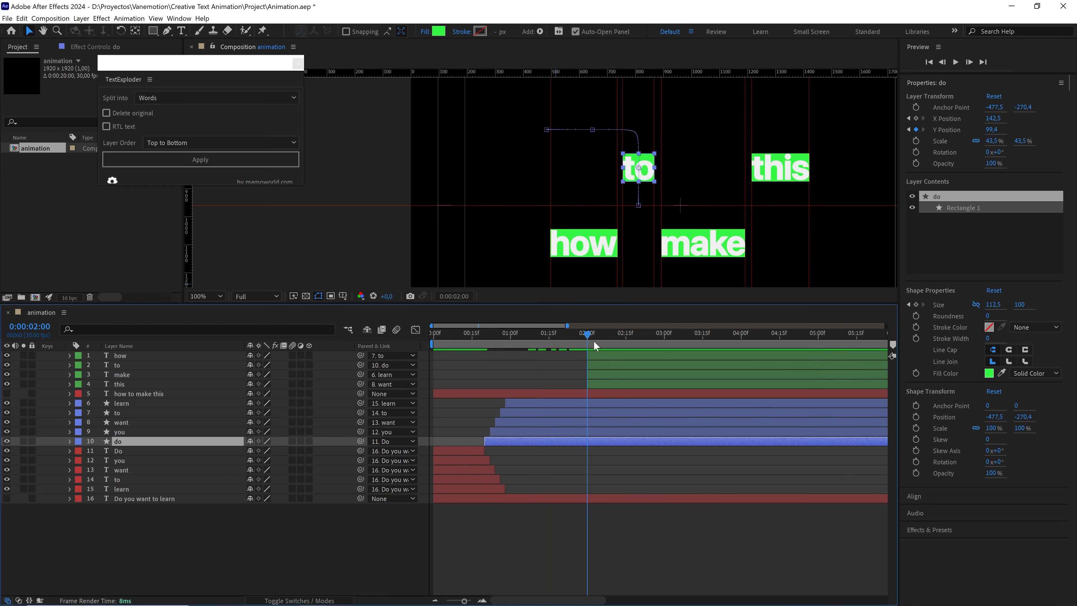
pyautogui.scroll(1, 593, 372)
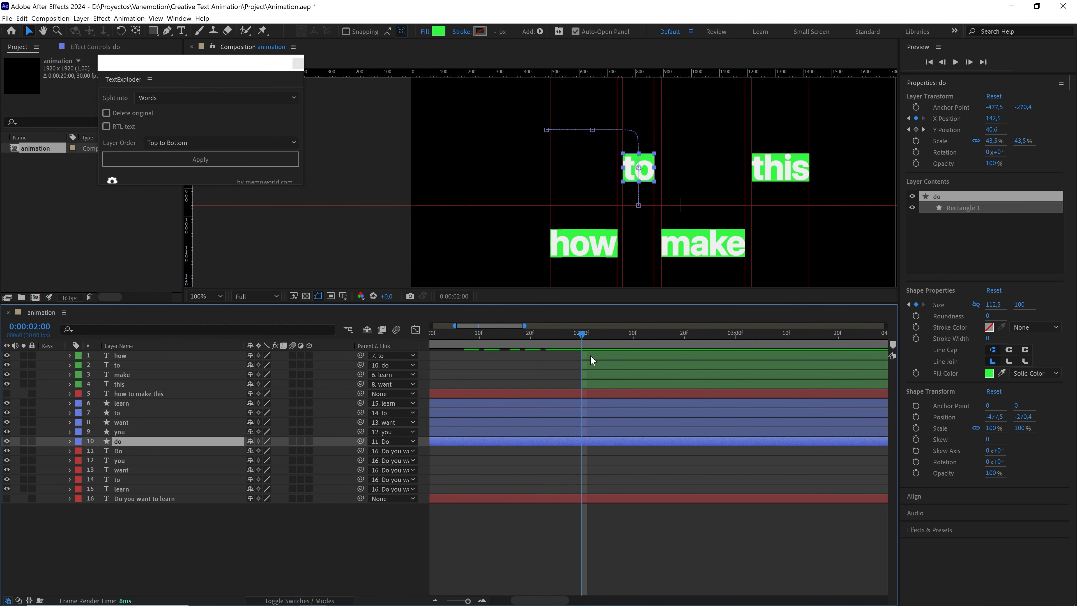
pyautogui.click(599, 400)
pyautogui.keyDown('shift'); pyautogui.click(598, 438); pyautogui.keyUp('shift')
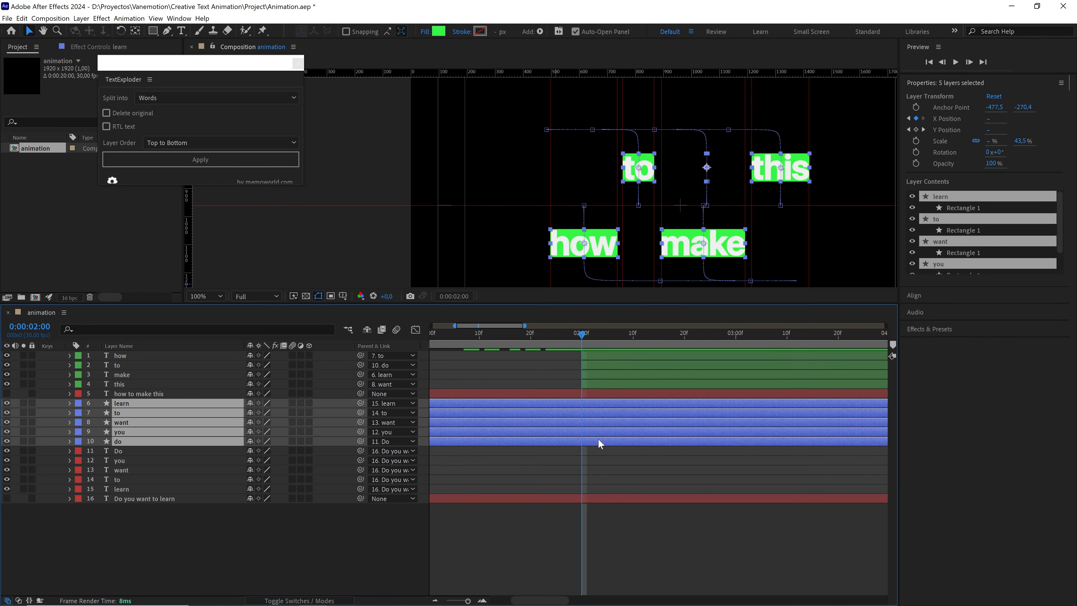
pyautogui.hotkey('ctrl', 'shift', 'd')
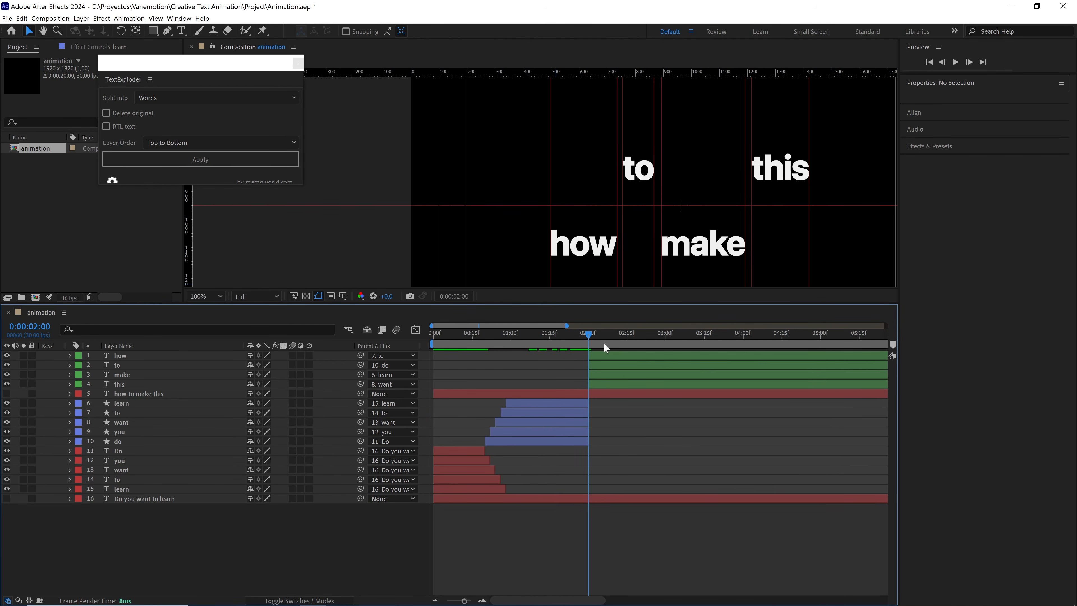
# Step: Fit the composition in an enlarged viewer and play the animation from the first frame
pyautogui.moveTo(604, 344); pyautogui.dragTo(498, 344)
pyautogui.press('space')
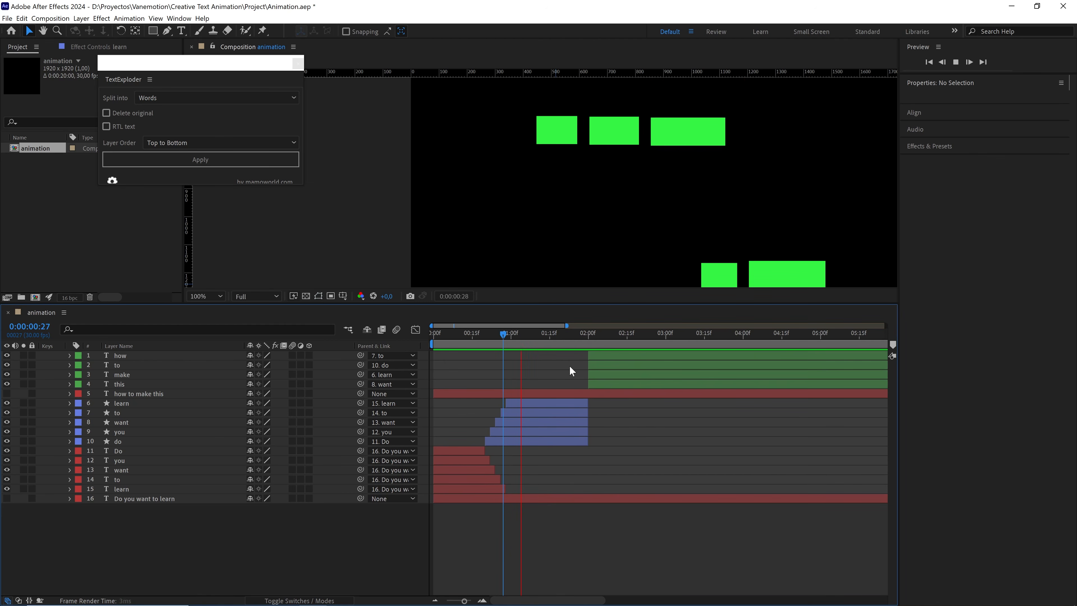
pyautogui.click(429, 335)
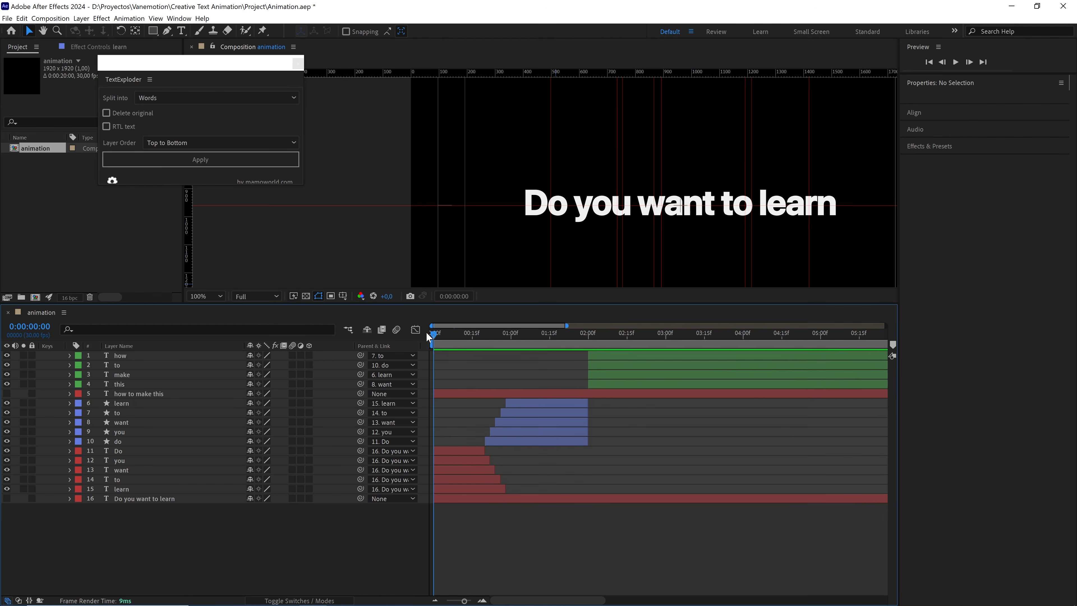
pyautogui.click(212, 296)
pyautogui.click(204, 346)
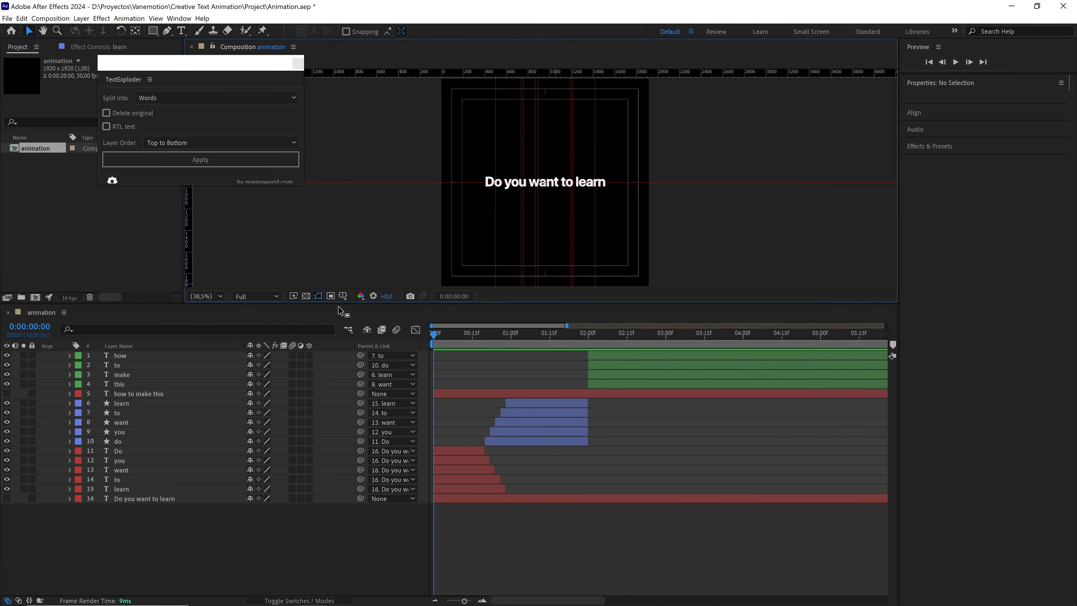
pyautogui.moveTo(341, 326); pyautogui.dragTo(345, 360)
pyautogui.press('space')
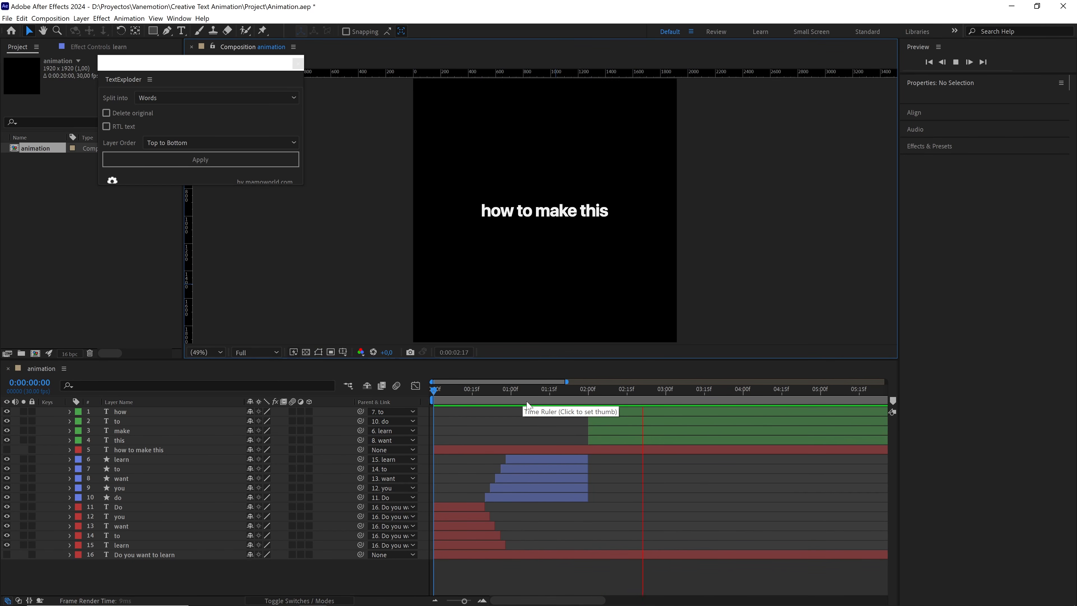
# Step: Replay the animation from 0:00:00:21 to check the change from green boxes to the second phrase
pyautogui.press('space')
pyautogui.click(555, 395)
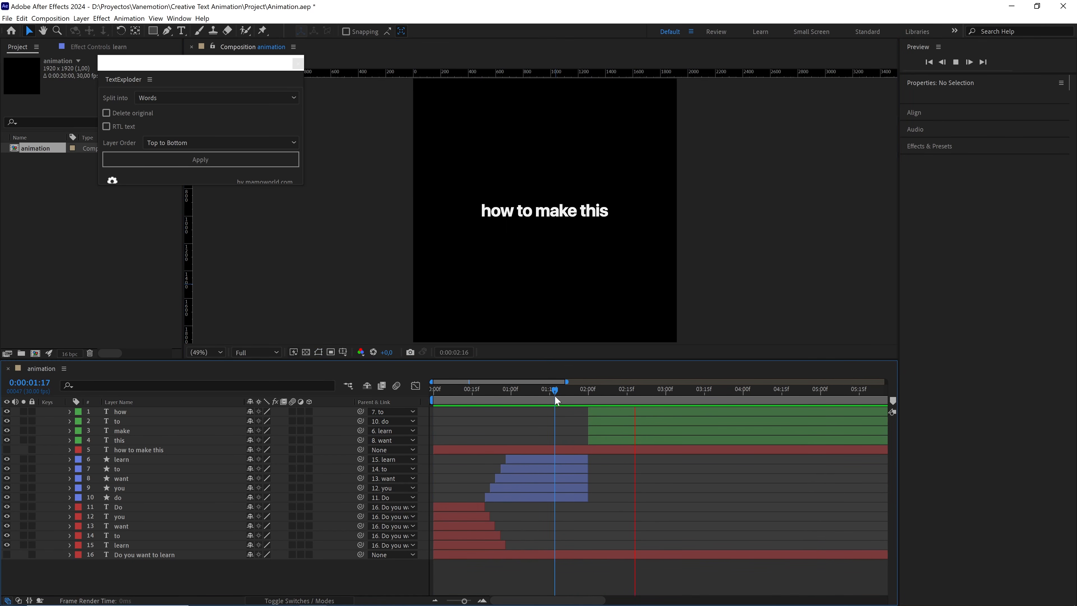
pyautogui.press('space')
pyautogui.moveTo(554, 395); pyautogui.dragTo(489, 393)
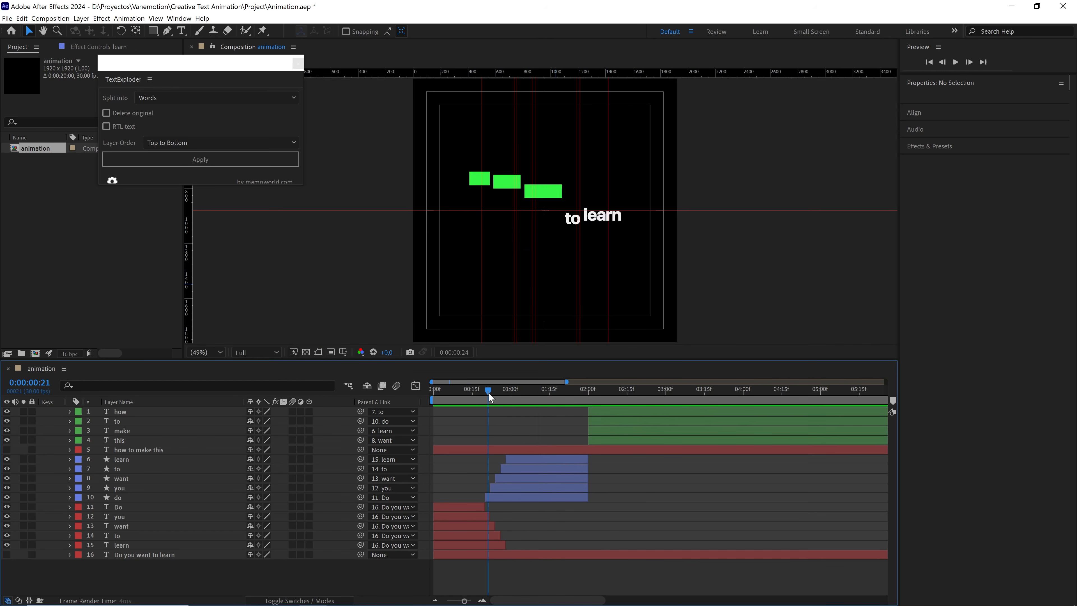
pyautogui.press('space')
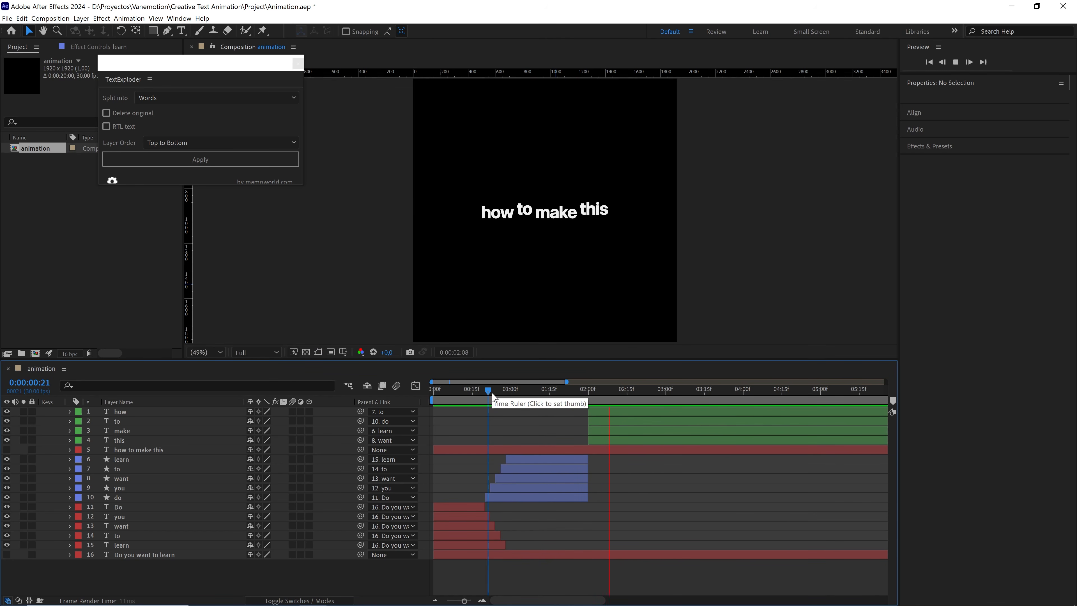
# Step: Add Position keyframes at 0:00:02:00 to the "how", "to", "make" and "this" text layers, and advance 40 frames to 0:00:03:10
pyautogui.click(589, 395)
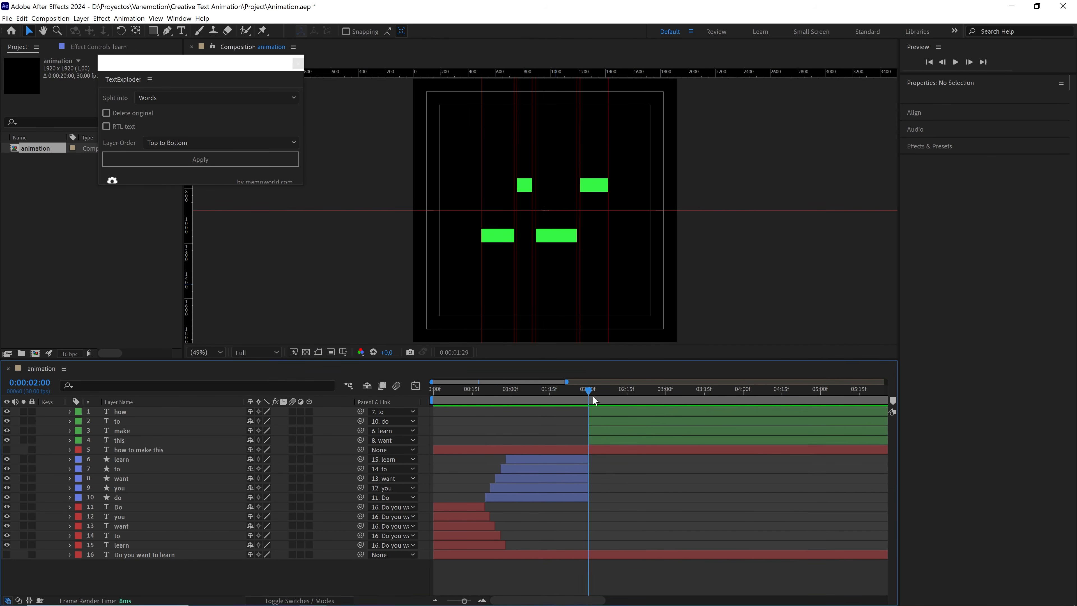
pyautogui.click(596, 440)
pyautogui.keyDown('shift'); pyautogui.click(597, 412); pyautogui.keyUp('shift')
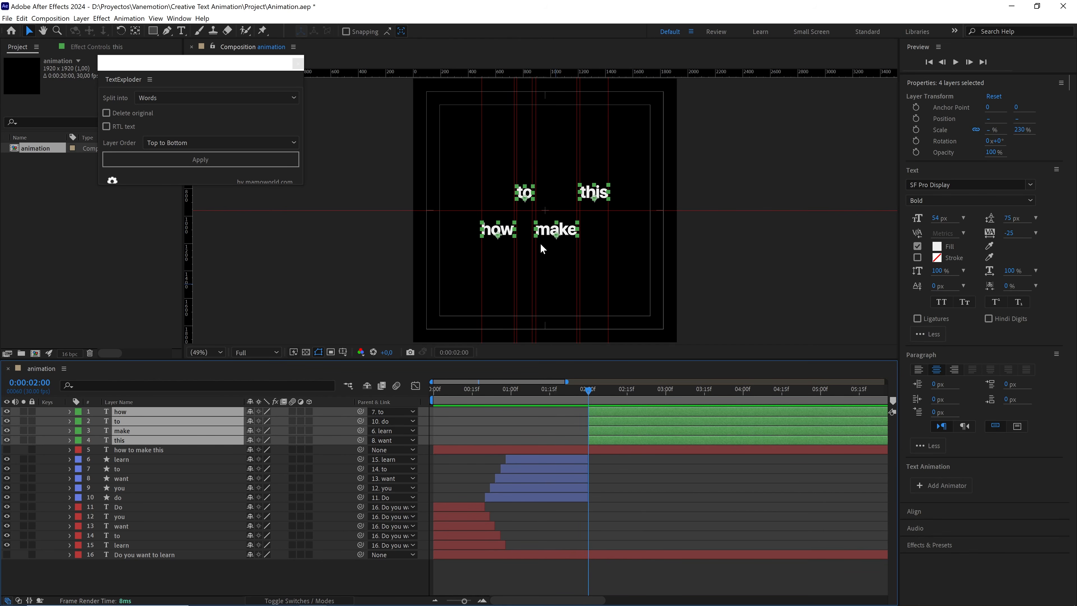
pyautogui.press('p')
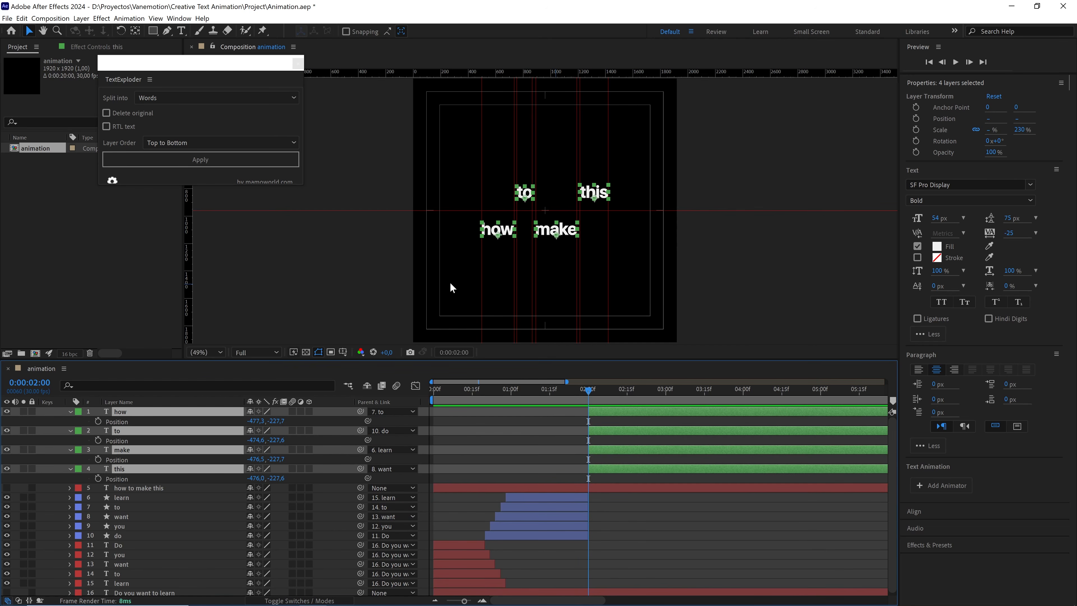
pyautogui.click(98, 421)
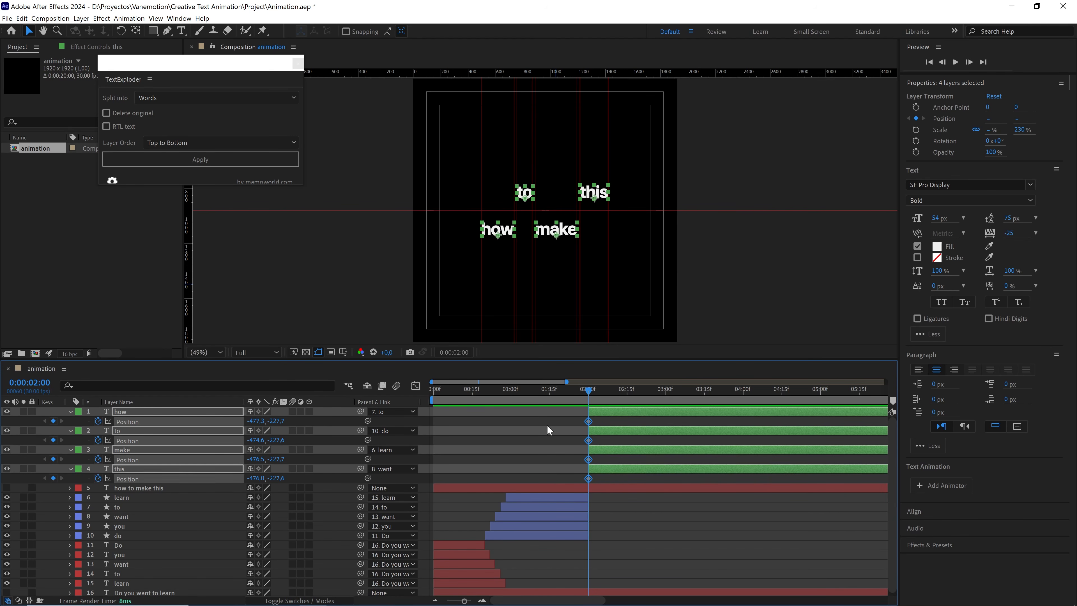
pyautogui.hotkey('shift', 'pagedown')
pyautogui.hotkey('shift', 'pagedown')
pyautogui.hotkey('shift', 'pagedown')
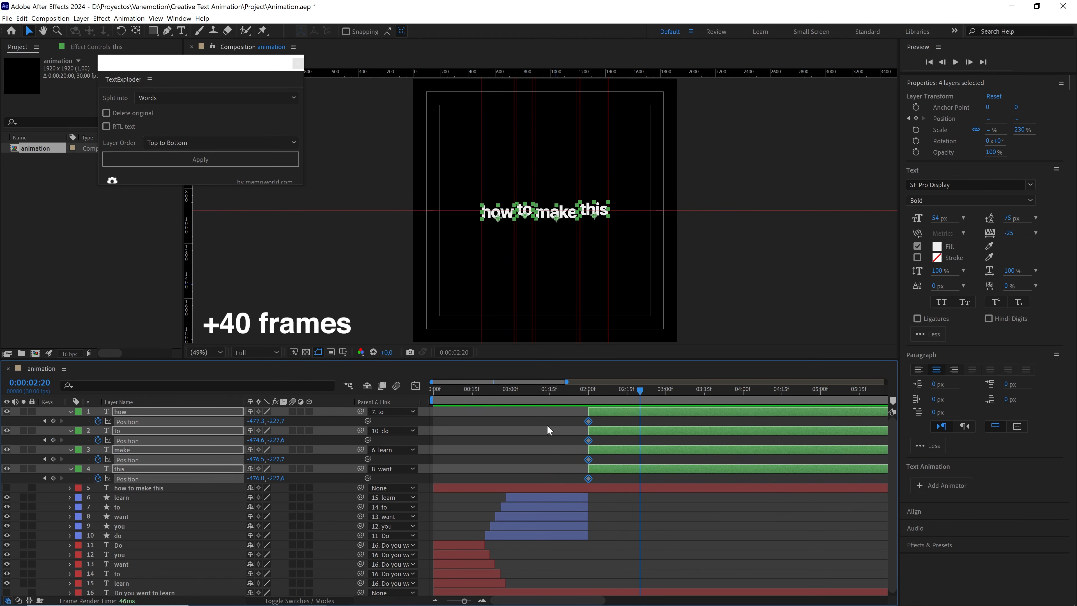
pyautogui.hotkey('shift', 'pagedown')
pyautogui.click(553, 429)
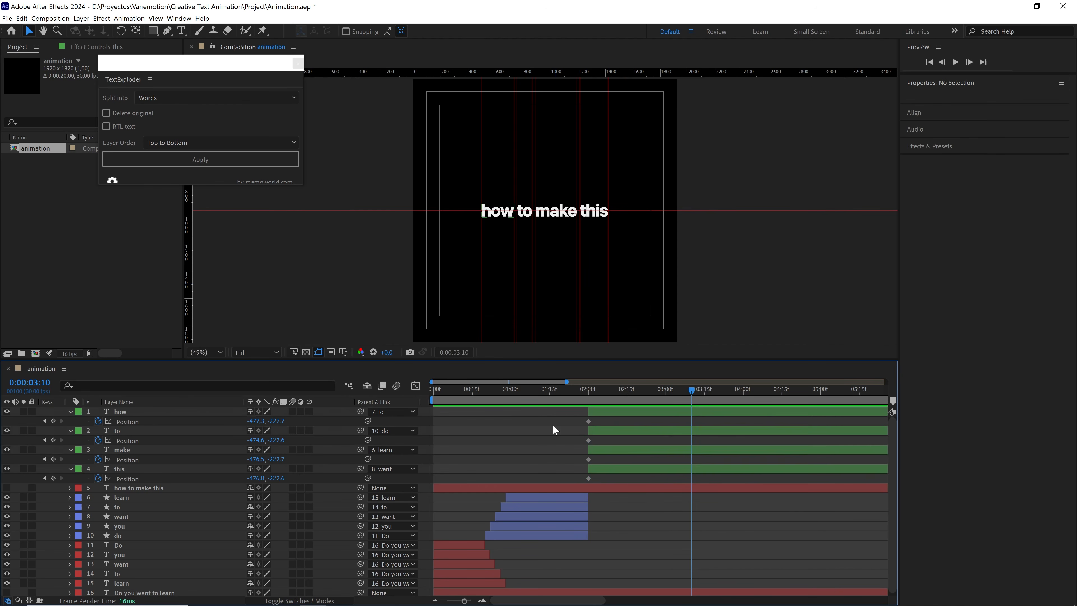
# Step: Display the proportional grid over the composition and clear all existing guides
pyautogui.scroll(1, 580, 250)
pyautogui.scroll(1, 567, 228)
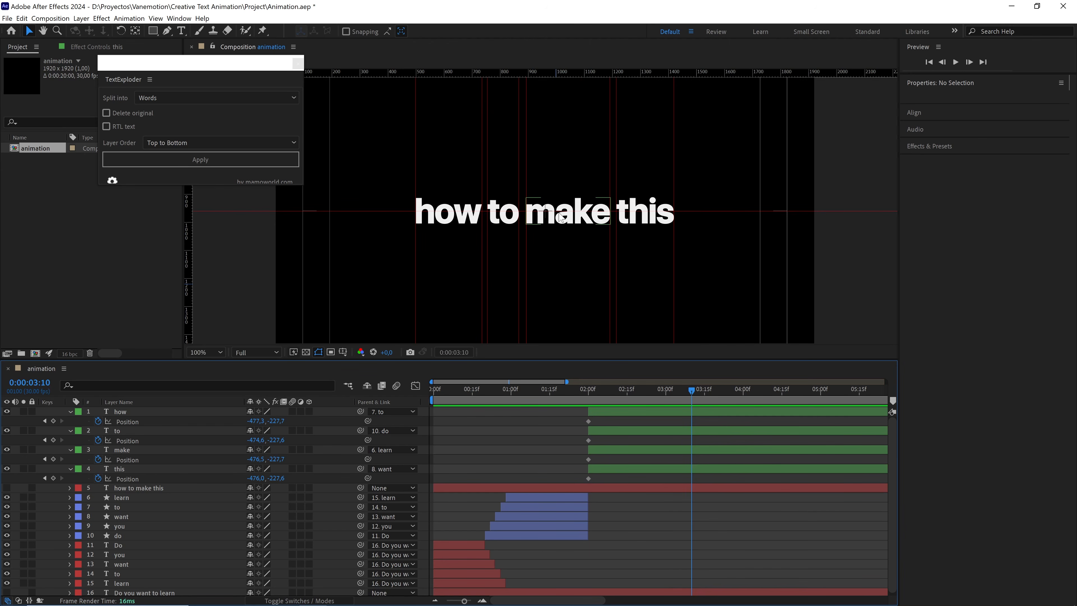
pyautogui.click(340, 352)
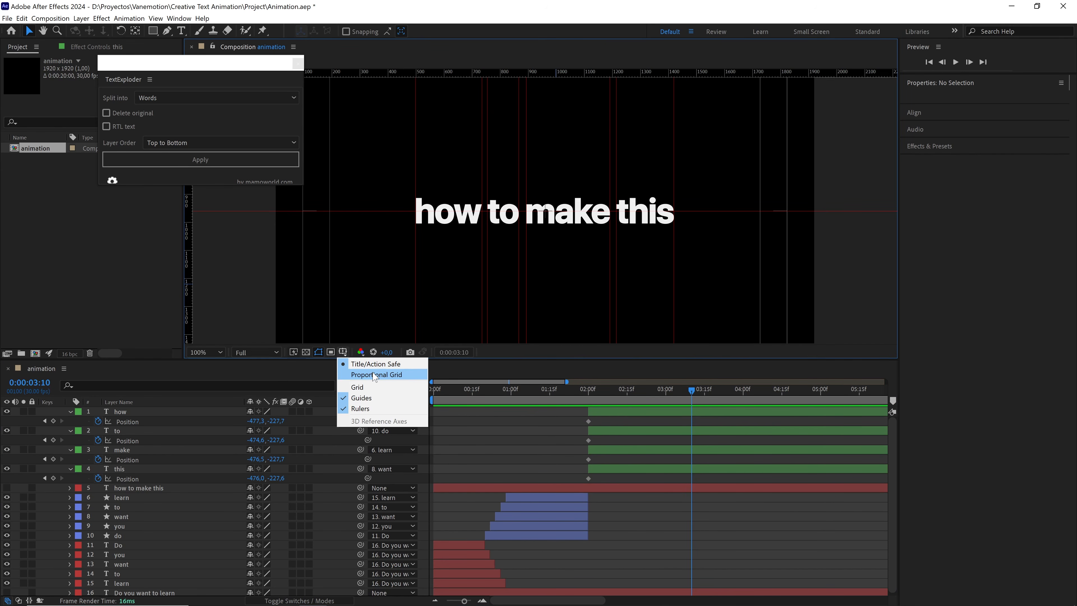
pyautogui.click(547, 219)
pyautogui.click(343, 352)
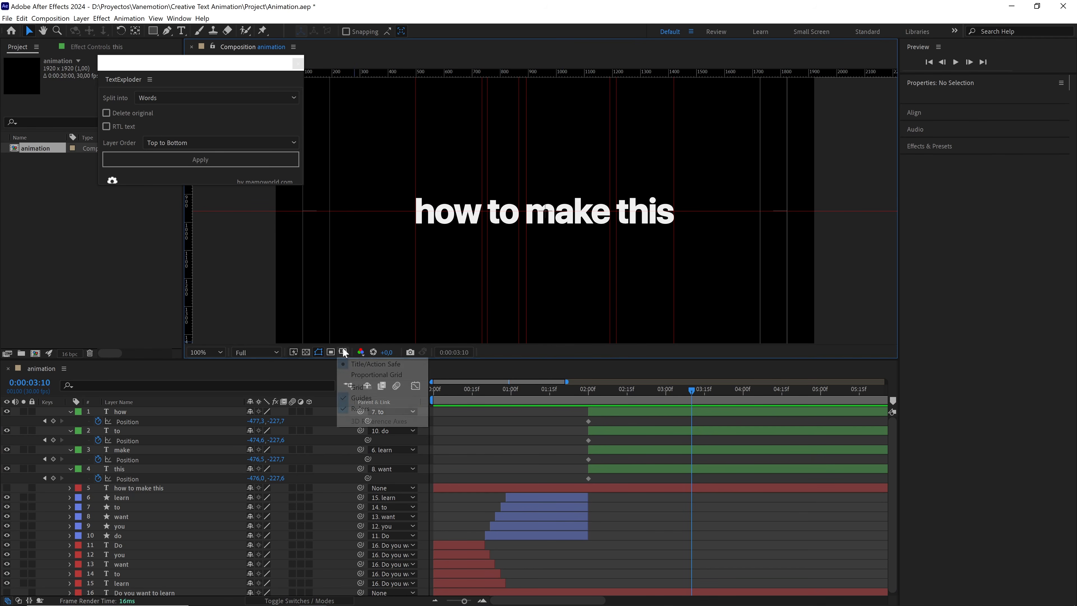
pyautogui.click(368, 373)
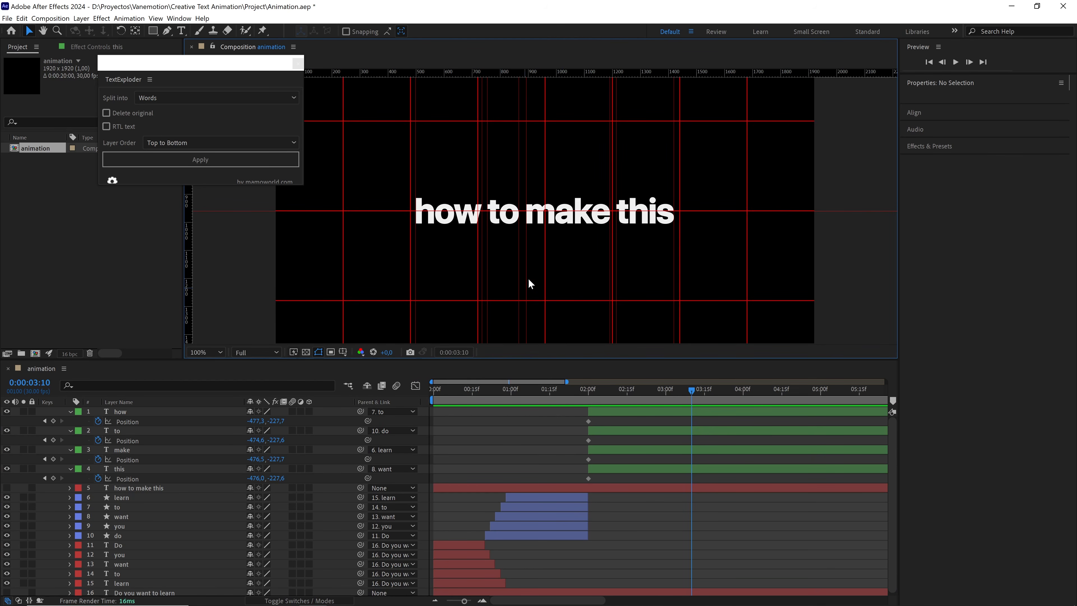
pyautogui.scroll(-1, 530, 283)
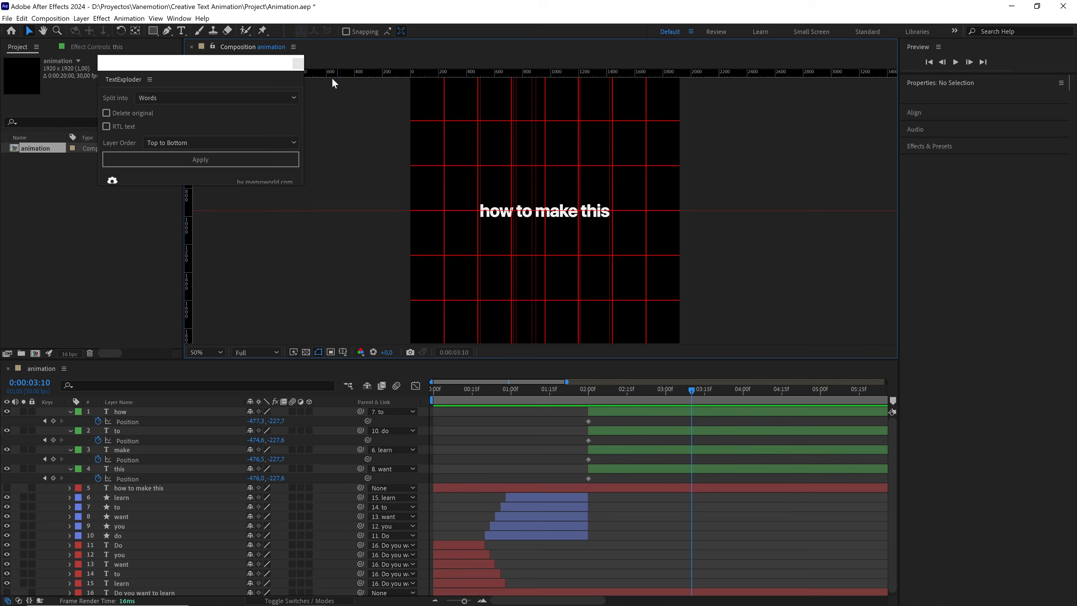
pyautogui.click(155, 18)
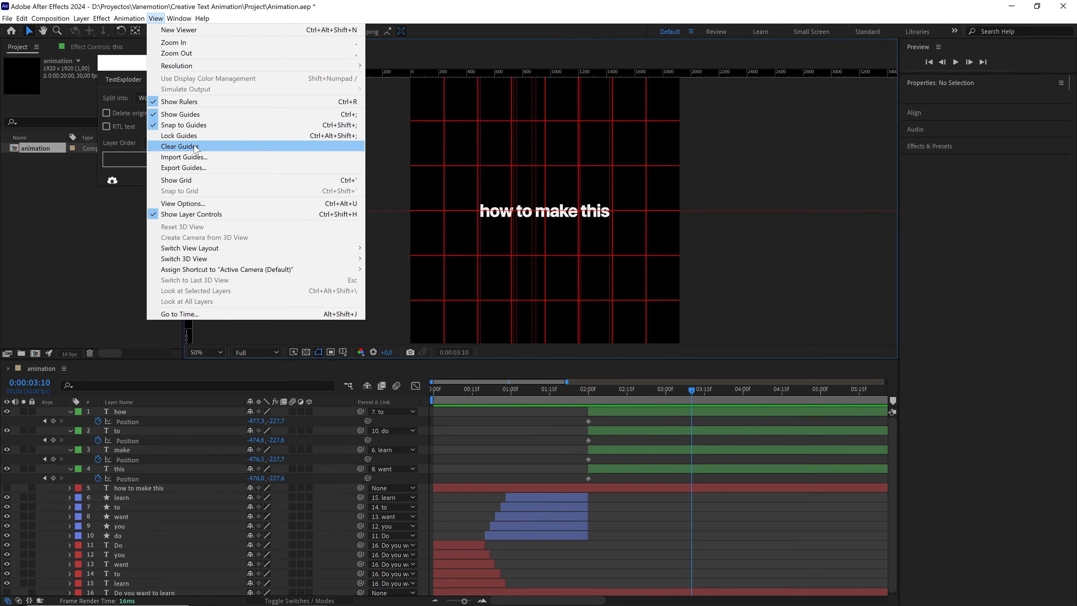
pyautogui.click(202, 148)
pyautogui.scroll(2, 440, 164)
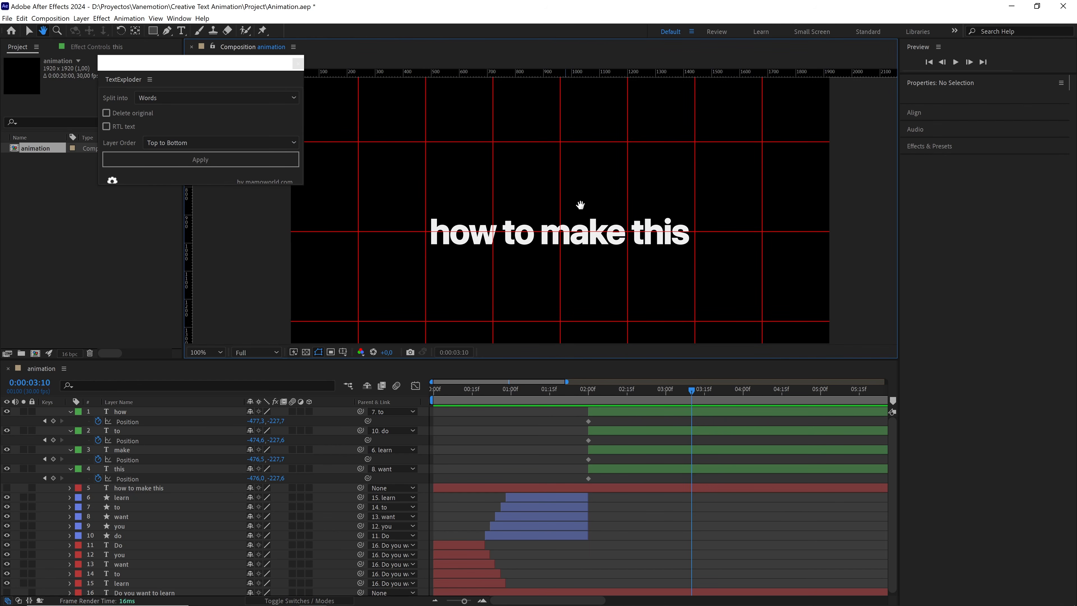
# Step: Move the words "how" and "make" straight up to a Y position of about -504,7 at 0:00:03:10
pyautogui.click(558, 244)
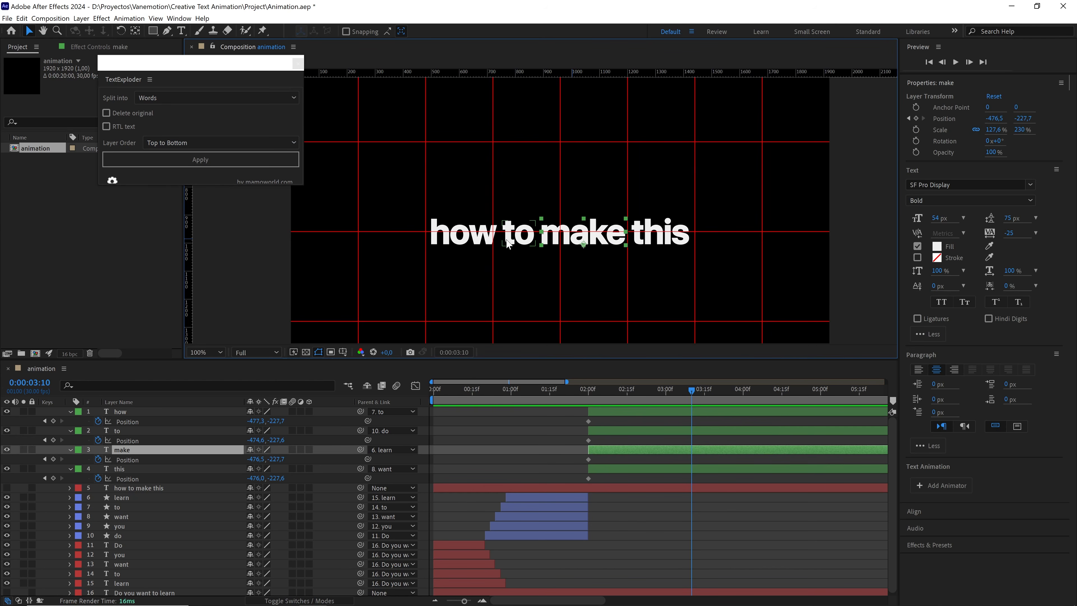
pyautogui.keyDown('shift'); pyautogui.click(488, 240); pyautogui.keyUp('shift')
pyautogui.moveTo(687, 395); pyautogui.dragTo(593, 393)
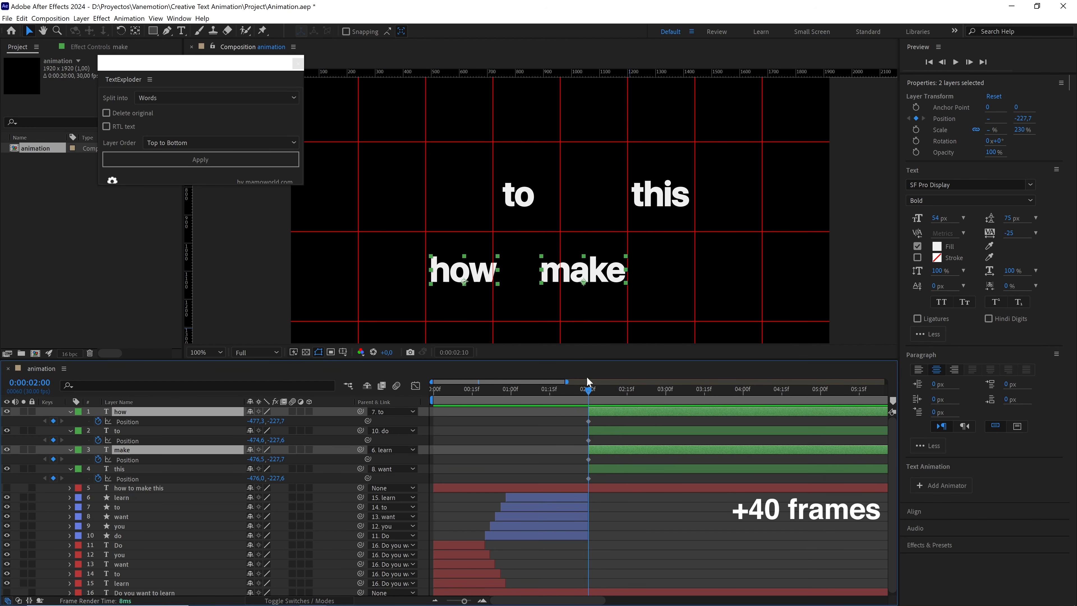
pyautogui.press('space')
pyautogui.press('space')
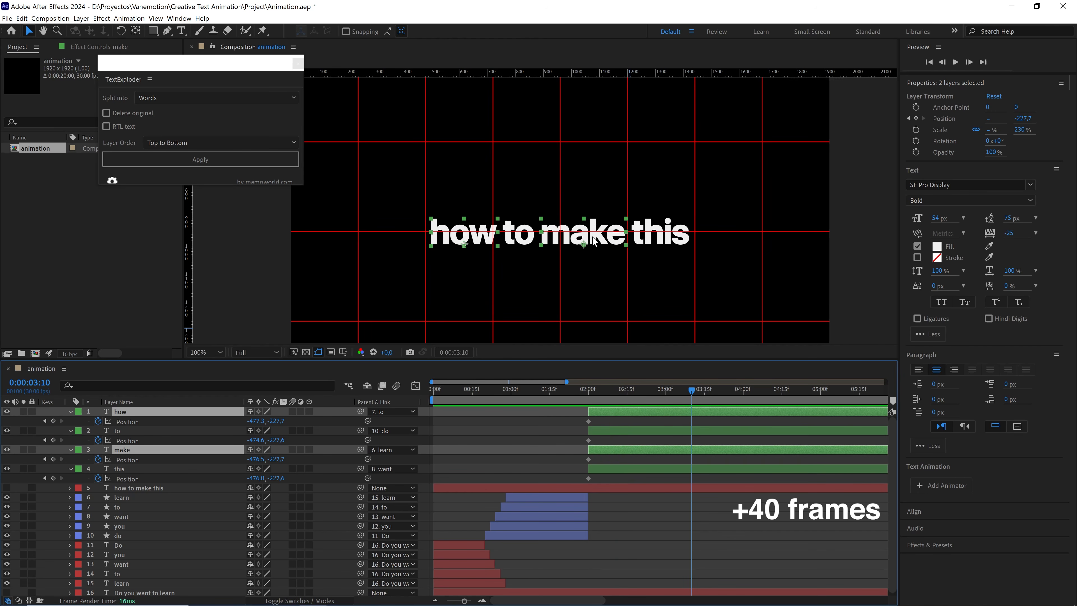
pyautogui.moveTo(592, 237); pyautogui.dragTo(603, 157)
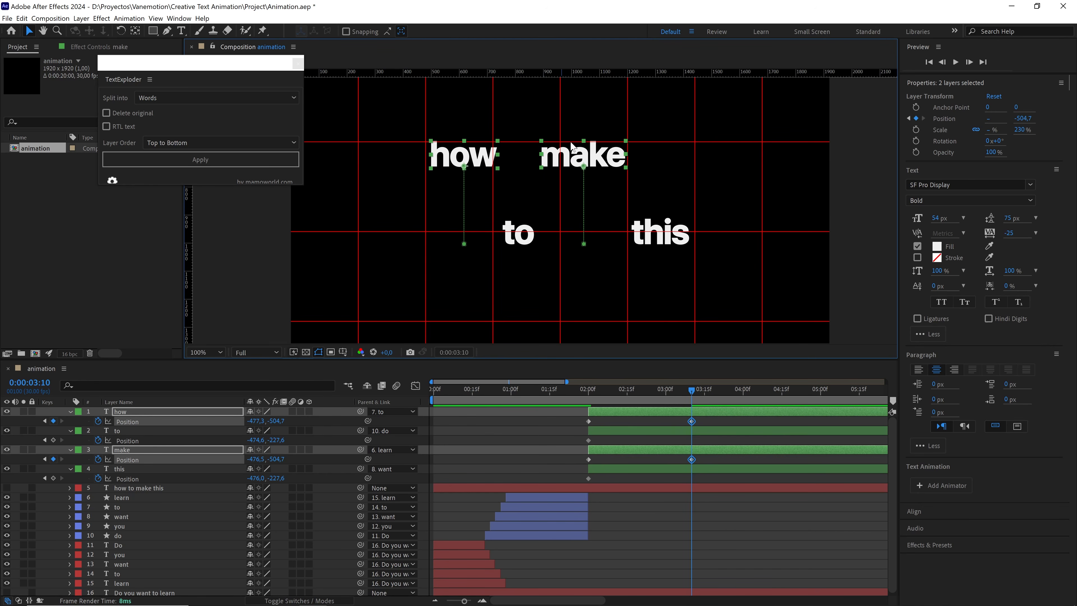
# Step: Move the words "to" and "this" straight down to a Y position of about 47,4 at 0:00:03:10
pyautogui.moveTo(695, 239)
pyautogui.mouseDown()
pyautogui.moveTo(696, 178)
pyautogui.moveTo(681, 227)
pyautogui.moveTo(688, 259)
pyautogui.mouseUp()
pyautogui.click(678, 176)
pyautogui.keyDown('shift'); pyautogui.click(517, 176); pyautogui.keyUp('shift')
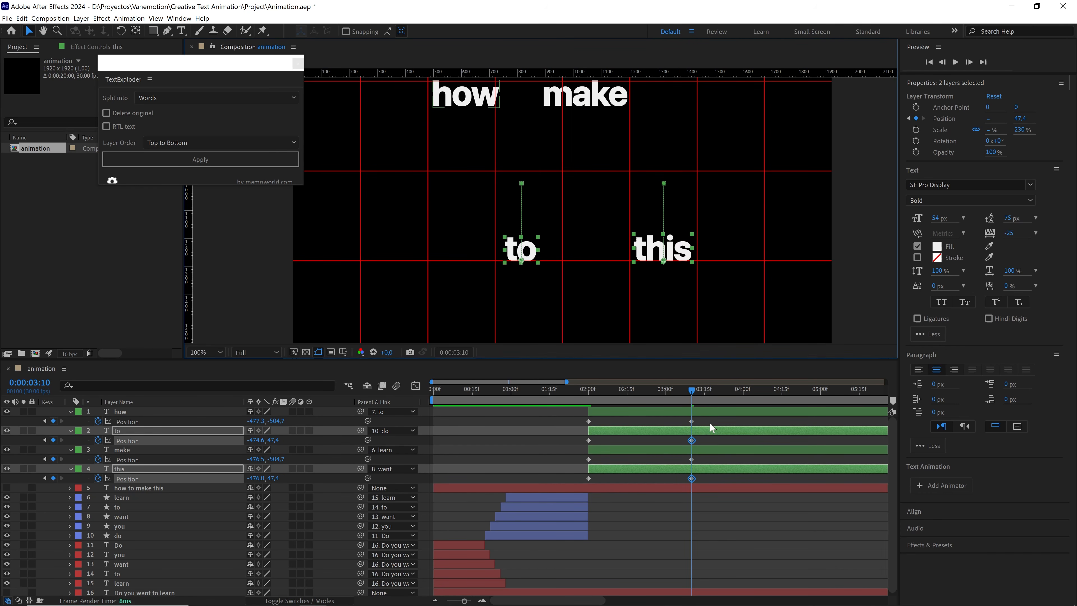
# Step: Ease all Position keyframes of the four text layers with 90% incoming and outgoing influence, and preview the motion from 0:00:01:12
pyautogui.moveTo(710, 422); pyautogui.dragTo(578, 477)
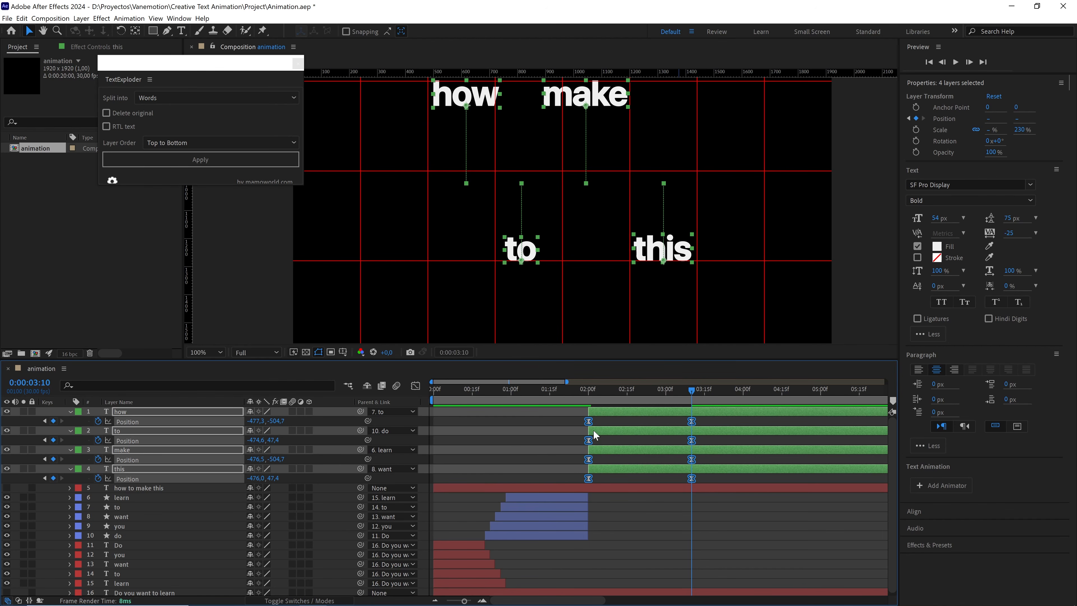
pyautogui.rightClick(588, 421)
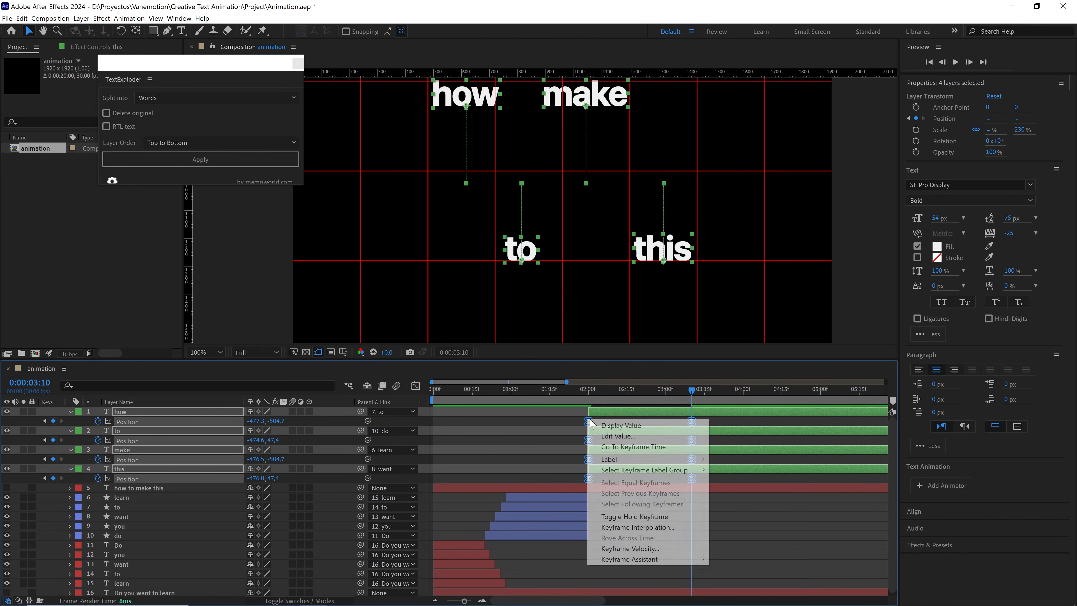
pyautogui.click(641, 548)
pyautogui.click(436, 217)
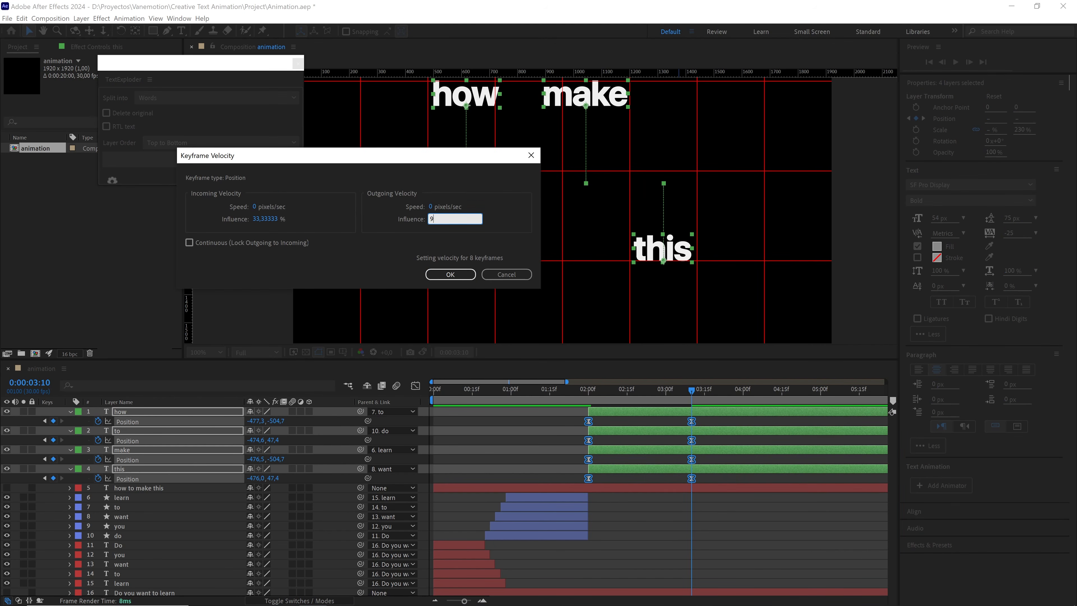
pyautogui.click(267, 218)
pyautogui.write('90')
pyautogui.click(450, 274)
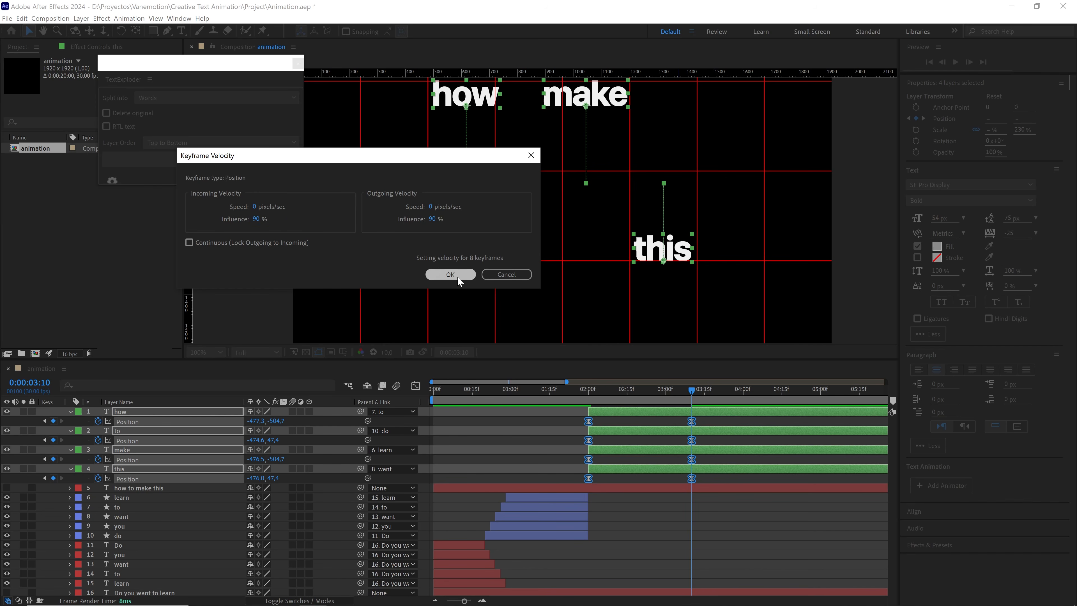
pyautogui.moveTo(631, 385); pyautogui.dragTo(543, 399)
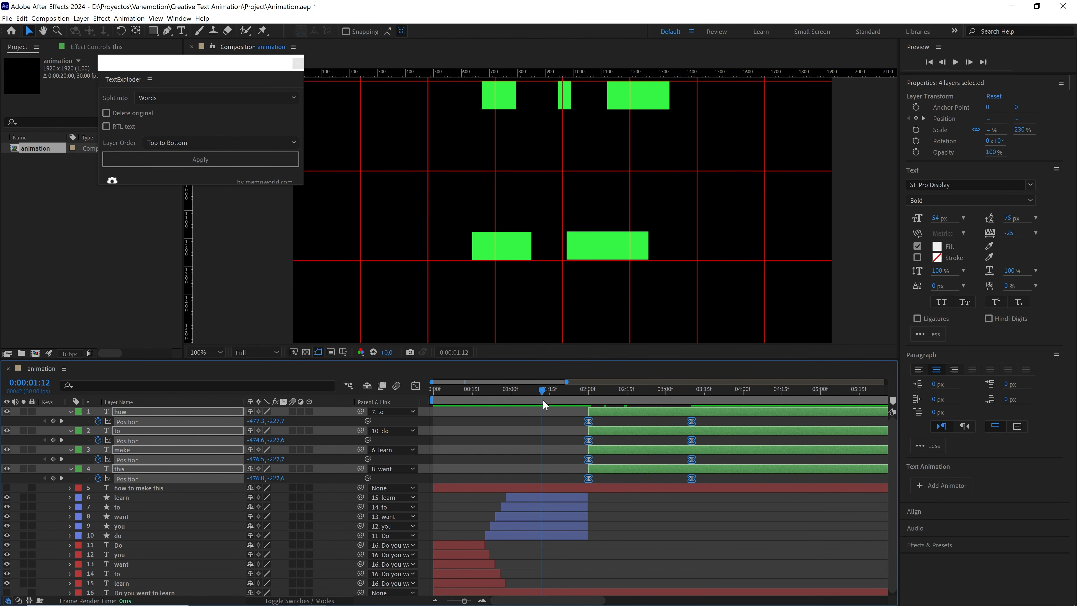
pyautogui.press('space')
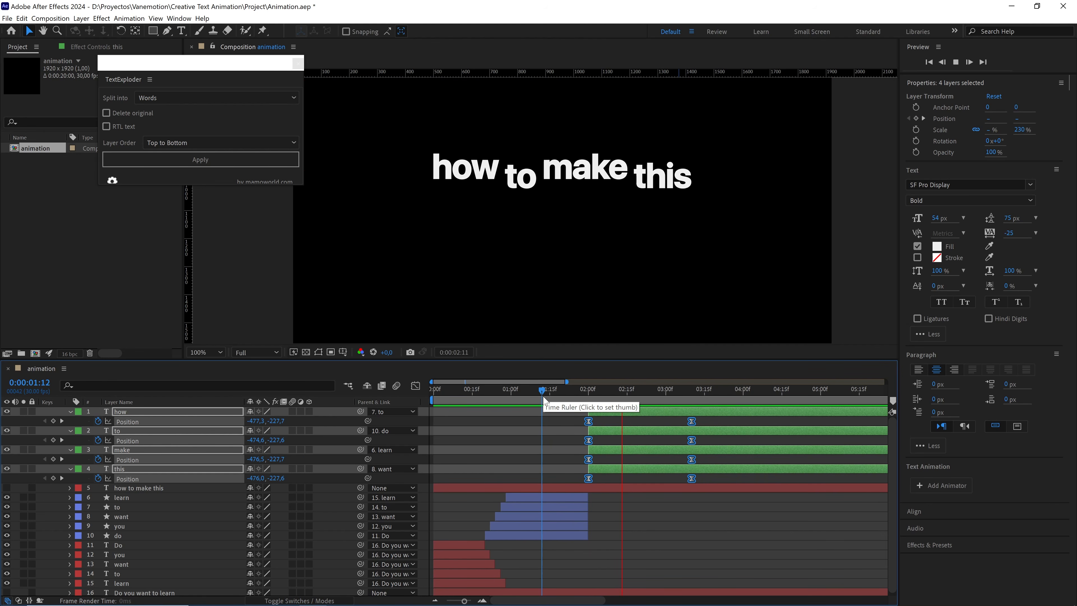
# Step: Delay all Position keyframes of the four text layers by six frames so the motion starts at 0:00:02:06
pyautogui.click(583, 399)
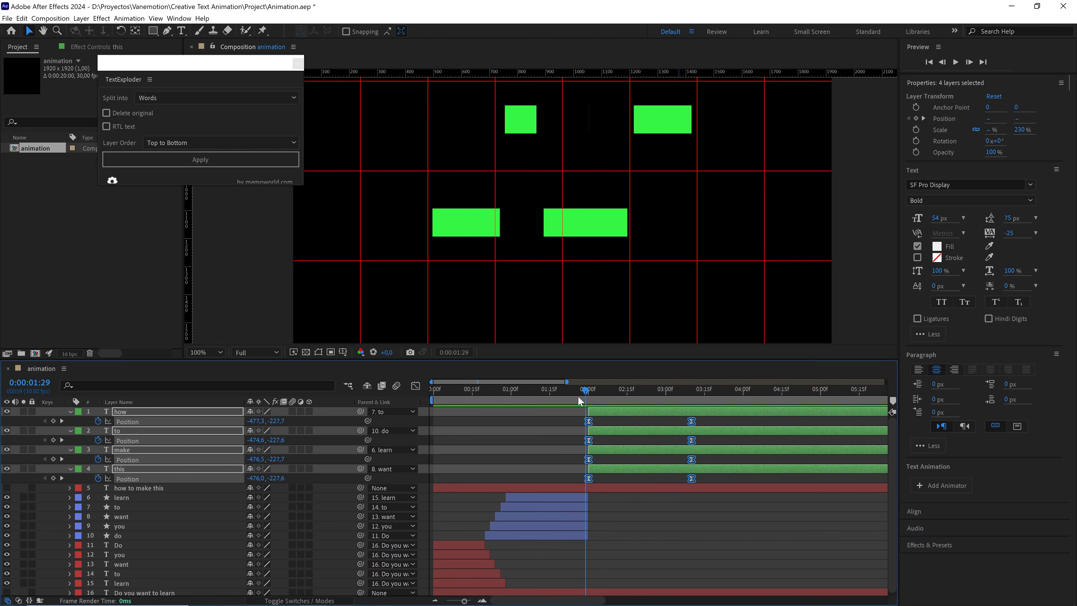
pyautogui.moveTo(582, 395)
pyautogui.mouseDown()
pyautogui.moveTo(622, 396)
pyautogui.moveTo(594, 396)
pyautogui.mouseUp()
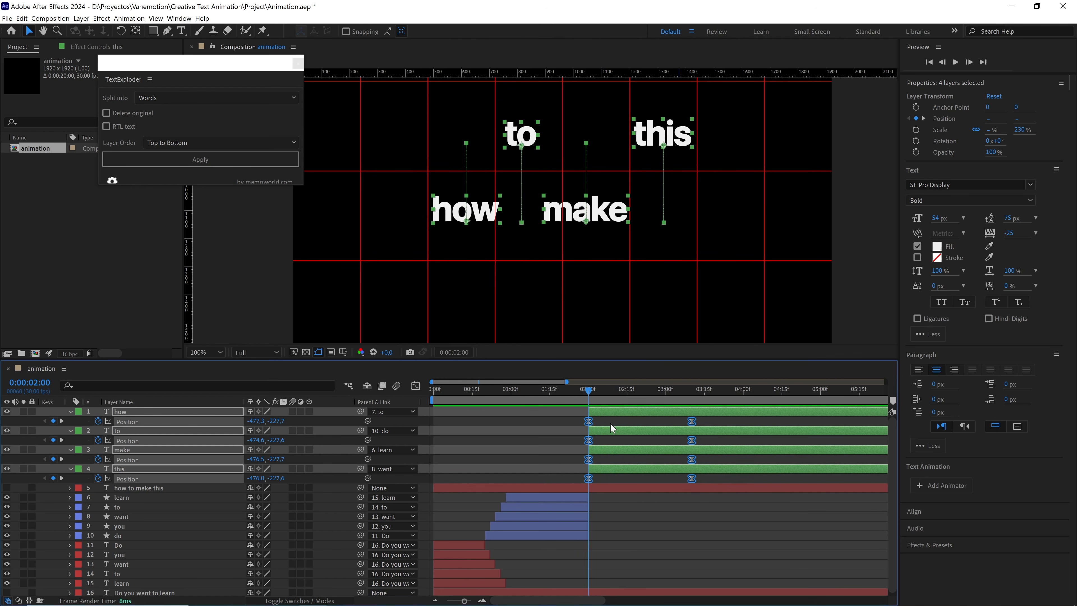
pyautogui.scroll(2, 605, 421)
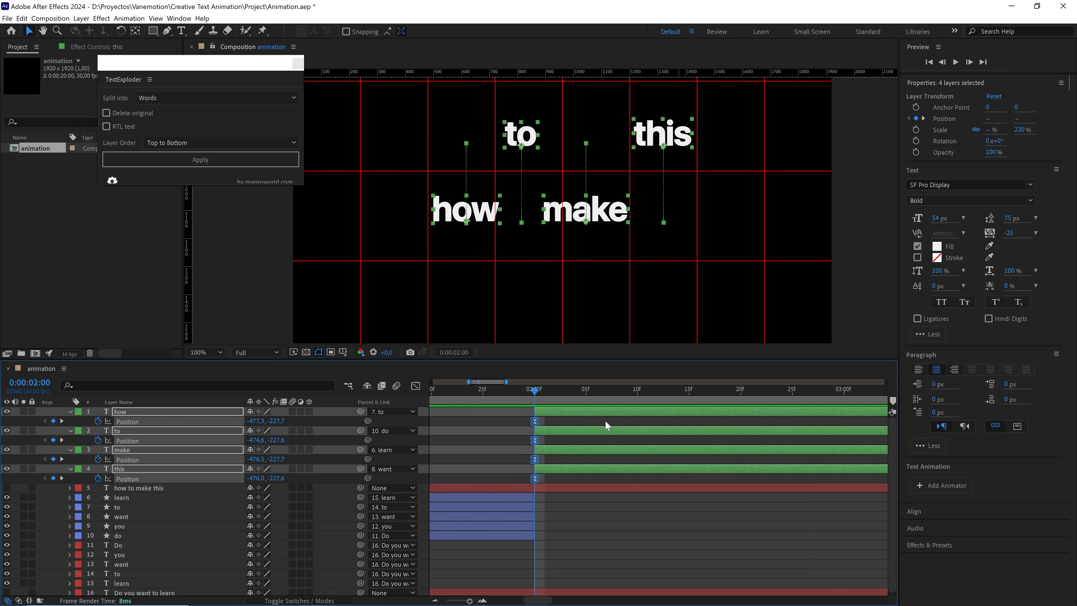
pyautogui.hotkey('alt', 'Right')
pyautogui.hotkey('alt', 'Right')
pyautogui.hotkey('alt', 'Right')
pyautogui.hotkey('alt', 'Right')
pyautogui.hotkey('alt', 'Right')
pyautogui.hotkey('alt', 'Right')
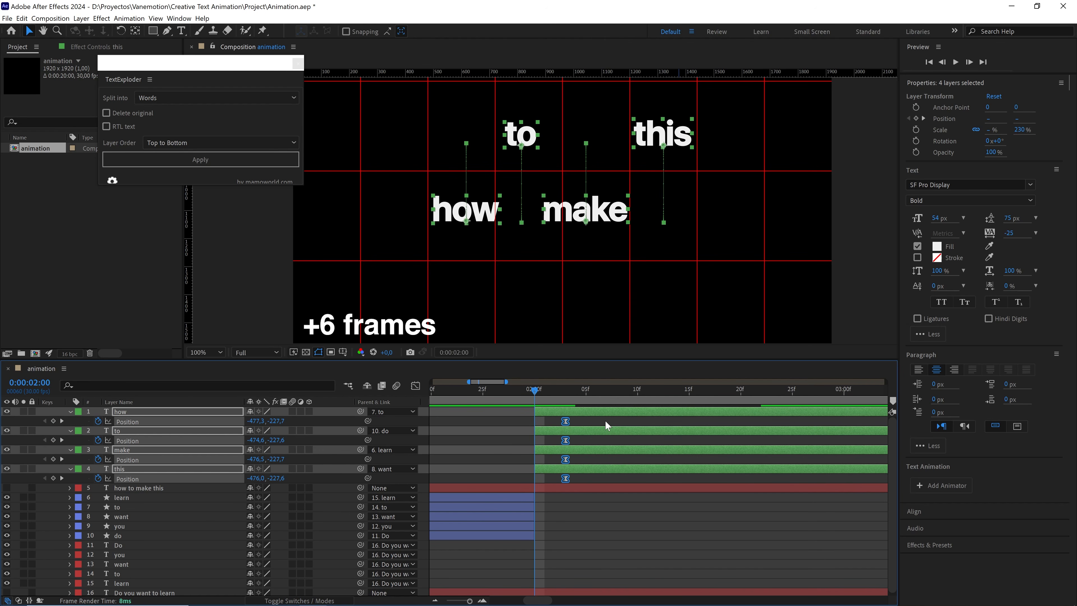
pyautogui.hotkey('alt', 'Right')
pyautogui.hotkey('alt', 'Right')
pyautogui.hotkey('alt', 'Right')
pyautogui.hotkey('alt', 'Right')
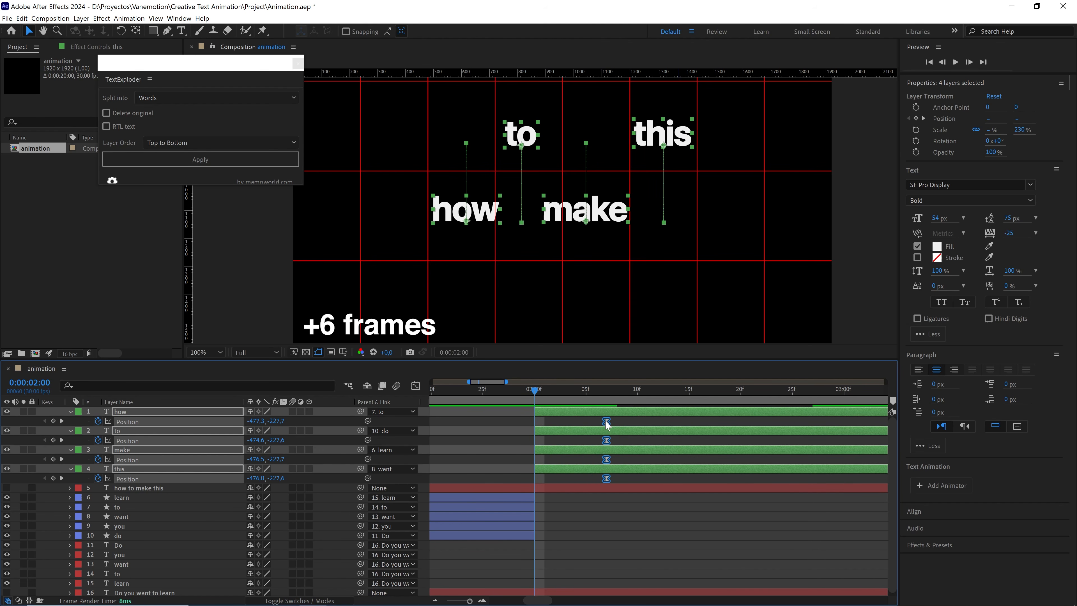
pyautogui.scroll(-3, 604, 419)
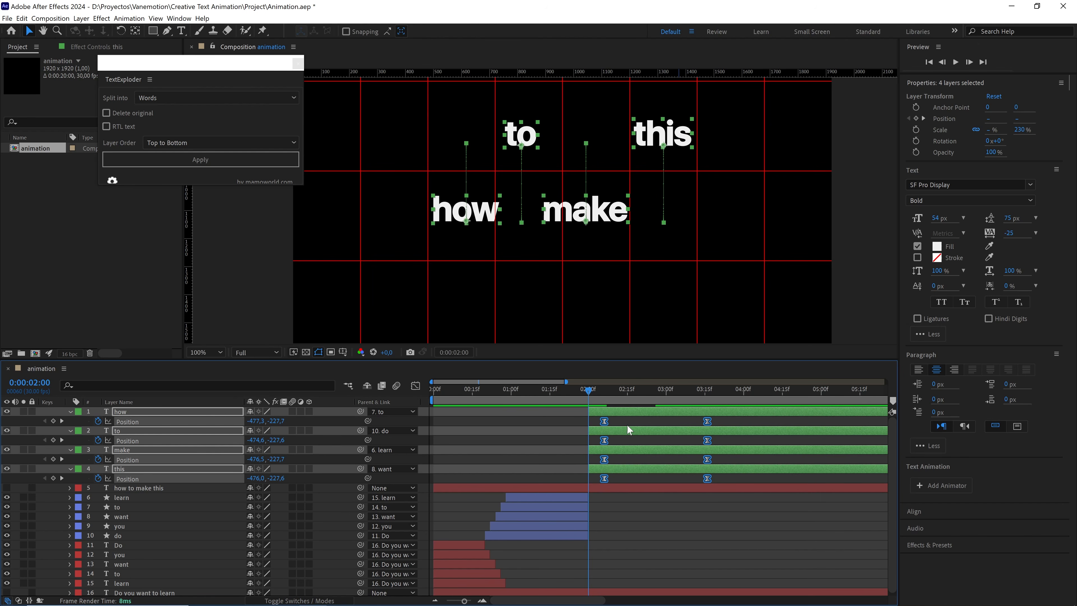
# Step: Preview the transition from the green boxes to the moving words, starting around 0:00:01:28
pyautogui.press('space')
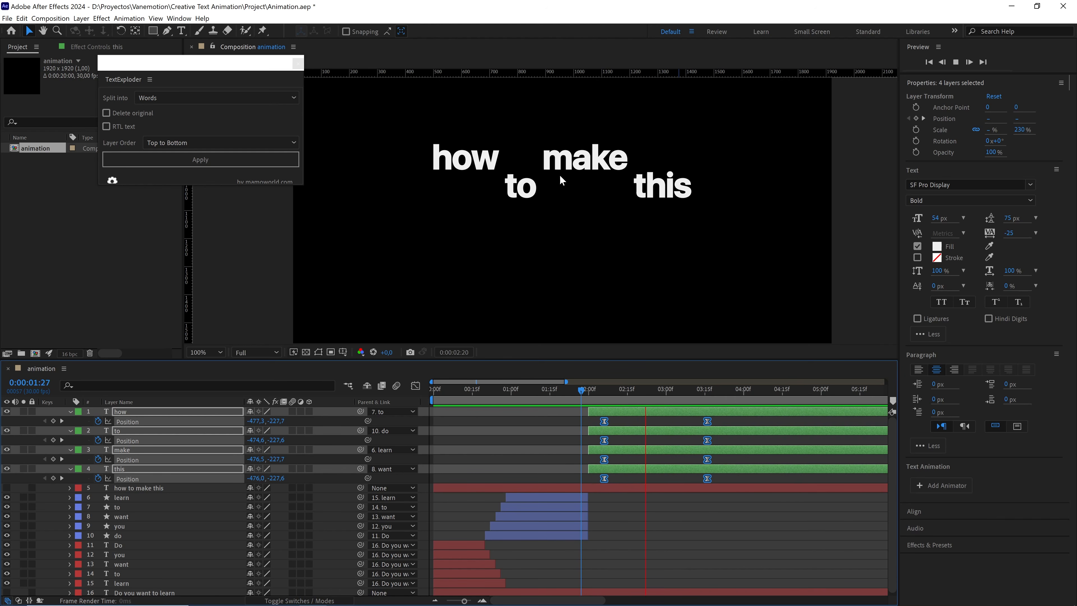
pyautogui.press('space')
pyautogui.moveTo(638, 397); pyautogui.dragTo(583, 397)
pyautogui.press('space')
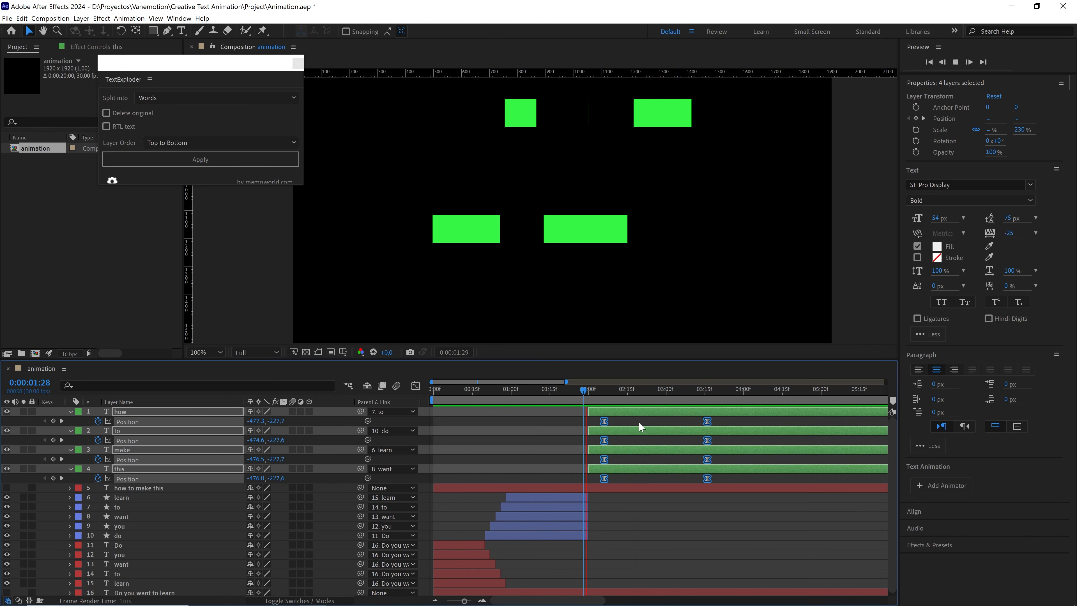
# Step: Delay the Position keyframes of the words "make" and "this" by five frames, starting from 0:00:02:06
pyautogui.moveTo(667, 396); pyautogui.dragTo(609, 394)
pyautogui.click(725, 420)
pyautogui.scroll(-1, 612, 280)
pyautogui.press('space')
pyautogui.press('space')
pyautogui.scroll(1, 566, 225)
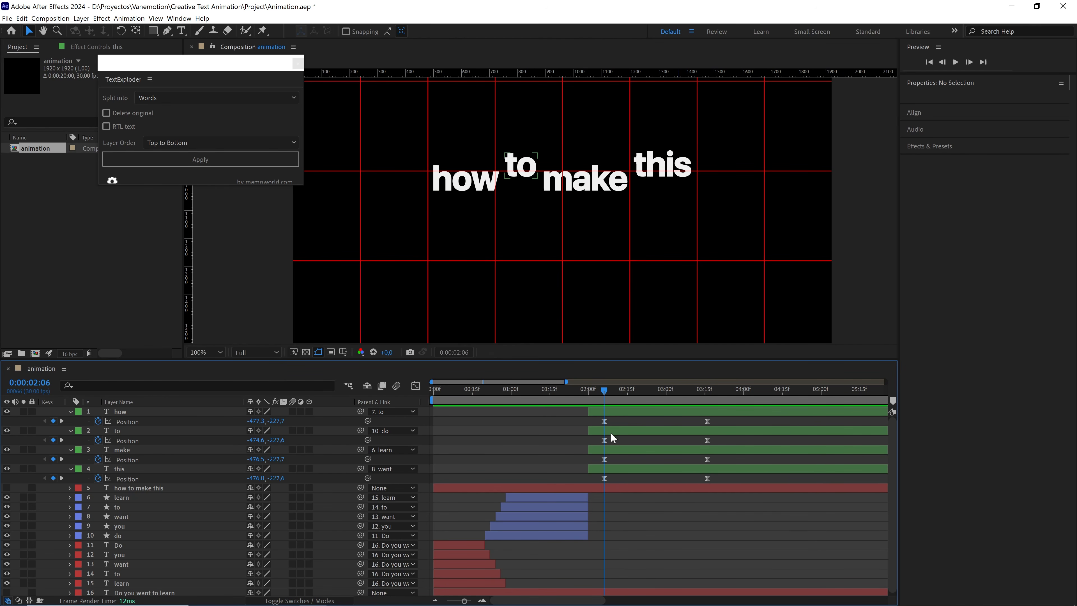
pyautogui.click(611, 450)
pyautogui.keyDown('ctrl'); pyautogui.click(613, 466); pyautogui.keyUp('ctrl')
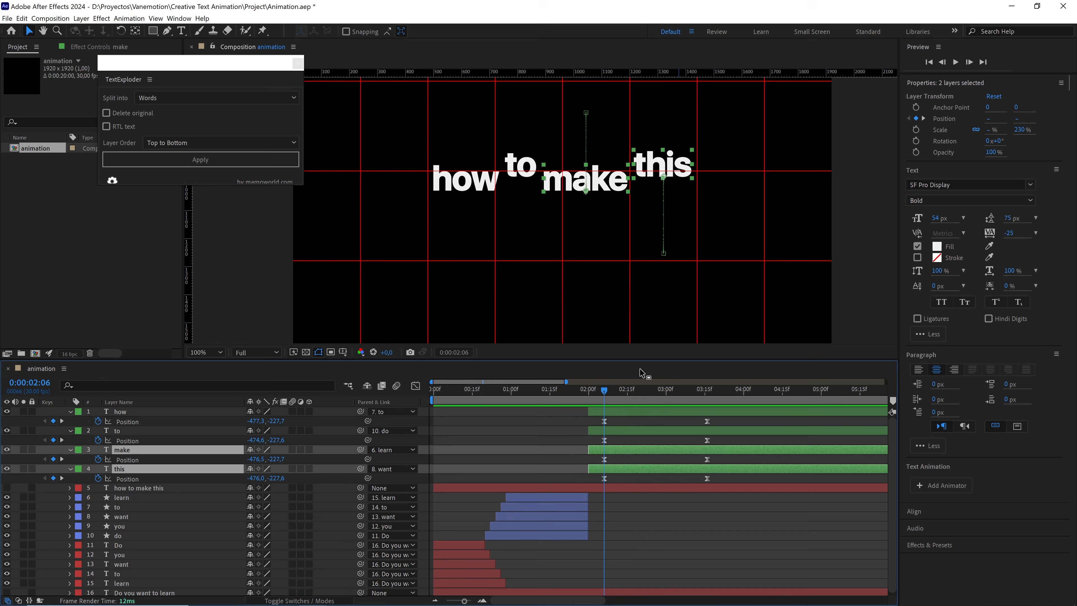
pyautogui.moveTo(718, 461); pyautogui.dragTo(606, 481)
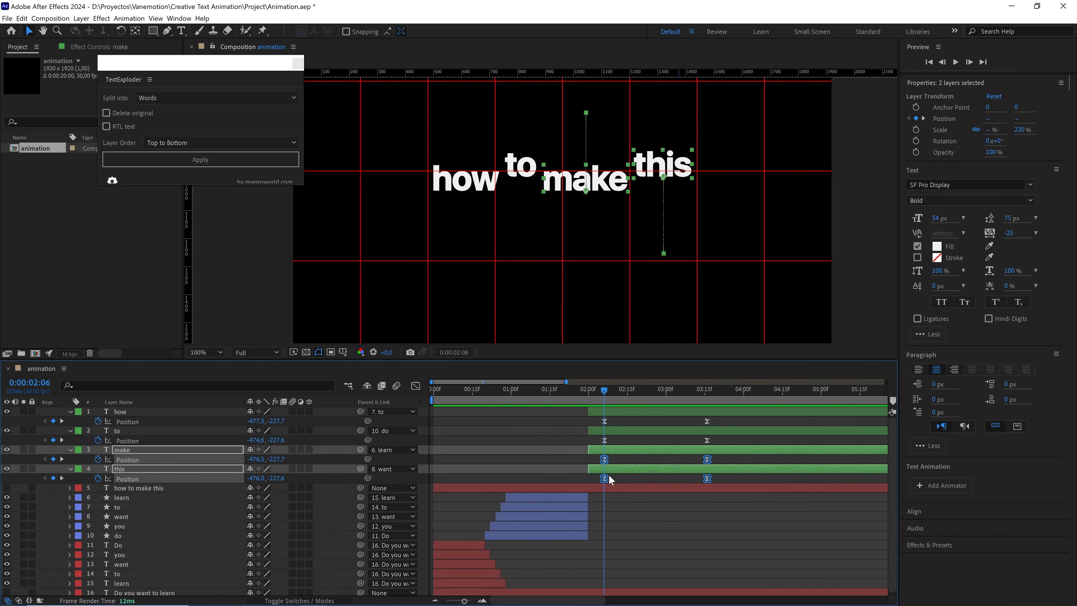
pyautogui.scroll(3, 606, 478)
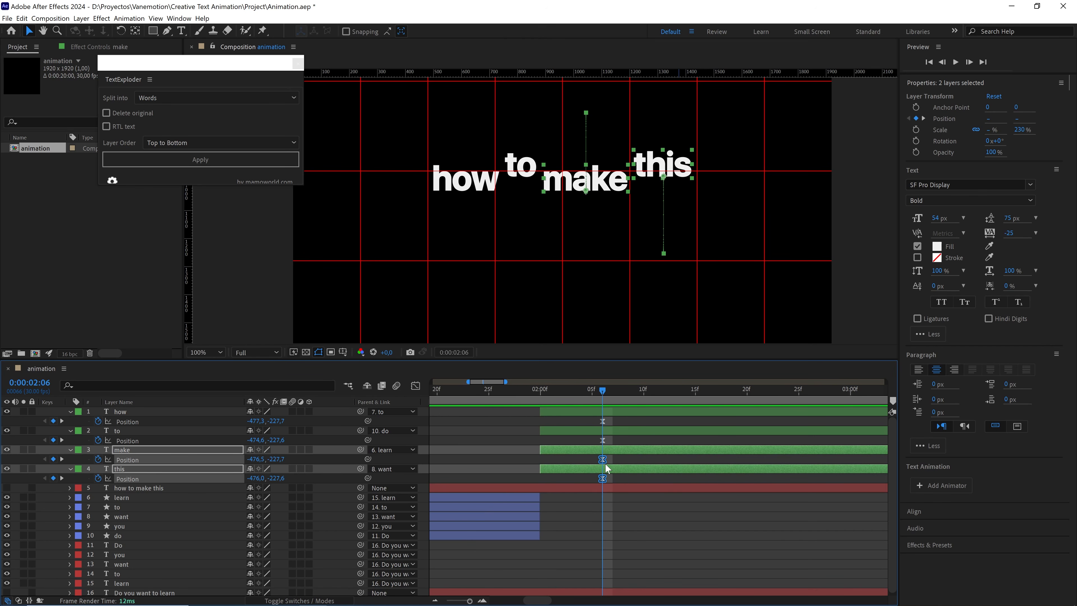
pyautogui.scroll(-3, 605, 463)
pyautogui.hotkey('alt', 'Right')
pyautogui.hotkey('alt', 'Right')
pyautogui.hotkey('alt', 'Right')
pyautogui.hotkey('alt', 'Right')
pyautogui.hotkey('alt', 'Right')
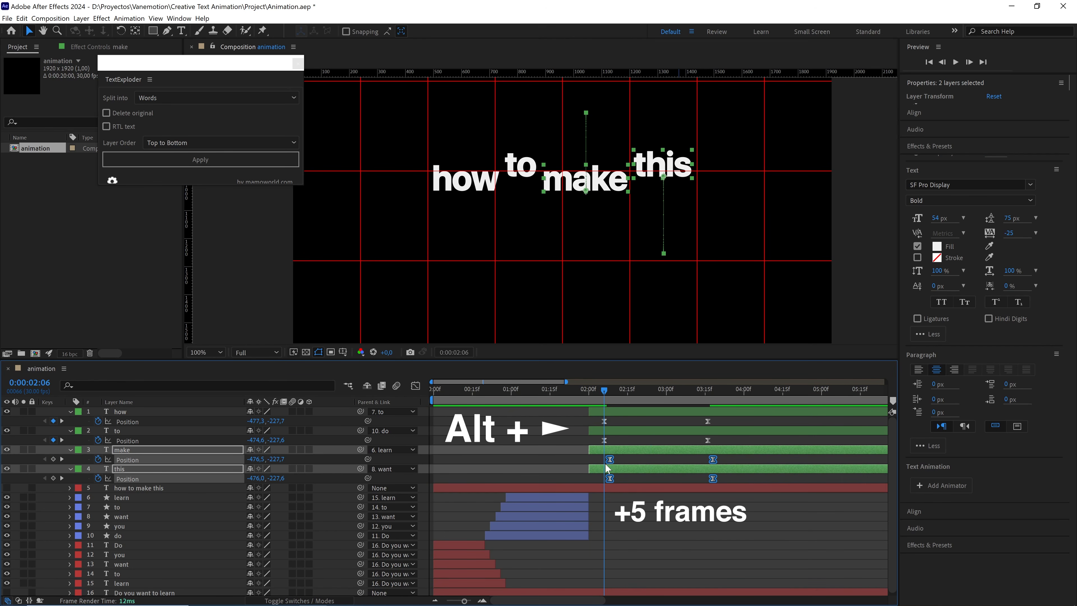
pyautogui.hotkey('alt', 'Right')
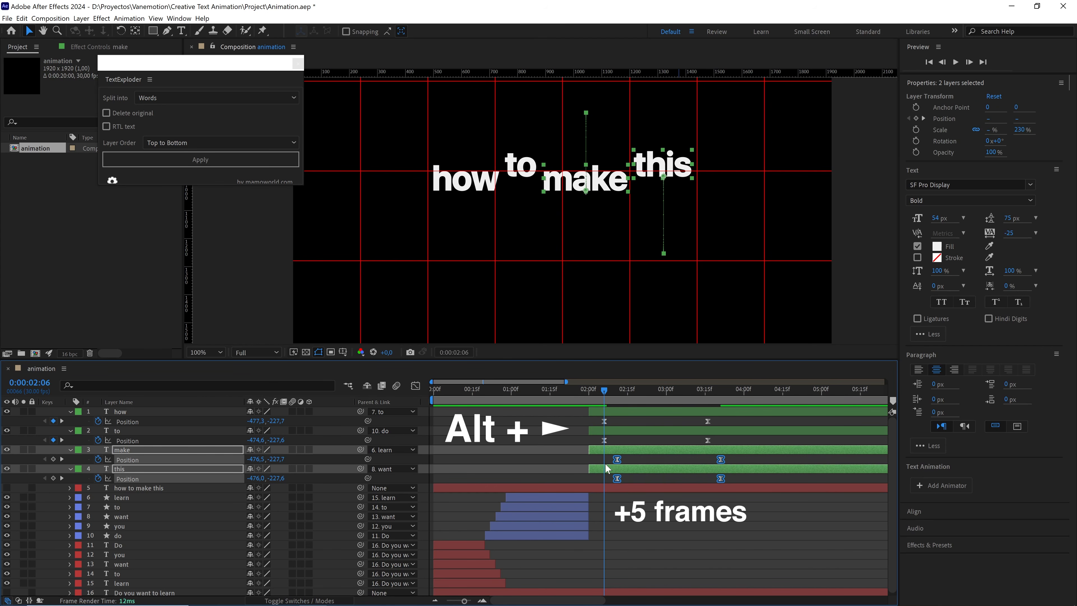
# Step: Preview the staggered word motion from 0:00:01:23 and 0:00:01:29
pyautogui.press('space')
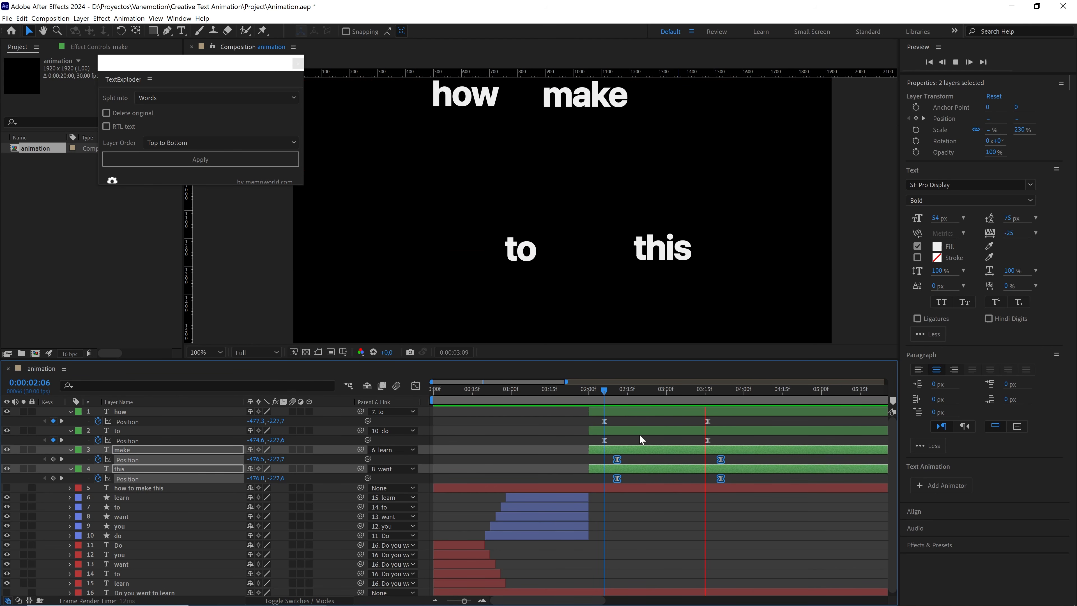
pyautogui.click(571, 388)
pyautogui.scroll(-2, 610, 306)
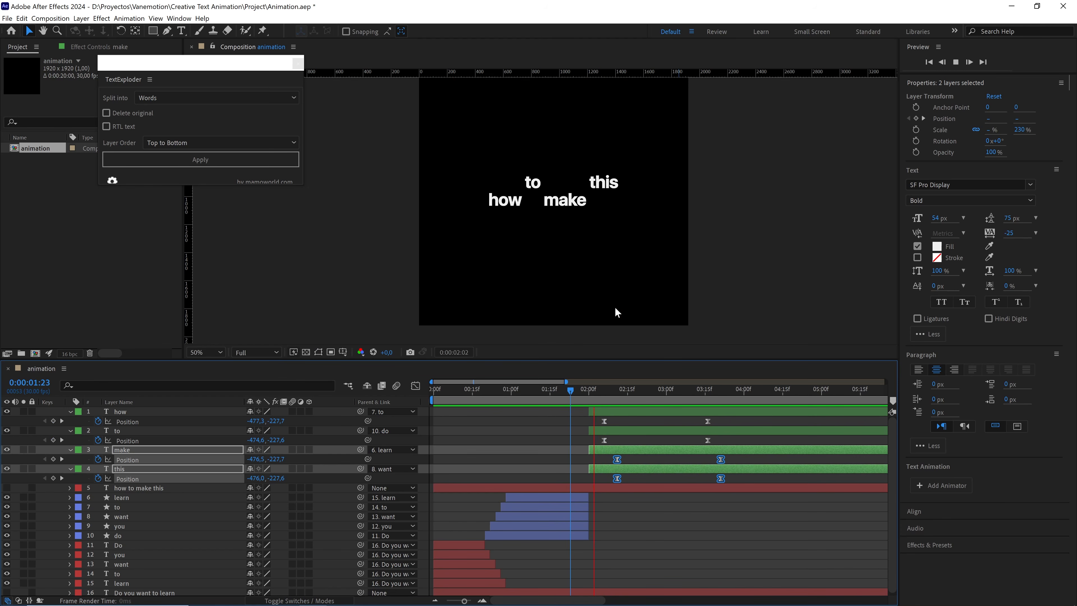
pyautogui.click(585, 391)
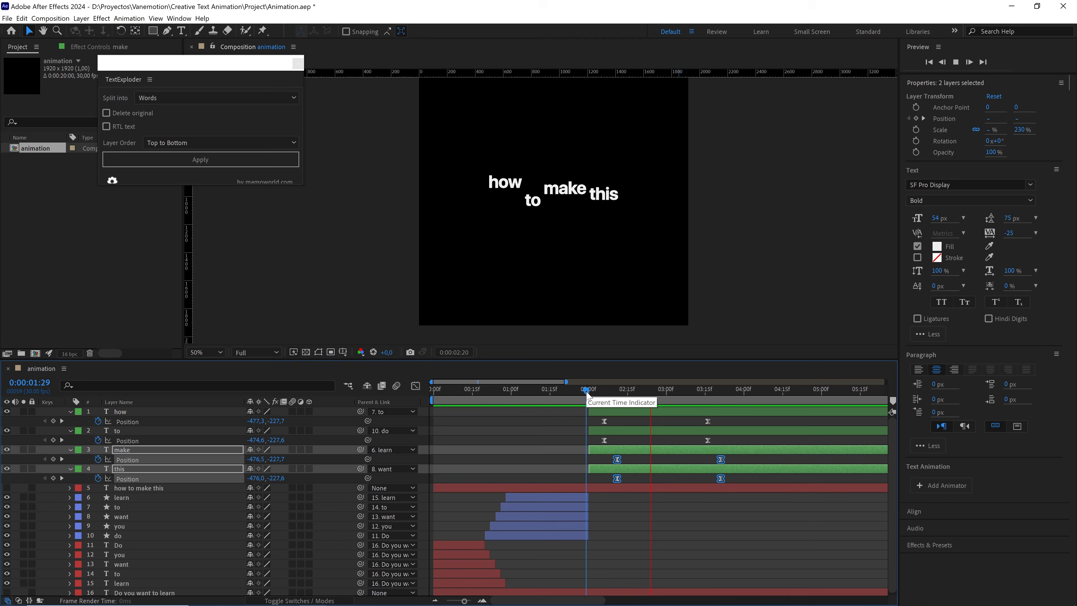
# Step: At 0:00:03:21, draw a green rectangle about 235 by 81 px over the word "how" on a new shape layer
pyautogui.moveTo(587, 395); pyautogui.dragTo(727, 405)
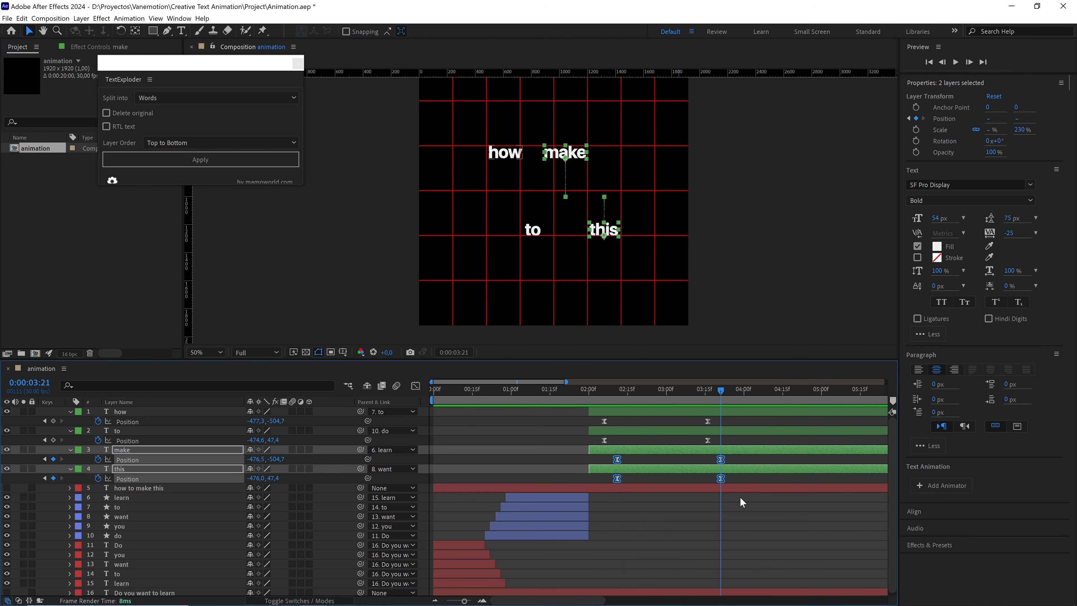
pyautogui.click(729, 461)
pyautogui.scroll(1, 562, 220)
pyautogui.moveTo(533, 168); pyautogui.dragTo(559, 249)
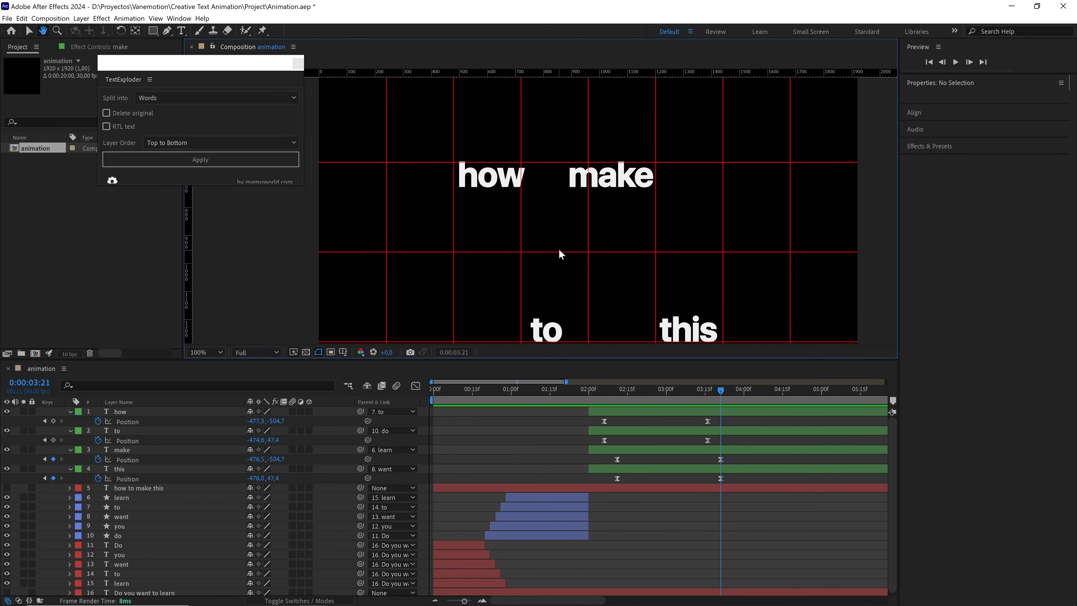
pyautogui.scroll(1, 558, 248)
pyautogui.moveTo(509, 207); pyautogui.dragTo(543, 241)
pyautogui.press('v')
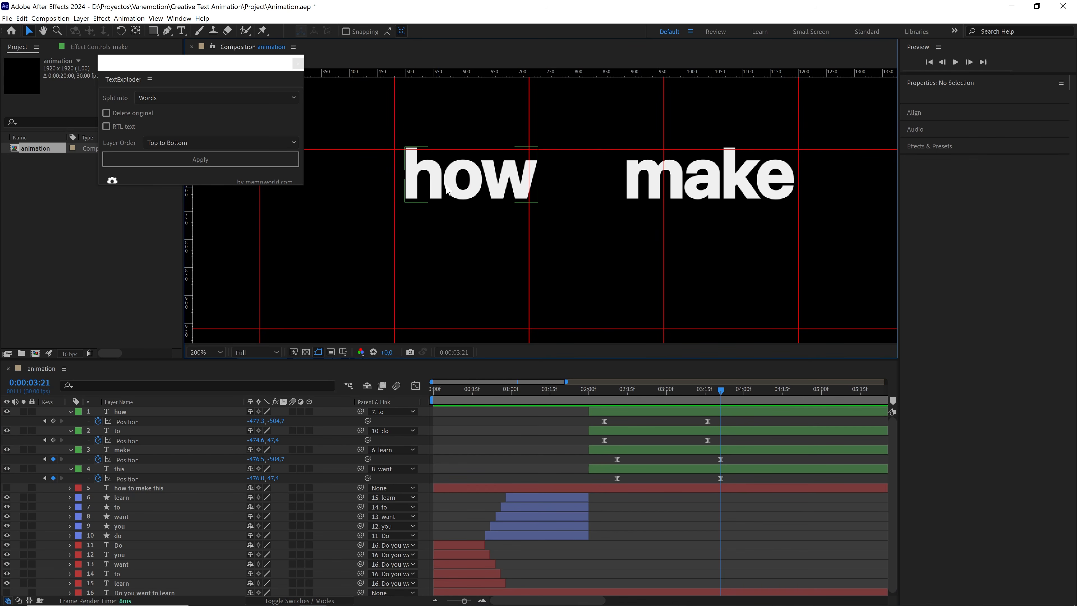
pyautogui.moveTo(148, 32); pyautogui.dragTo(193, 39)
pyautogui.moveTo(406, 199); pyautogui.dragTo(537, 153)
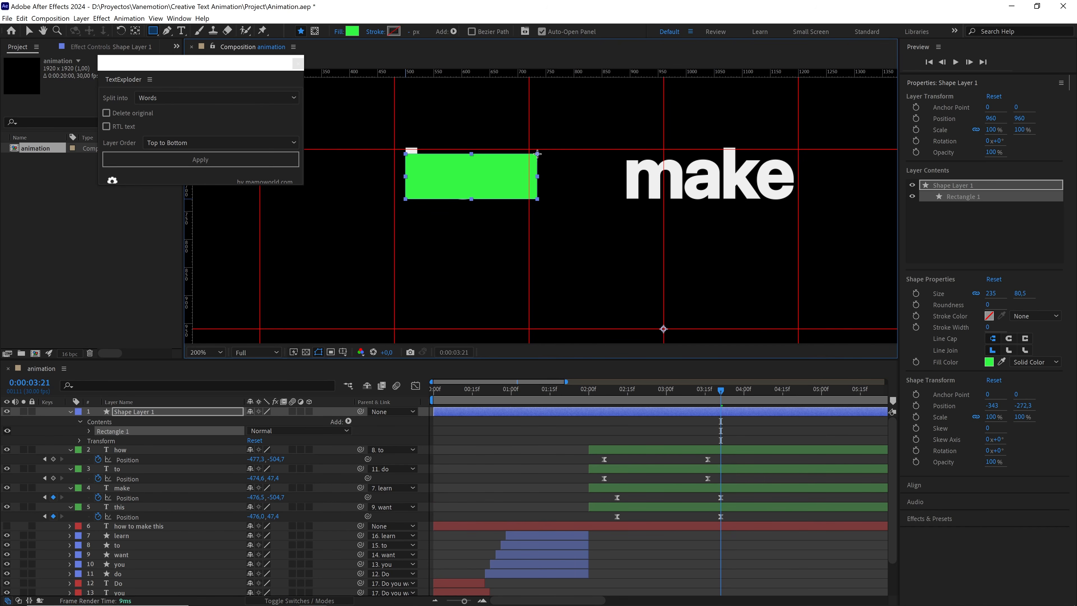
# Step: Set the height of the rectangle over "how" to 100 px, keeping its width independent
pyautogui.click(89, 430)
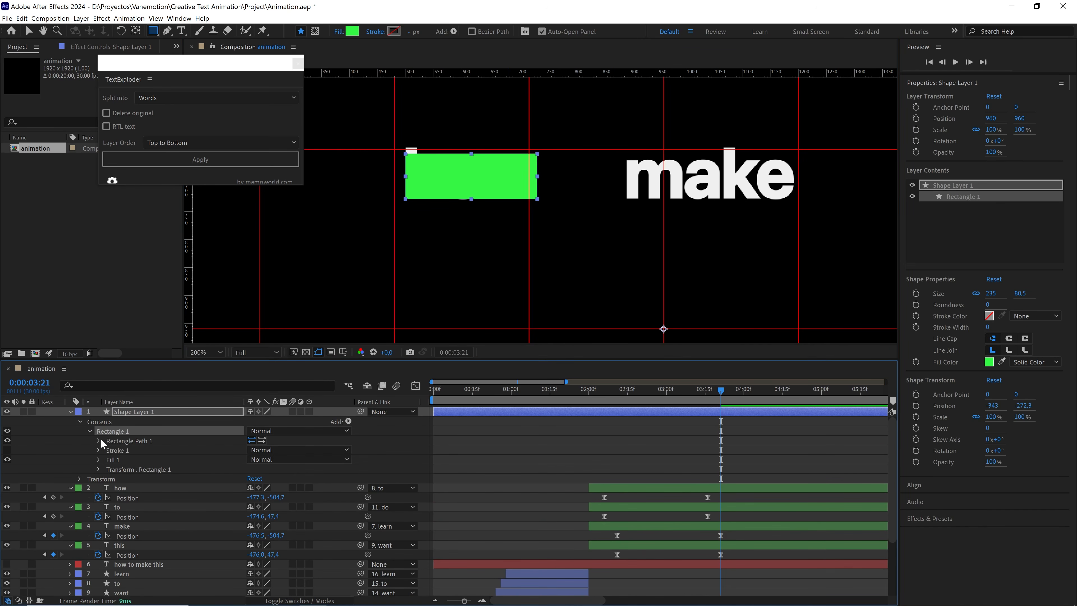
pyautogui.click(99, 441)
pyautogui.click(281, 449)
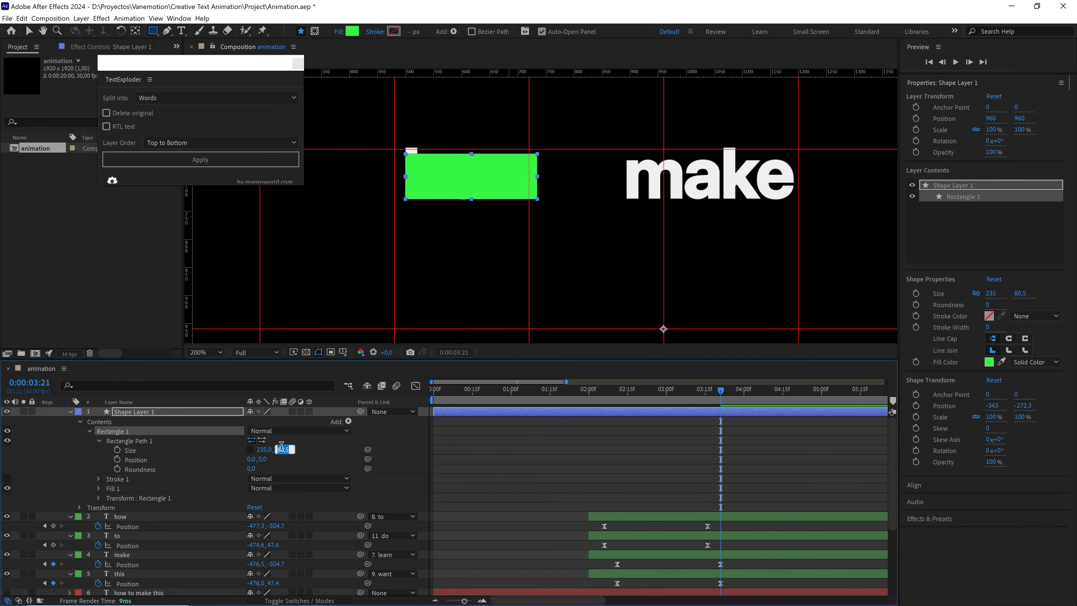
pyautogui.press('Return')
# Step: Lower the opacity of the rectangle over "how" to 81% and centre its anchor point on the shape
pyautogui.press('t')
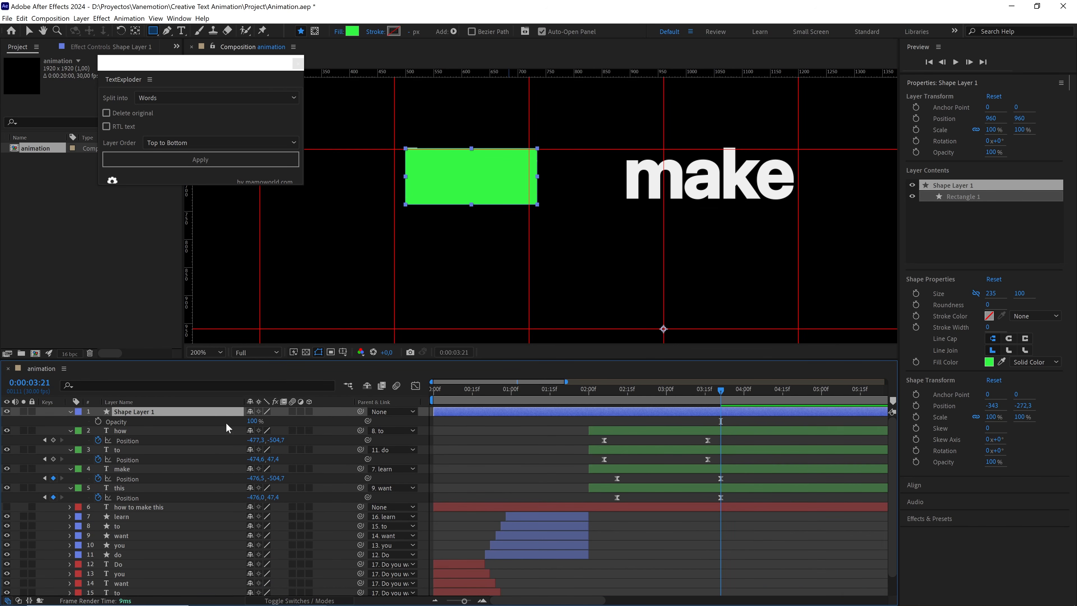
pyautogui.moveTo(252, 422); pyautogui.dragTo(241, 421)
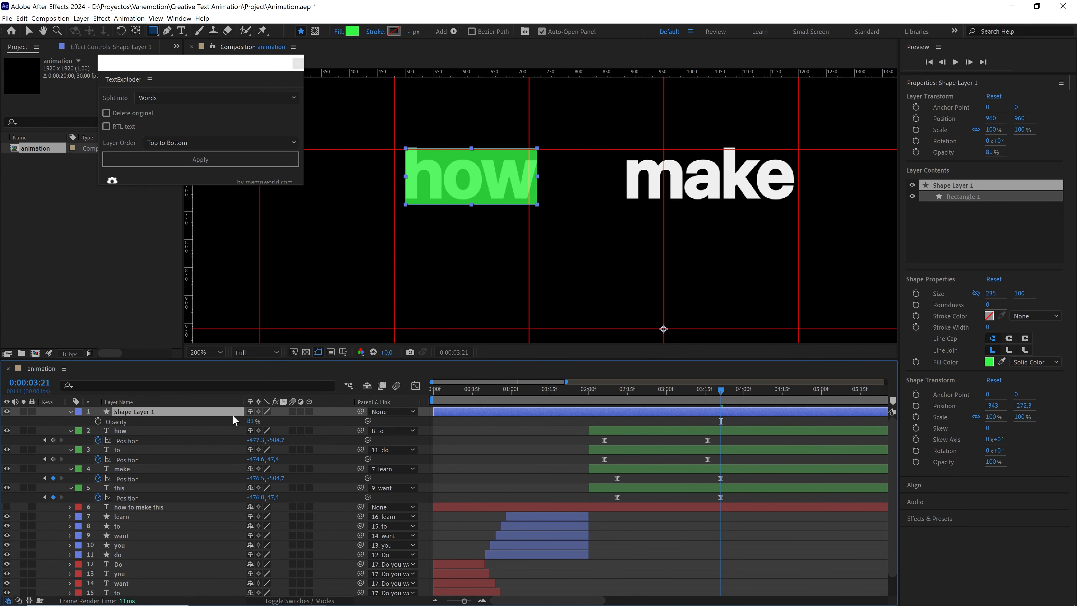
pyautogui.hotkey('ctrl', 'alt', 'Home')
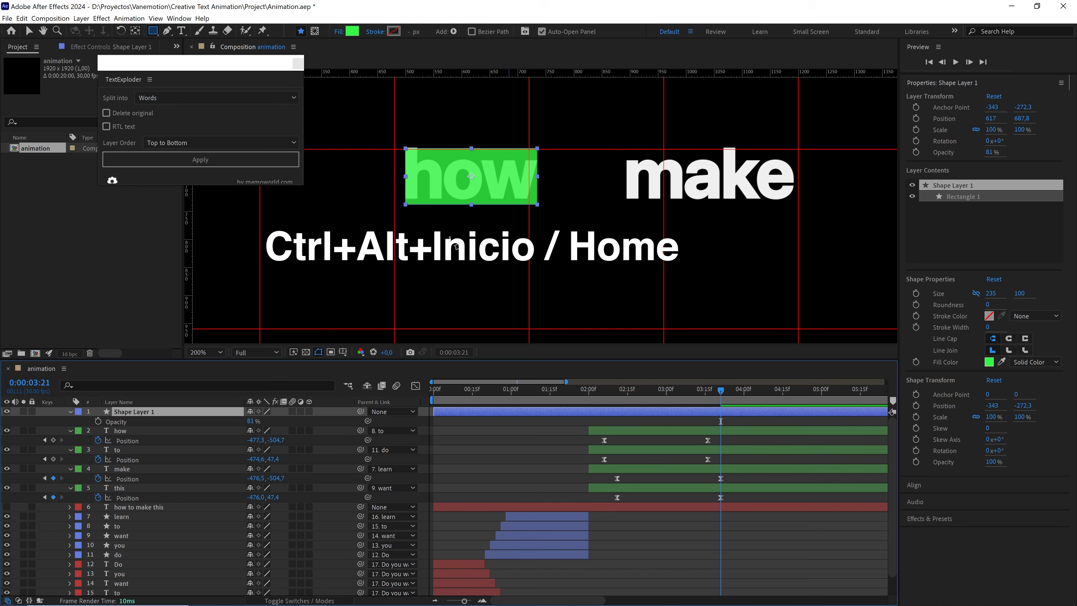
# Step: Duplicate the rectangle, place the copy over the word "make" and widen it to about 126% horizontal scale
pyautogui.hotkey('ctrl', 'd')
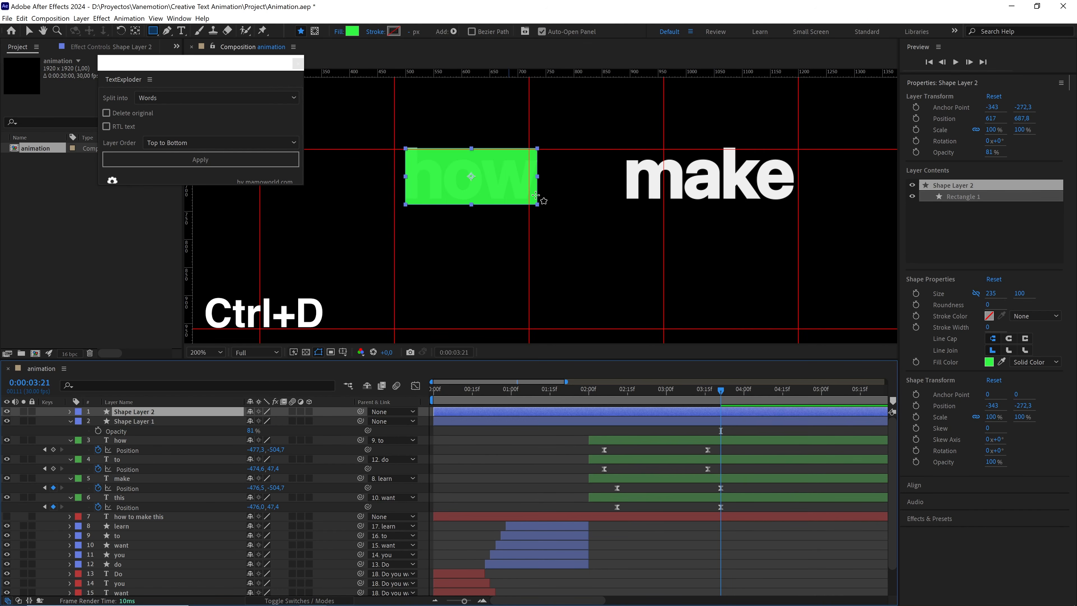
pyautogui.press('v')
pyautogui.moveTo(513, 186); pyautogui.dragTo(454, 228)
pyautogui.scroll(1, 709, 187)
pyautogui.moveTo(608, 177); pyautogui.dragTo(790, 163)
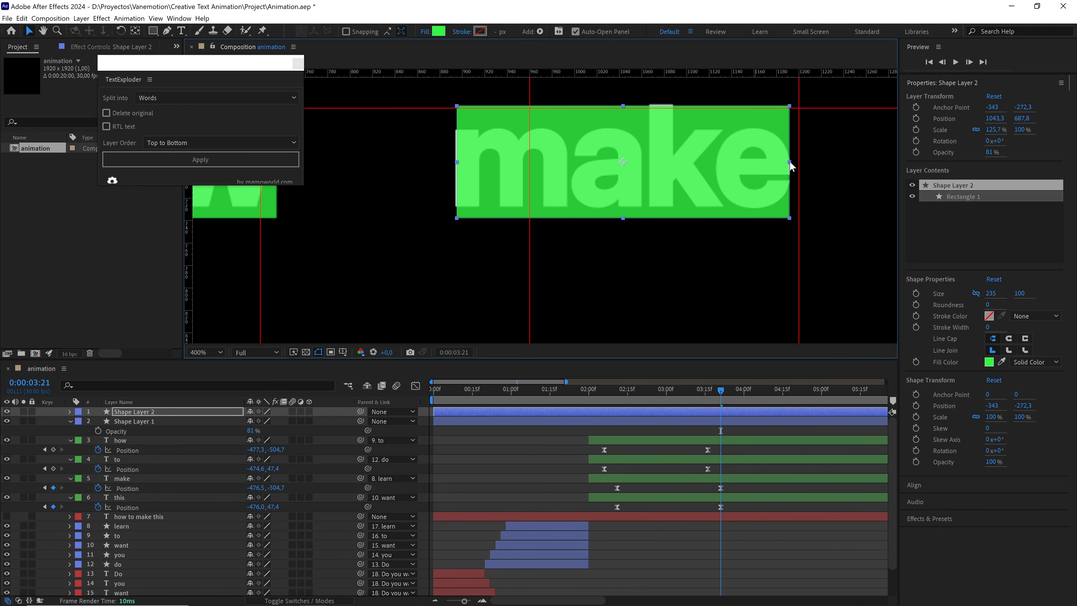
pyautogui.scroll(-2, 666, 182)
# Step: Duplicate the "make" rectangle, place the copy over the word "to" and narrow it to about 50% horizontal scale
pyautogui.hotkey('ctrl', 'd')
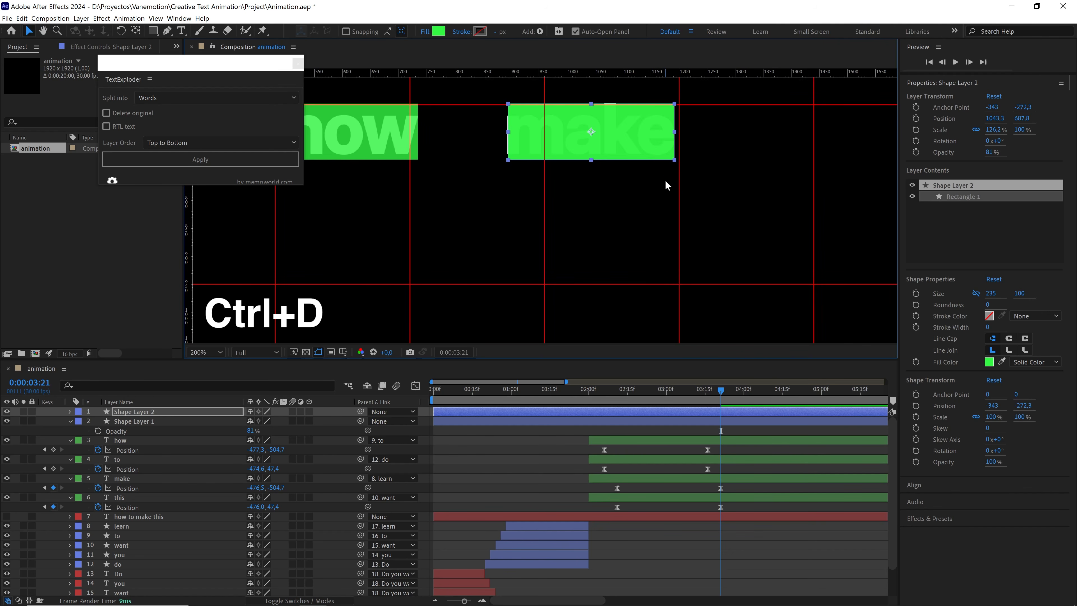
pyautogui.scroll(-1, 643, 220)
pyautogui.moveTo(603, 123); pyautogui.dragTo(545, 272)
pyautogui.scroll(2, 545, 271)
pyautogui.moveTo(560, 207); pyautogui.dragTo(556, 210)
pyautogui.moveTo(629, 213); pyautogui.dragTo(599, 218)
pyautogui.scroll(2, 574, 217)
pyautogui.scroll(-1, 598, 218)
pyautogui.moveTo(662, 225); pyautogui.dragTo(582, 218)
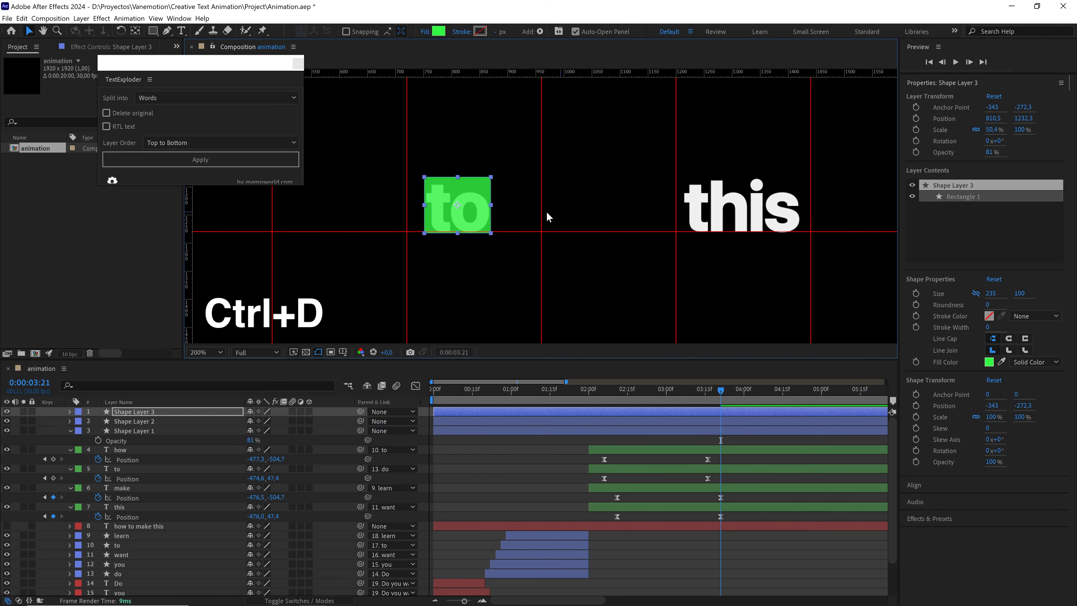
# Step: Duplicate the "to" rectangle, place the copy over the word "this" and widen it to about 90% horizontal scale
pyautogui.hotkey('ctrl', 'd')
pyautogui.moveTo(481, 207); pyautogui.dragTo(413, 209)
pyautogui.scroll(1, 729, 205)
pyautogui.moveTo(587, 212); pyautogui.dragTo(687, 211)
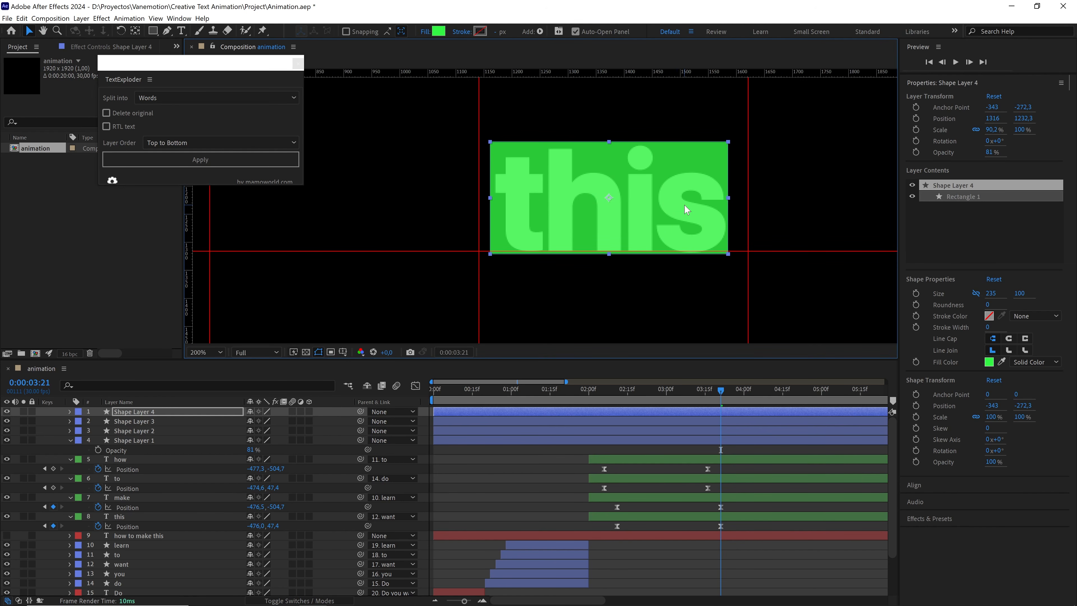
pyautogui.press(',')
pyautogui.press(',')
# Step: Set the opacity of all four new rectangle layers to 100% and collapse their properties
pyautogui.scroll(-1, 619, 202)
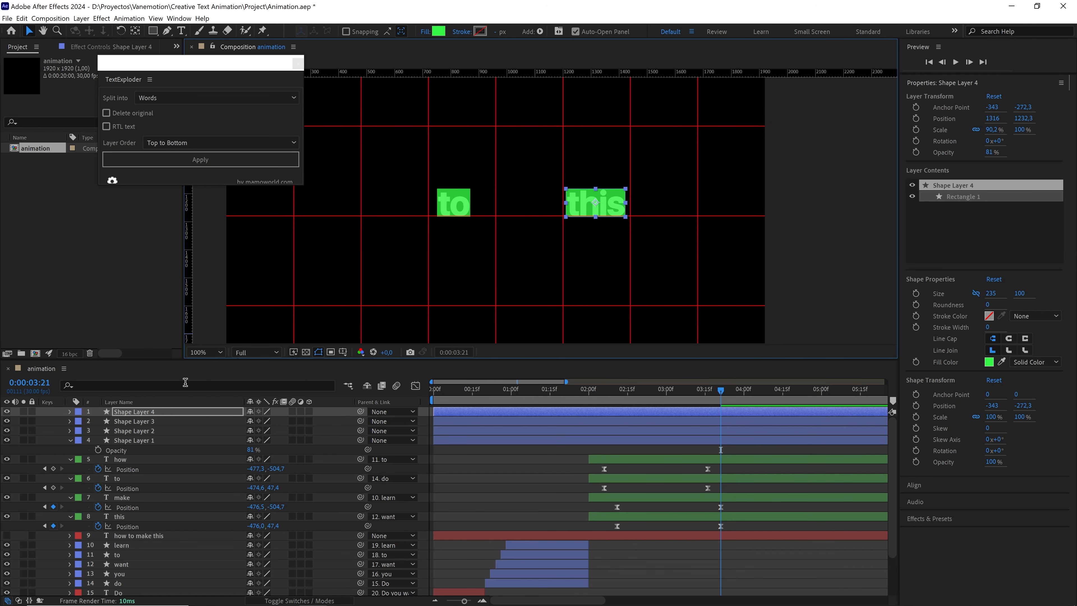
pyautogui.keyDown('shift'); pyautogui.click(165, 440); pyautogui.keyUp('shift')
pyautogui.press('t')
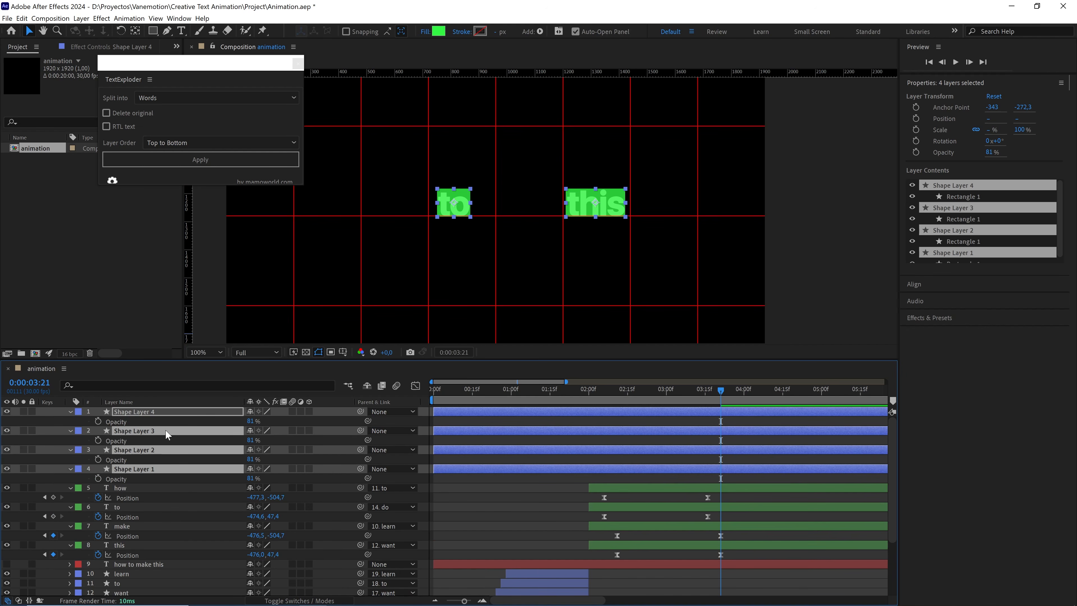
pyautogui.moveTo(251, 421); pyautogui.dragTo(327, 421)
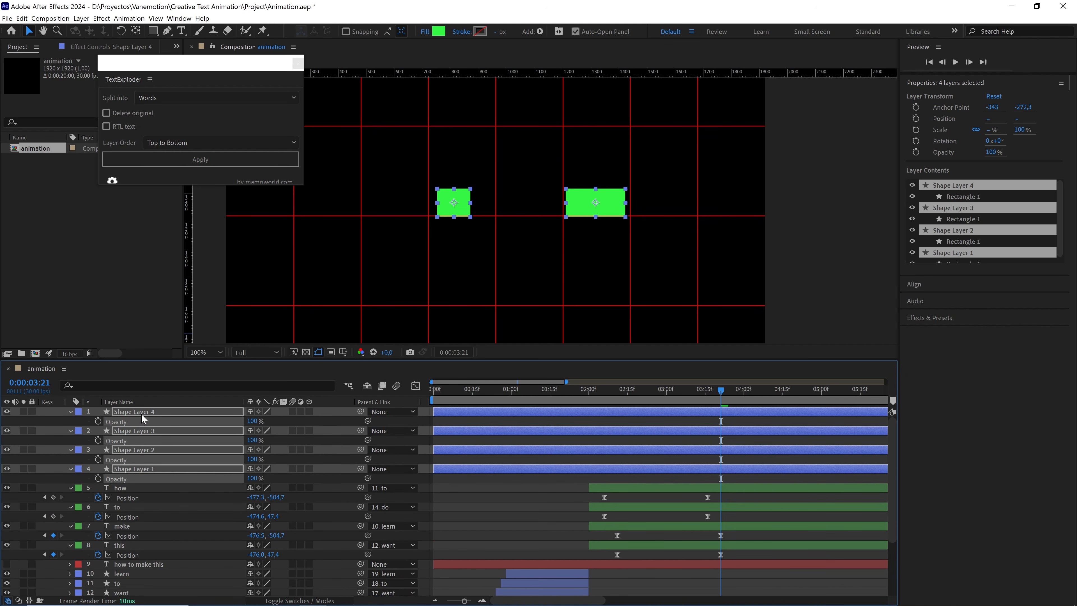
pyautogui.click(71, 411)
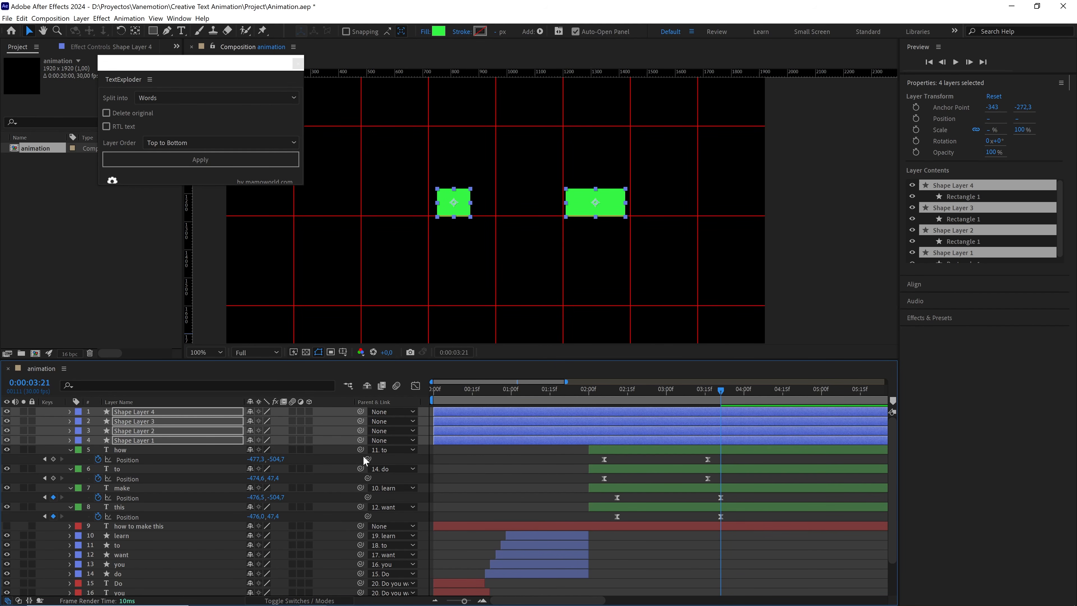
# Step: Lower the opacity of the four new rectangle layers to 55% so the words beneath can be identified
pyautogui.click(434, 455)
pyautogui.click(164, 413)
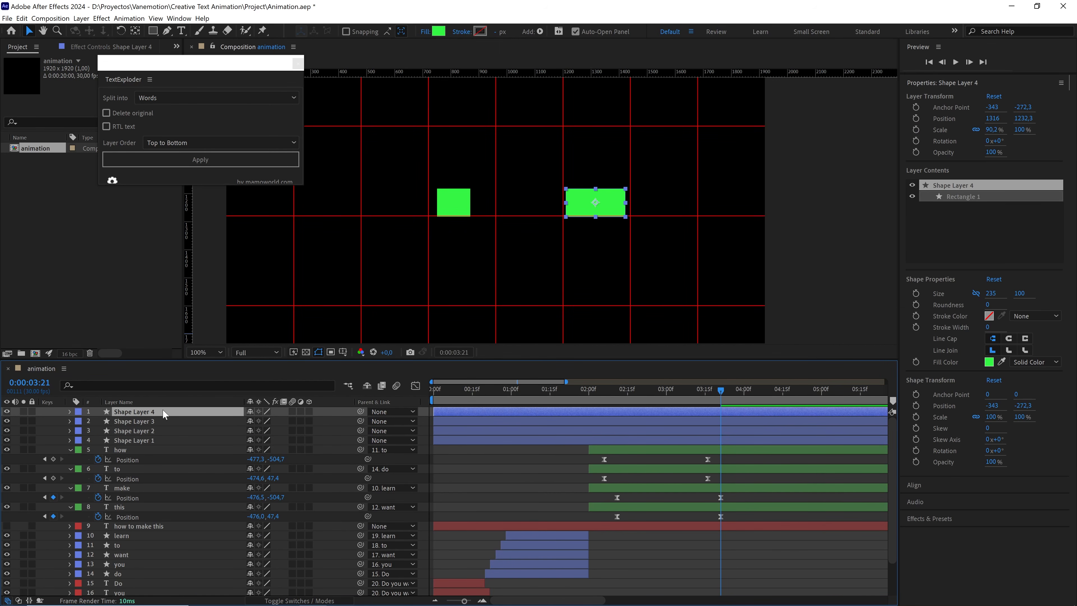
pyautogui.keyDown('shift'); pyautogui.click(145, 442); pyautogui.keyUp('shift')
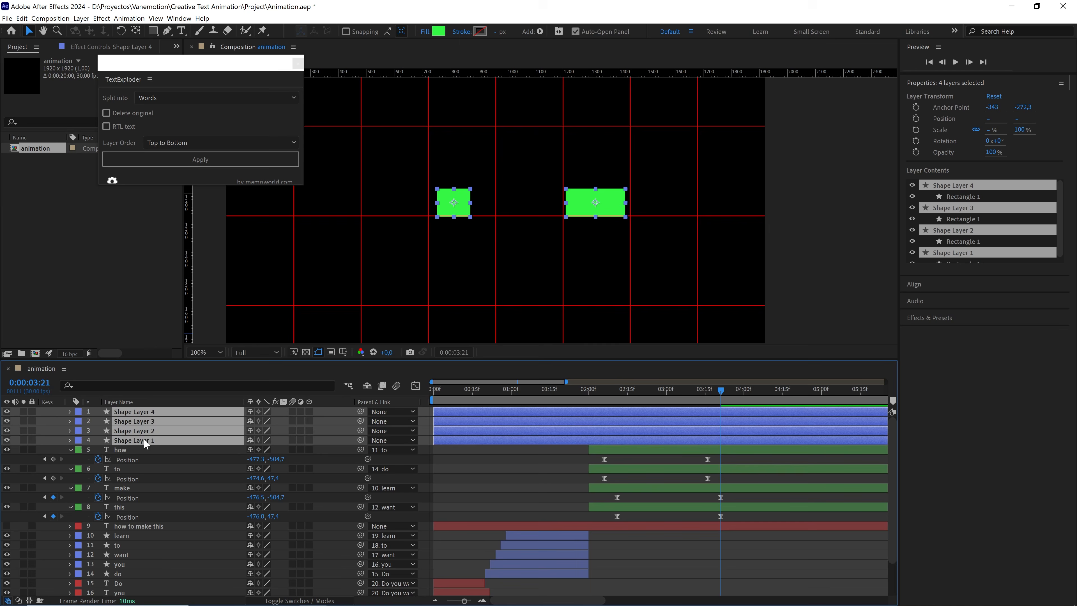
pyautogui.press('t')
pyautogui.moveTo(252, 422); pyautogui.dragTo(228, 421)
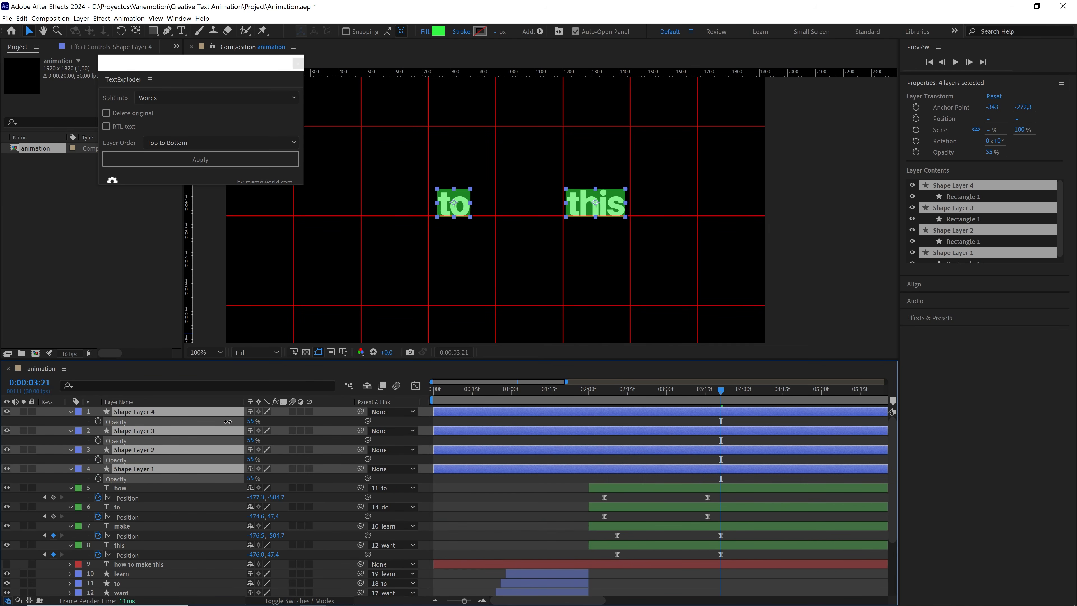
pyautogui.click(502, 214)
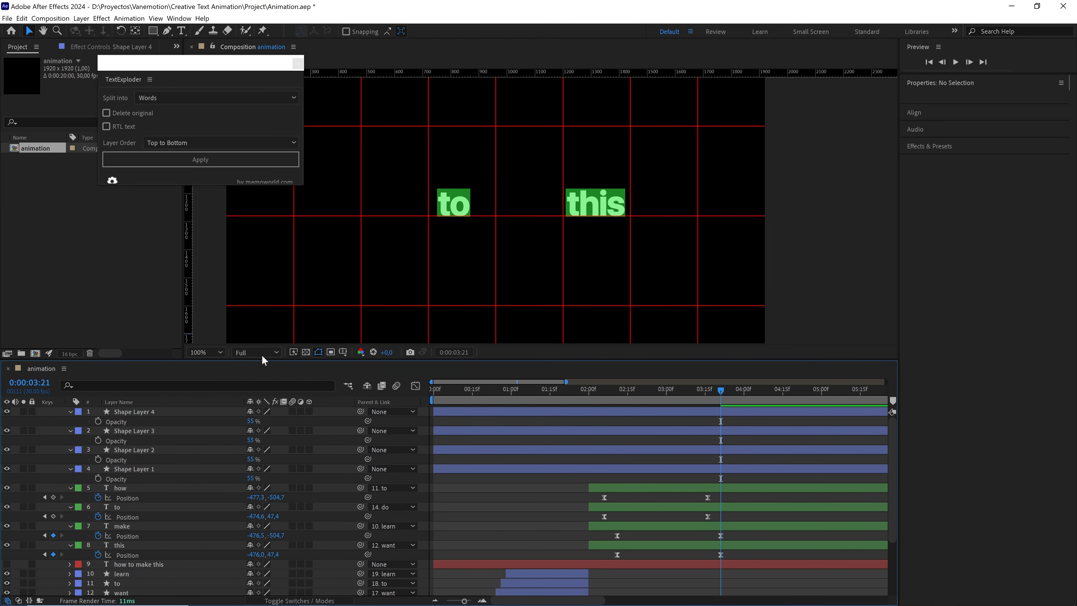
# Step: Rename the rectangle layers Shape Layer 4 and Shape Layer 3 as "this" and "to"
pyautogui.click(160, 418)
pyautogui.press('Return')
pyautogui.write('this')
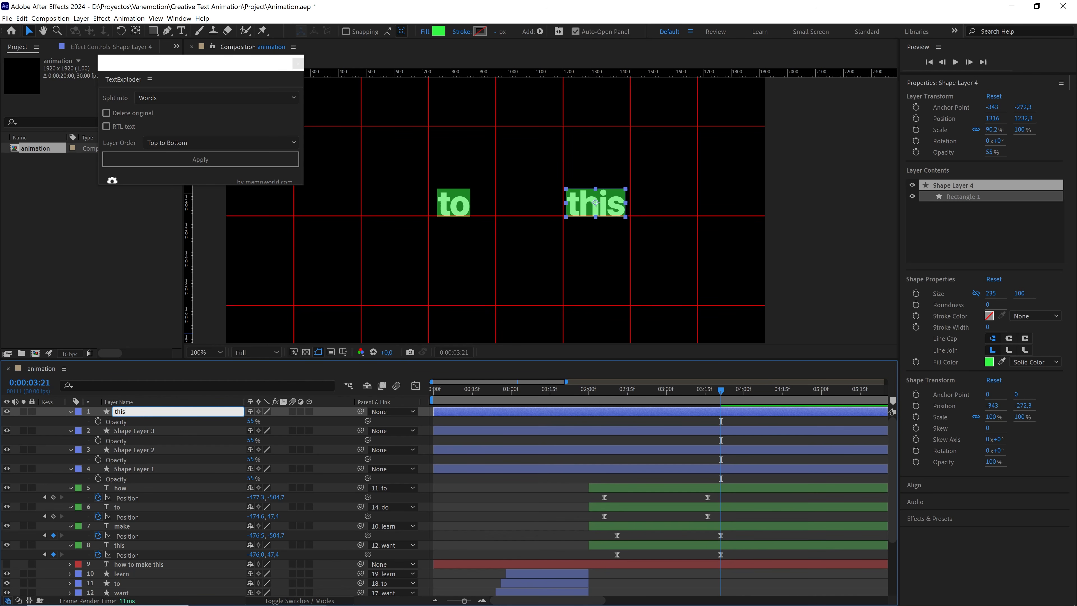
pyautogui.click(151, 432)
pyautogui.press('Return')
pyautogui.write('to')
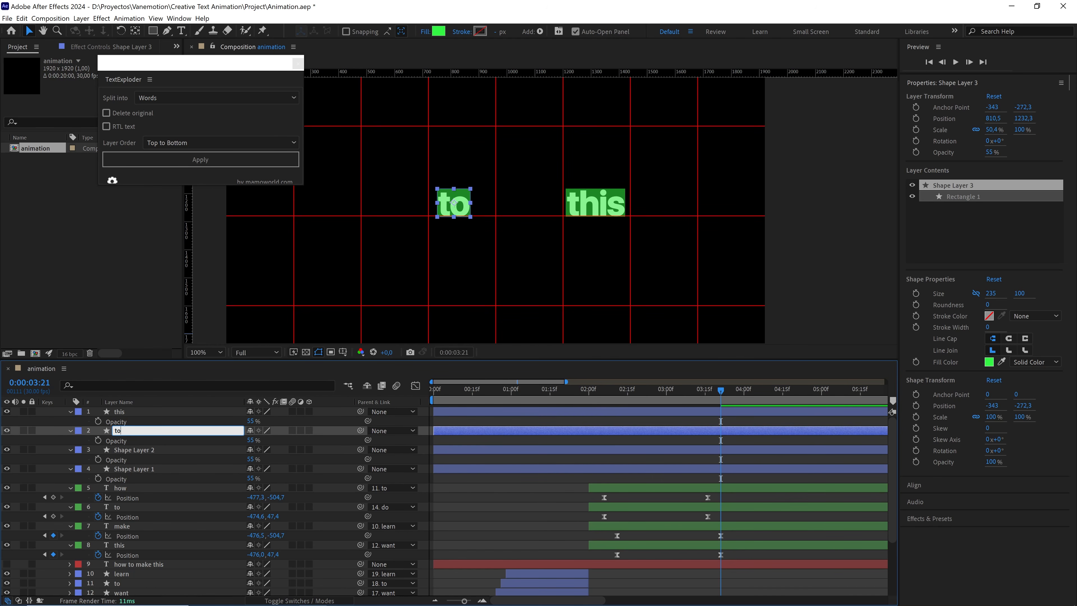
# Step: Rename the rectangle layers Shape Layer 2 and Shape Layer 1 as "make" and "how"
pyautogui.click(136, 453)
pyautogui.scroll(-2, 464, 288)
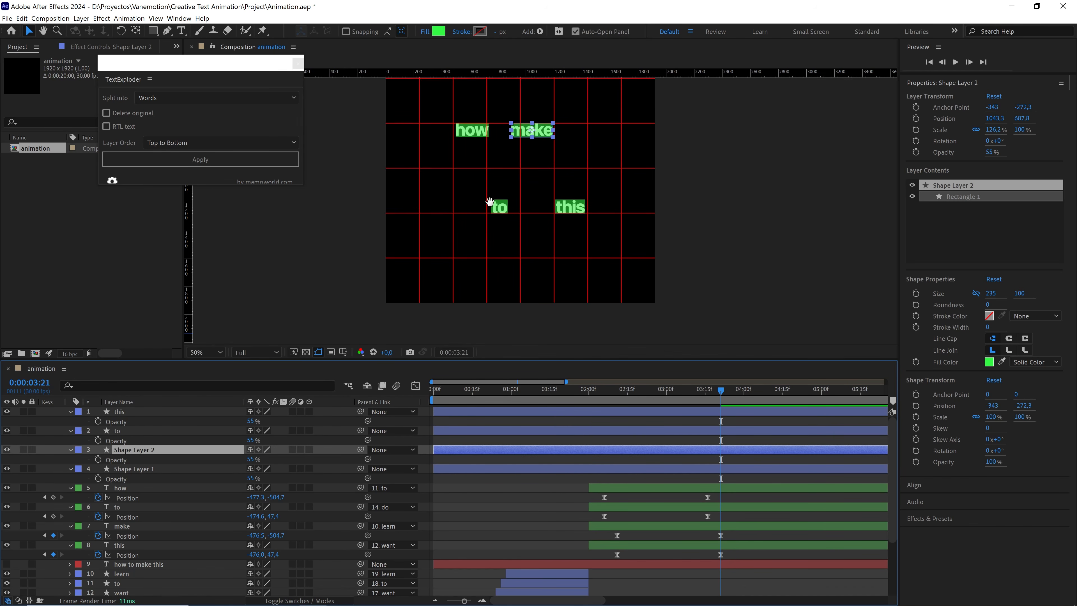
pyautogui.click(149, 450)
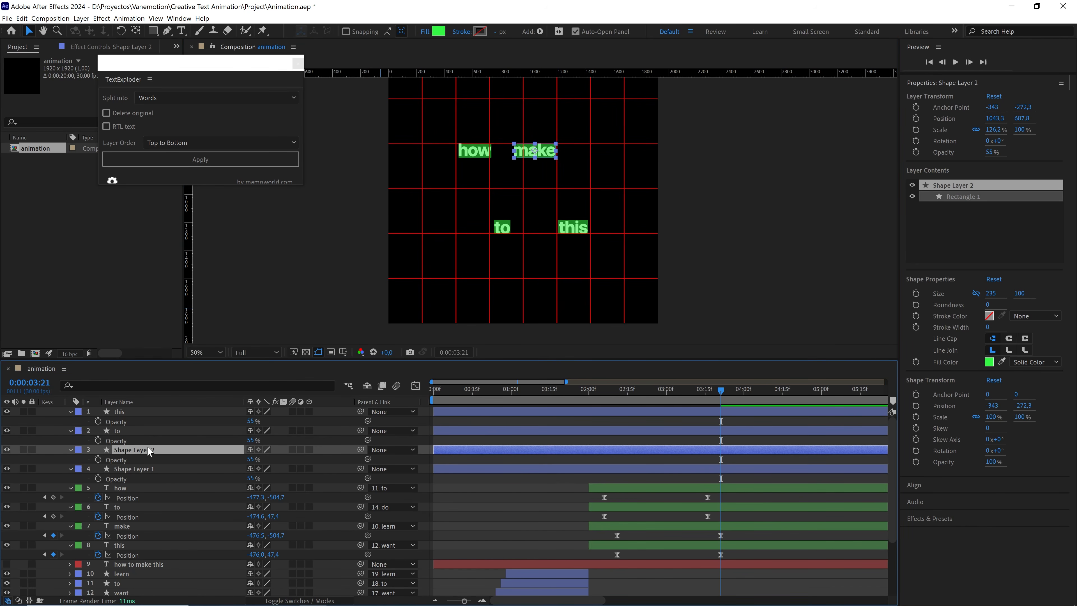
pyautogui.press('Return')
pyautogui.write('make')
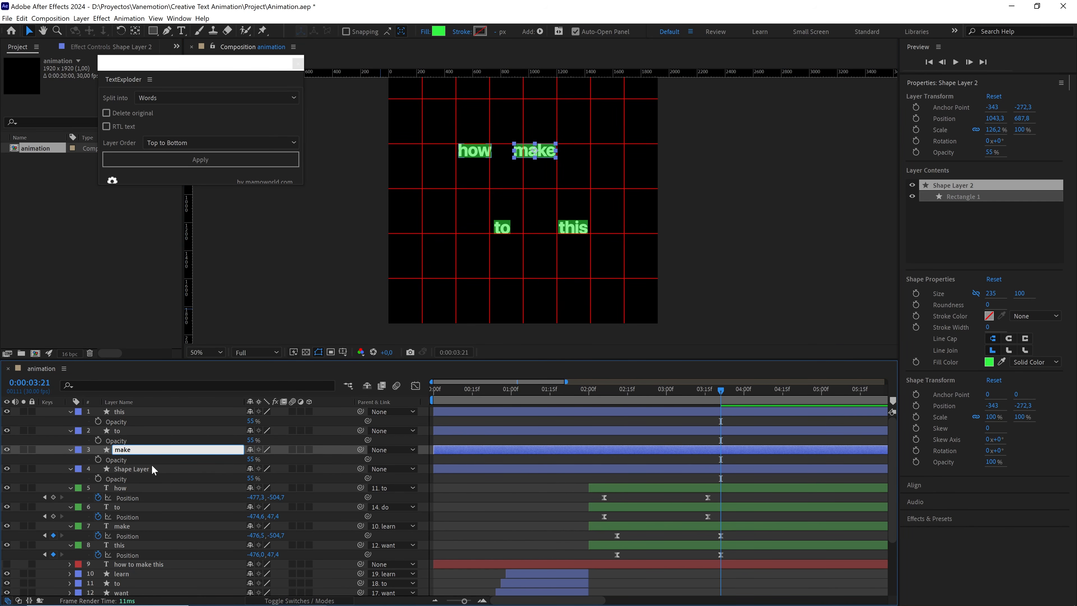
pyautogui.click(154, 470)
pyautogui.press('Return')
pyautogui.write('ho')
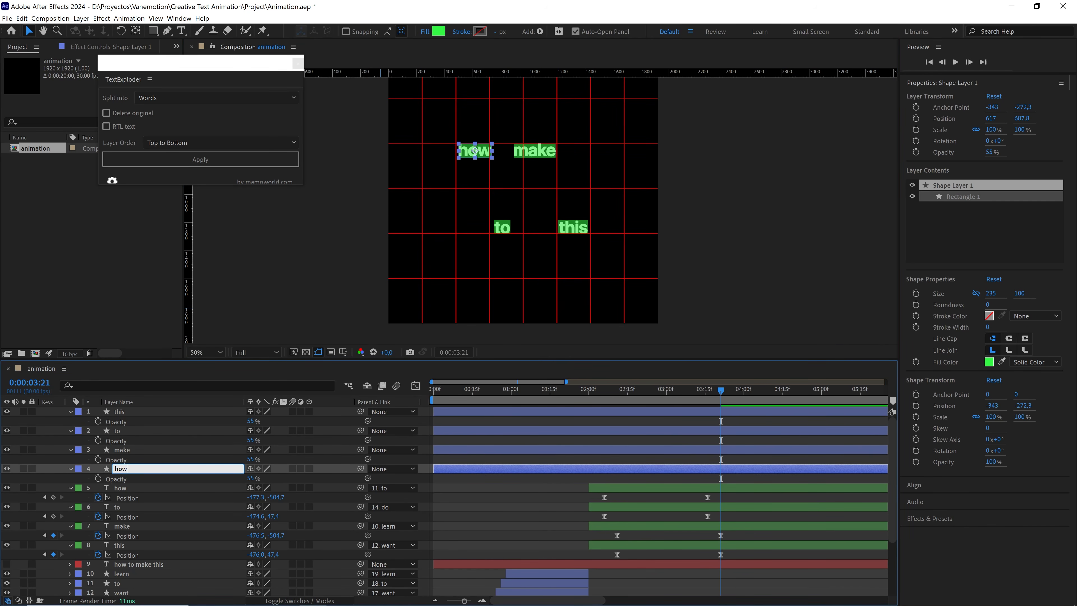
pyautogui.write('w')
pyautogui.press('Return')
# Step: Set the opacity of the four renamed rectangle layers to 100% and collapse their properties
pyautogui.keyDown('shift'); pyautogui.click(139, 418); pyautogui.keyUp('shift')
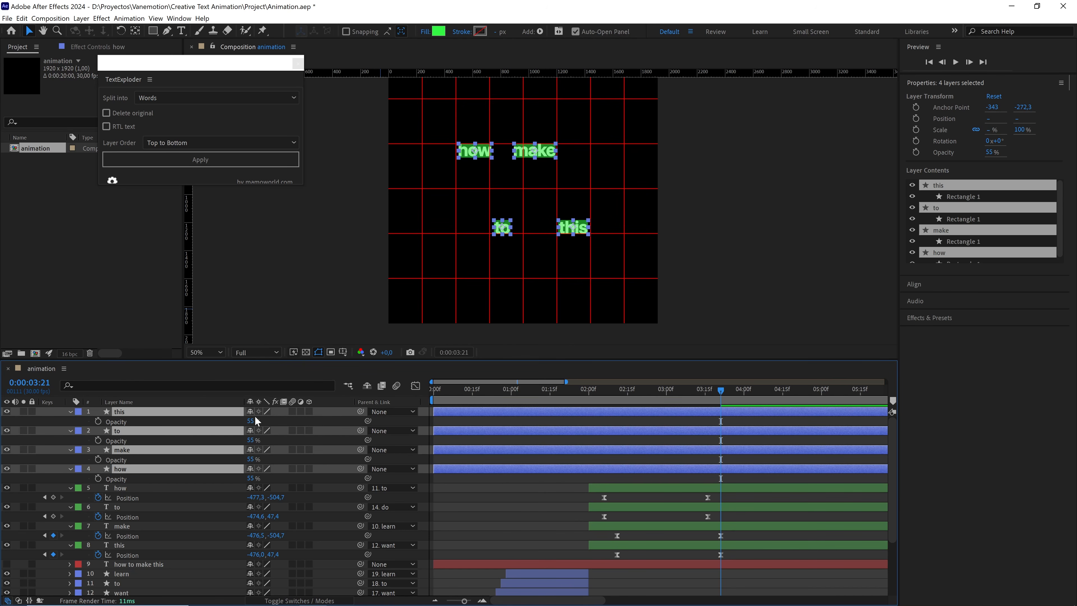
pyautogui.moveTo(250, 421); pyautogui.dragTo(291, 415)
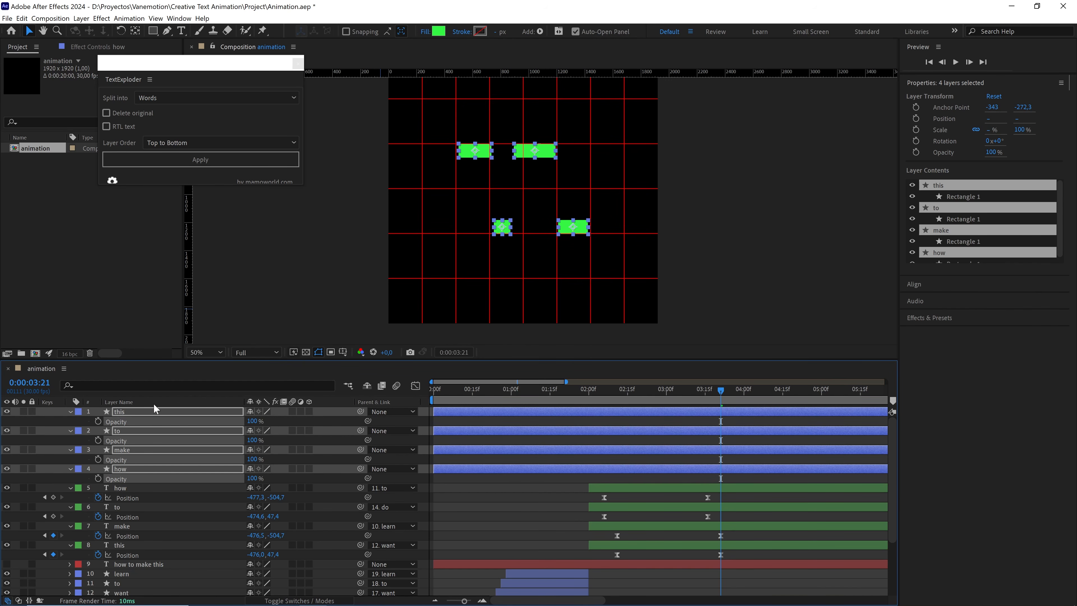
pyautogui.click(70, 411)
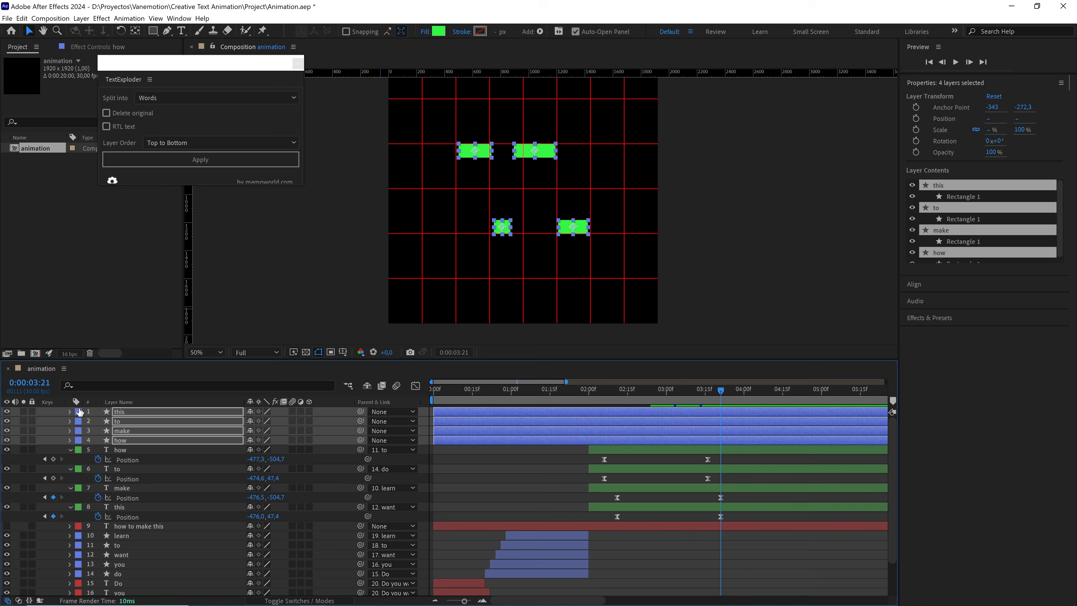
pyautogui.click(727, 506)
# Step: Parent each of the rectangle layers "this", "to", "make" and "how" to the text layer of the same name
pyautogui.click(139, 412)
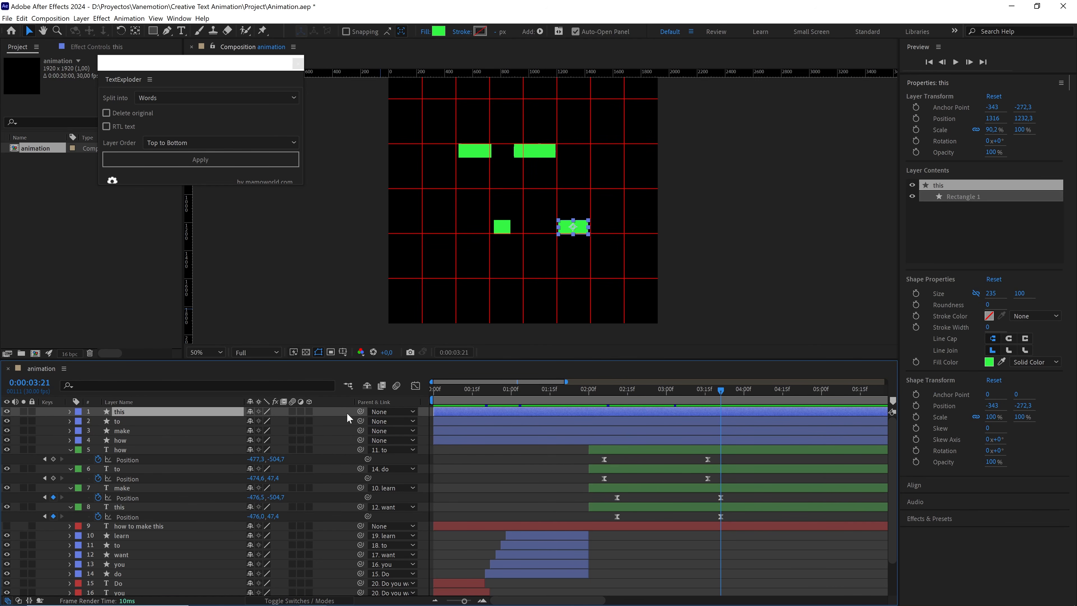
pyautogui.moveTo(360, 412); pyautogui.dragTo(158, 507)
pyautogui.click(138, 421)
pyautogui.moveTo(361, 424); pyautogui.dragTo(152, 470)
pyautogui.click(140, 431)
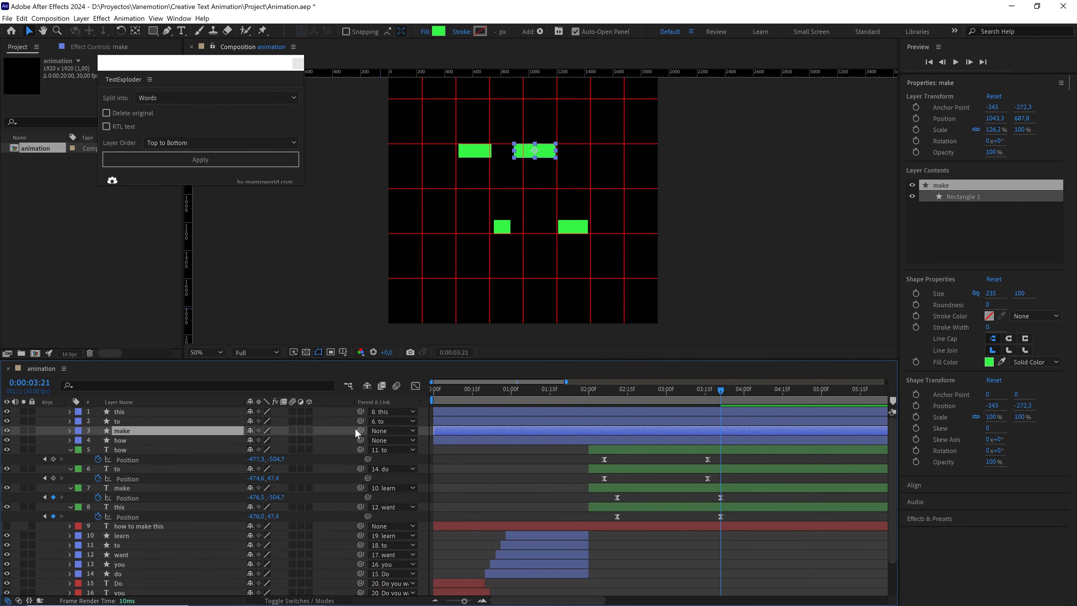
pyautogui.moveTo(361, 430); pyautogui.dragTo(140, 490)
pyautogui.click(130, 440)
pyautogui.moveTo(361, 441); pyautogui.dragTo(199, 456)
# Step: Preview the boxes following the words and set the current time to 0:00:02:26
pyautogui.moveTo(720, 390); pyautogui.dragTo(549, 396)
pyautogui.press('space')
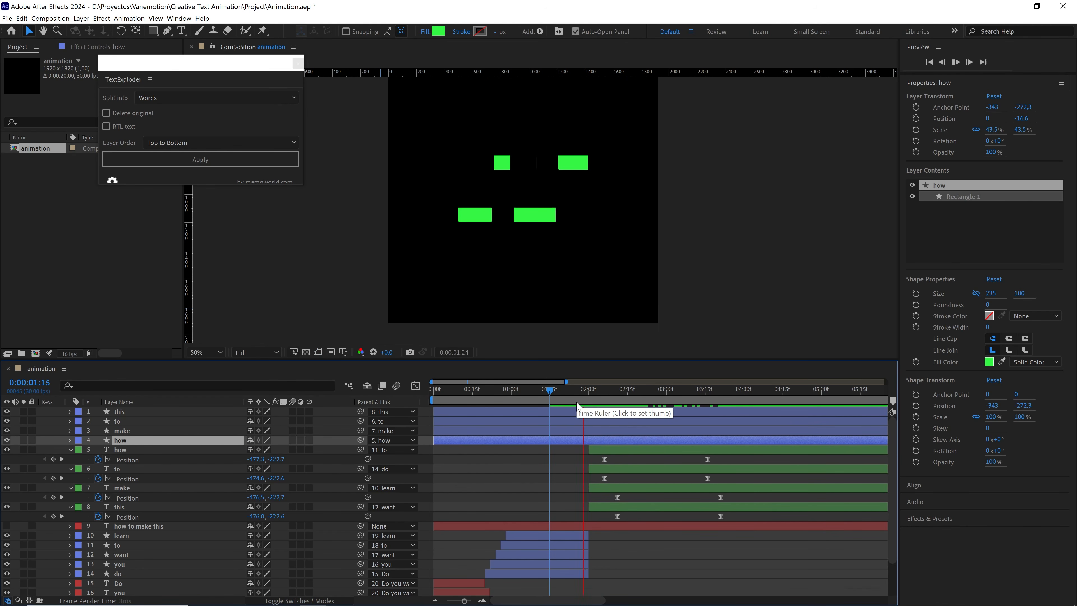
pyautogui.moveTo(614, 396); pyautogui.dragTo(656, 399)
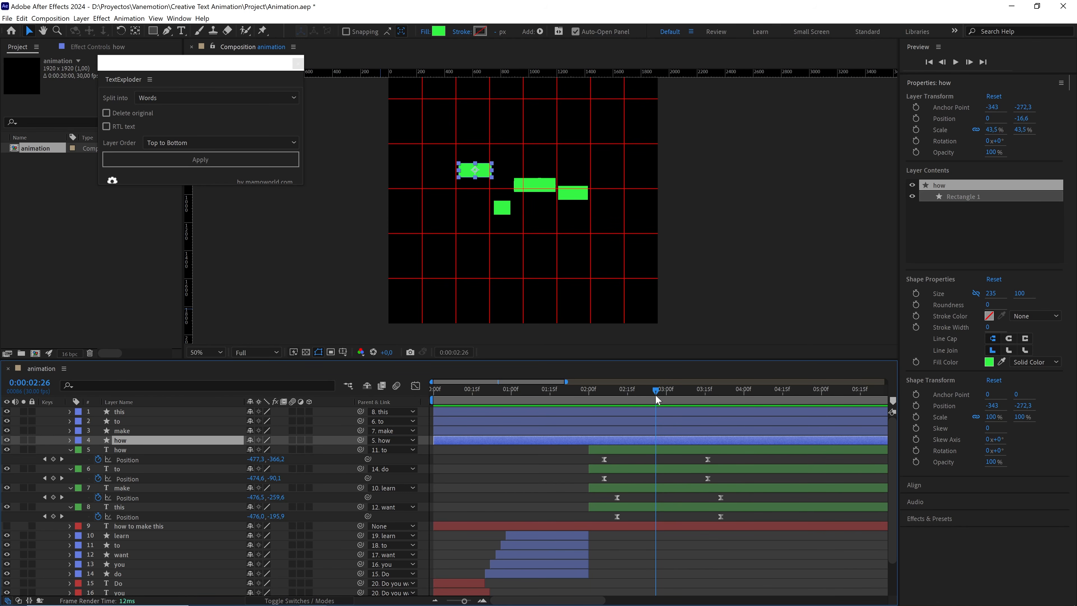
# Step: Examine the speed graph of the "how" and "to" text position keyframes around the current time
pyautogui.moveTo(723, 457); pyautogui.dragTo(607, 466)
pyautogui.click(416, 386)
pyautogui.scroll(2, 563, 471)
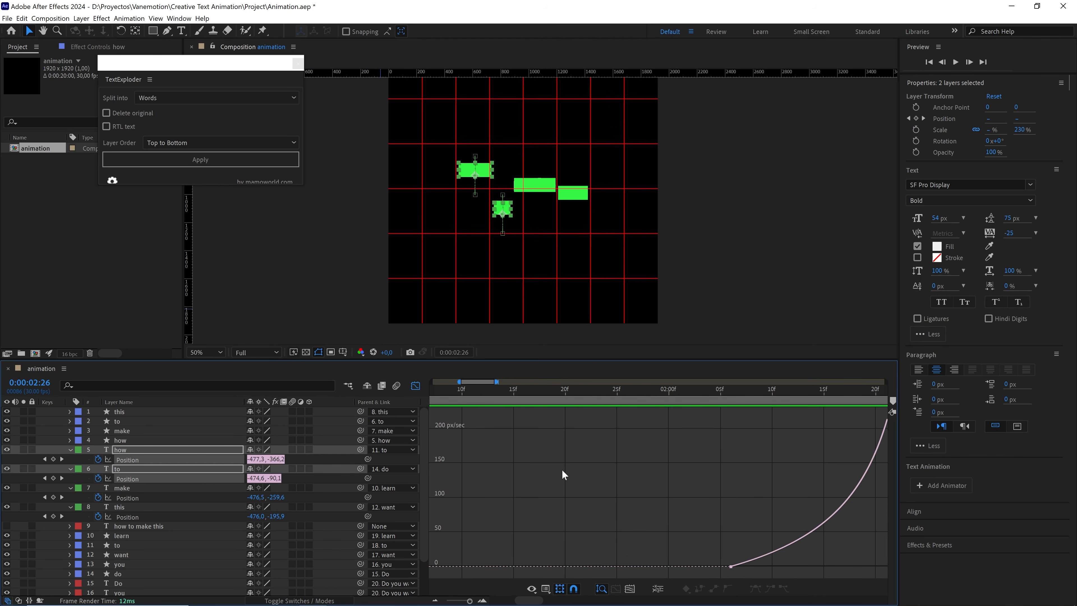
pyautogui.moveTo(779, 454); pyautogui.dragTo(522, 459)
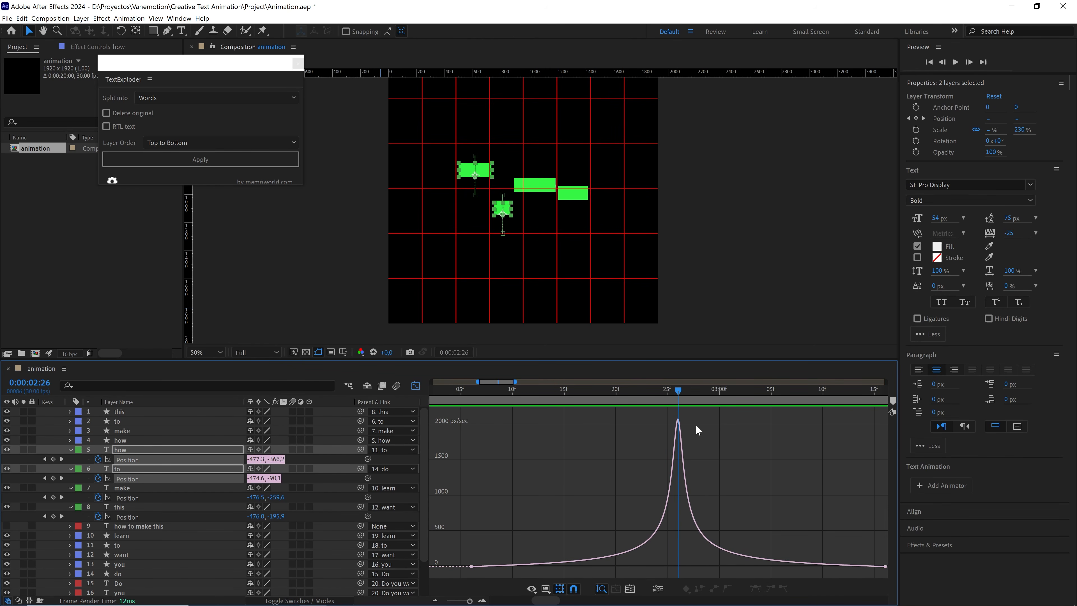
pyautogui.scroll(-2, 697, 430)
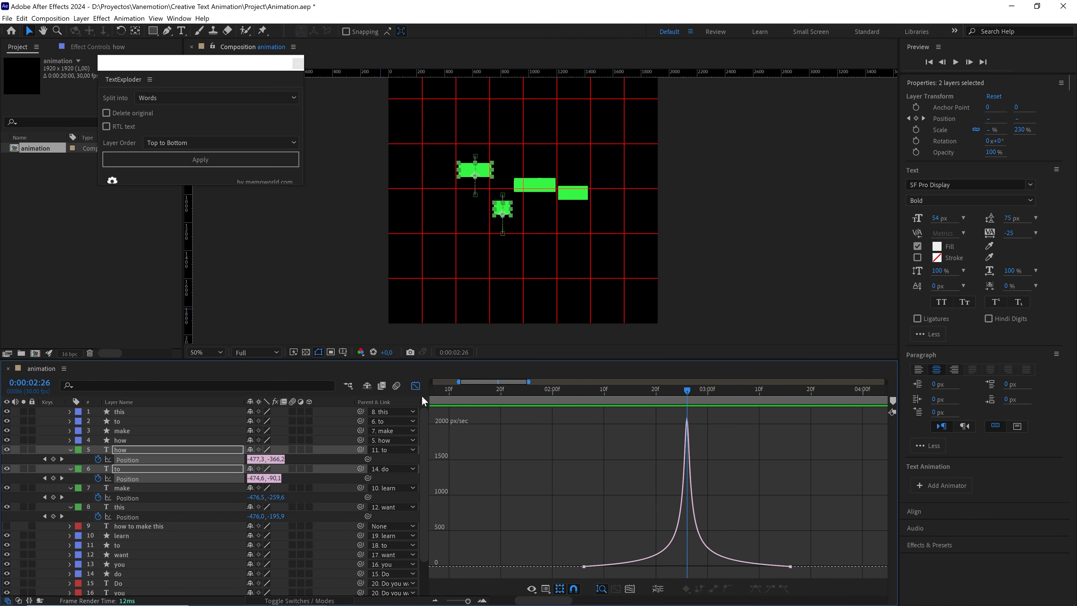
pyautogui.click(416, 386)
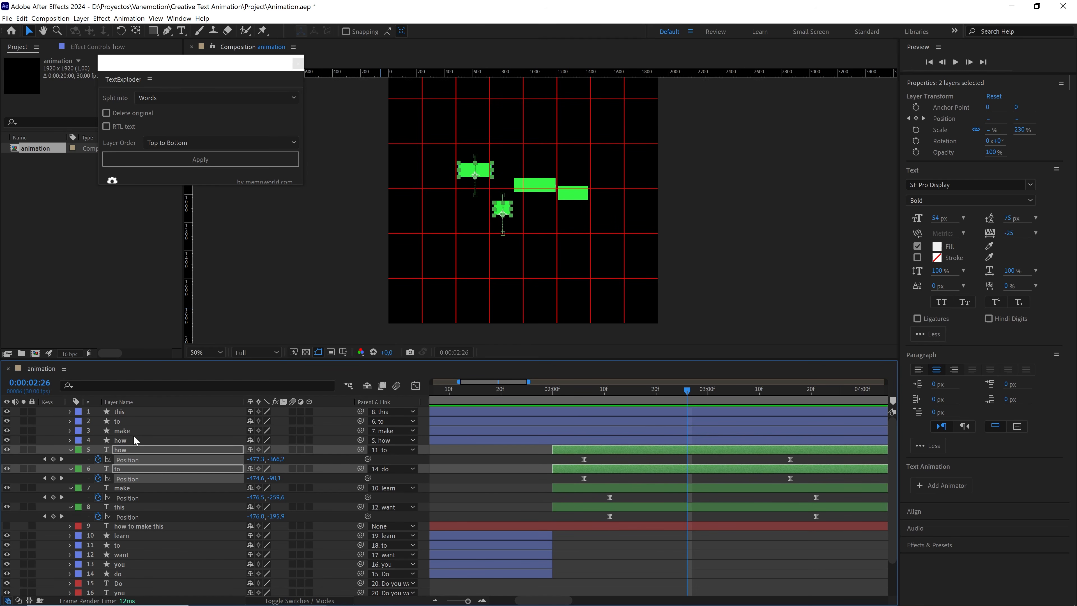
# Step: Make the "to" and "how" rectangle layers start at 0:00:02:26
pyautogui.click(128, 422)
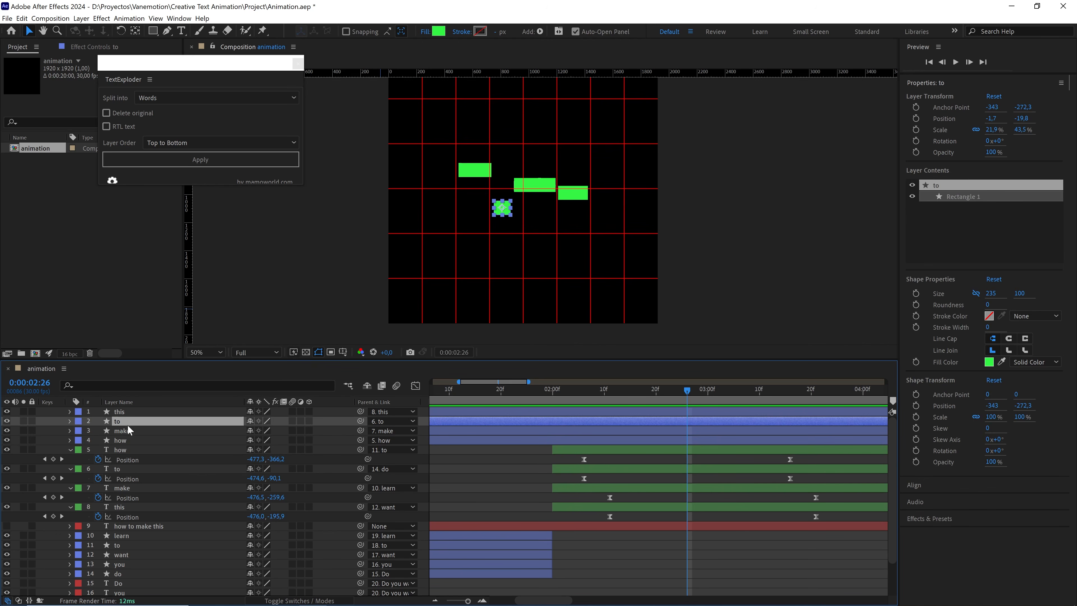
pyautogui.keyDown('ctrl'); pyautogui.click(122, 440); pyautogui.keyUp('ctrl')
pyautogui.scroll(-2, 603, 434)
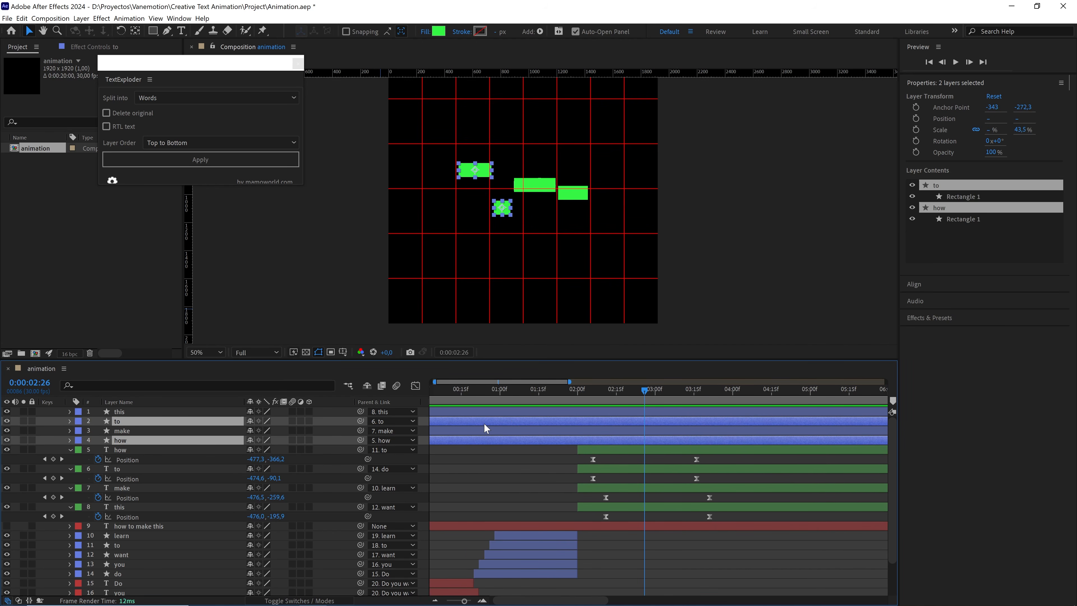
pyautogui.scroll(-2, 457, 423)
pyautogui.moveTo(434, 419); pyautogui.dragTo(499, 420)
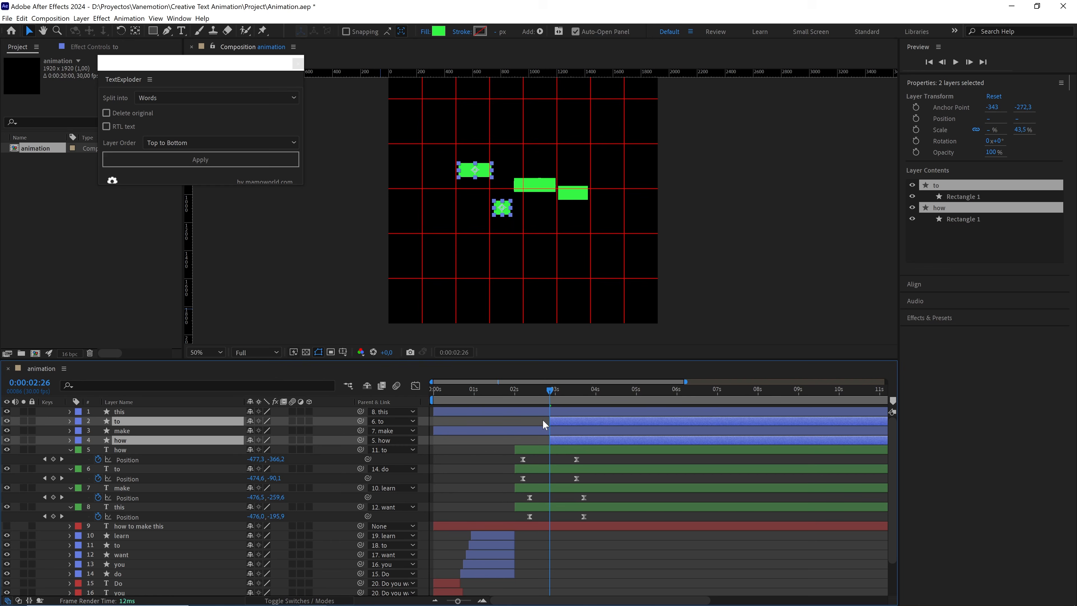
# Step: Trim the ends of the "how" and "to" text layers to the current time and deselect them
pyautogui.click(560, 449)
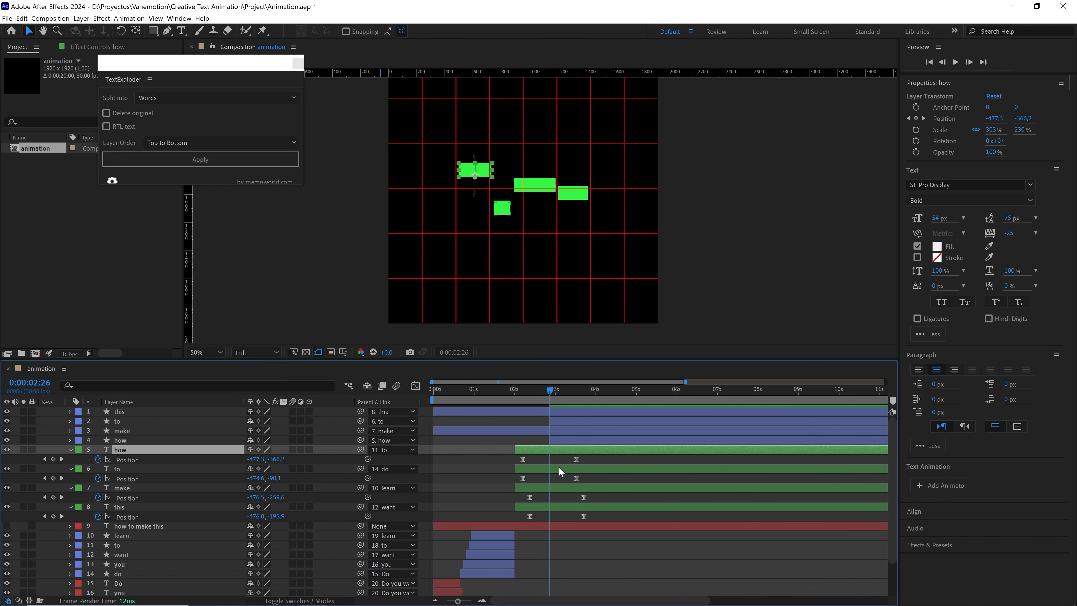
pyautogui.keyDown('shift'); pyautogui.click(559, 467); pyautogui.keyUp('shift')
pyautogui.hotkey('alt', ']')
pyautogui.press('F2')
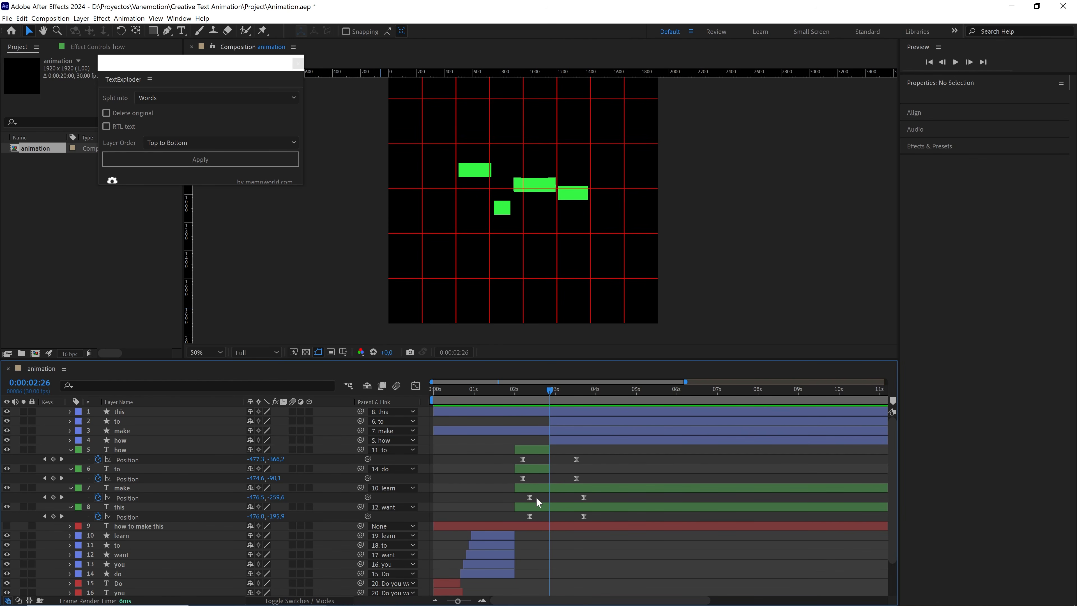
# Step: Advance five frames to 0:00:03:01 and make the "make" and "this" rectangle layers start there
pyautogui.press('pagedown')
pyautogui.press('pagedown')
pyautogui.press('pagedown')
pyautogui.press('pagedown')
pyautogui.press('pagedown')
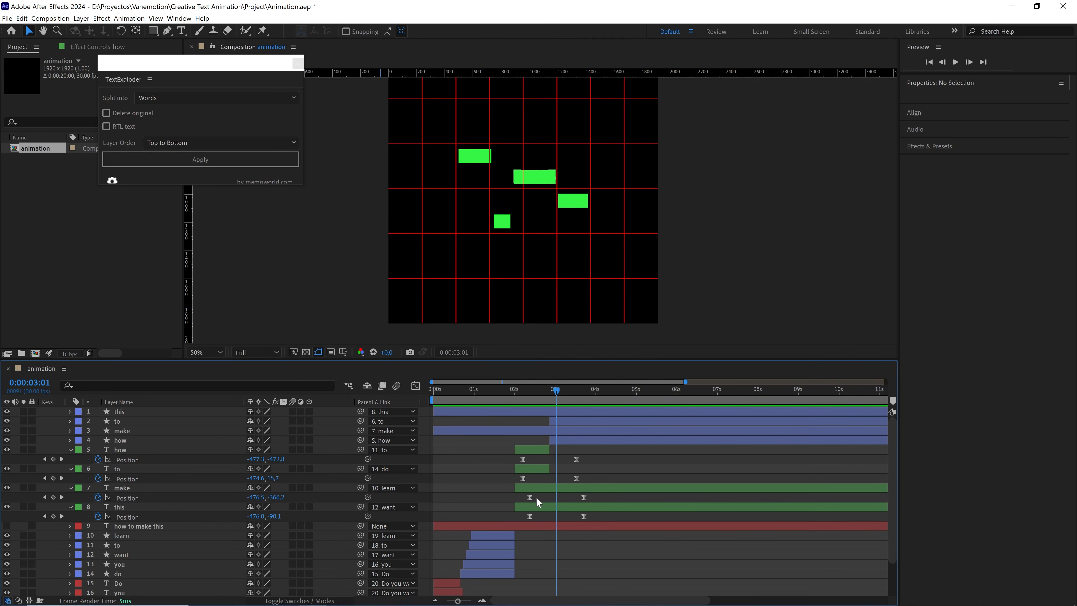
pyautogui.click(493, 429)
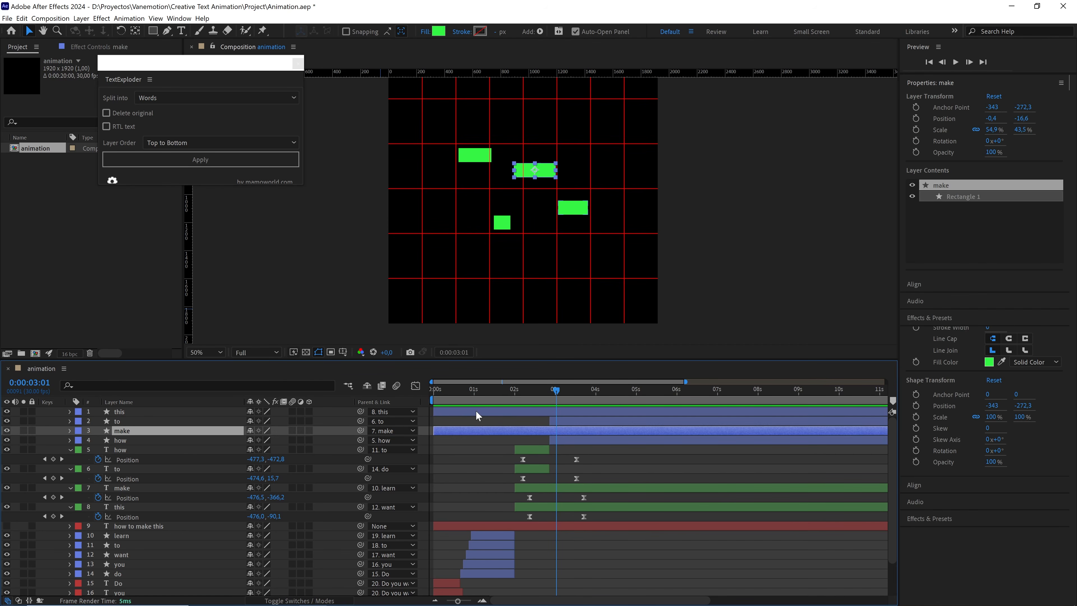
pyautogui.keyDown('ctrl'); pyautogui.click(462, 410); pyautogui.keyUp('ctrl')
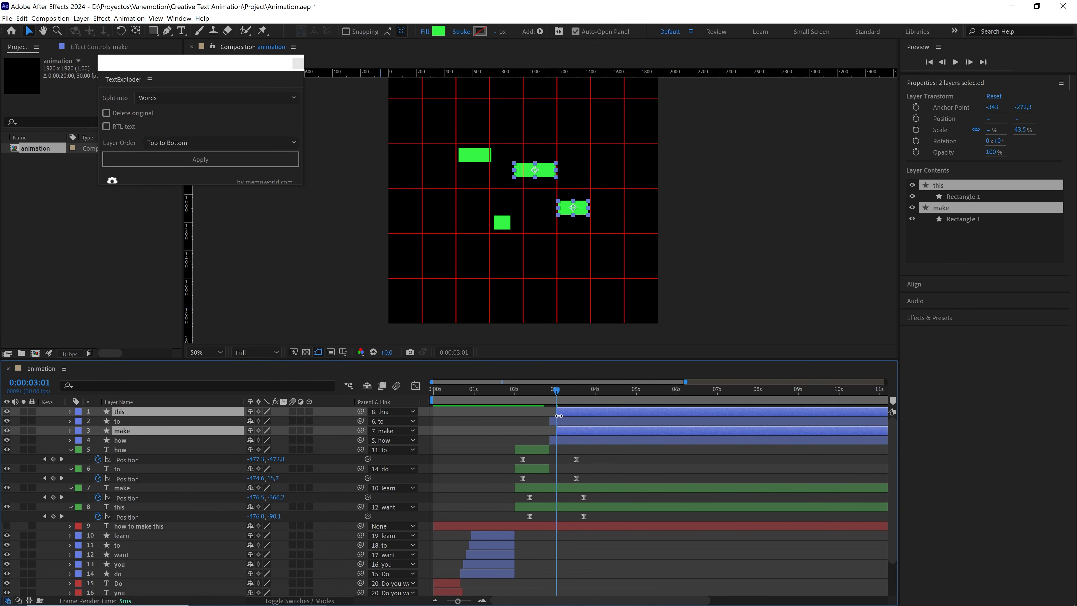
# Step: Cut the "make" and "this" text layers so they end at 0:00:03:01
pyautogui.click(569, 487)
pyautogui.keyDown('ctrl'); pyautogui.click(566, 503); pyautogui.keyUp('ctrl')
pyautogui.hotkey('ctrl', 'shift', 'd')
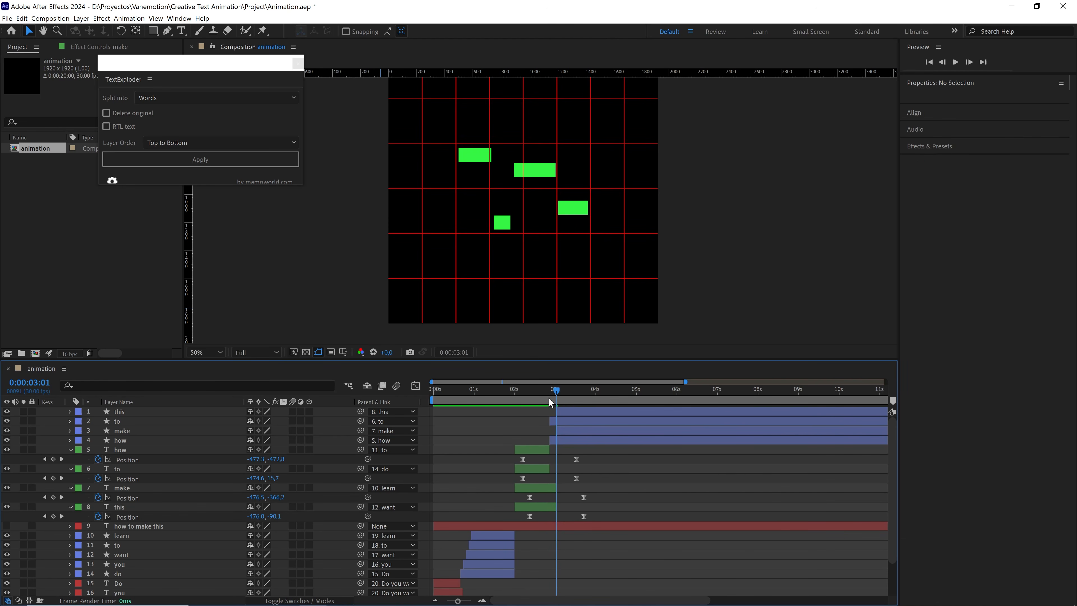
# Step: Preview the animation several times from before the 2-second mark to check the change from words to boxes
pyautogui.moveTo(548, 396); pyautogui.dragTo(487, 392)
pyautogui.press('space')
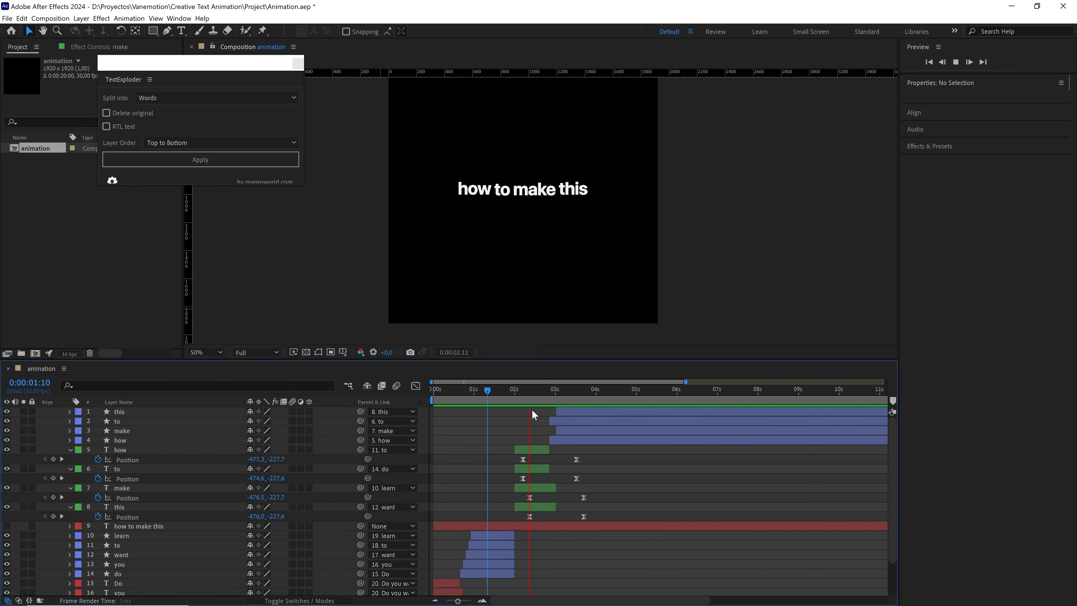
pyautogui.click(505, 389)
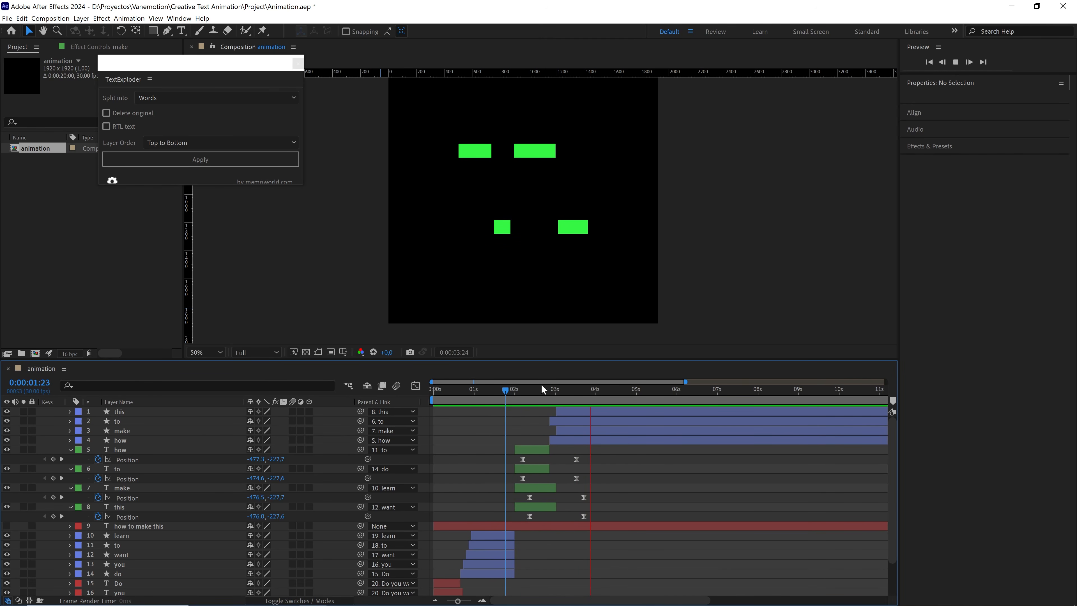
pyautogui.click(500, 389)
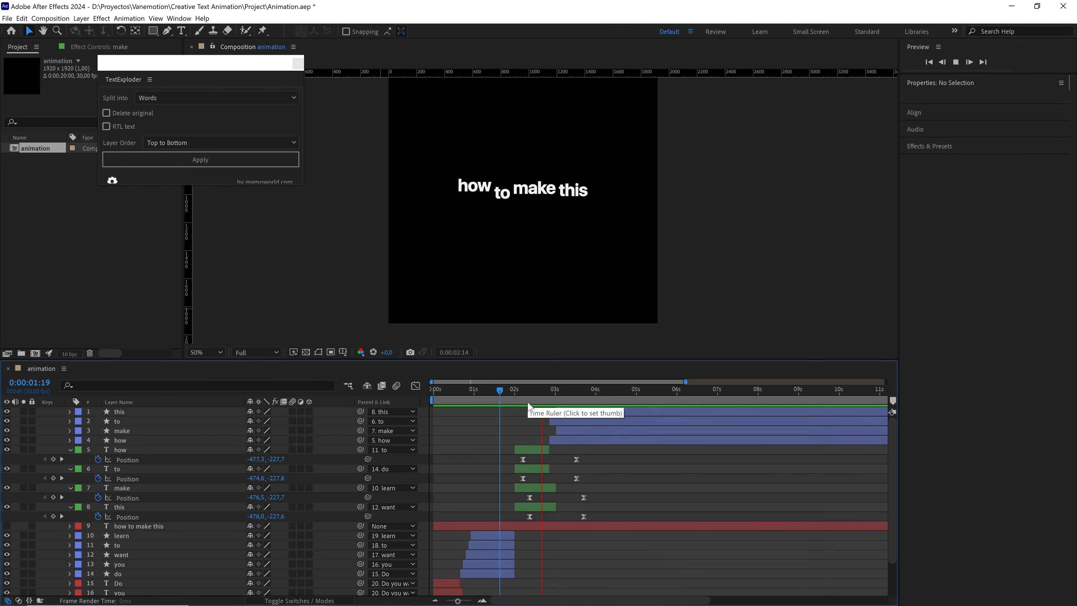
pyautogui.click(513, 392)
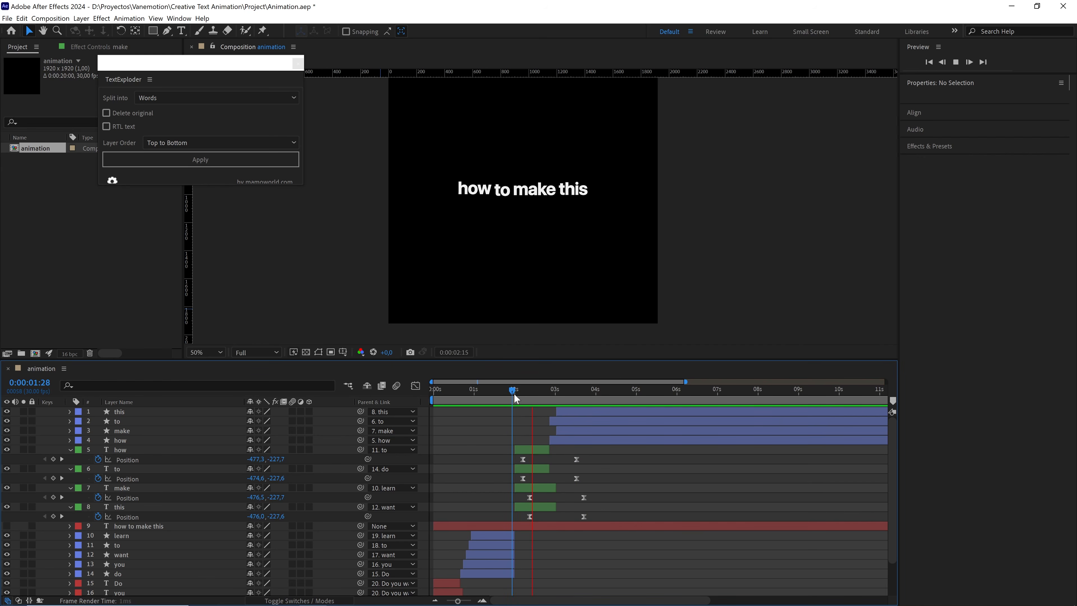
pyautogui.click(528, 394)
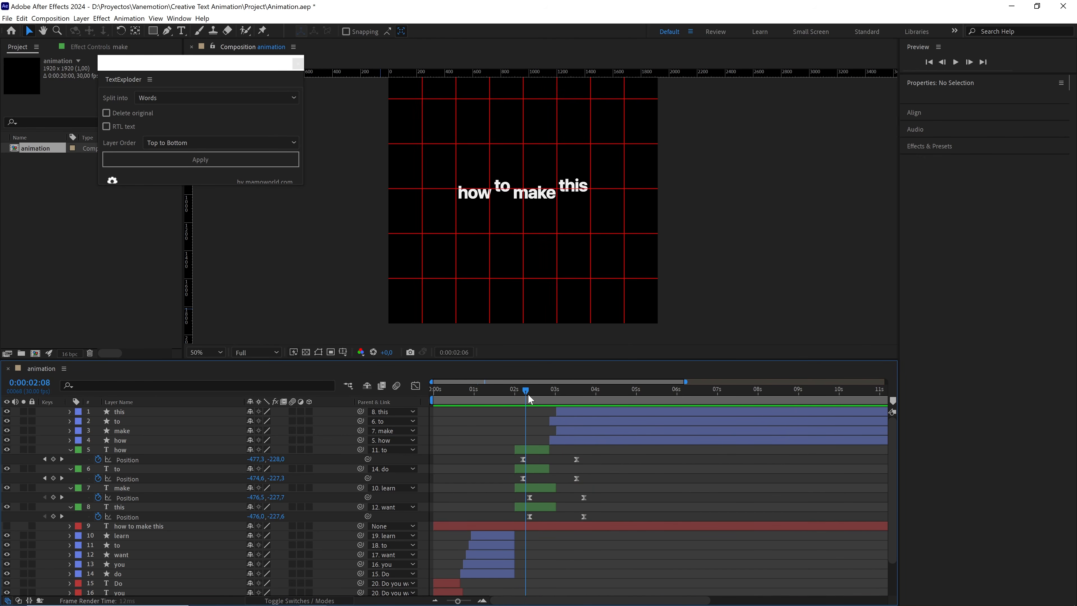
# Step: Preview the animation from 0:00:02:18 and set the current time to 0:00:02:26, where the "how" and "to" rectangles start
pyautogui.click(539, 393)
pyautogui.press('space')
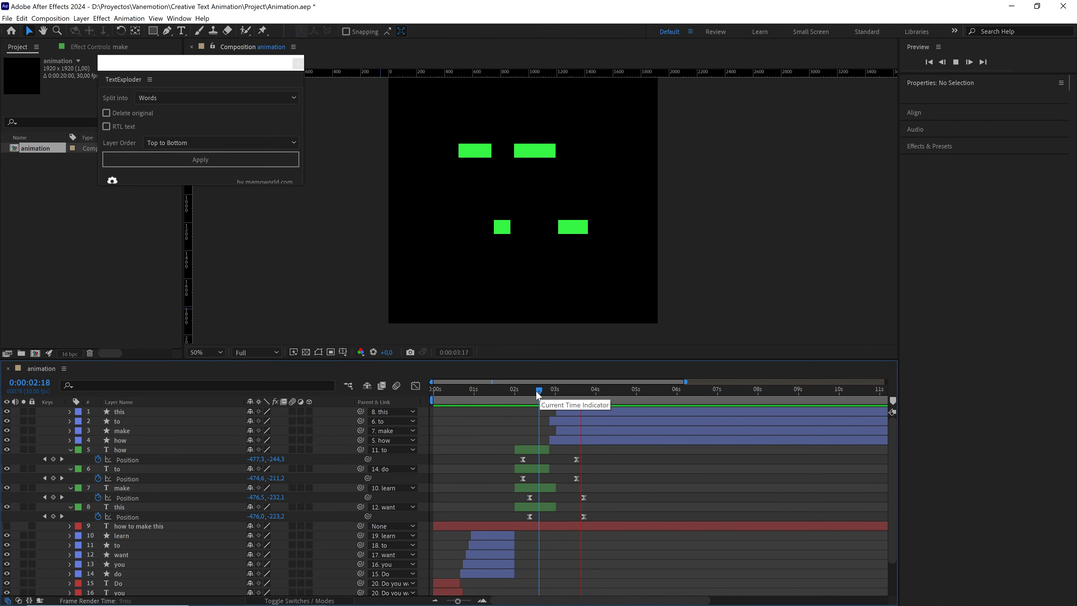
pyautogui.click(549, 394)
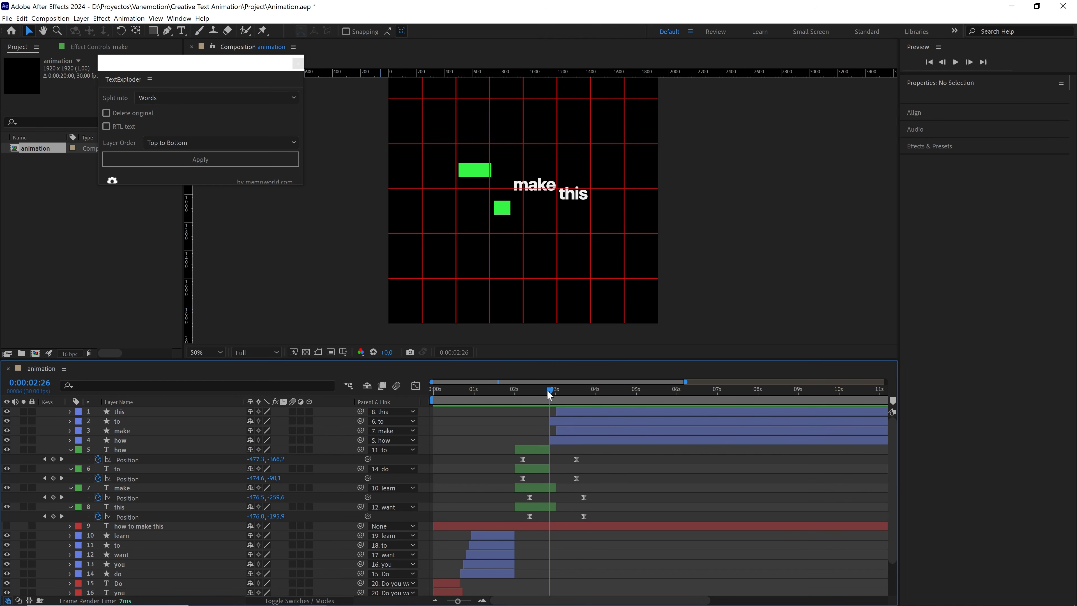
# Step: Separate the Position dimensions of the "this", "to", "make" and "how" rectangle layers into X and Y
pyautogui.keyDown('alt'); pyautogui.scroll(3, 560, 450); pyautogui.keyUp('alt')
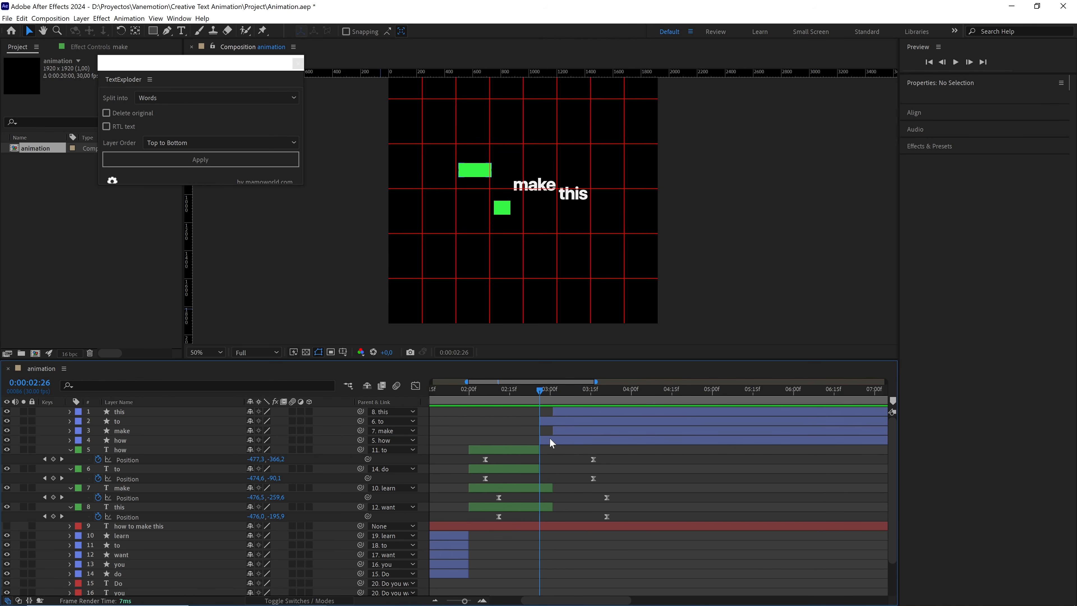
pyautogui.click(548, 443)
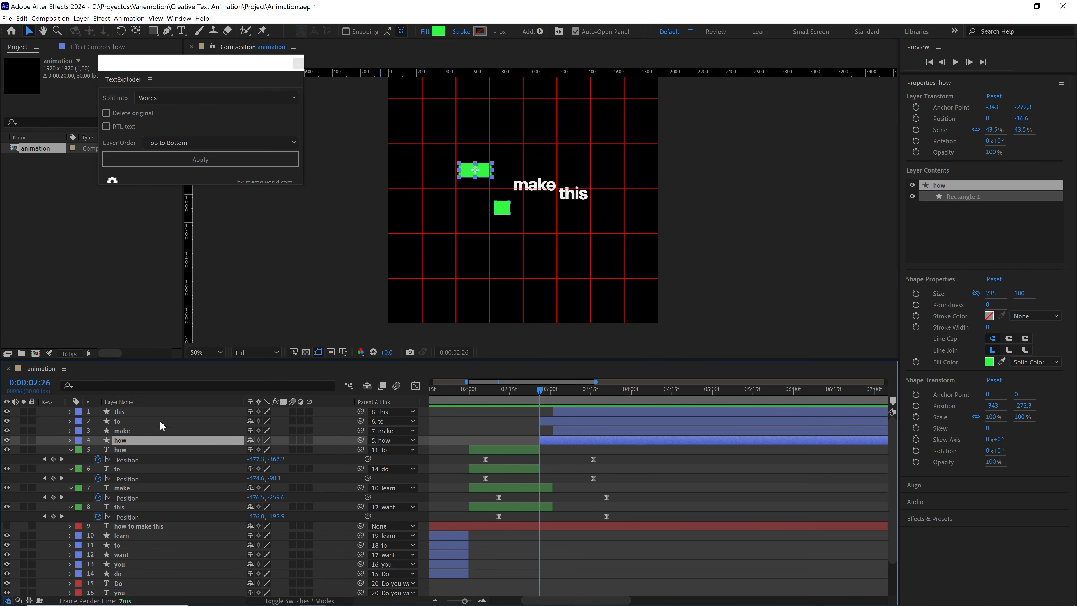
pyautogui.keyDown('shift'); pyautogui.click(143, 412); pyautogui.keyUp('shift')
pyautogui.press('p')
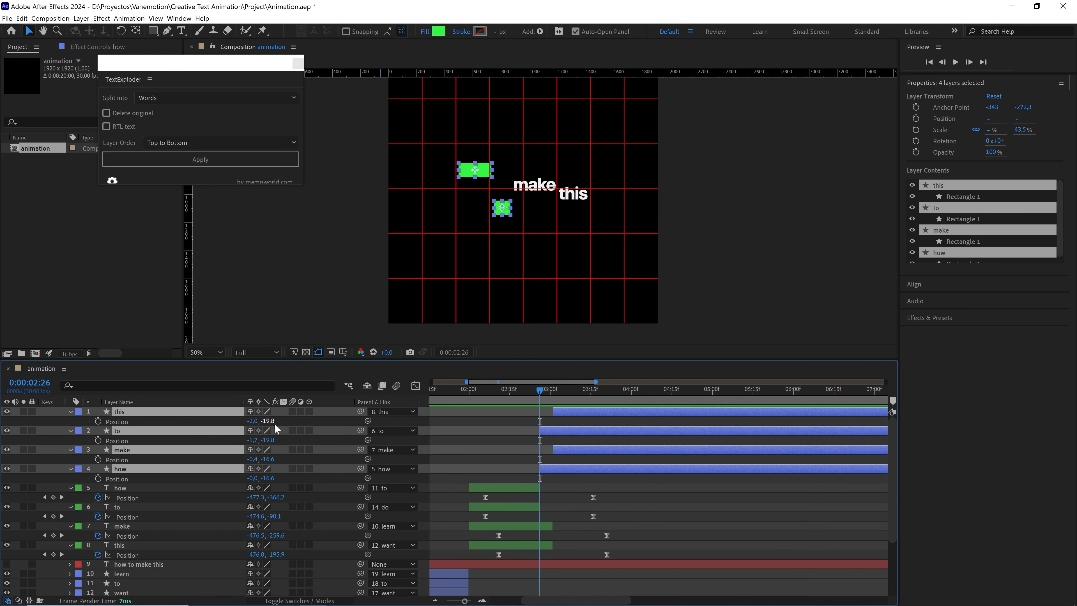
pyautogui.moveTo(283, 421); pyautogui.dragTo(103, 477)
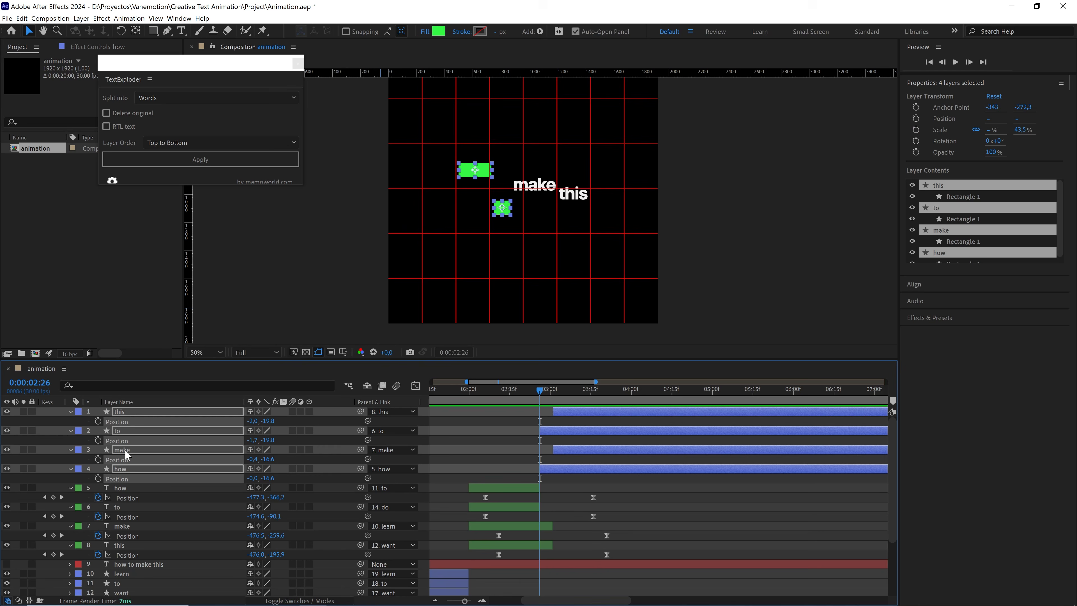
pyautogui.rightClick(118, 421)
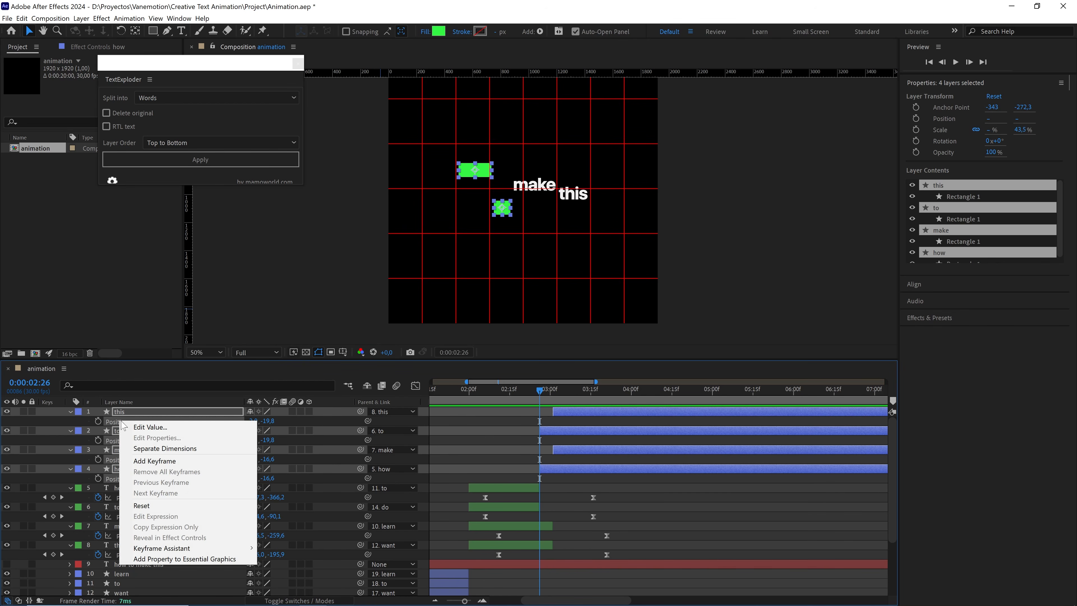
pyautogui.click(189, 449)
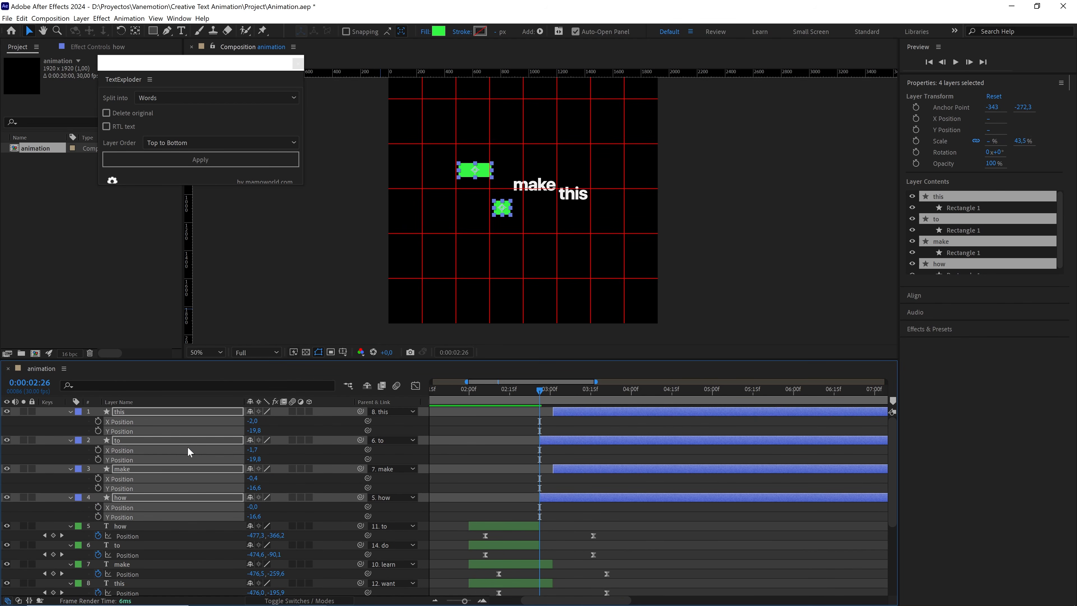
# Step: Add X Position keyframes to all four rectangle layers at 0:00:02:26
pyautogui.click(273, 426)
pyautogui.click(144, 498)
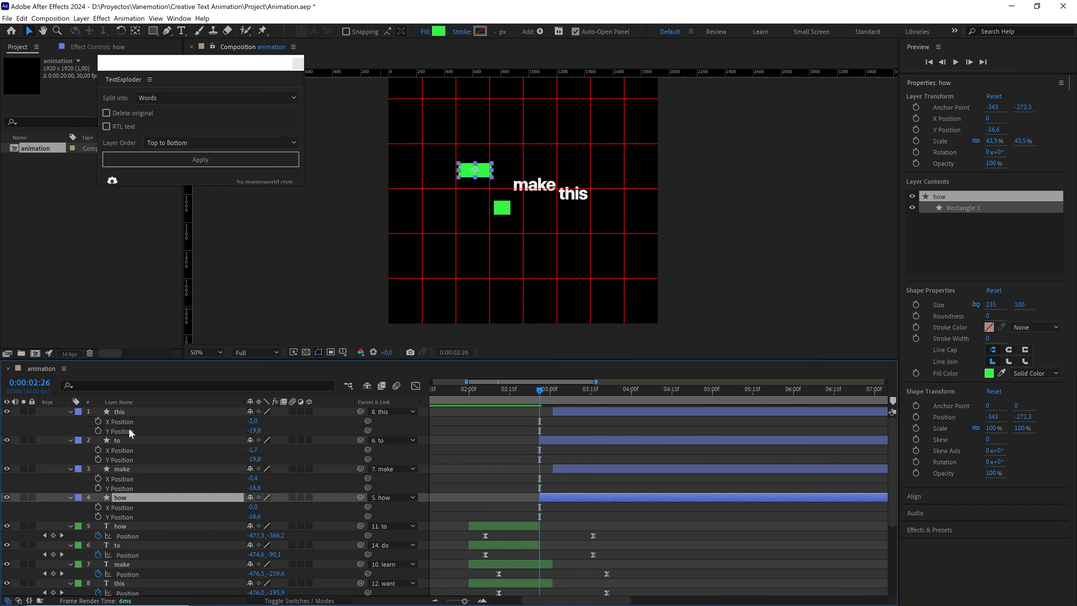
pyautogui.keyDown('shift'); pyautogui.click(127, 411); pyautogui.keyUp('shift')
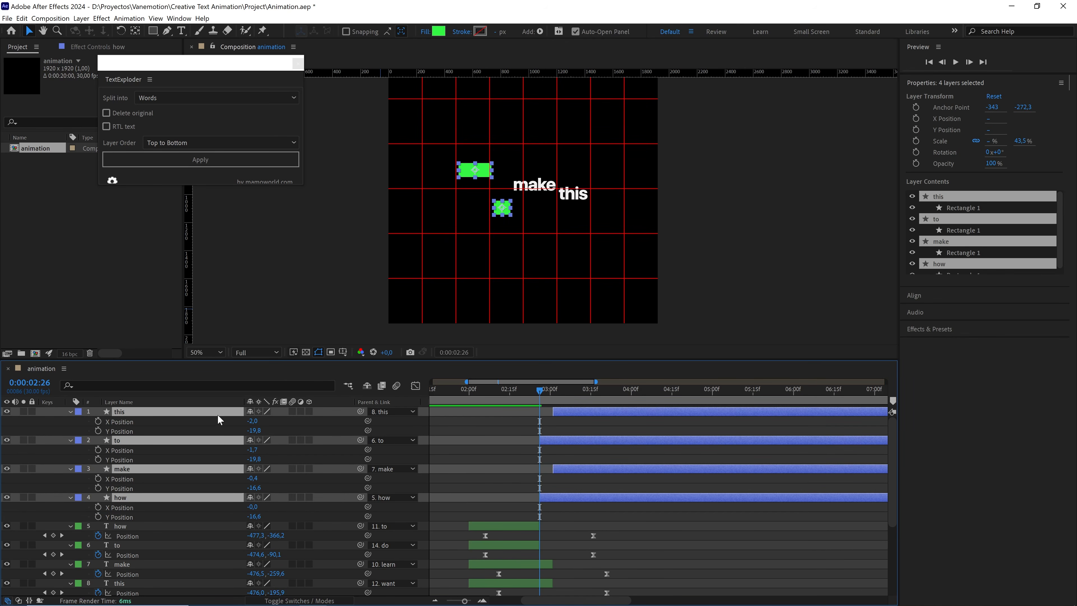
pyautogui.click(98, 421)
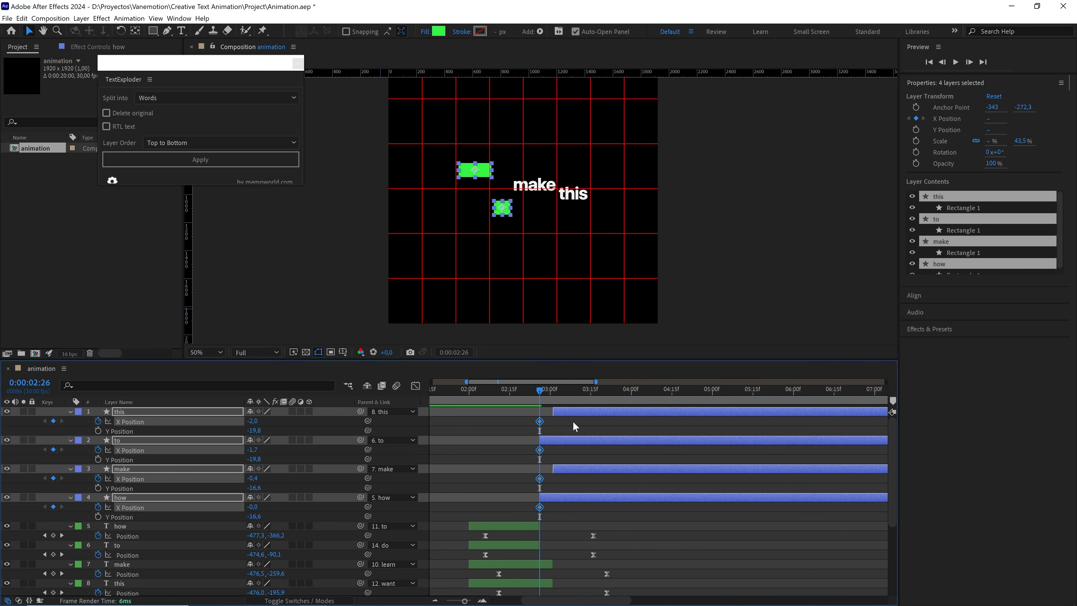
# Step: Advance 40 frames and place composition marker 1 at 0:00:04:06 and marker 2 at 0:00:02:26, ending at 0:00:04:06
pyautogui.hotkey('shift', 'pagedown')
pyautogui.hotkey('shift', 'pagedown')
pyautogui.hotkey('shift', 'pagedown')
pyautogui.hotkey('shift', 'pagedown')
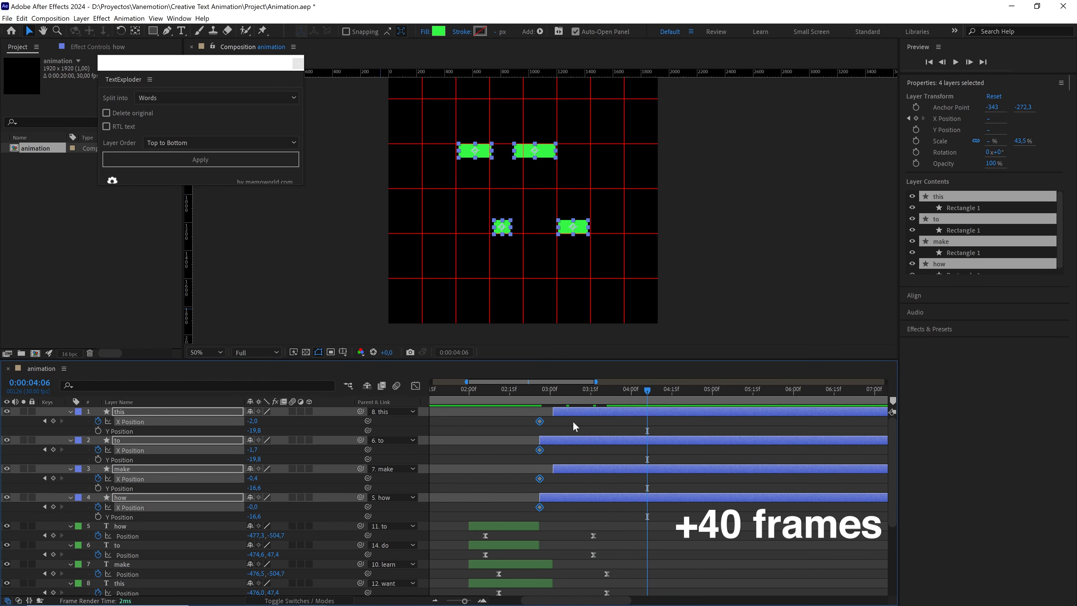
pyautogui.click(573, 421)
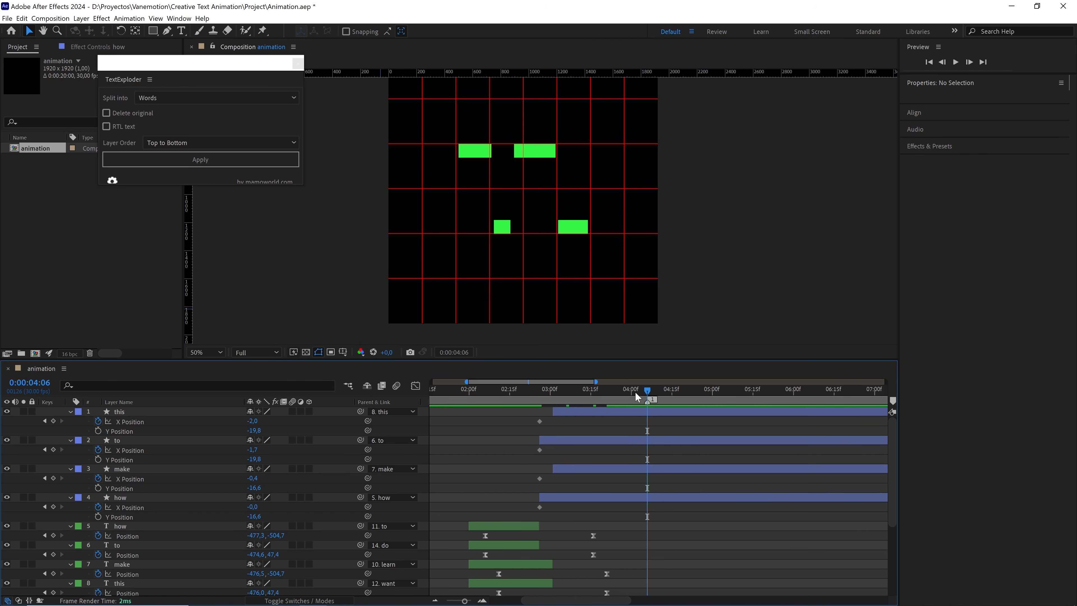
pyautogui.moveTo(635, 391); pyautogui.dragTo(540, 390)
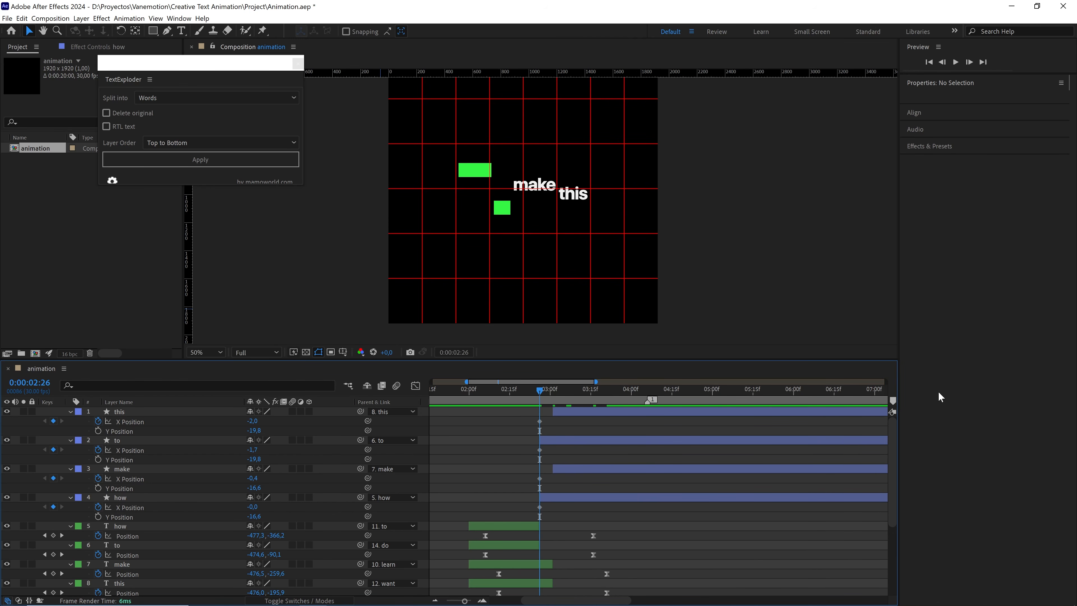
pyautogui.moveTo(582, 385); pyautogui.dragTo(651, 394)
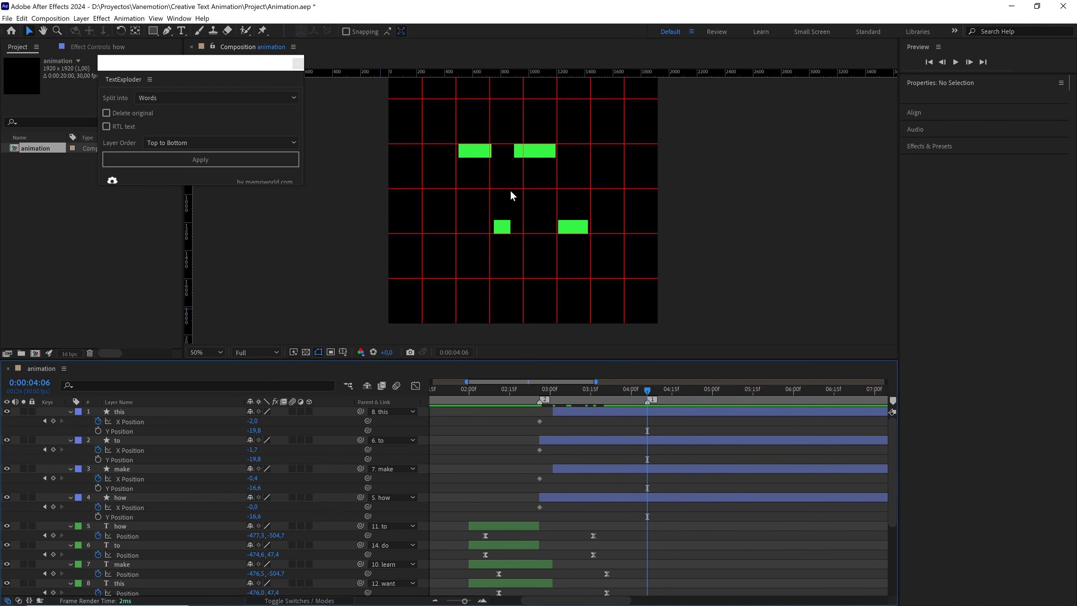
# Step: Duplicate the hidden "how to make this" text layer and bring the copy to the top of the layer stack
pyautogui.scroll(-3, 153, 451)
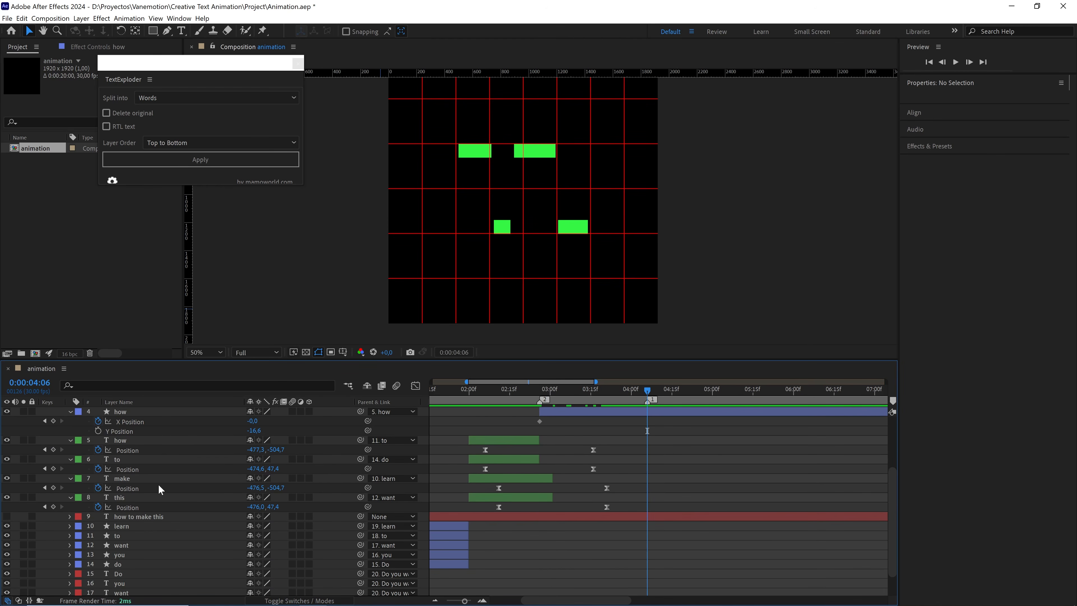
pyautogui.click(139, 517)
pyautogui.hotkey('ctrl', 'd')
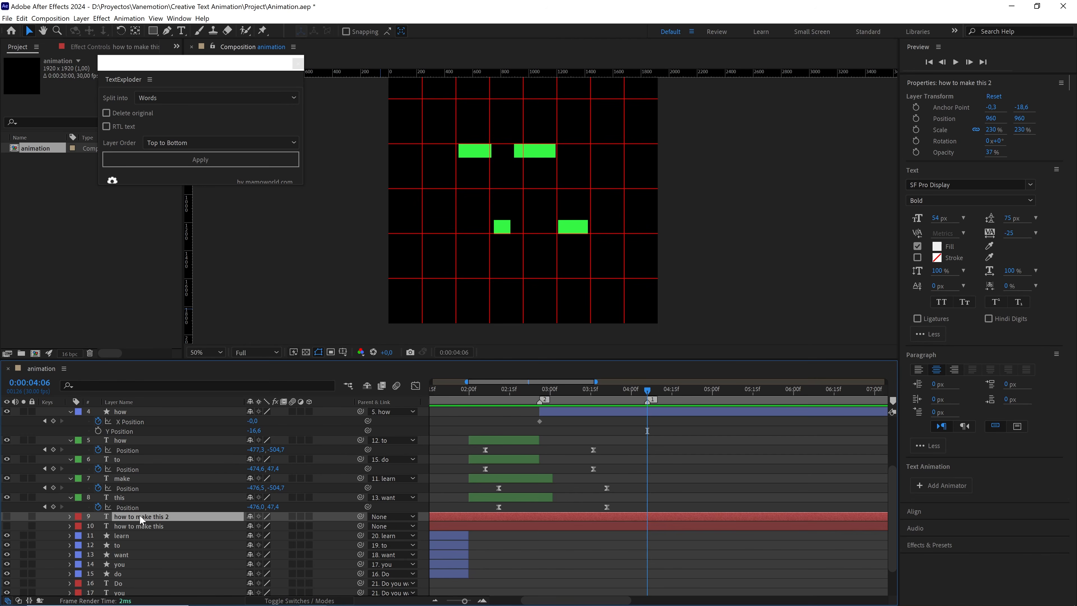
pyautogui.hotkey('ctrl', ']')
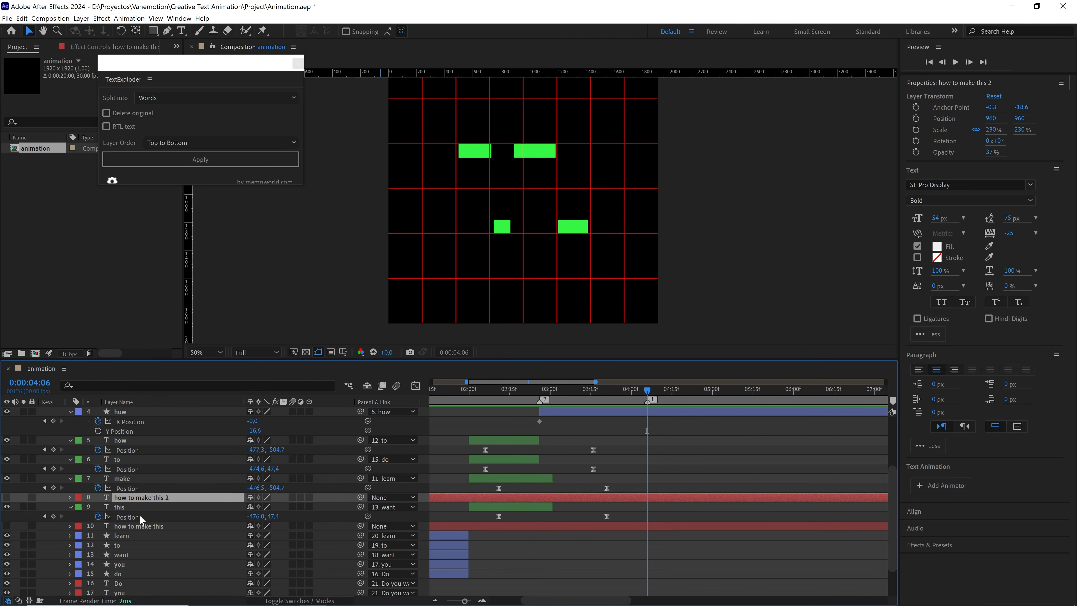
pyautogui.hotkey('ctrl', 'shift', ']')
# Step: Replace the duplicated layer's text with "viral animation" and make the layer visible
pyautogui.doubleClick(153, 411)
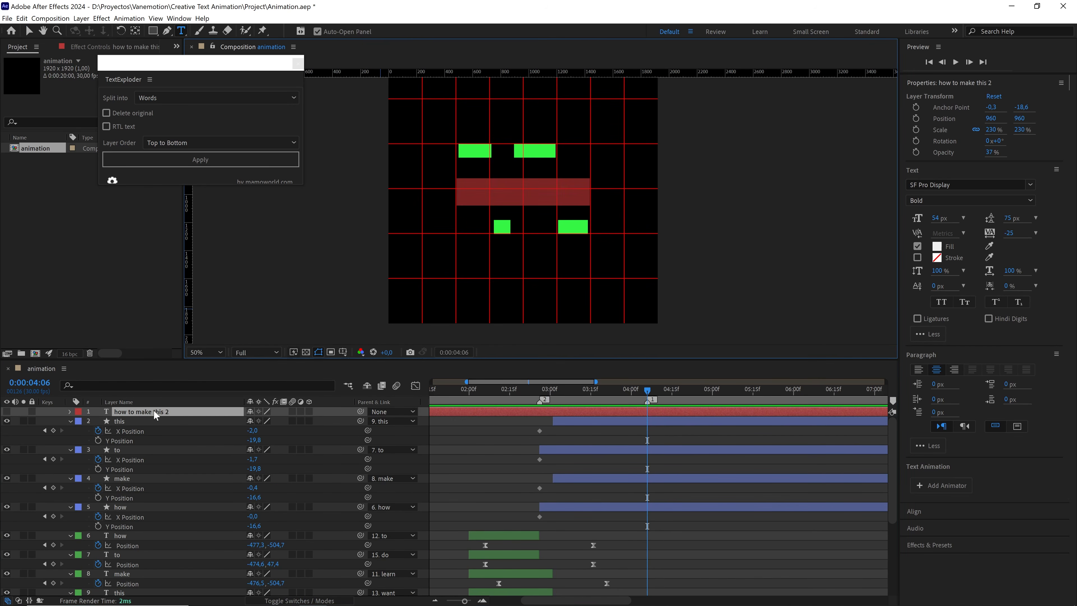
pyautogui.write('viral ani')
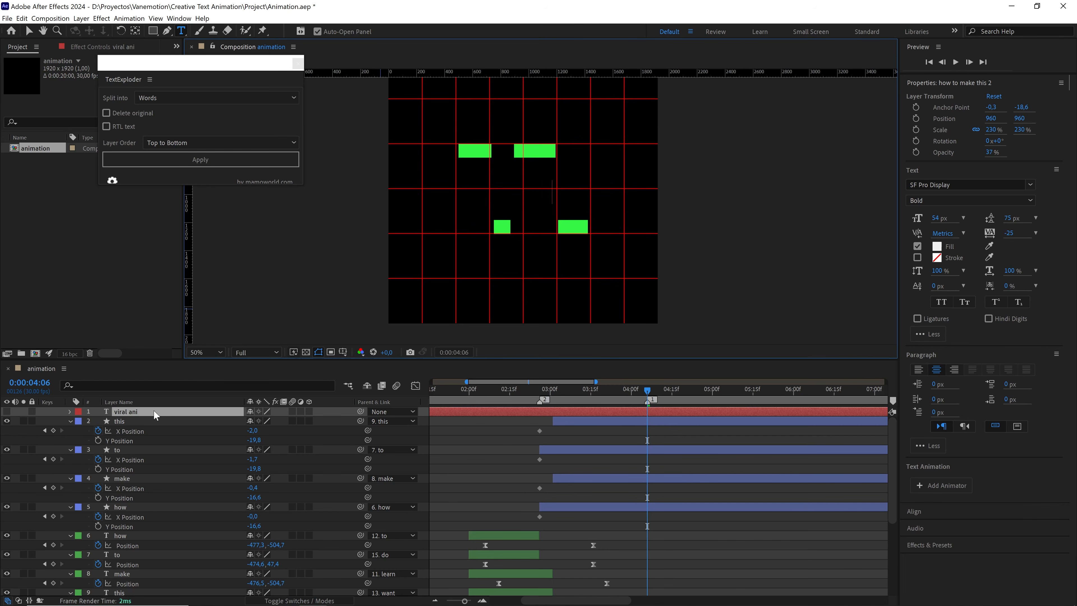
pyautogui.write('mation')
pyautogui.click(6, 411)
# Step: Center the "viral animation" layer's anchor point in its content and center the layer in the composition
pyautogui.press('.')
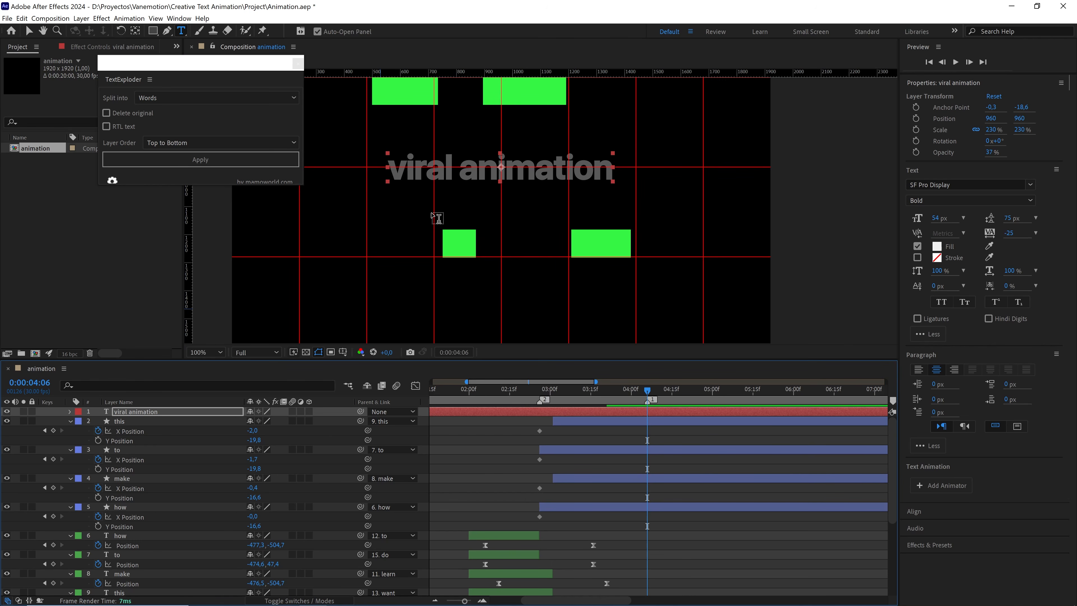
pyautogui.hotkey('ctrl', 'alt', 'Home')
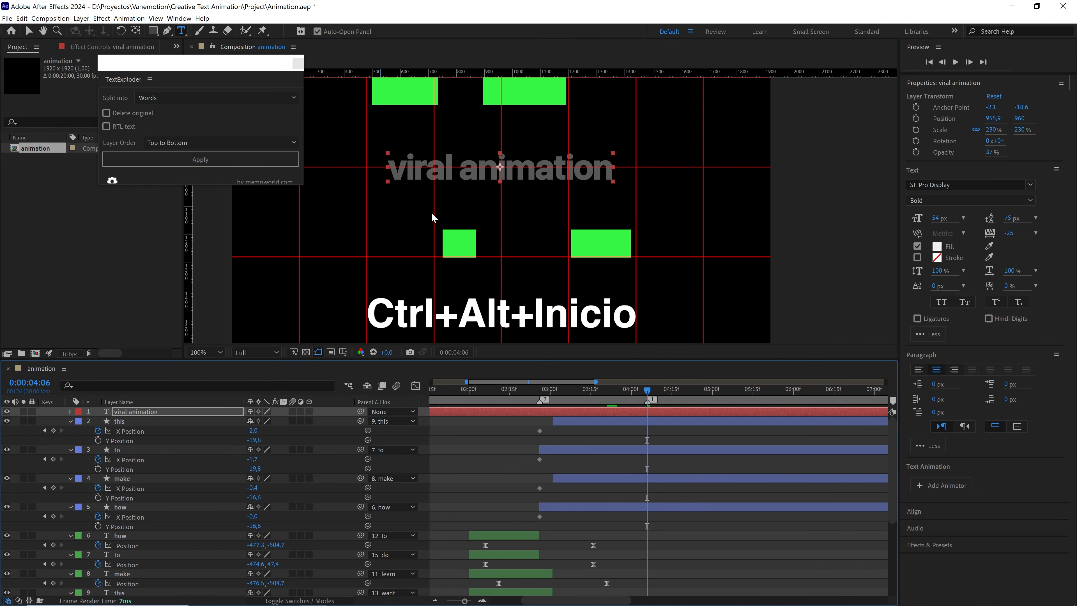
pyautogui.hotkey('ctrl', 'Home')
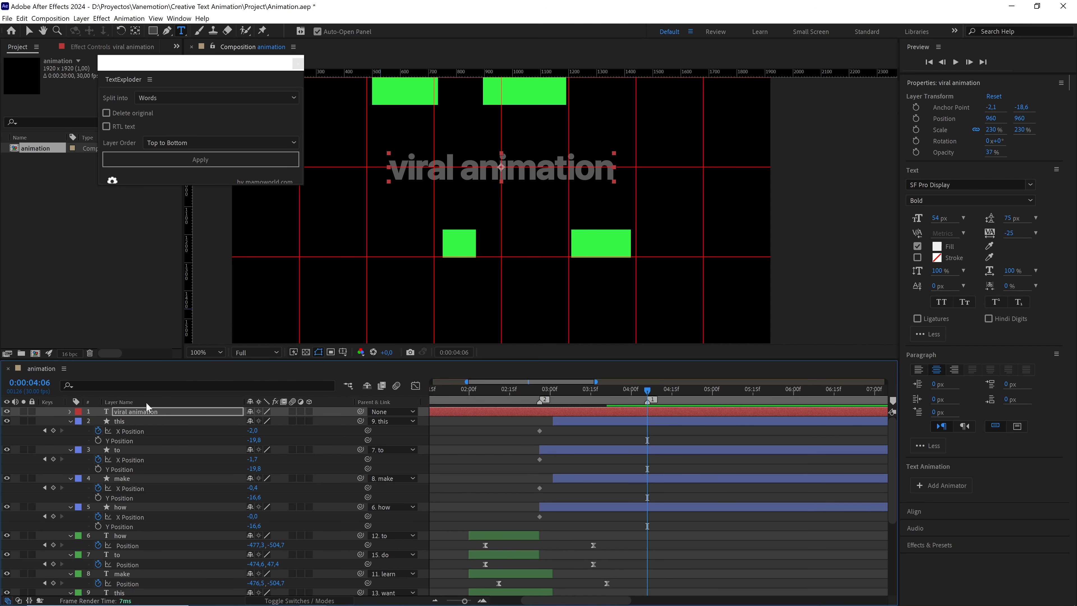
# Step: Split "viral animation" into separate word layers with TextExploder and set the opacity of both words to 100%
pyautogui.click(142, 412)
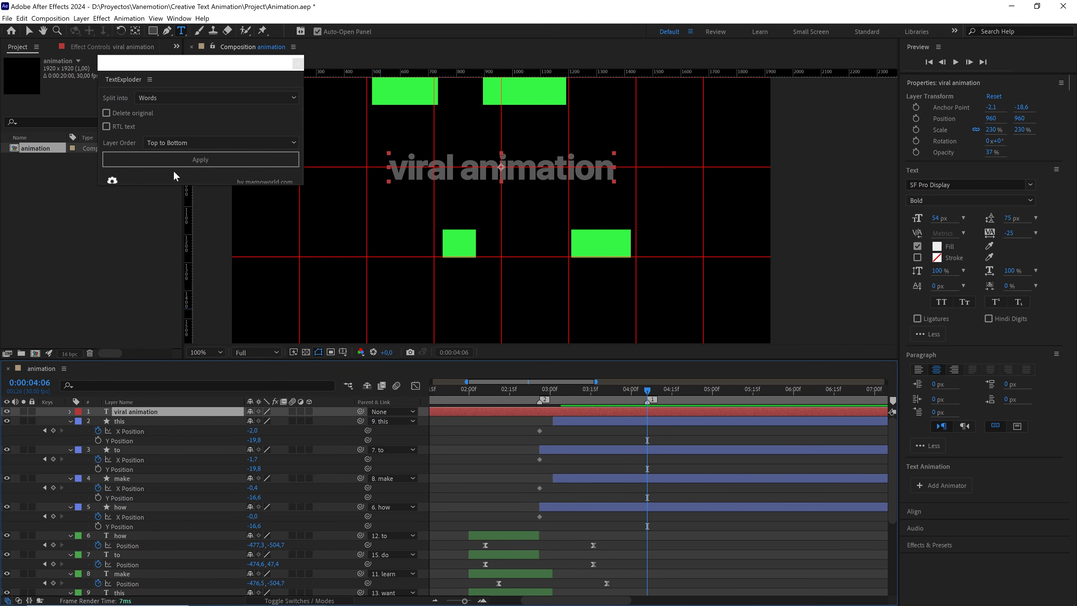
pyautogui.click(206, 160)
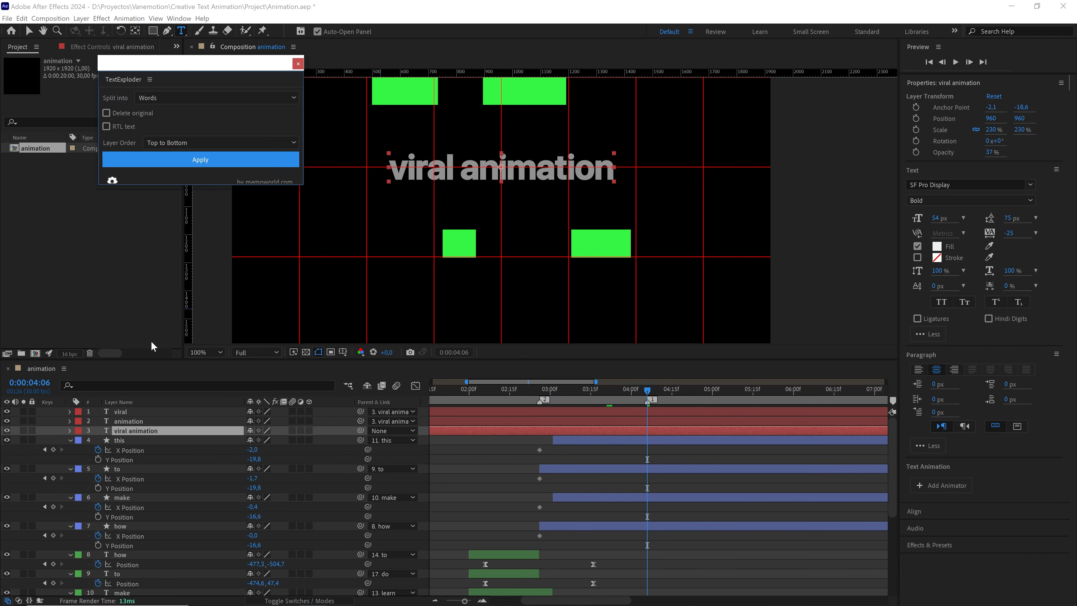
pyautogui.click(121, 420)
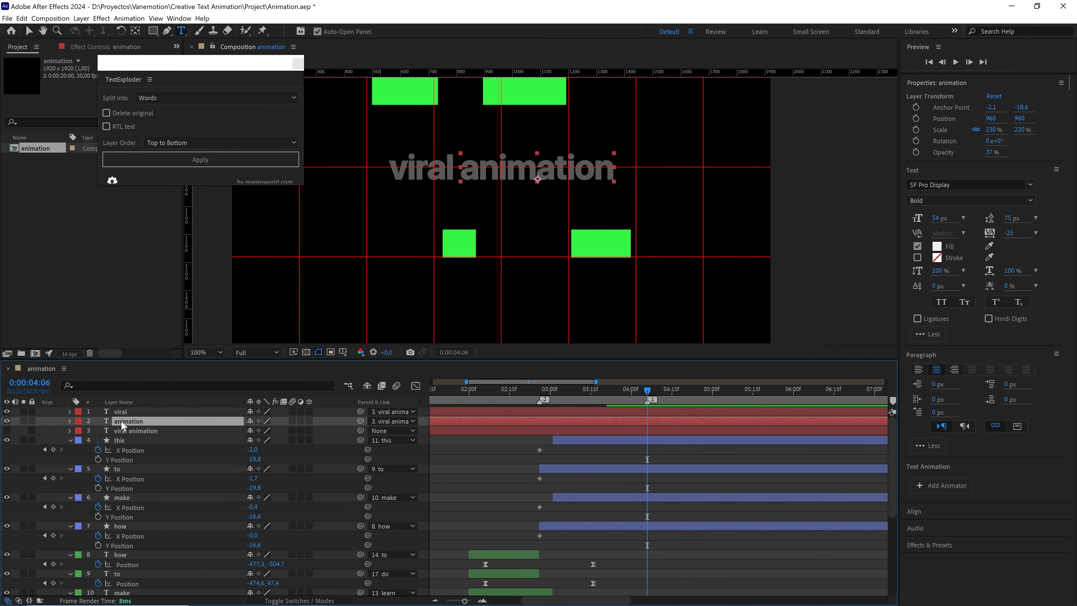
pyautogui.keyDown('shift'); pyautogui.click(122, 412); pyautogui.keyUp('shift')
pyautogui.press('y')
pyautogui.press('t')
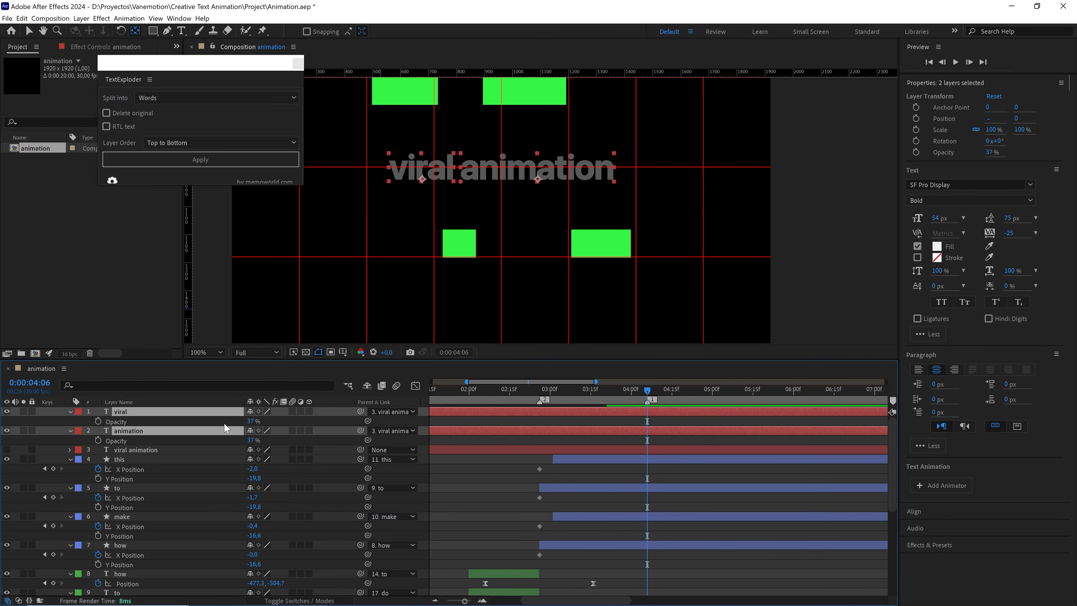
pyautogui.moveTo(252, 422); pyautogui.dragTo(354, 418)
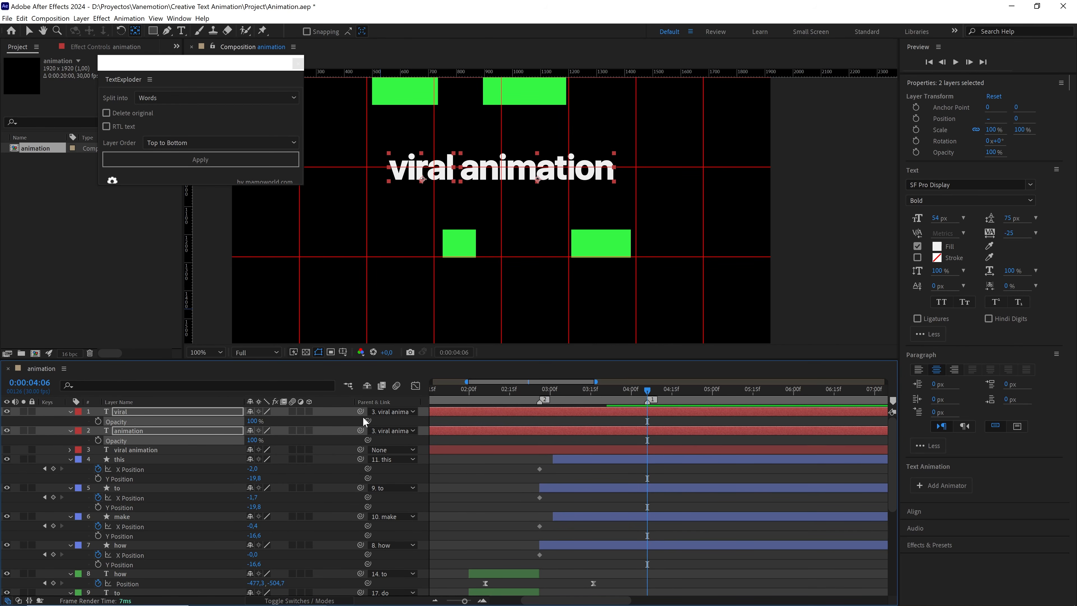
# Step: Hide the proportional grid and place four vertical guides at the start and end edges of "viral" and "animation"
pyautogui.click(342, 350)
pyautogui.click(368, 379)
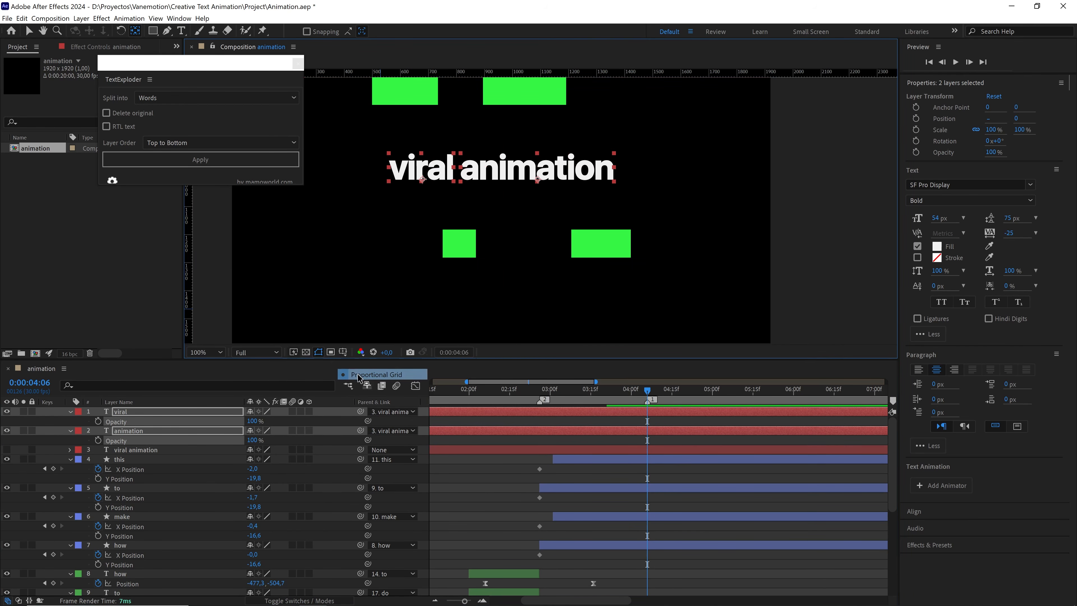
pyautogui.scroll(2, 466, 171)
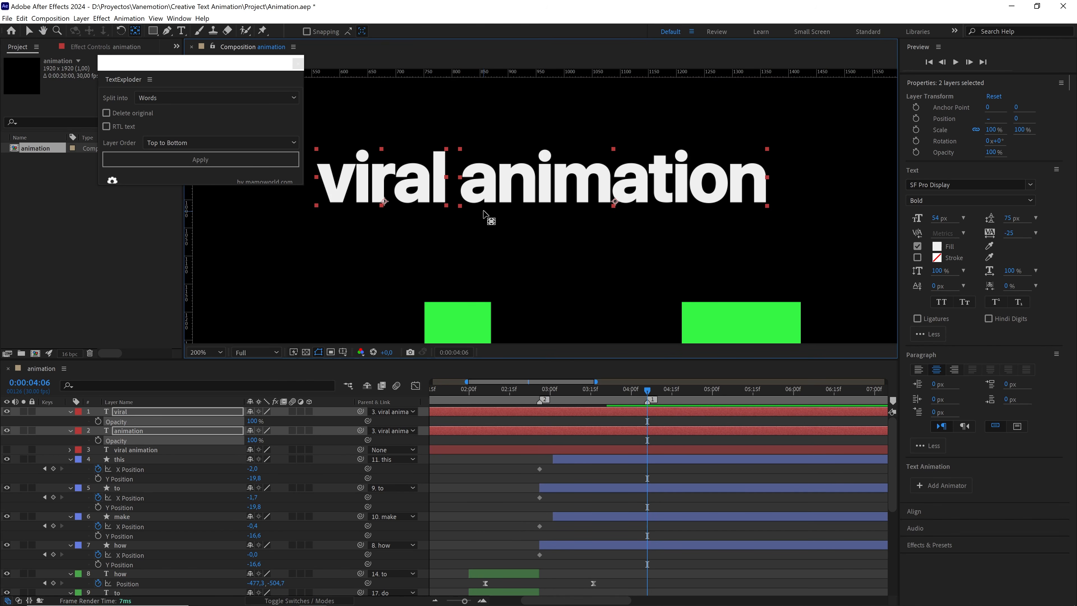
pyautogui.moveTo(190, 248); pyautogui.dragTo(317, 205)
pyautogui.moveTo(190, 246); pyautogui.dragTo(446, 186)
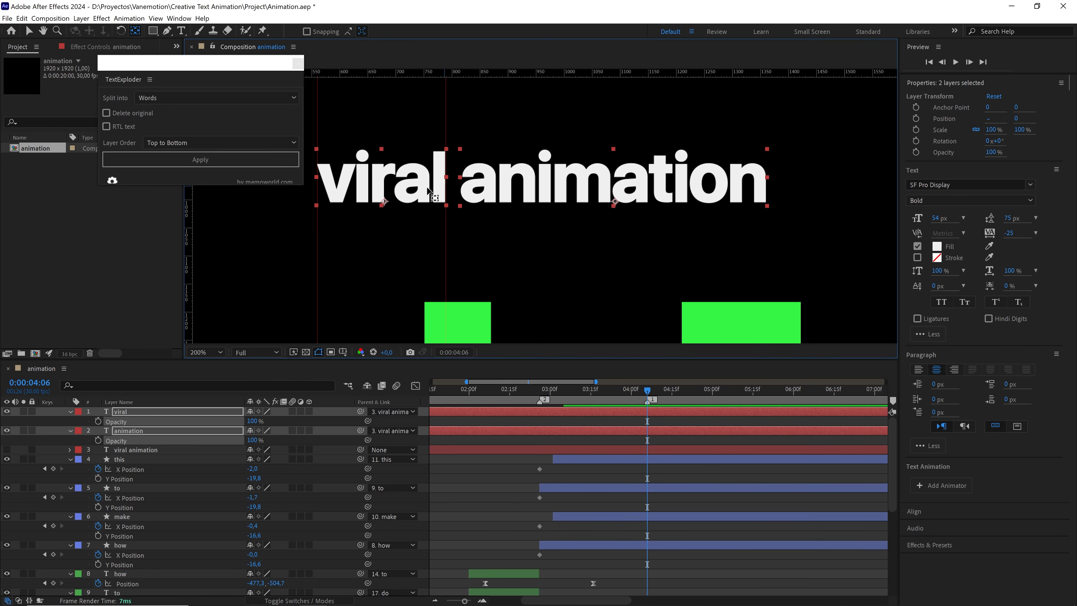
pyautogui.moveTo(189, 260); pyautogui.dragTo(461, 192)
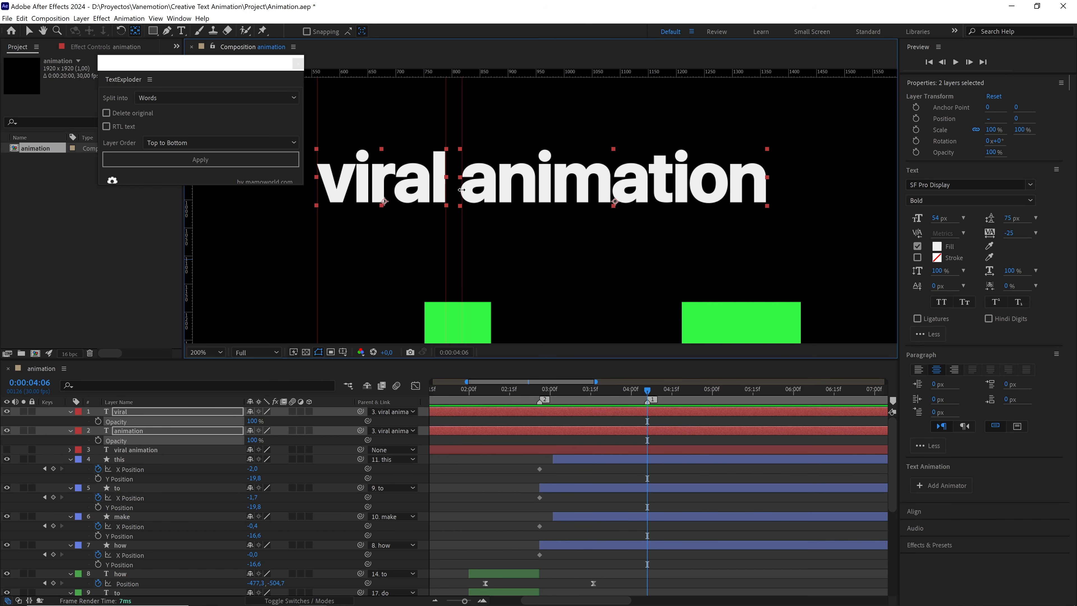
pyautogui.moveTo(188, 268); pyautogui.dragTo(767, 185)
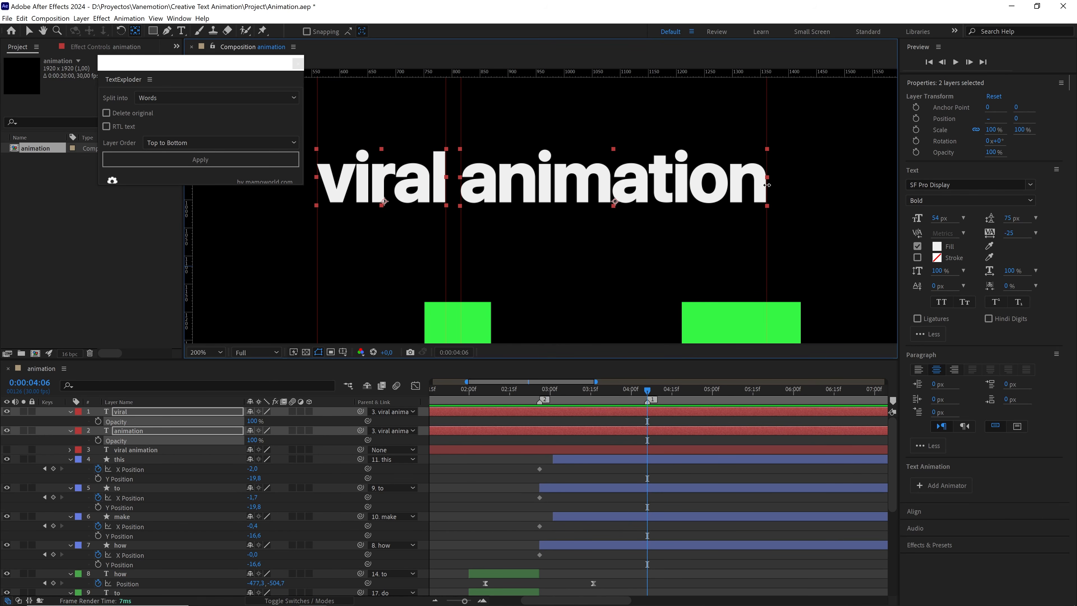
pyautogui.scroll(-2, 767, 185)
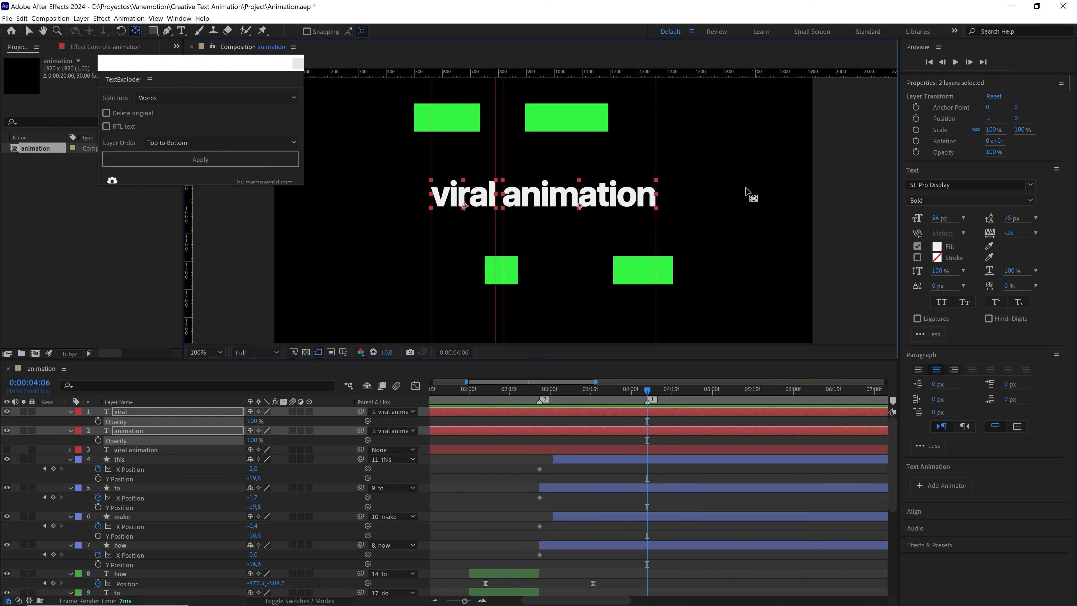
pyautogui.click(603, 421)
pyautogui.press('v')
pyautogui.click(555, 136)
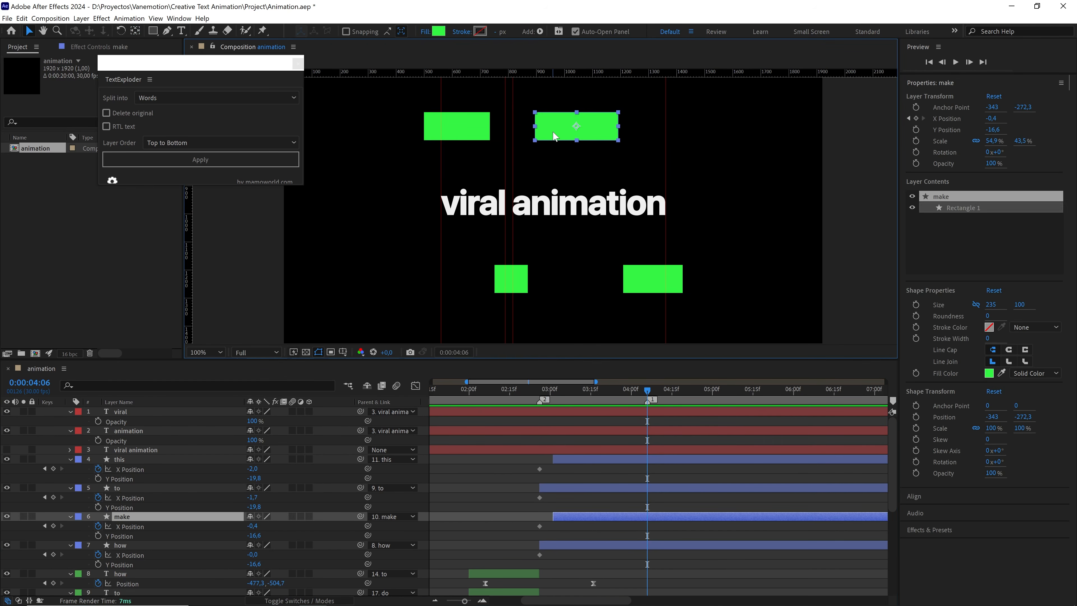
pyautogui.click(469, 138)
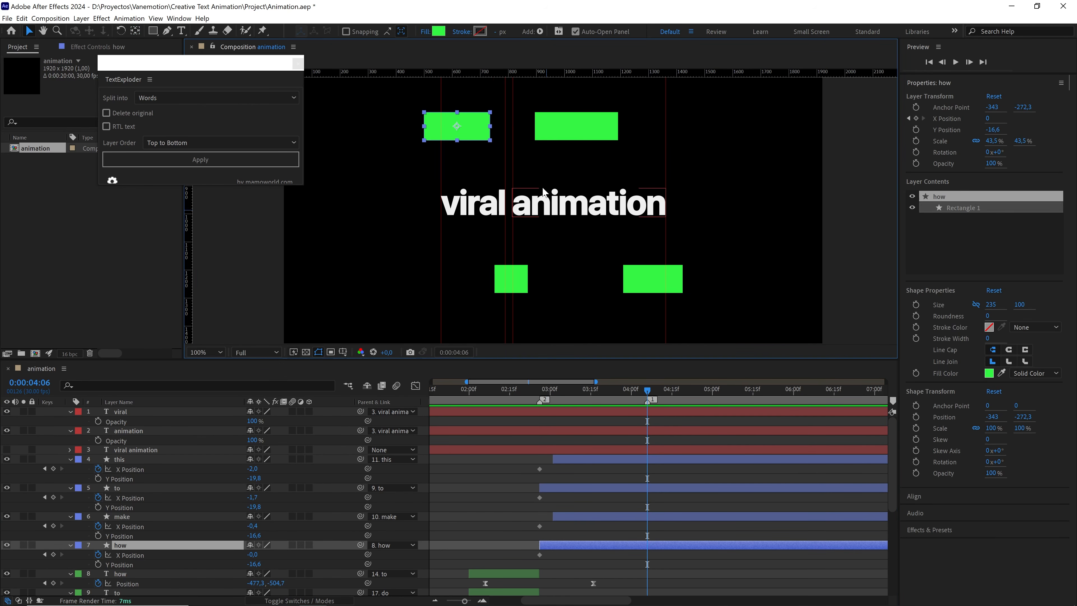
pyautogui.click(569, 131)
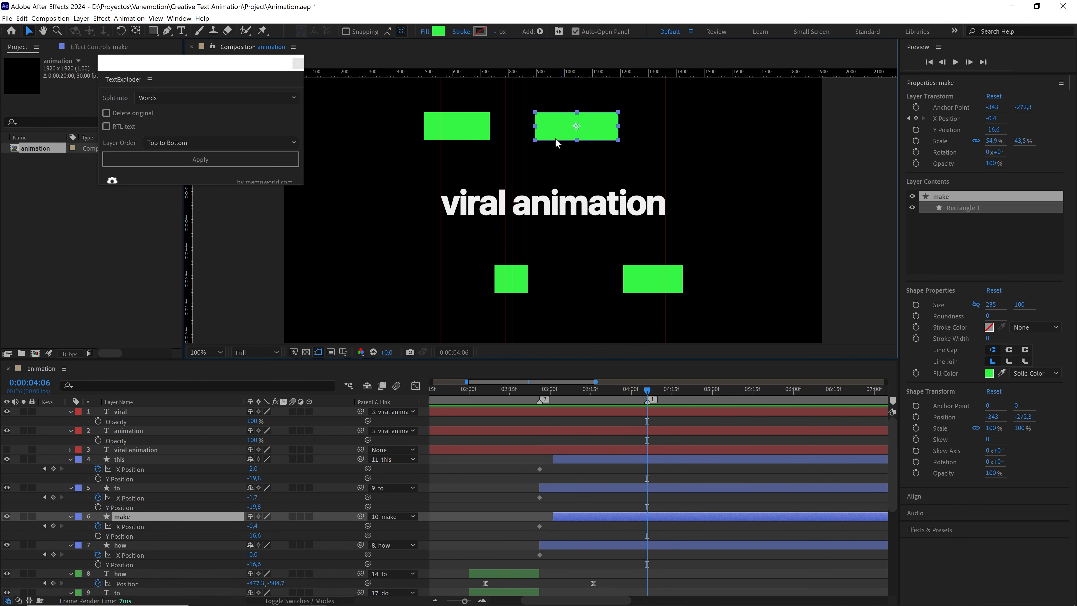
pyautogui.click(462, 136)
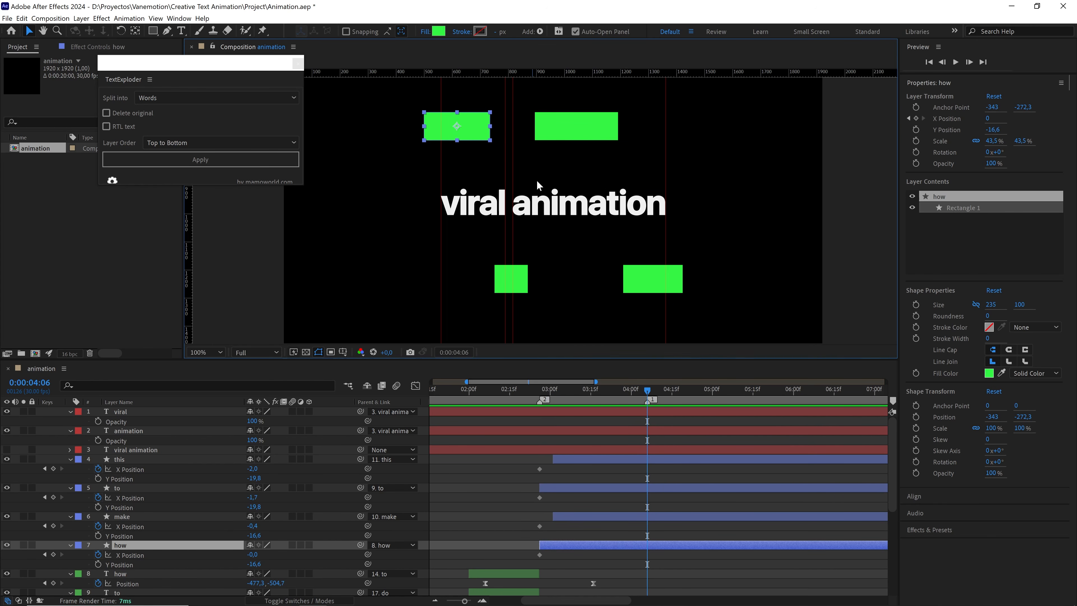
pyautogui.click(583, 138)
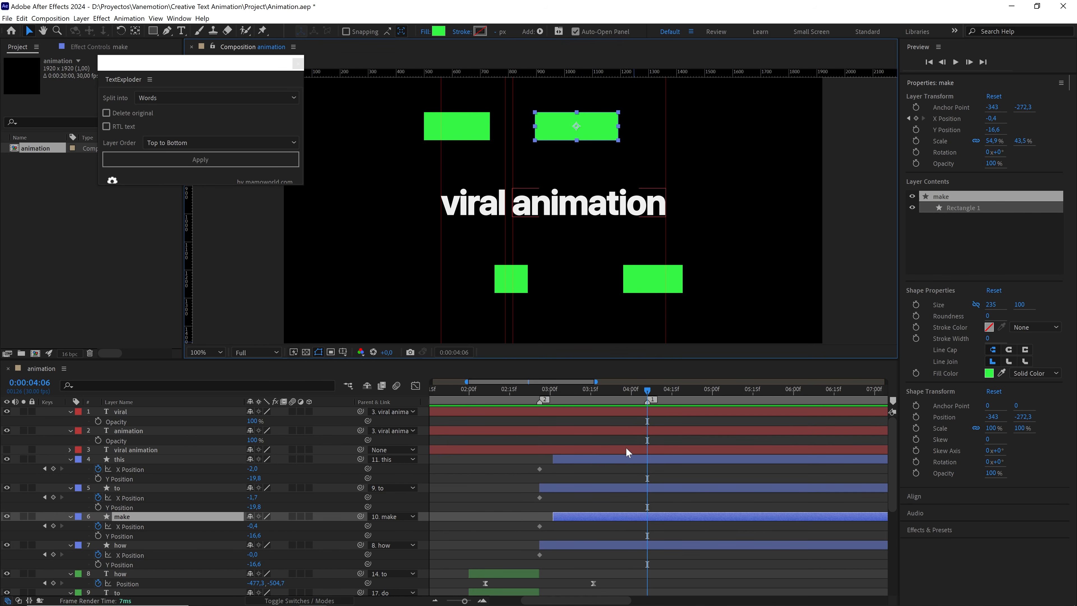
# Step: Reveal the rectangle Size property of the "this", "to", "make" and "how" shape layers and start keyframing it at 0:00:04:06
pyautogui.click(631, 545)
pyautogui.keyDown('shift'); pyautogui.click(598, 458); pyautogui.keyUp('shift')
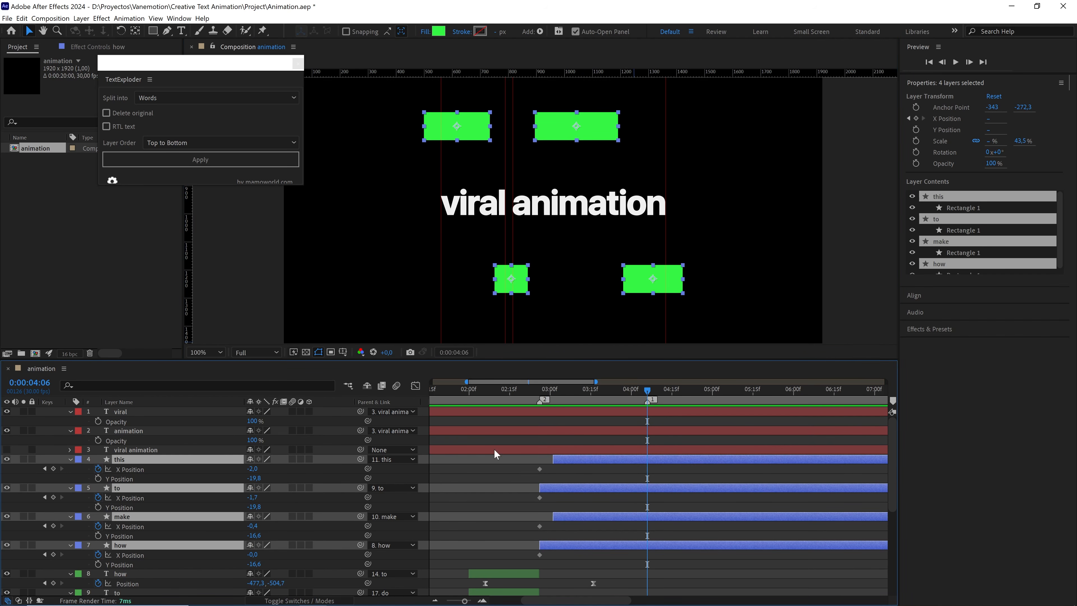
pyautogui.click(142, 385)
pyautogui.write('size')
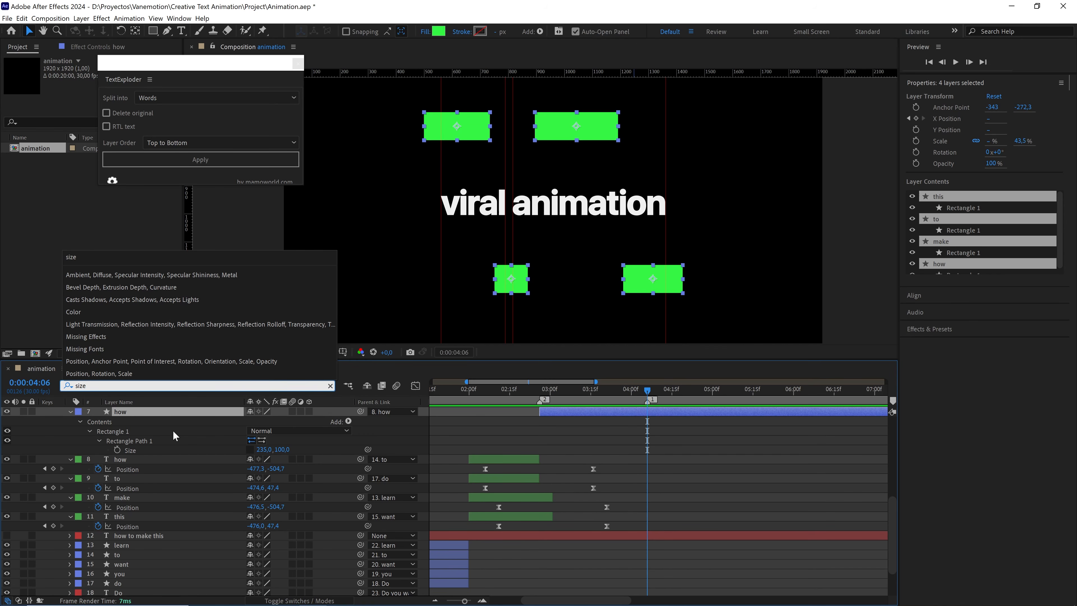
pyautogui.scroll(3, 173, 431)
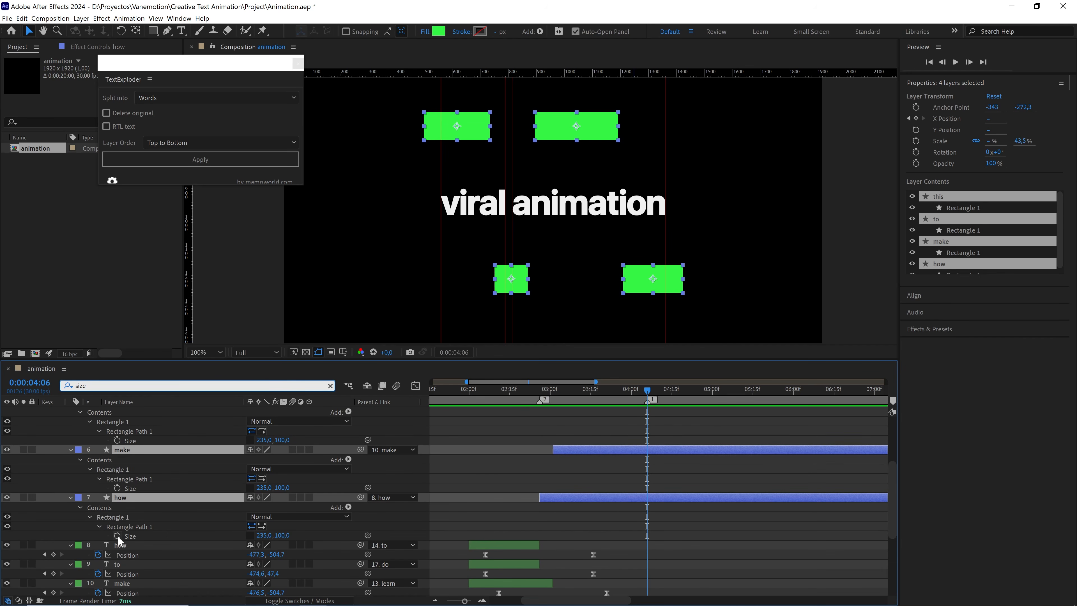
pyautogui.click(118, 536)
pyautogui.click(117, 488)
pyautogui.click(117, 440)
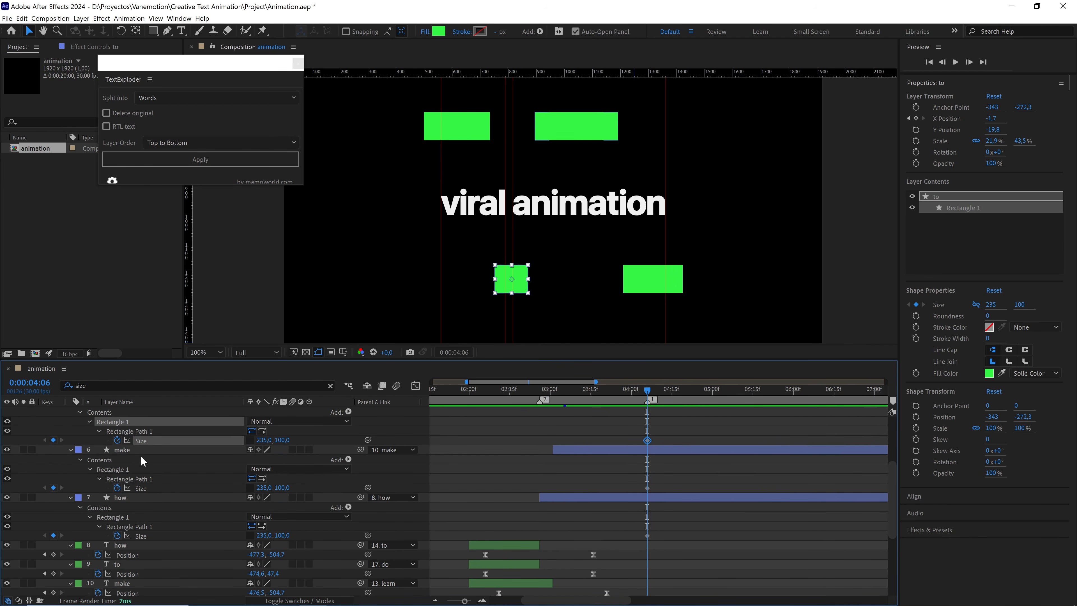
pyautogui.scroll(2, 131, 448)
pyautogui.click(119, 419)
pyautogui.scroll(2, 674, 467)
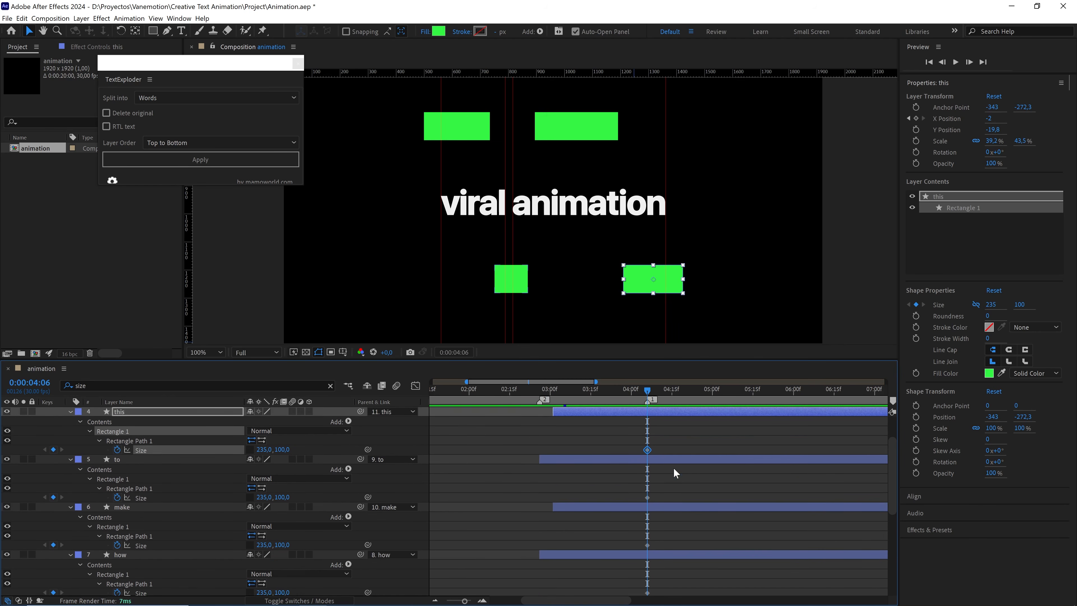
# Step: Move the Size keyframes of the four green box layers back to marker 2, in line with their X Position keyframes
pyautogui.scroll(1, 673, 467)
pyautogui.click(627, 582)
pyautogui.keyDown('shift'); pyautogui.click(596, 441); pyautogui.keyUp('shift')
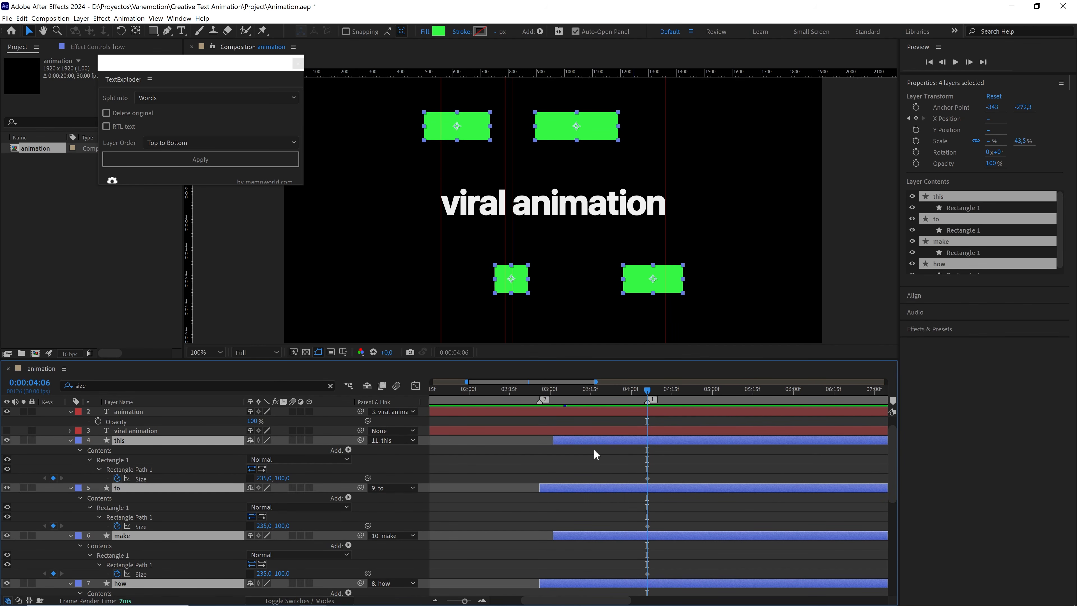
pyautogui.press('u')
pyautogui.moveTo(662, 430); pyautogui.dragTo(536, 514)
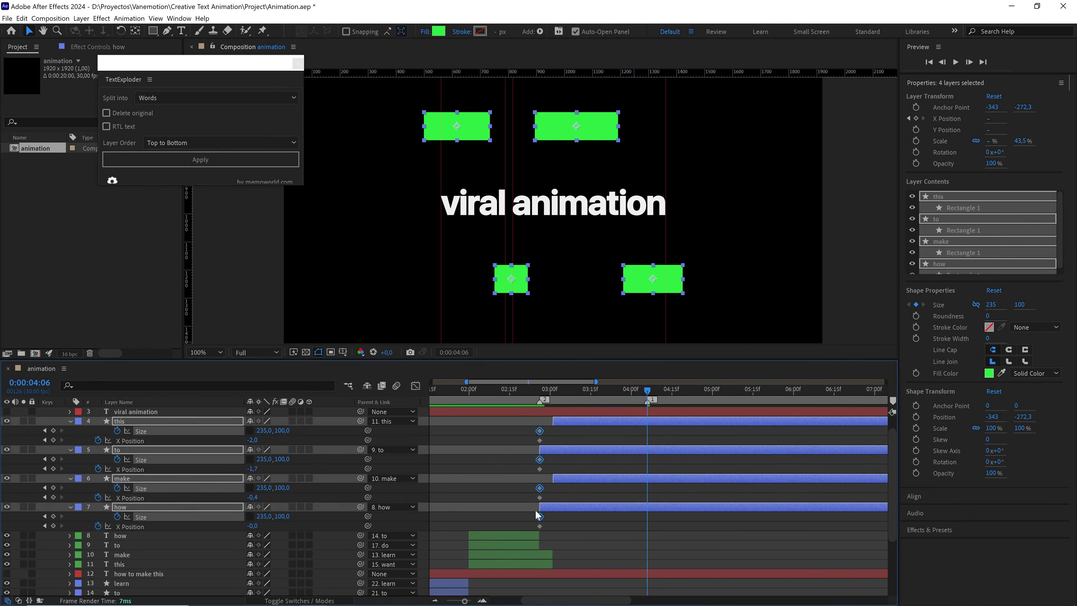
pyautogui.click(583, 431)
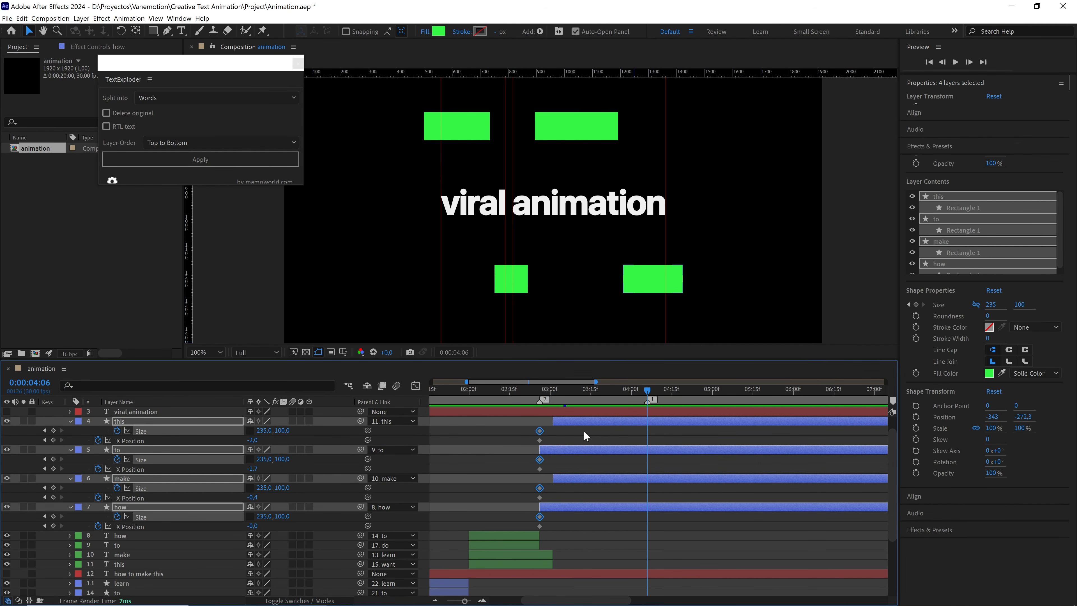
# Step: At 0:00:04:06, keyframe the "make" box at X Position 138.6 with width 0 and the "how" box at X Position 205 with width 542
pyautogui.moveTo(579, 206); pyautogui.dragTo(586, 231)
pyautogui.press('v')
pyautogui.click(577, 152)
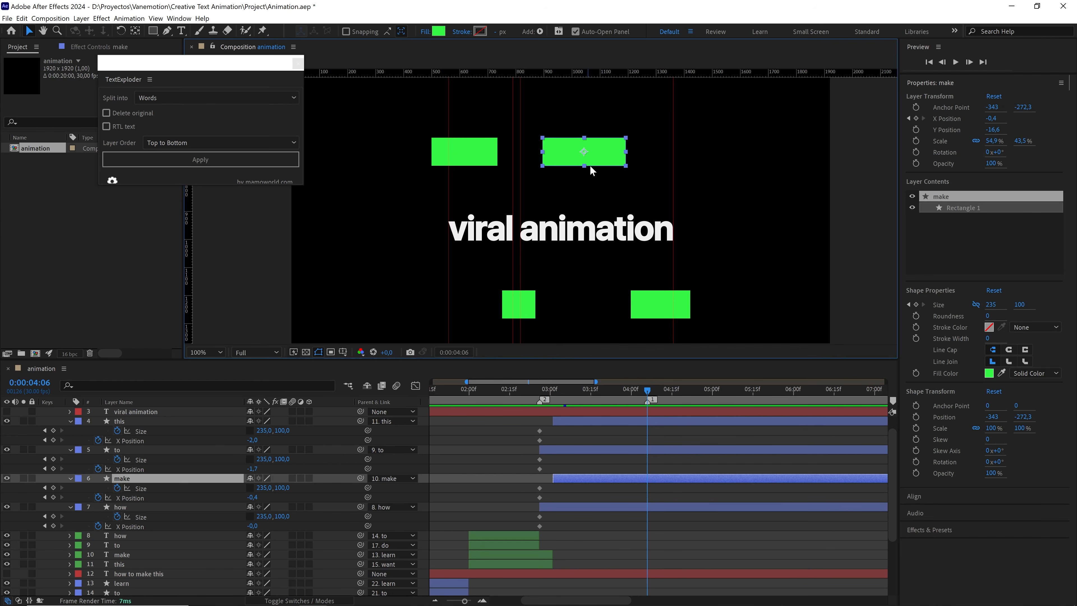
pyautogui.moveTo(256, 497); pyautogui.dragTo(329, 490)
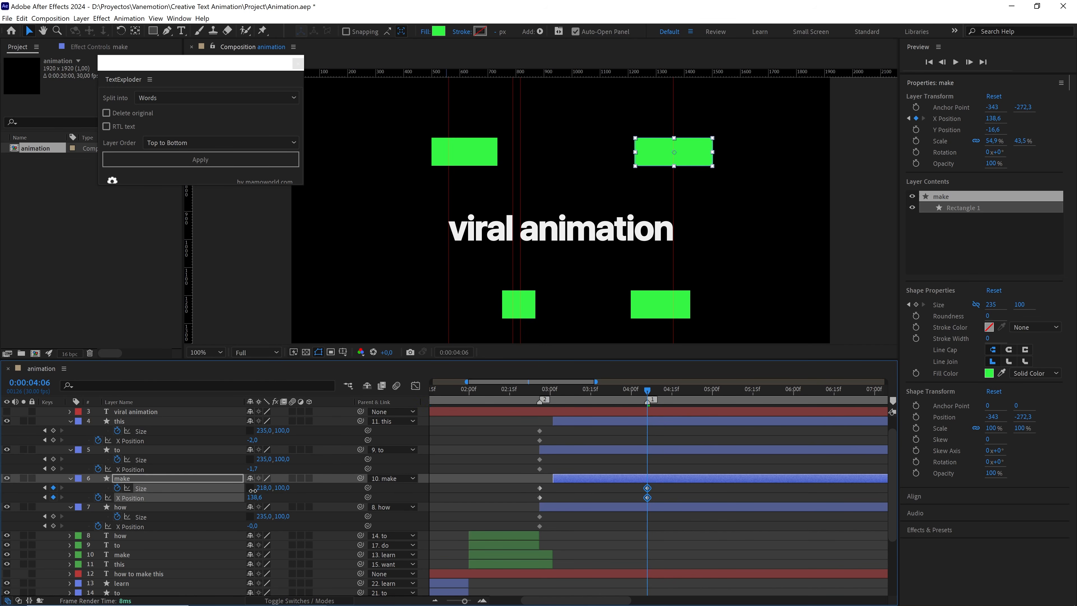
pyautogui.moveTo(288, 488); pyautogui.dragTo(270, 488)
pyautogui.click(270, 487)
pyautogui.write('0')
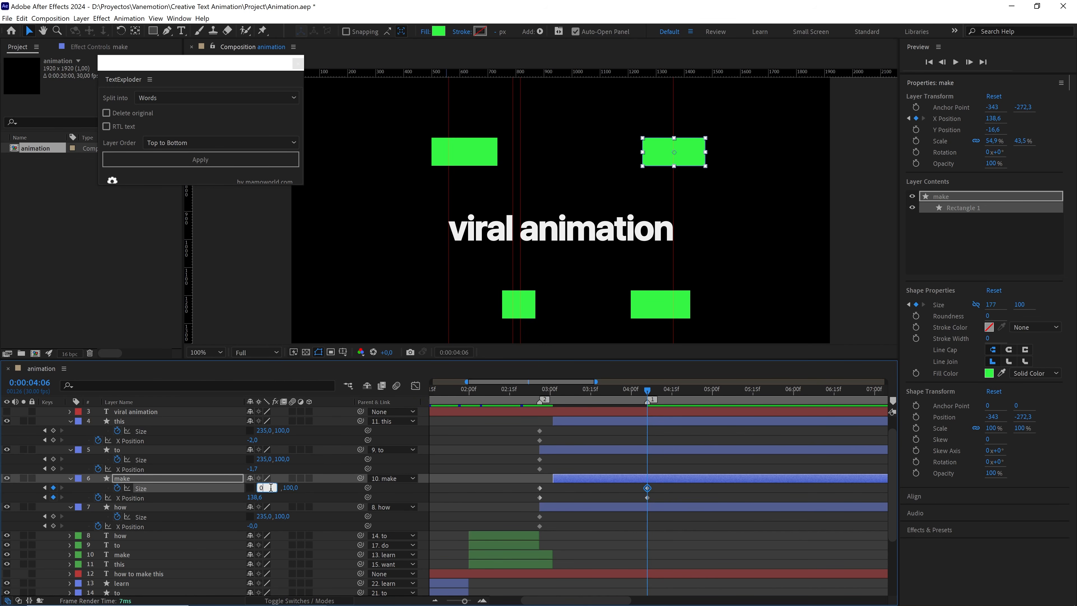
pyautogui.click(297, 497)
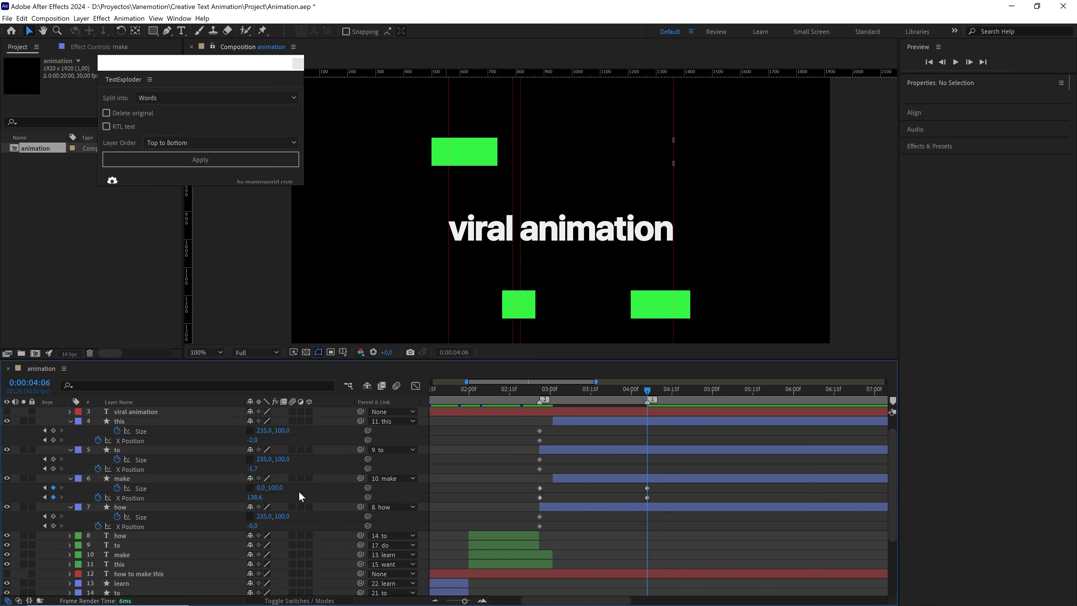
pyautogui.click(483, 165)
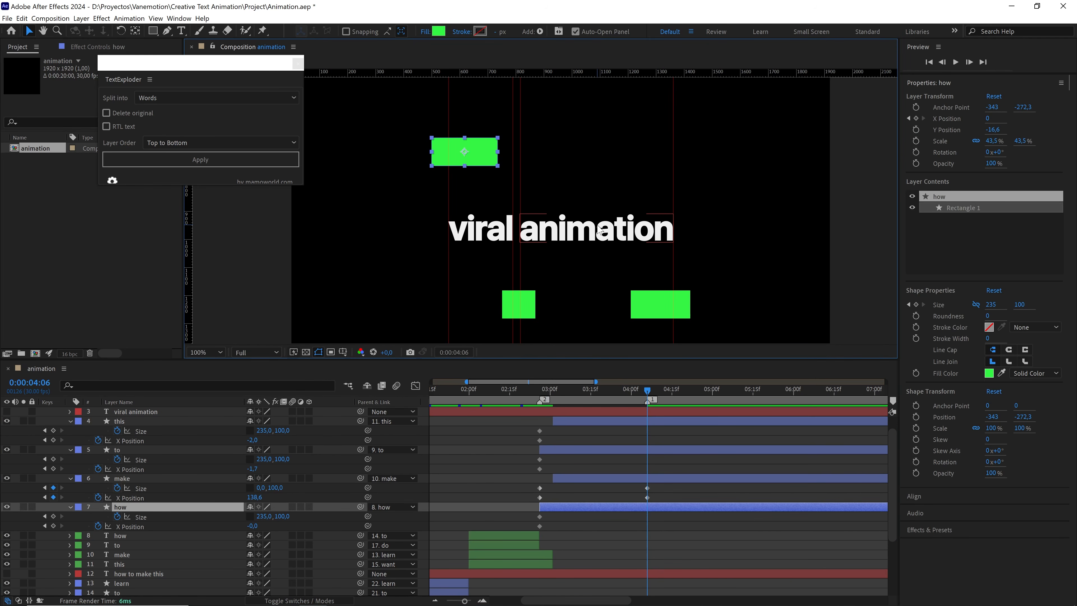
pyautogui.moveTo(254, 526); pyautogui.dragTo(420, 500)
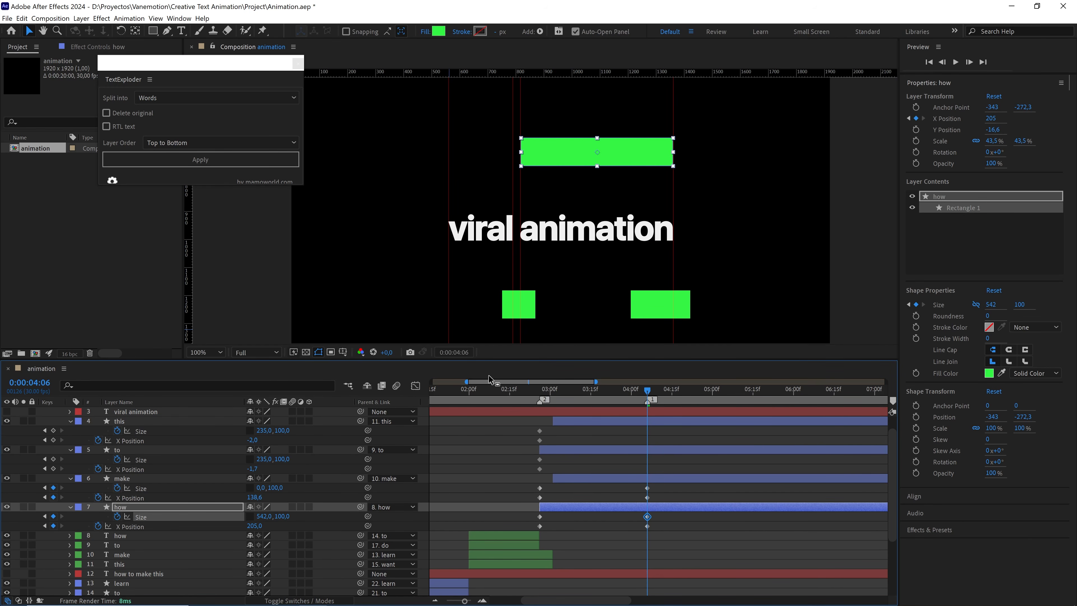
# Step: Keyframe the "to" box at 0:00:04:06 with X Position -111.7 and a rectangle width of 0
pyautogui.click(523, 308)
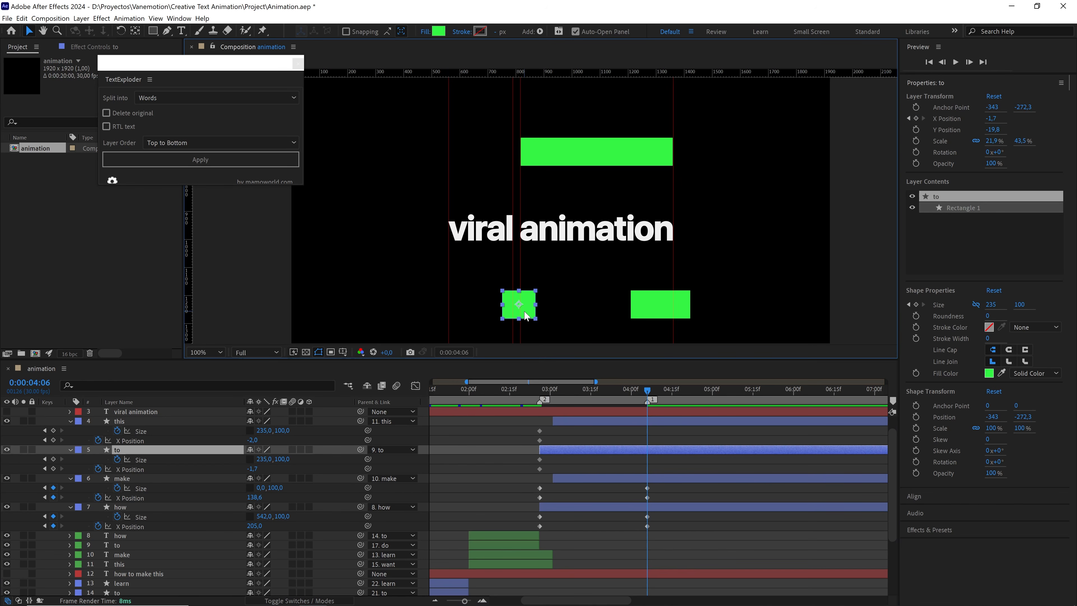
pyautogui.moveTo(582, 271); pyautogui.dragTo(606, 232)
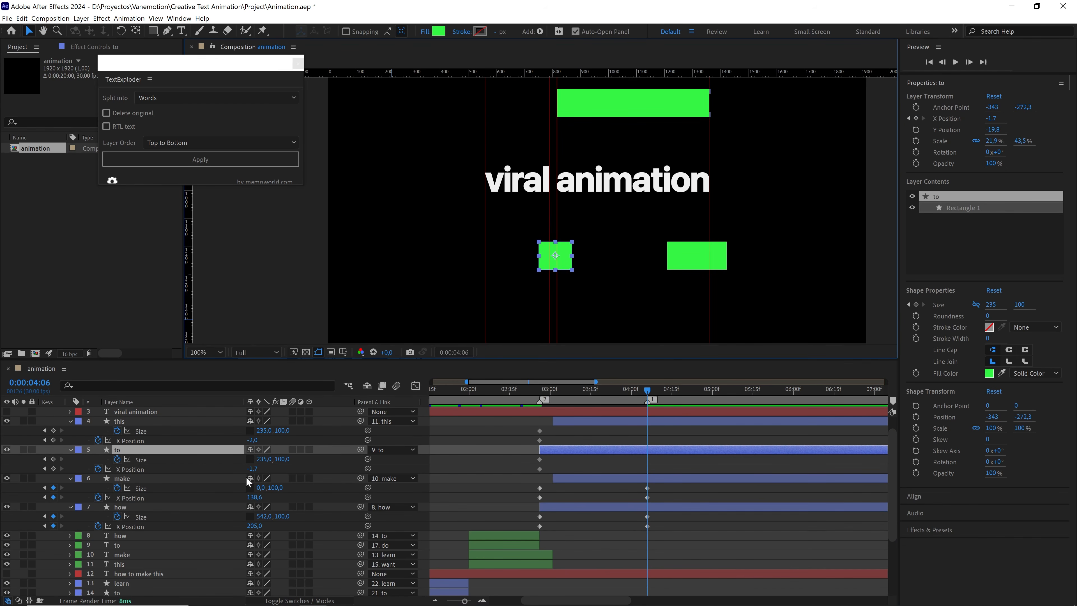
pyautogui.moveTo(252, 469); pyautogui.dragTo(187, 470)
pyautogui.click(264, 459)
pyautogui.write('0')
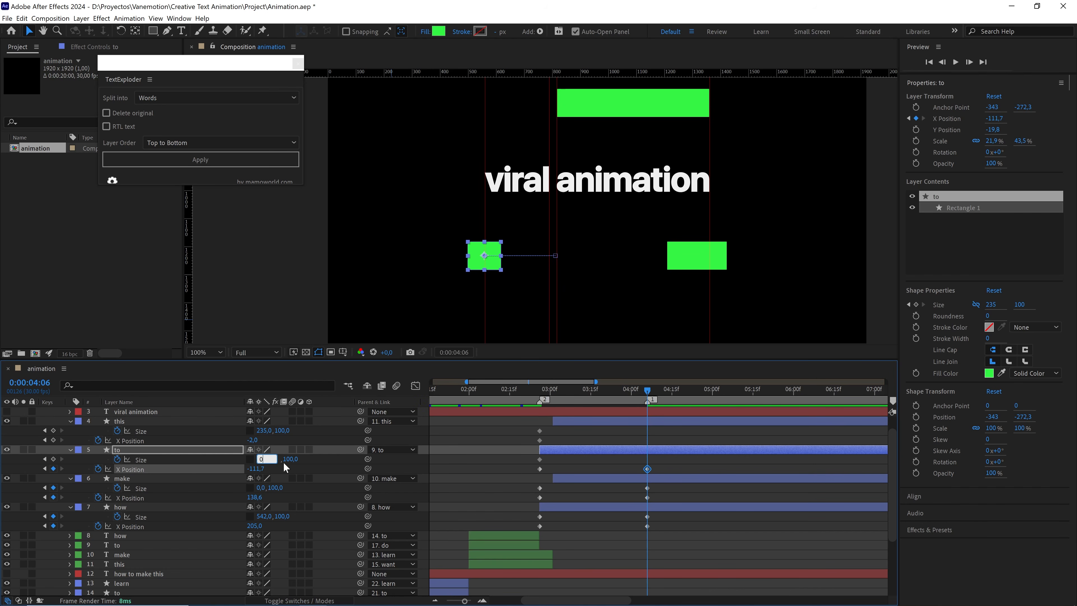
pyautogui.click(286, 469)
pyautogui.click(714, 240)
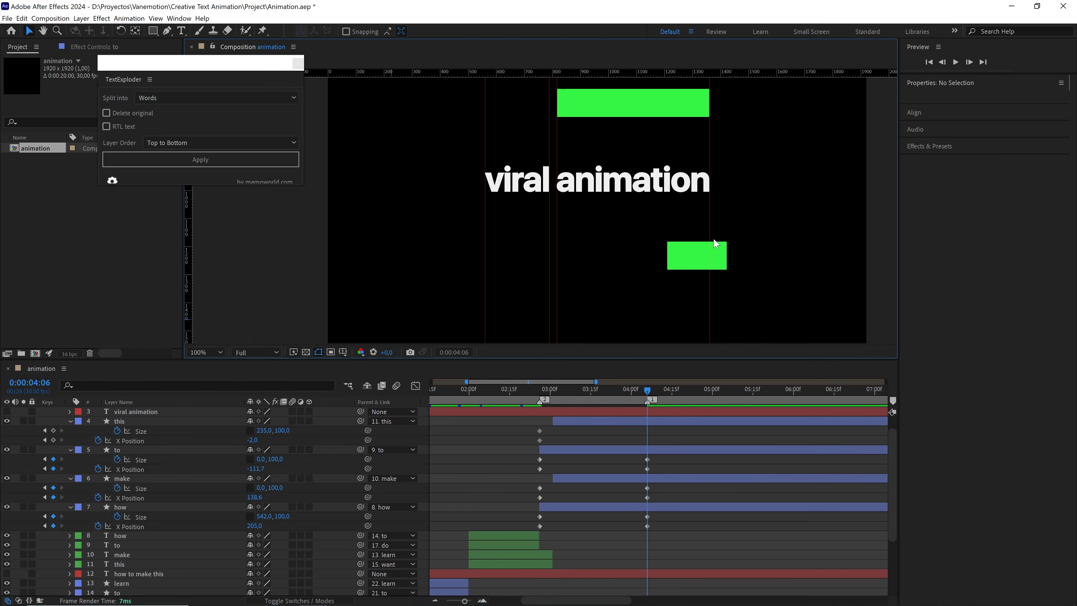
# Step: Keyframe the "this" box at 0:00:04:06 with X Position -281 and a rectangle width of 247
pyautogui.click(706, 259)
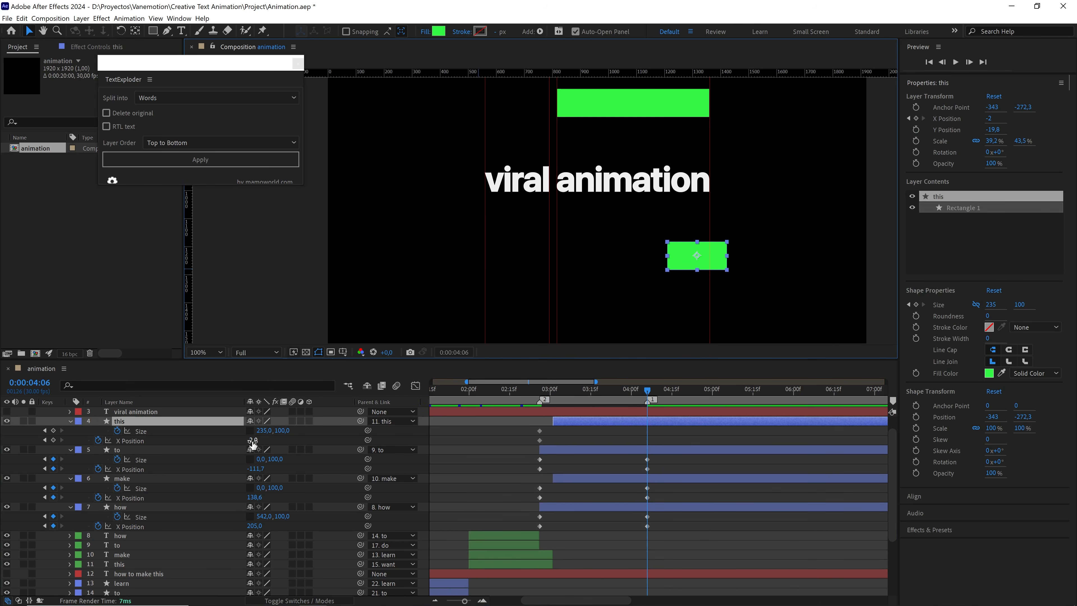
pyautogui.moveTo(253, 440); pyautogui.dragTo(106, 450)
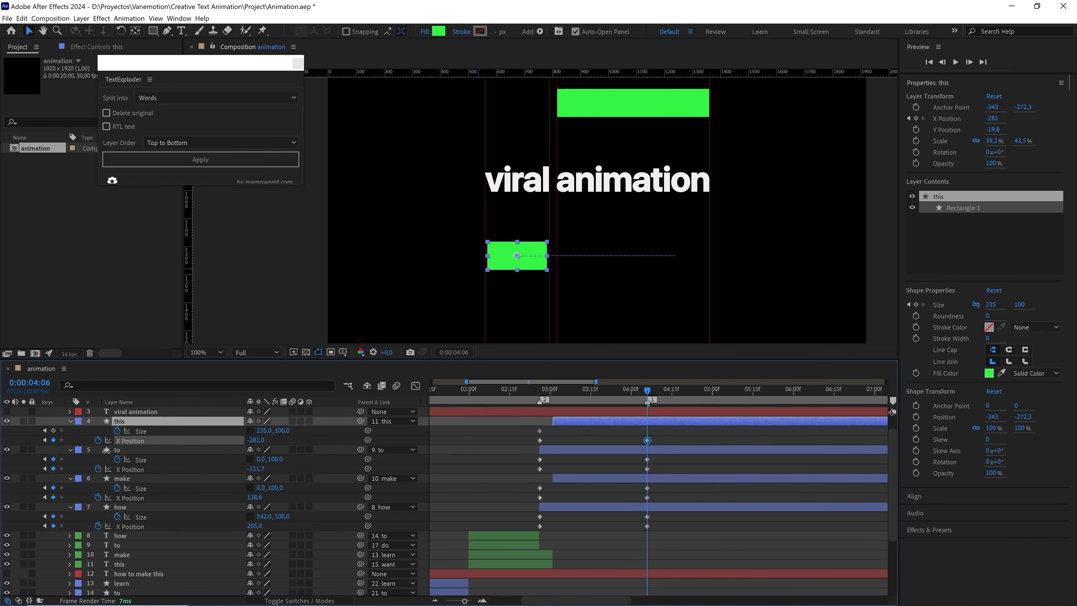
pyautogui.click(258, 431)
pyautogui.write('247')
pyautogui.press('Return')
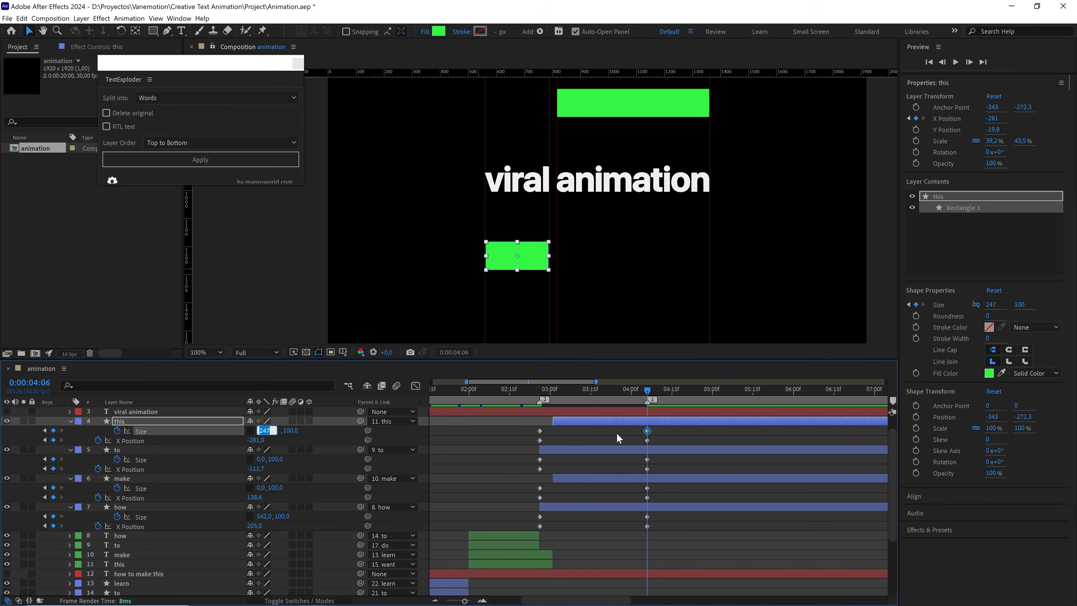
# Step: Apply Easy Ease to all keyframes of the four boxes and set the Size keyframes' incoming and outgoing velocity influence to 90%
pyautogui.moveTo(660, 426); pyautogui.dragTo(514, 536)
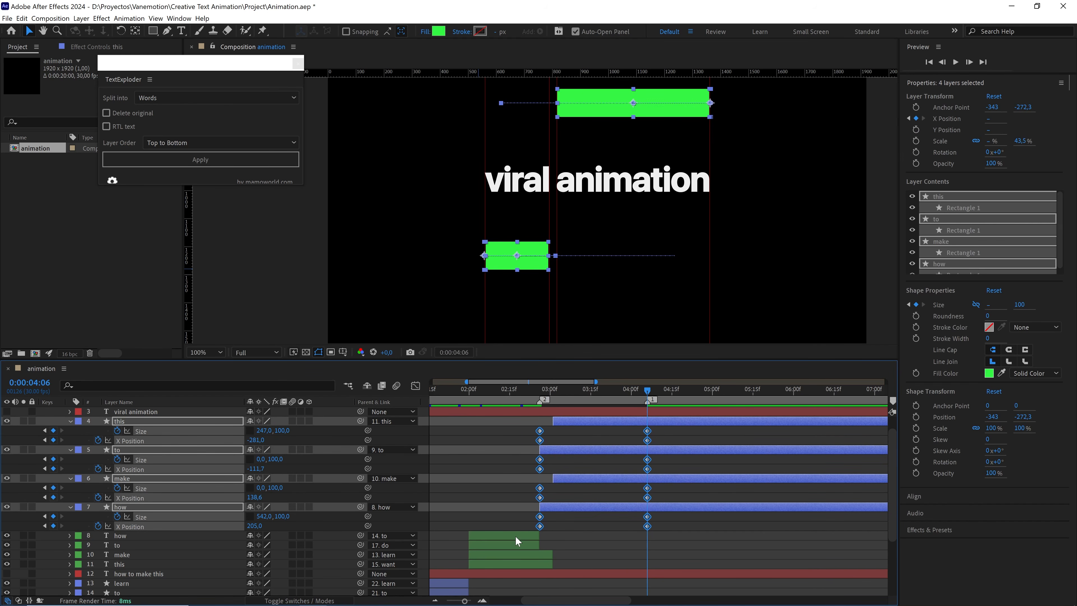
pyautogui.press('F9')
pyautogui.moveTo(658, 428); pyautogui.dragTo(534, 434)
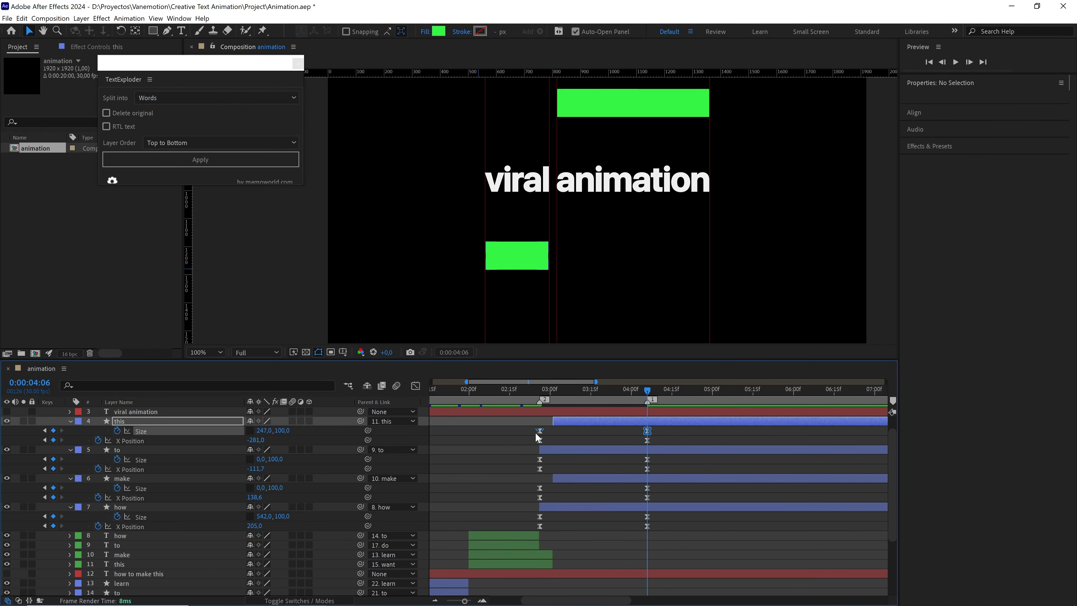
pyautogui.moveTo(666, 463); pyautogui.dragTo(535, 453)
pyautogui.moveTo(665, 487); pyautogui.dragTo(530, 511)
pyautogui.rightClick(541, 431)
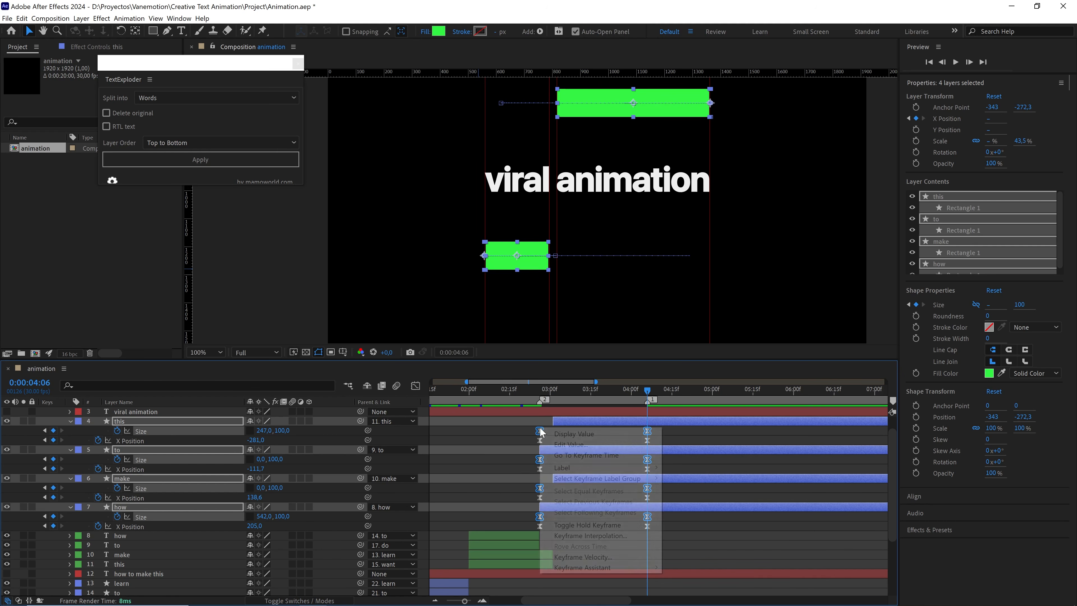
pyautogui.click(572, 556)
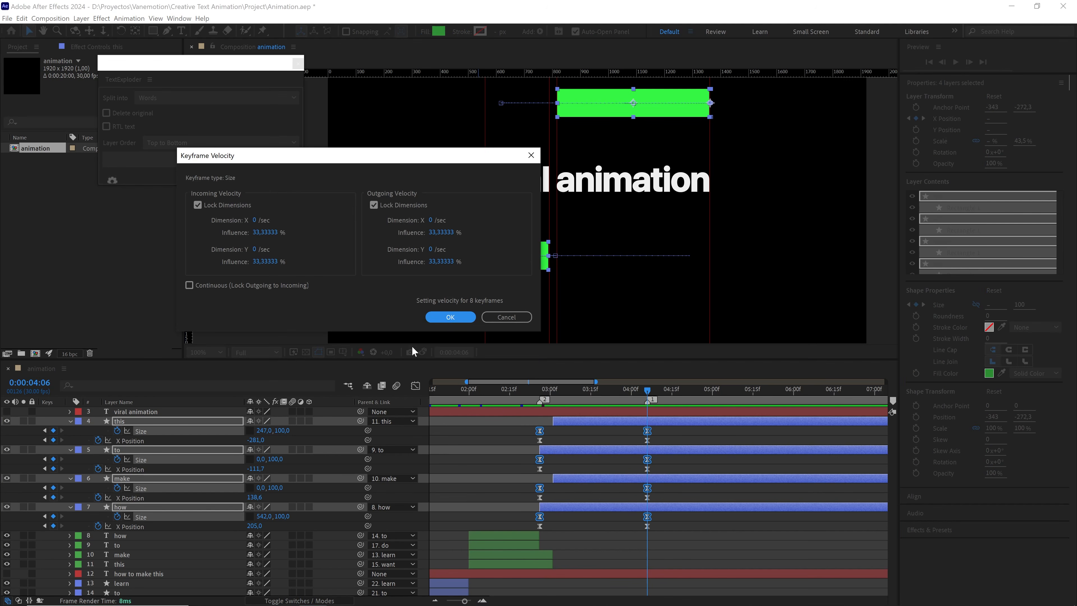
pyautogui.click(441, 262)
pyautogui.write('90')
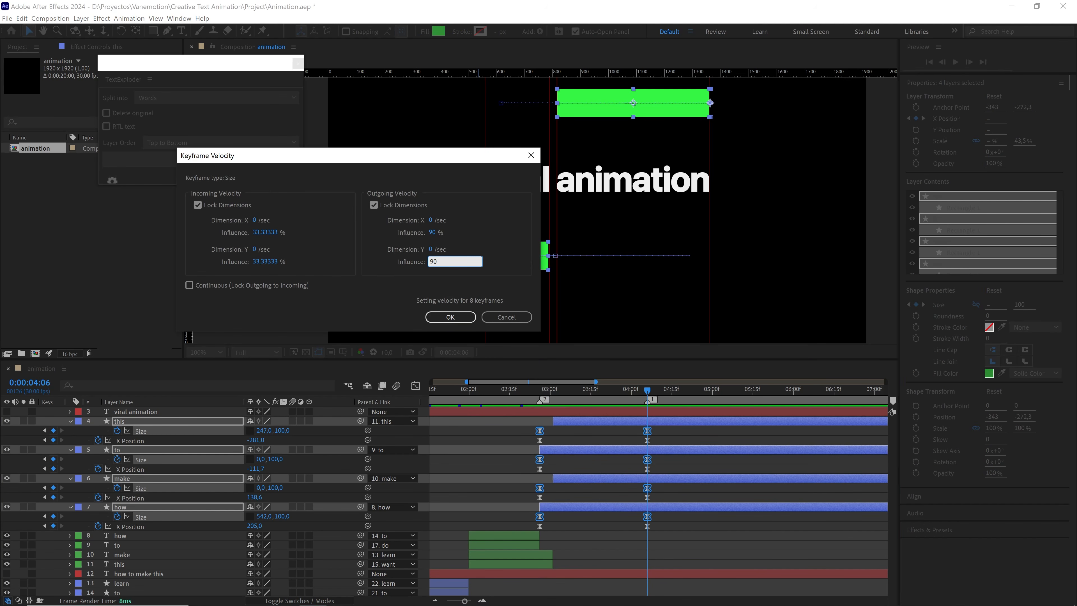
pyautogui.click(276, 265)
pyautogui.write('90')
pyautogui.click(450, 317)
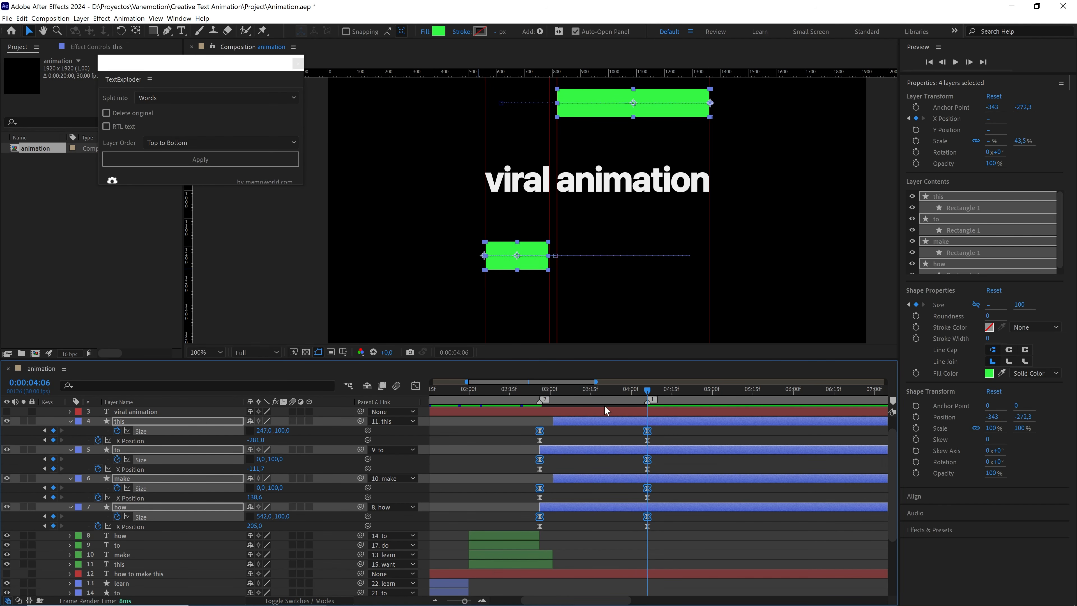
# Step: Set the incoming and outgoing velocity influence of all four boxes' X Position keyframes to 90%
pyautogui.moveTo(662, 439); pyautogui.dragTo(532, 448)
pyautogui.moveTo(656, 466); pyautogui.dragTo(532, 475)
pyautogui.moveTo(656, 496); pyautogui.dragTo(529, 502)
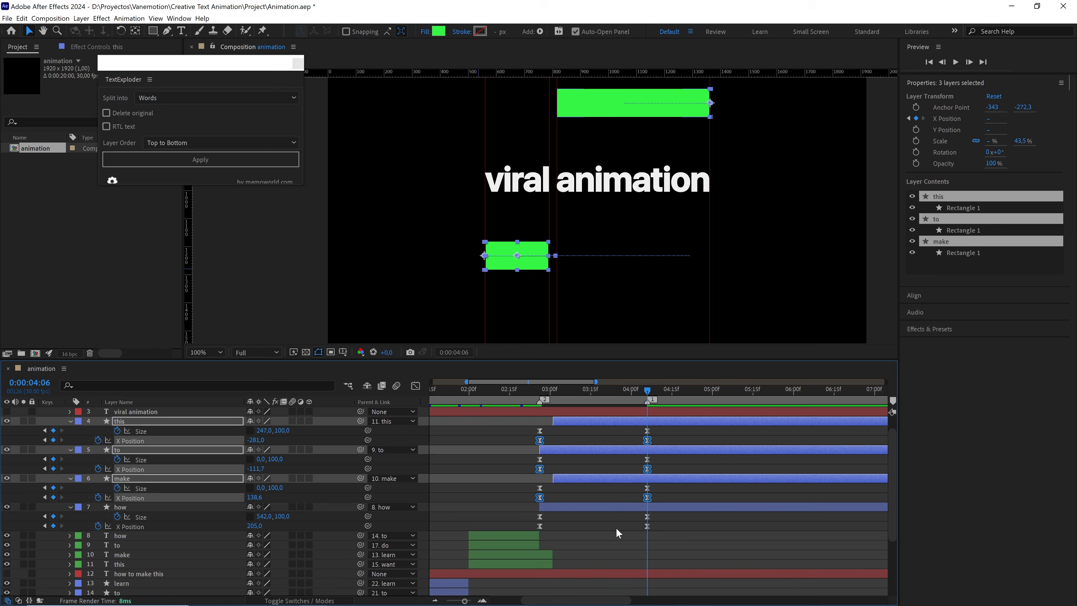
pyautogui.moveTo(662, 528); pyautogui.dragTo(532, 535)
pyautogui.rightClick(540, 526)
pyautogui.click(566, 514)
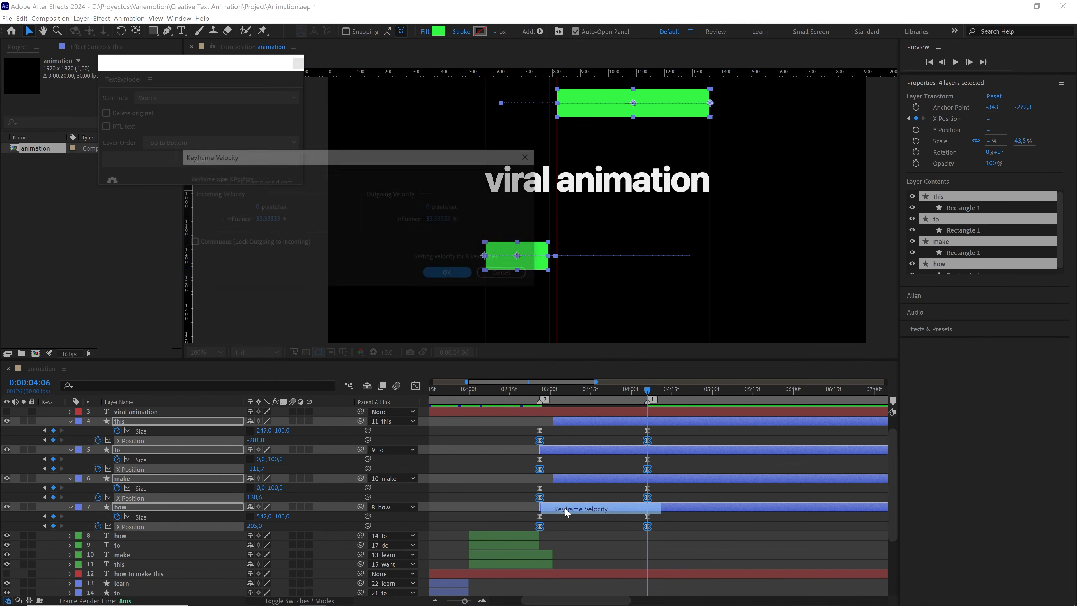
pyautogui.click(443, 218)
pyautogui.write('90')
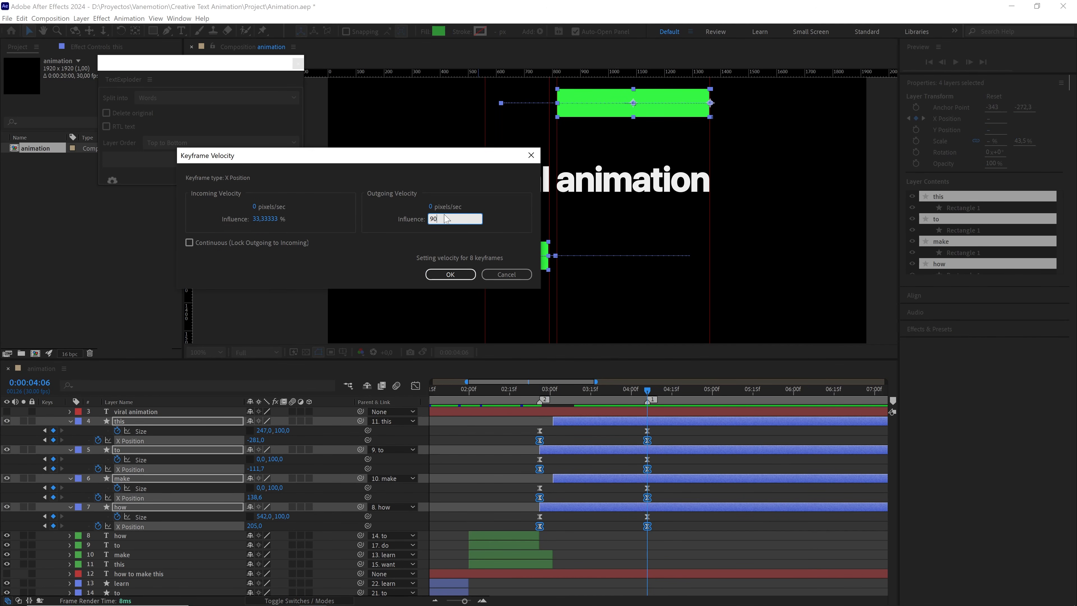
pyautogui.click(267, 218)
pyautogui.write('90')
pyautogui.click(444, 277)
pyautogui.click(443, 274)
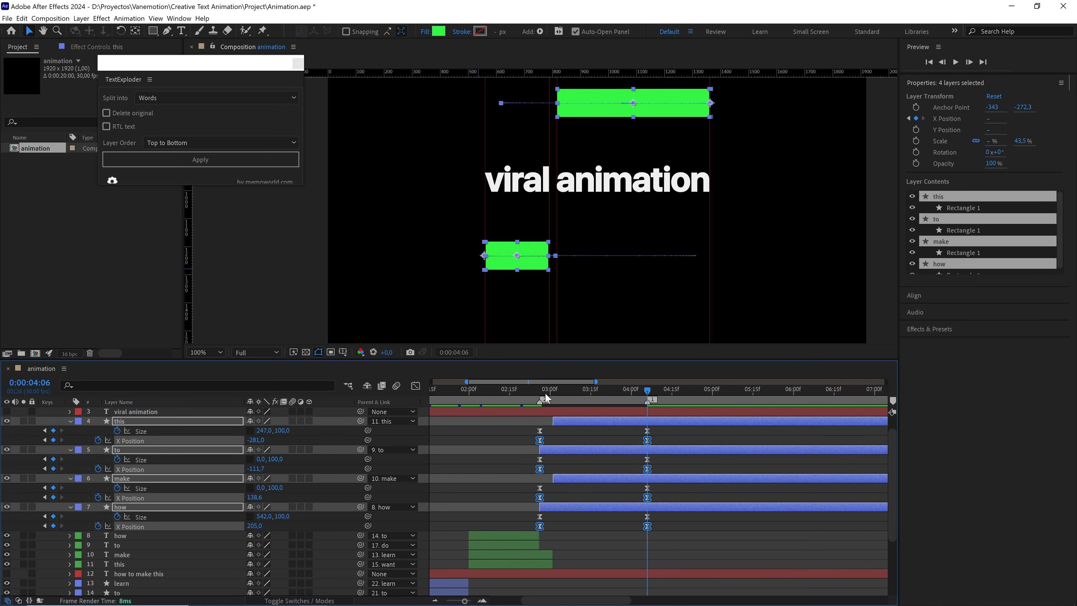
# Step: Preview the four boxes' horizontal movement and resizing from shortly before their first keyframes
pyautogui.moveTo(684, 429); pyautogui.dragTo(530, 534)
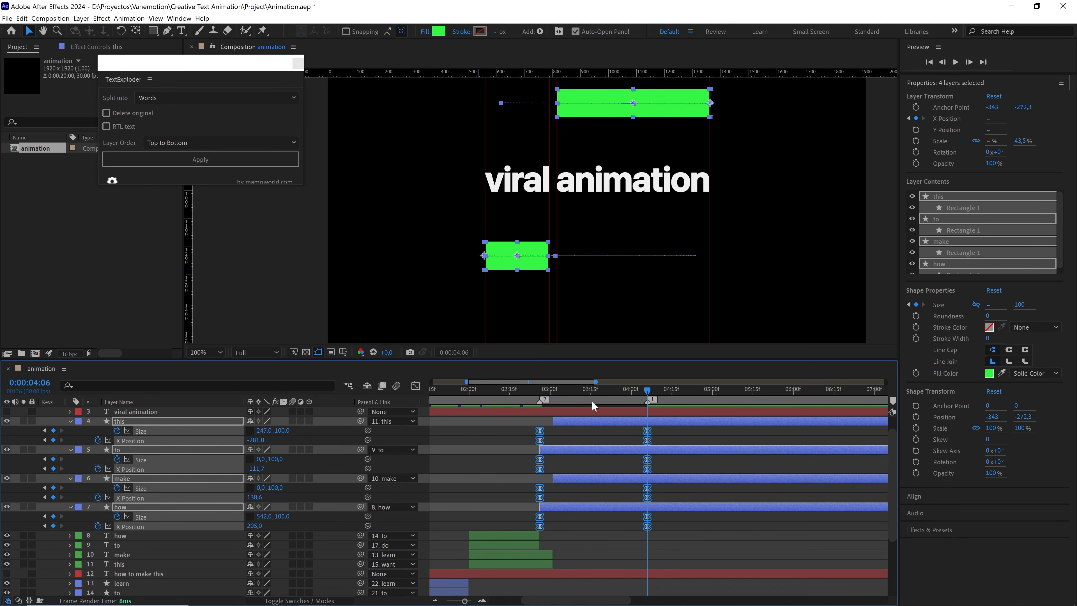
pyautogui.moveTo(591, 401); pyautogui.dragTo(540, 402)
pyautogui.press('space')
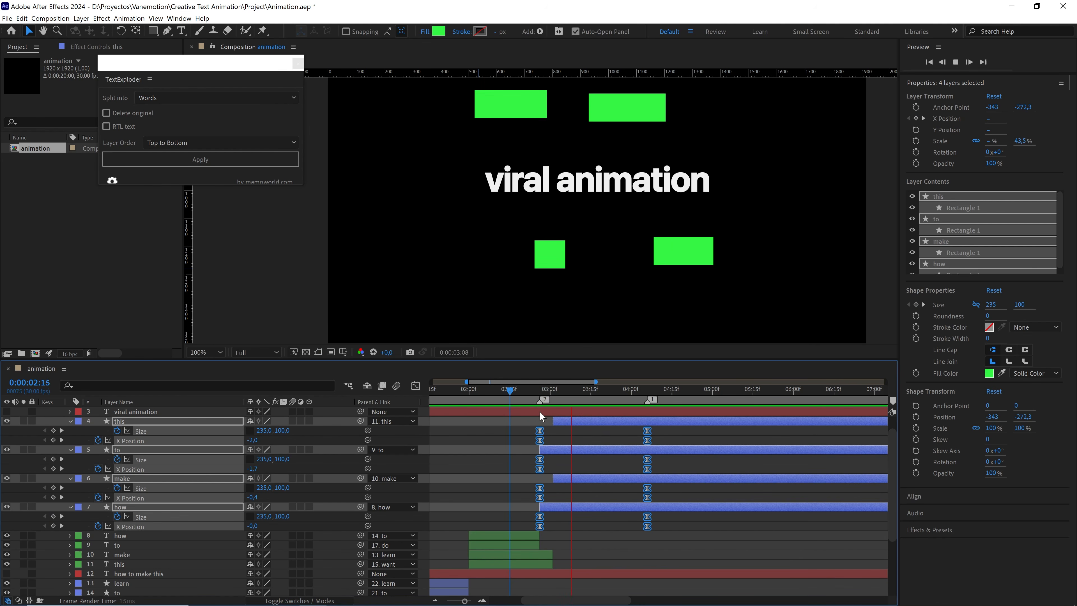
pyautogui.click(537, 391)
pyautogui.press('space')
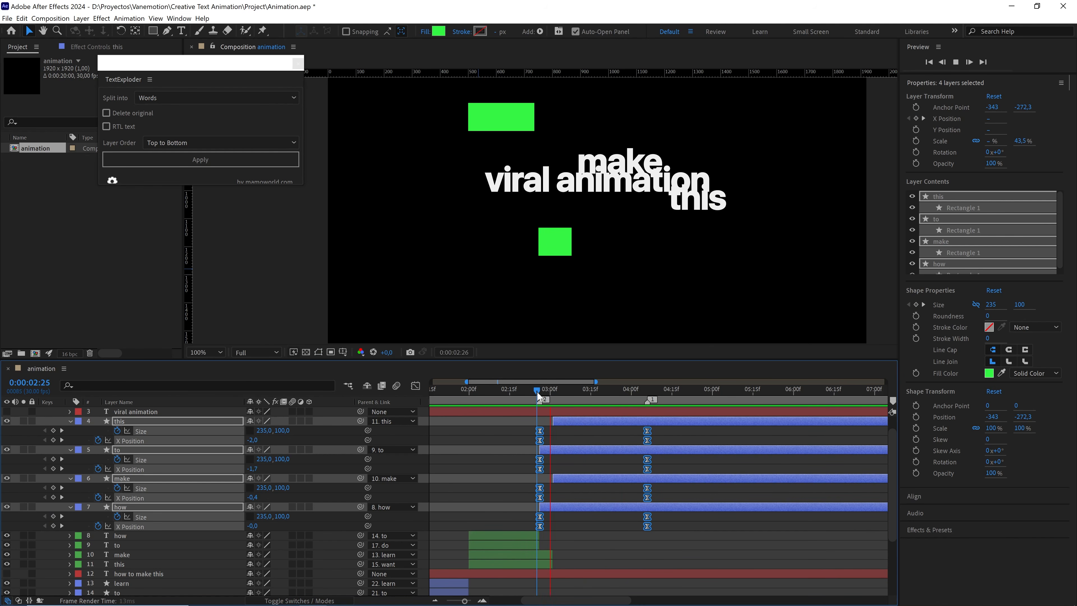
# Step: Go 20 frames before 0:00:04:06, to 0:00:03:16, and add Y Position keyframes to all four boxes
pyautogui.moveTo(539, 392); pyautogui.dragTo(652, 402)
pyautogui.click(670, 438)
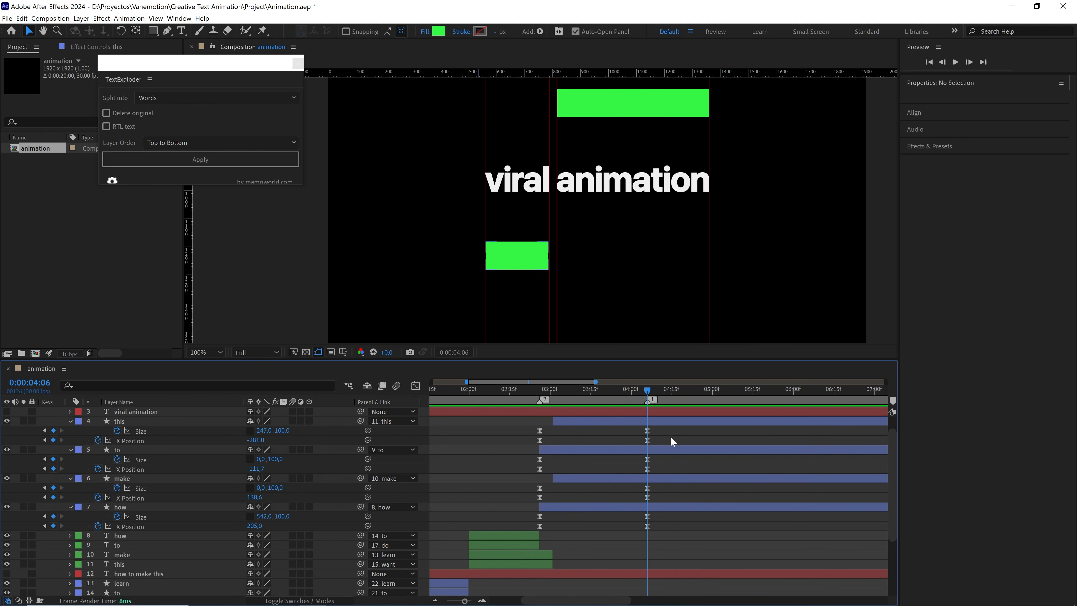
pyautogui.click(522, 259)
pyautogui.click(634, 102)
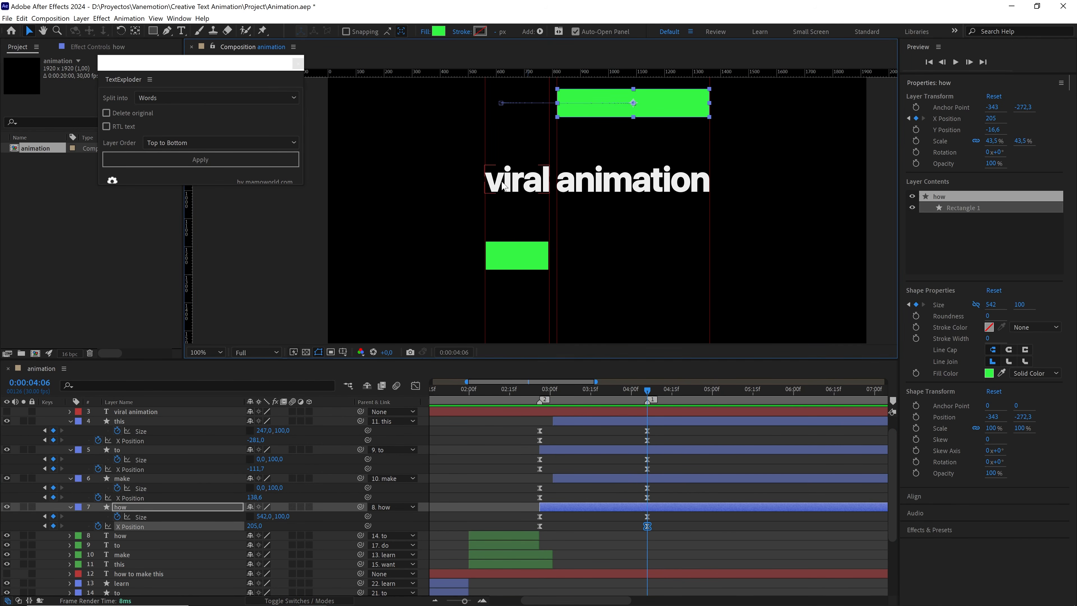
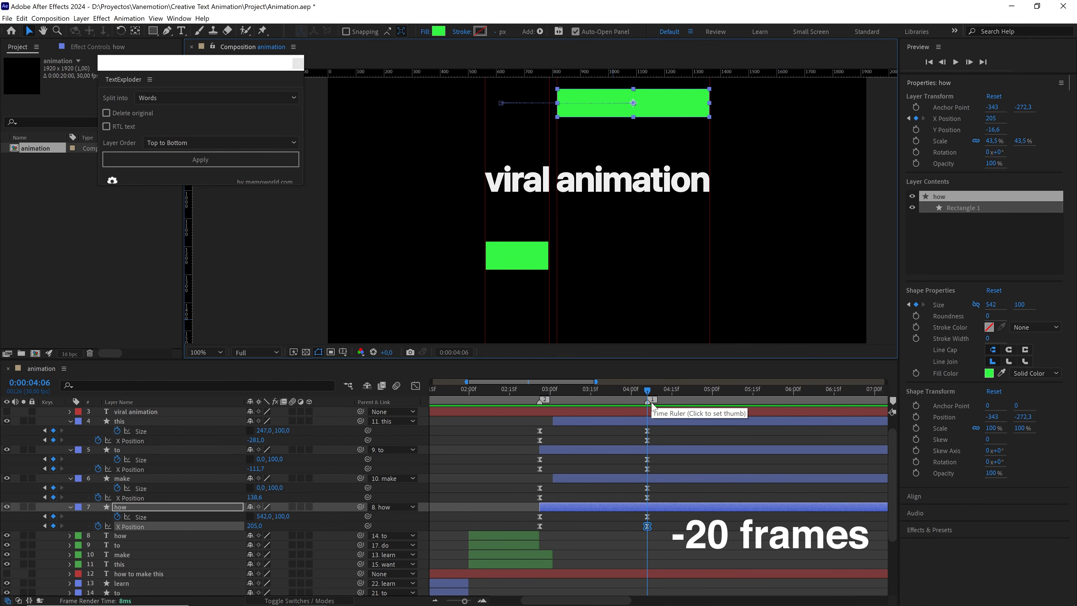
pyautogui.hotkey('shift', 'pageup')
pyautogui.hotkey('shift', 'pageup')
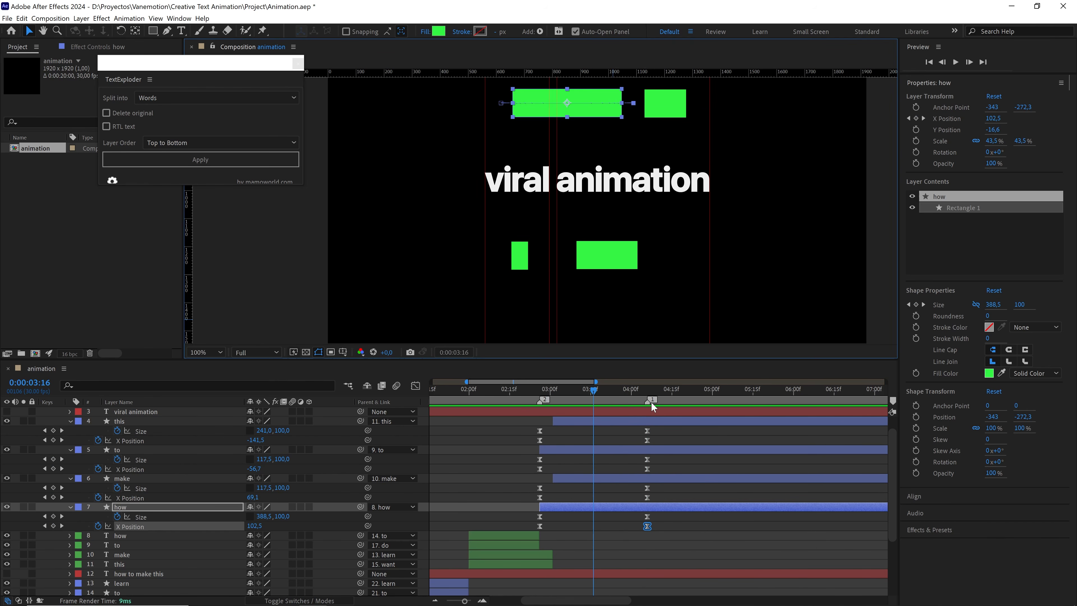
pyautogui.keyDown('shift'); pyautogui.click(613, 422); pyautogui.keyUp('shift')
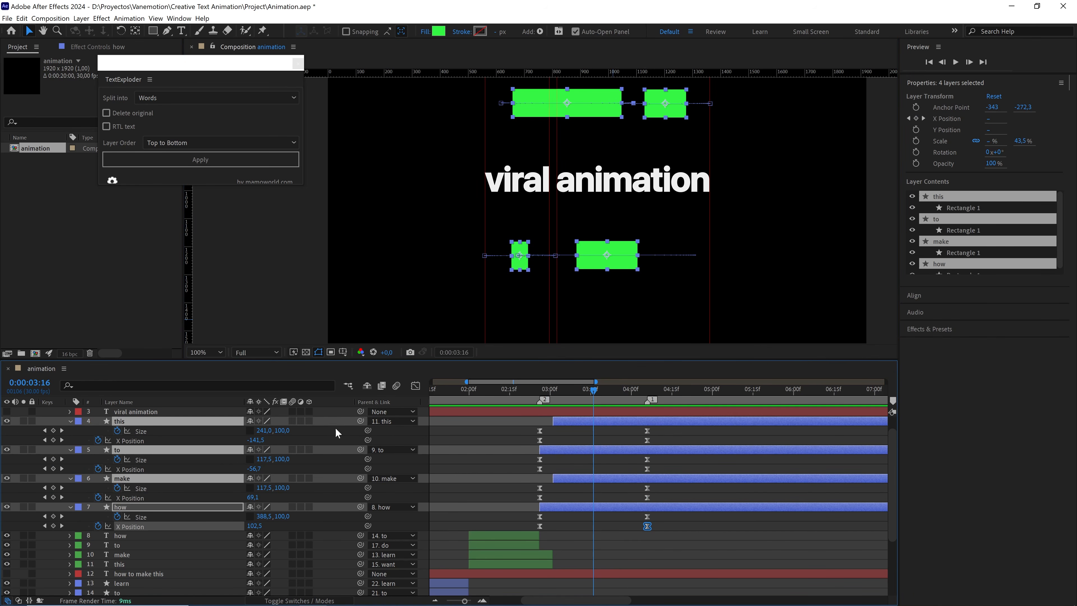
pyautogui.press('p')
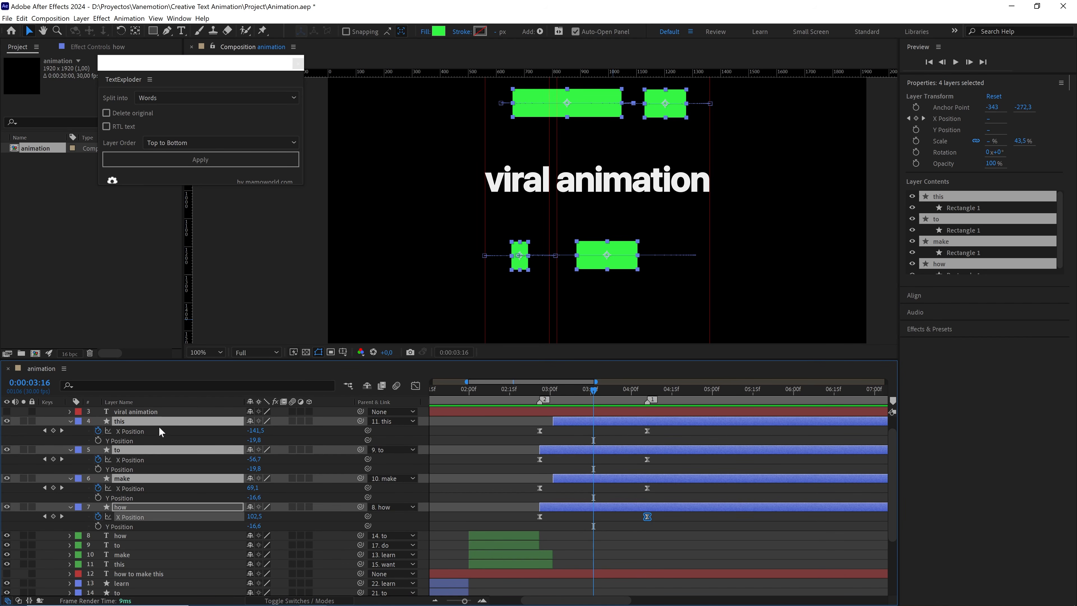
pyautogui.click(98, 437)
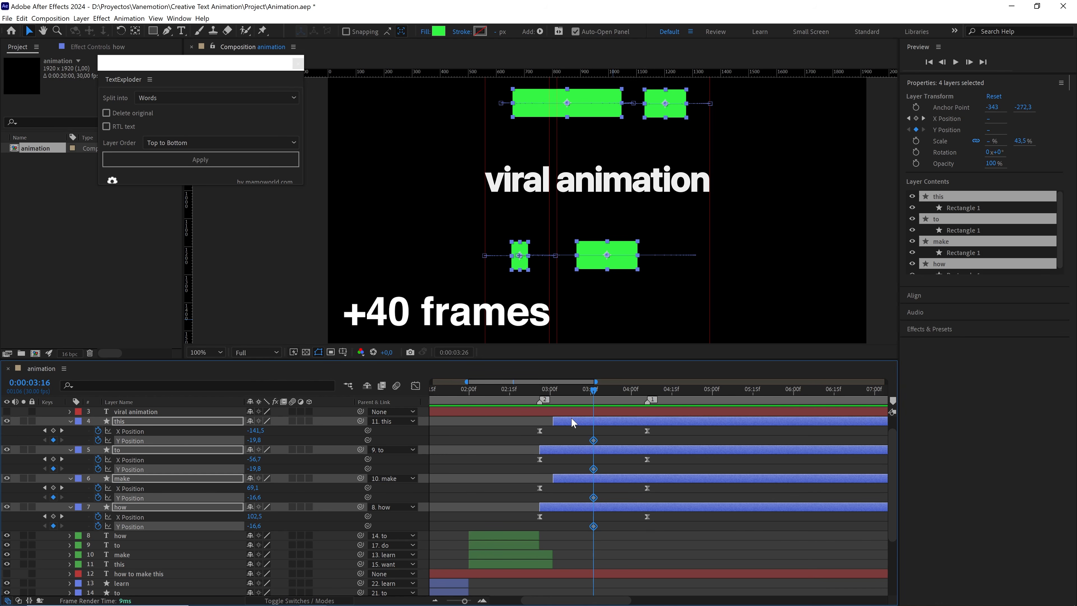
# Step: Move 40 frames ahead to 0:00:04:26 and raise the "this" box behind "viral", to a Y Position of about -129.8
pyautogui.hotkey('shift', 'pagedown')
pyautogui.hotkey('shift', 'pagedown')
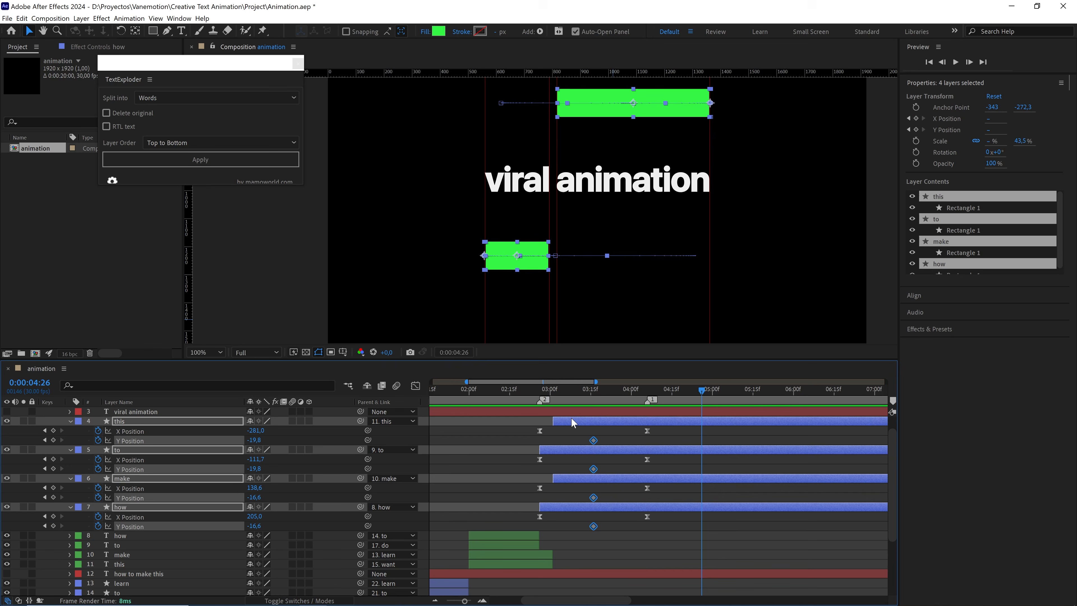
pyautogui.click(620, 426)
pyautogui.moveTo(253, 440); pyautogui.dragTo(205, 443)
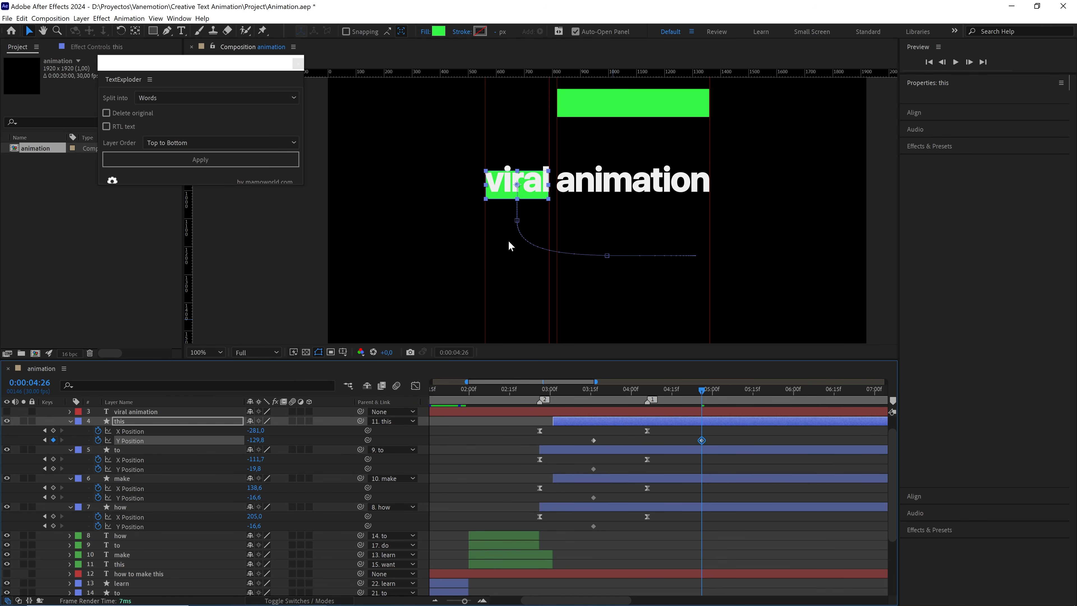
# Step: Display the title/action safe overlay and place a horizontal guide through the composition's centre
pyautogui.scroll(1, 544, 205)
pyautogui.moveTo(544, 205); pyautogui.dragTo(524, 259)
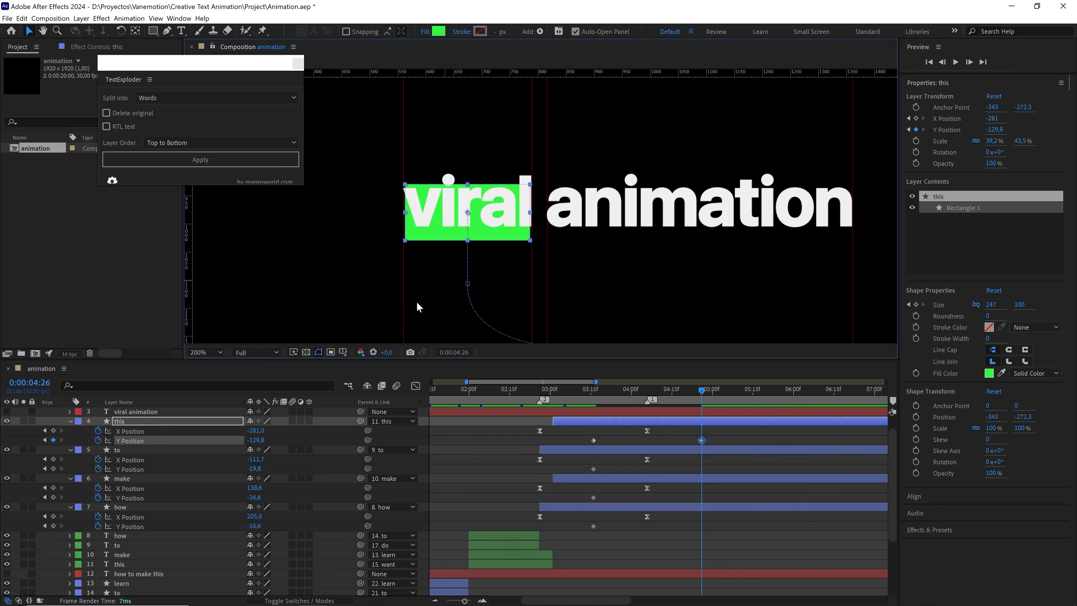
pyautogui.click(343, 351)
pyautogui.click(373, 363)
pyautogui.scroll(1, 617, 244)
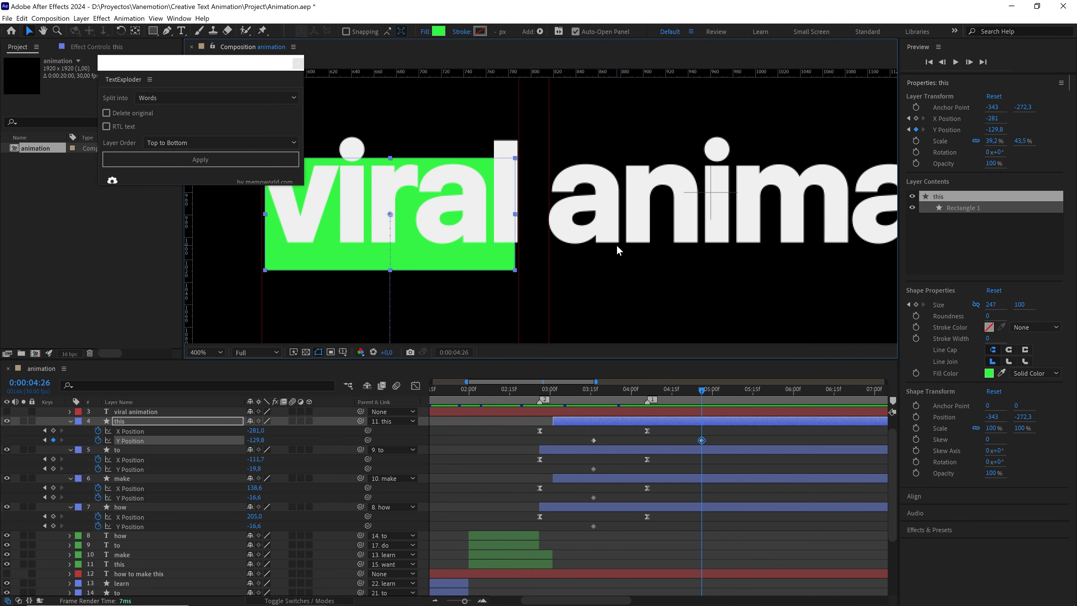
pyautogui.moveTo(650, 223); pyautogui.dragTo(537, 258)
pyautogui.press('v')
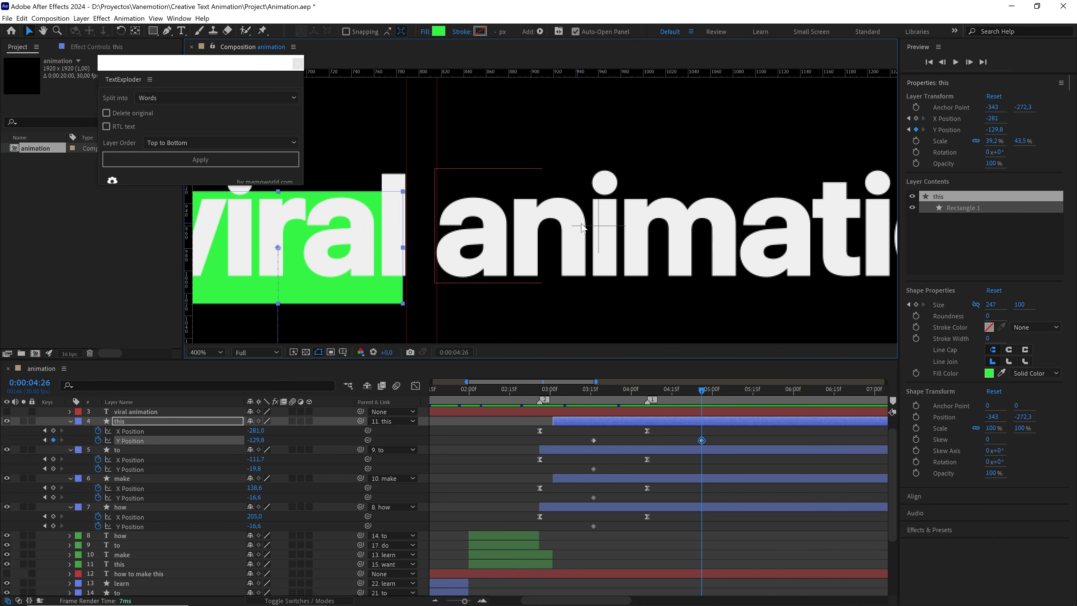
pyautogui.moveTo(637, 73); pyautogui.dragTo(616, 227)
pyautogui.press('h')
pyautogui.moveTo(595, 225); pyautogui.dragTo(703, 191)
pyautogui.press('v')
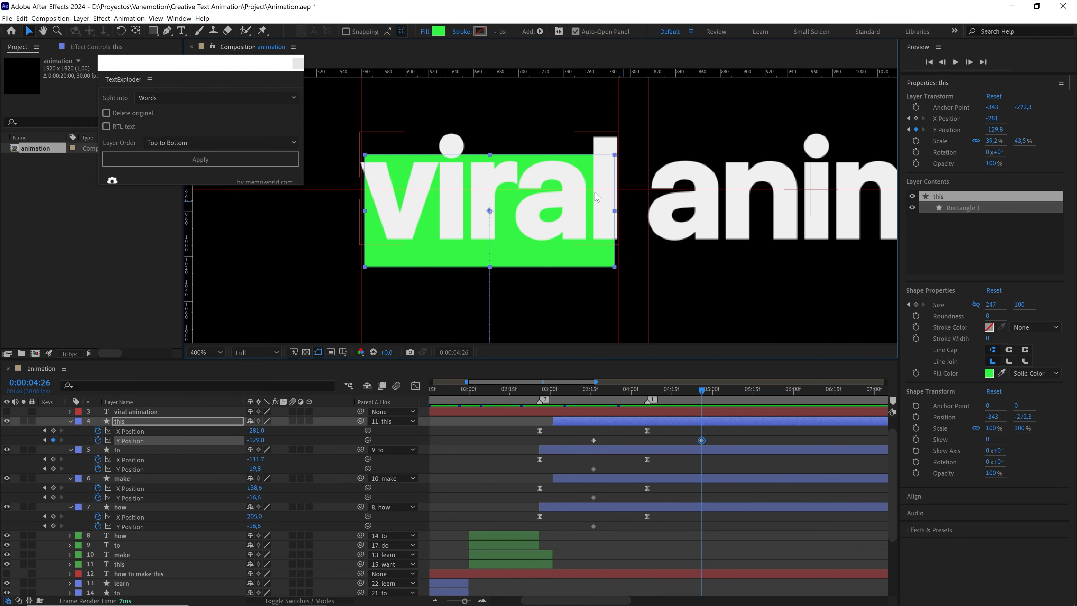
# Step: Fine-tune the "this" box's Y Position at 0:00:04:26 to -138.3 so it is centred on the horizontal guide
pyautogui.click(260, 441)
pyautogui.press('Down')
pyautogui.press('Down')
pyautogui.press('Down')
pyautogui.press('Down')
pyautogui.press('Down')
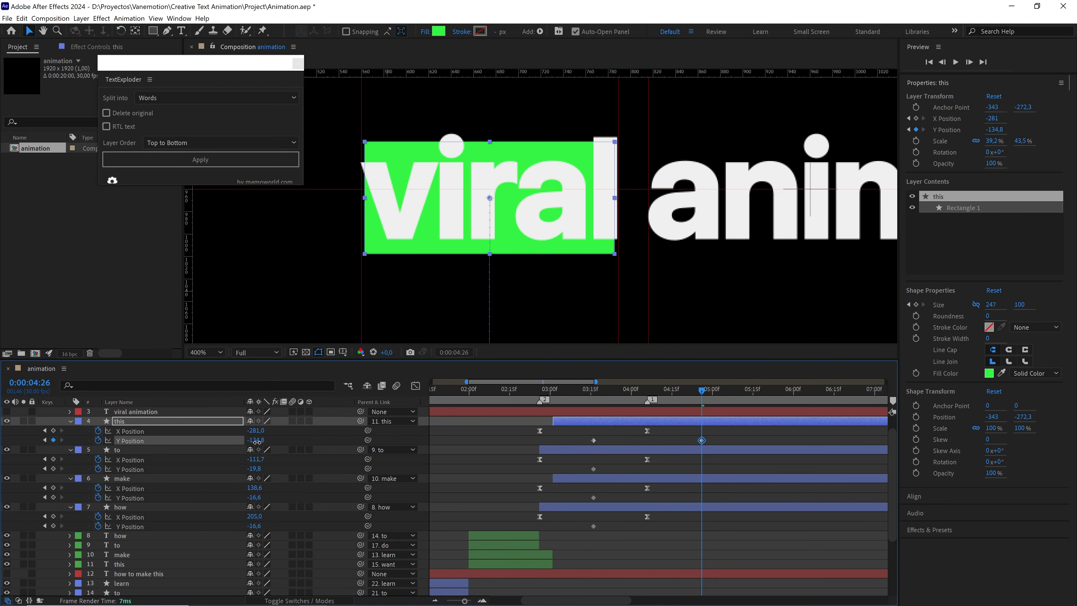
pyautogui.hotkey('ctrl', 'Down')
pyautogui.hotkey('ctrl', 'Down')
pyautogui.hotkey('ctrl', 'Down')
pyautogui.hotkey('ctrl', 'Down')
pyautogui.hotkey('ctrl', 'Down')
pyautogui.hotkey('ctrl', 'Down')
pyautogui.hotkey('ctrl', 'Down')
pyautogui.hotkey('ctrl', 'Down')
pyautogui.hotkey('ctrl', 'Down')
pyautogui.hotkey('ctrl', 'Down')
pyautogui.hotkey('ctrl', 'Down')
pyautogui.hotkey('ctrl', 'Down')
pyautogui.hotkey('ctrl', 'Down')
pyautogui.hotkey('ctrl', 'Down')
pyautogui.hotkey('ctrl', 'Down')
pyautogui.hotkey('ctrl', 'Down')
pyautogui.hotkey('ctrl', 'Down')
pyautogui.hotkey('ctrl', 'Down')
pyautogui.hotkey('ctrl', 'Down')
pyautogui.hotkey('ctrl', 'Down')
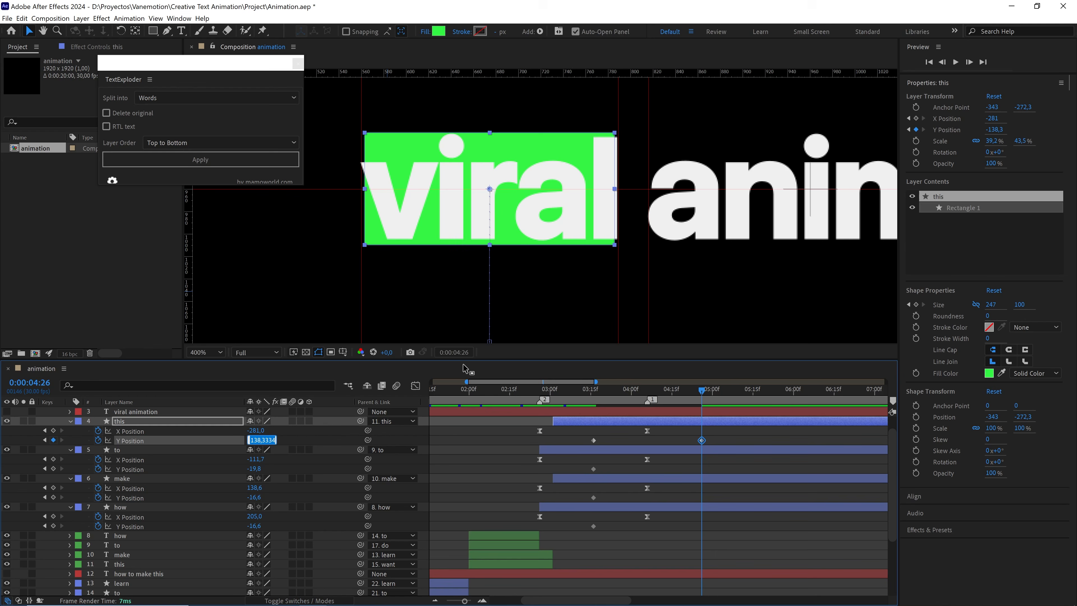
pyautogui.click(669, 426)
# Step: Keyframe the "how" box at 0:00:04:26 with Y Position 101.4, centred behind "animation", and copy that value
pyautogui.press('/')
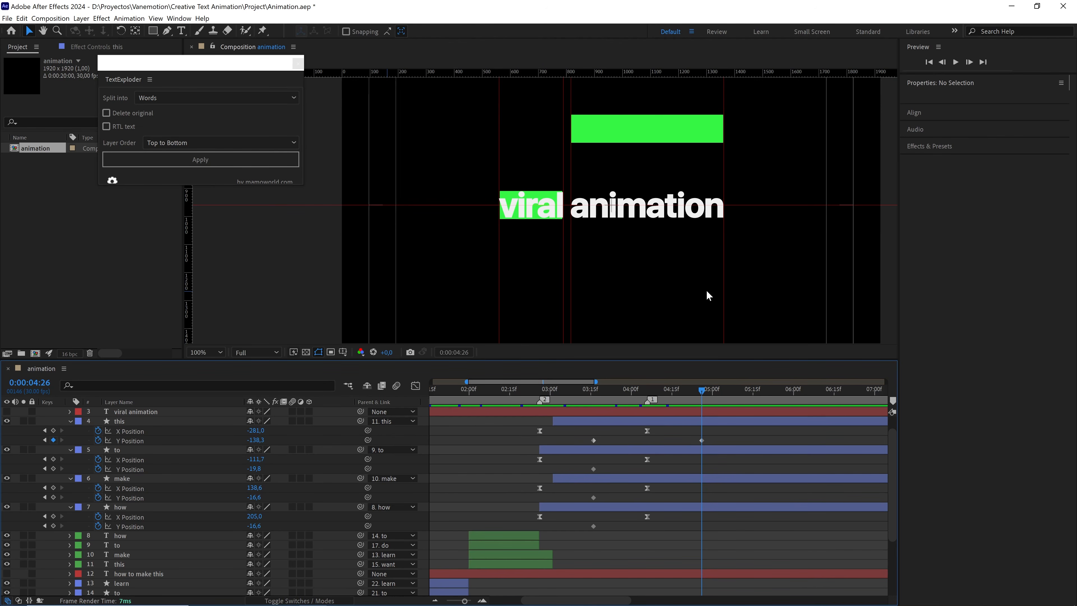
pyautogui.moveTo(706, 291); pyautogui.dragTo(679, 299)
pyautogui.click(622, 144)
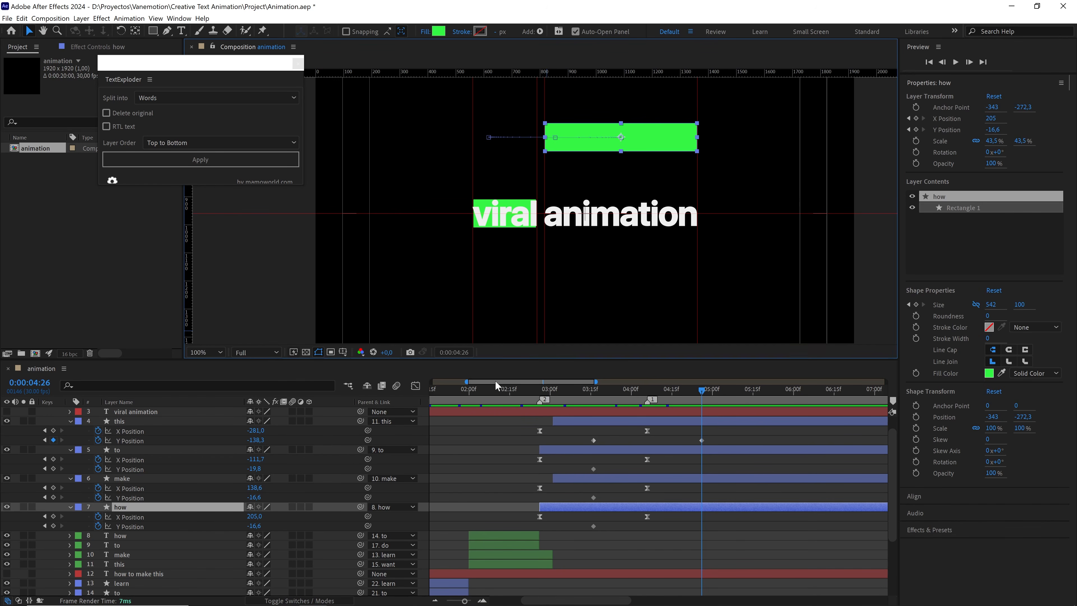
pyautogui.moveTo(252, 526); pyautogui.dragTo(309, 520)
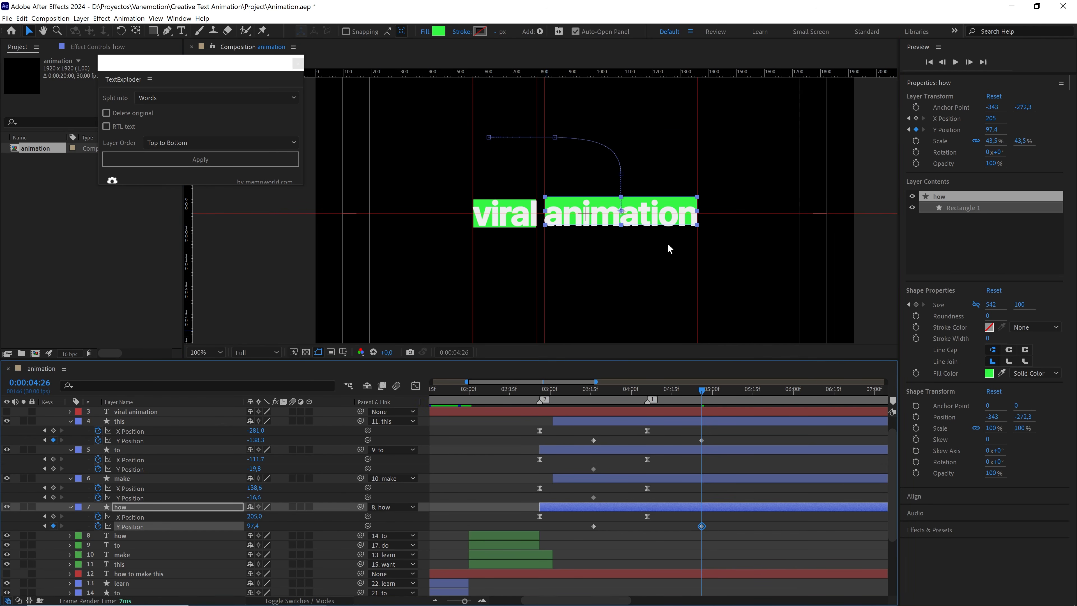
pyautogui.scroll(2, 669, 243)
pyautogui.moveTo(716, 251); pyautogui.dragTo(527, 241)
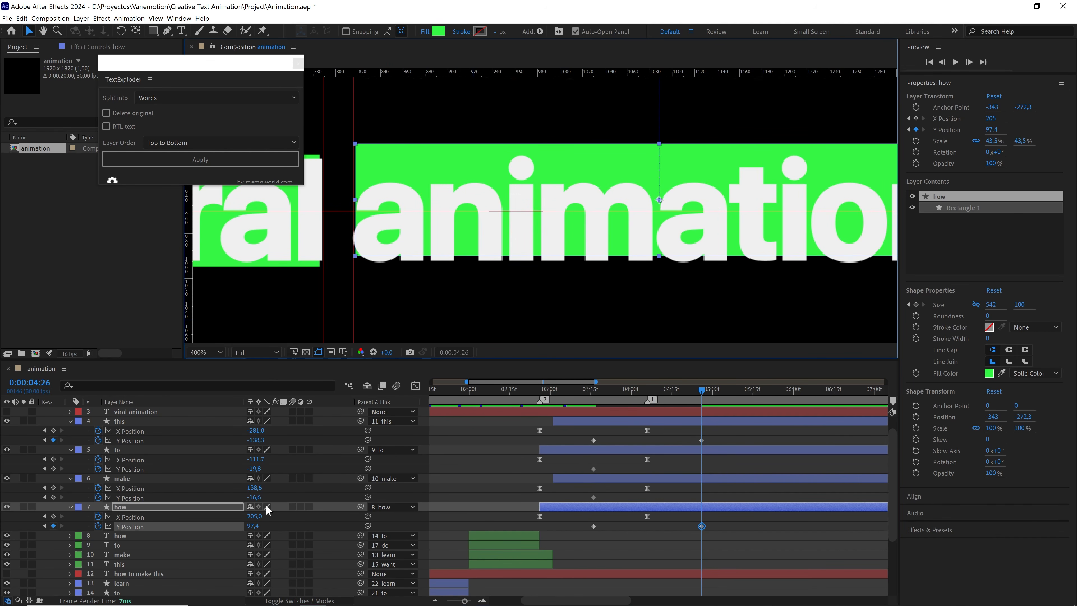
pyautogui.moveTo(255, 528); pyautogui.dragTo(258, 528)
pyautogui.click(259, 526)
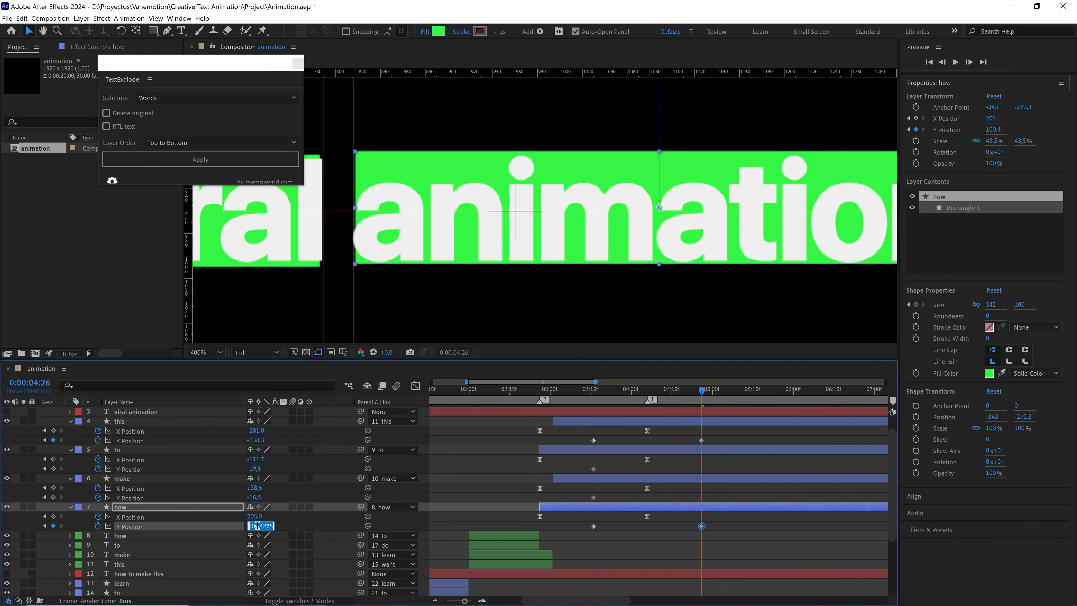
pyautogui.press('Up')
pyautogui.hotkey('ctrl', 'c')
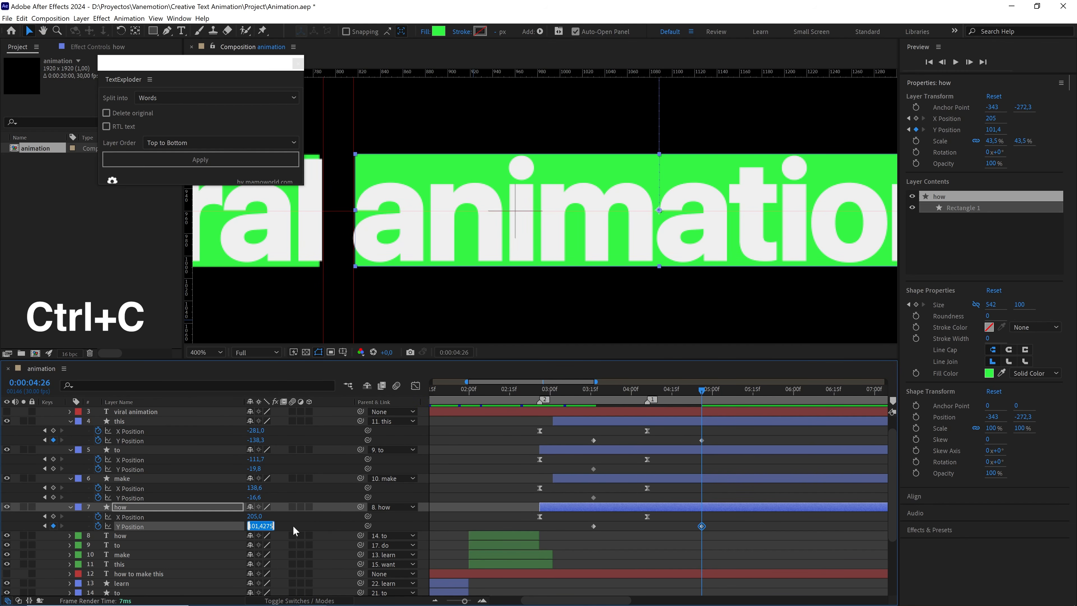
pyautogui.click(297, 525)
# Step: Keyframe the "make" box at 0:00:04:26 with the copied Y Position value of 101.4
pyautogui.scroll(-1, 674, 303)
pyautogui.moveTo(699, 389)
pyautogui.mouseDown()
pyautogui.moveTo(591, 393)
pyautogui.moveTo(705, 388)
pyautogui.mouseUp()
pyautogui.scroll(-1, 635, 277)
pyautogui.click(638, 149)
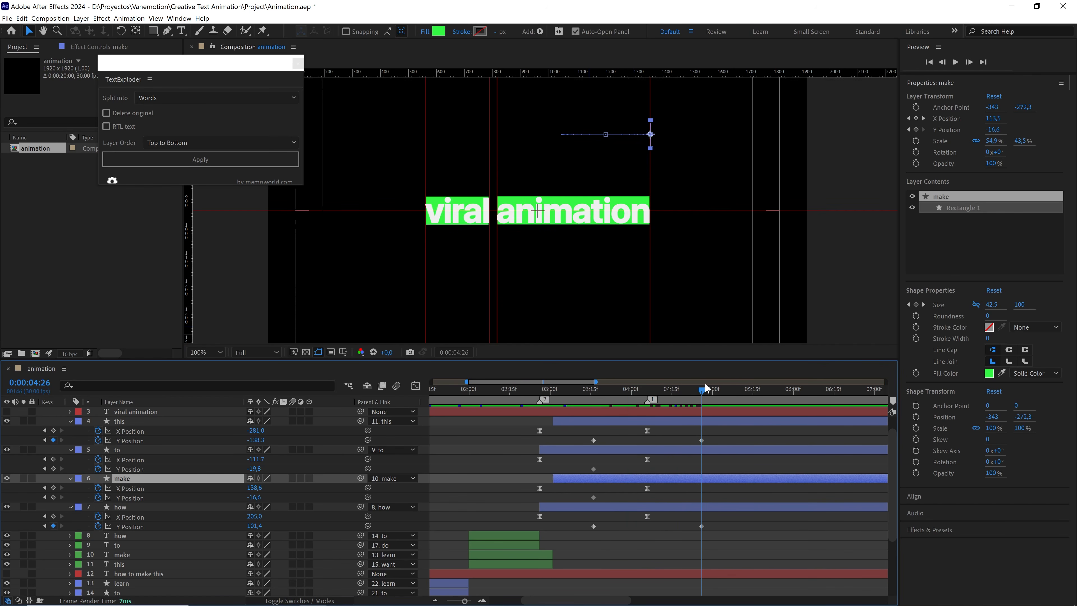
pyautogui.moveTo(260, 501); pyautogui.dragTo(272, 499)
pyautogui.click(255, 497)
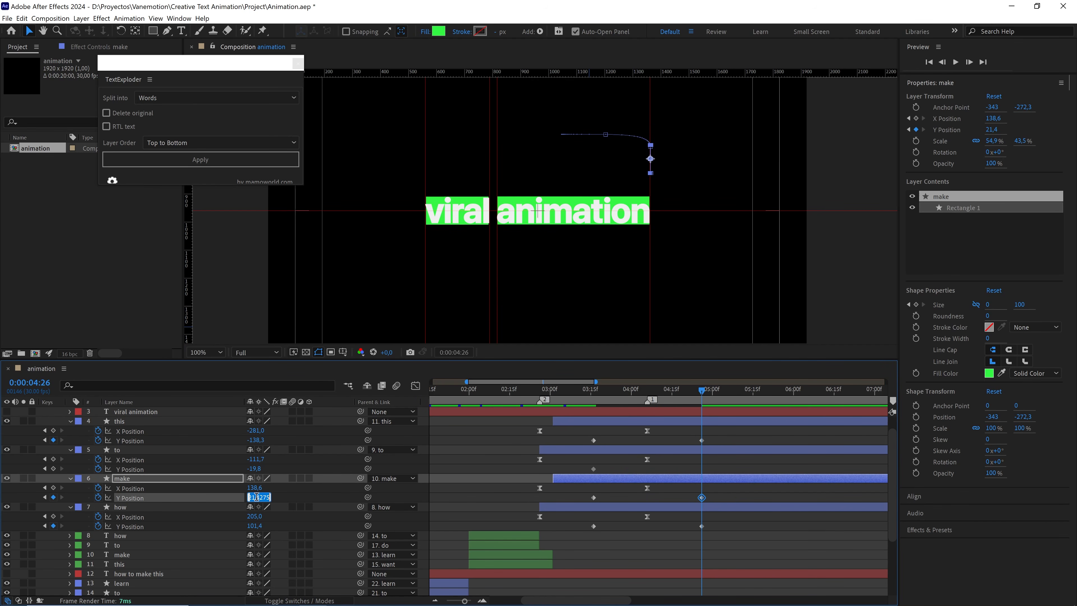
pyautogui.hotkey('ctrl', 'v')
pyautogui.click(285, 497)
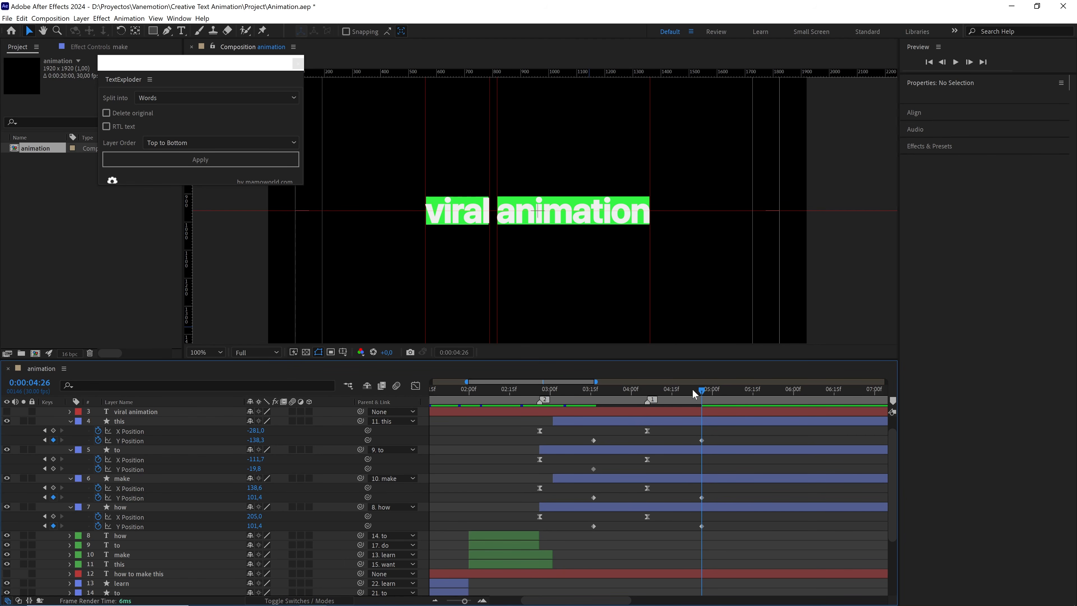
# Step: Inspect the "to" and "this" boxes and their motion paths at 0:00:03:13, and return to 0:00:04:26
pyautogui.moveTo(692, 389); pyautogui.dragTo(586, 394)
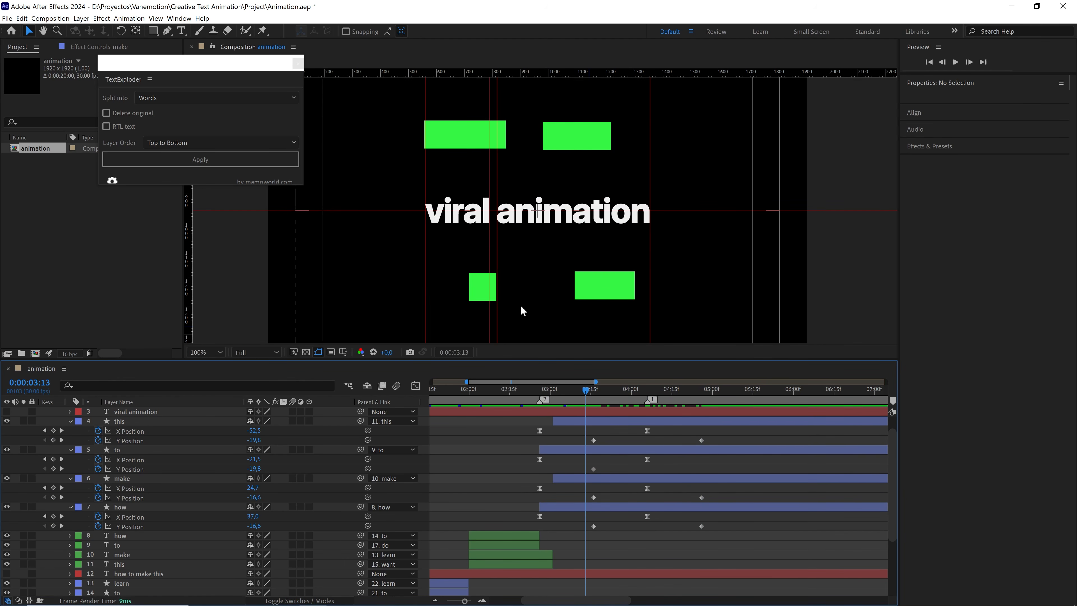
pyautogui.click(480, 291)
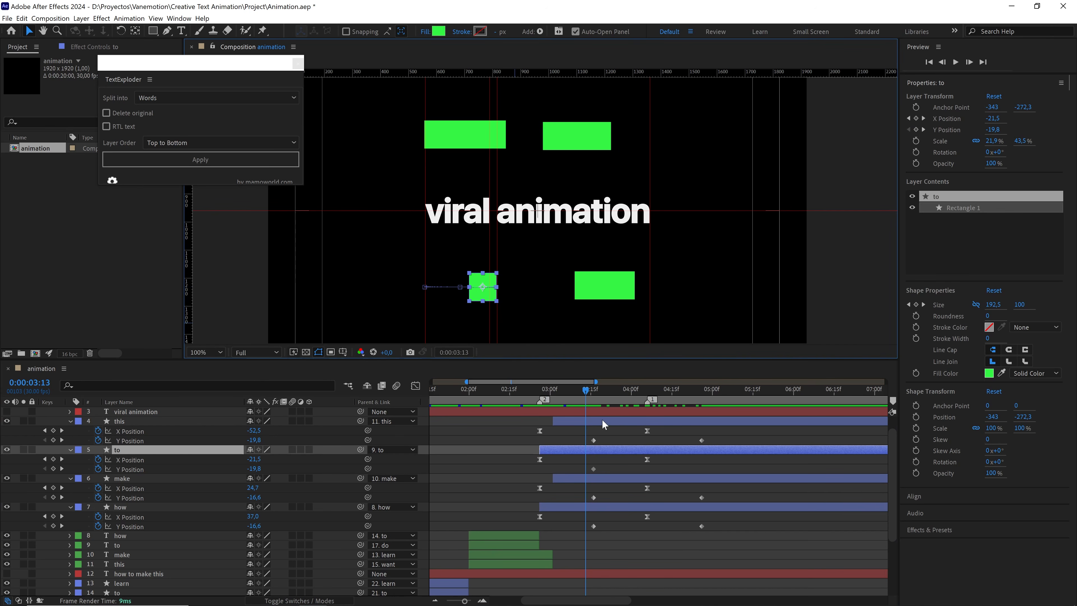
pyautogui.click(598, 291)
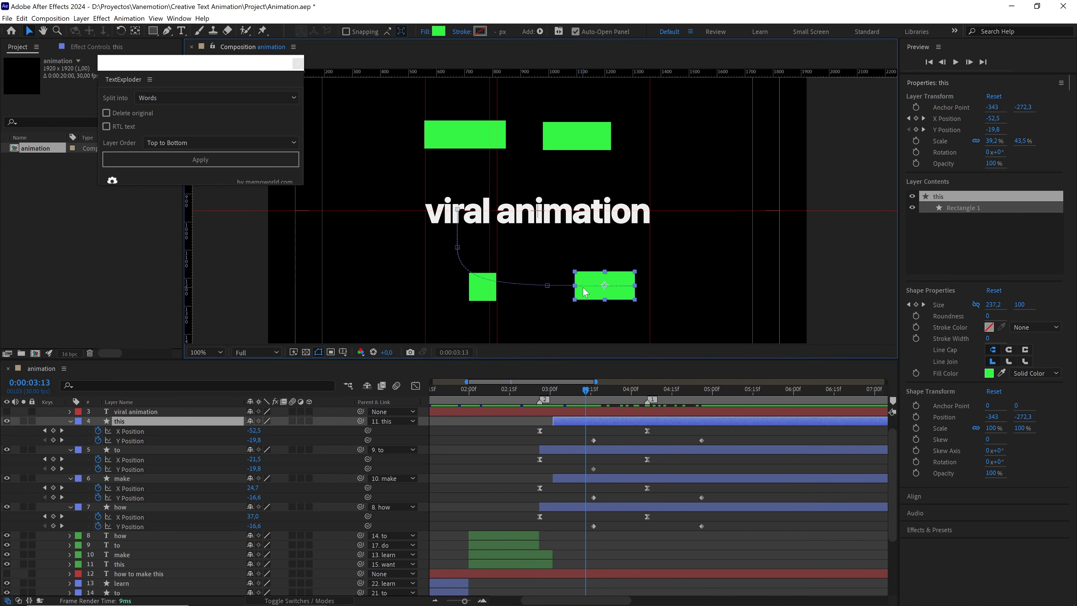
pyautogui.moveTo(650, 397); pyautogui.dragTo(695, 397)
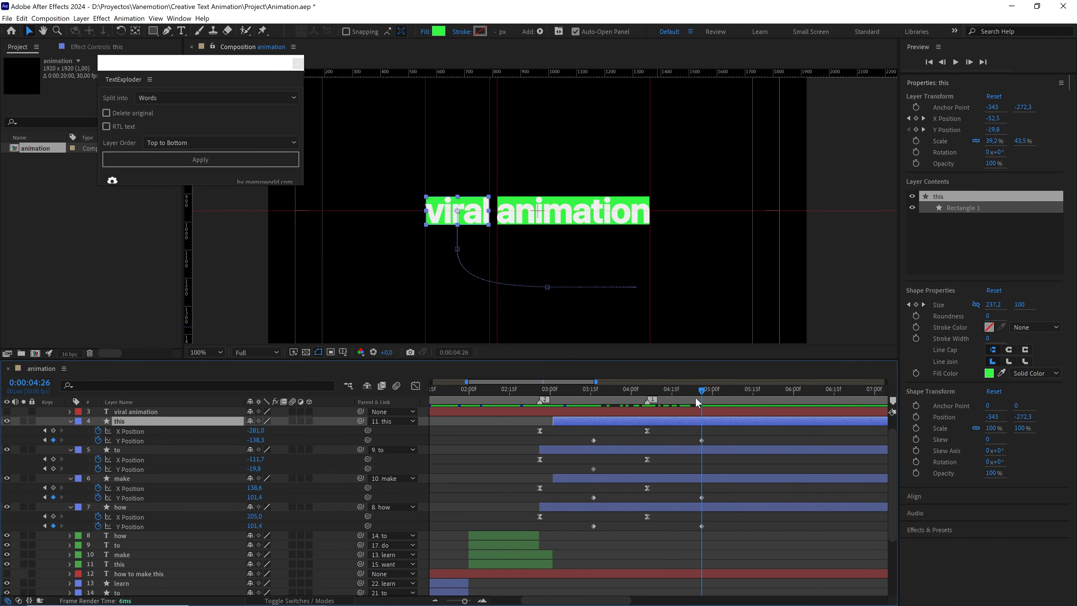
# Step: Copy the "this" box's Y Position value and keyframe the "to" box at 0:00:04:26 with that -138.3 value
pyautogui.click(260, 439)
pyautogui.hotkey('ctrl', 'c')
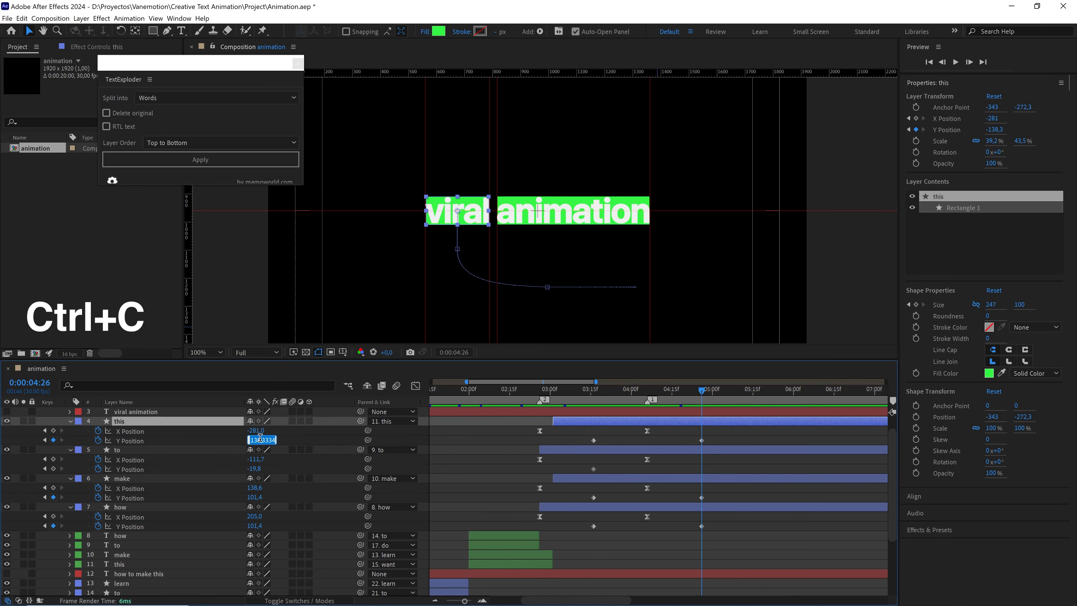
pyautogui.moveTo(633, 390); pyautogui.dragTo(699, 403)
pyautogui.click(439, 291)
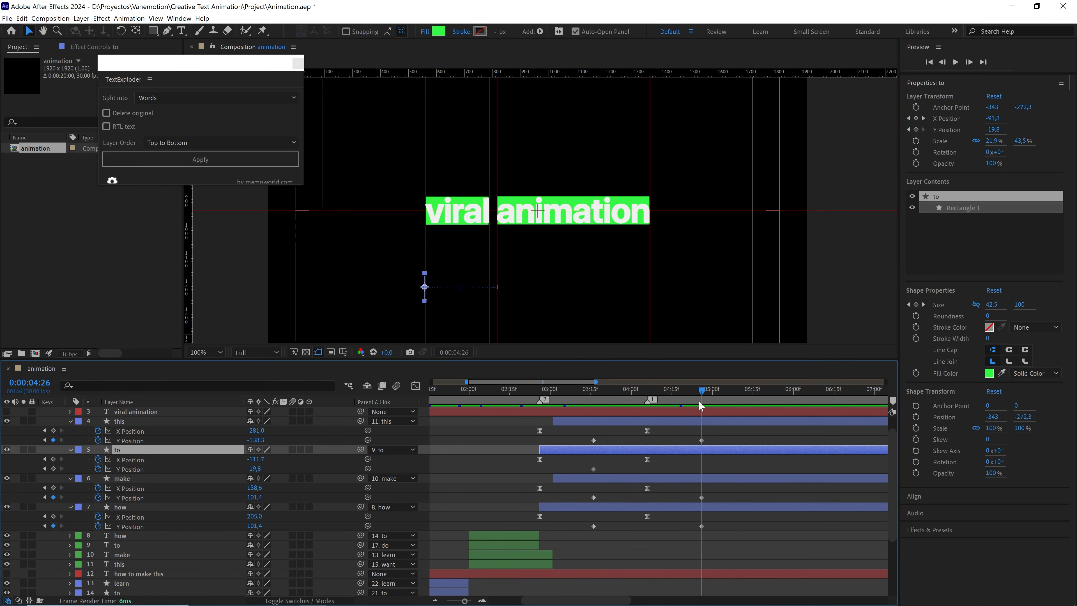
pyautogui.click(256, 468)
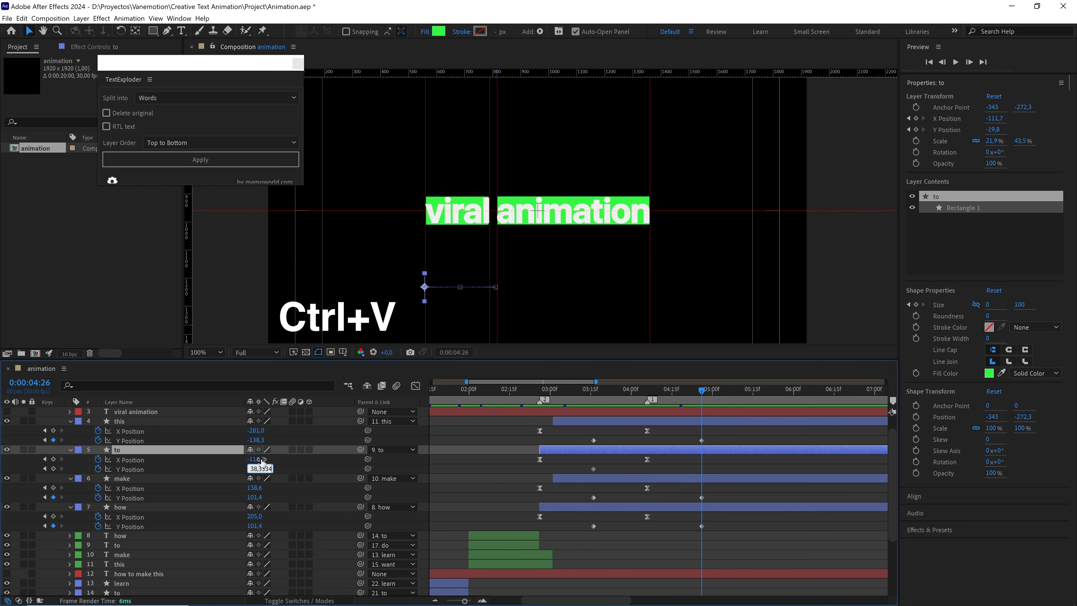
pyautogui.click(291, 468)
# Step: Apply Easy Ease to both Y Position keyframes of the "this", "to", "make" and "how" boxes
pyautogui.moveTo(701, 389); pyautogui.dragTo(603, 399)
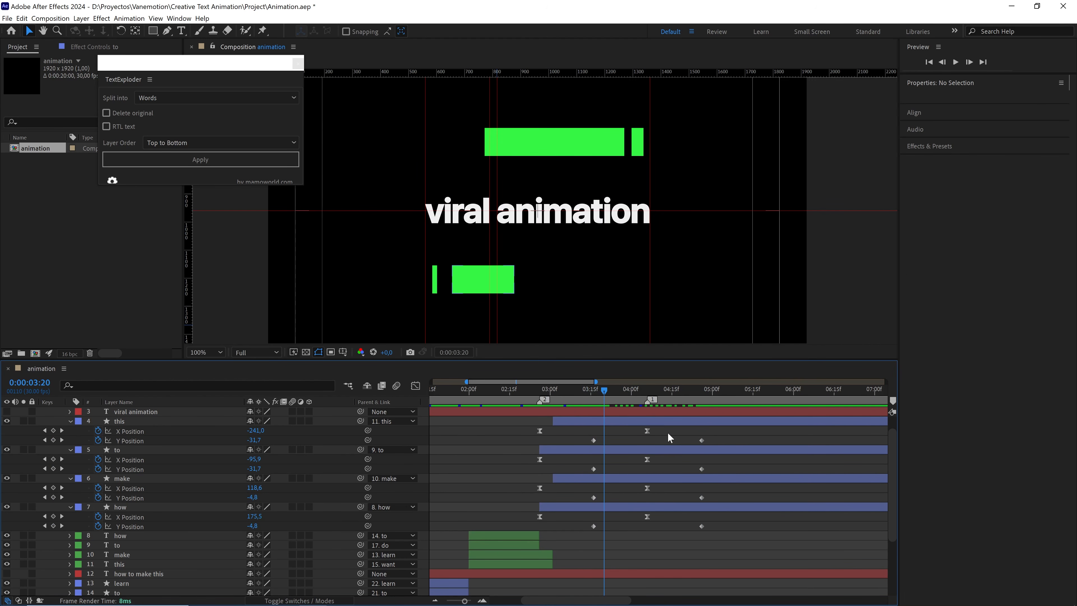
pyautogui.moveTo(717, 438); pyautogui.dragTo(570, 443)
pyautogui.keyDown('shift'); pyautogui.moveTo(712, 466); pyautogui.dragTo(591, 474); pyautogui.keyUp('shift')
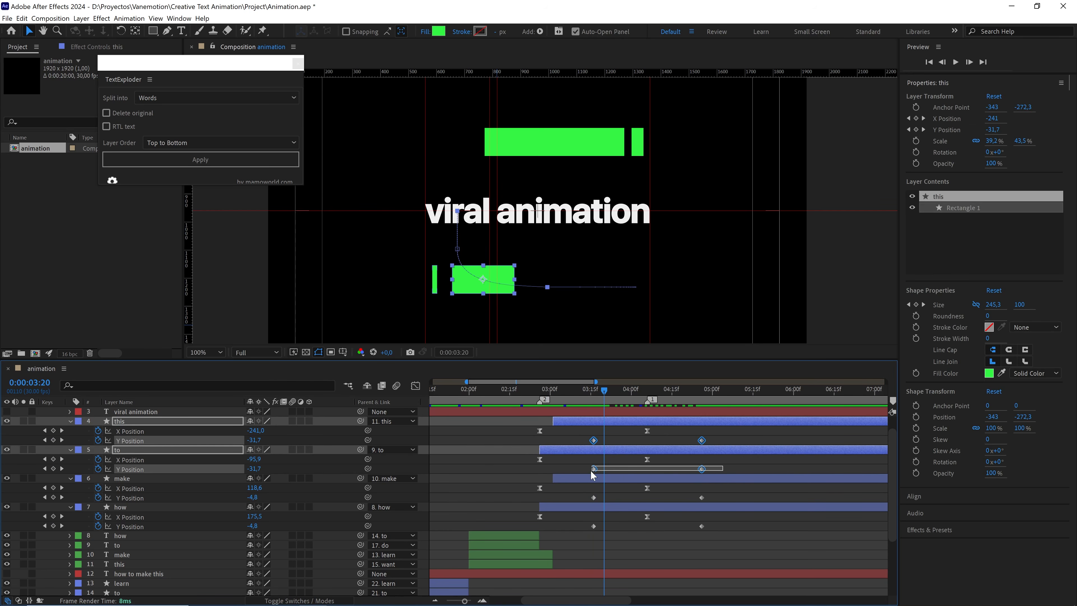
pyautogui.keyDown('shift'); pyautogui.moveTo(710, 493); pyautogui.dragTo(575, 509); pyautogui.keyUp('shift')
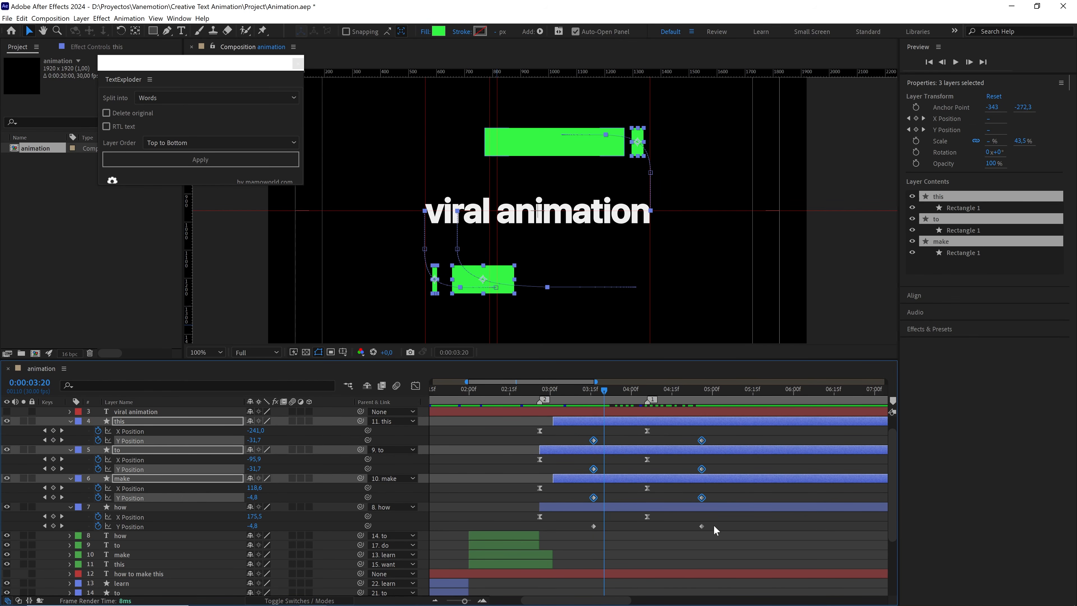
pyautogui.keyDown('shift'); pyautogui.moveTo(713, 529); pyautogui.dragTo(579, 530); pyautogui.keyUp('shift')
pyautogui.press('F9')
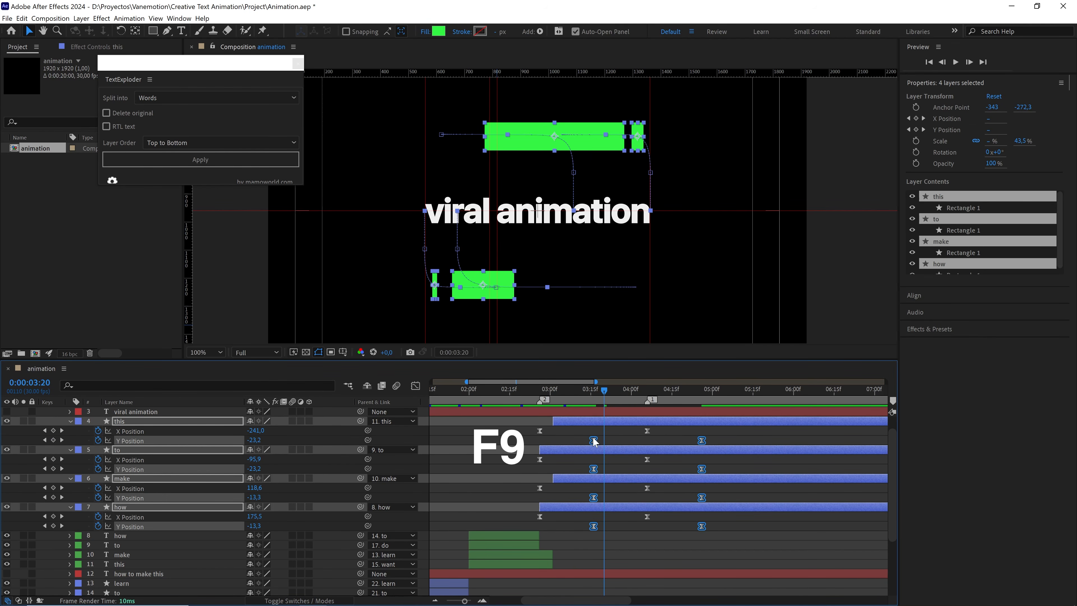
# Step: Set the selected Y Position keyframes' incoming and outgoing velocity influence to 90%
pyautogui.rightClick(594, 441)
pyautogui.click(619, 568)
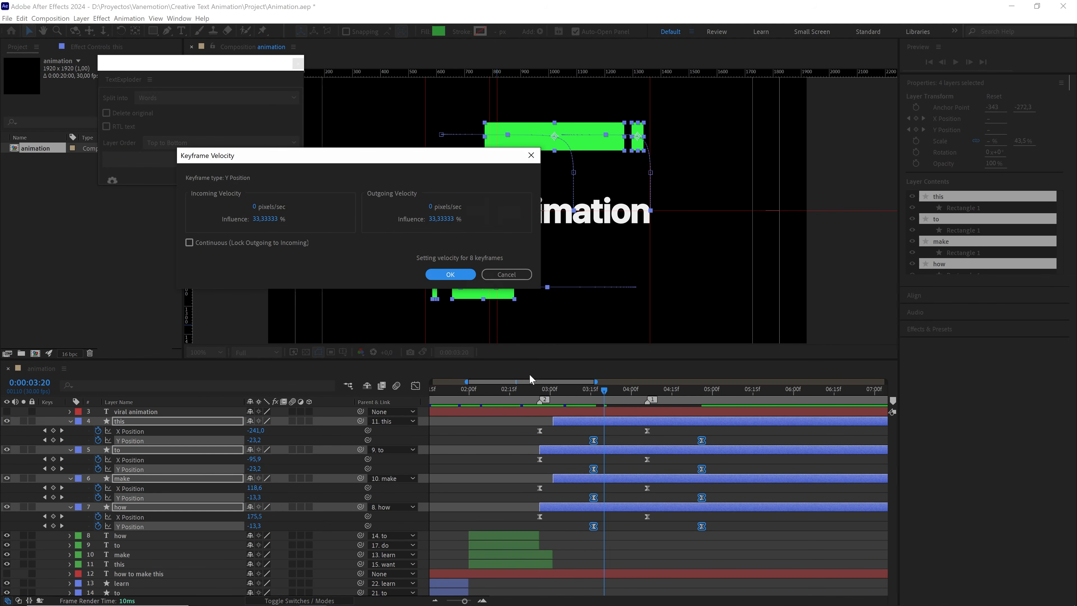
pyautogui.click(456, 218)
pyautogui.click(266, 218)
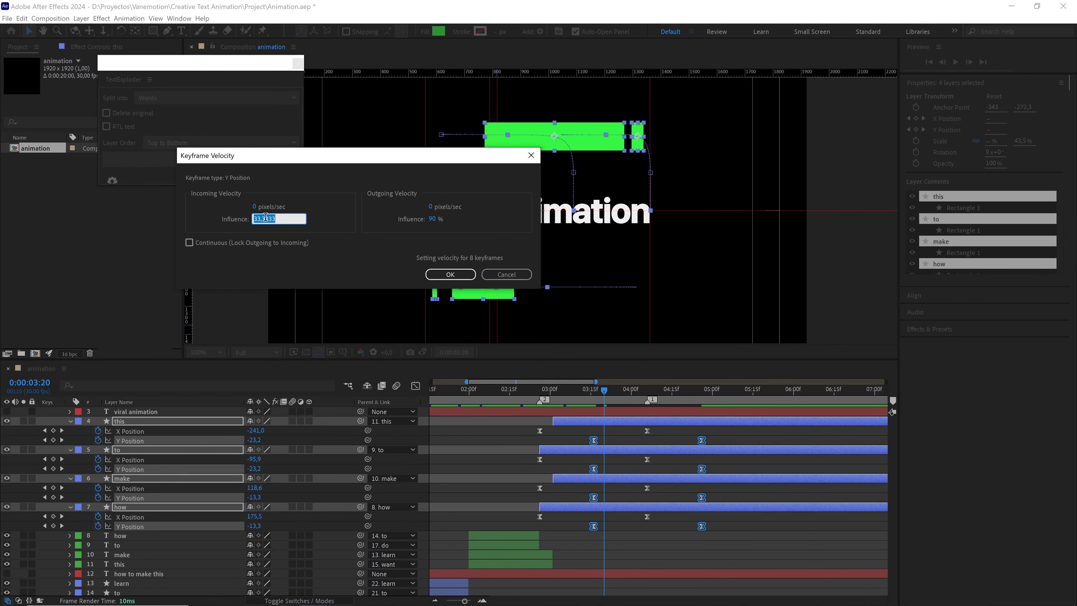
pyautogui.write('90')
pyautogui.click(450, 273)
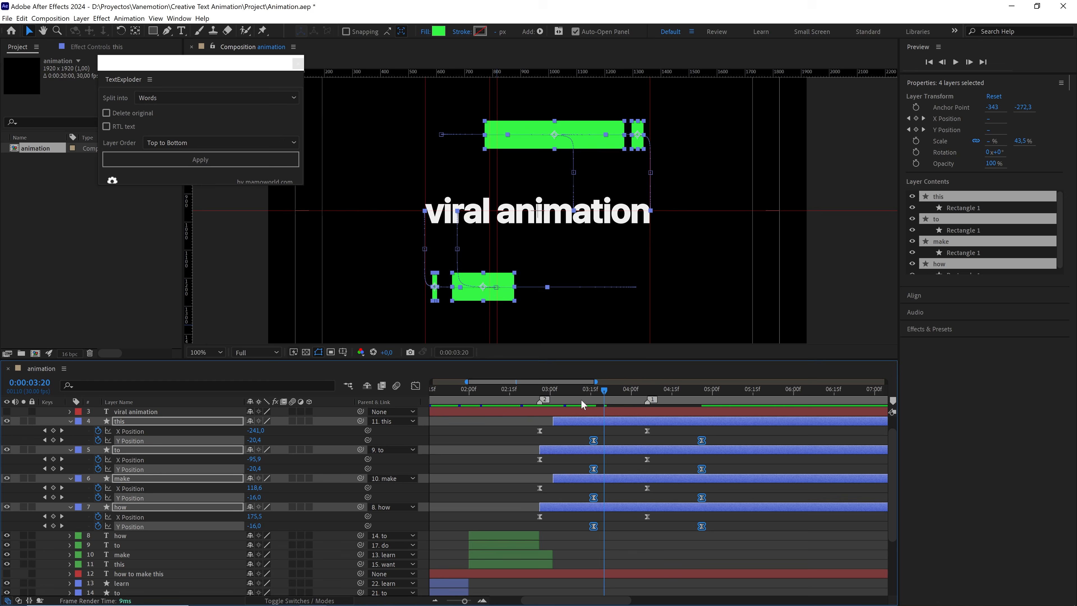
# Step: Play back the eased box movement from 0:00:02:13 and return to 0:00:04:26
pyautogui.moveTo(581, 399); pyautogui.dragTo(506, 395)
pyautogui.press('space')
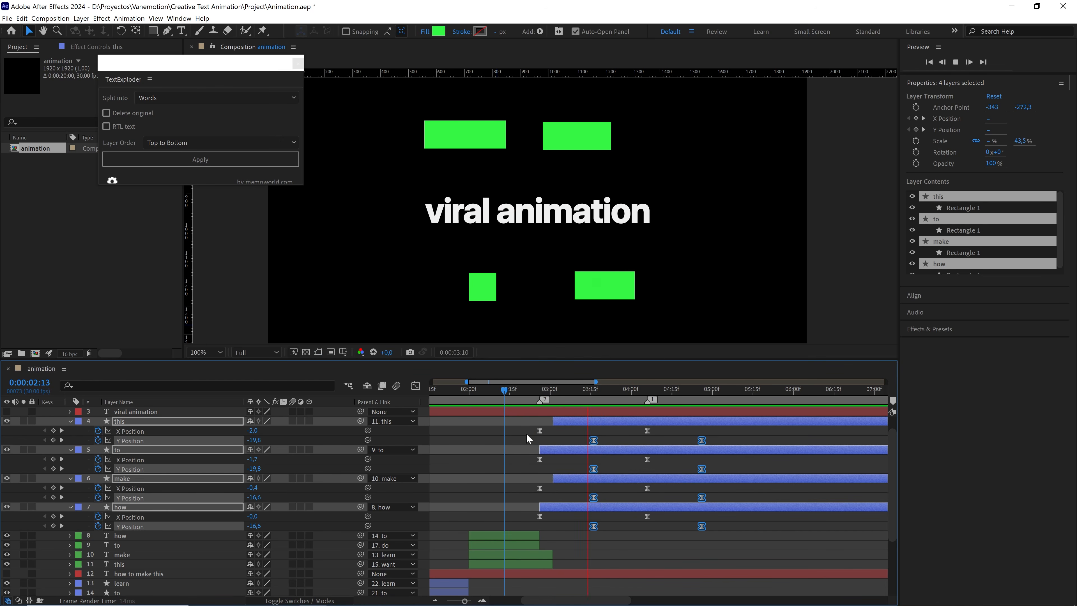
pyautogui.moveTo(568, 391); pyautogui.dragTo(702, 393)
# Step: Trim the start of the "viral" and "animation" text layers to composition marker 1
pyautogui.scroll(1, 663, 445)
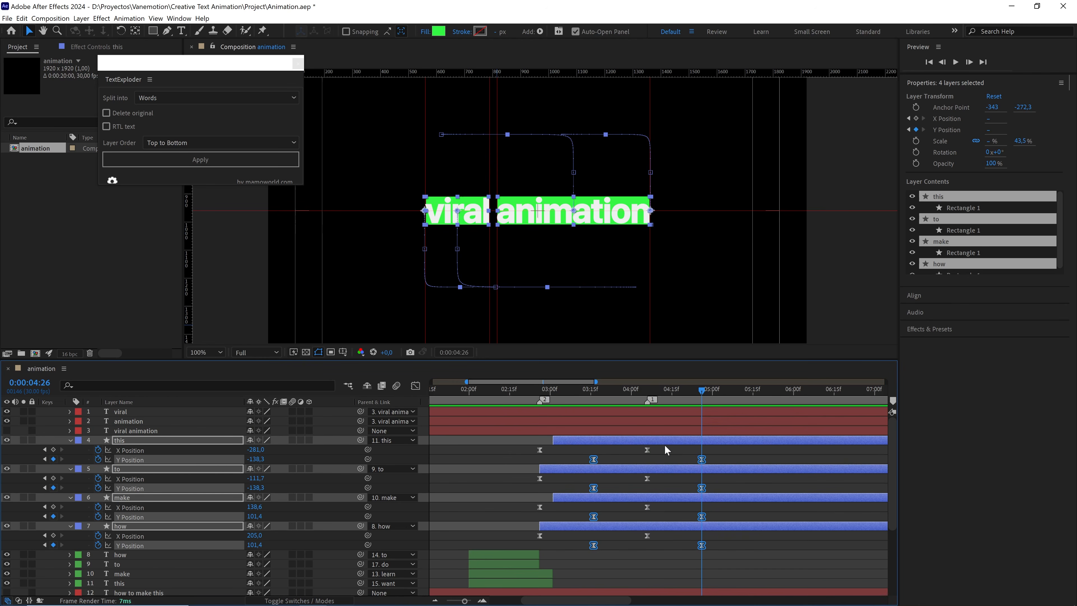
pyautogui.scroll(-2, 659, 441)
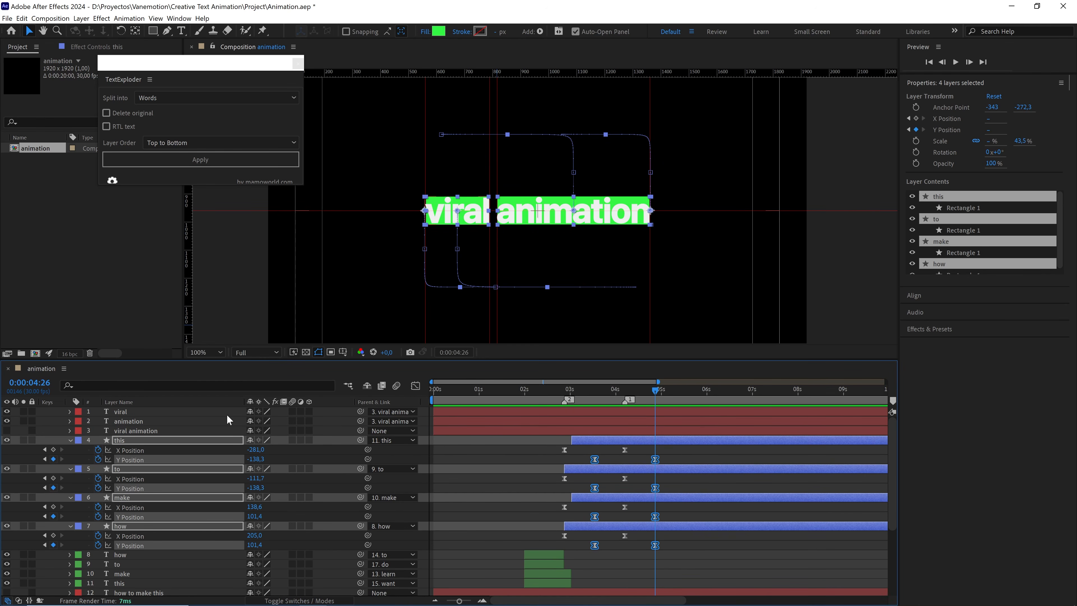
pyautogui.click(446, 419)
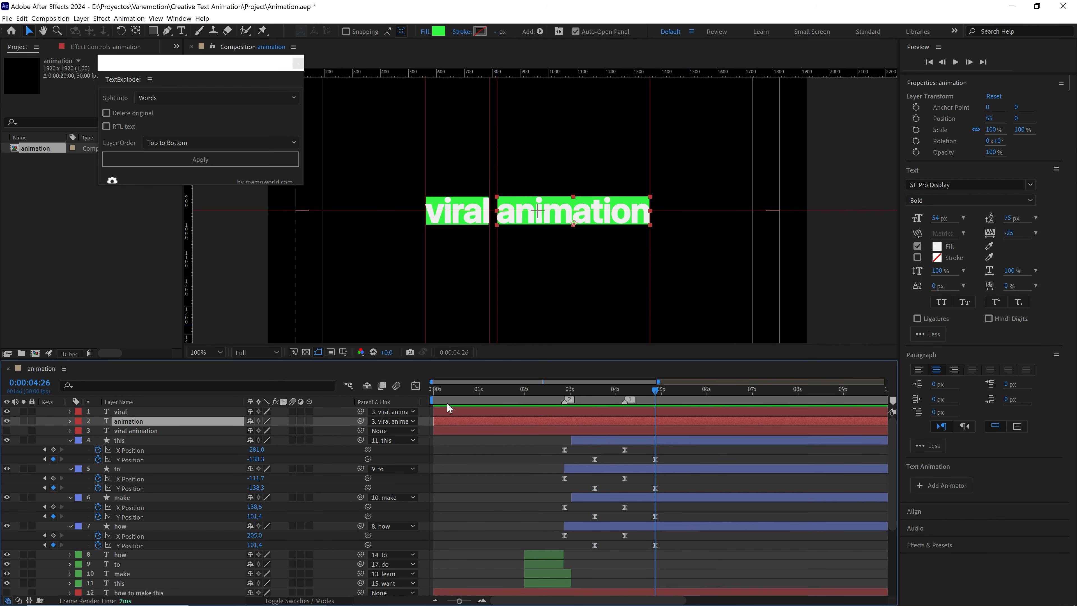
pyautogui.keyDown('shift'); pyautogui.click(444, 411); pyautogui.keyUp('shift')
pyautogui.moveTo(445, 412); pyautogui.dragTo(481, 413)
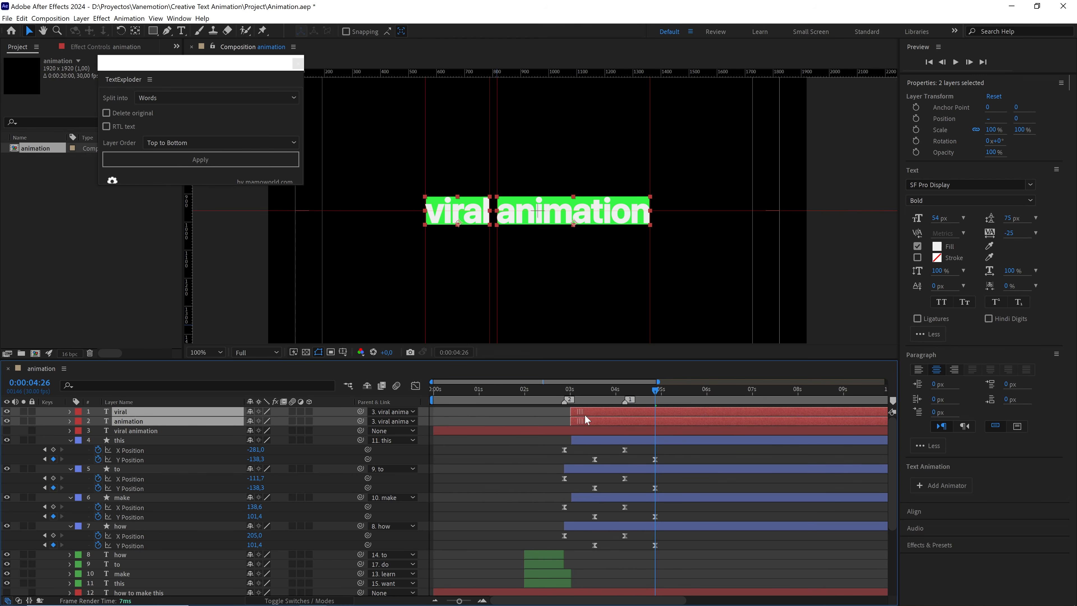
pyautogui.moveTo(642, 389)
pyautogui.mouseDown()
pyautogui.moveTo(603, 389)
pyautogui.moveTo(653, 392)
pyautogui.mouseUp()
pyautogui.click(646, 452)
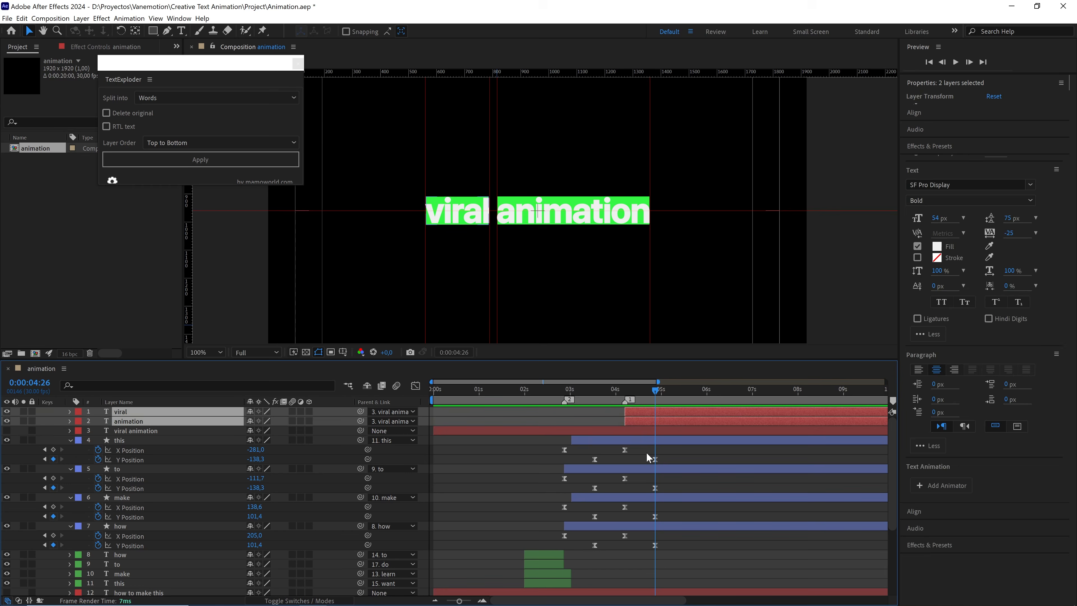
# Step: Collapse the keyframed properties of the "this", "to", "make" and "how" box layers
pyautogui.click(71, 440)
pyautogui.click(71, 449)
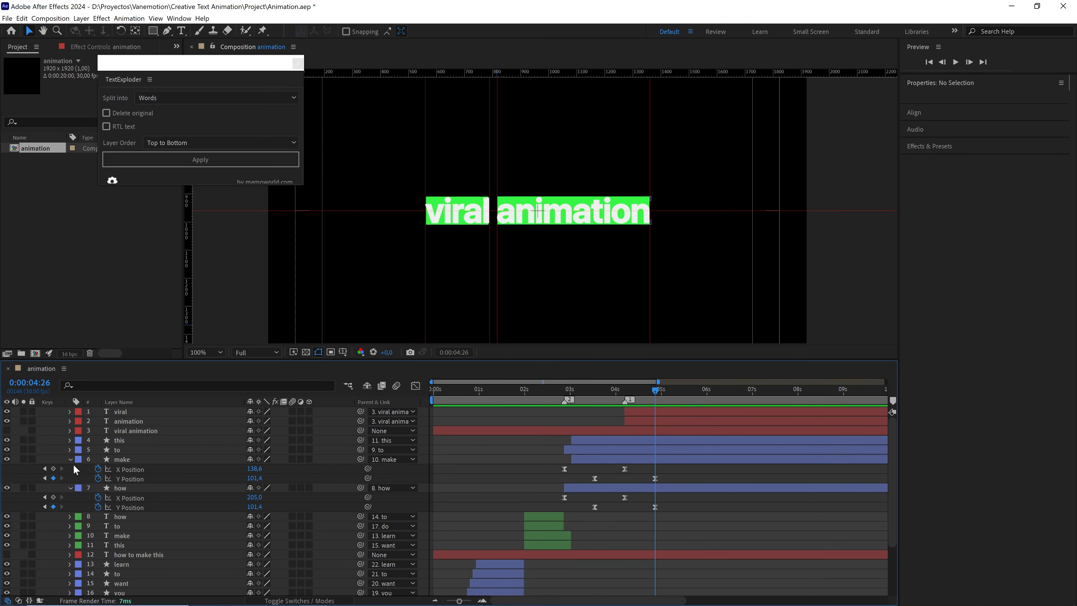
pyautogui.click(70, 460)
pyautogui.click(70, 468)
# Step: Identify the box behind "viral" by toggling its visibility, and parent the "viral" text layer to the "this" box
pyautogui.click(7, 440)
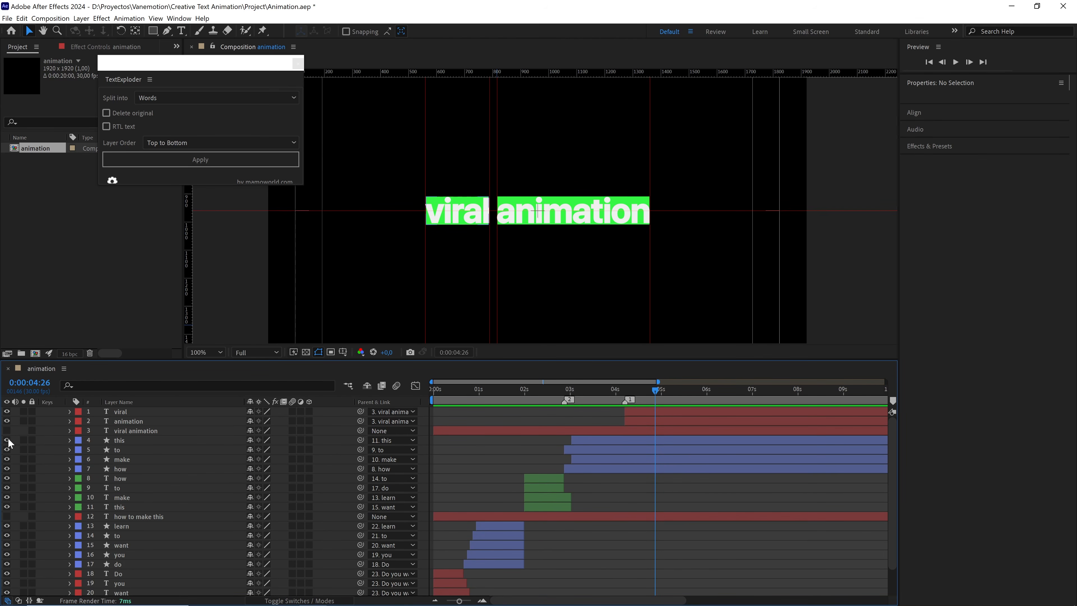
pyautogui.click(6, 440)
pyautogui.click(7, 440)
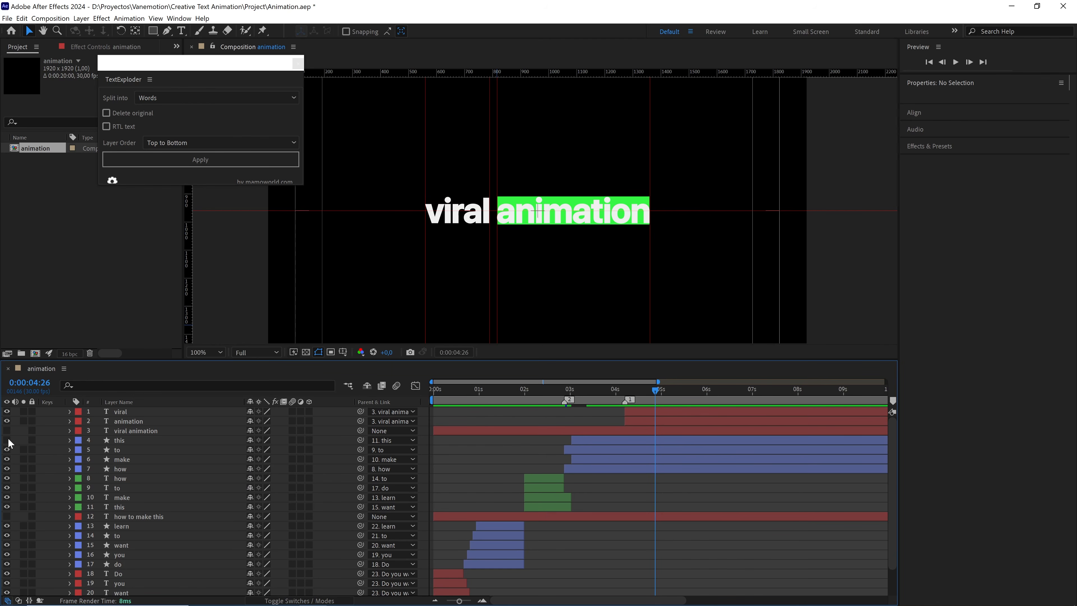
pyautogui.click(6, 440)
pyautogui.click(120, 440)
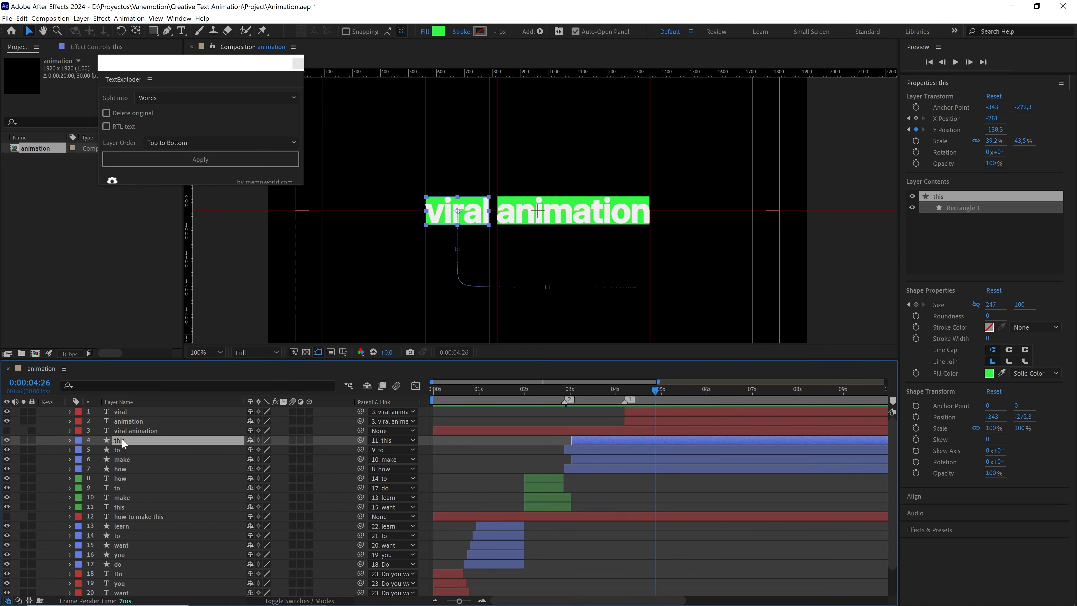
pyautogui.moveTo(360, 411); pyautogui.dragTo(158, 444)
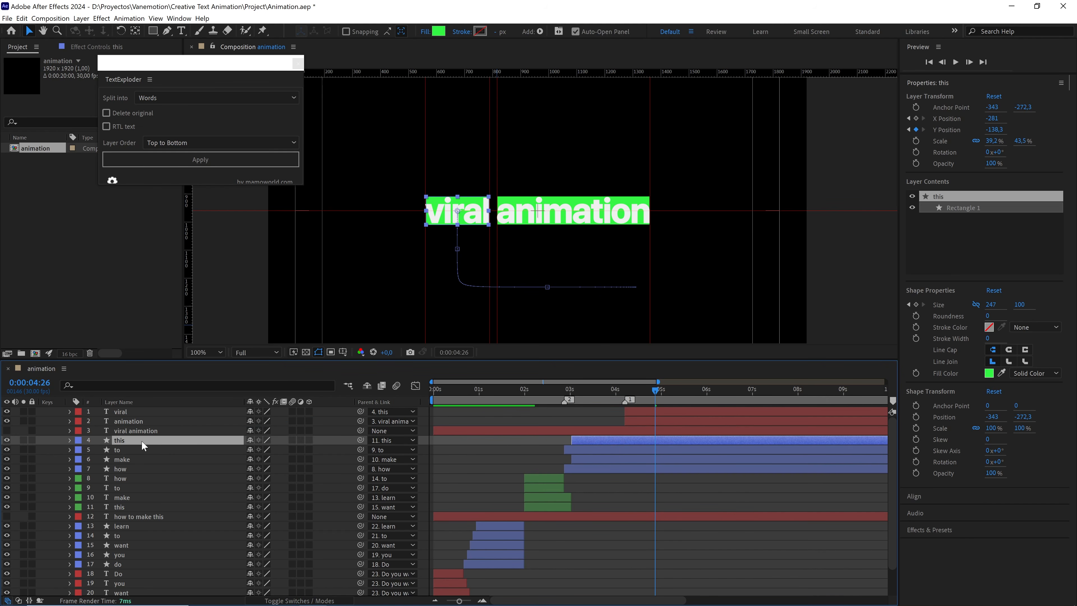
# Step: Identify the box behind "animation" by toggling layer visibility, and parent the "animation" text layer to the "how" box
pyautogui.click(103, 450)
pyautogui.click(7, 450)
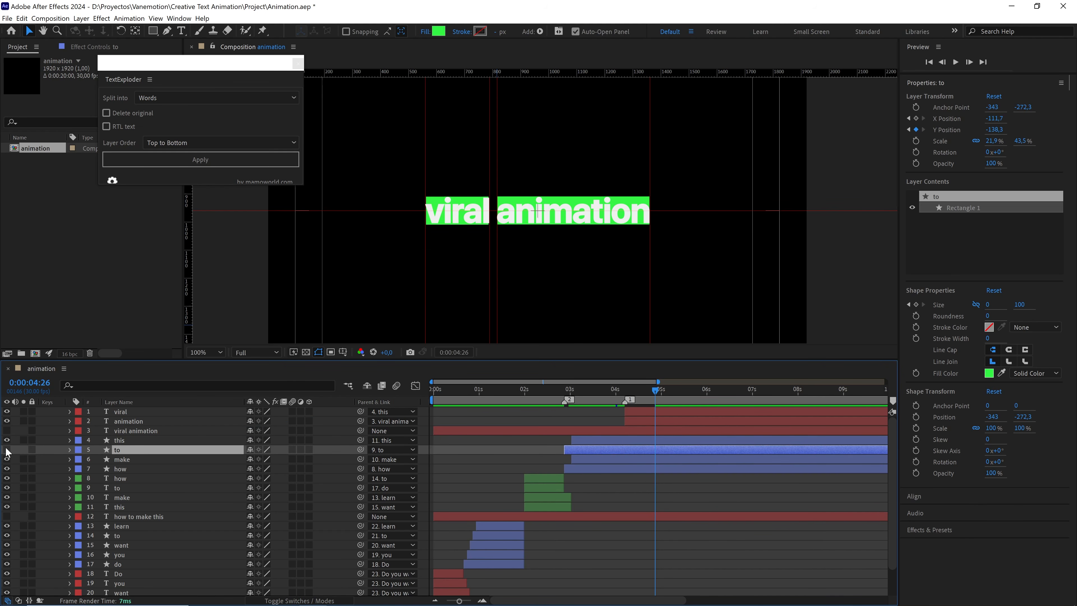
pyautogui.click(7, 449)
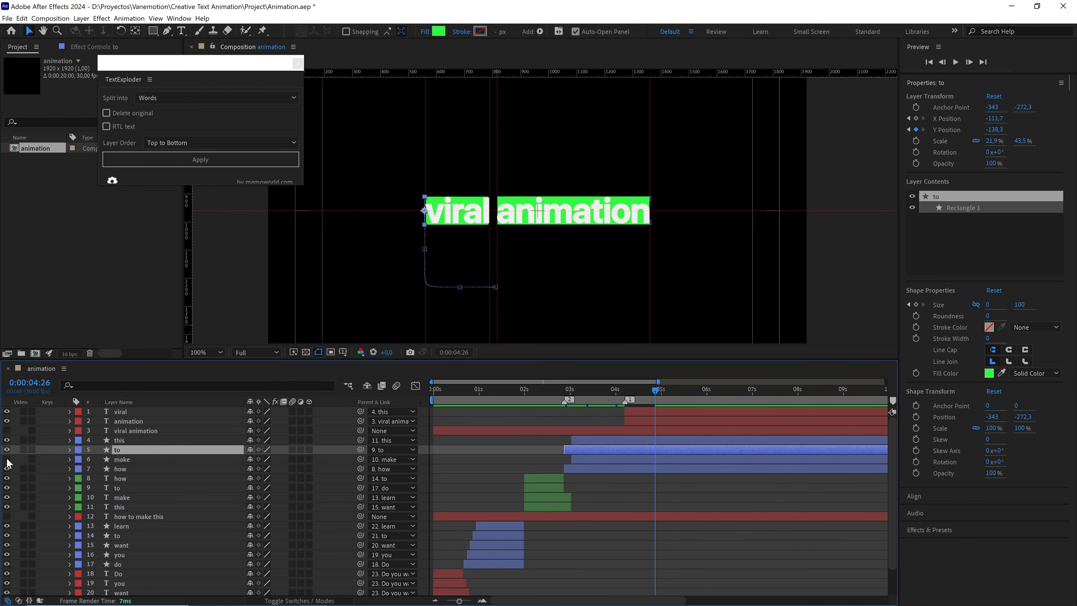
pyautogui.click(6, 469)
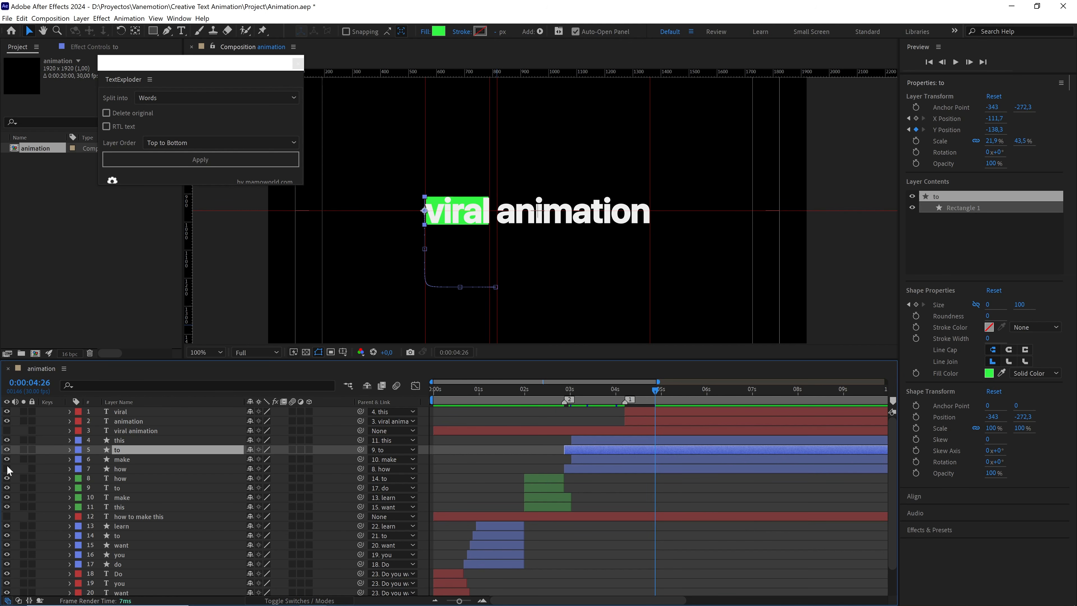
pyautogui.click(7, 468)
pyautogui.click(125, 469)
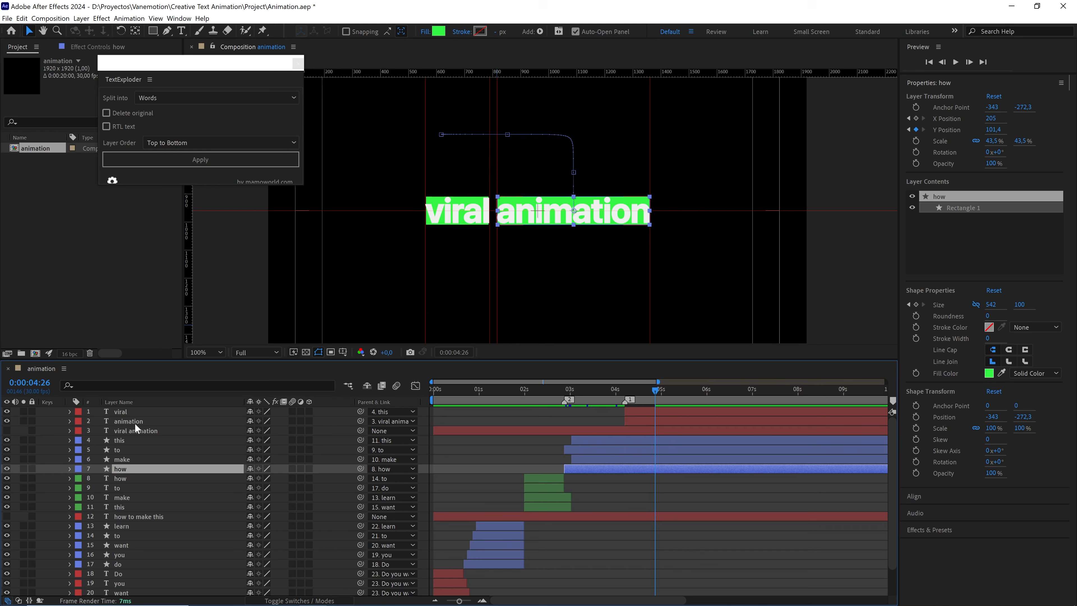
pyautogui.moveTo(360, 420); pyautogui.dragTo(201, 468)
# Step: Split the "this", "to", "make" and "how" box layers at 0:00:04:06 and delete the parts following the split
pyautogui.moveTo(623, 389)
pyautogui.mouseDown()
pyautogui.moveTo(647, 389)
pyautogui.moveTo(581, 390)
pyautogui.moveTo(635, 394)
pyautogui.moveTo(626, 391)
pyautogui.mouseUp()
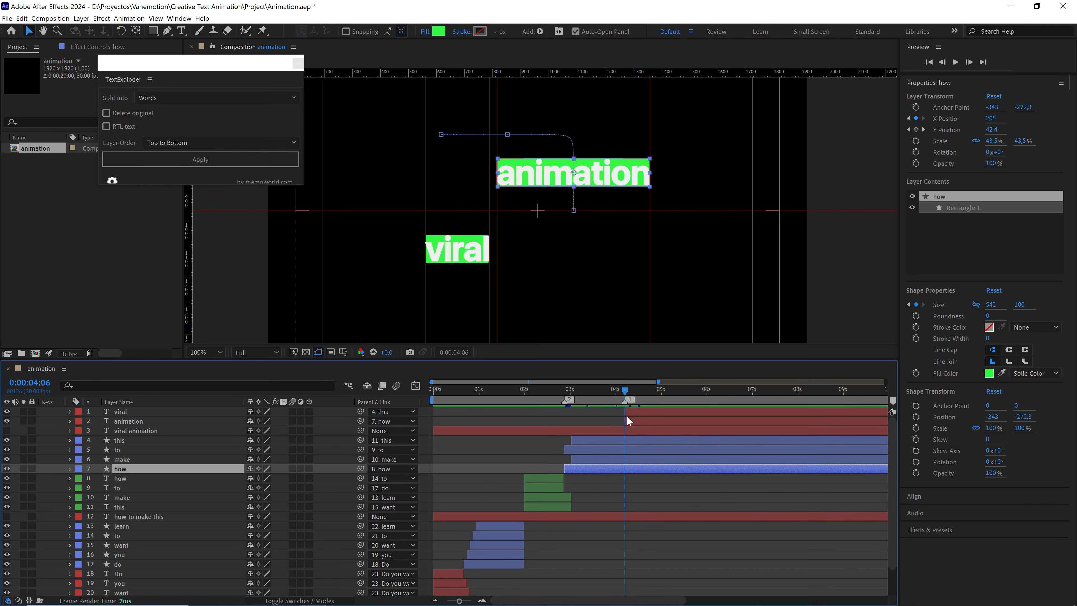
pyautogui.click(630, 439)
pyautogui.keyDown('shift'); pyautogui.click(631, 449); pyautogui.keyUp('shift')
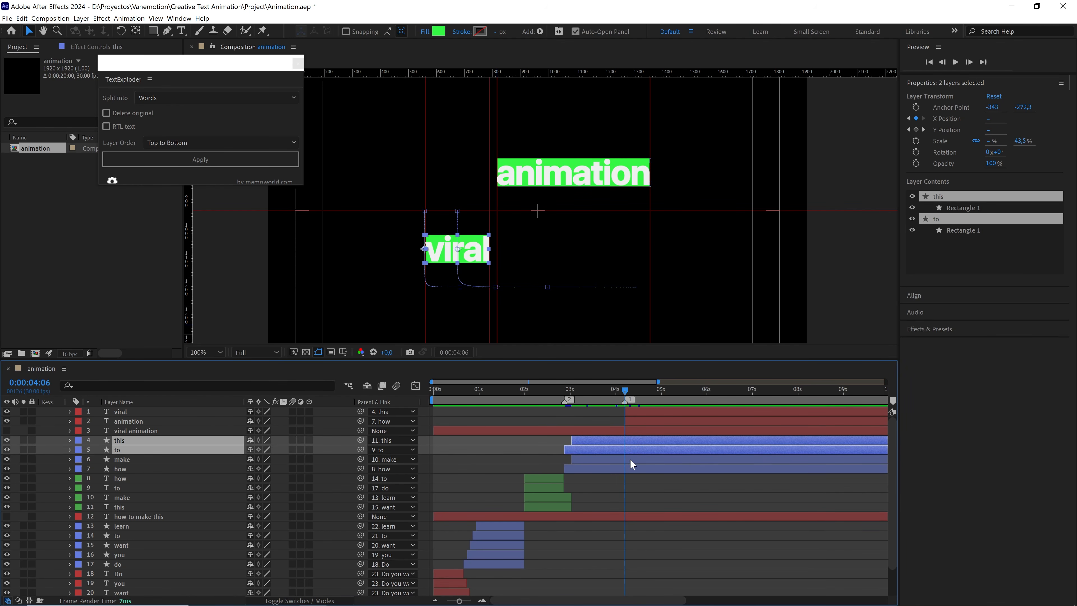
pyautogui.keyDown('shift'); pyautogui.click(630, 459); pyautogui.keyUp('shift')
pyautogui.keyDown('shift'); pyautogui.click(630, 466); pyautogui.keyUp('shift')
pyautogui.hotkey('alt', ']')
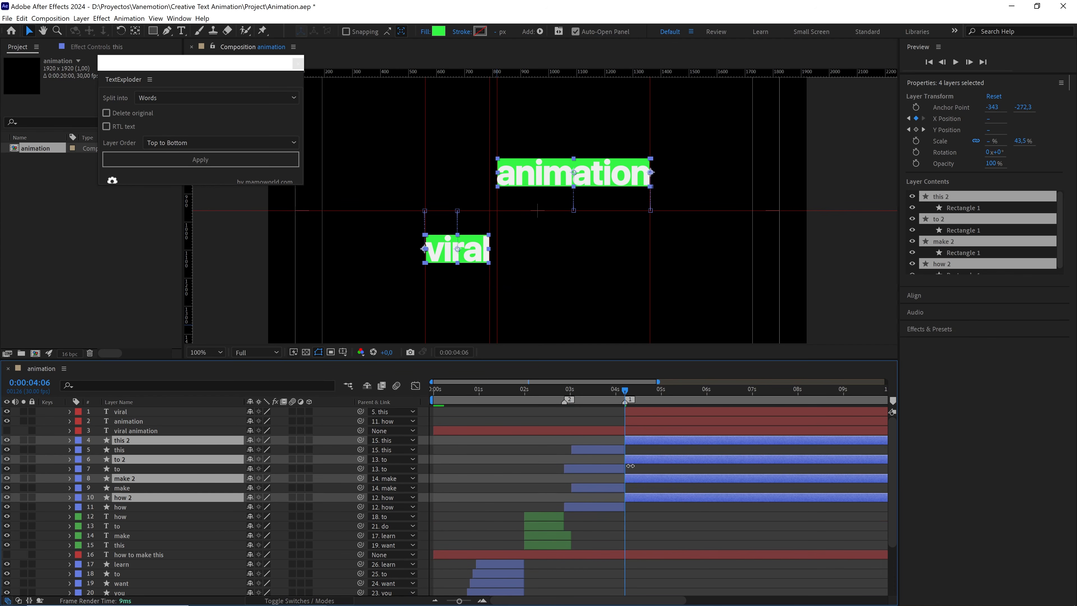
pyautogui.press('F2')
# Step: Play back the handover from green boxes to "viral animation" text from 0:00:03:10, and stop at 0:00:04:17
pyautogui.moveTo(616, 395); pyautogui.dragTo(586, 393)
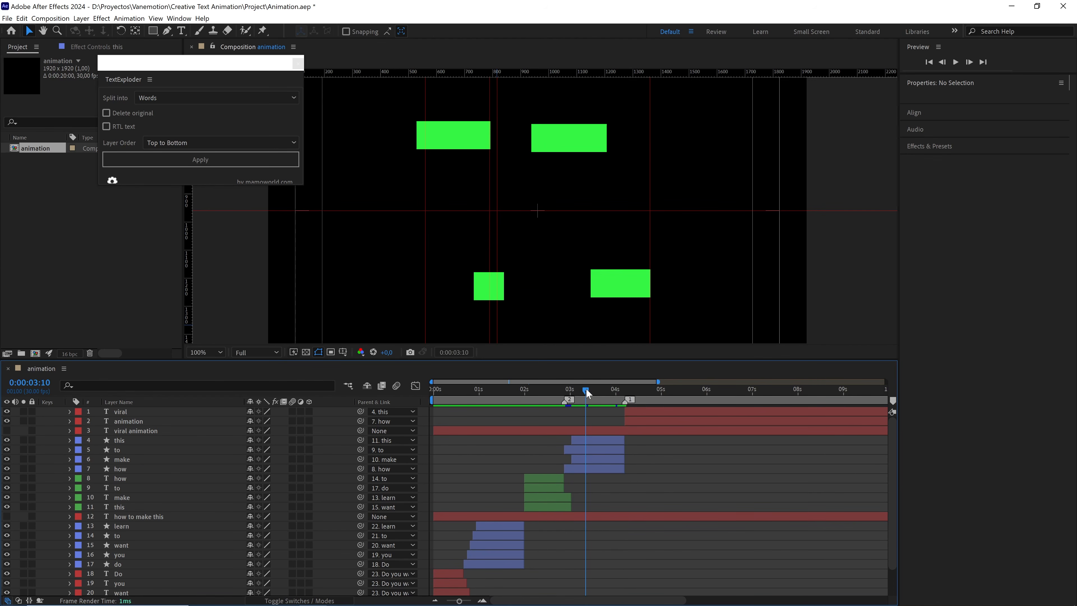
pyautogui.press('space')
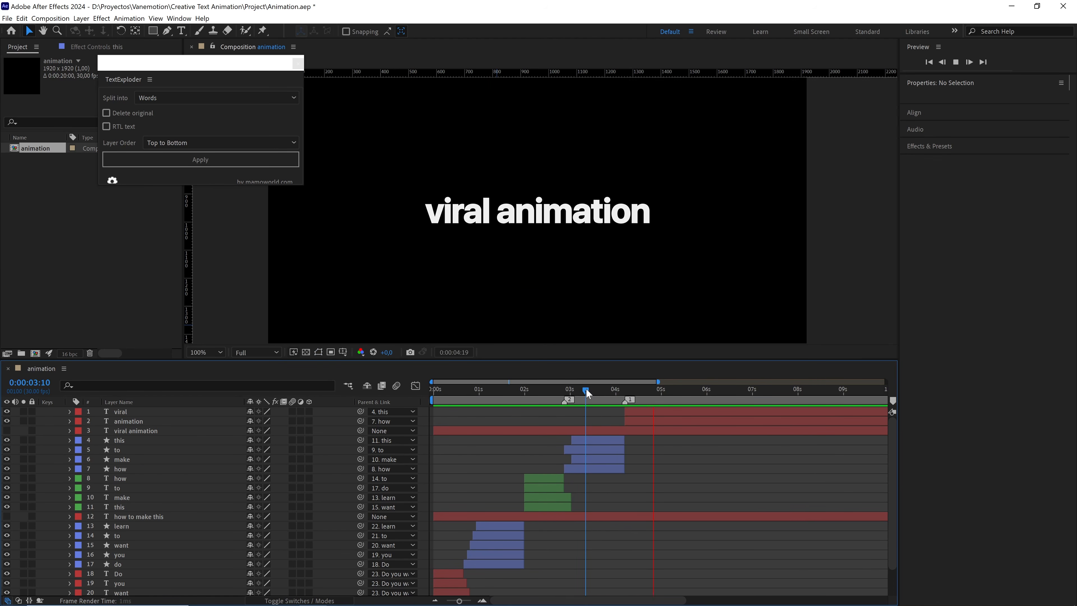
pyautogui.press('space')
pyautogui.press('space')
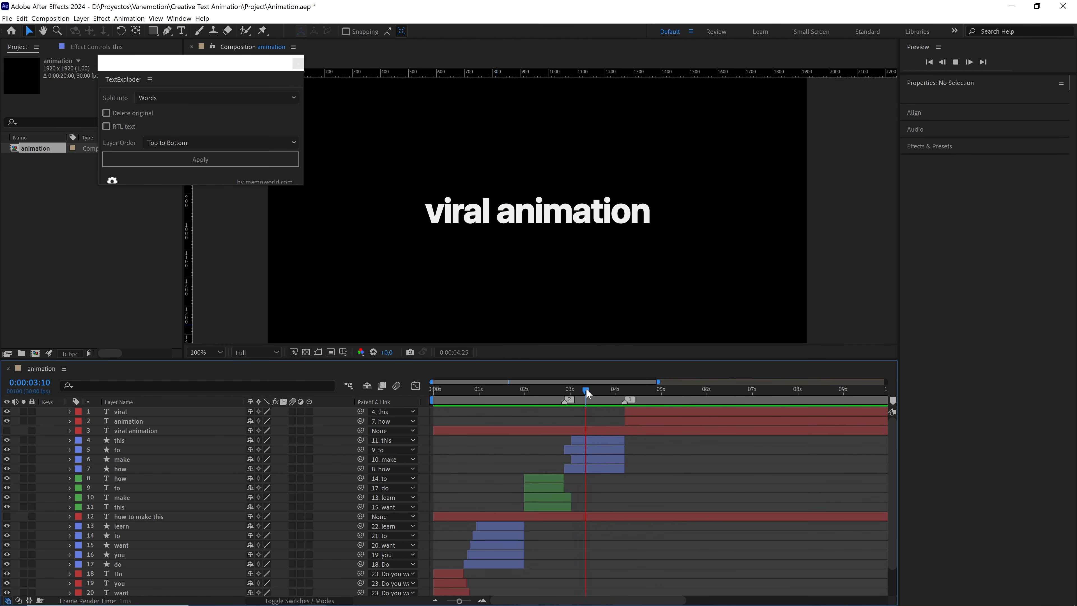
pyautogui.press('space')
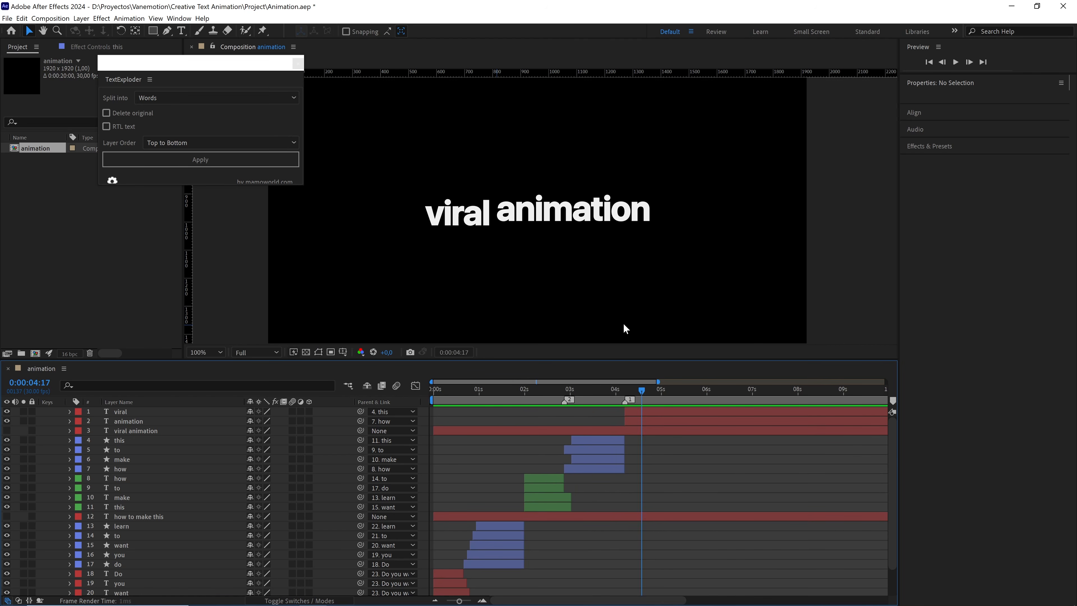
# Step: Extend the four box layers' ends by one frame and start the "viral" and "animation" text layers one frame later
pyautogui.scroll(1, 639, 283)
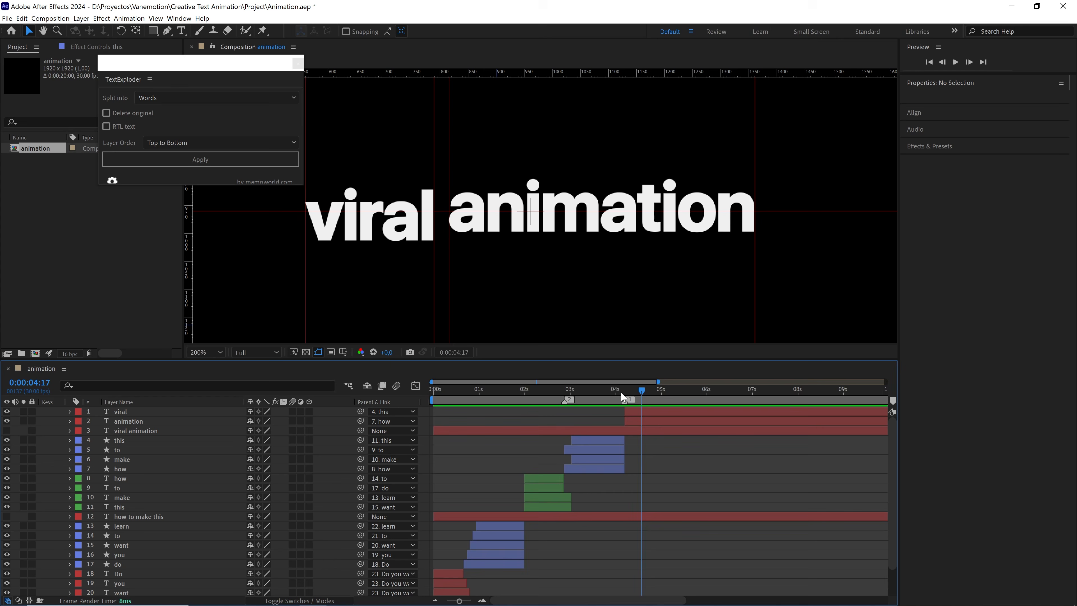
pyautogui.scroll(4, 621, 395)
pyautogui.scroll(-1, 621, 395)
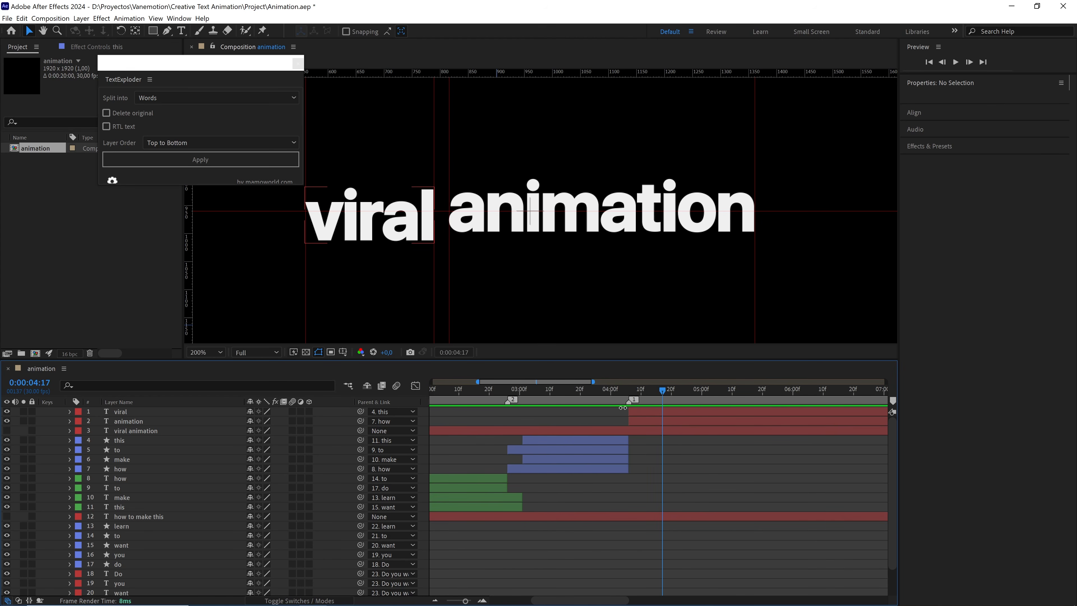
pyautogui.scroll(1, 623, 403)
pyautogui.moveTo(645, 391)
pyautogui.mouseDown()
pyautogui.moveTo(593, 390)
pyautogui.moveTo(628, 390)
pyautogui.mouseUp()
pyautogui.scroll(-1, 644, 288)
pyautogui.scroll(1, 626, 460)
pyautogui.click(618, 441)
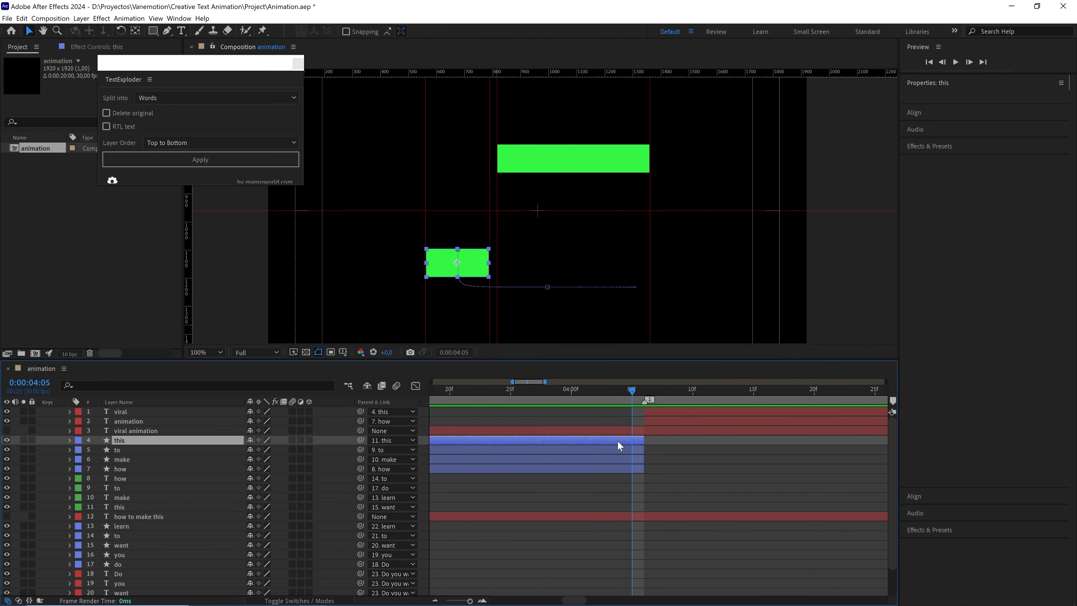
pyautogui.keyDown('shift'); pyautogui.click(613, 466); pyautogui.keyUp('shift')
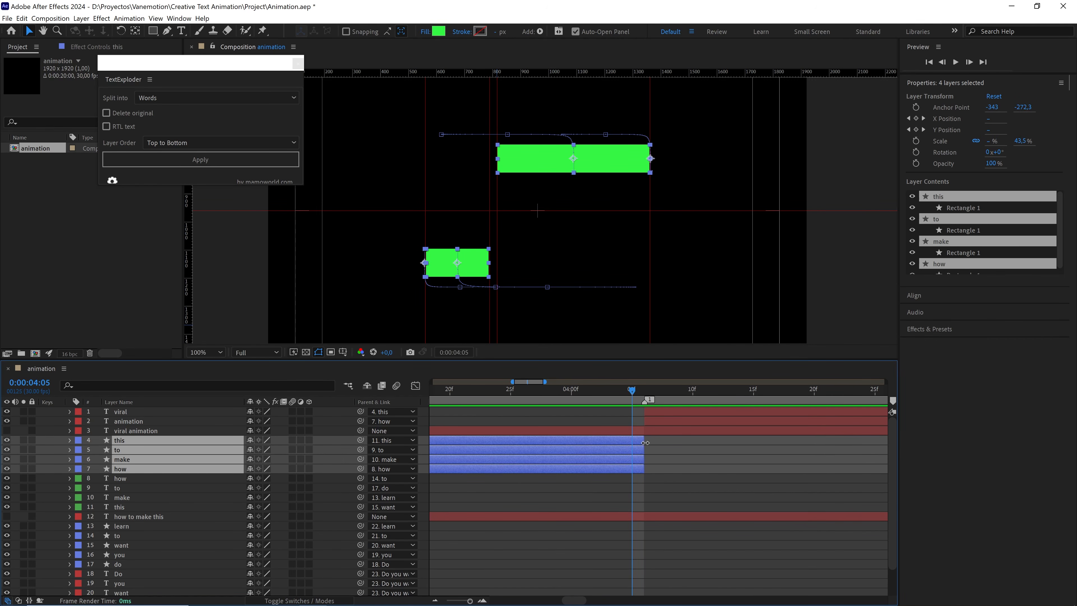
pyautogui.moveTo(650, 442); pyautogui.dragTo(653, 442)
pyautogui.click(650, 420)
pyautogui.keyDown('shift'); pyautogui.click(653, 412); pyautogui.keyUp('shift')
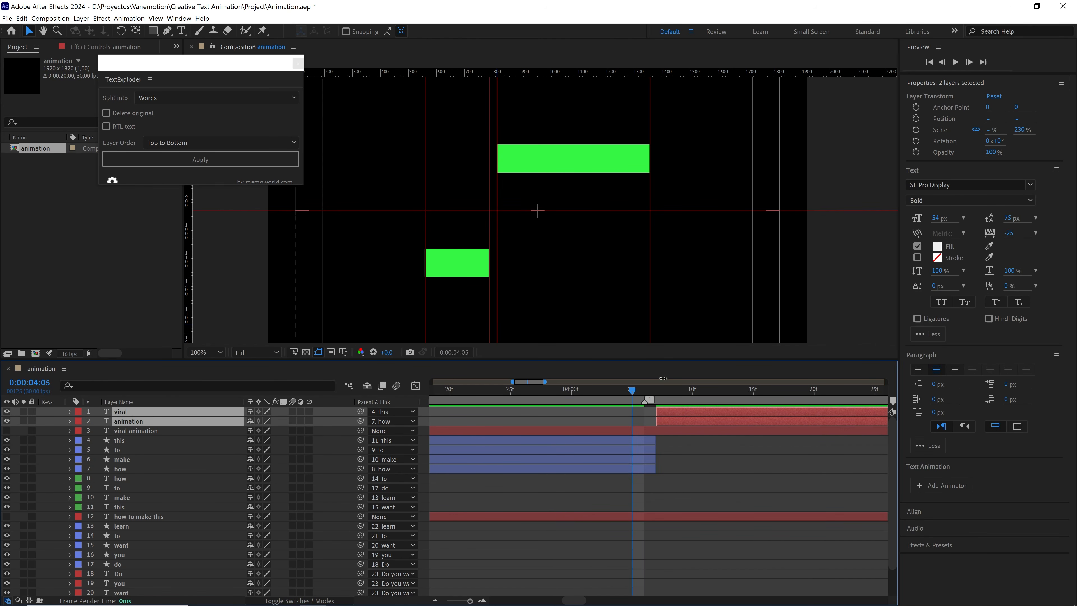
# Step: Fit the whole composition in the viewer
pyautogui.scroll(-4, 667, 297)
pyautogui.scroll(3, 679, 301)
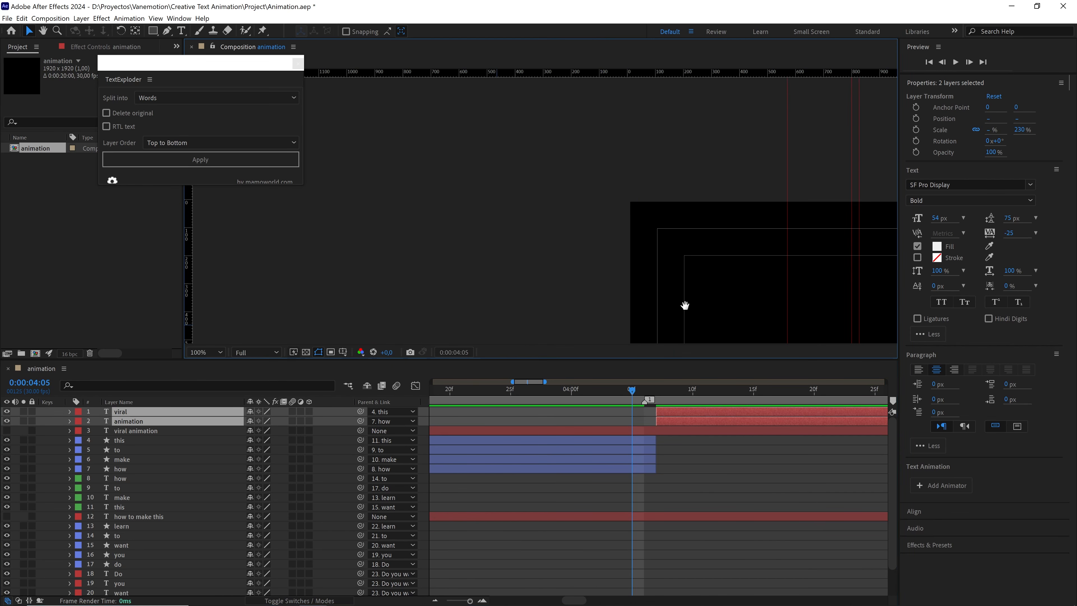
pyautogui.click(212, 352)
pyautogui.click(221, 360)
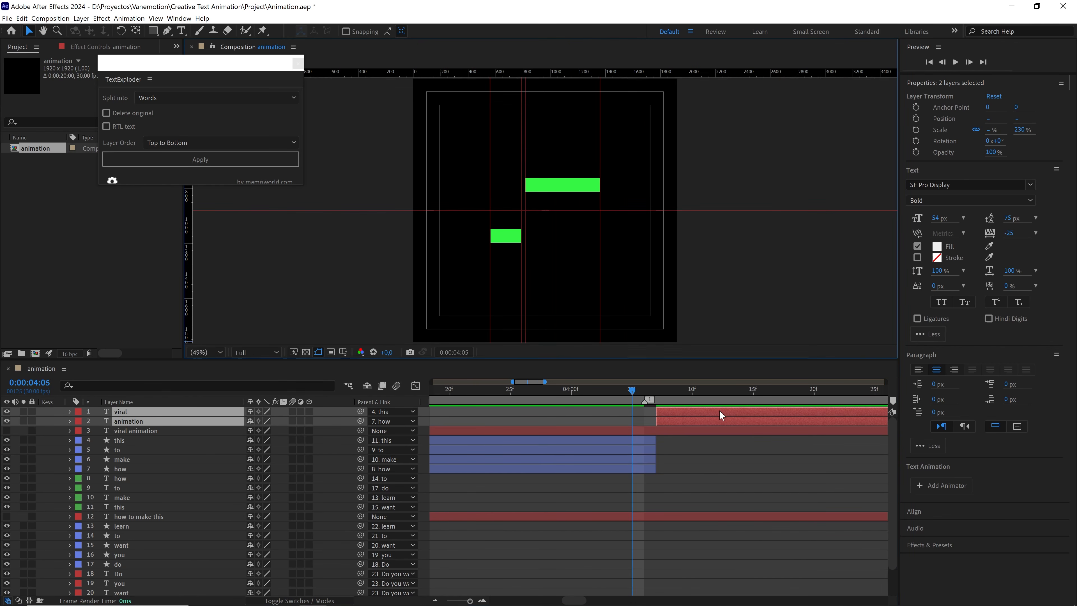
# Step: Preview the transition into "viral animation" from 0:00:03:26
pyautogui.moveTo(604, 394); pyautogui.dragTo(522, 399)
pyautogui.click(607, 482)
pyautogui.press('space')
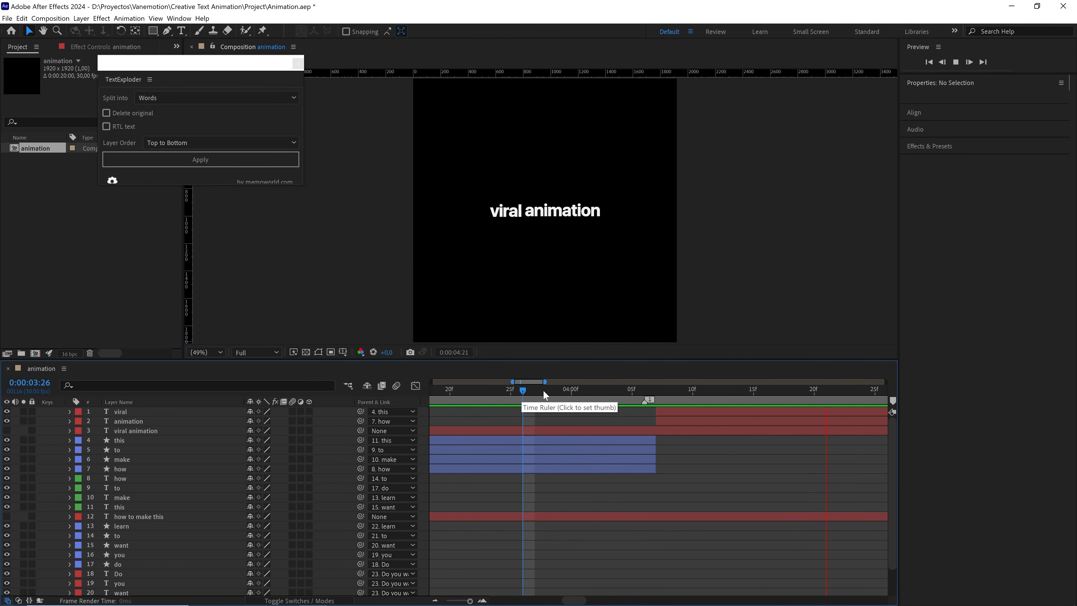
# Step: Make the "viral" and "animation" text layers start one frame earlier, at 0:00:04:06
pyautogui.click(532, 388)
pyautogui.moveTo(598, 393); pyautogui.dragTo(650, 417)
pyautogui.click(662, 421)
pyautogui.keyDown('shift'); pyautogui.click(660, 411); pyautogui.keyUp('shift')
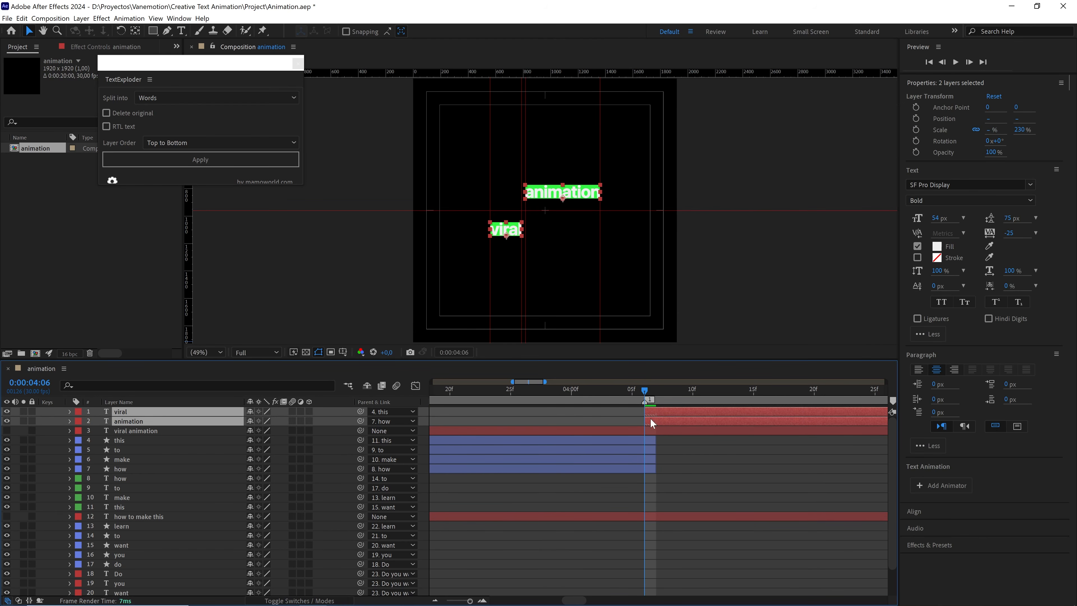
# Step: Trim the ends of the blue "this", "to", "make" and "how" shape layers to 0:00:04:06
pyautogui.click(648, 439)
pyautogui.keyDown('shift'); pyautogui.click(645, 466); pyautogui.keyUp('shift')
pyautogui.hotkey('alt', ']')
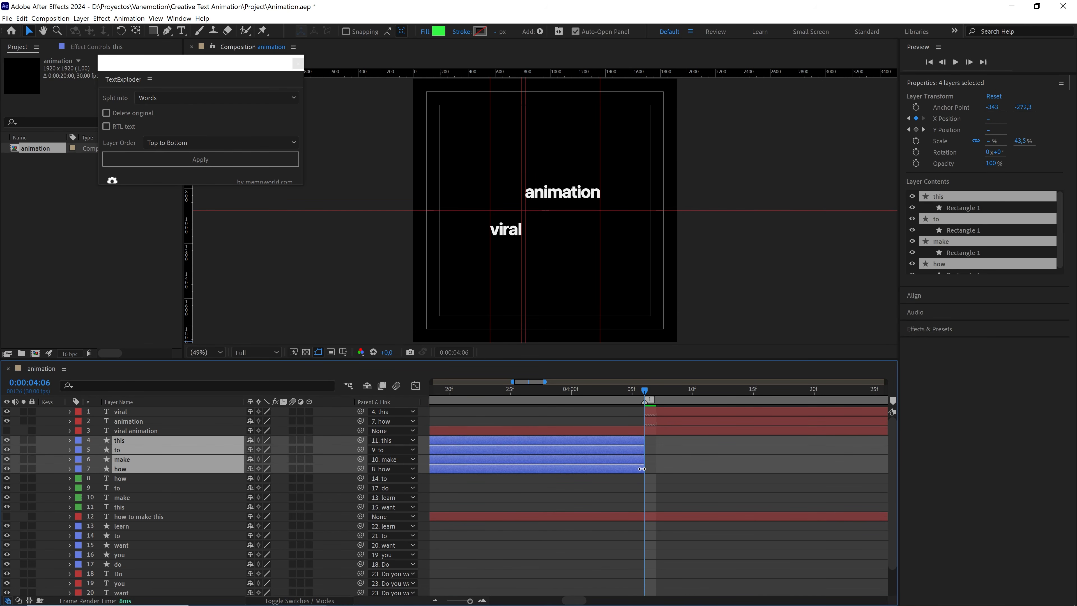
# Step: Preview the trimmed transition from the green rectangles to the "viral animation" text
pyautogui.moveTo(559, 396)
pyautogui.mouseDown()
pyautogui.moveTo(644, 397)
pyautogui.moveTo(546, 395)
pyautogui.mouseUp()
pyautogui.press('space')
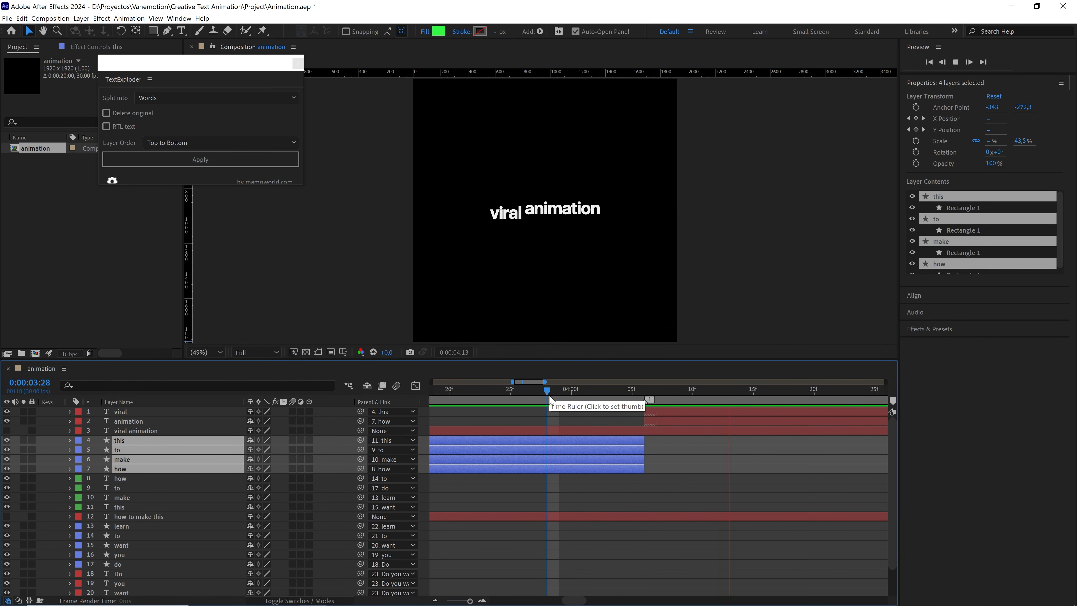
pyautogui.press('space')
pyautogui.moveTo(470, 600); pyautogui.dragTo(451, 601)
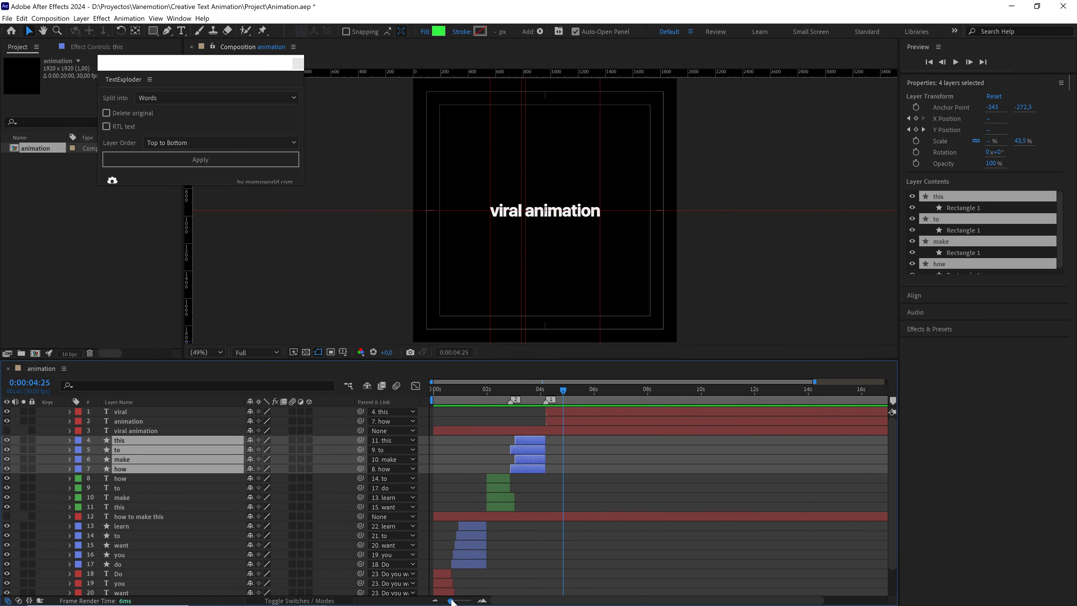
pyautogui.press('space')
pyautogui.click(565, 456)
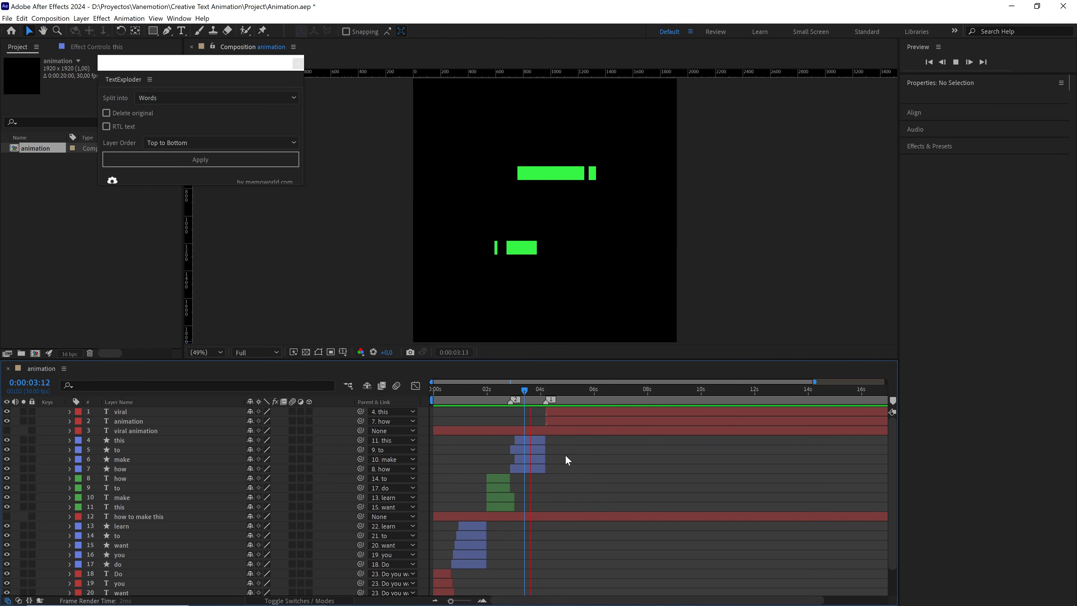
# Step: Add Position keyframes to the "viral" and "animation" text layers at 0:00:04:06
pyautogui.moveTo(571, 392); pyautogui.dragTo(546, 394)
pyautogui.click(560, 418)
pyautogui.keyDown('ctrl'); pyautogui.click(558, 412); pyautogui.keyUp('ctrl')
pyautogui.press('p')
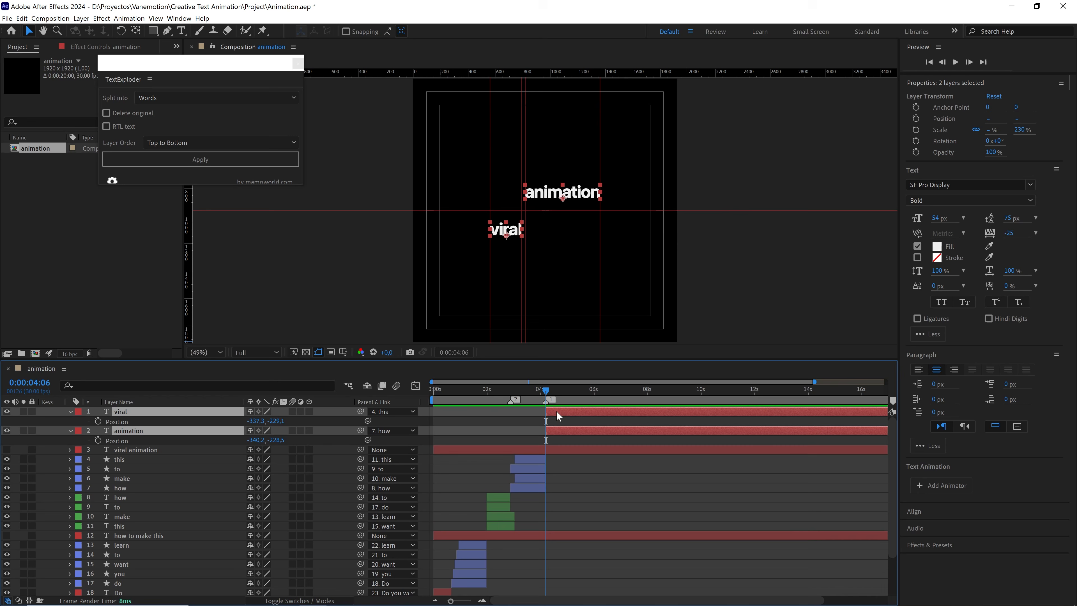
pyautogui.click(98, 421)
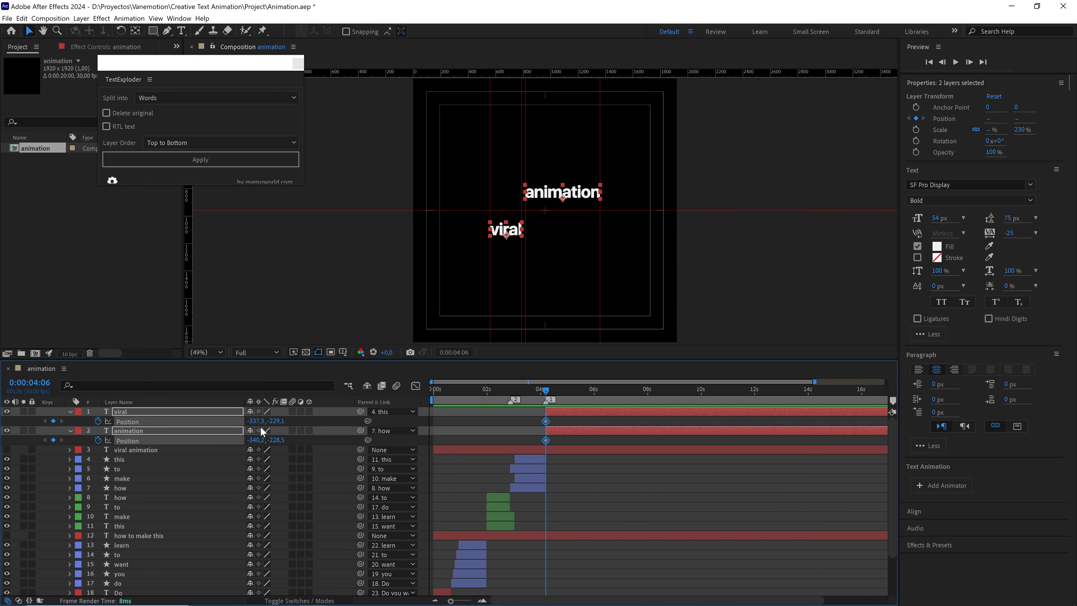
# Step: Advance 40 frames to 0:00:05:16 and show the proportional grid in the composition
pyautogui.scroll(2, 502, 462)
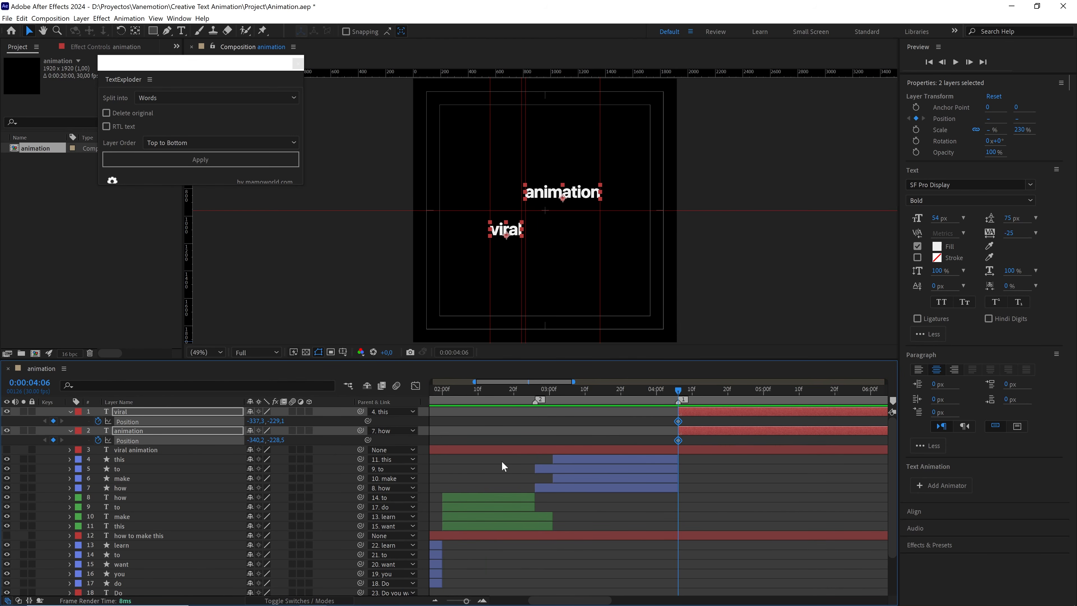
pyautogui.scroll(-1, 502, 462)
pyautogui.hotkey('shift', 'pagedown')
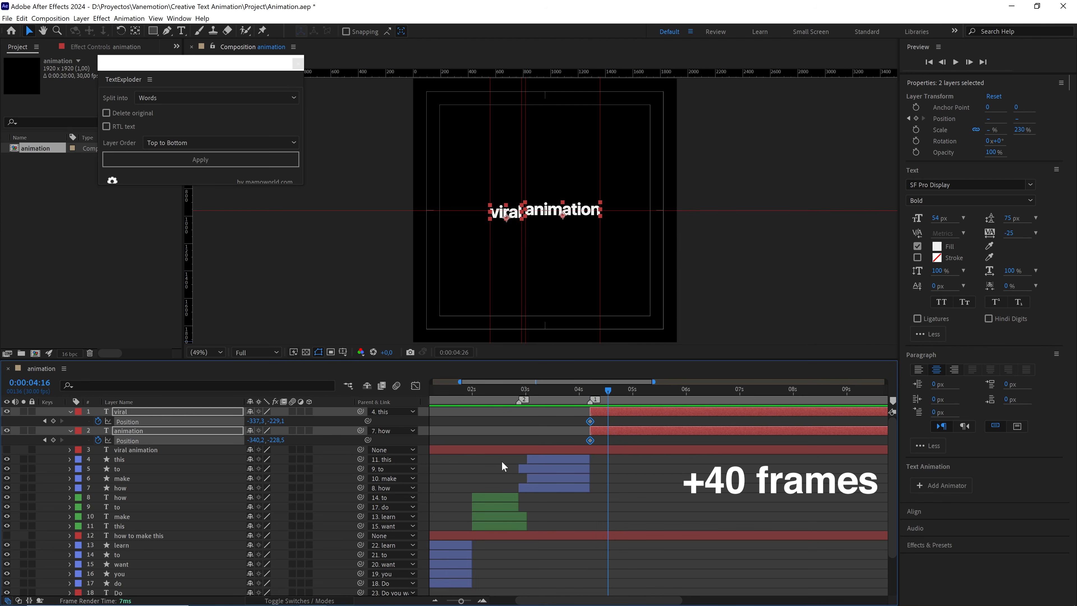
pyautogui.hotkey('shift', 'pagedown')
pyautogui.hotkey('shift', 'pagedown')
pyautogui.hotkey('shift', 'pagedown')
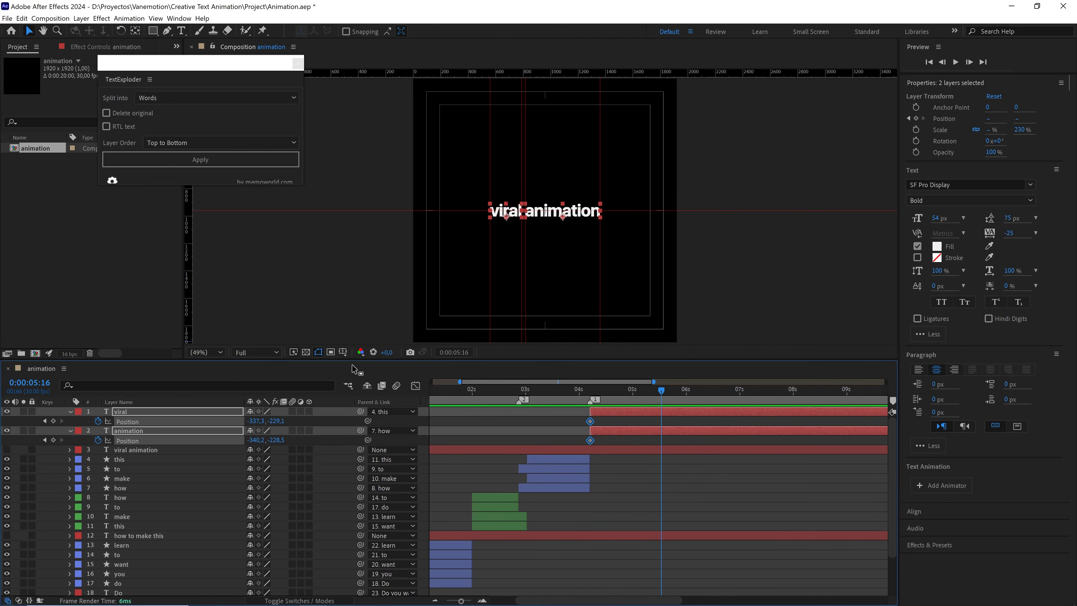
pyautogui.click(343, 351)
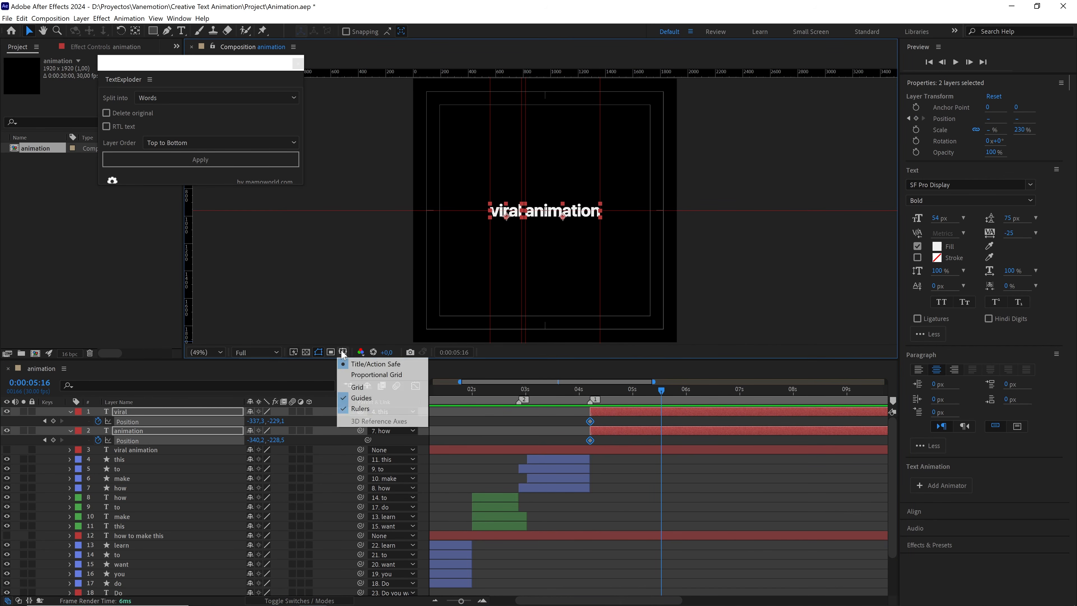
pyautogui.click(367, 376)
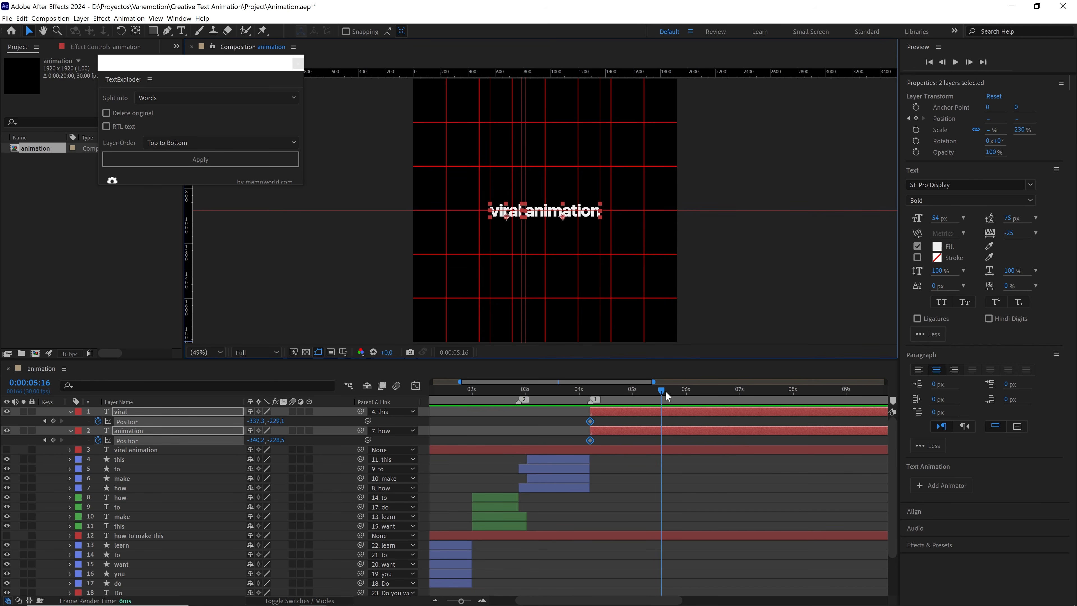
# Step: Place a composition marker at 0:00:05:16 and clear all the guides
pyautogui.click(893, 401)
pyautogui.moveTo(694, 391); pyautogui.dragTo(660, 392)
pyautogui.click(656, 418)
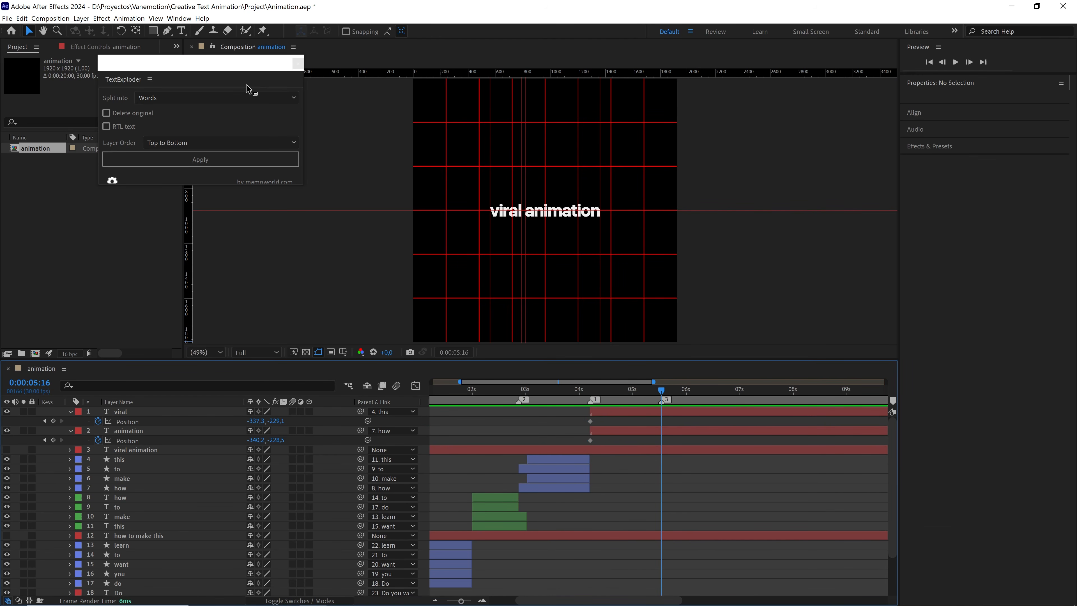
pyautogui.click(156, 19)
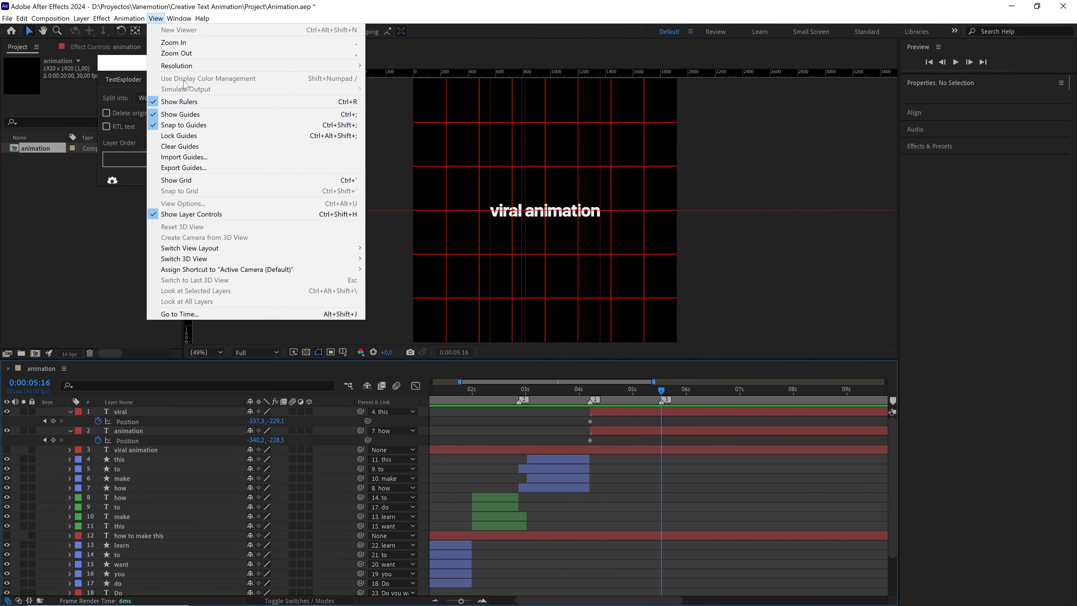
pyautogui.click(203, 148)
# Step: Move the word "animation" straight down onto the grid line below, to Y position 39.5, at 0:00:05:16
pyautogui.click(541, 204)
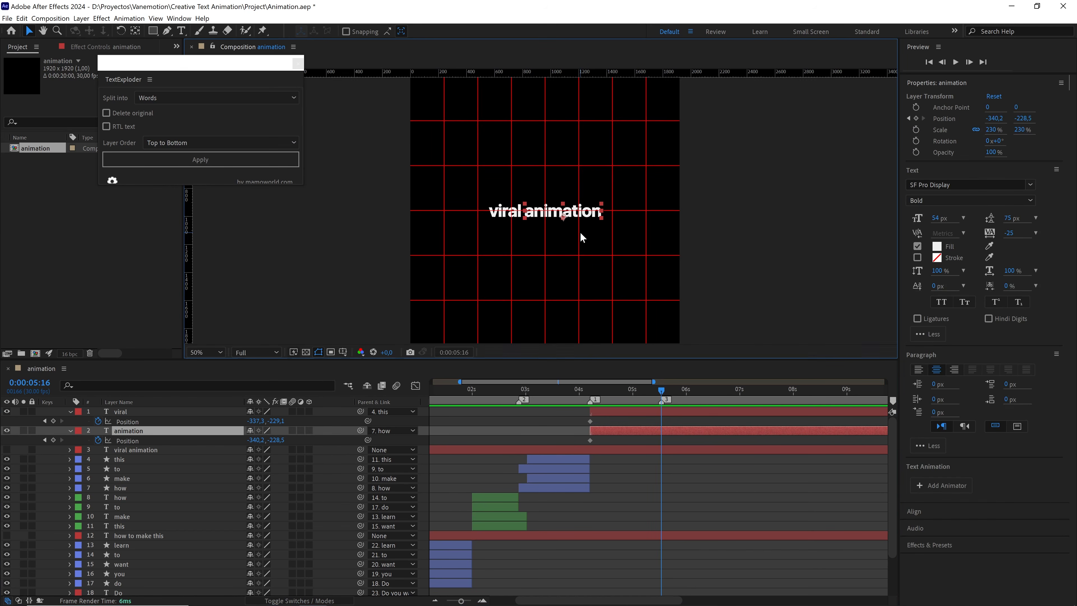
pyautogui.press('/')
pyautogui.moveTo(661, 389)
pyautogui.mouseDown()
pyautogui.moveTo(577, 391)
pyautogui.moveTo(654, 394)
pyautogui.mouseUp()
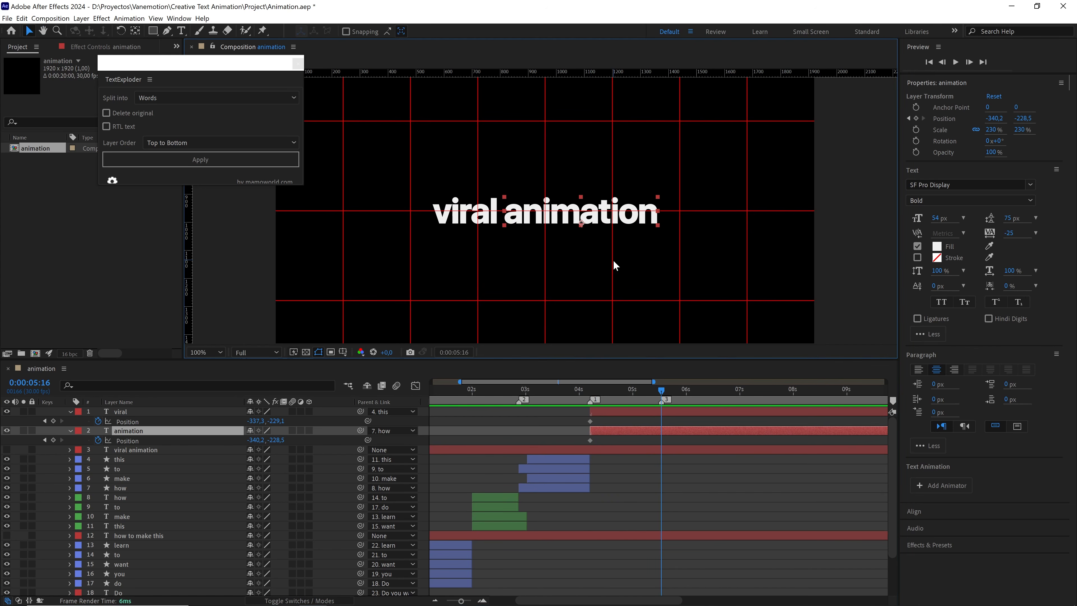
pyautogui.moveTo(615, 263); pyautogui.dragTo(611, 227)
pyautogui.moveTo(591, 186); pyautogui.dragTo(605, 262)
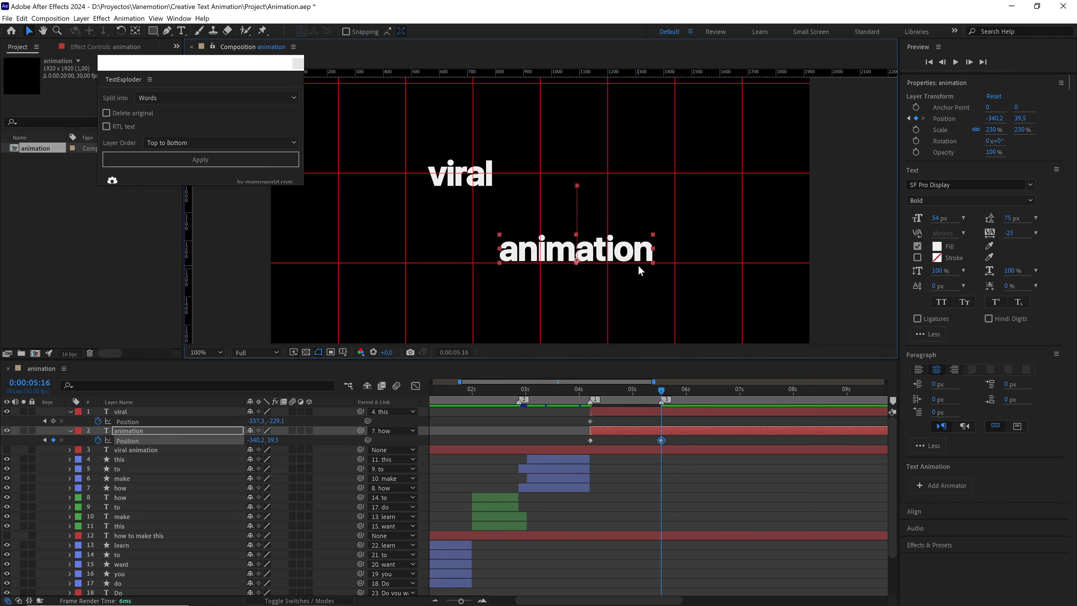
# Step: Move the word "viral" straight up to the grid line above, to Y position -509.1, at 0:00:05:16
pyautogui.moveTo(550, 185); pyautogui.dragTo(634, 258)
pyautogui.moveTo(563, 253); pyautogui.dragTo(564, 178)
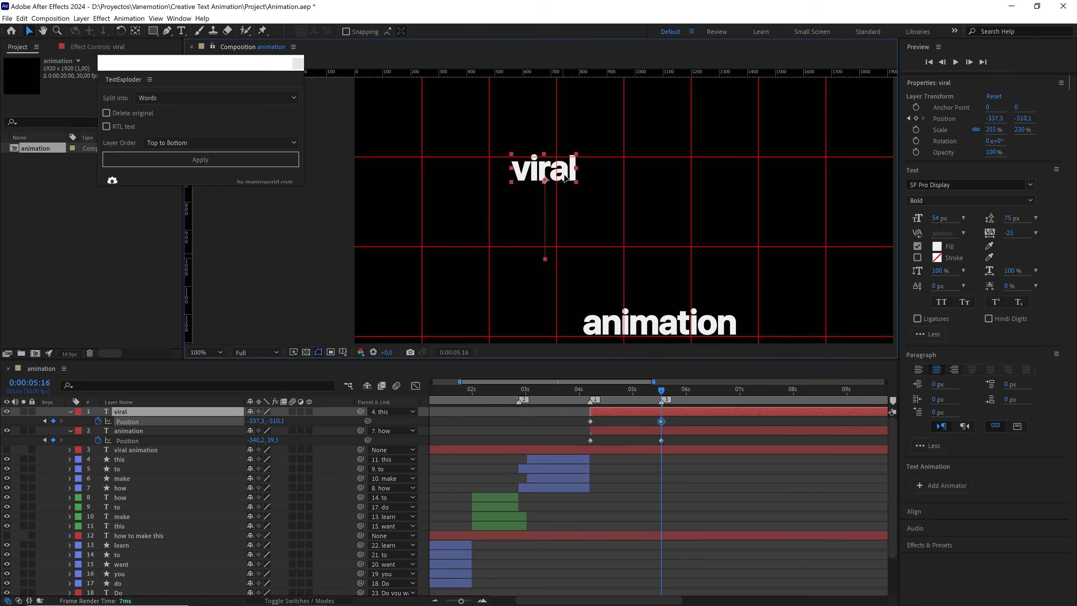
pyautogui.scroll(-2, 592, 230)
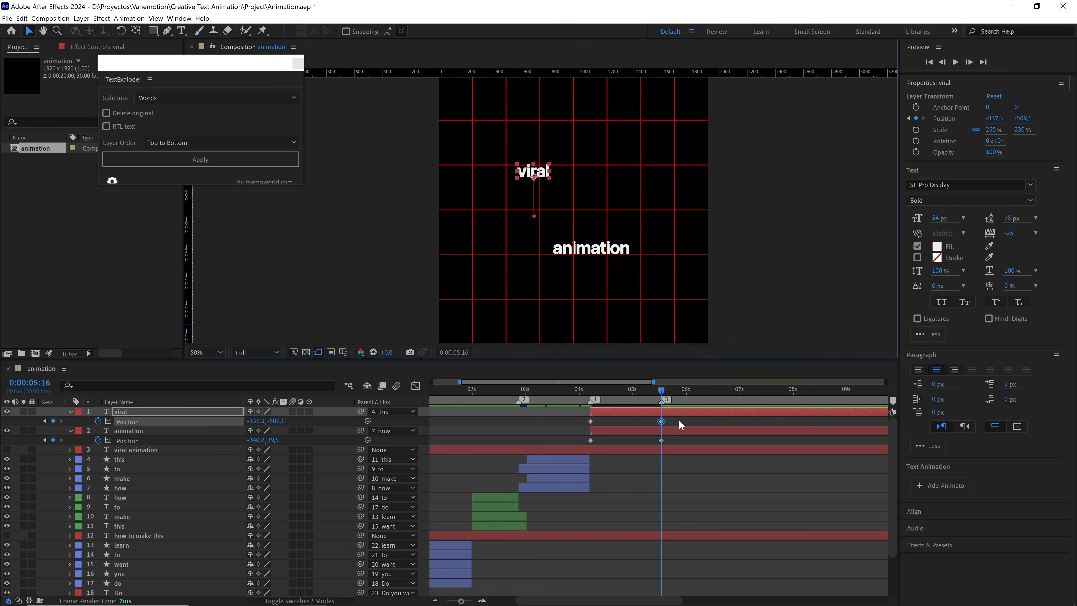
# Step: Set the incoming and outgoing velocity influence of all four "viral" and "animation" Position keyframes to 90% and preview the motion
pyautogui.moveTo(679, 419); pyautogui.dragTo(581, 444)
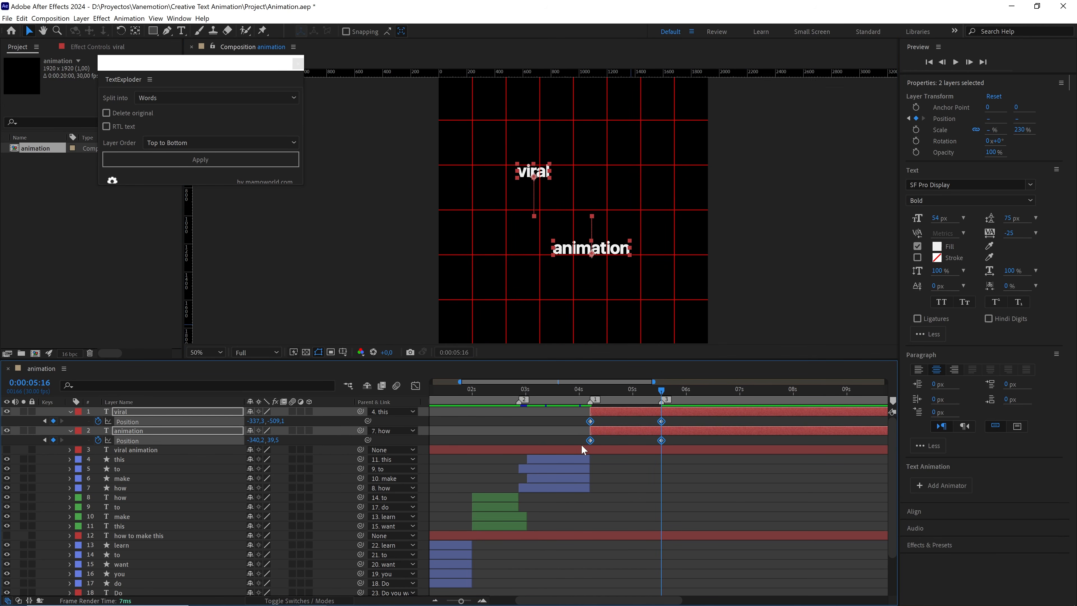
pyautogui.rightClick(590, 421)
pyautogui.click(659, 548)
pyautogui.click(453, 218)
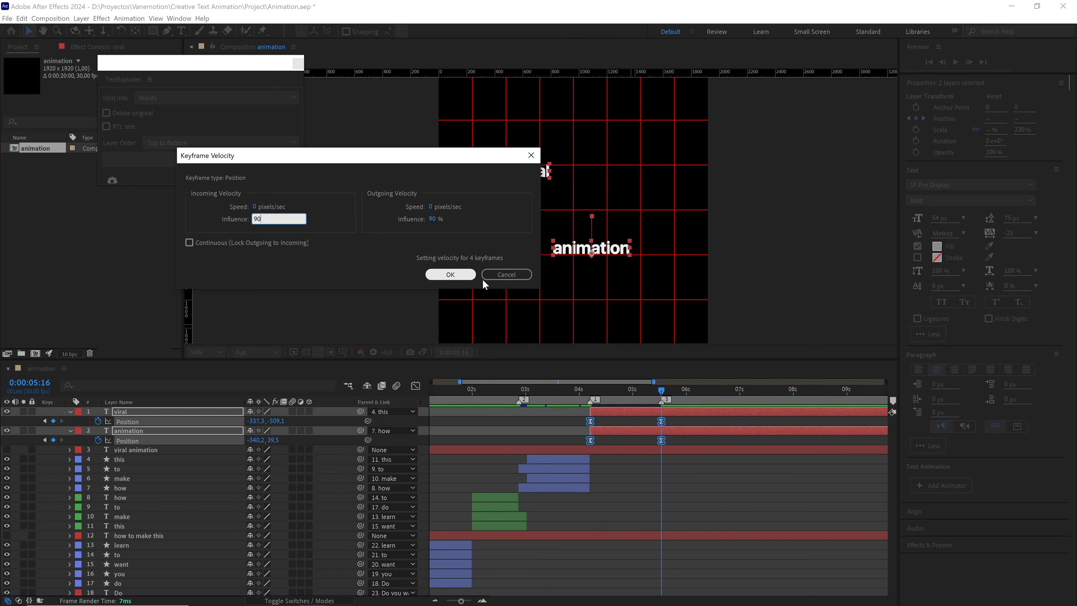
pyautogui.click(469, 275)
pyautogui.press('space')
pyautogui.press('space')
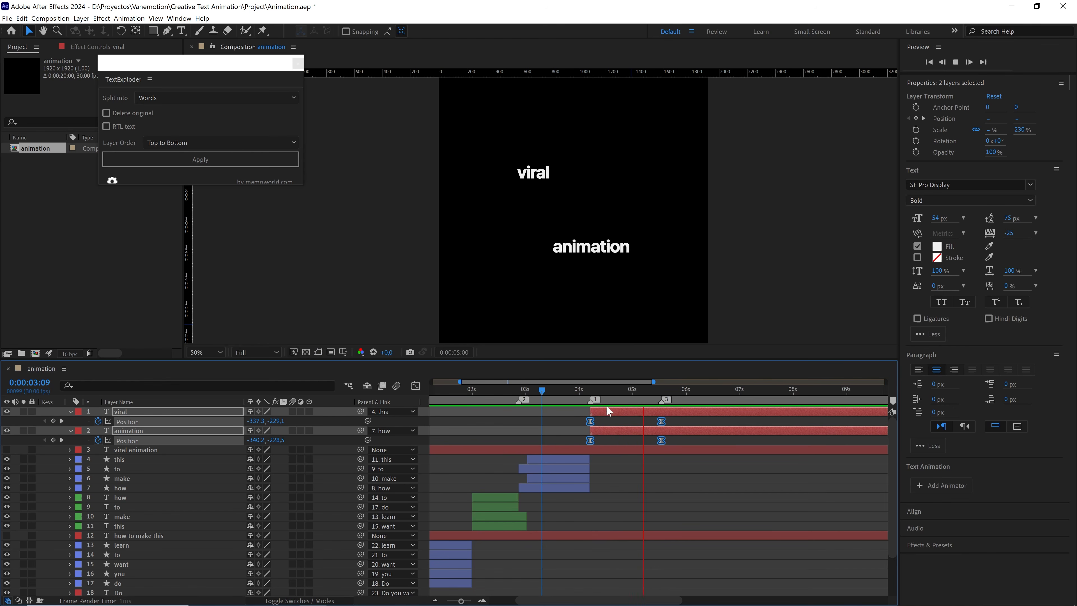
# Step: Delay all Position keyframes of the "viral" and "animation" layers by 5 frames
pyautogui.click(590, 392)
pyautogui.hotkey('alt', "'")
pyautogui.moveTo(592, 400); pyautogui.dragTo(532, 426)
pyautogui.scroll(2, 597, 429)
pyautogui.scroll(1, 553, 440)
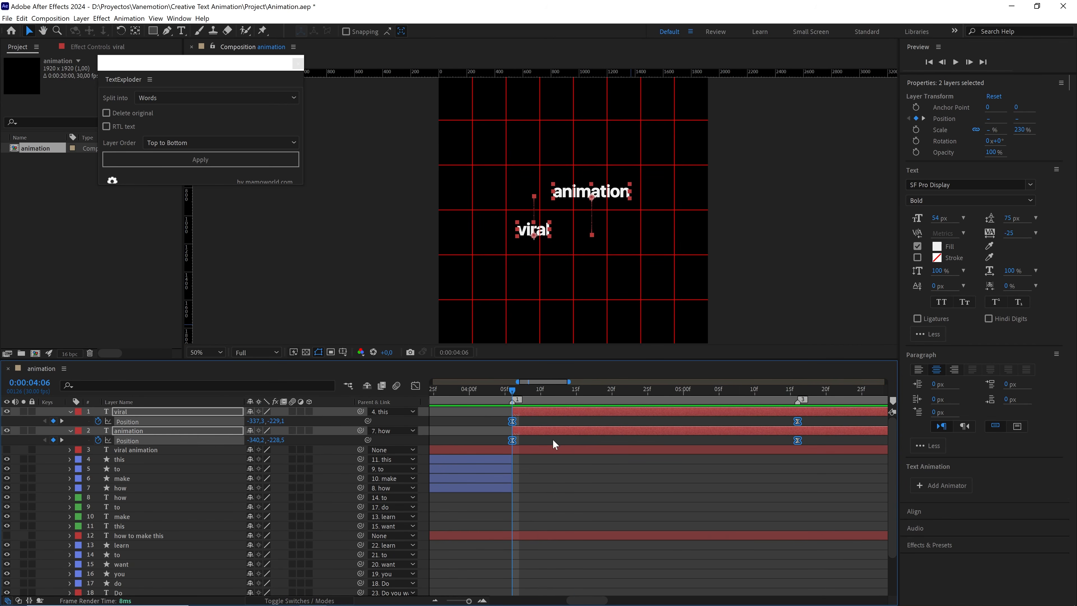
pyautogui.hotkey('alt', 'Right')
pyautogui.hotkey('alt', 'Right')
pyautogui.hotkey('alt', 'Right')
pyautogui.hotkey('alt', 'Right')
pyautogui.hotkey('alt', 'Right')
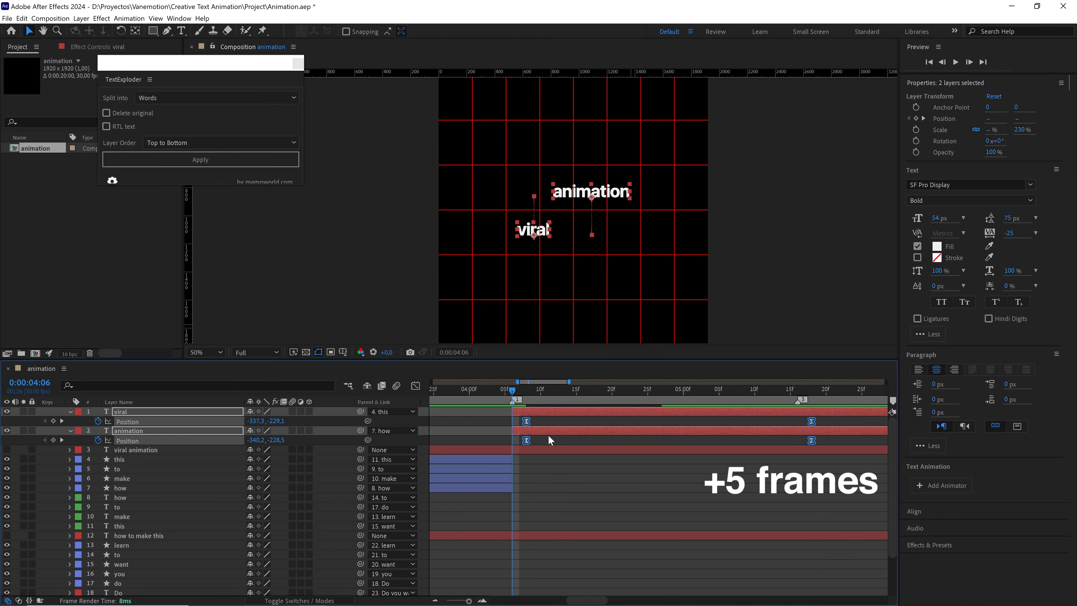
pyautogui.hotkey('alt', 'Right')
pyautogui.hotkey('alt', 'Right')
pyautogui.scroll(-2, 563, 436)
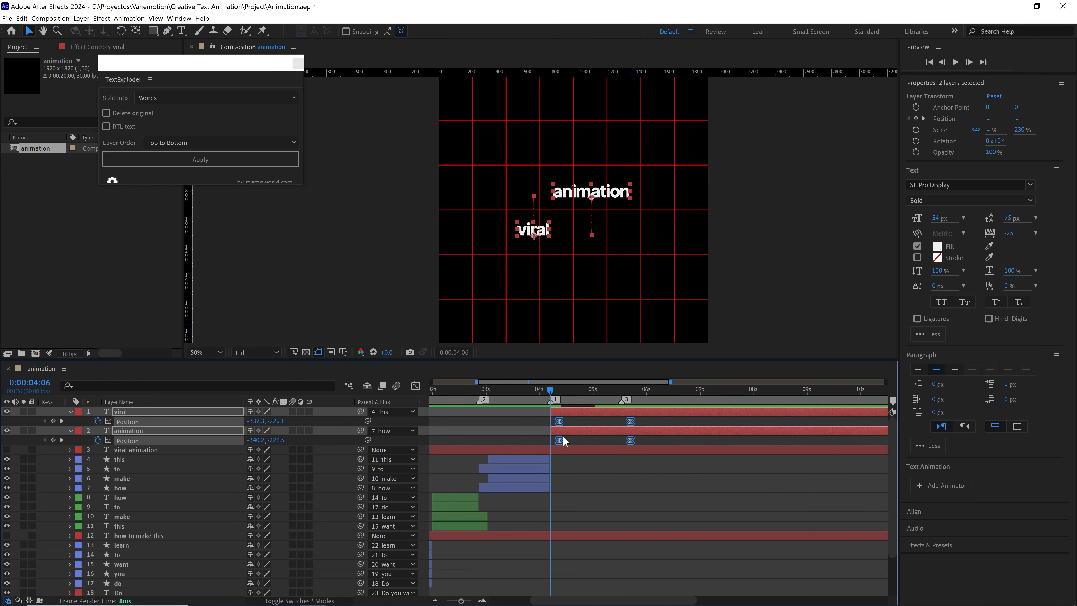
# Step: Preview the delayed separation of "viral" and "animation" from 0:00:03:26
pyautogui.press('space')
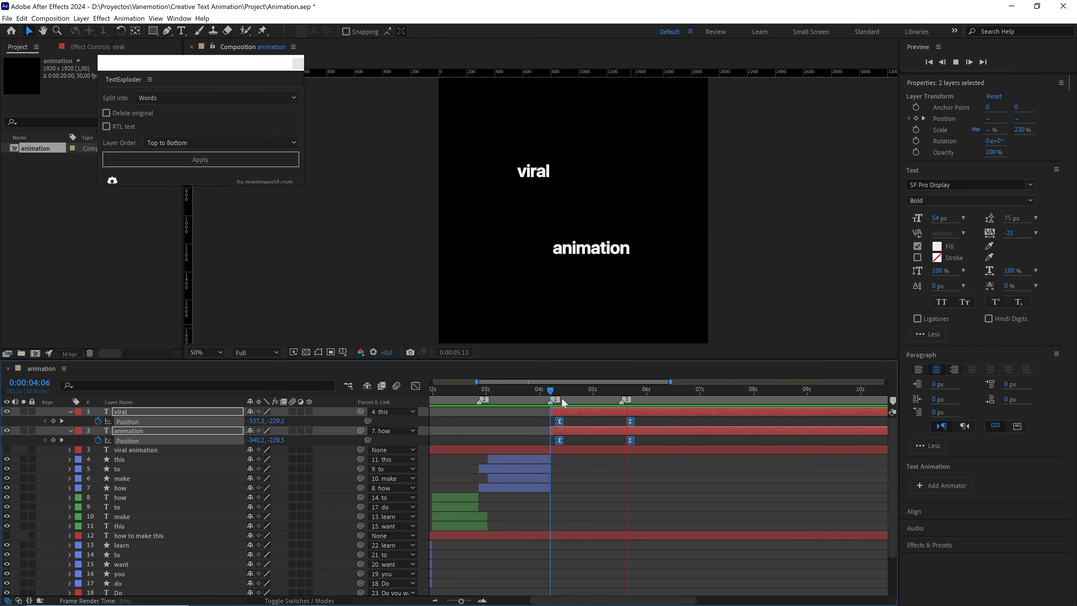
pyautogui.click(531, 392)
pyautogui.press('space')
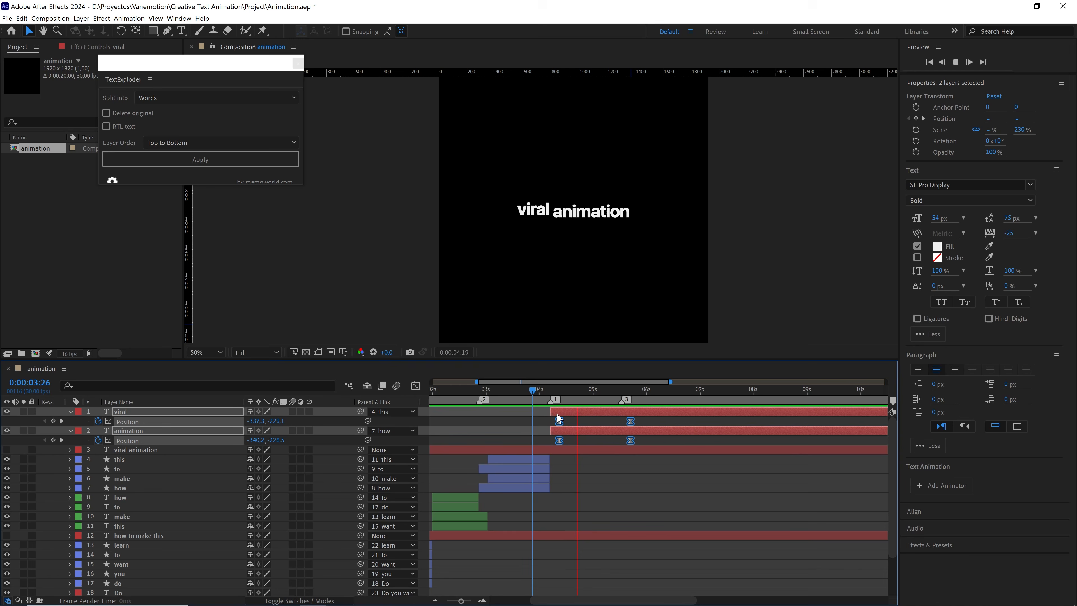
pyautogui.press('space')
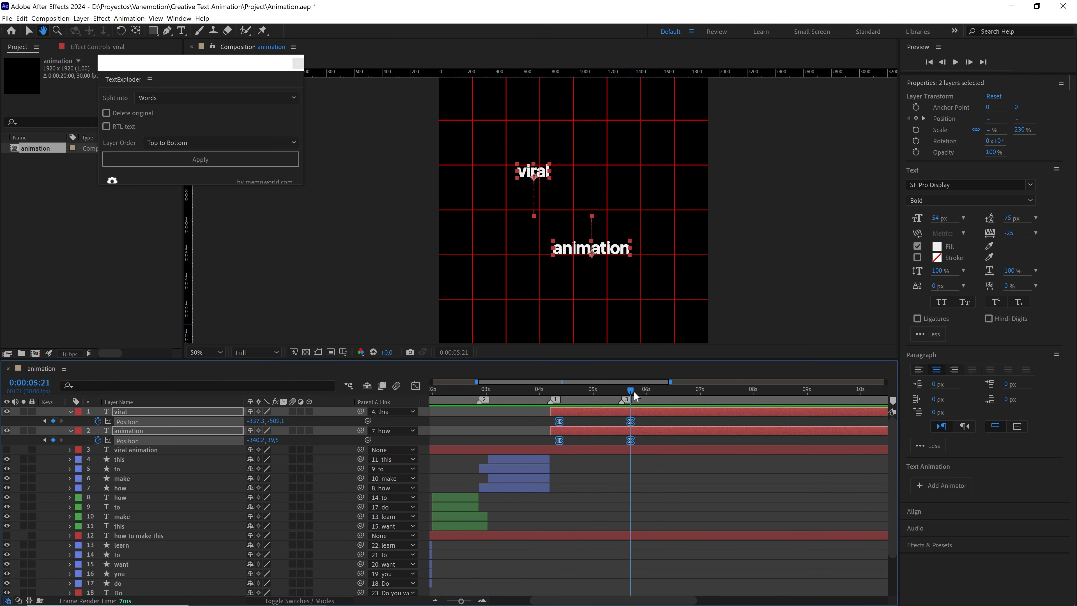
# Step: Play the whole text animation from 0:00:00:00 with no layers selected
pyautogui.click(653, 459)
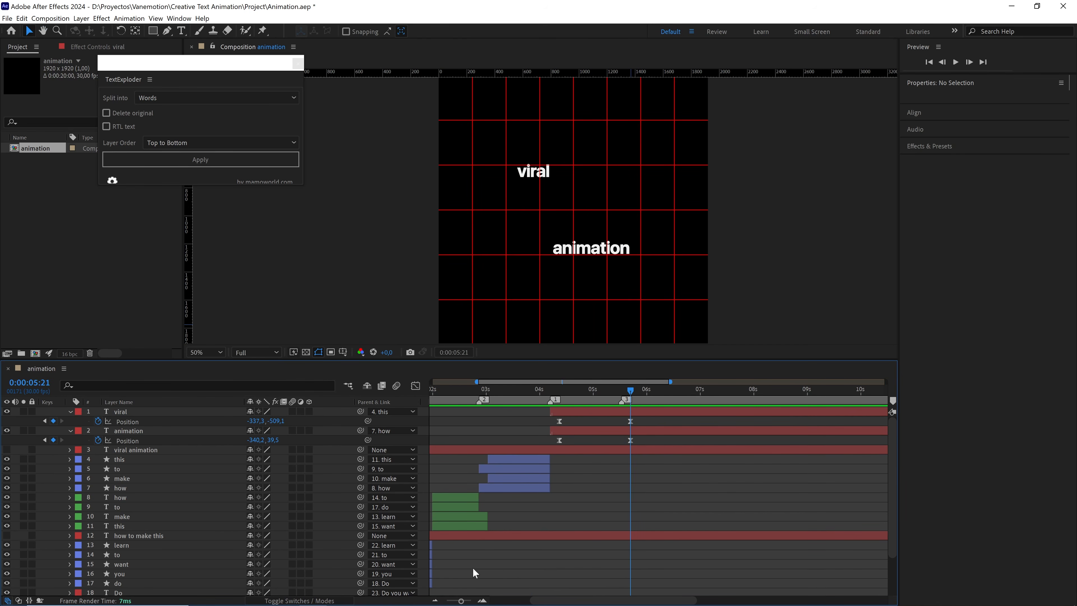
pyautogui.moveTo(462, 600); pyautogui.dragTo(447, 601)
pyautogui.moveTo(547, 391); pyautogui.dragTo(426, 394)
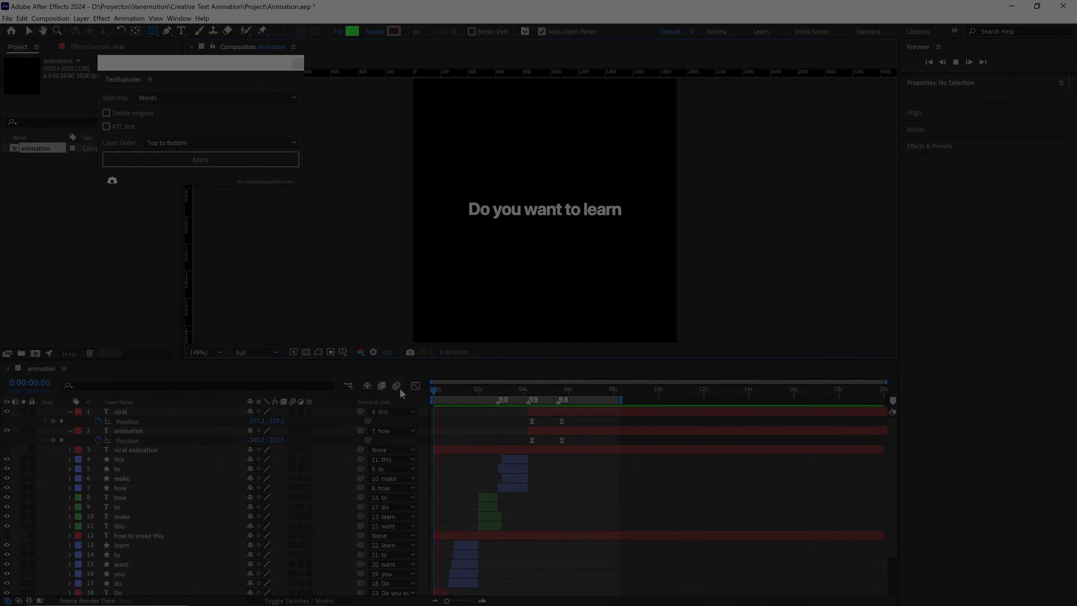
pyautogui.press('space')
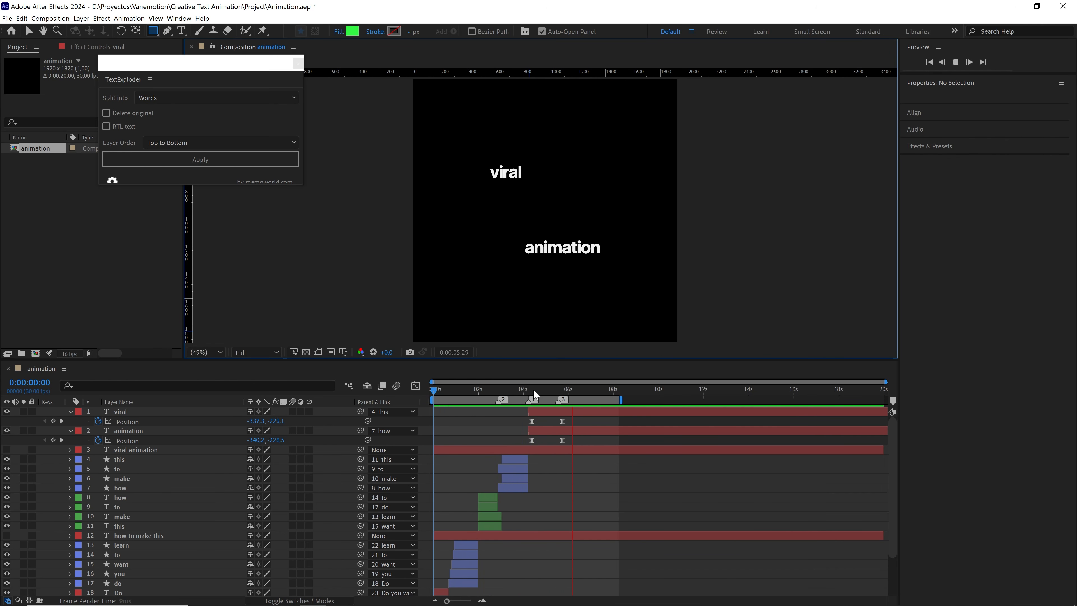
# Step: Draw a green rectangle about 235 by 74 px over the word "viral" at 0:00:05:21
pyautogui.moveTo(534, 389); pyautogui.dragTo(570, 395)
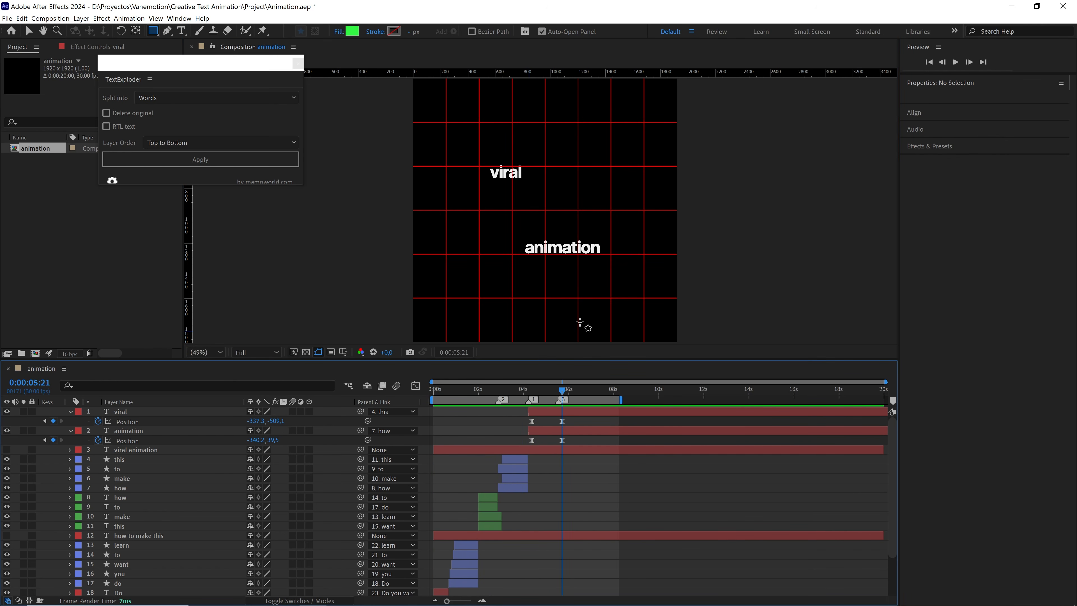
pyautogui.press('/')
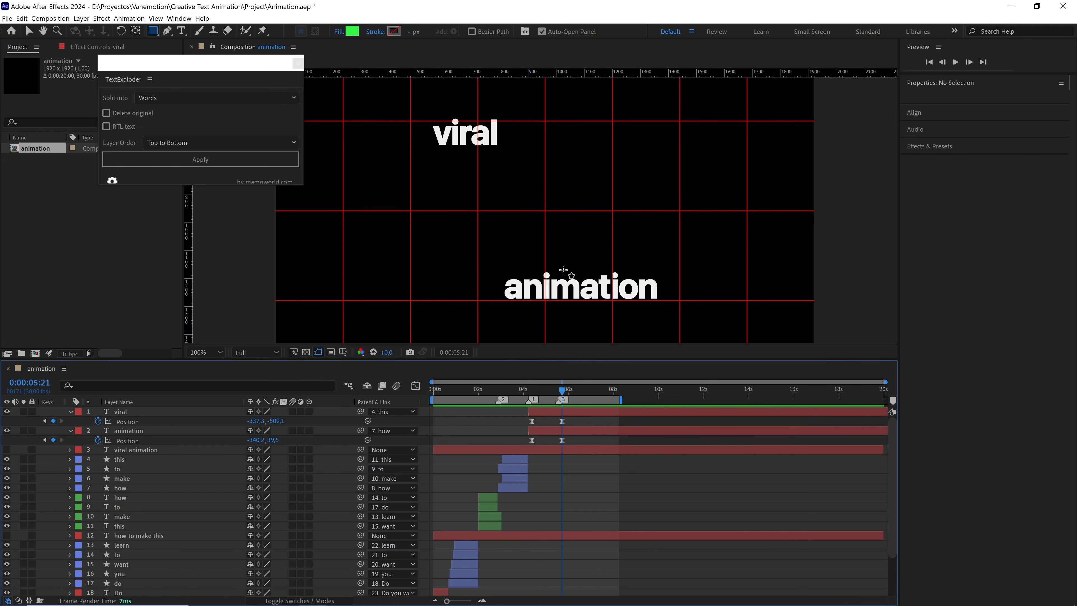
pyautogui.scroll(1, 563, 269)
pyautogui.moveTo(472, 112); pyautogui.dragTo(553, 274)
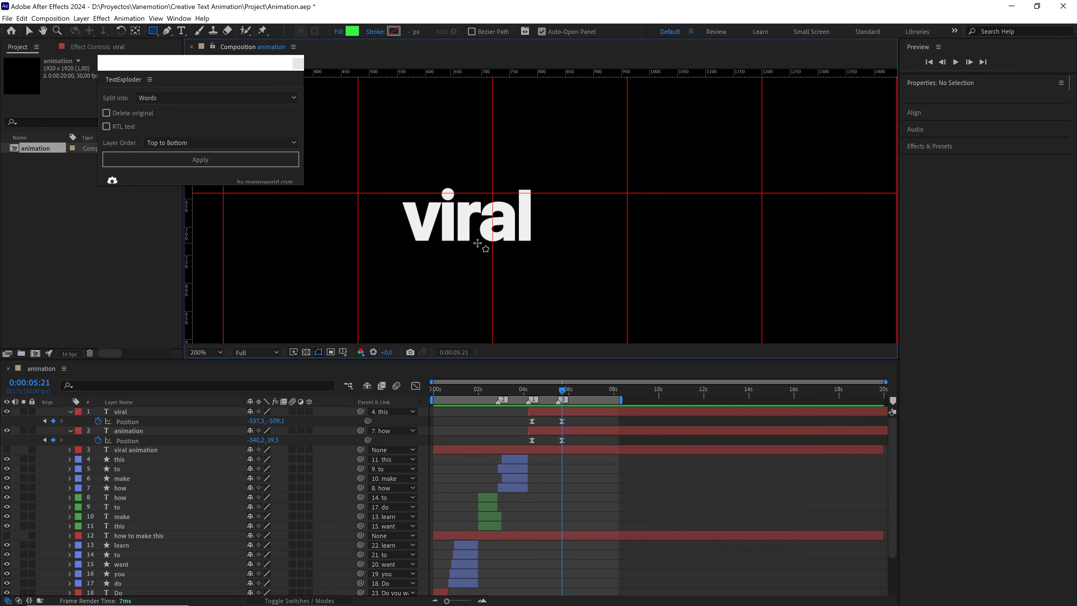
pyautogui.moveTo(533, 242); pyautogui.dragTo(397, 198)
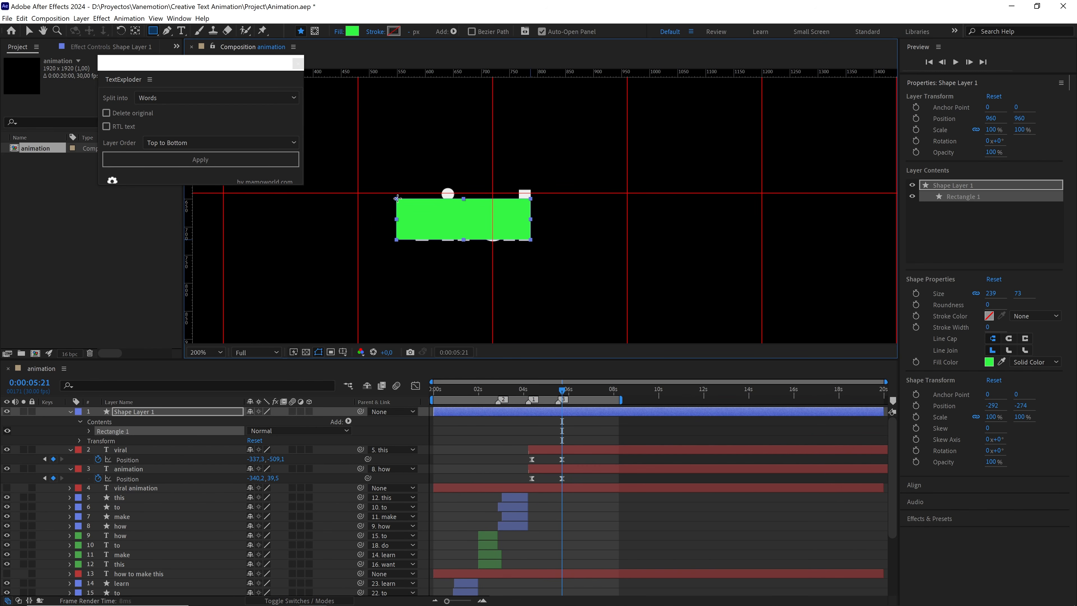
# Step: Set the new rectangle's height to 100 px and its layer opacity to 50%
pyautogui.click(90, 431)
pyautogui.click(100, 441)
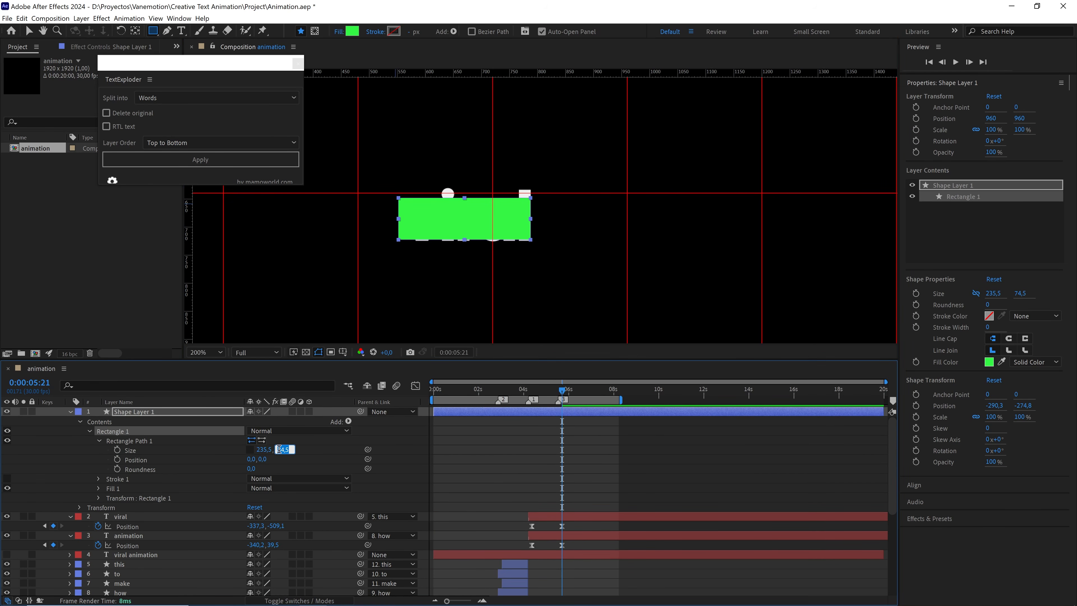
pyautogui.click(211, 414)
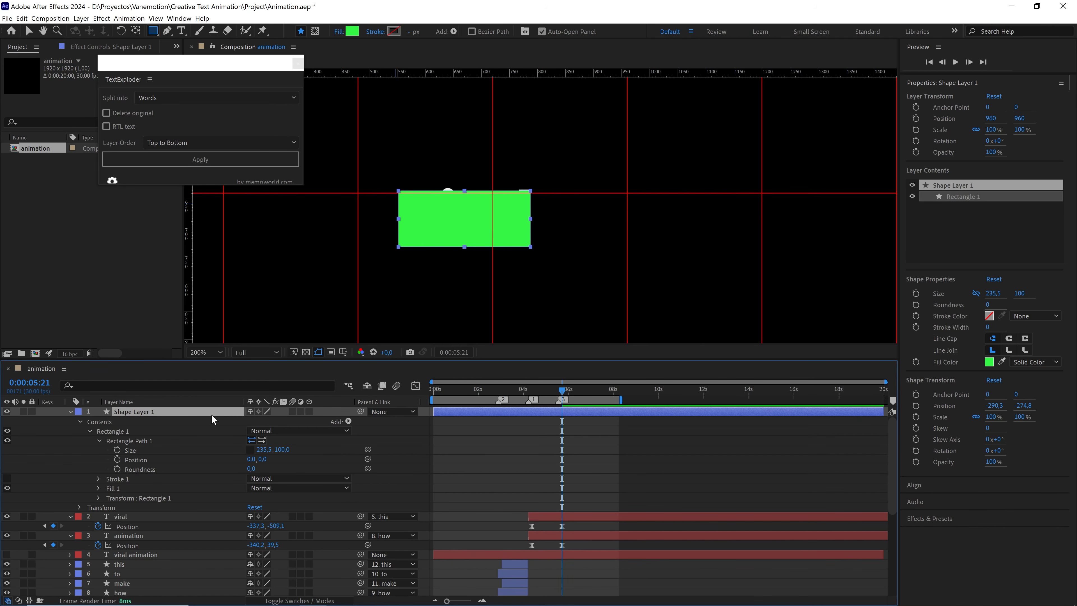
pyautogui.press('t')
pyautogui.moveTo(252, 421); pyautogui.dragTo(224, 423)
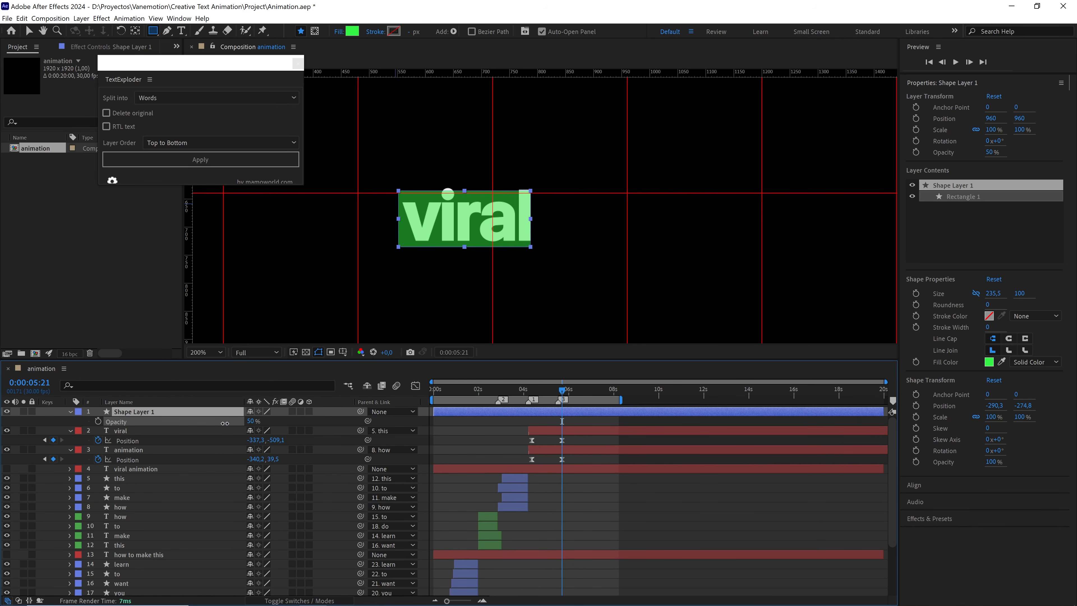
# Step: Center the rectangle's anchor point and narrow it to the width of "viral" at a horizontal scale of about 96.2%
pyautogui.press('.')
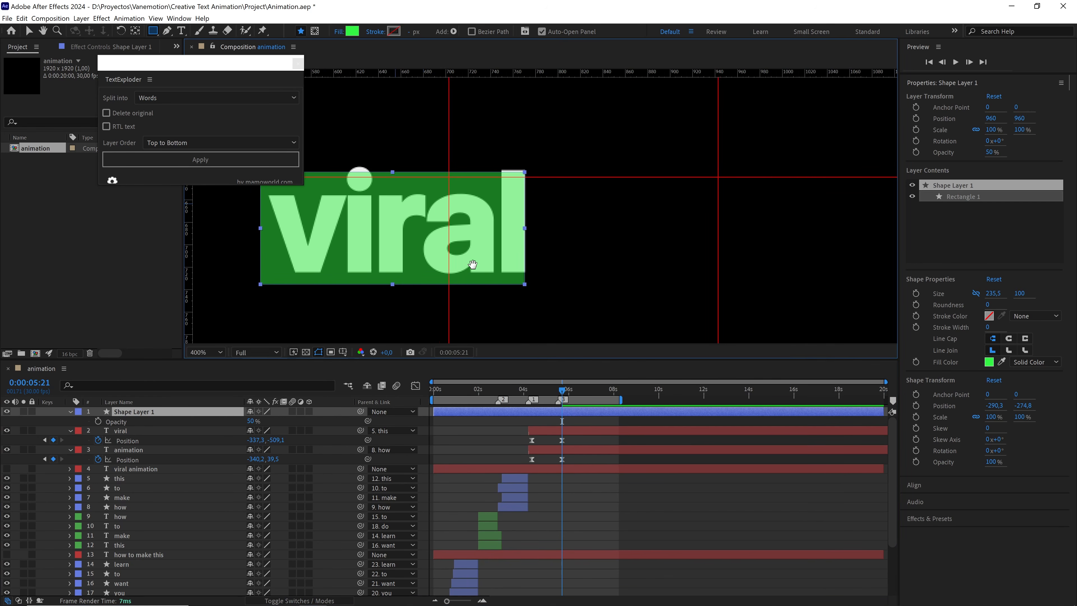
pyautogui.moveTo(472, 264); pyautogui.dragTo(545, 268)
pyautogui.press('v')
pyautogui.hotkey('ctrl', 'alt', 'Home')
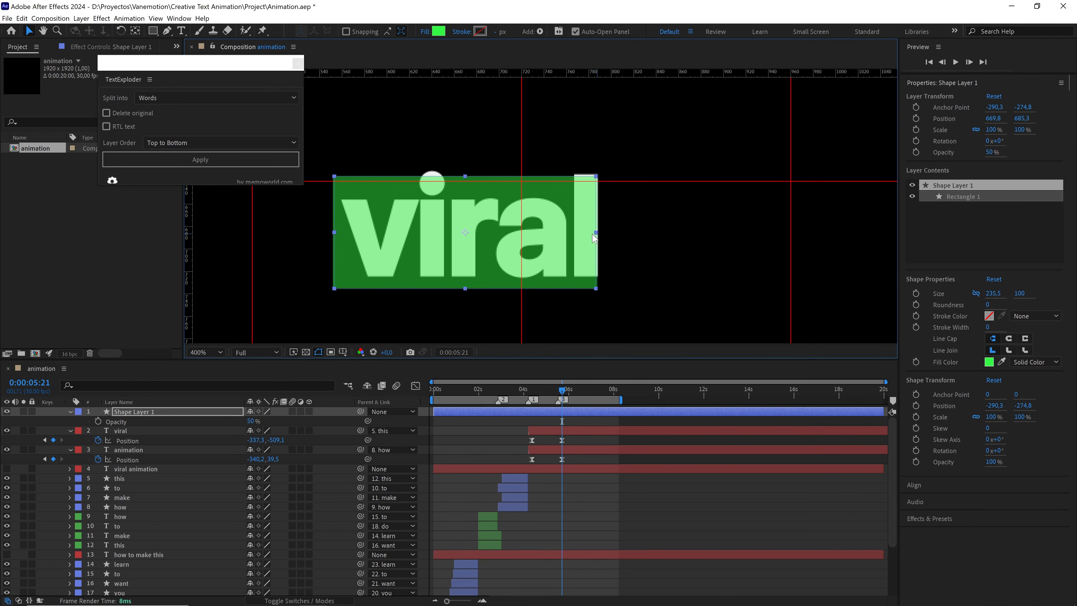
pyautogui.moveTo(592, 234); pyautogui.dragTo(576, 235)
pyautogui.scroll(-4, 579, 242)
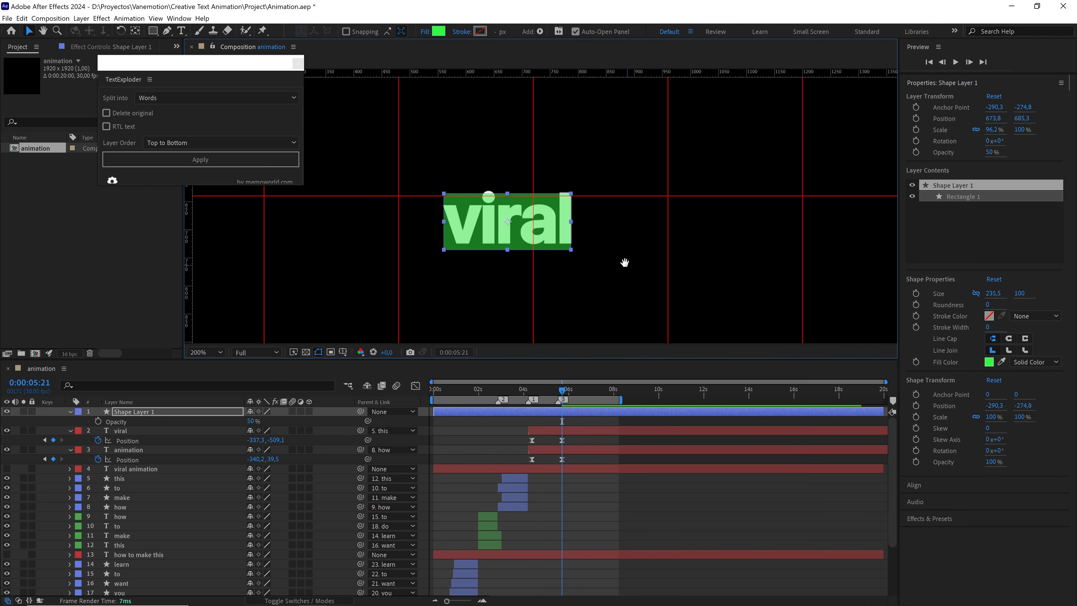
# Step: Duplicate the rectangle, move the copy over "animation" and stretch it to the word's width at a horizontal scale of about 233.1%
pyautogui.hotkey('ctrl', 'd')
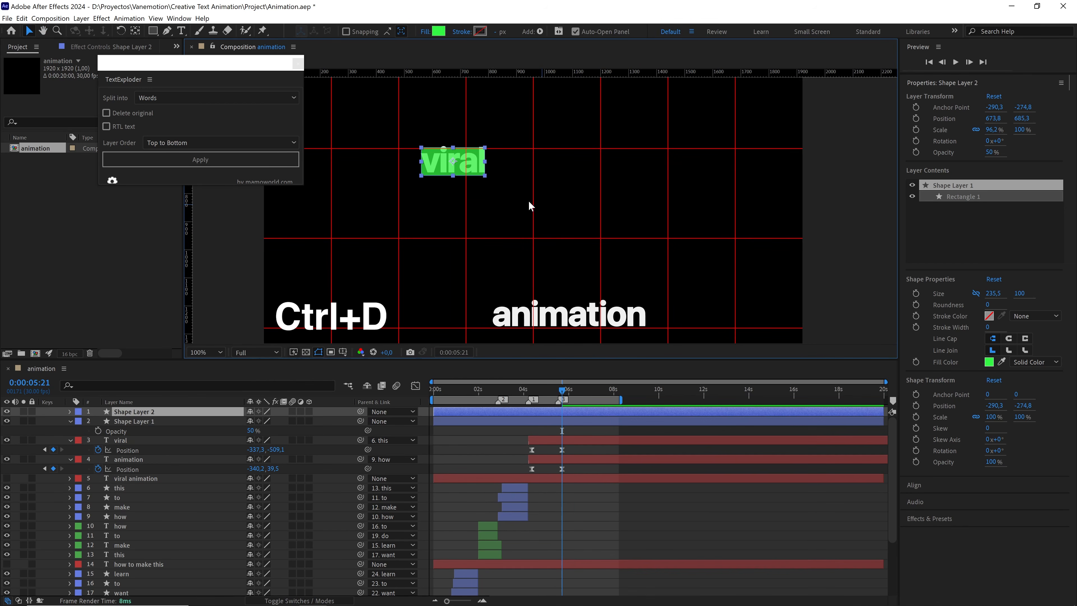
pyautogui.moveTo(481, 168); pyautogui.dragTo(552, 78)
pyautogui.scroll(4, 582, 304)
pyautogui.moveTo(620, 332); pyautogui.dragTo(603, 253)
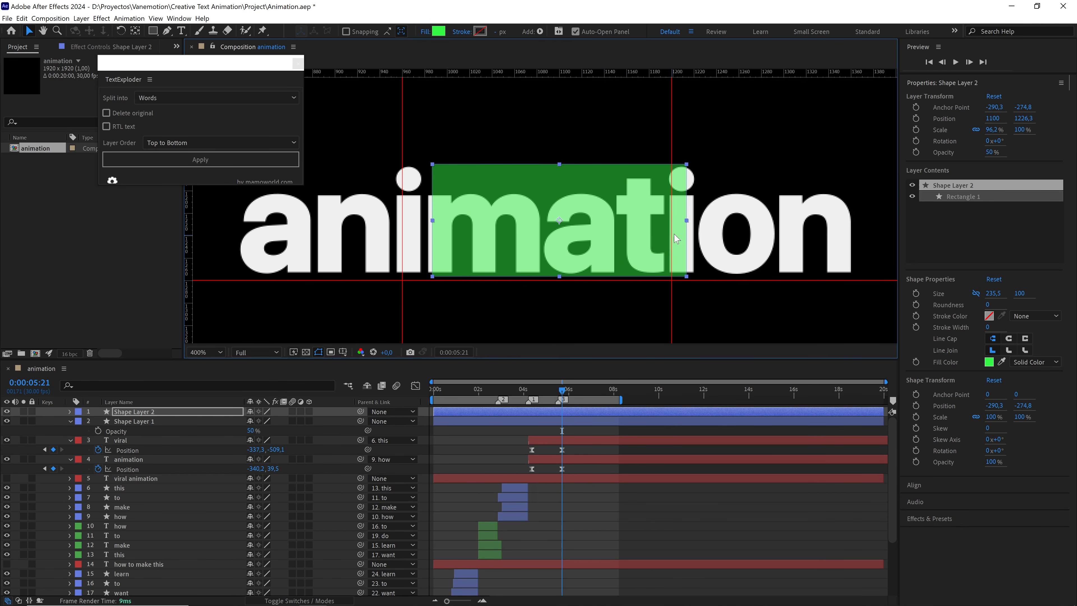
pyautogui.moveTo(687, 220); pyautogui.dragTo(854, 224)
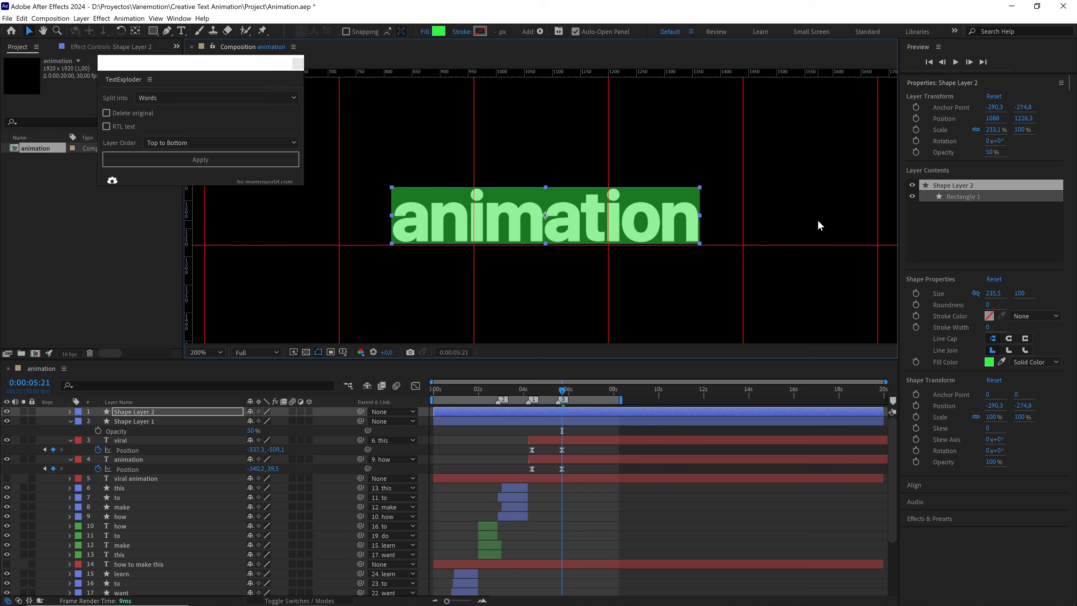
pyautogui.press(',')
pyautogui.press(',')
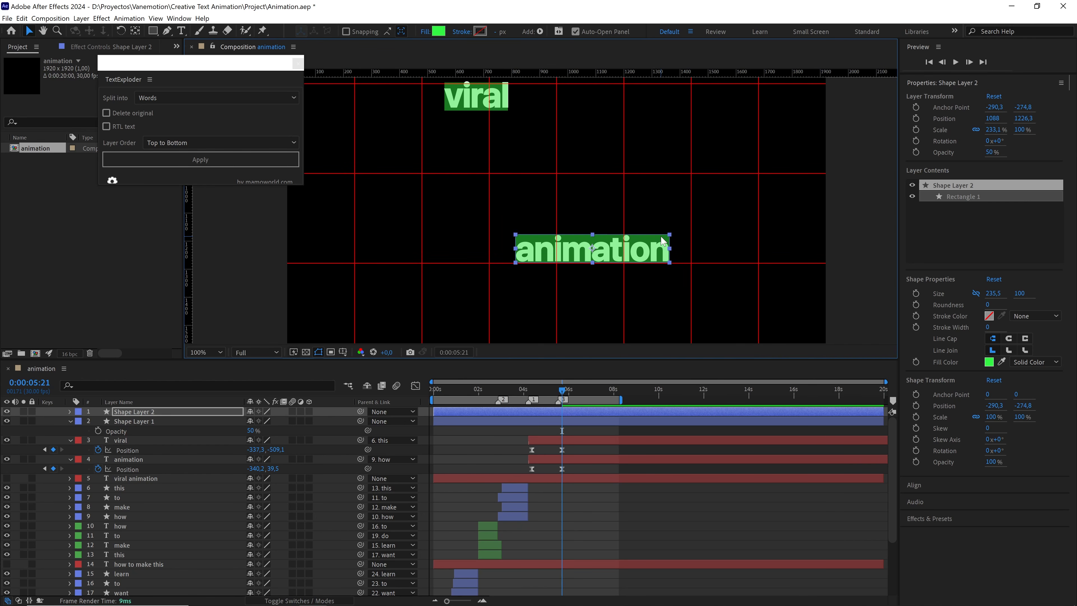
# Step: Rename the rectangle layer over "animation" as animation and the one over "viral" as viral
pyautogui.keyDown('shift'); pyautogui.click(159, 419); pyautogui.keyUp('shift')
pyautogui.click(320, 429)
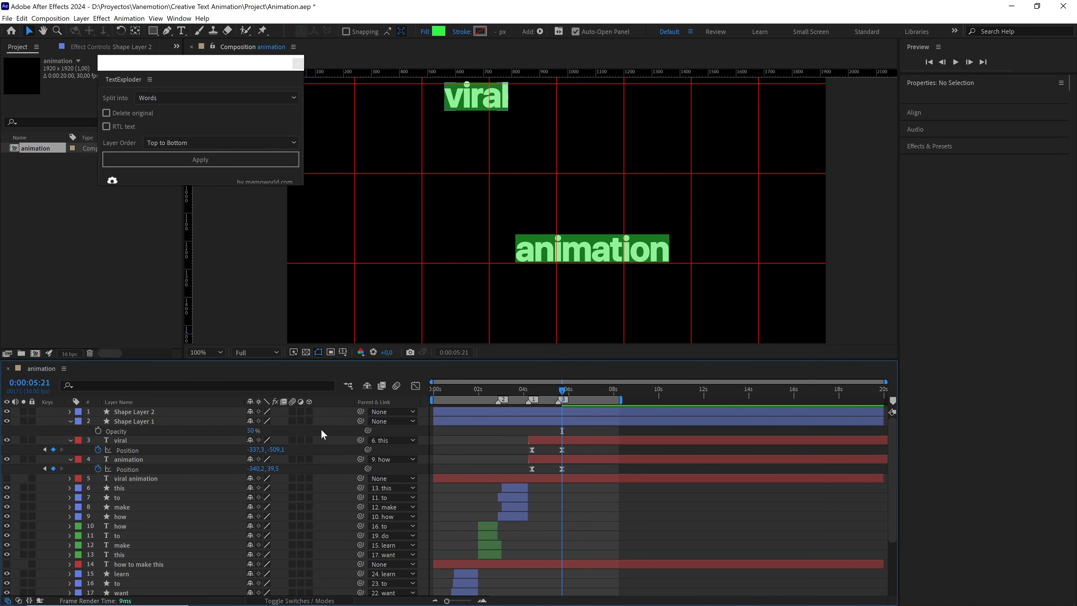
pyautogui.click(153, 411)
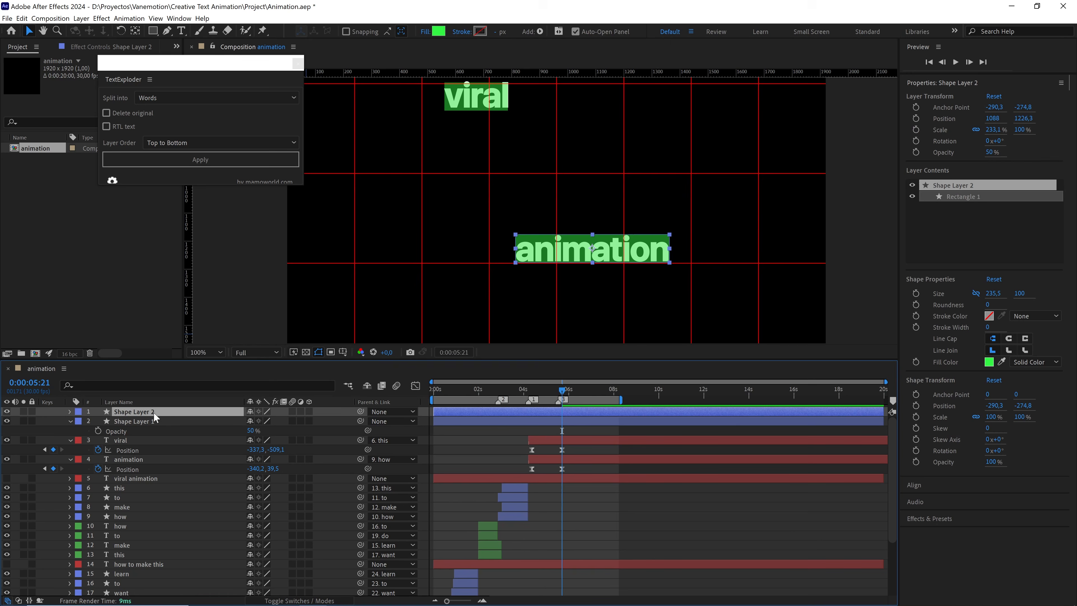
pyautogui.press('Return')
pyautogui.write('animation')
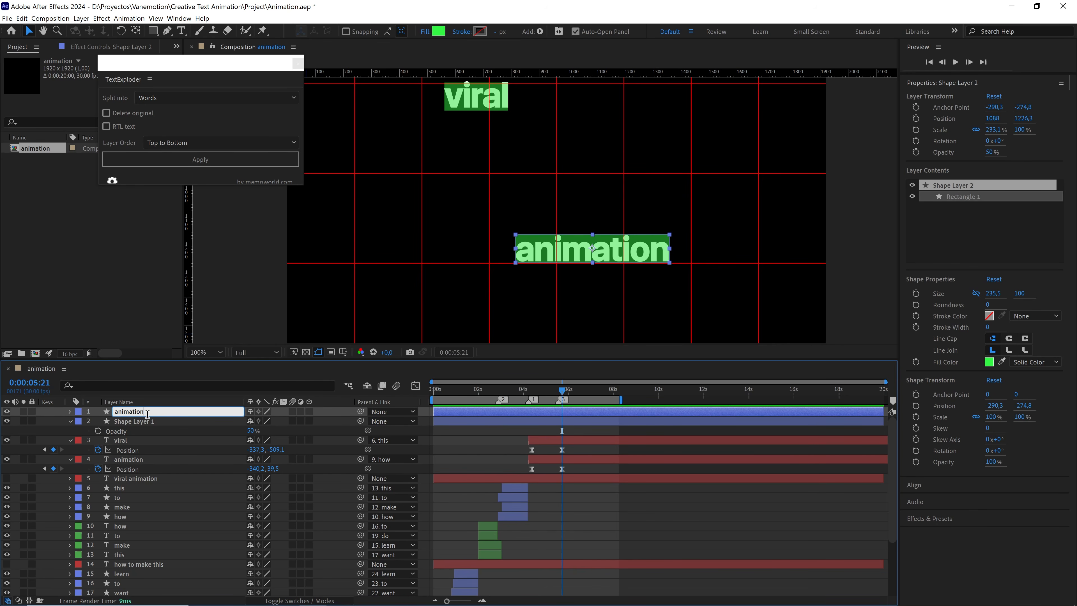
pyautogui.click(147, 421)
pyautogui.press('Return')
pyautogui.write('viral')
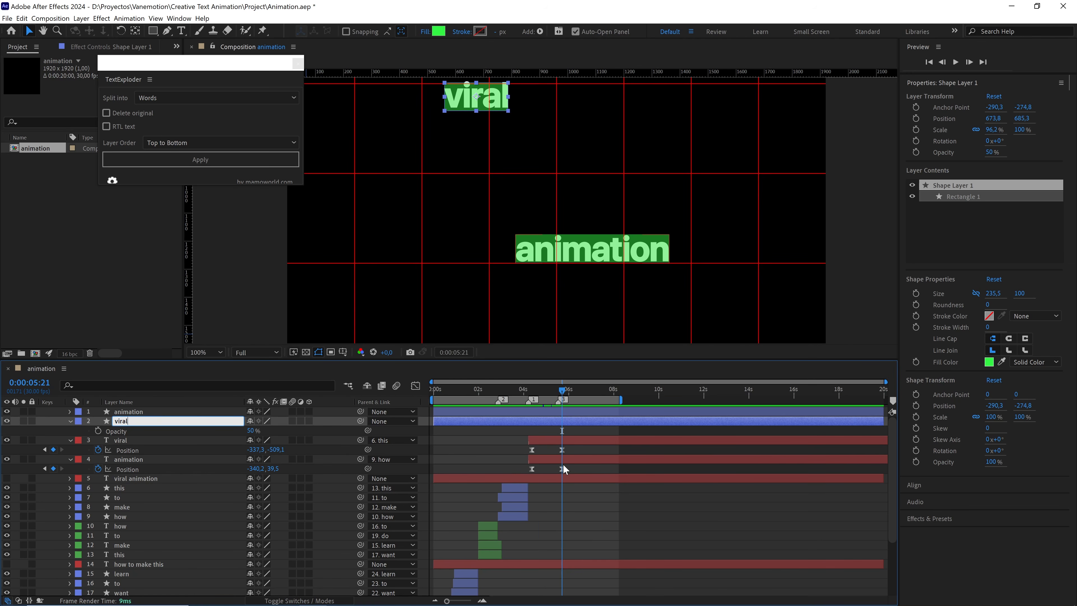
# Step: Parent each rectangle layer to the text layer of the same name and set both rectangles' opacity to 100%
pyautogui.moveTo(361, 421); pyautogui.dragTo(147, 438)
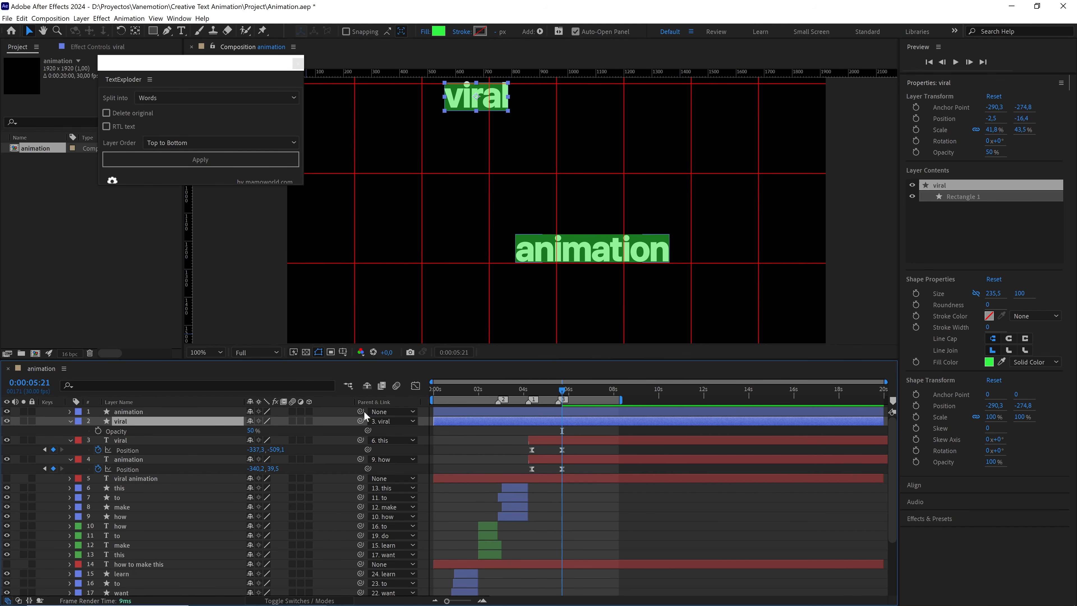
pyautogui.moveTo(361, 411); pyautogui.dragTo(134, 455)
pyautogui.moveTo(558, 396)
pyautogui.mouseDown()
pyautogui.moveTo(520, 397)
pyautogui.moveTo(559, 394)
pyautogui.mouseUp()
pyautogui.keyDown('ctrl'); pyautogui.click(535, 409); pyautogui.keyUp('ctrl')
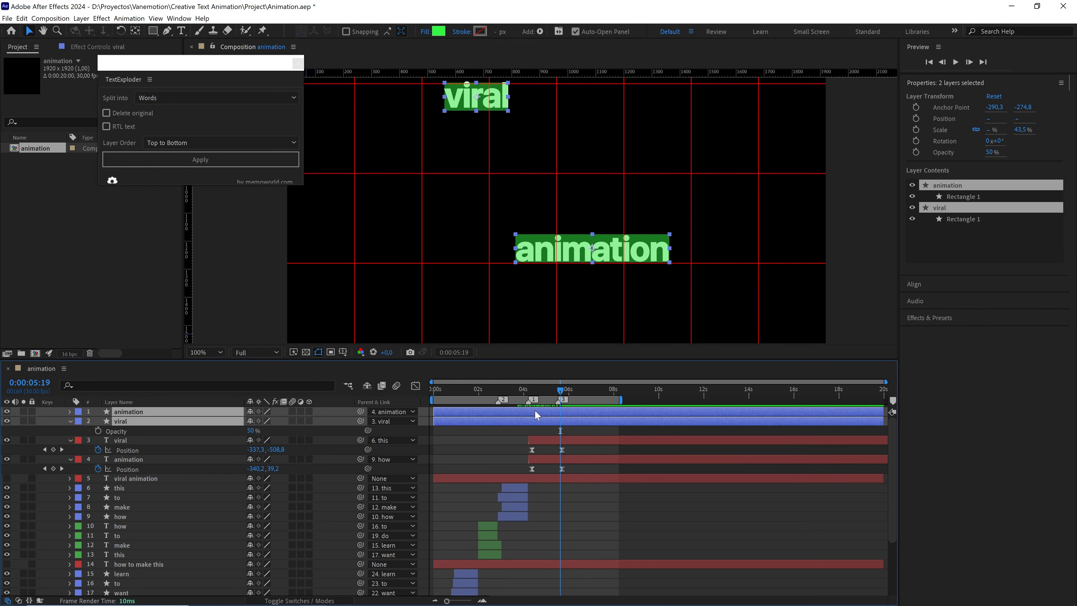
pyautogui.press('t')
pyautogui.moveTo(252, 421); pyautogui.dragTo(280, 421)
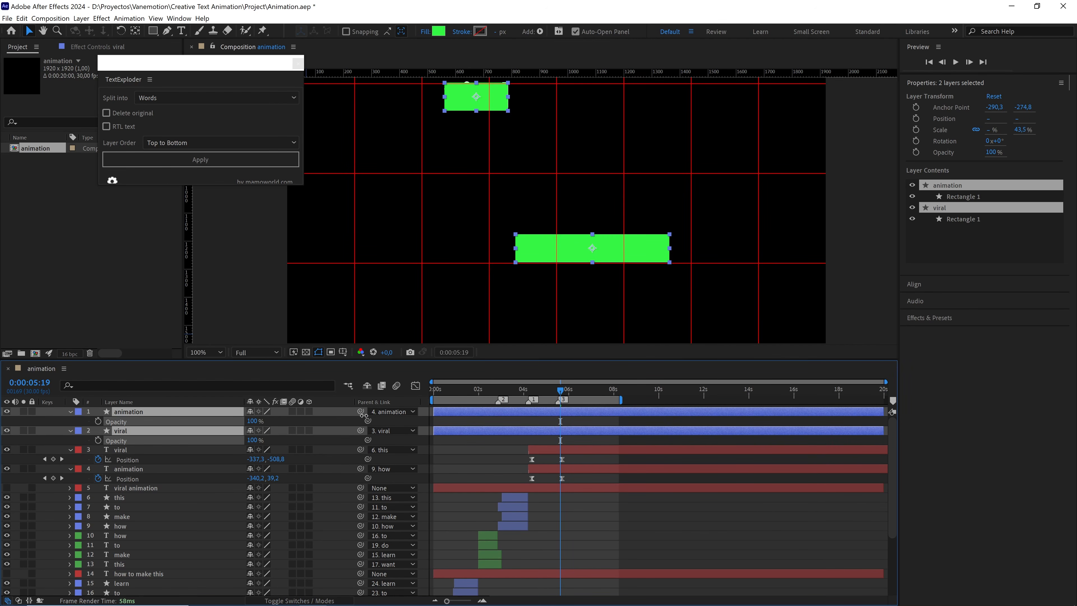
# Step: Place the playhead on the speed peak of the "viral" text's Position animation at 0:00:05:01 using the speed graph
pyautogui.scroll(2, 551, 456)
pyautogui.click(572, 395)
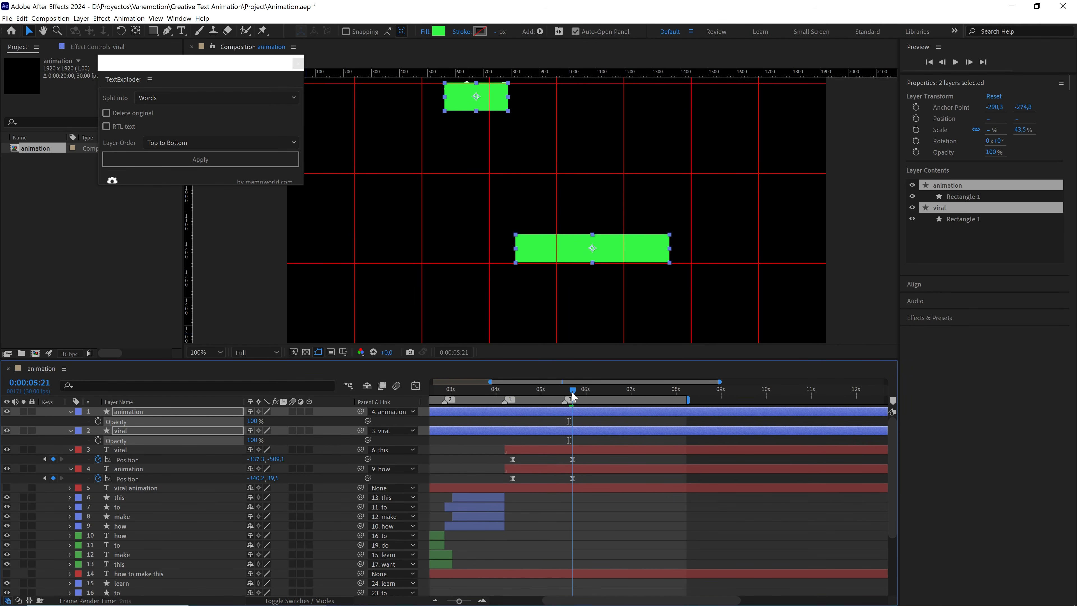
pyautogui.scroll(3, 589, 456)
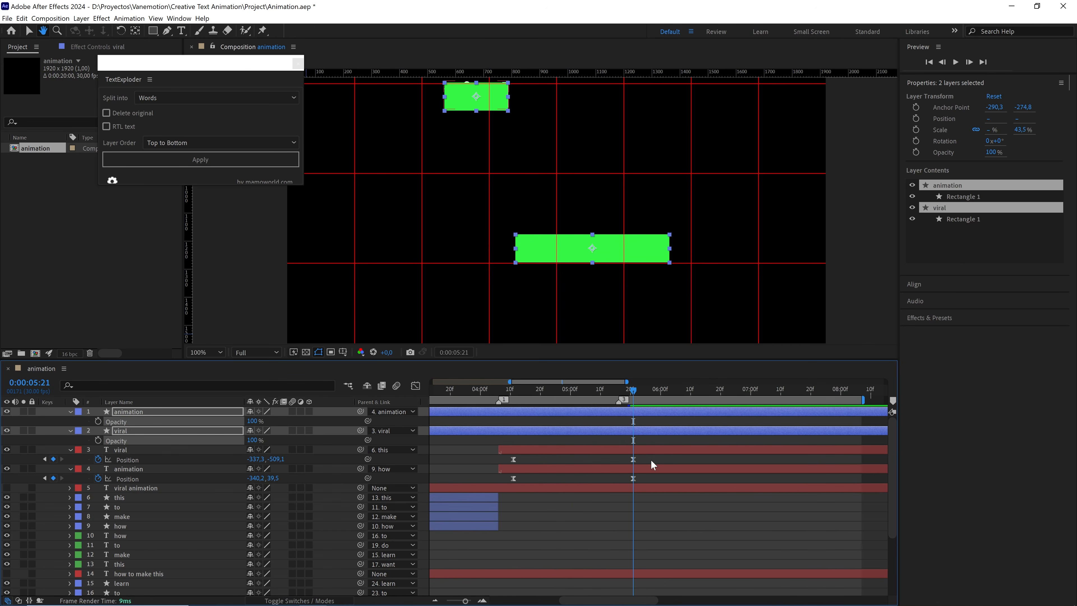
pyautogui.moveTo(652, 457); pyautogui.dragTo(490, 468)
pyautogui.click(416, 386)
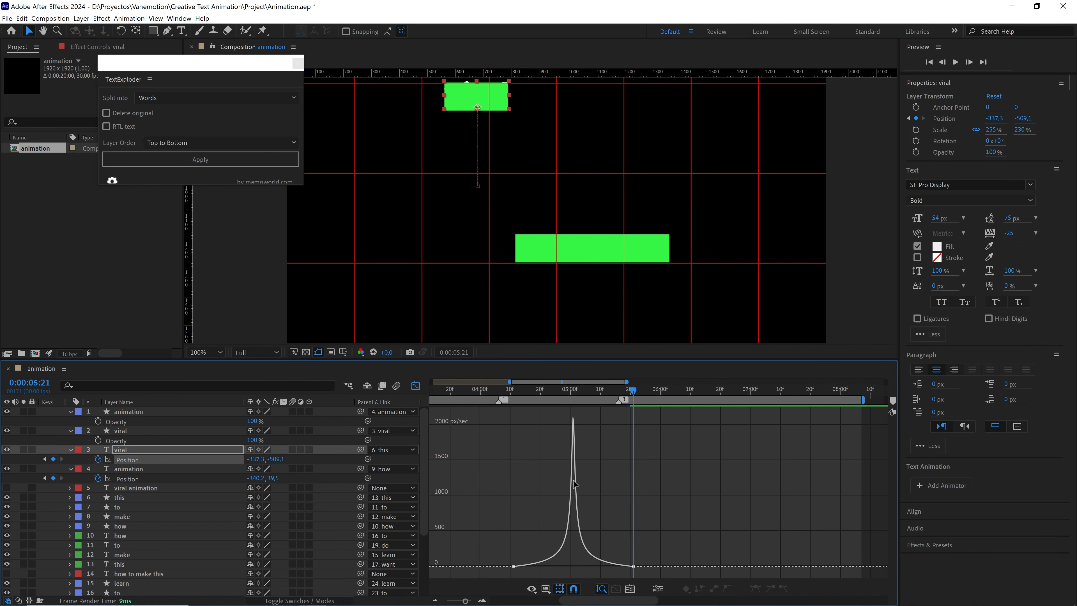
pyautogui.scroll(2, 576, 475)
pyautogui.moveTo(591, 393); pyautogui.dragTo(569, 391)
pyautogui.scroll(3, 584, 474)
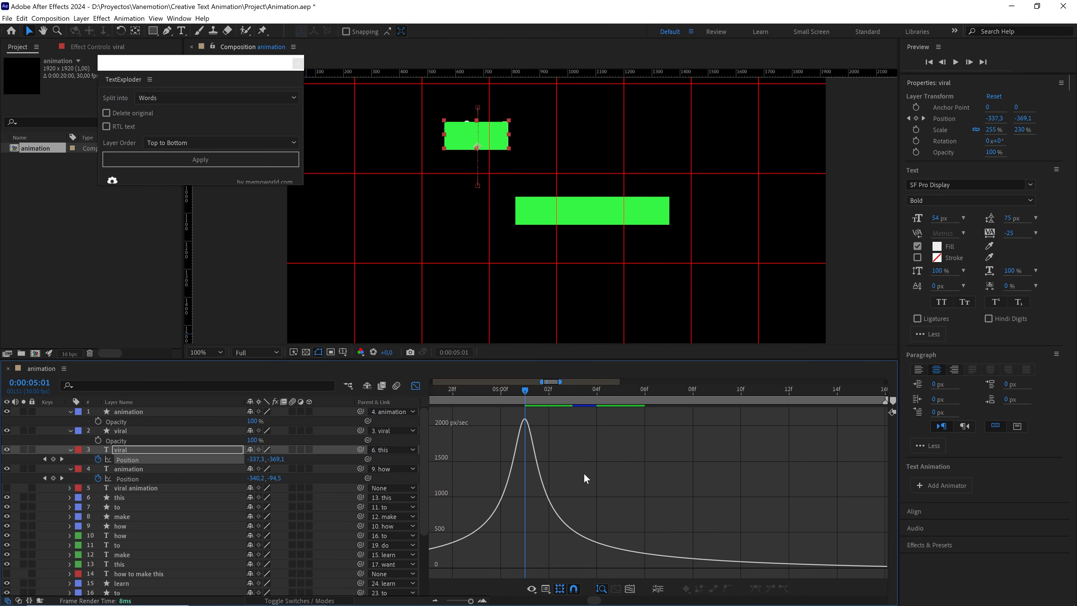
pyautogui.scroll(-5, 549, 427)
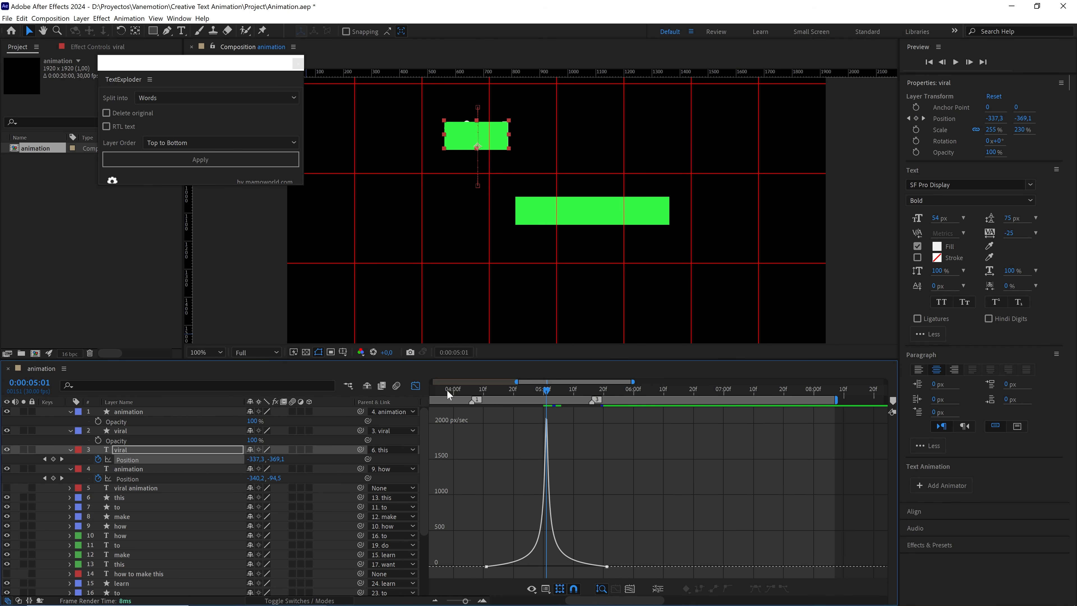
pyautogui.click(415, 386)
# Step: Split the "viral" text layer at 0:00:05:01, delete its second part and trim the viral rectangle to start there
pyautogui.scroll(-5, 561, 451)
pyautogui.hotkey('ctrl', 'd')
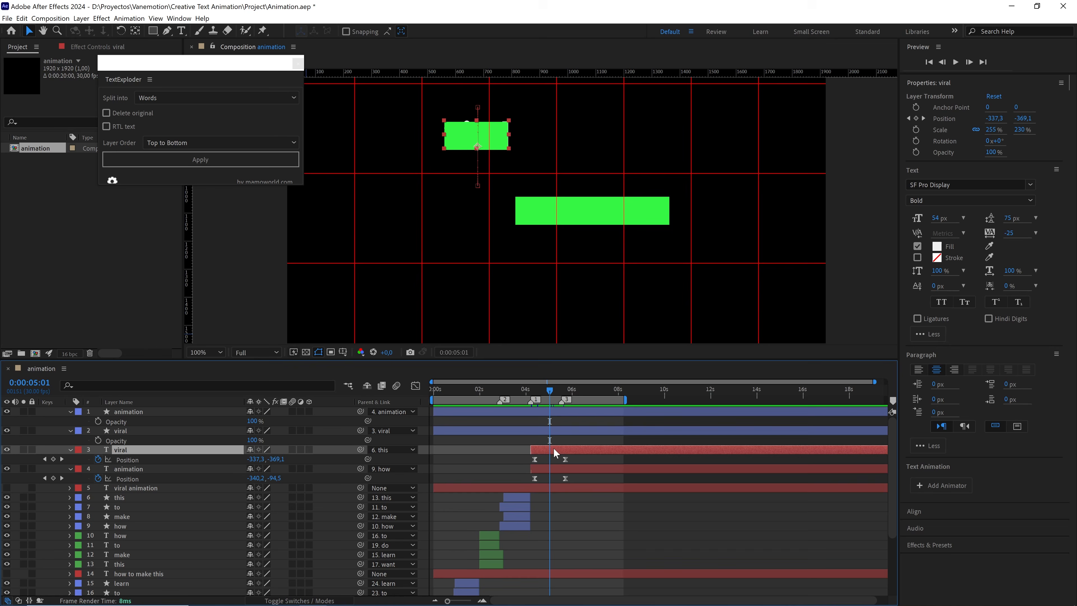
pyautogui.press('Delete')
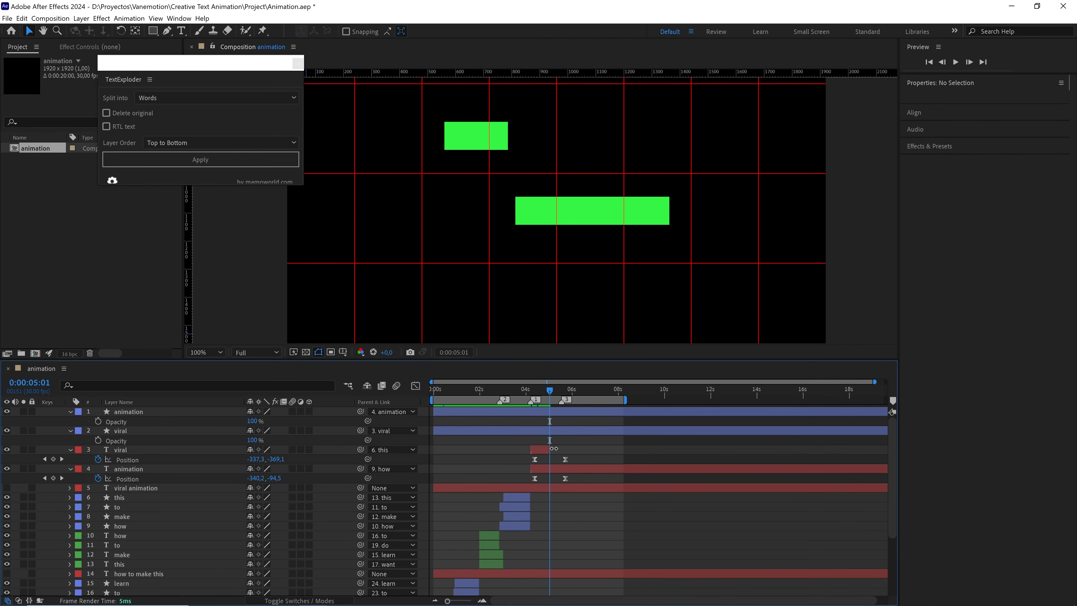
pyautogui.click(481, 430)
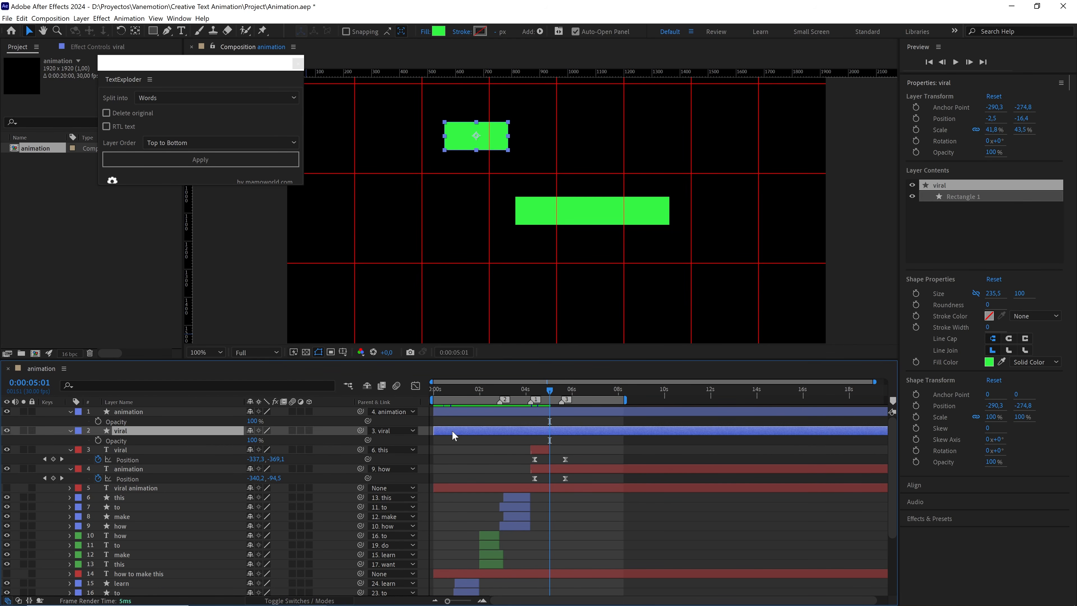
pyautogui.moveTo(437, 434); pyautogui.dragTo(544, 434)
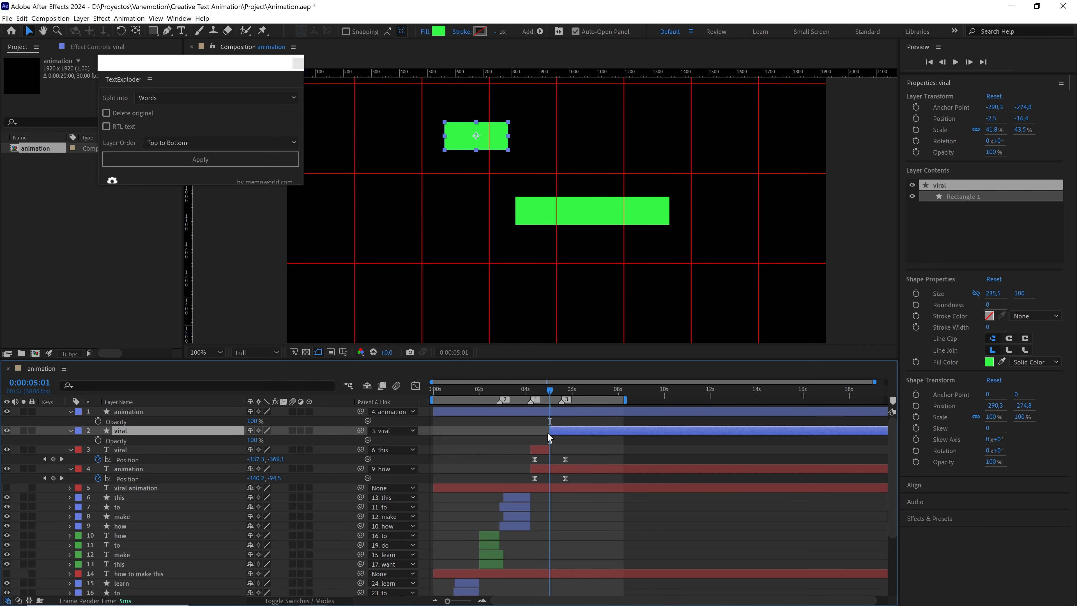
# Step: Cut off the "animation" text layer at 0:00:05:01, start its rectangle at that frame, and preview the swap from 0:00:03:26
pyautogui.click(560, 466)
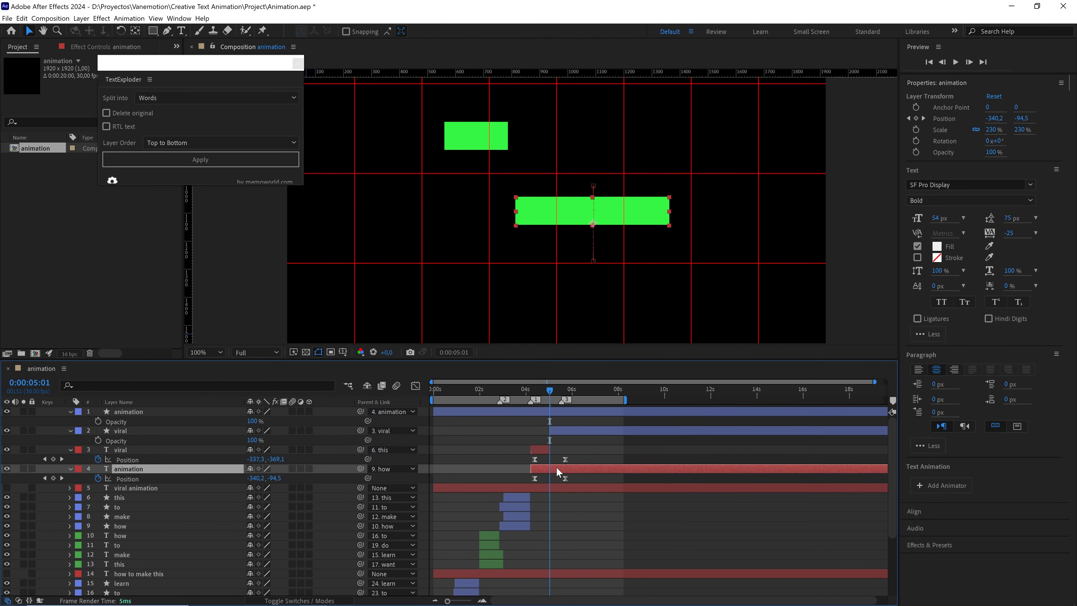
pyautogui.hotkey('ctrl', 'shift', 'd')
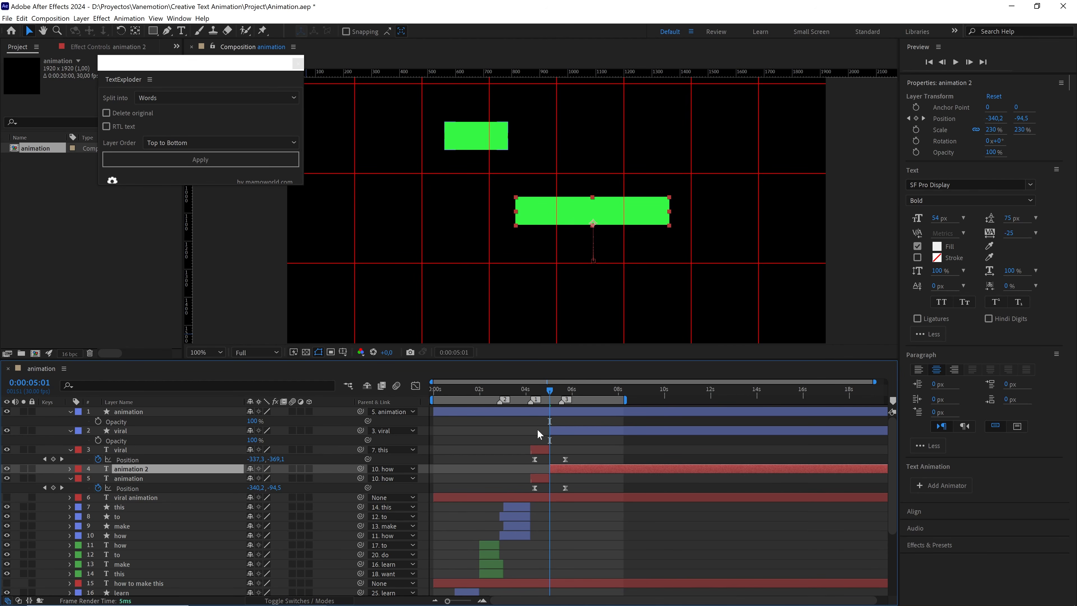
pyautogui.press('Delete')
pyautogui.click(484, 412)
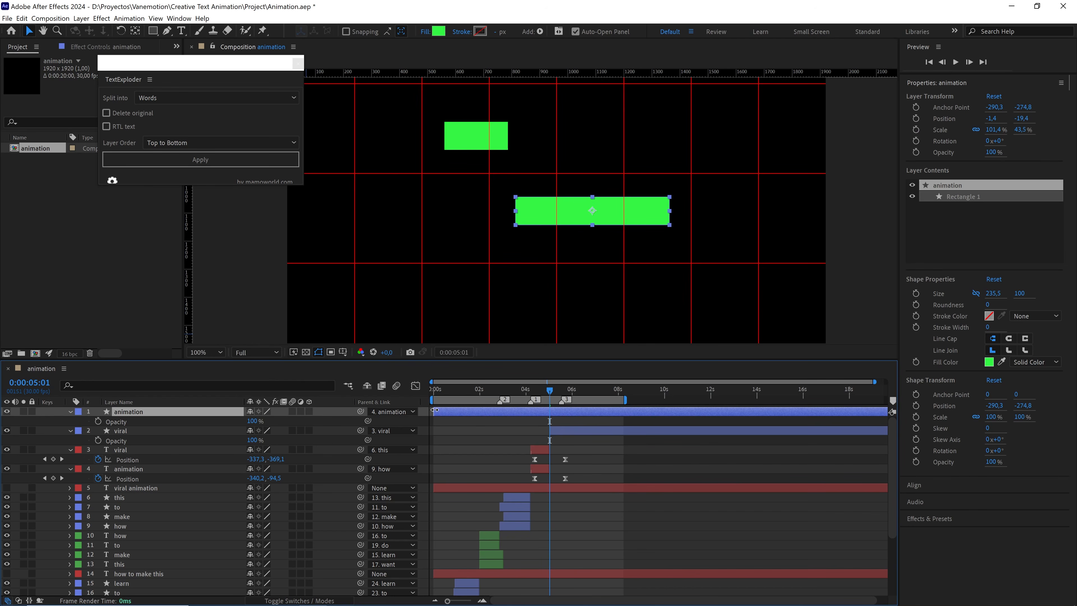
pyautogui.moveTo(433, 412); pyautogui.dragTo(523, 393)
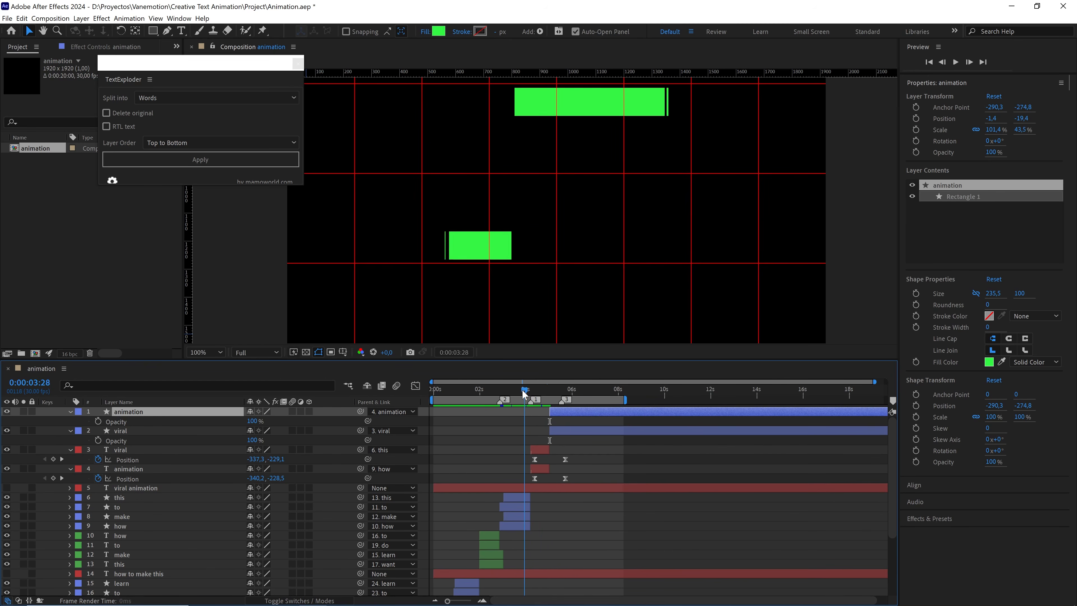
pyautogui.press('space')
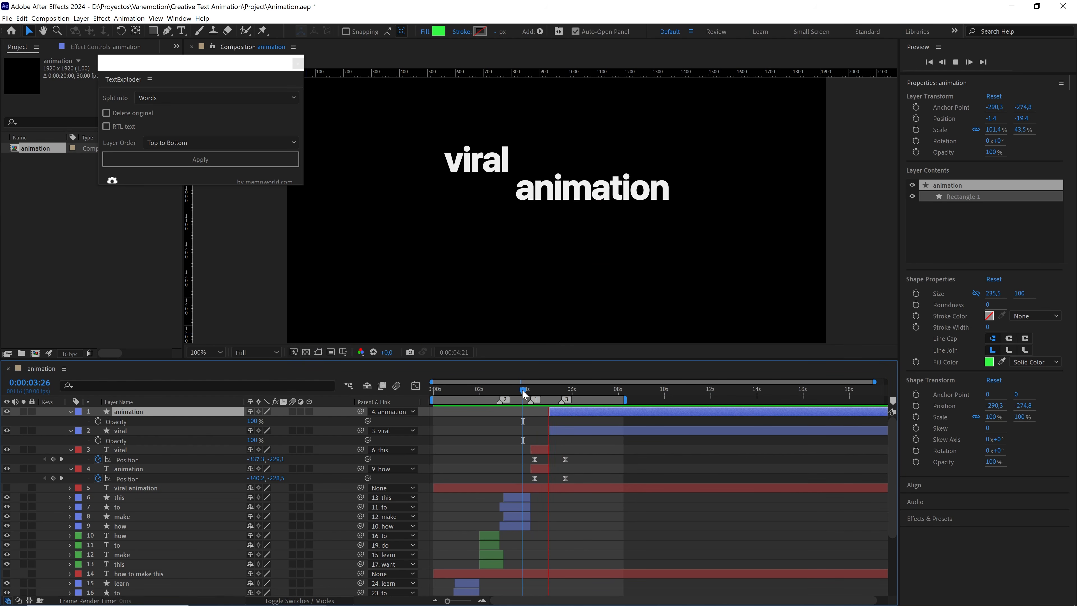
# Step: At 0:00:05:21, duplicate the "Do you want to learn" text layer to the top of the stack and make the copy visible
pyautogui.press('space')
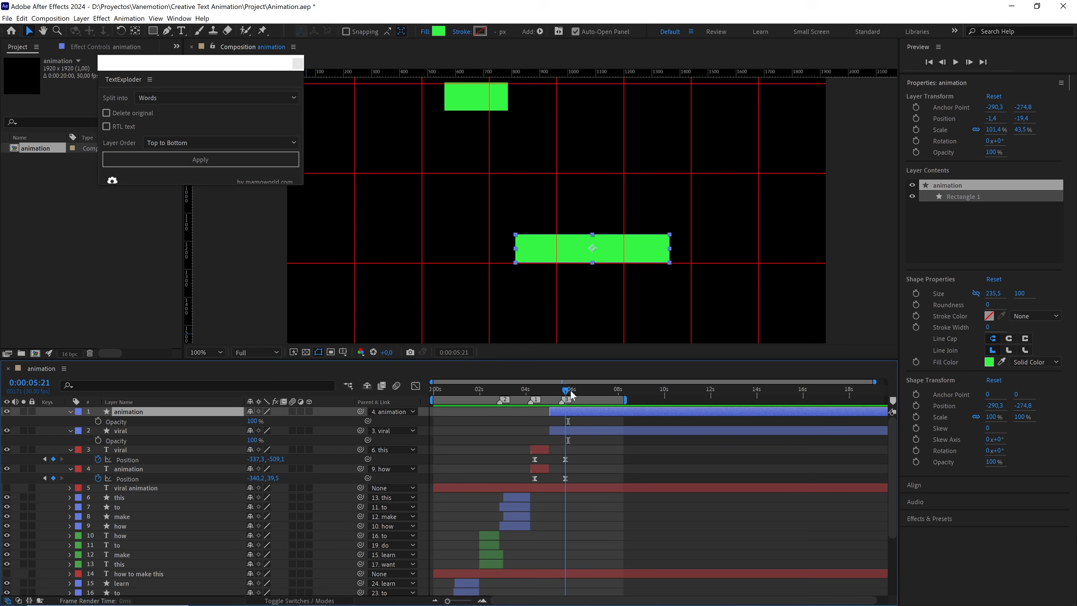
pyautogui.moveTo(570, 389); pyautogui.dragTo(565, 390)
pyautogui.scroll(-3, 170, 479)
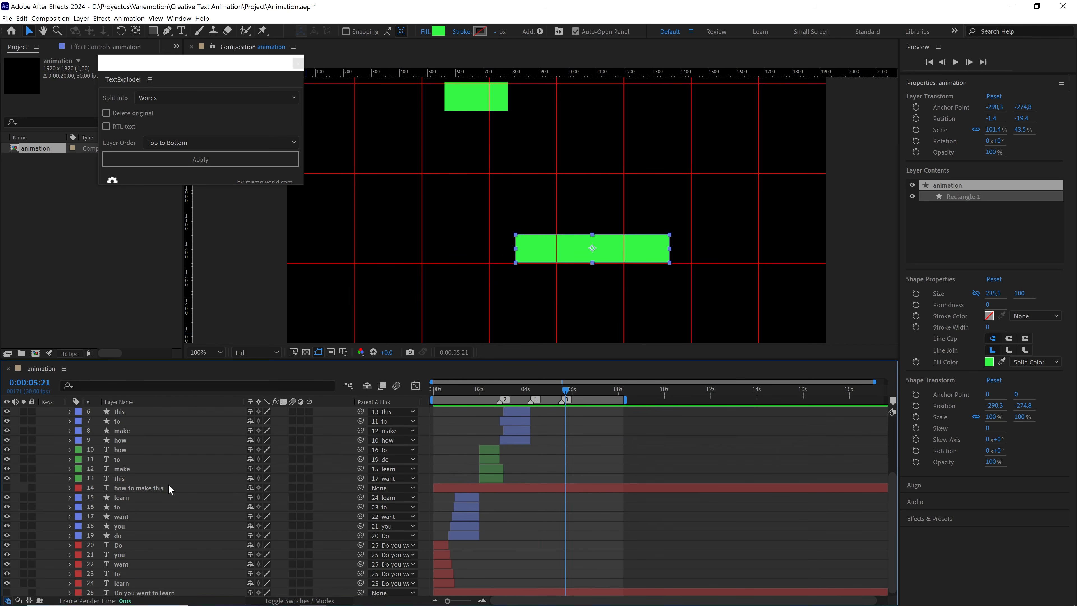
pyautogui.click(141, 590)
pyautogui.hotkey('ctrl', 'd')
pyautogui.hotkey('ctrl', 'shift', ']')
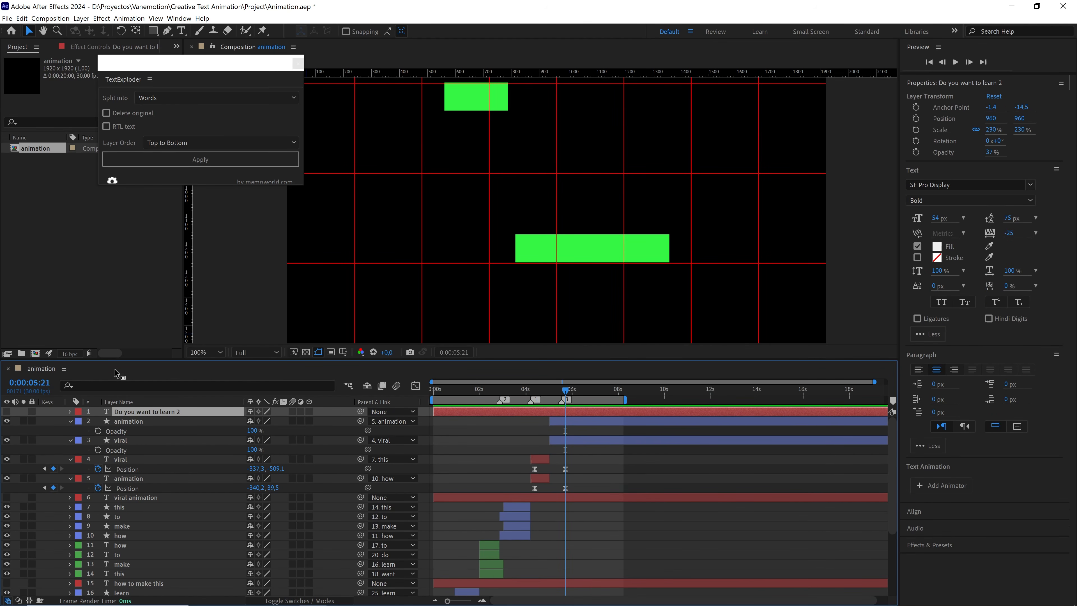
pyautogui.click(7, 411)
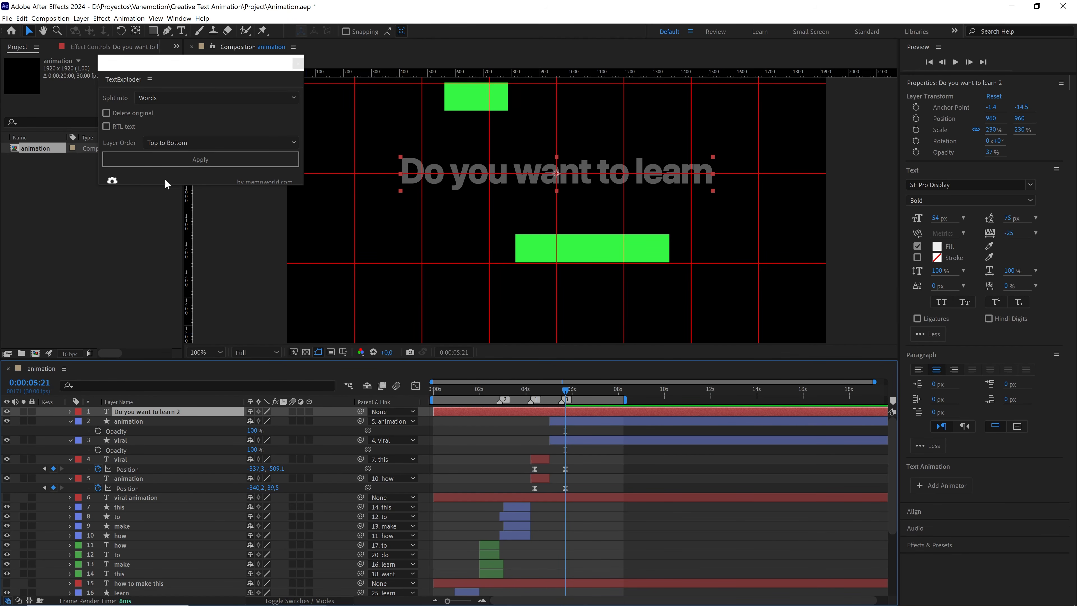
# Step: Split the duplicated sentence into word layers with TextExploder, hiding the source text, and give the five word layers an Orange label
pyautogui.click(200, 159)
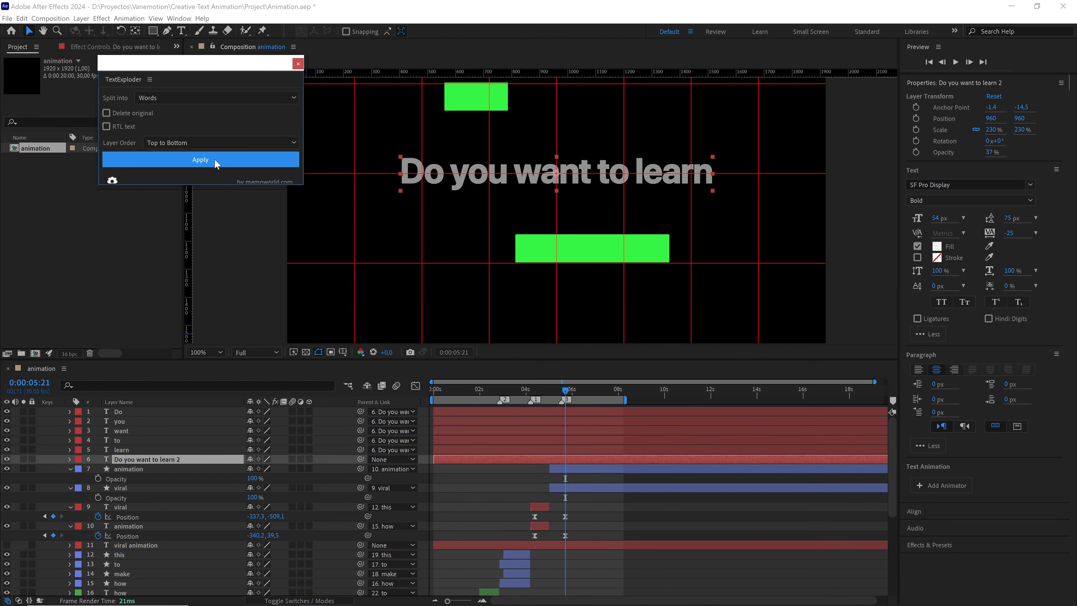
pyautogui.click(7, 459)
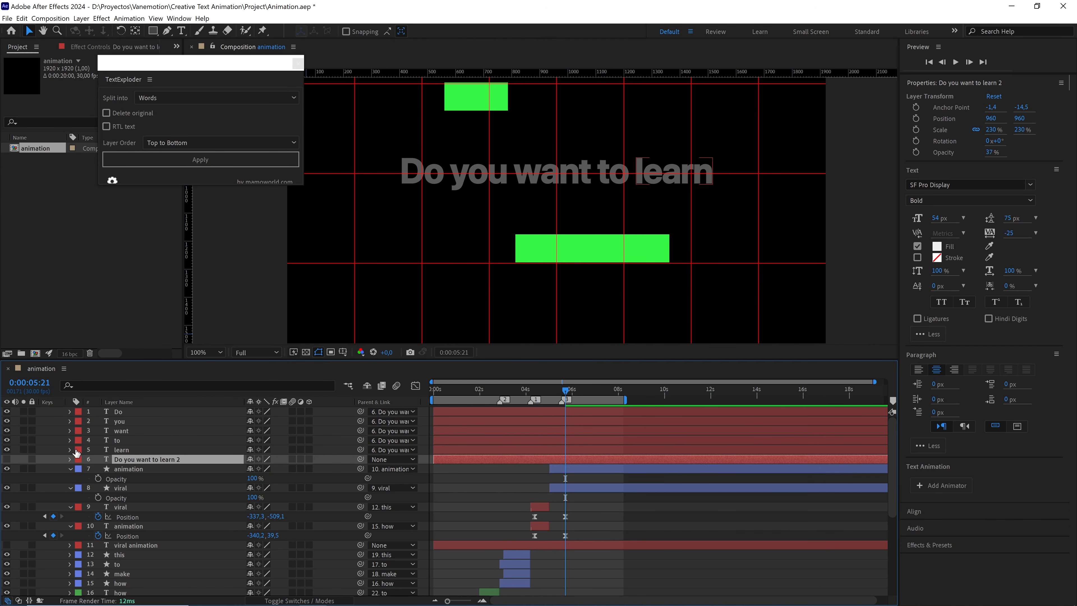
pyautogui.click(121, 449)
pyautogui.keyDown('shift'); pyautogui.click(119, 412); pyautogui.keyUp('shift')
pyautogui.click(79, 411)
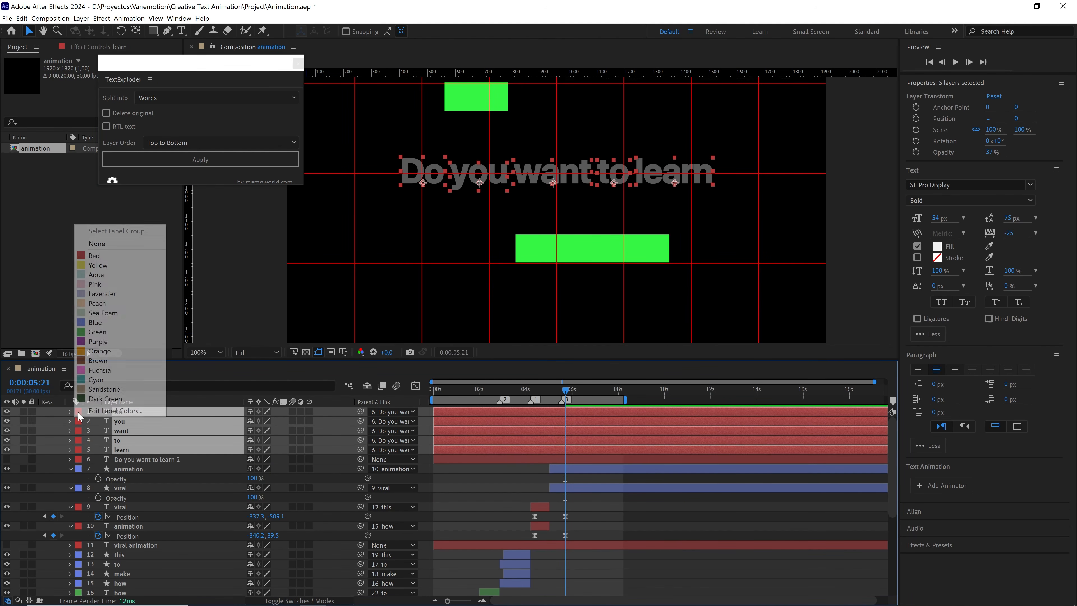
pyautogui.click(100, 351)
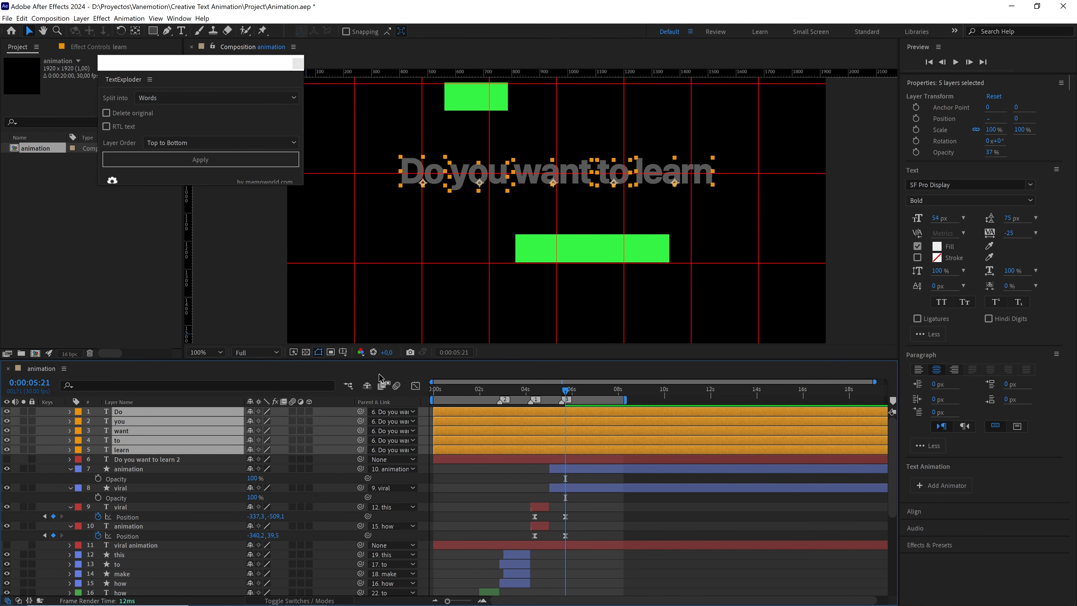
# Step: Set the opacity of the five orange word layers to 100% and collapse their properties
pyautogui.press('t')
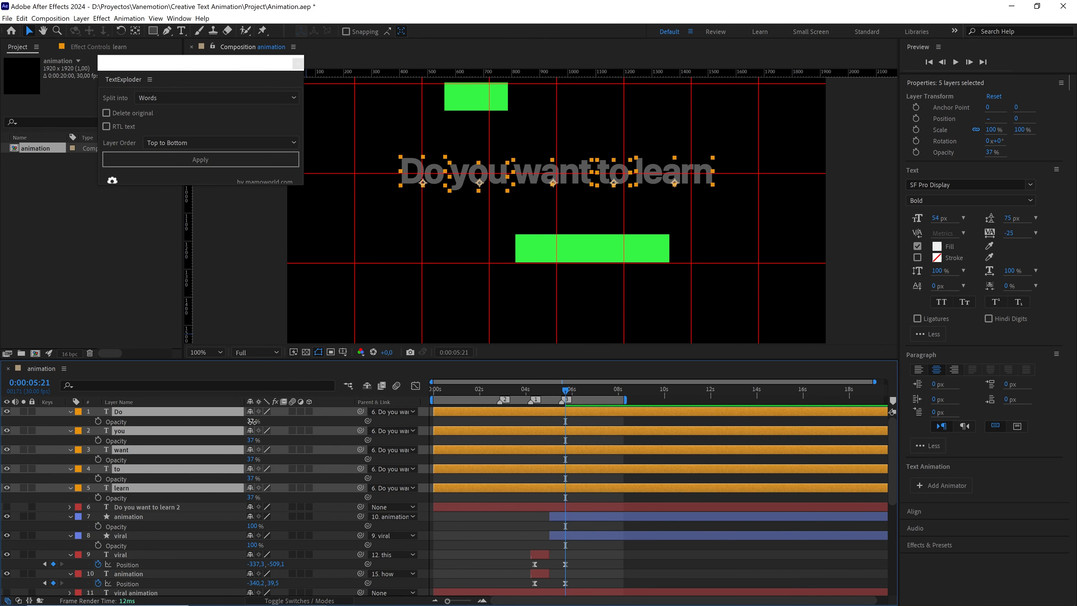
pyautogui.moveTo(251, 422); pyautogui.dragTo(376, 417)
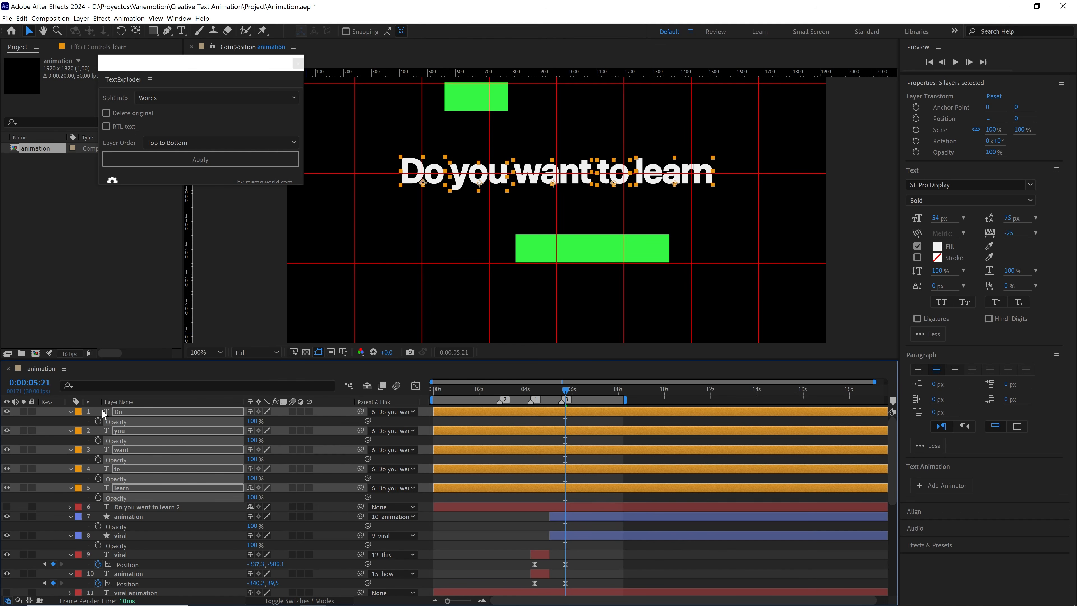
pyautogui.click(71, 411)
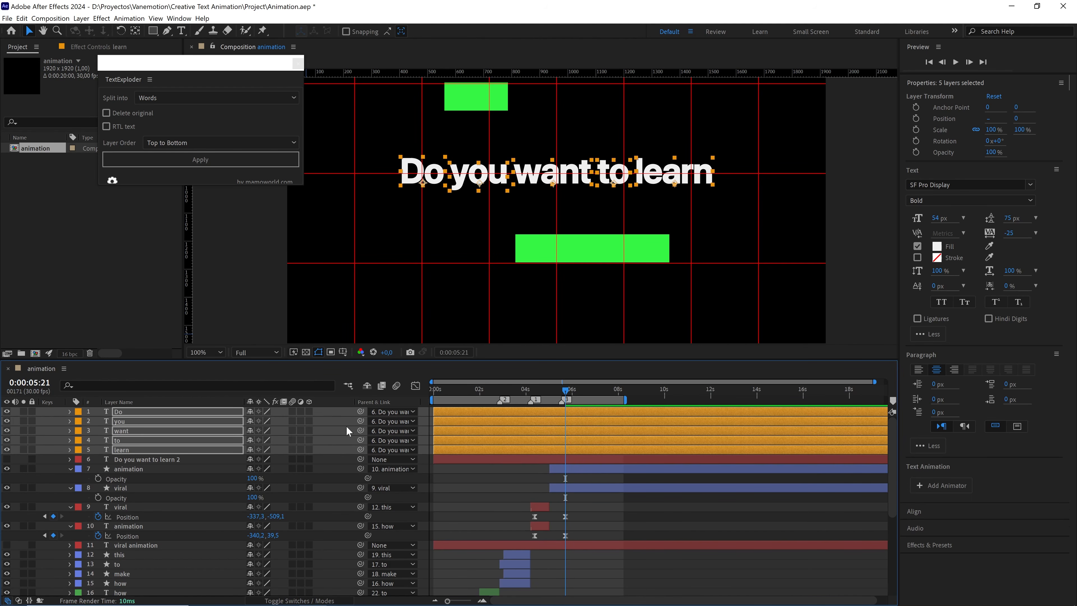
# Step: Turn off the Proportional Grid and place vertical guides at both edges of "Do" and the start of "you"
pyautogui.click(343, 352)
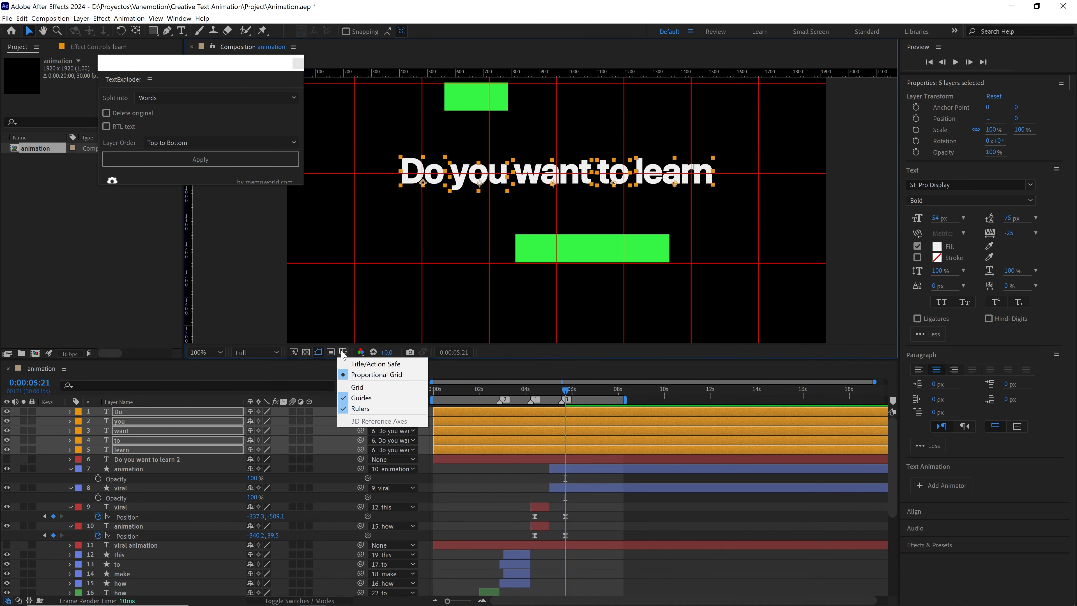
pyautogui.click(356, 374)
pyautogui.scroll(1, 408, 212)
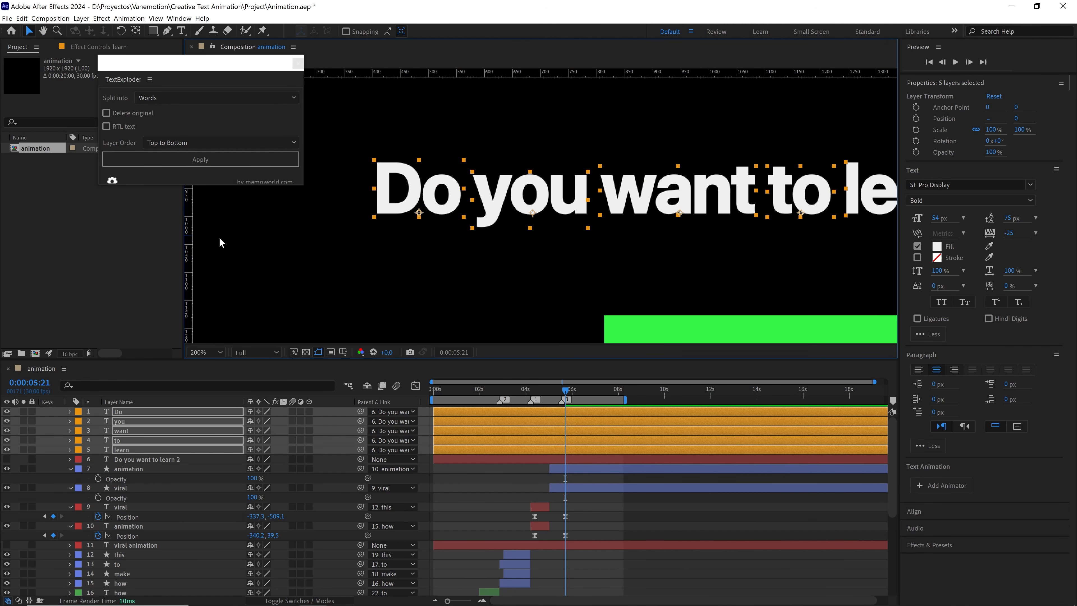
pyautogui.moveTo(189, 250); pyautogui.dragTo(376, 225)
pyautogui.moveTo(191, 283); pyautogui.dragTo(460, 211)
pyautogui.moveTo(190, 272); pyautogui.dragTo(472, 199)
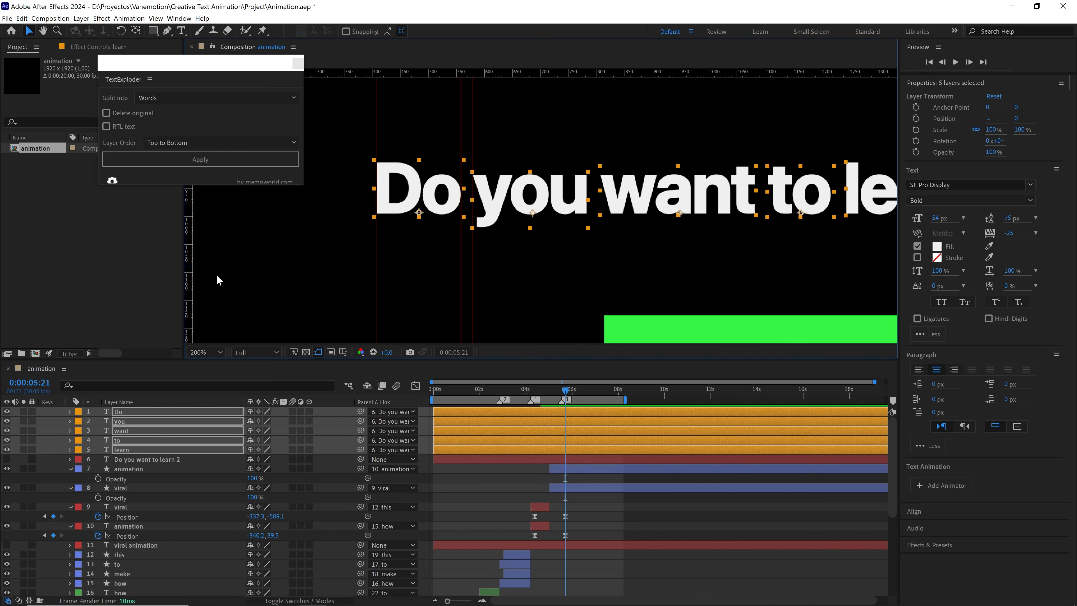
# Step: Place vertical guides at the end of "you" and at both edges of "want", "to" and "learn"
pyautogui.moveTo(189, 279); pyautogui.dragTo(586, 212)
pyautogui.moveTo(193, 281); pyautogui.dragTo(600, 183)
pyautogui.moveTo(604, 191); pyautogui.dragTo(461, 201)
pyautogui.moveTo(189, 264); pyautogui.dragTo(612, 200)
pyautogui.moveTo(194, 291); pyautogui.dragTo(623, 200)
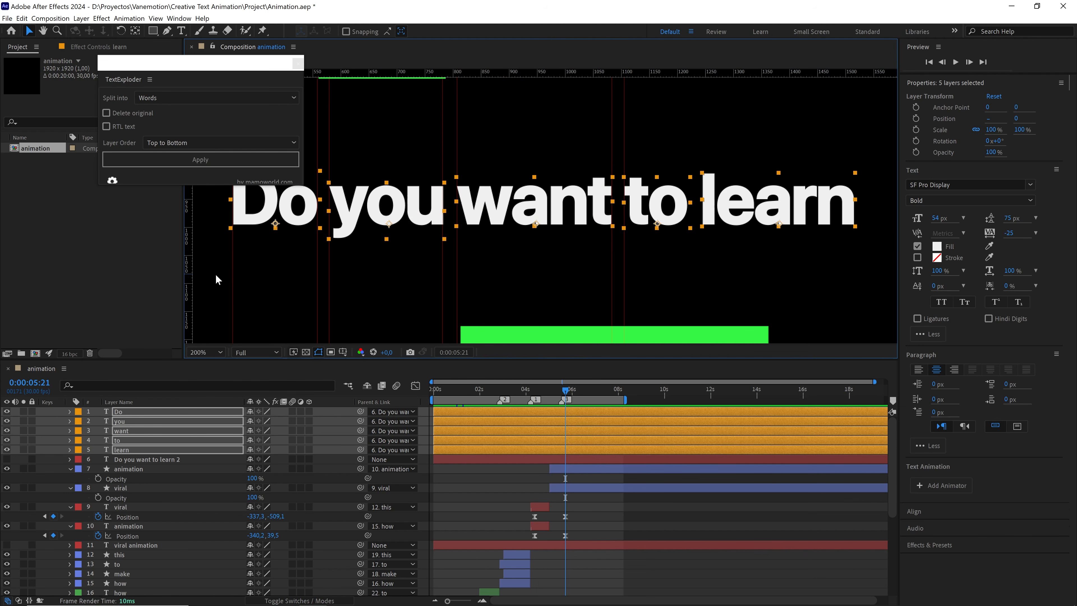
pyautogui.moveTo(190, 275); pyautogui.dragTo(596, 199)
pyautogui.moveTo(190, 298); pyautogui.dragTo(747, 229)
pyautogui.scroll(-1, 734, 229)
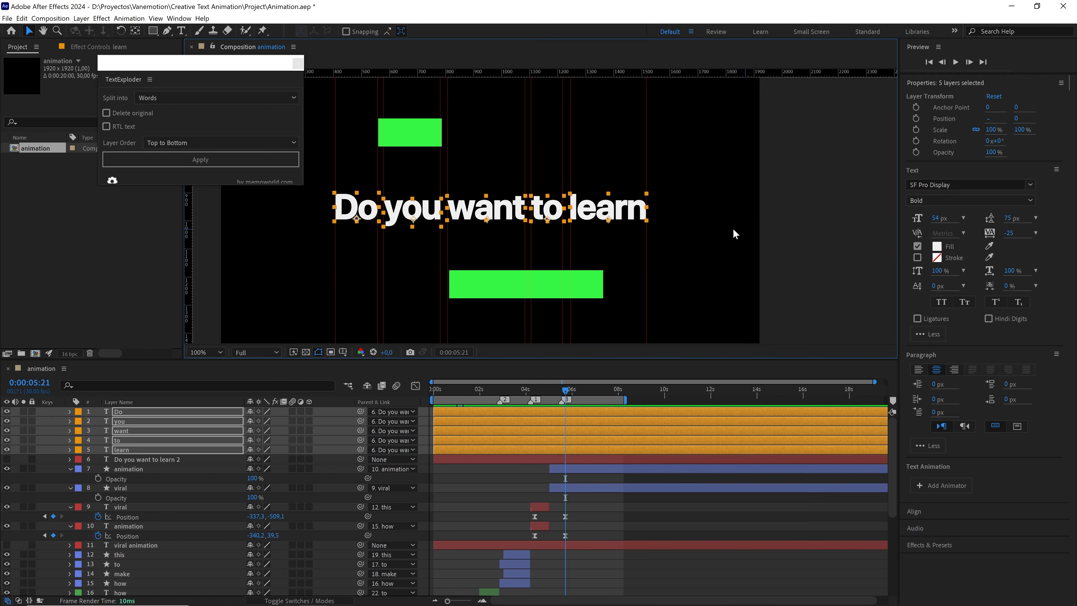
pyautogui.moveTo(545, 229); pyautogui.dragTo(652, 214)
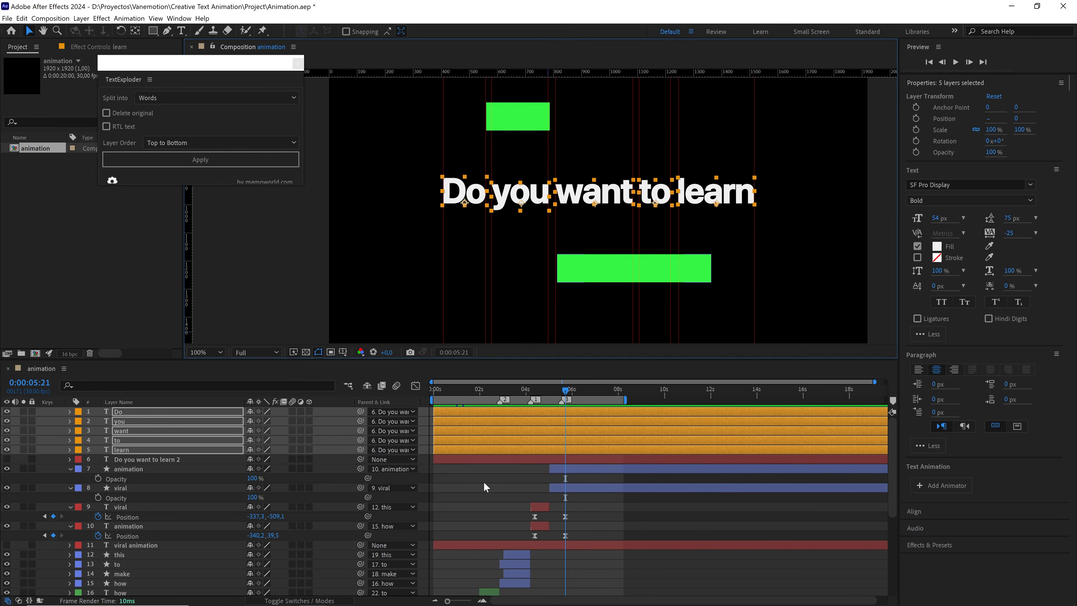
# Step: Separate the Position dimensions of the "animation" and "viral" rectangle layers into X and Y
pyautogui.click(631, 280)
pyautogui.scroll(1, 631, 280)
pyautogui.scroll(-1, 631, 280)
pyautogui.moveTo(602, 274); pyautogui.dragTo(611, 236)
pyautogui.click(570, 470)
pyautogui.keyDown('shift'); pyautogui.click(569, 487); pyautogui.keyUp('shift')
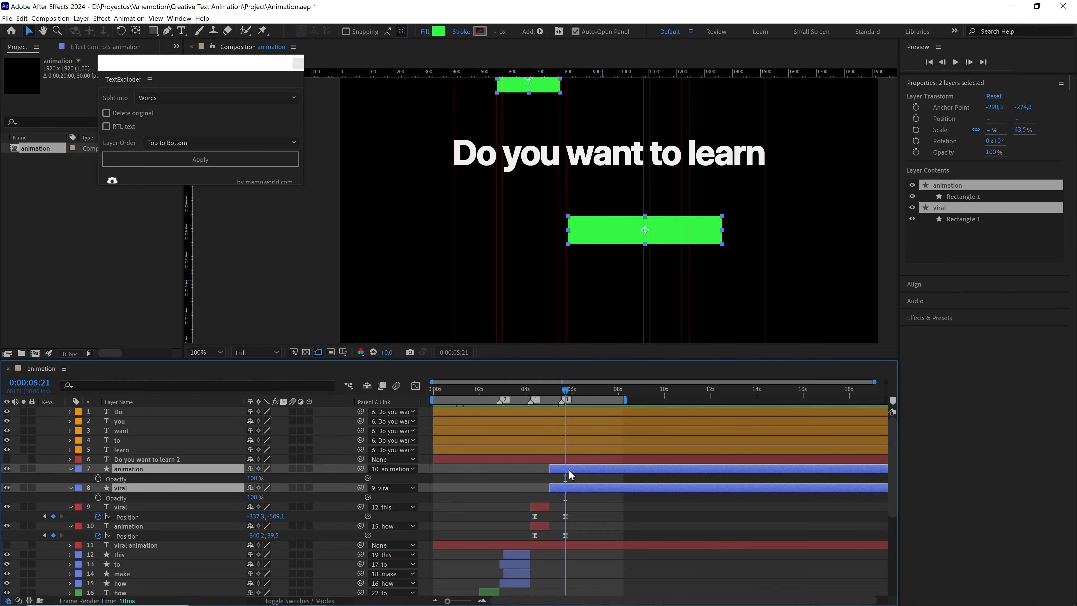
pyautogui.press('p')
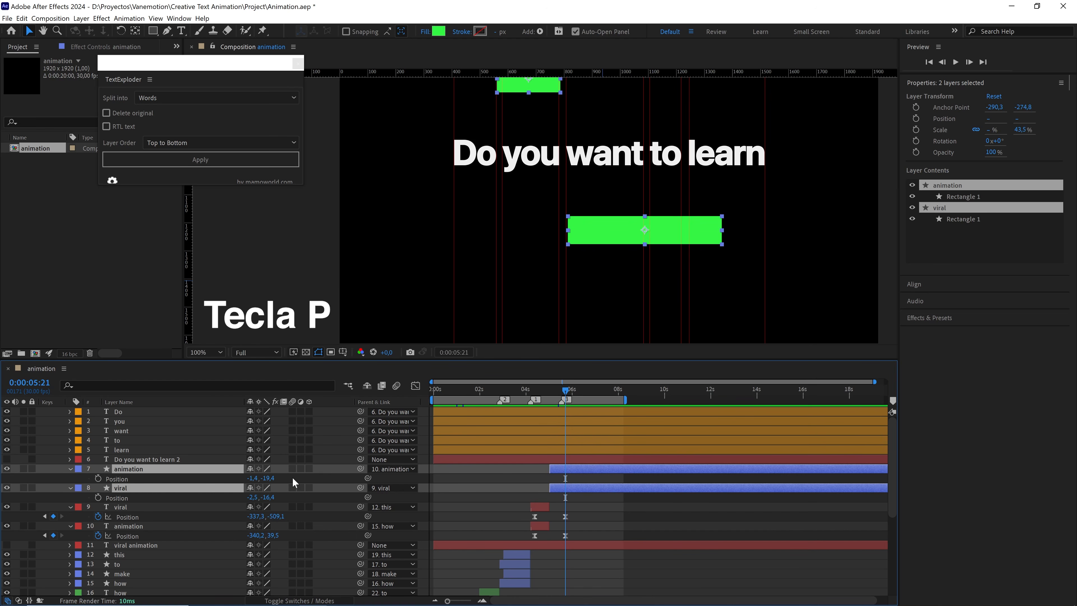
pyautogui.rightClick(121, 480)
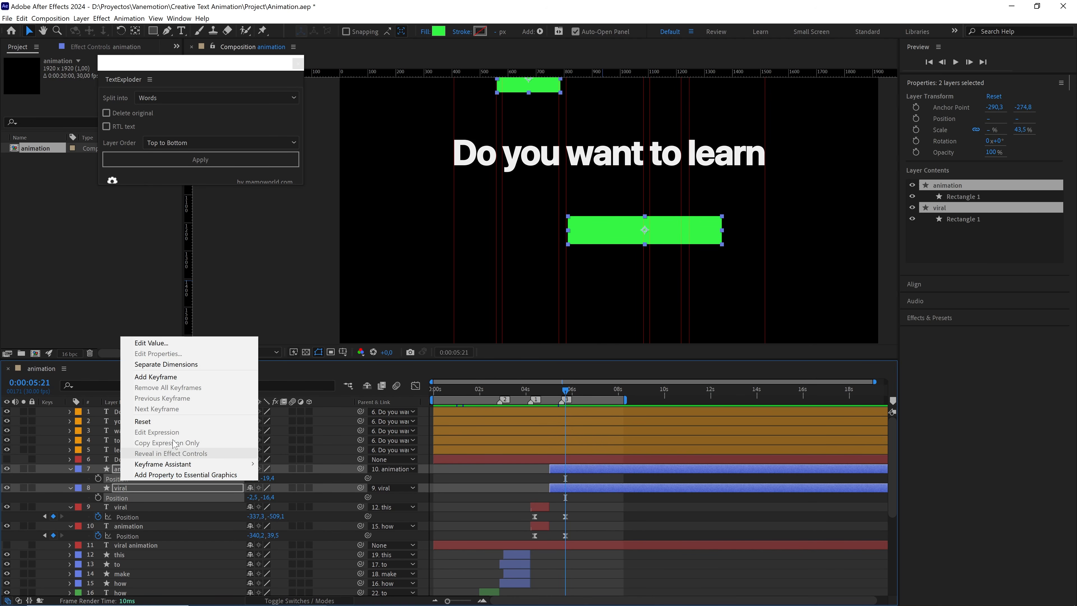
pyautogui.click(186, 364)
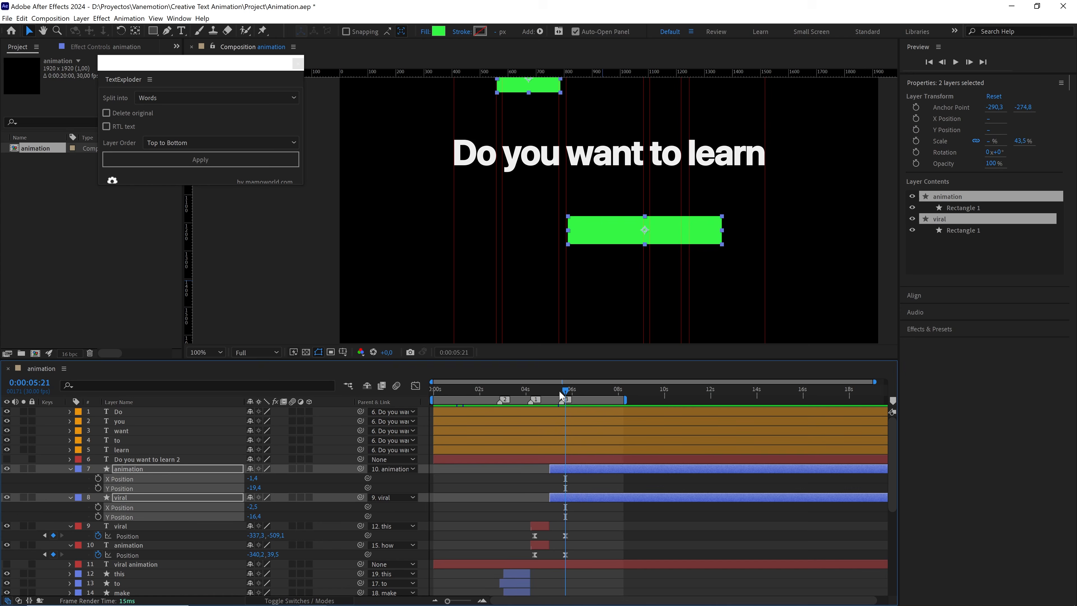
# Step: Set an X Position keyframe on both the "animation" and "viral" rectangle layers at 0:00:05:01
pyautogui.moveTo(559, 390); pyautogui.dragTo(552, 391)
pyautogui.keyDown('alt'); pyautogui.scroll(3, 563, 492); pyautogui.keyUp('alt')
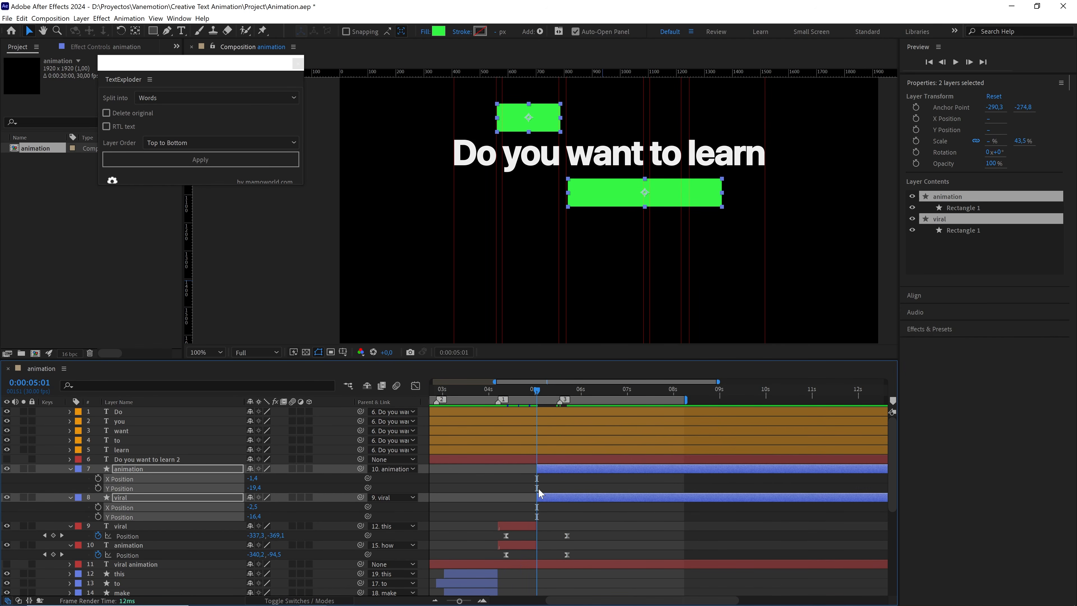
pyautogui.click(303, 483)
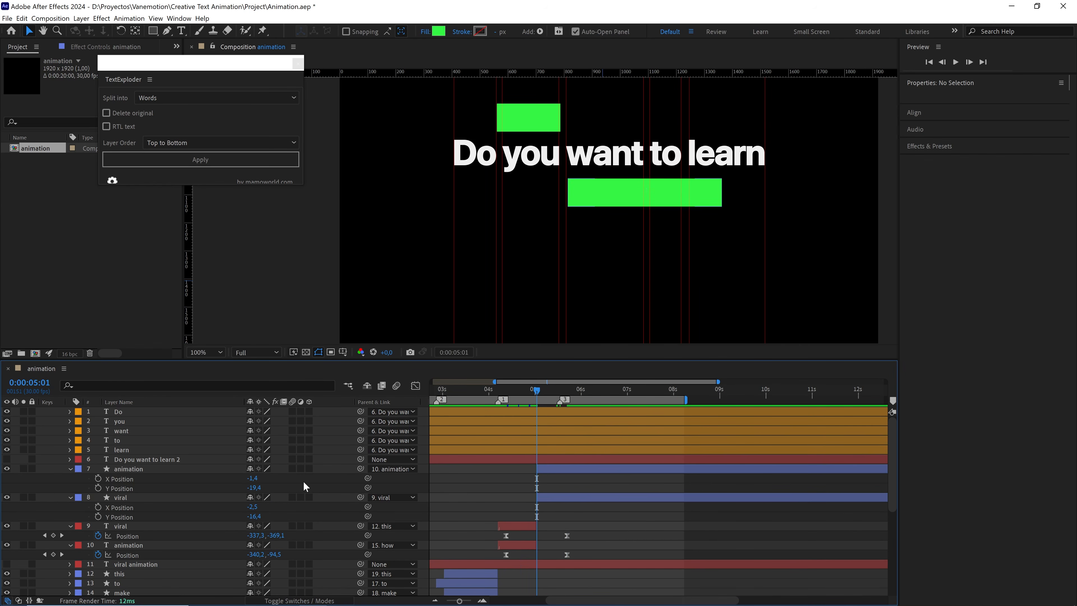
pyautogui.click(98, 478)
pyautogui.click(98, 508)
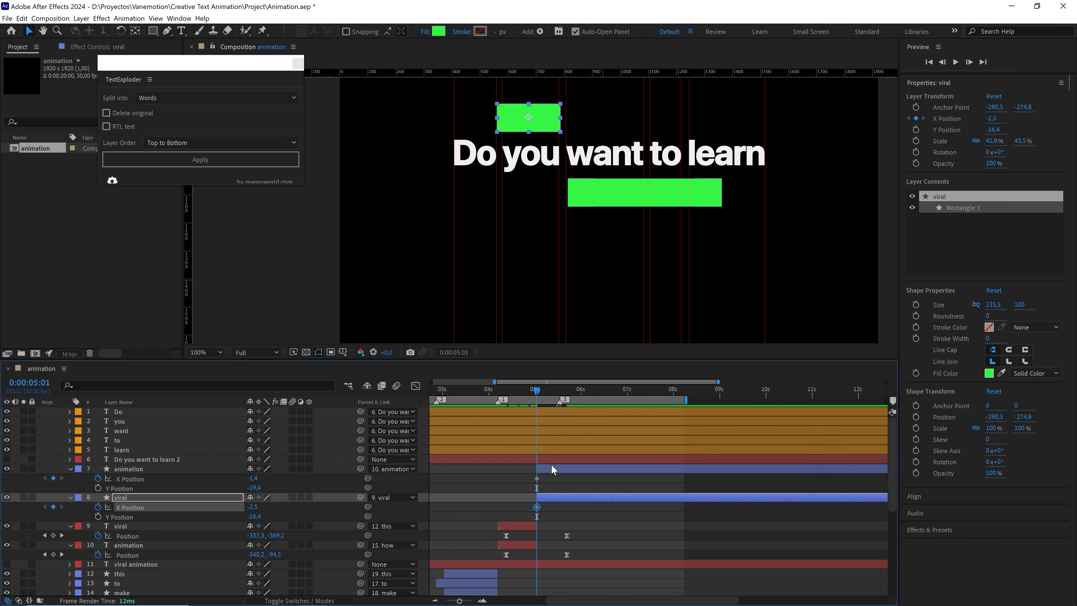
# Step: Move the playhead to 0:00:06:11, 40 frames after the X Position keyframes
pyautogui.moveTo(256, 506); pyautogui.dragTo(302, 505)
pyautogui.press('k')
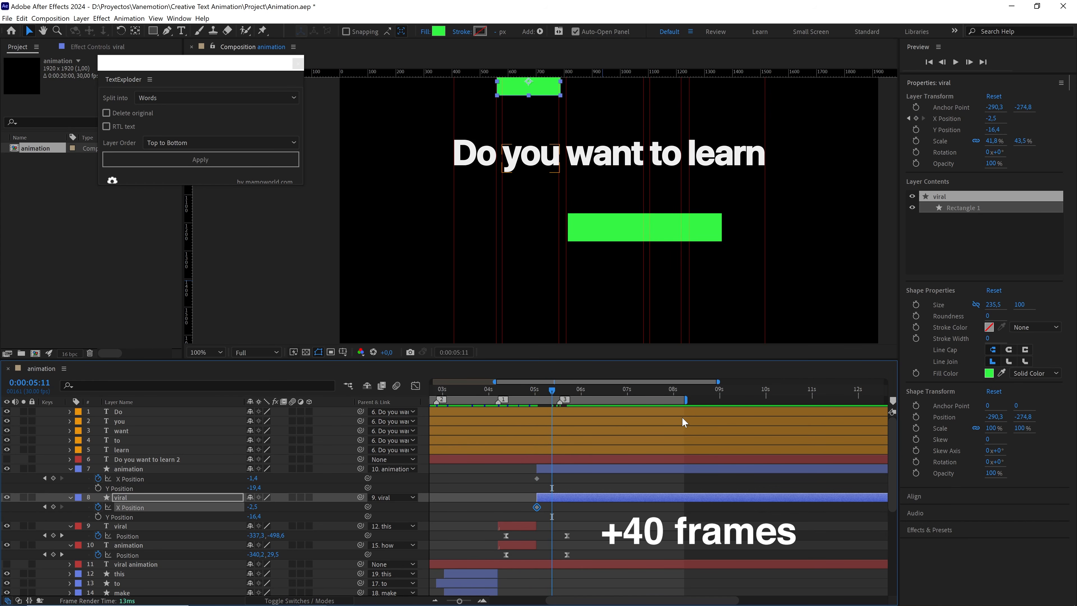
pyautogui.hotkey('shift', 'pagedown')
pyautogui.hotkey('shift', 'pagedown')
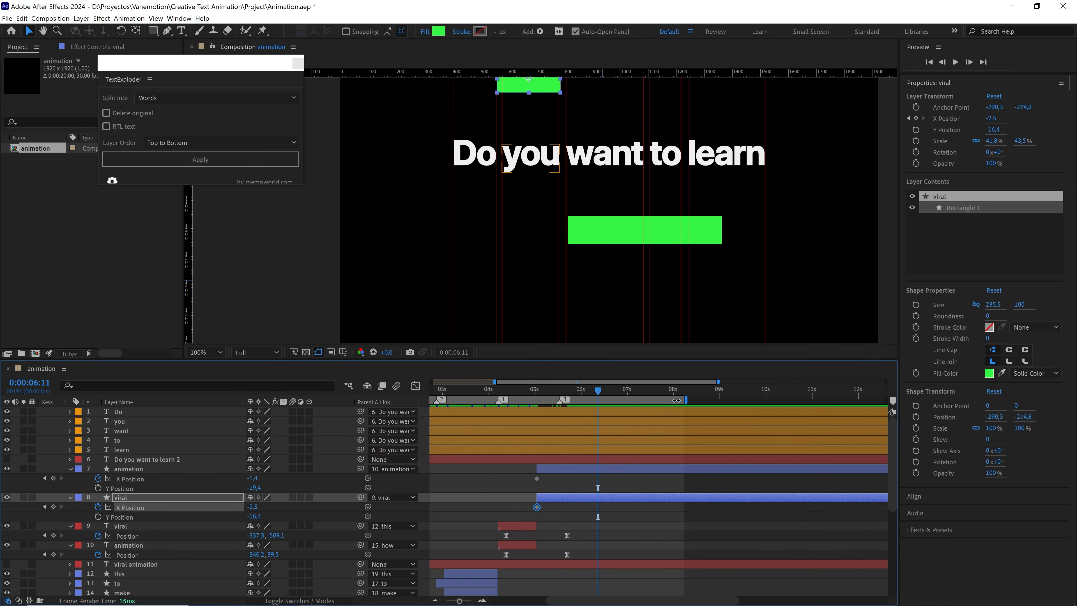
pyautogui.moveTo(629, 219); pyautogui.dragTo(613, 255)
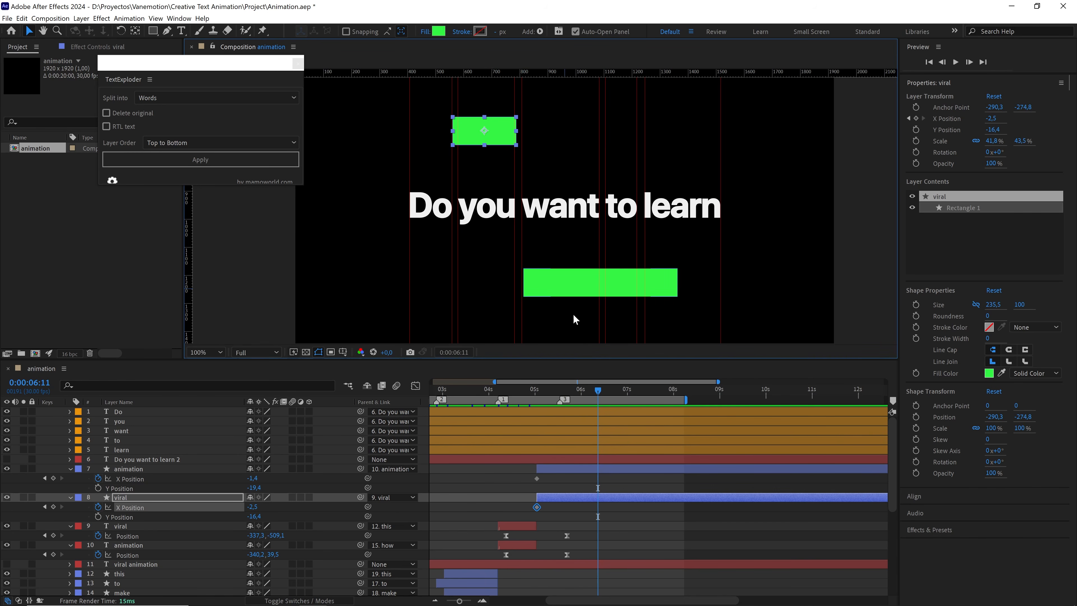
# Step: Filter the two rectangle layers' properties for "size" and enable Size keyframing on both rectangles at 0:00:06:11
pyautogui.keyDown('ctrl'); pyautogui.click(565, 469); pyautogui.keyUp('ctrl')
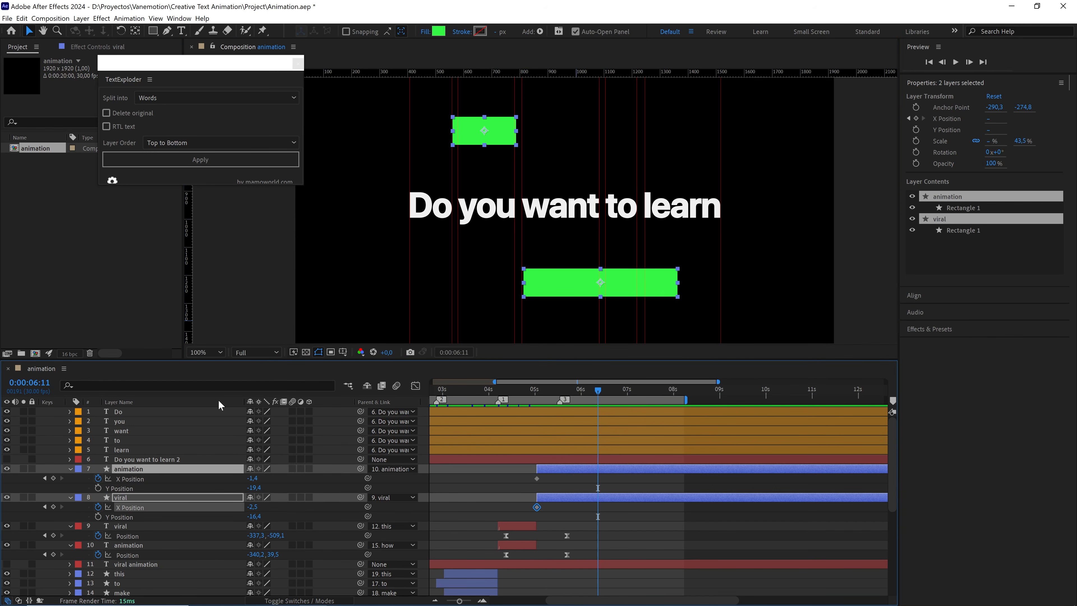
pyautogui.click(148, 384)
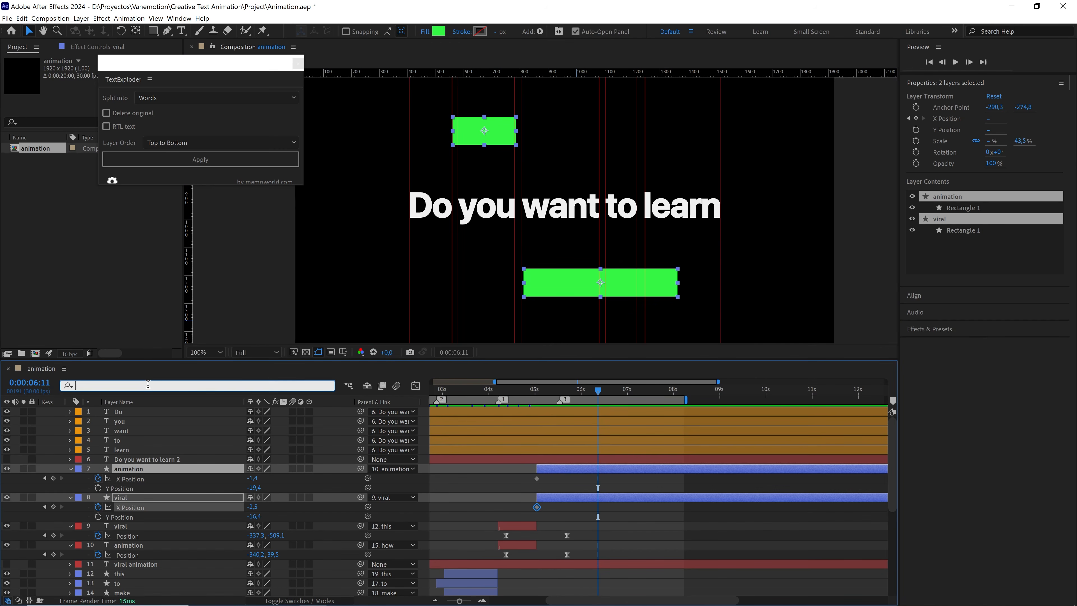
pyautogui.write('size')
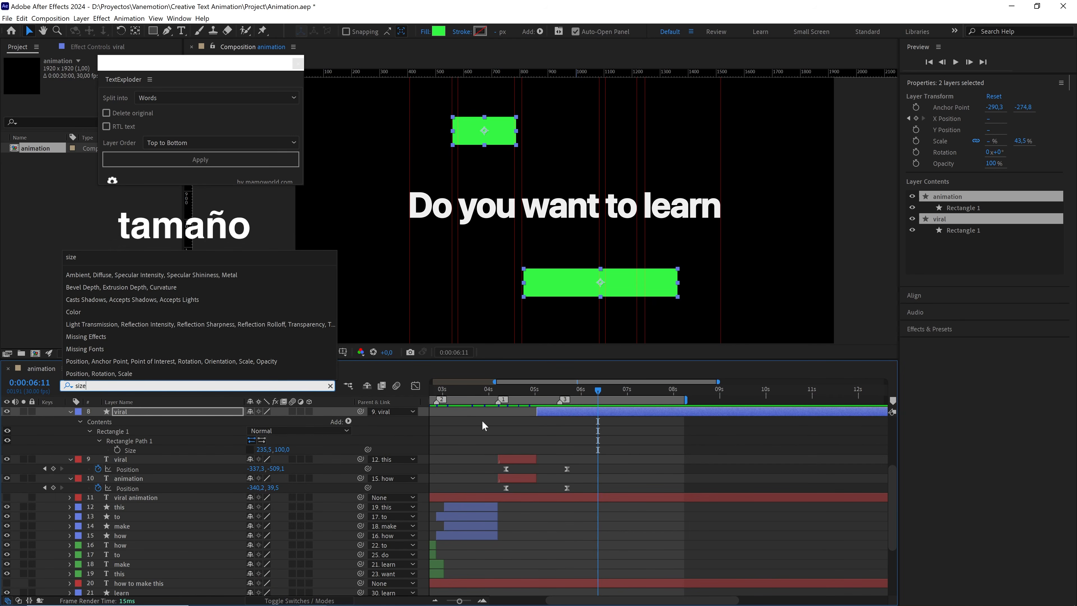
pyautogui.scroll(2, 512, 446)
pyautogui.click(117, 460)
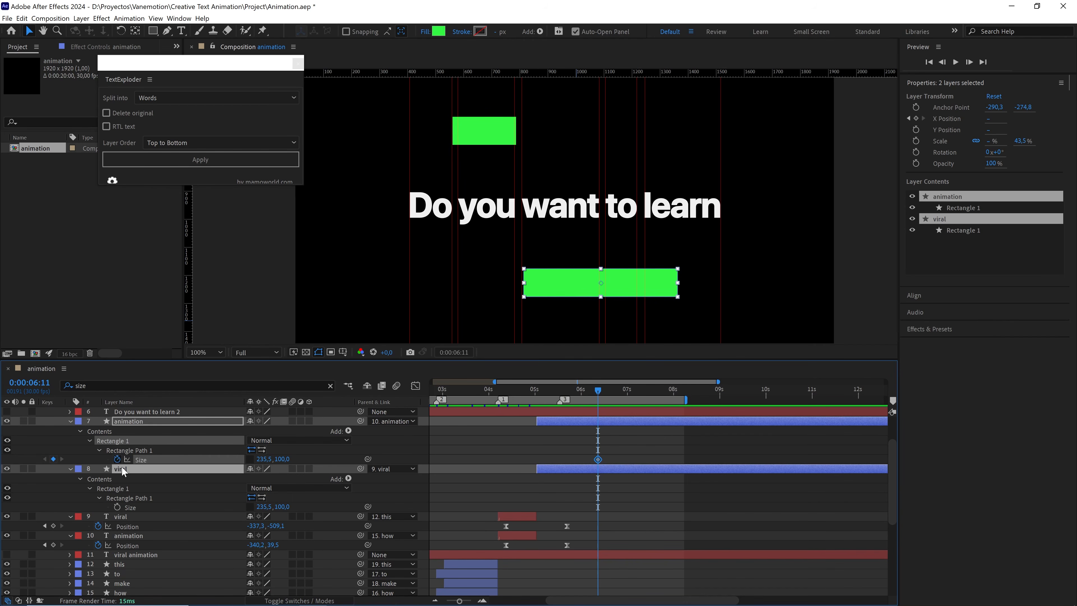
pyautogui.click(118, 506)
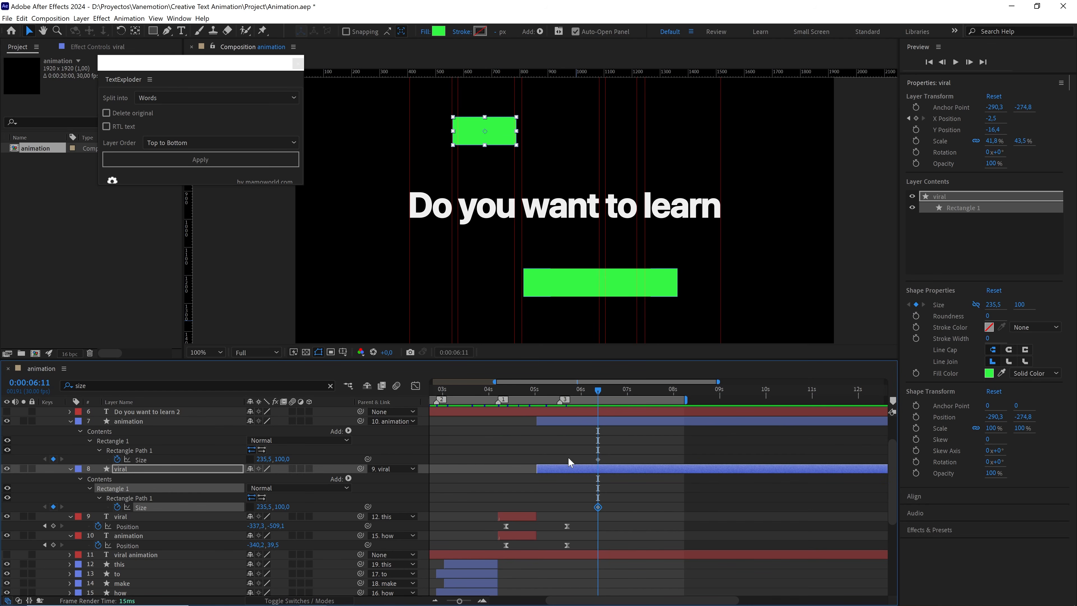
# Step: Show only the keyframed properties of both rectangle layers and move their Size keyframes to 0:00:05:01, in line with the X Position keyframes
pyautogui.keyDown('shift'); pyautogui.click(589, 424); pyautogui.keyUp('shift')
pyautogui.press('u')
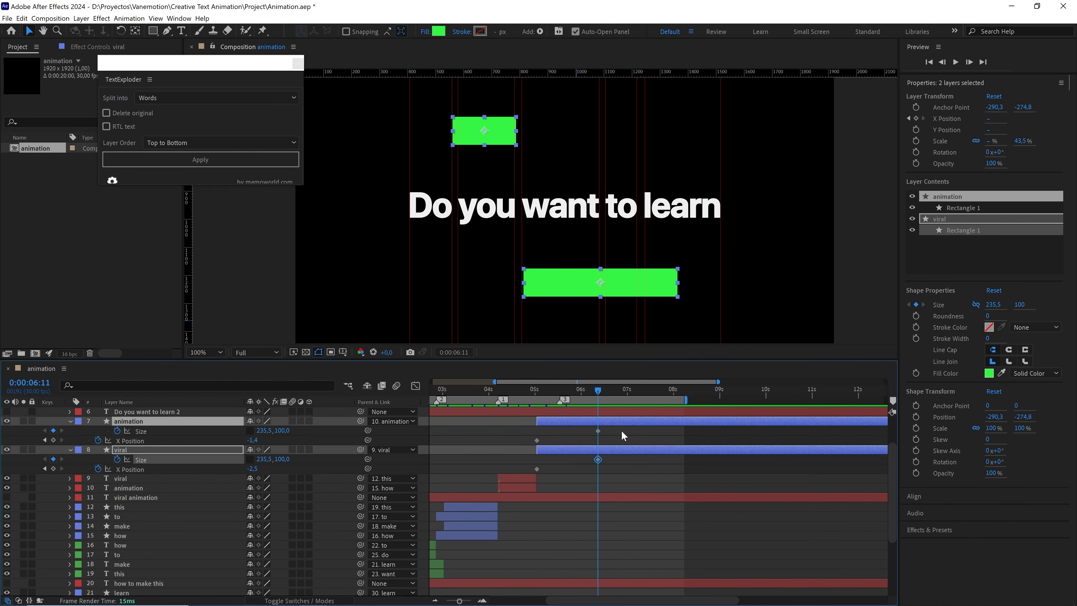
pyautogui.moveTo(621, 429); pyautogui.dragTo(538, 459)
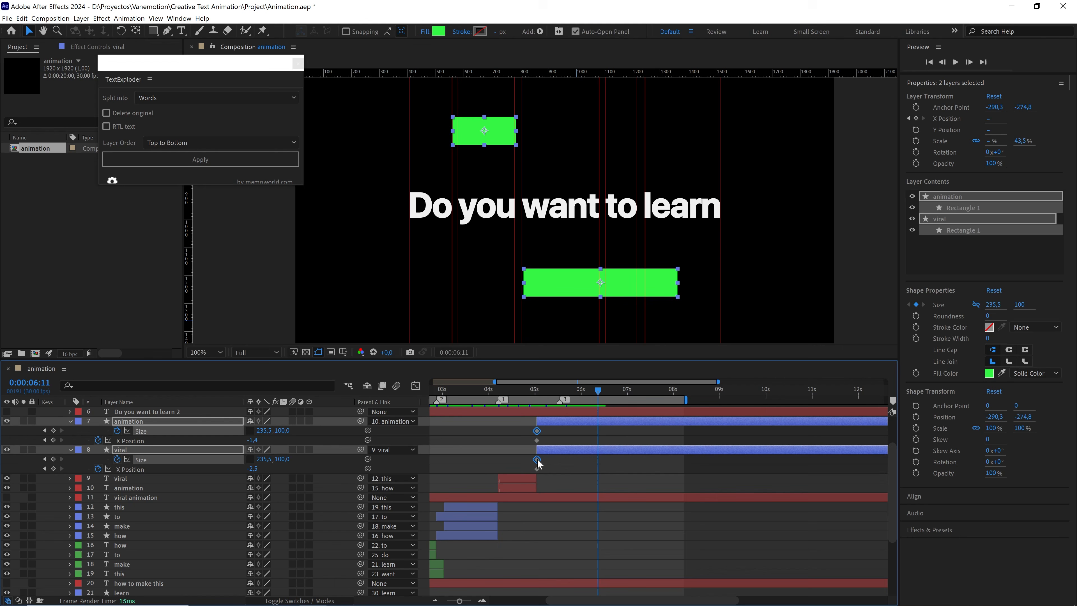
pyautogui.scroll(2, 543, 231)
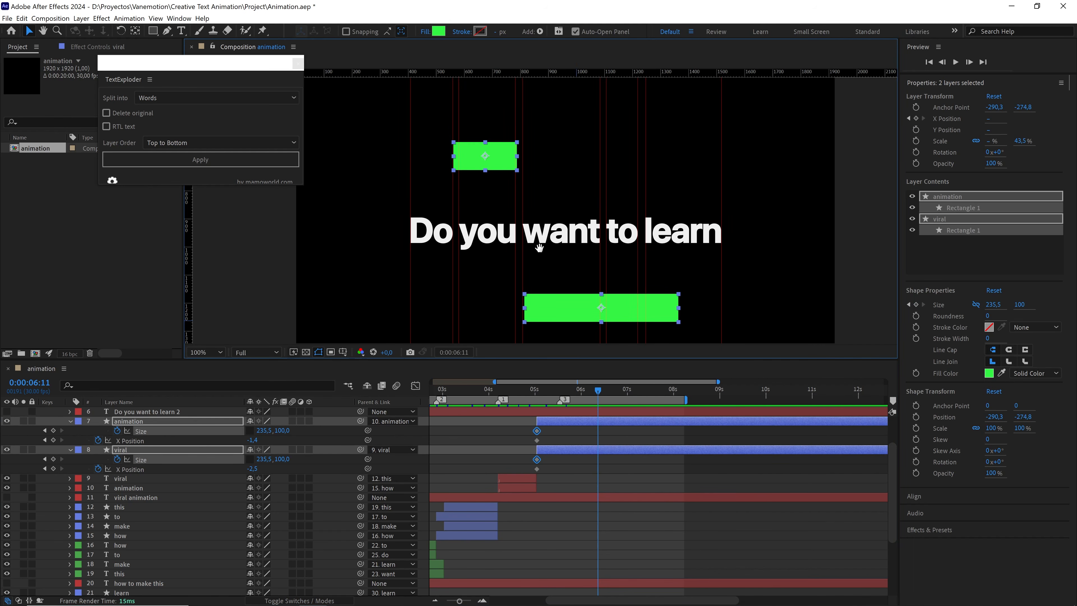
# Step: At 0:00:06:11, fit the "viral" rectangle to the word "want" with Size width 280,5 and X Position 115,5
pyautogui.click(587, 437)
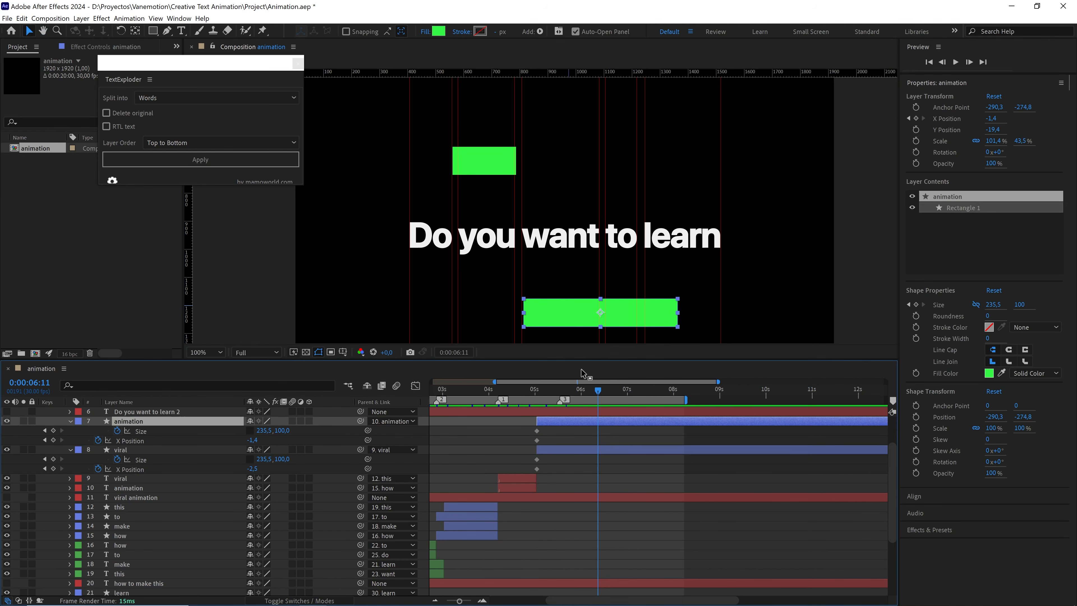
pyautogui.click(500, 167)
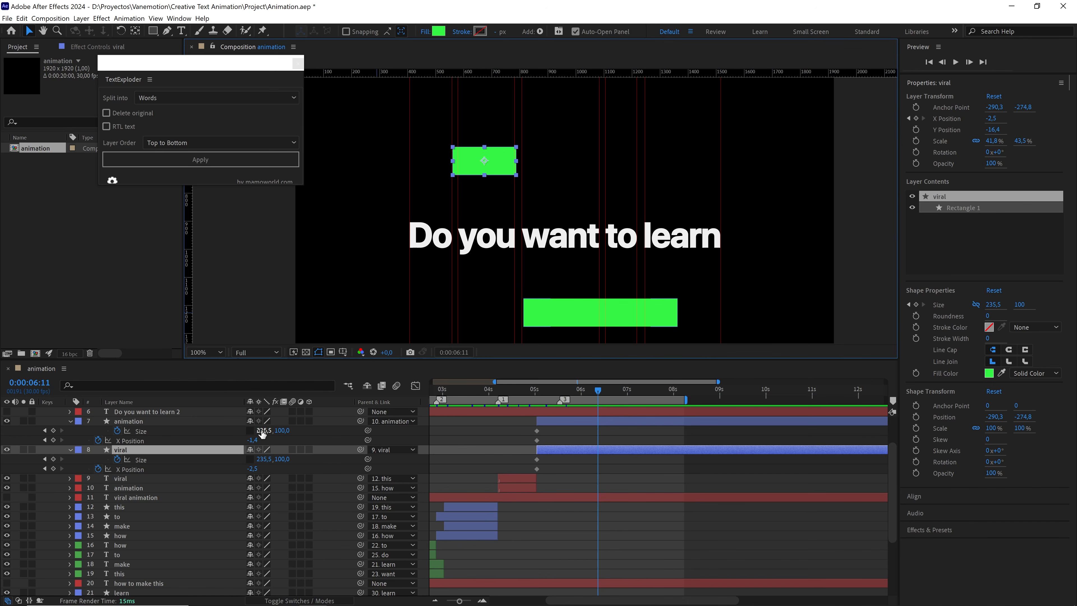
pyautogui.moveTo(252, 468); pyautogui.dragTo(293, 457)
pyautogui.scroll(1, 653, 193)
pyautogui.moveTo(624, 168); pyautogui.dragTo(592, 211)
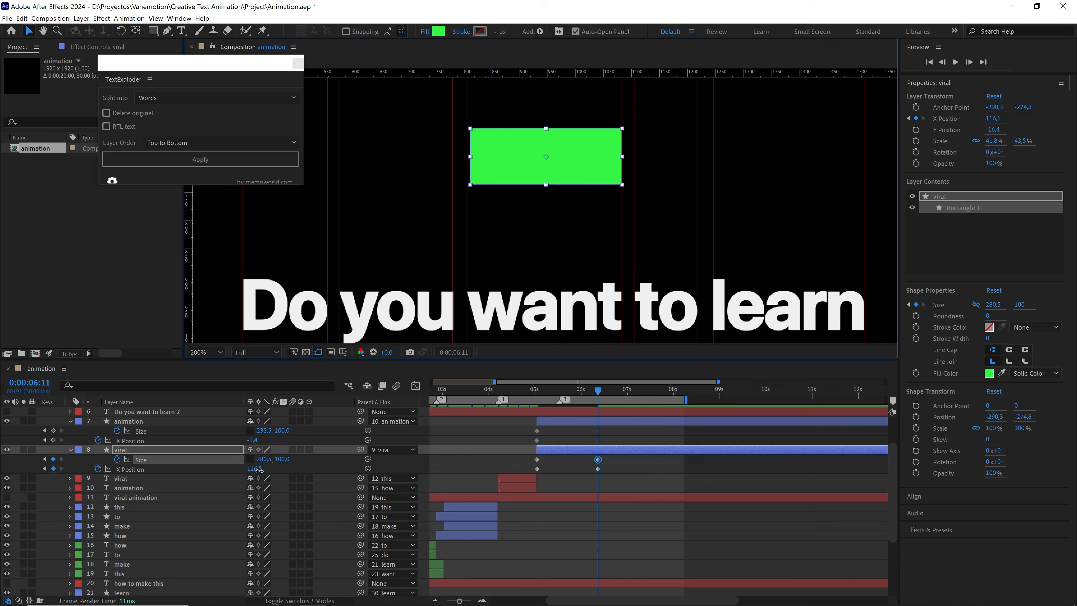
pyautogui.moveTo(259, 470); pyautogui.dragTo(258, 469)
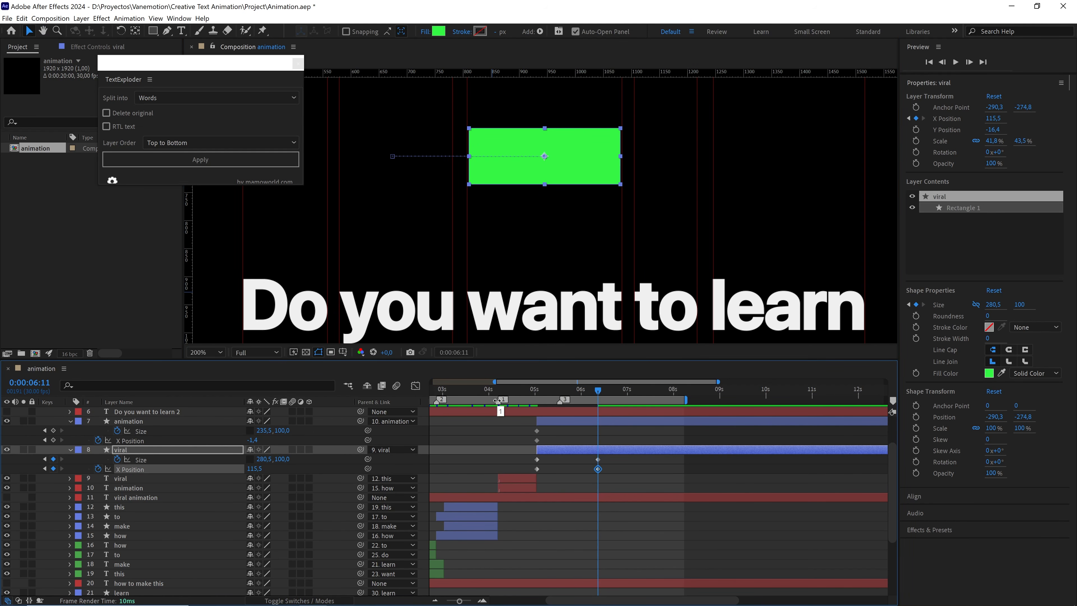
# Step: Duplicate the "viral" rectangle and fit the copy to the word "to" with Size width 112,5 and X Position 209,5
pyautogui.moveTo(673, 271); pyautogui.dragTo(646, 258)
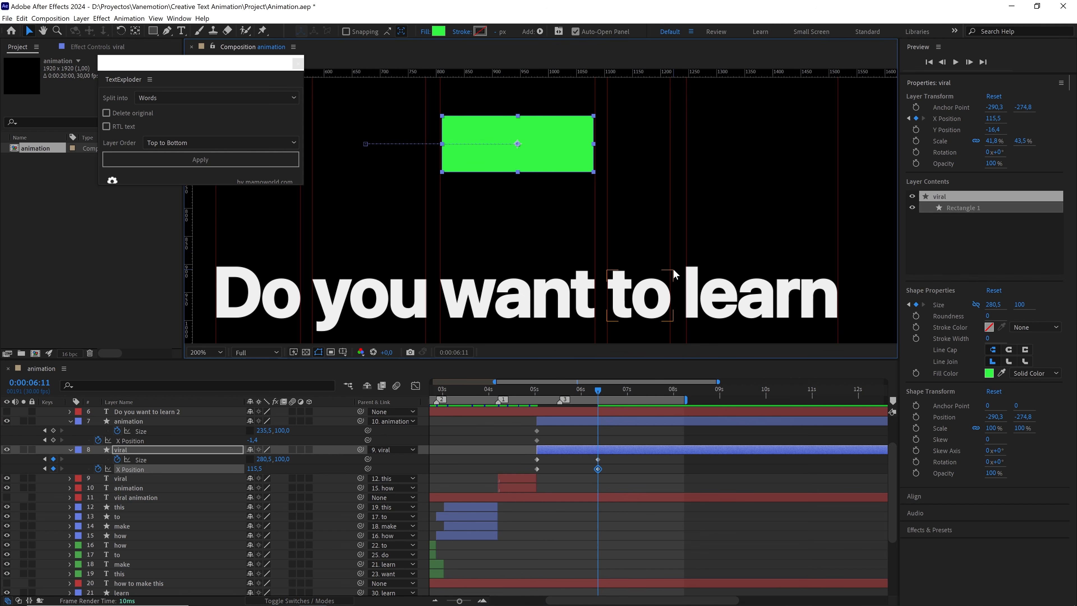
pyautogui.click(569, 450)
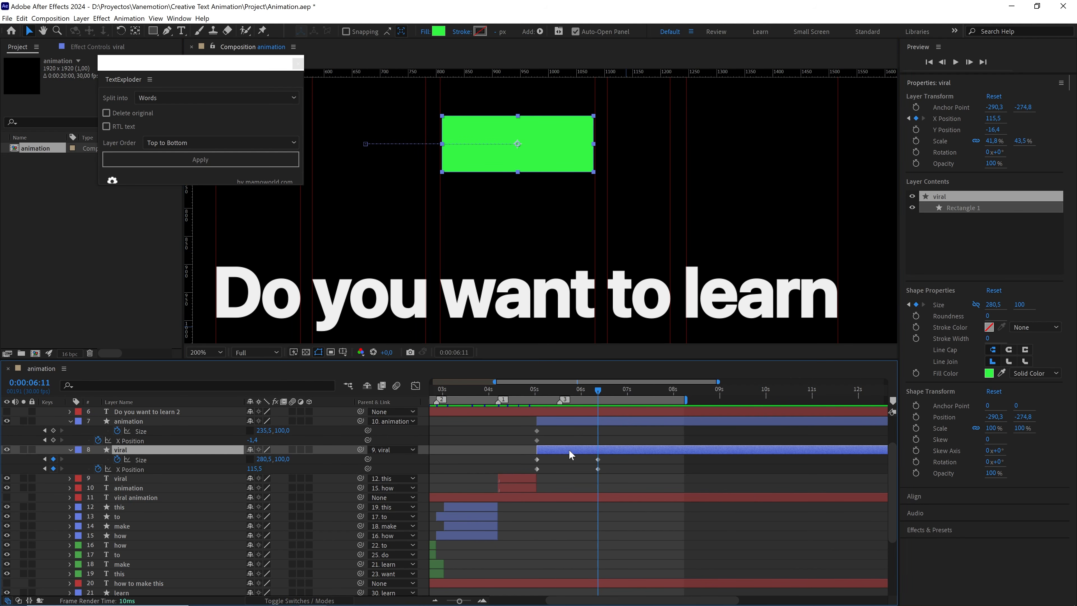
pyautogui.hotkey('ctrl', 'd')
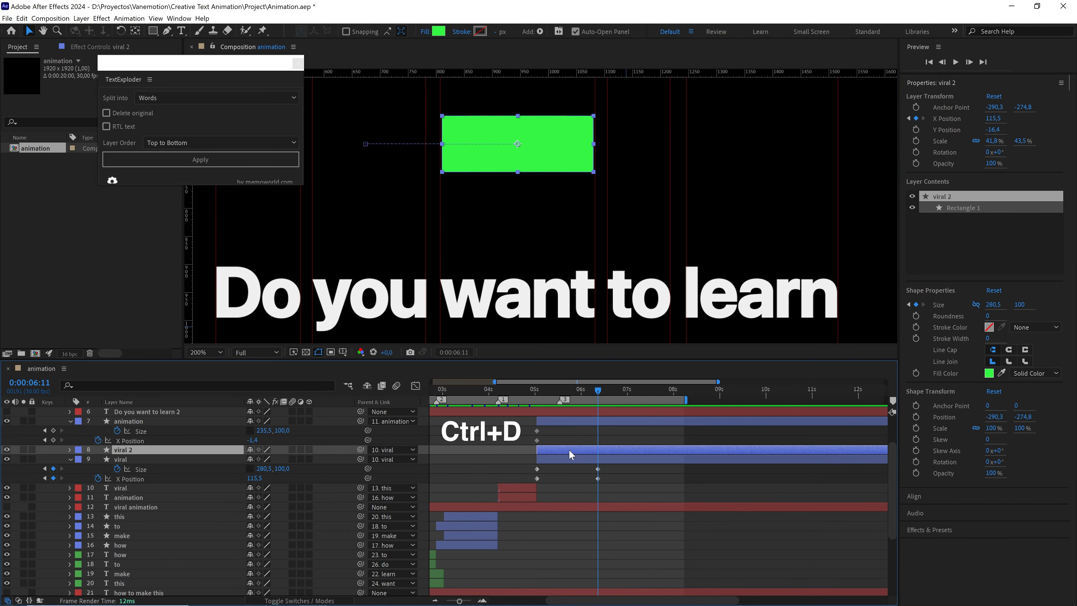
pyautogui.press('u')
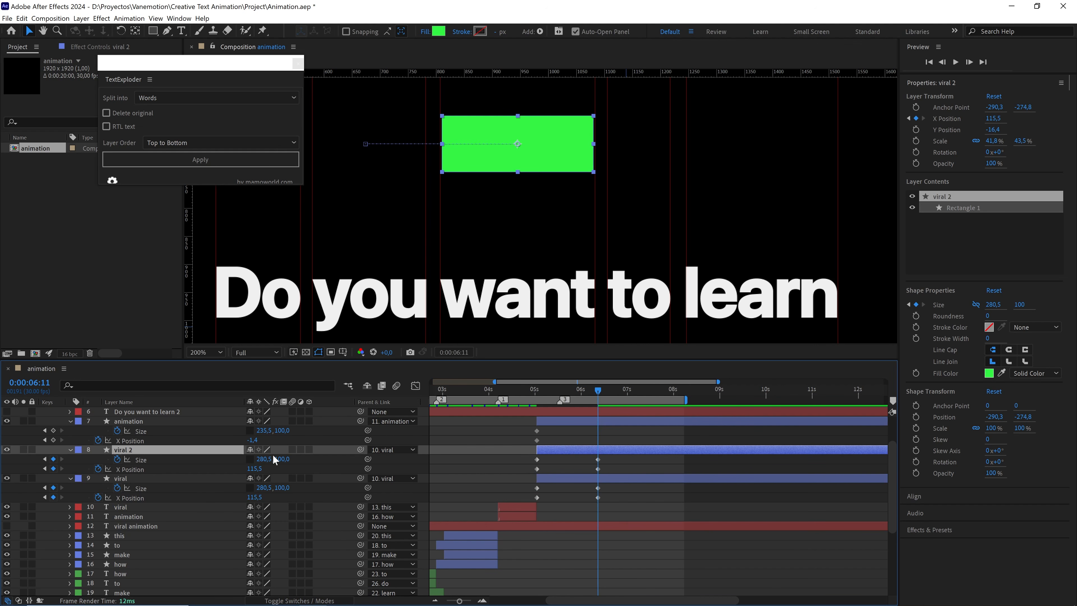
pyautogui.moveTo(254, 468); pyautogui.dragTo(175, 463)
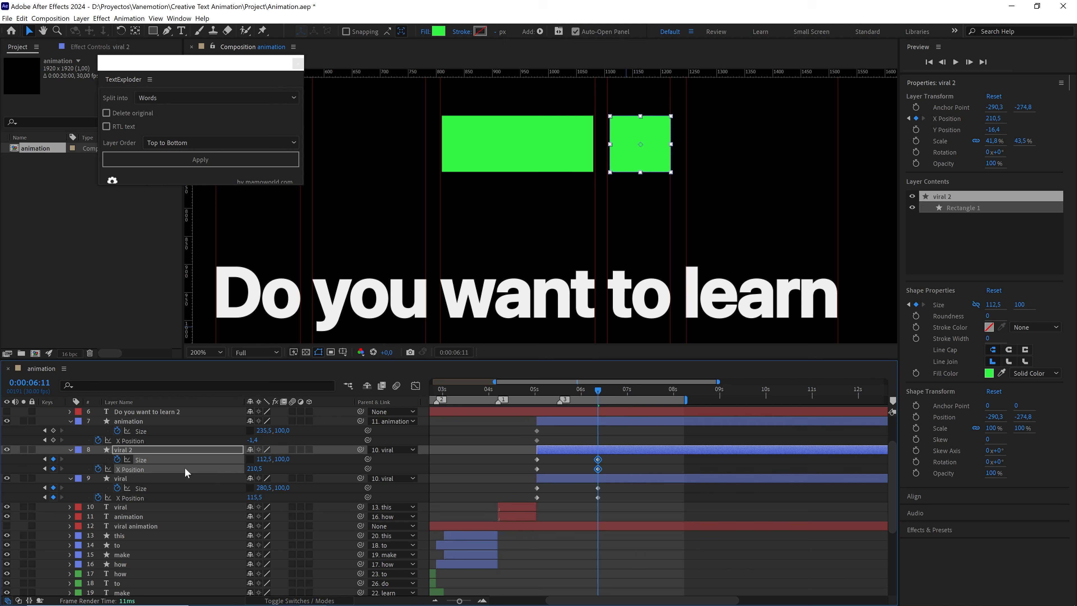
pyautogui.moveTo(254, 468); pyautogui.dragTo(253, 469)
pyautogui.click(251, 468)
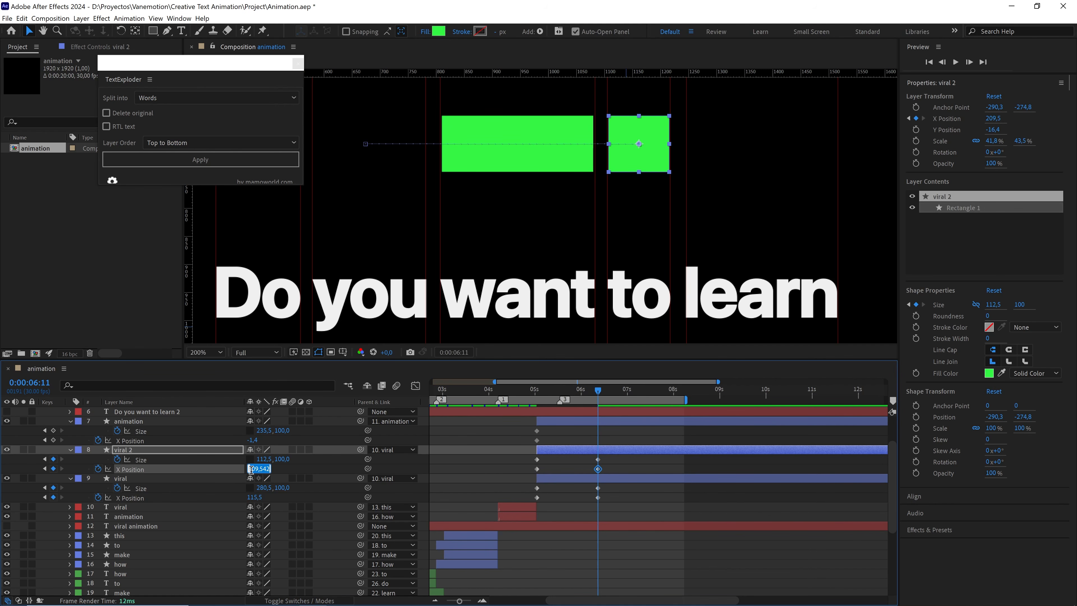
pyautogui.click(489, 450)
# Step: Fit the "animation" rectangle to the word "you" at 0:00:06:11 with Size width 87,5 and X Position -179,4
pyautogui.scroll(-1, 674, 253)
pyautogui.moveTo(642, 272); pyautogui.dragTo(660, 207)
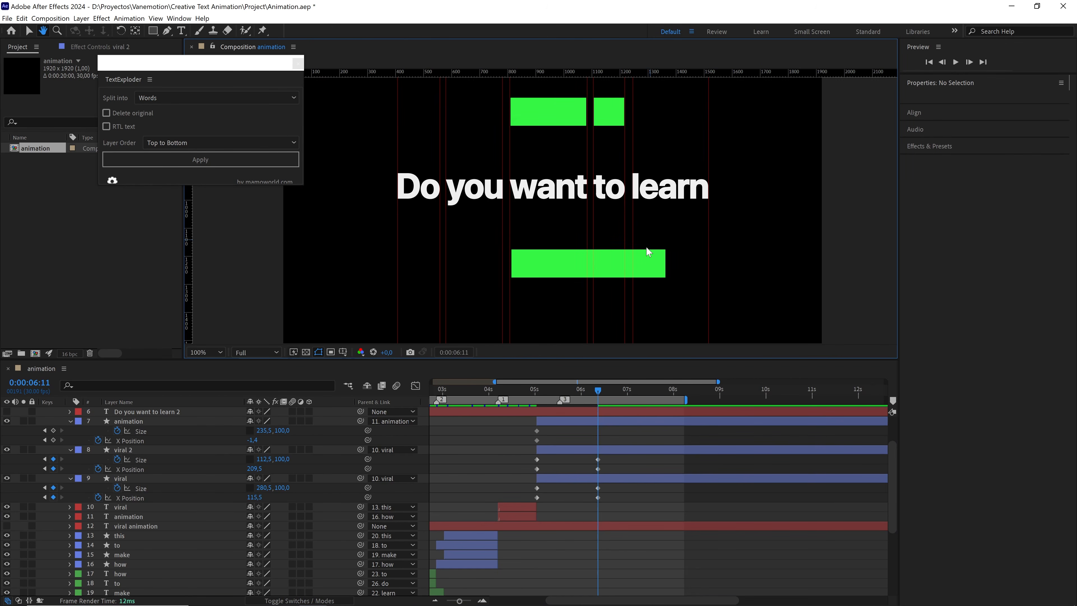
pyautogui.click(640, 253)
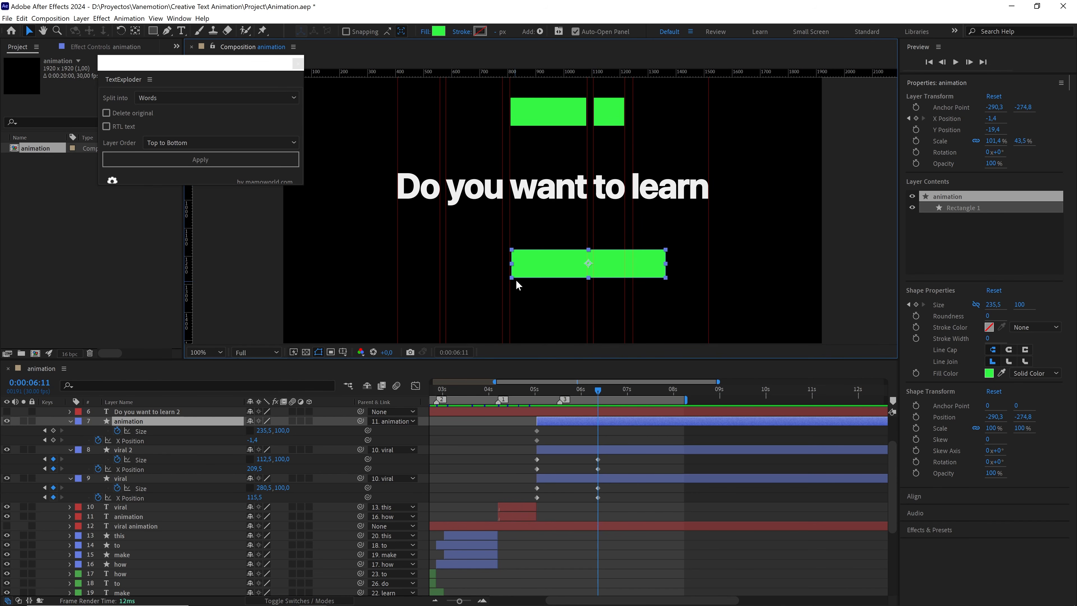
pyautogui.moveTo(256, 441); pyautogui.dragTo(166, 442)
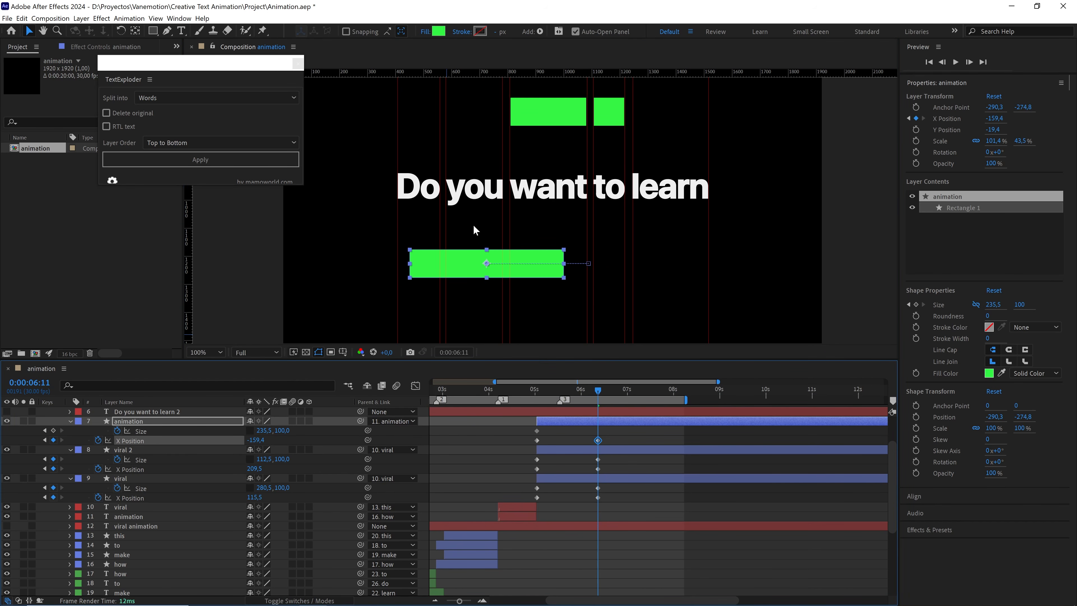
pyautogui.moveTo(263, 440); pyautogui.dragTo(186, 434)
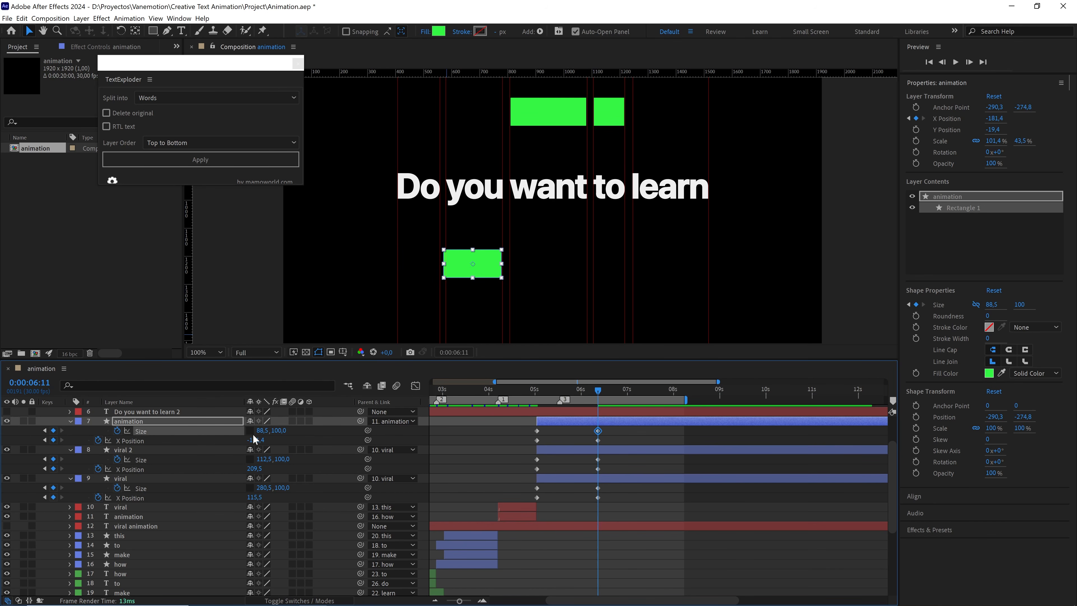
pyautogui.scroll(2, 496, 296)
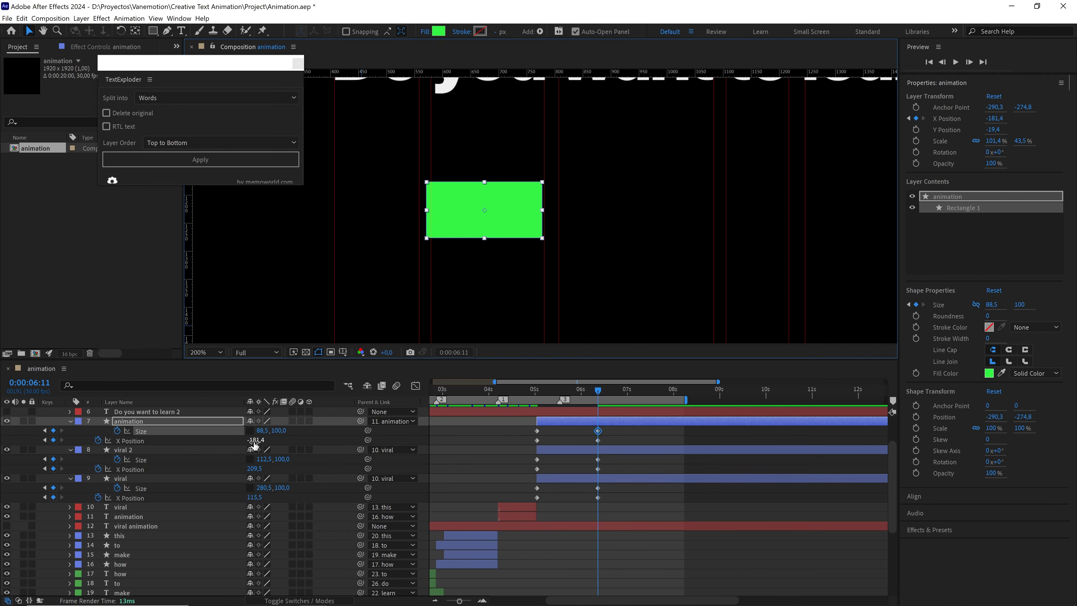
pyautogui.click(264, 429)
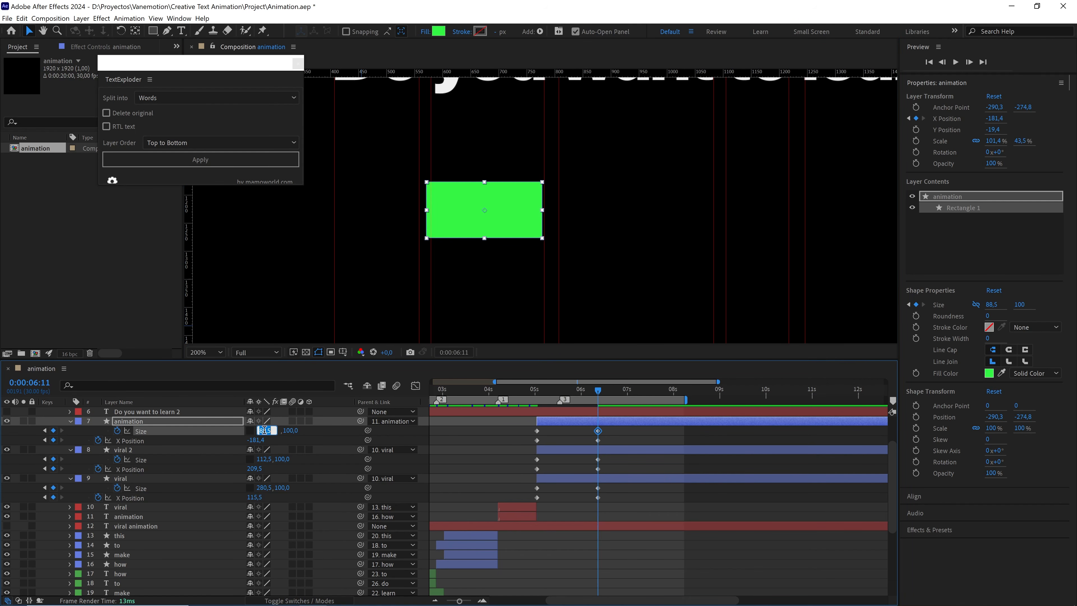
pyautogui.press('Down')
pyautogui.click(260, 440)
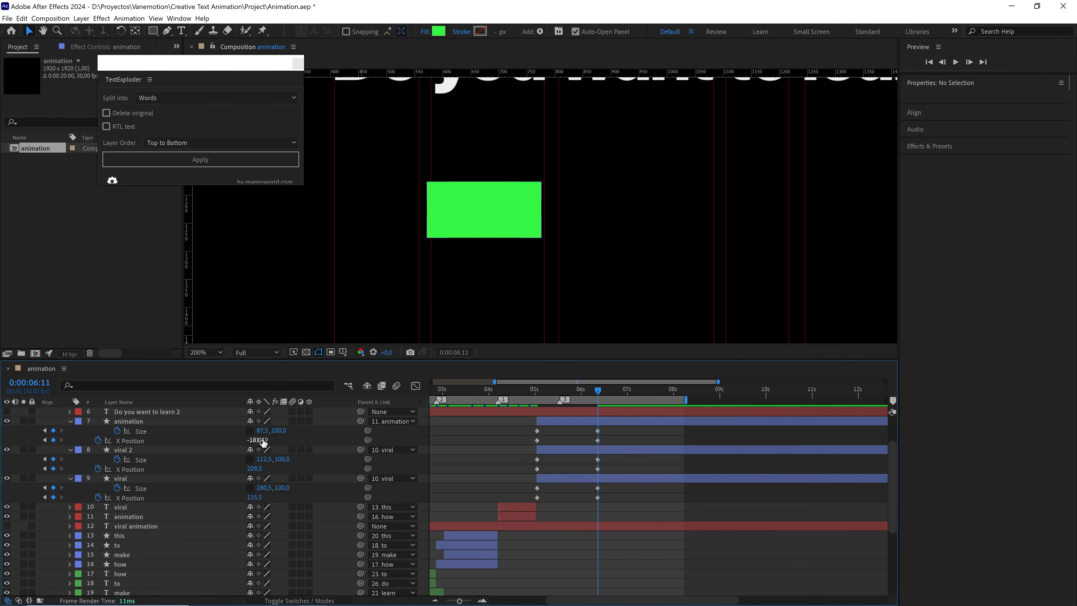
pyautogui.press('Down')
pyautogui.press('Down')
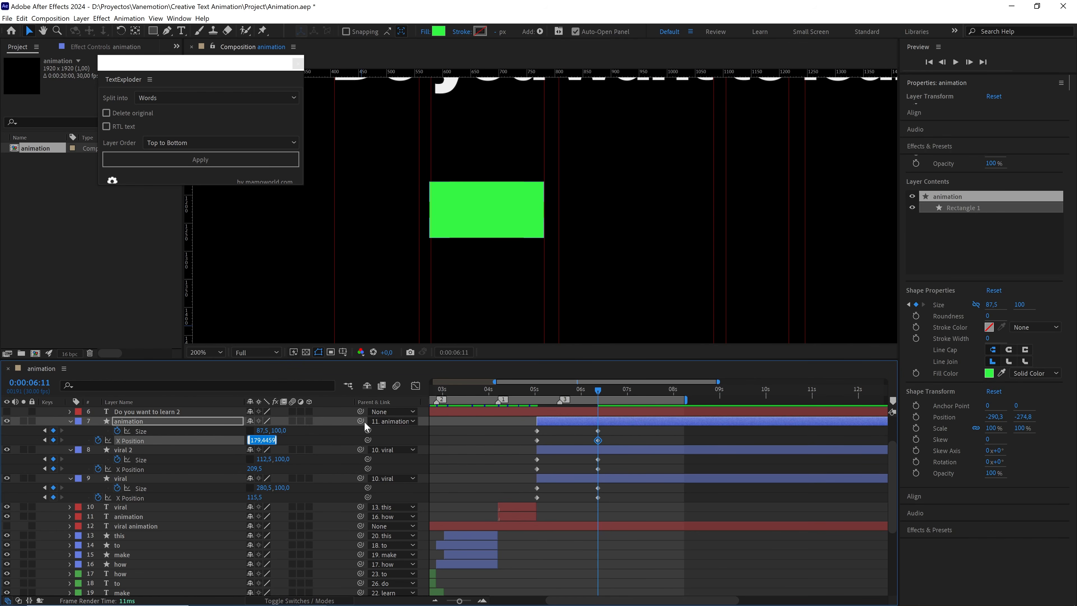
# Step: Duplicate the "animation" rectangle and fit the copy to the word "Do" with Size width 64,5 and X Position -265,4
pyautogui.click(555, 421)
pyautogui.hotkey('ctrl', 'd')
pyautogui.press('u')
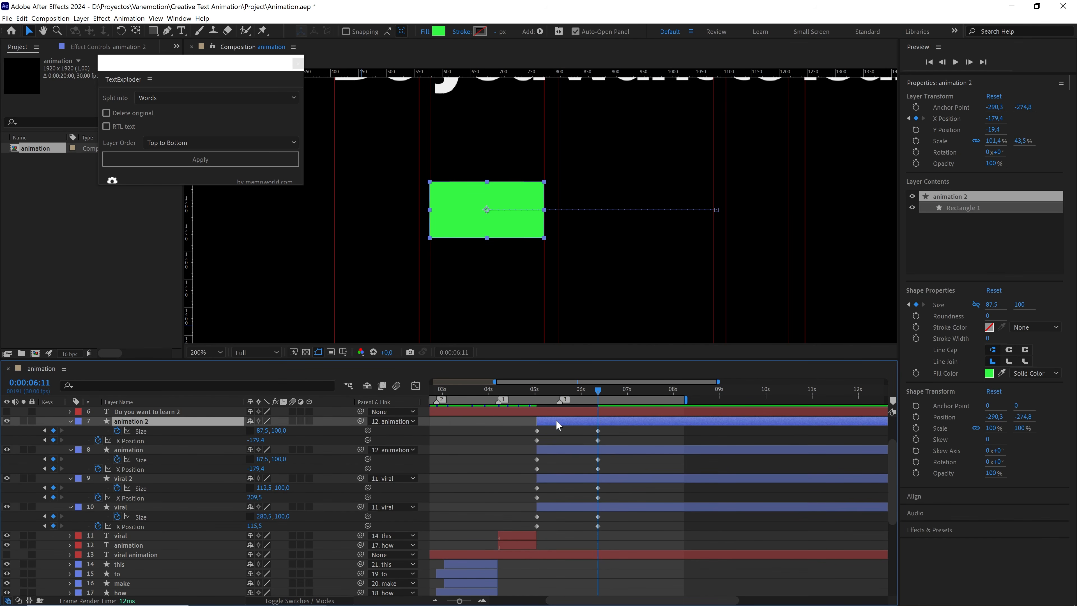
pyautogui.moveTo(261, 439)
pyautogui.mouseDown()
pyautogui.moveTo(211, 440)
pyautogui.moveTo(257, 430)
pyautogui.moveTo(245, 430)
pyautogui.mouseUp()
pyautogui.click(261, 439)
pyautogui.press('Up')
pyautogui.press('Up')
pyautogui.press('Up')
pyautogui.press('Up')
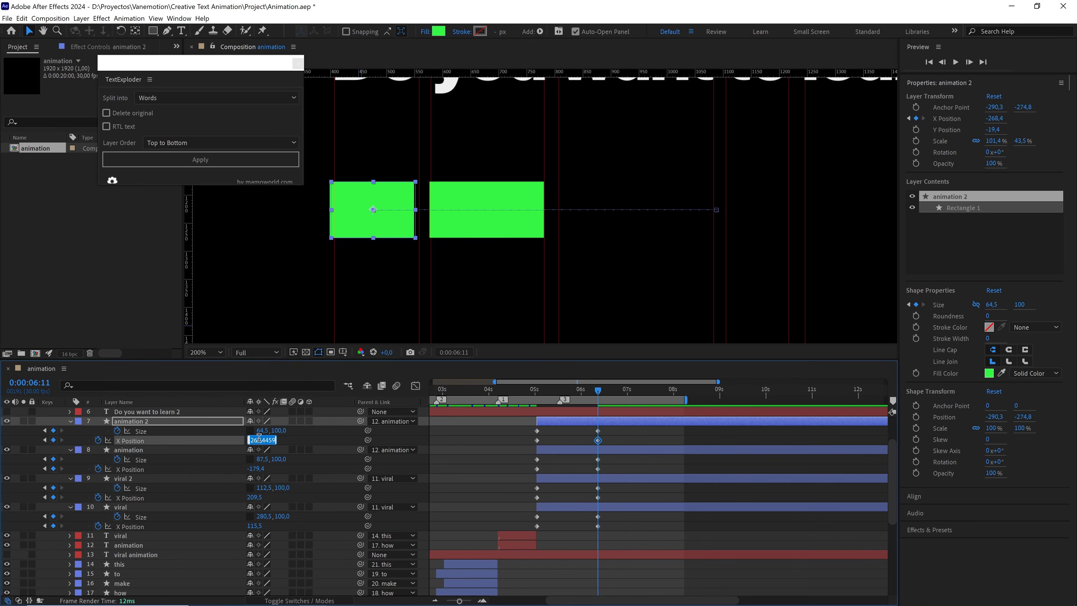
pyautogui.click(514, 442)
# Step: Duplicate the "animation" rectangle under "you" again and move the copy beneath the word "learn" at X Position 120,6
pyautogui.scroll(-3, 548, 301)
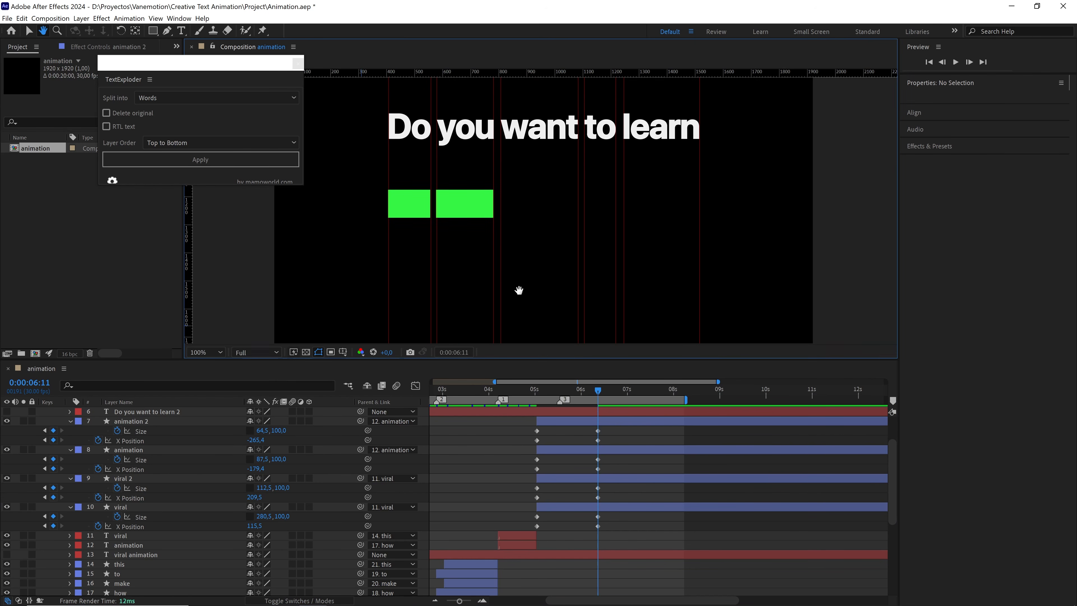
pyautogui.click(474, 196)
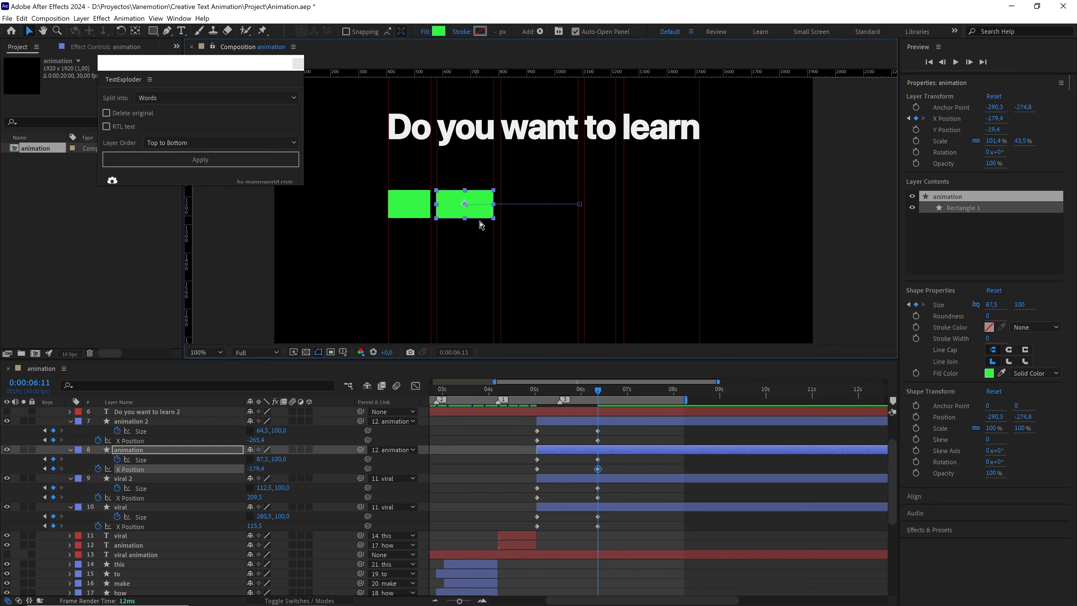
pyautogui.hotkey('ctrl', 'd')
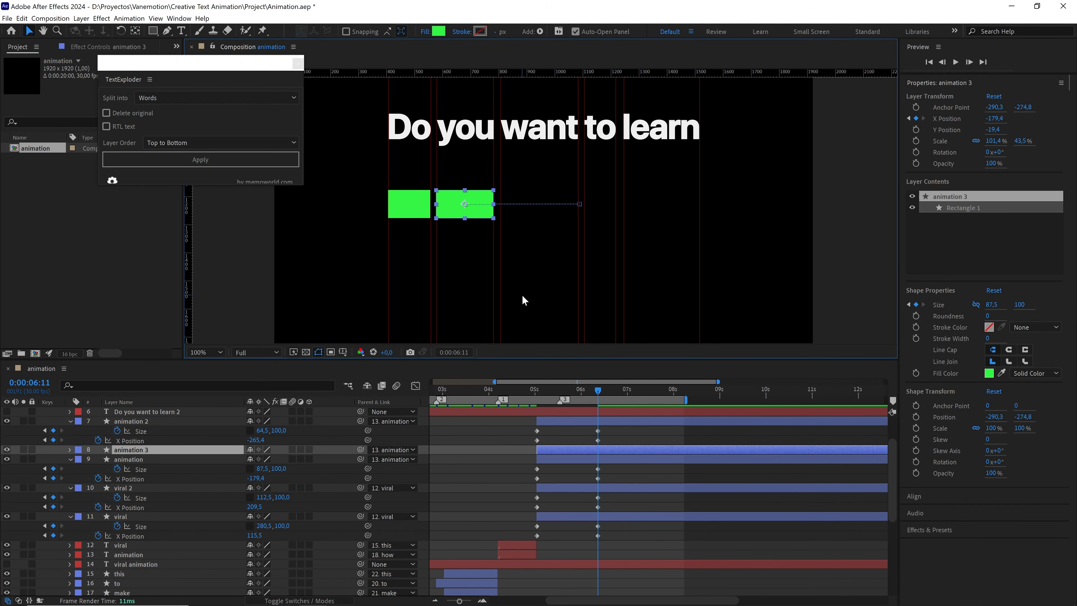
pyautogui.press('u')
pyautogui.click(262, 461)
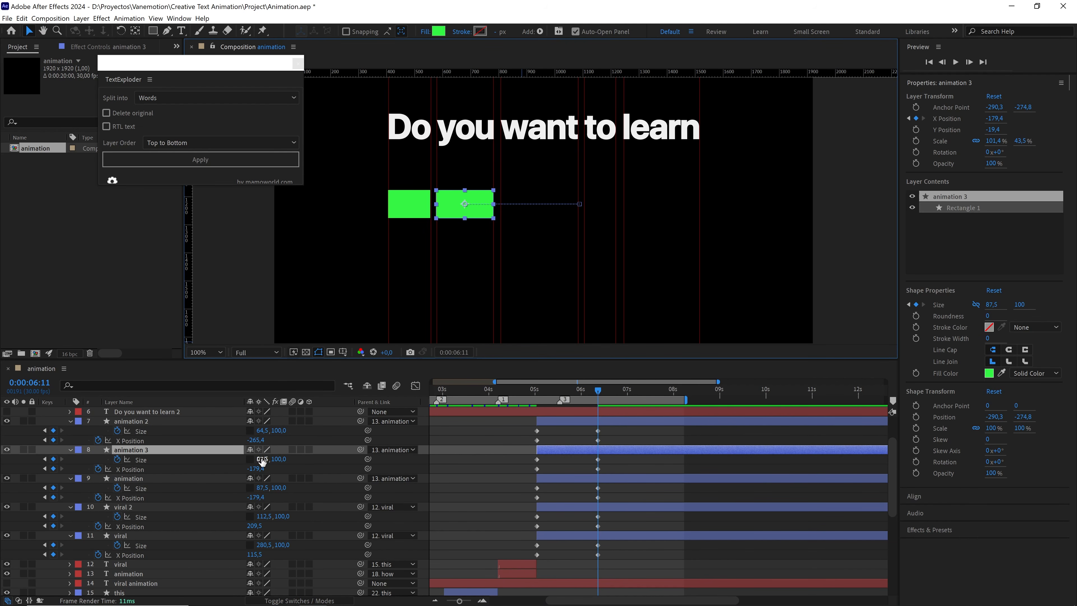
pyautogui.moveTo(255, 468); pyautogui.dragTo(272, 468)
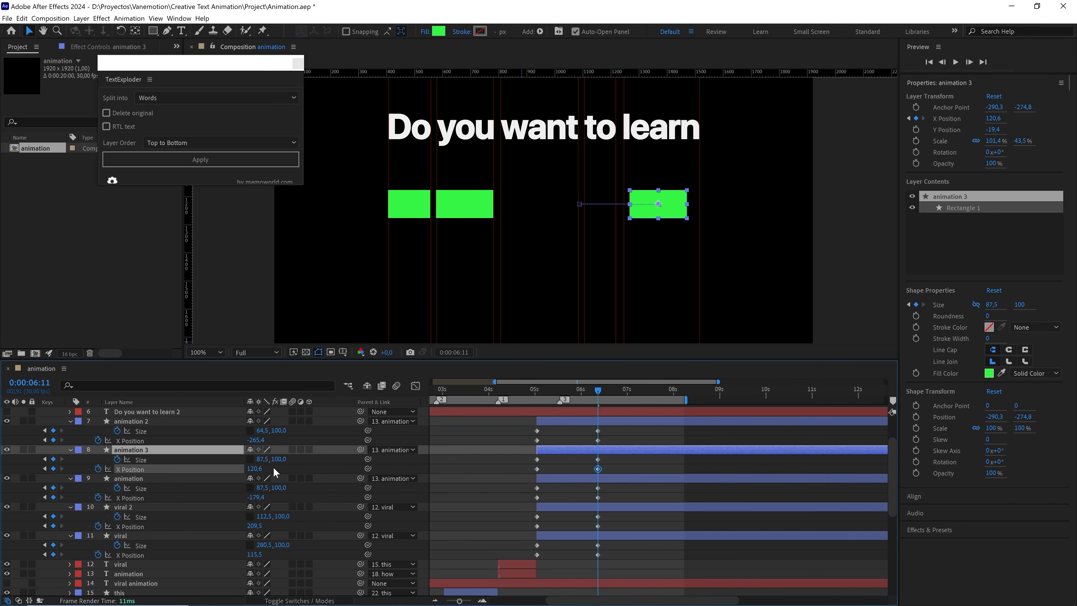
# Step: Fit the "animation 3" rectangle to the width of "learn" with Size width 117,5 and X Position 125,6
pyautogui.scroll(1, 678, 170)
pyautogui.moveTo(698, 173); pyautogui.dragTo(517, 244)
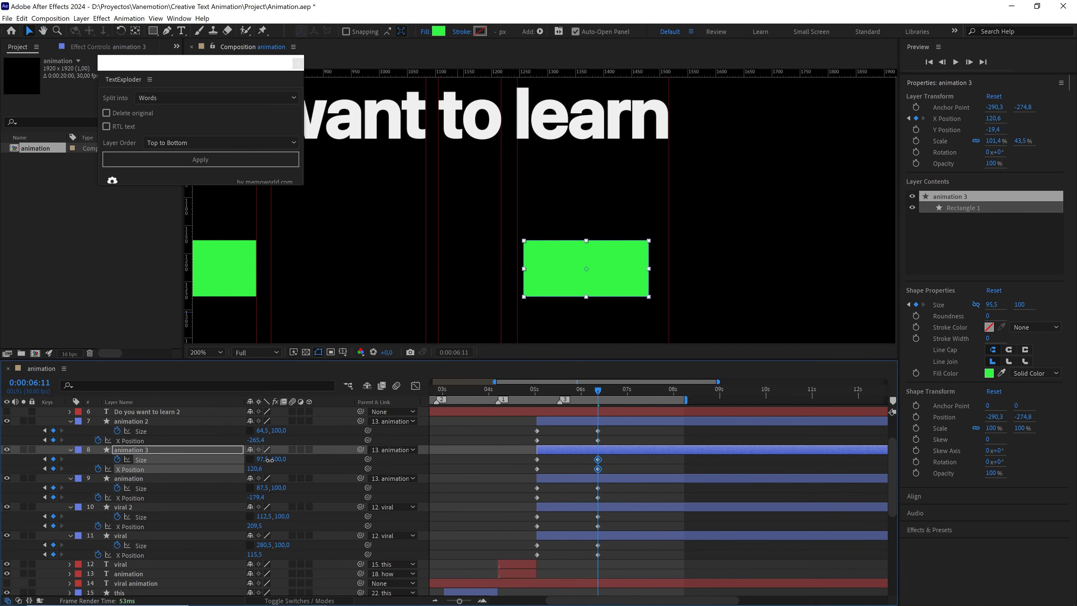
pyautogui.moveTo(265, 463); pyautogui.dragTo(277, 464)
pyautogui.click(253, 468)
pyautogui.press('Up')
pyautogui.press('Up')
pyautogui.press('Up')
pyautogui.press('Up')
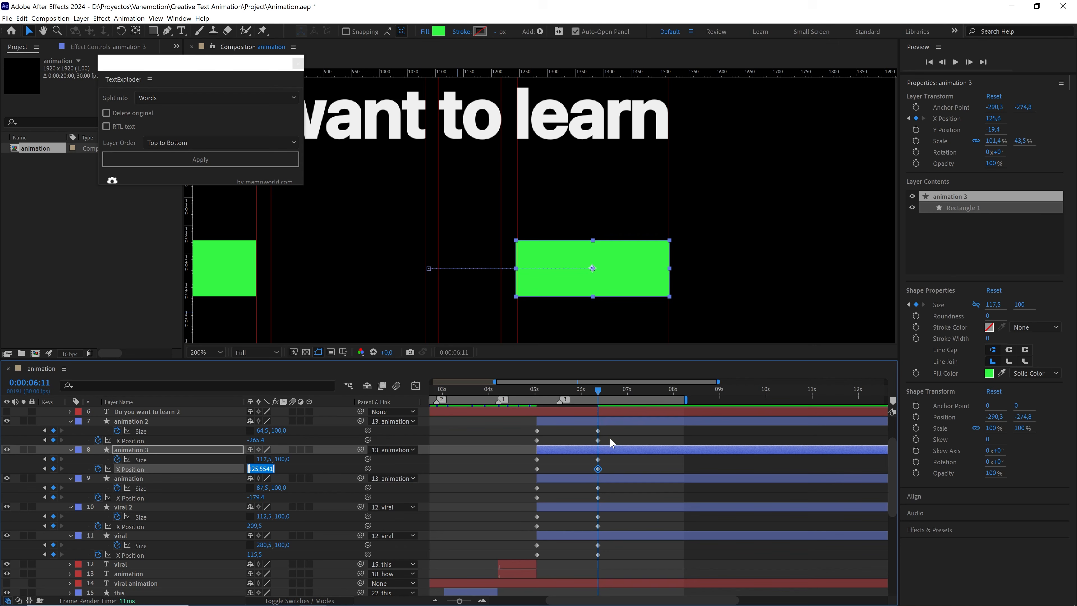
# Step: Apply Easy Ease to all Size and X Position keyframes of the five rectangle layers
pyautogui.moveTo(609, 438); pyautogui.dragTo(522, 555)
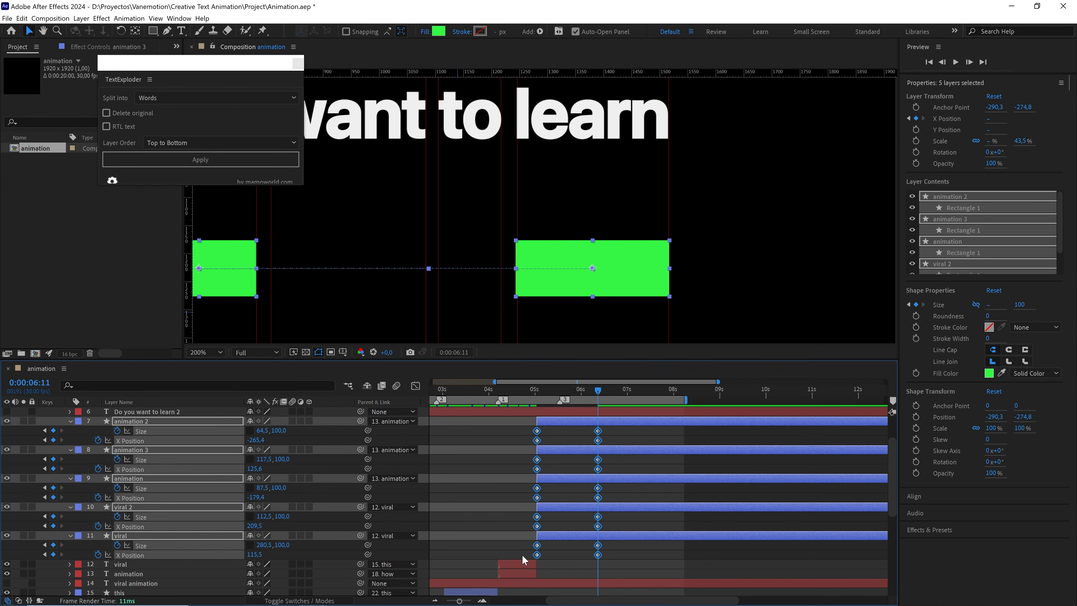
pyautogui.press('F9')
pyautogui.click(608, 431)
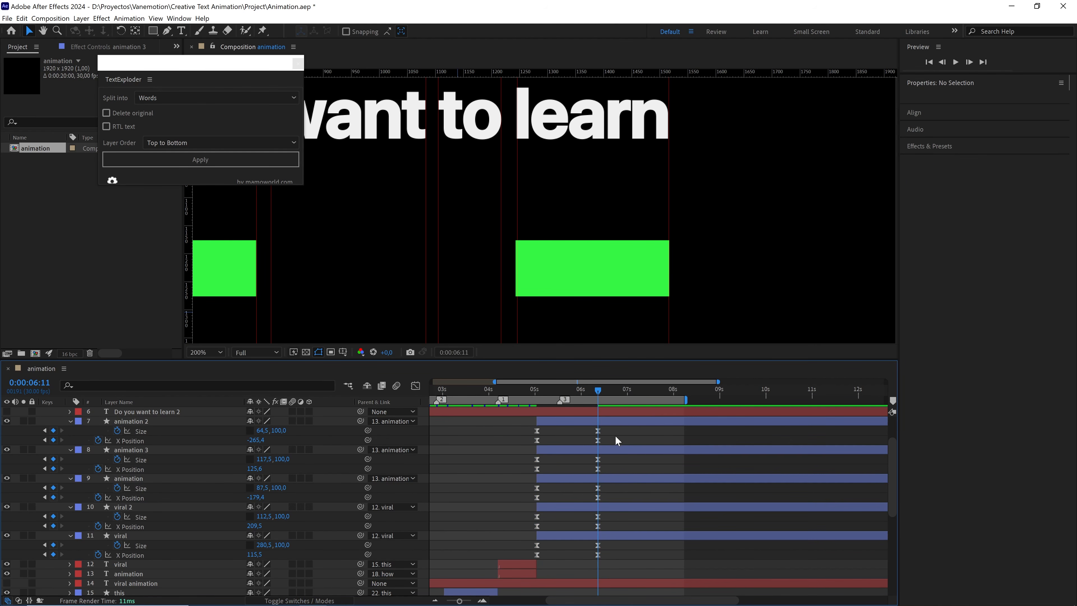
# Step: Set the incoming and outgoing keyframe velocity influence to 90% for the Size keyframes of all five rectangle layers
pyautogui.click(151, 433)
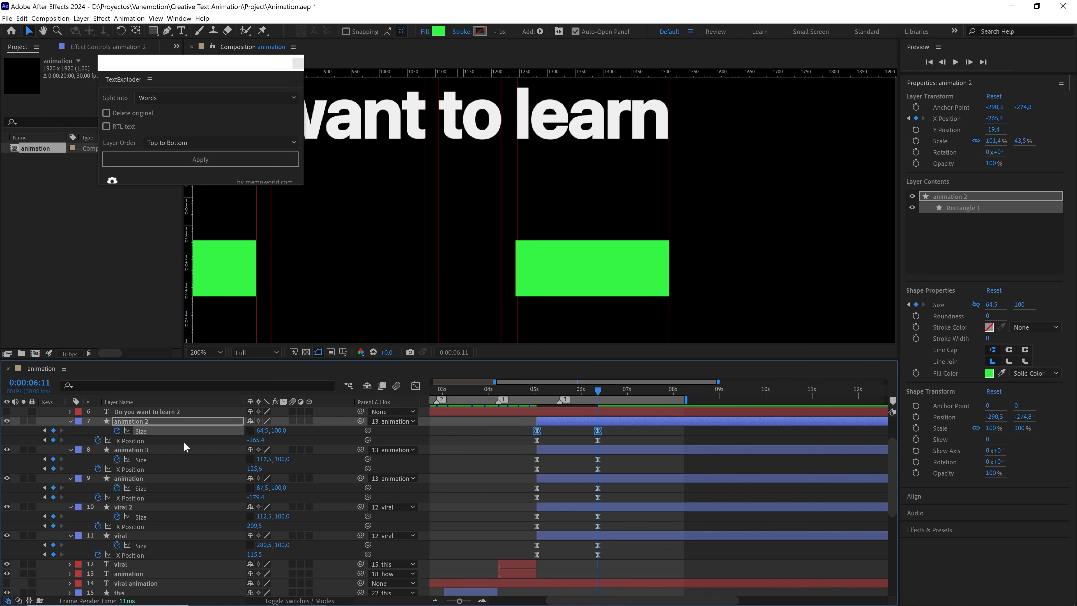
pyautogui.keyDown('ctrl'); pyautogui.click(149, 461); pyautogui.keyUp('ctrl')
pyautogui.keyDown('ctrl'); pyautogui.click(143, 487); pyautogui.keyUp('ctrl')
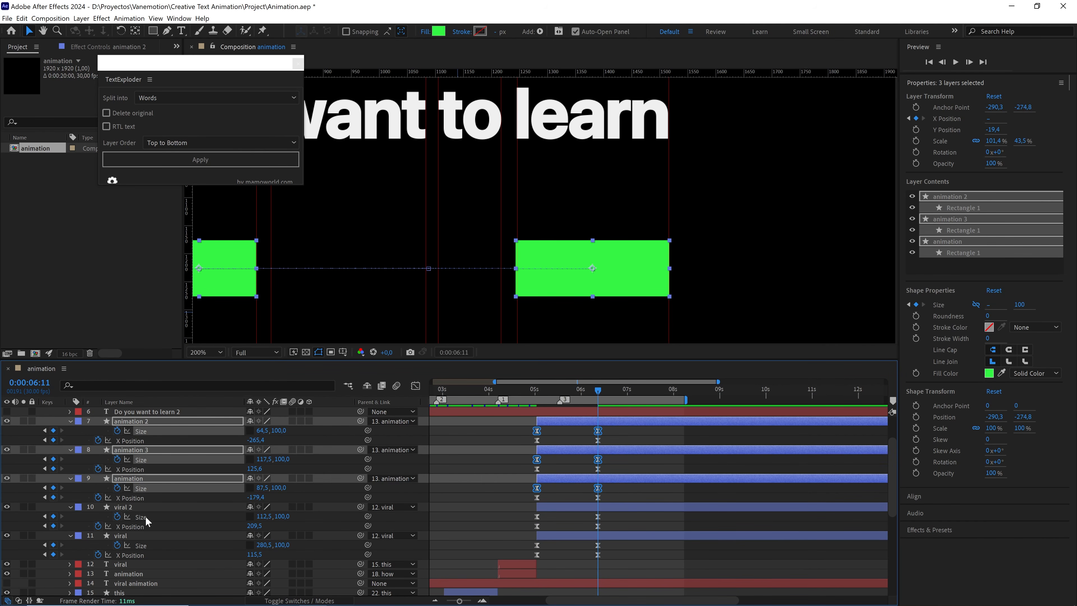
pyautogui.keyDown('ctrl'); pyautogui.click(145, 517); pyautogui.keyUp('ctrl')
pyautogui.keyDown('ctrl'); pyautogui.click(140, 545); pyautogui.keyUp('ctrl')
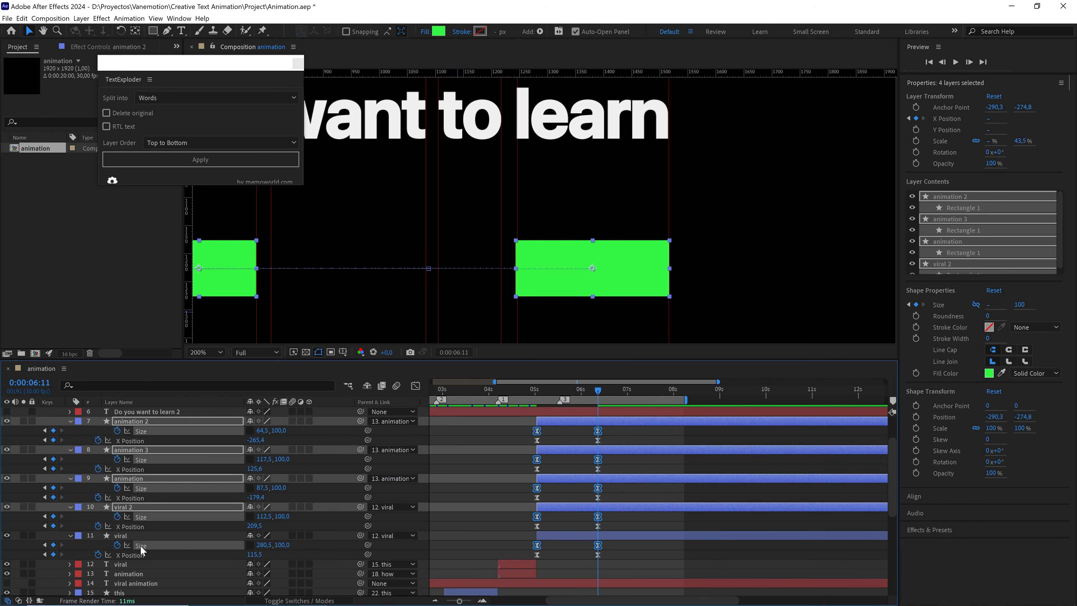
pyautogui.rightClick(535, 429)
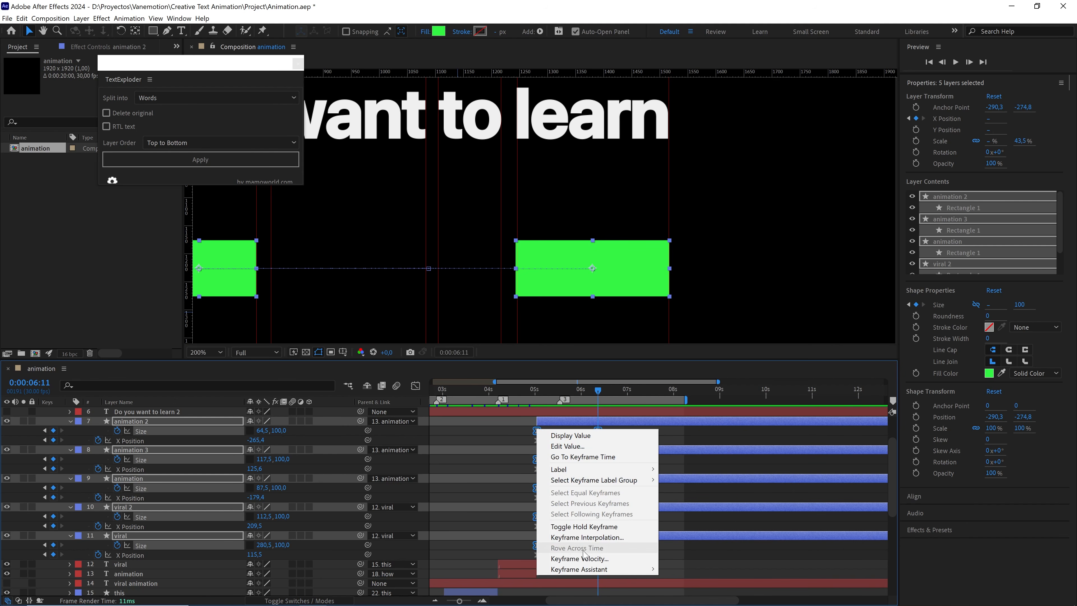
pyautogui.click(563, 560)
pyautogui.click(444, 260)
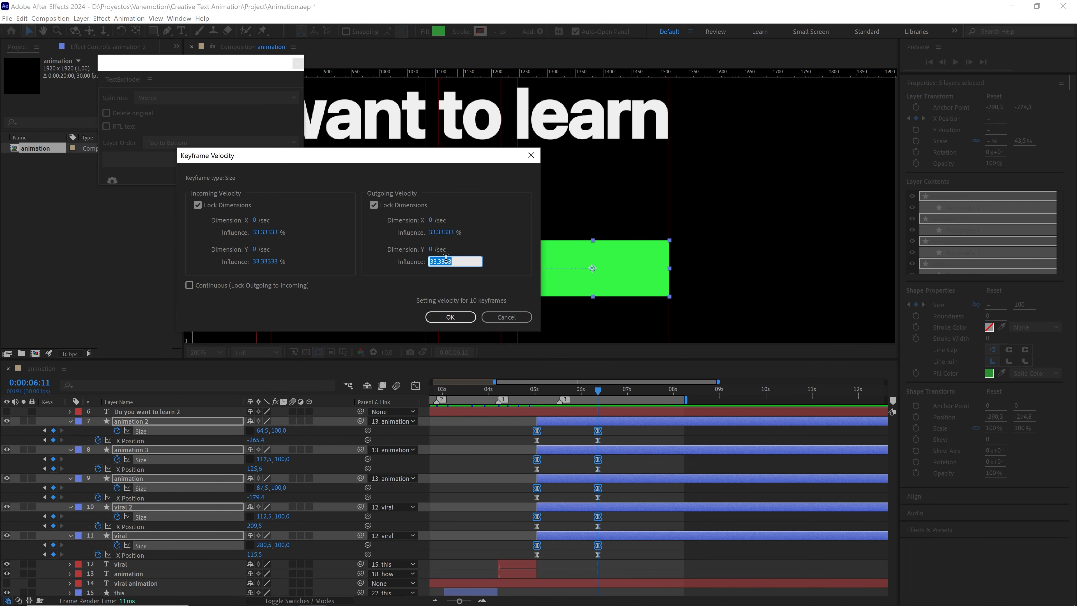
pyautogui.write('90')
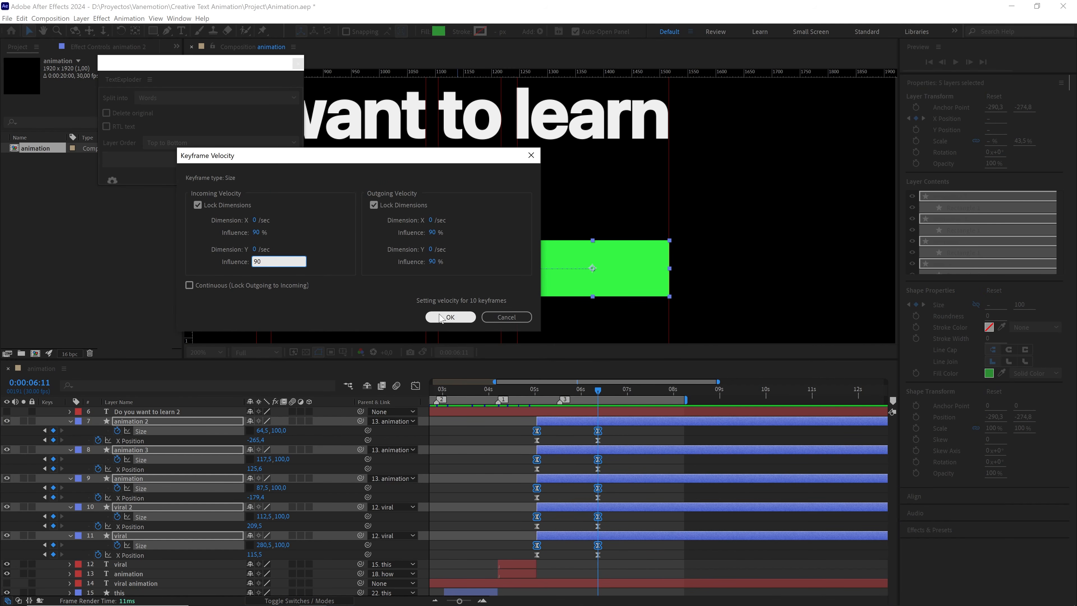
pyautogui.click(451, 317)
# Step: Set the incoming and outgoing velocity influence to 90% for the X Position keyframes of all five rectangle layers
pyautogui.click(145, 441)
pyautogui.keyDown('ctrl'); pyautogui.click(155, 468); pyautogui.keyUp('ctrl')
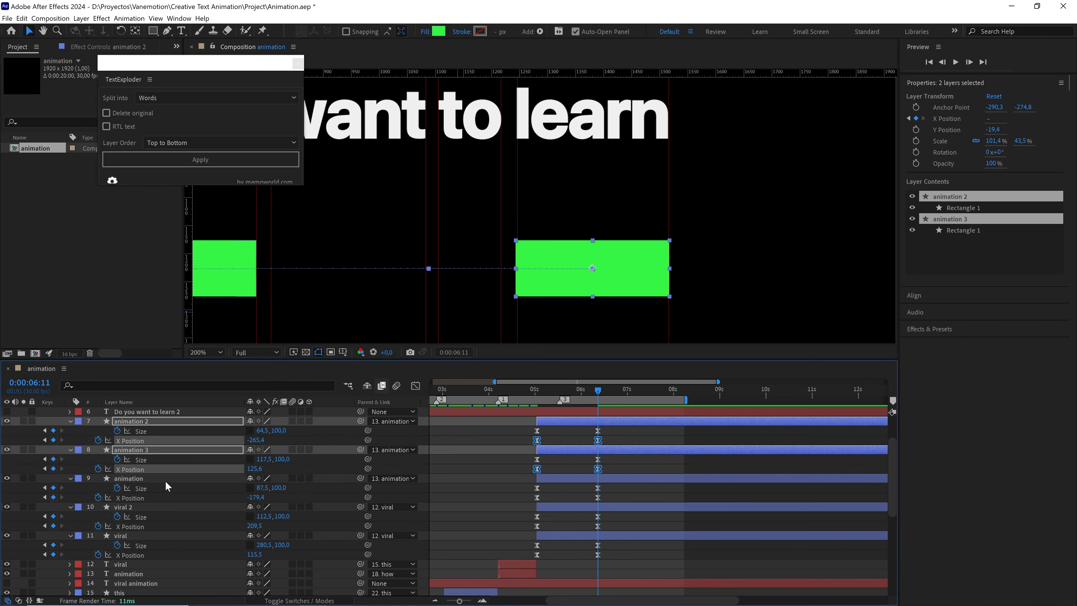
pyautogui.keyDown('ctrl'); pyautogui.click(133, 497); pyautogui.keyUp('ctrl')
pyautogui.keyDown('ctrl'); pyautogui.click(135, 529); pyautogui.keyUp('ctrl')
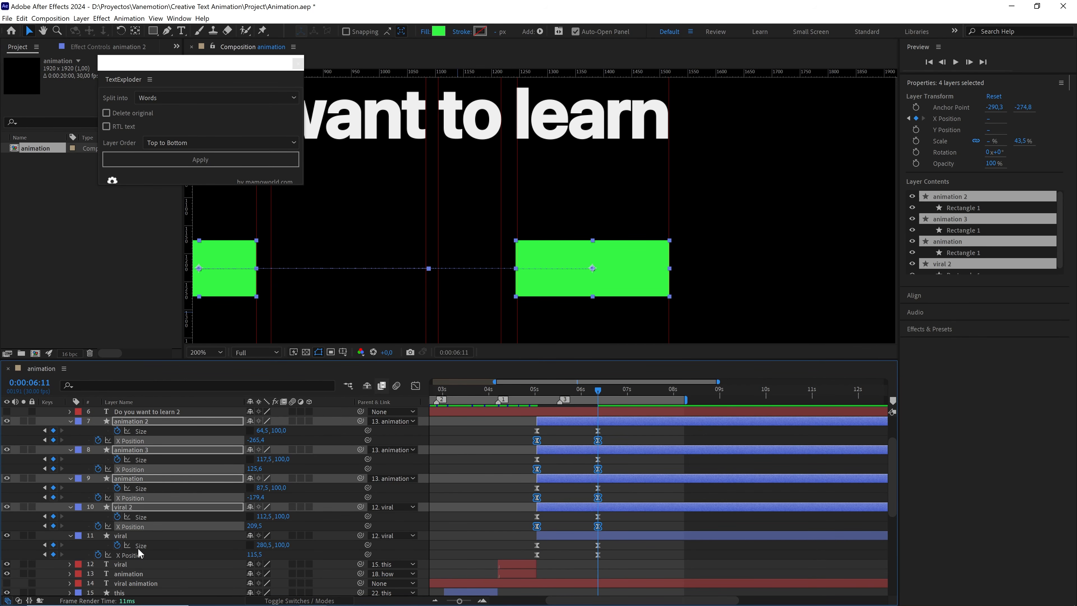
pyautogui.keyDown('ctrl'); pyautogui.click(137, 553); pyautogui.keyUp('ctrl')
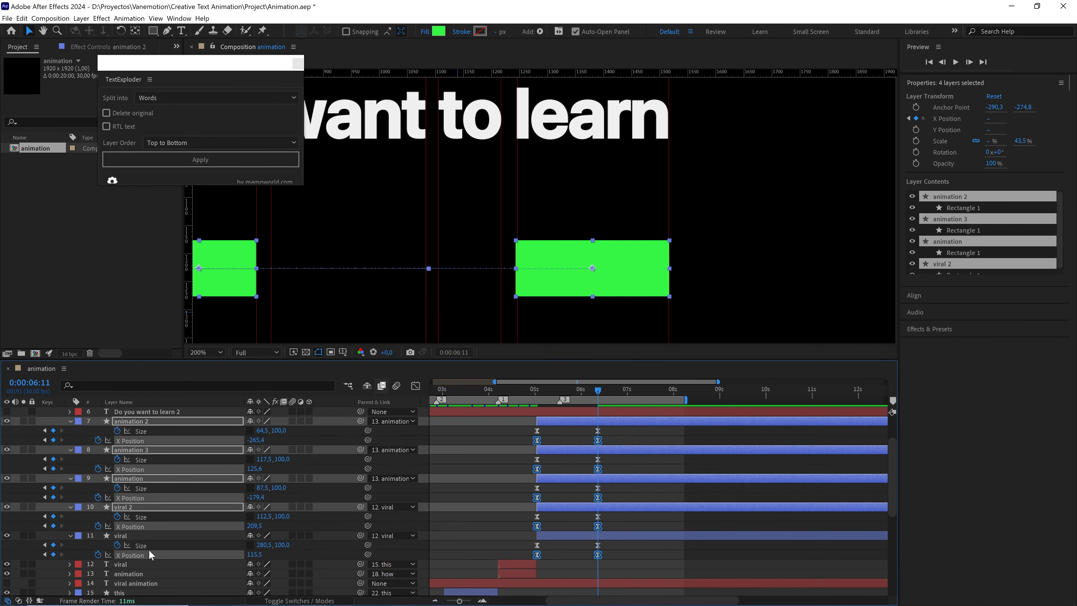
pyautogui.rightClick(538, 441)
pyautogui.click(560, 569)
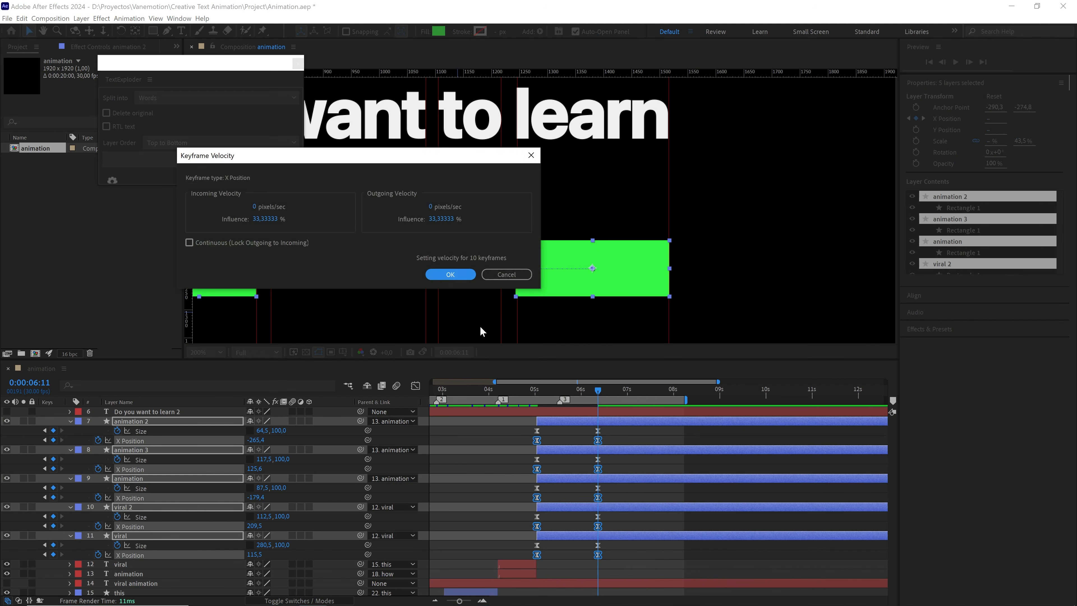
pyautogui.click(448, 222)
pyautogui.write('90')
pyautogui.click(274, 223)
pyautogui.write('90')
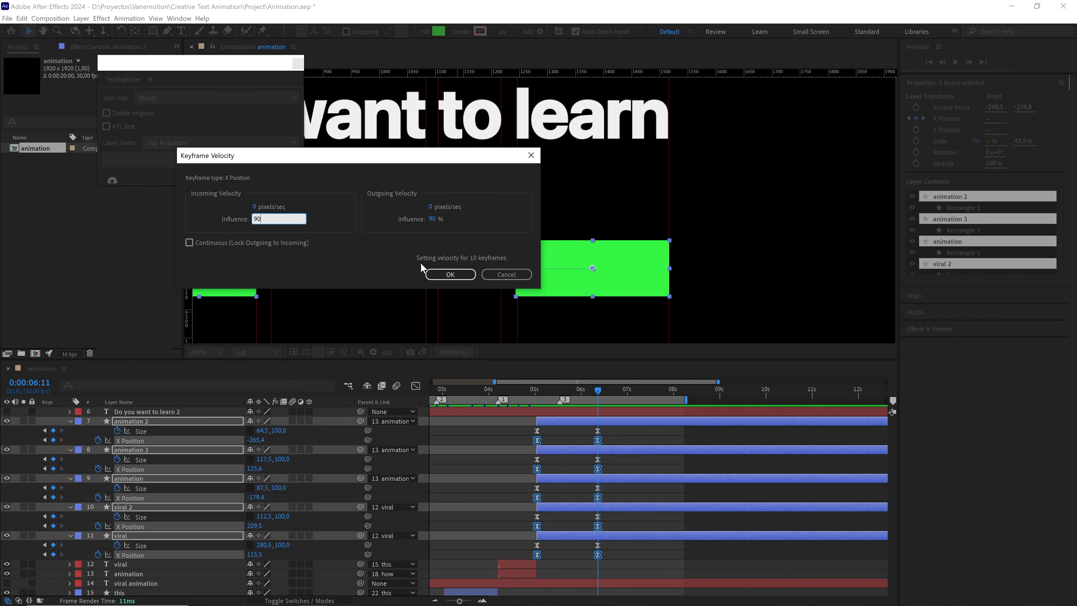
pyautogui.click(450, 274)
# Step: Preview the rectangles' split animation from 0:00:04:15 and return to the last keyframes at 0:00:06:11
pyautogui.scroll(-2, 576, 240)
pyautogui.moveTo(550, 160); pyautogui.dragTo(562, 190)
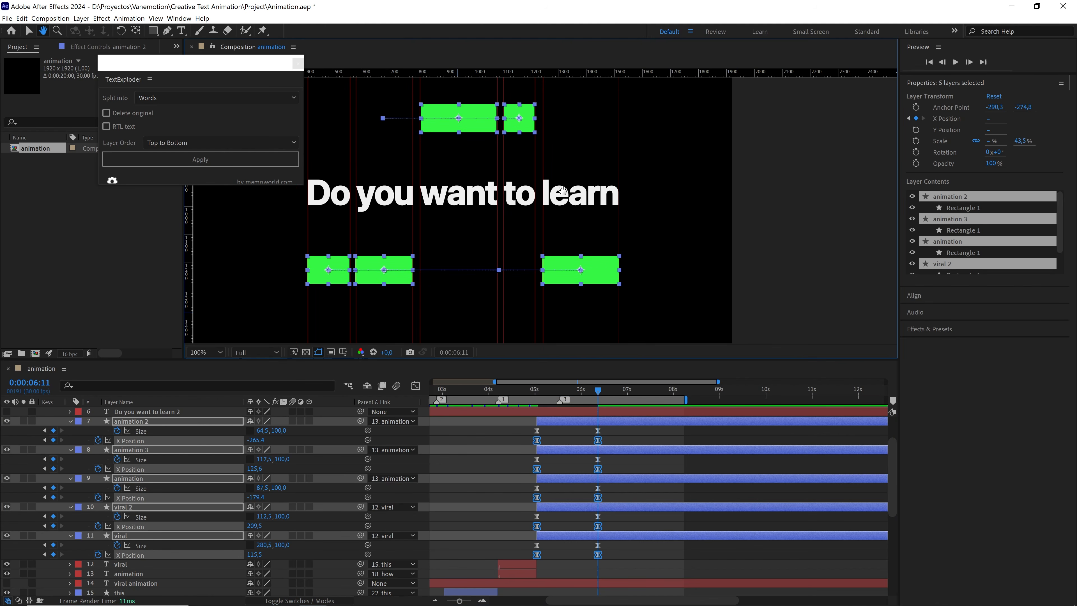
pyautogui.moveTo(593, 394); pyautogui.dragTo(512, 389)
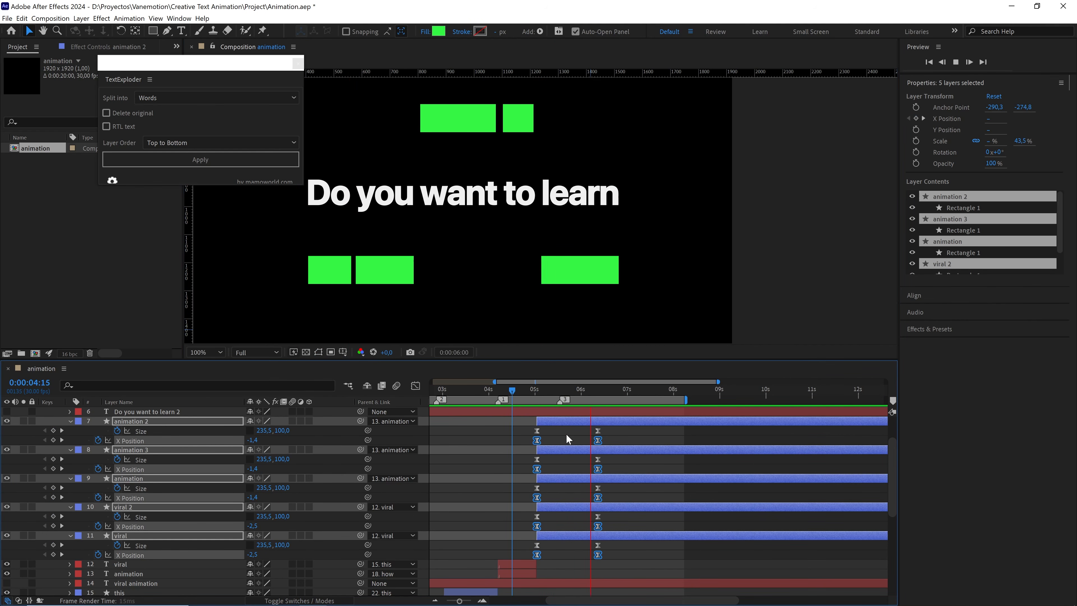
pyautogui.press('space')
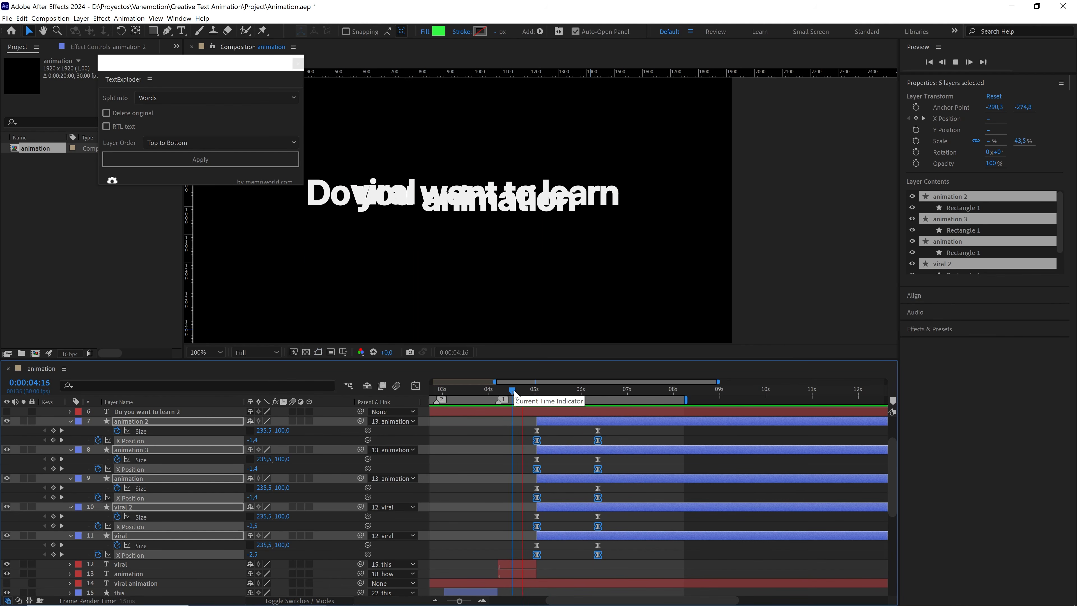
pyautogui.moveTo(514, 392); pyautogui.dragTo(598, 388)
pyautogui.press('space')
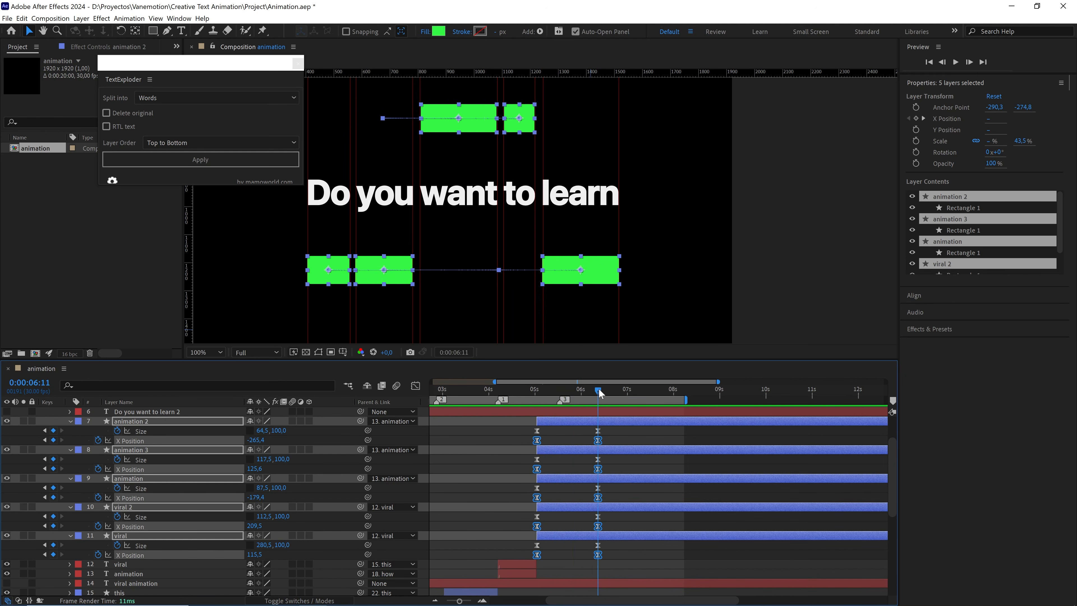
# Step: Add Y Position keyframes to all five rectangle layers at 0:00:05:21, 20 frames before their last X Position keyframes
pyautogui.click(620, 441)
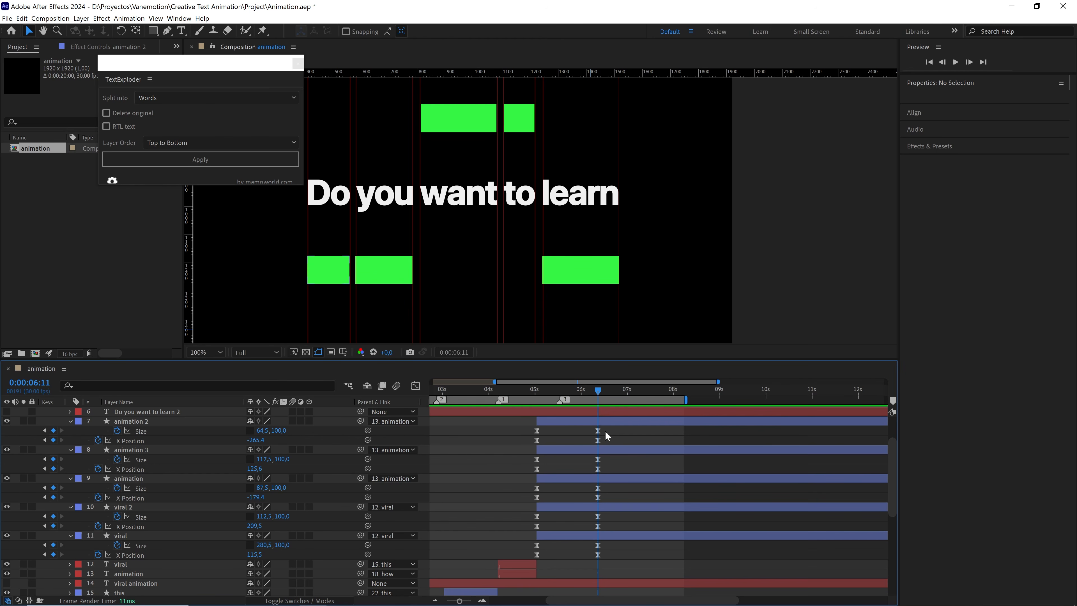
pyautogui.hotkey('shift', 'pageup')
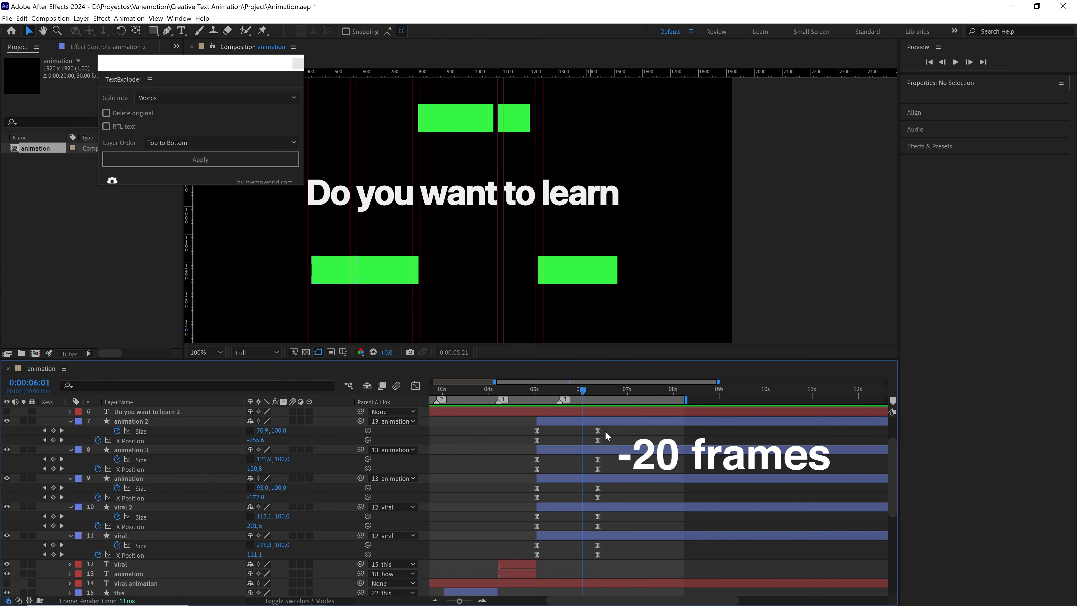
pyautogui.hotkey('shift', 'pageup')
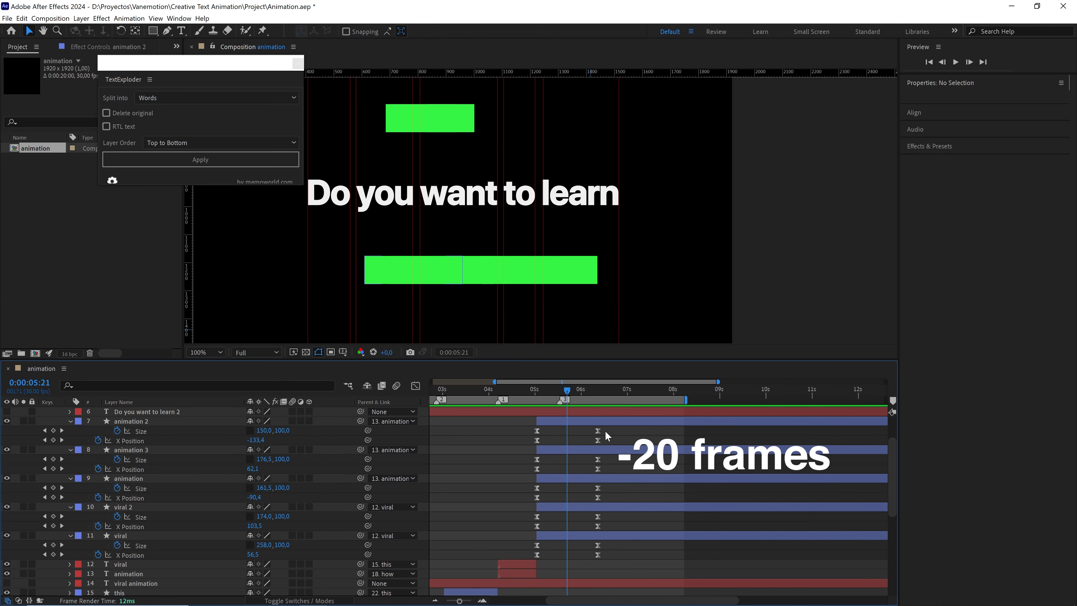
pyautogui.click(154, 419)
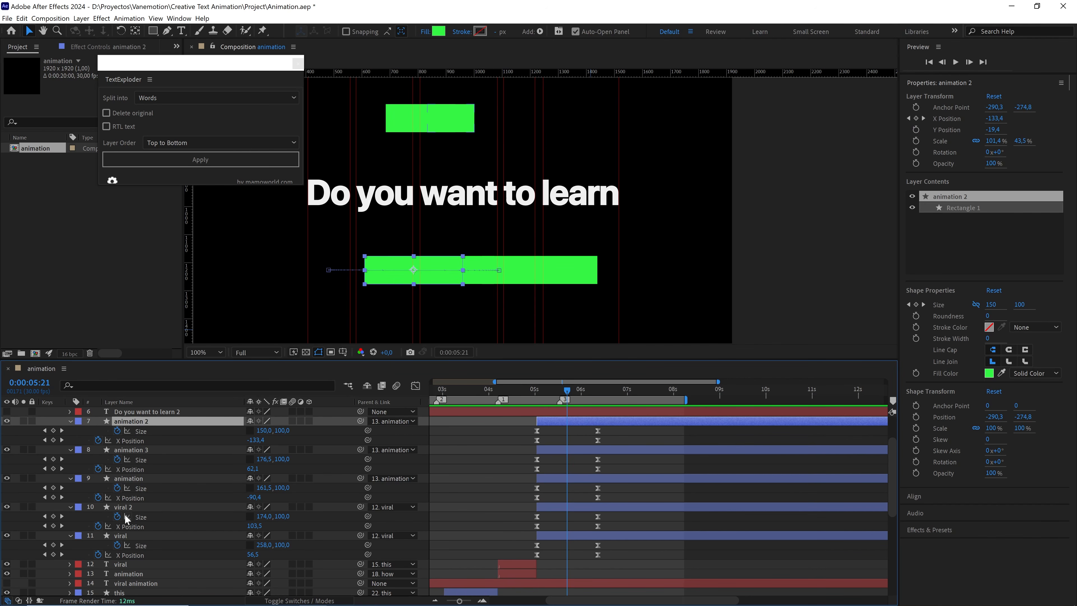
pyautogui.keyDown('shift'); pyautogui.click(125, 533); pyautogui.keyUp('shift')
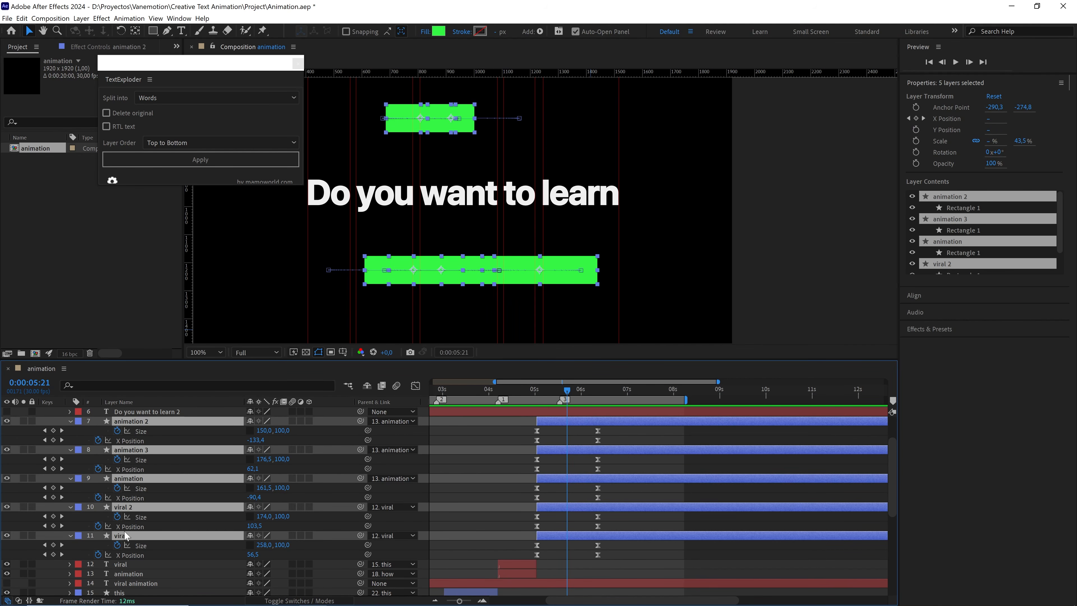
pyautogui.press('p')
pyautogui.press('p')
pyautogui.press('p')
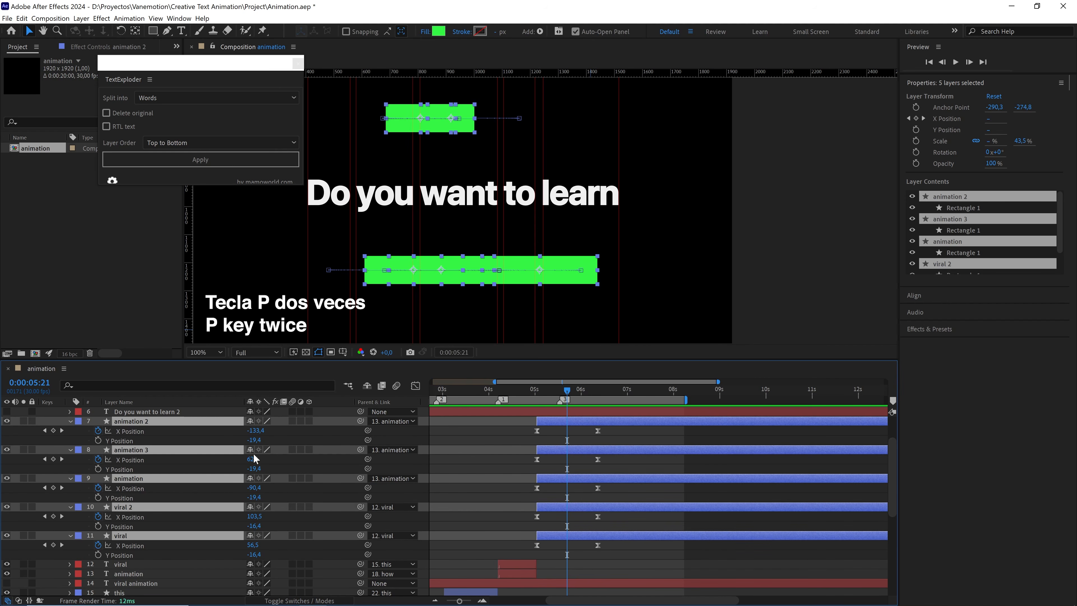
pyautogui.click(97, 440)
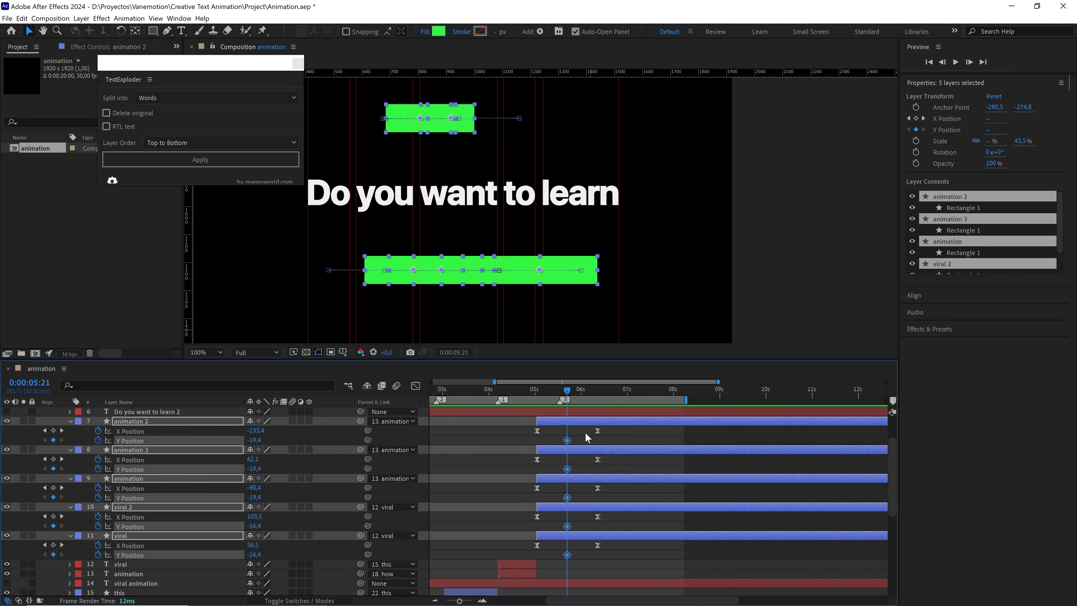
# Step: Raise the "animation 3" rectangle onto the word "learn" at 0:00:07:01, 40 frames after the first Y keyframe, with Y Position -129,4
pyautogui.hotkey('shift', 'pagedown')
pyautogui.hotkey('shift', 'pagedown')
pyautogui.hotkey('shift', 'pagedown')
pyautogui.hotkey('shift', 'pagedown')
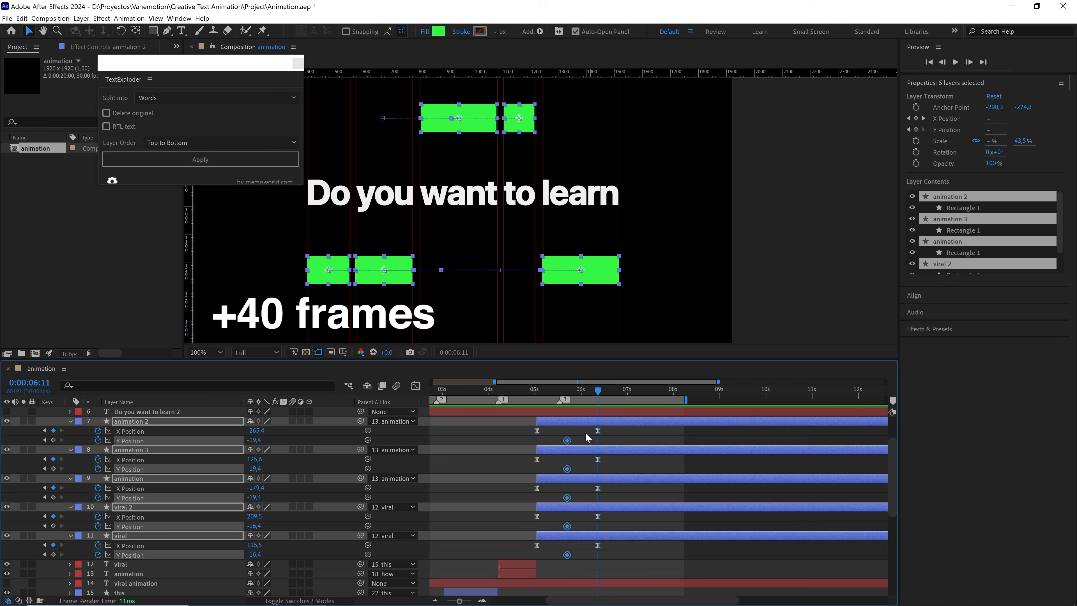
pyautogui.click(585, 431)
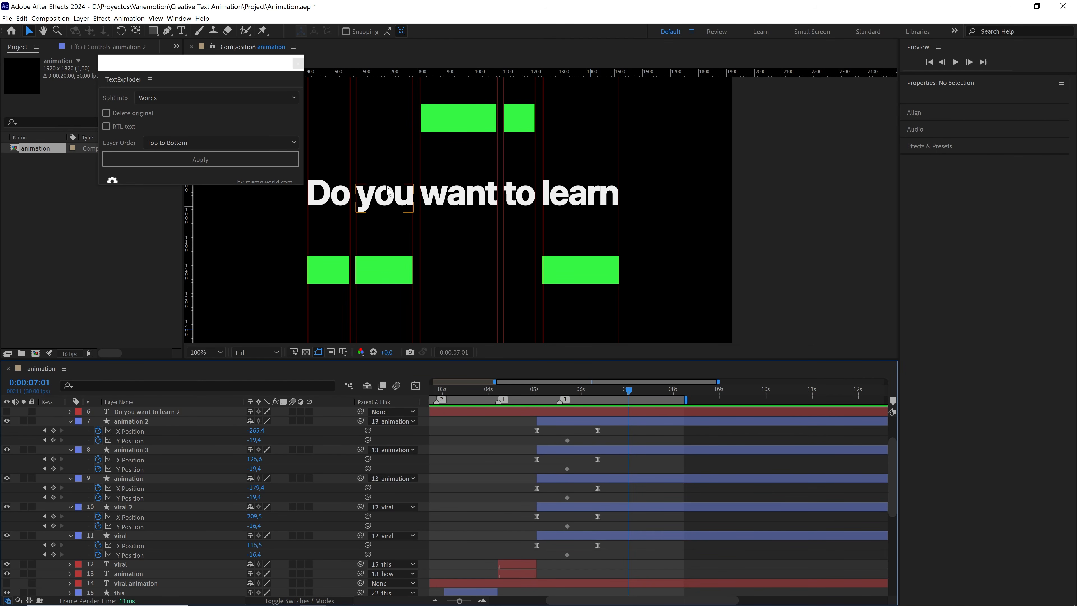
pyautogui.click(577, 263)
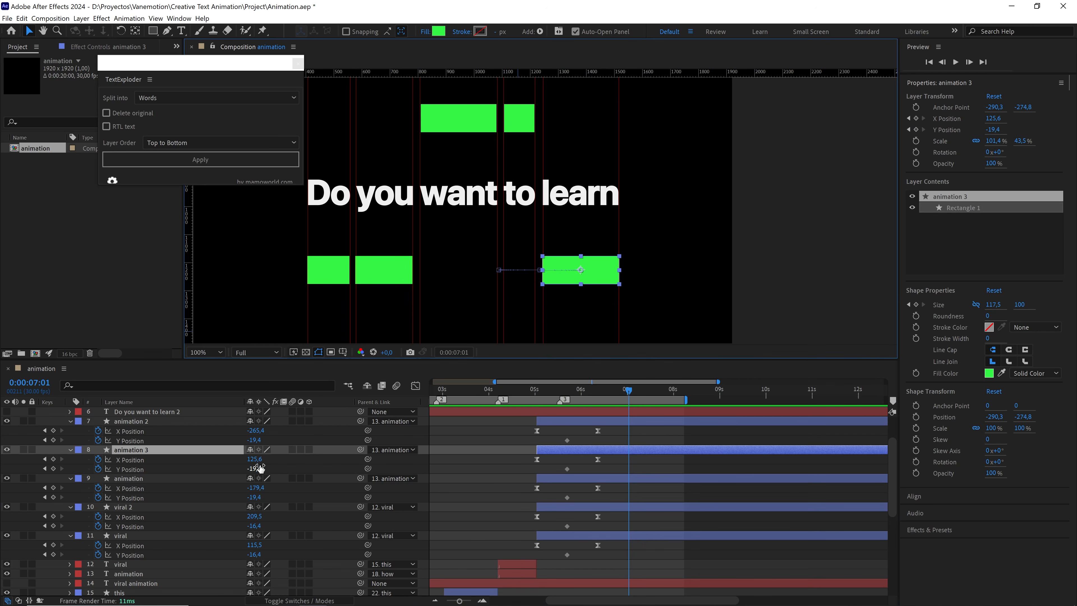
pyautogui.moveTo(260, 467); pyautogui.dragTo(257, 468)
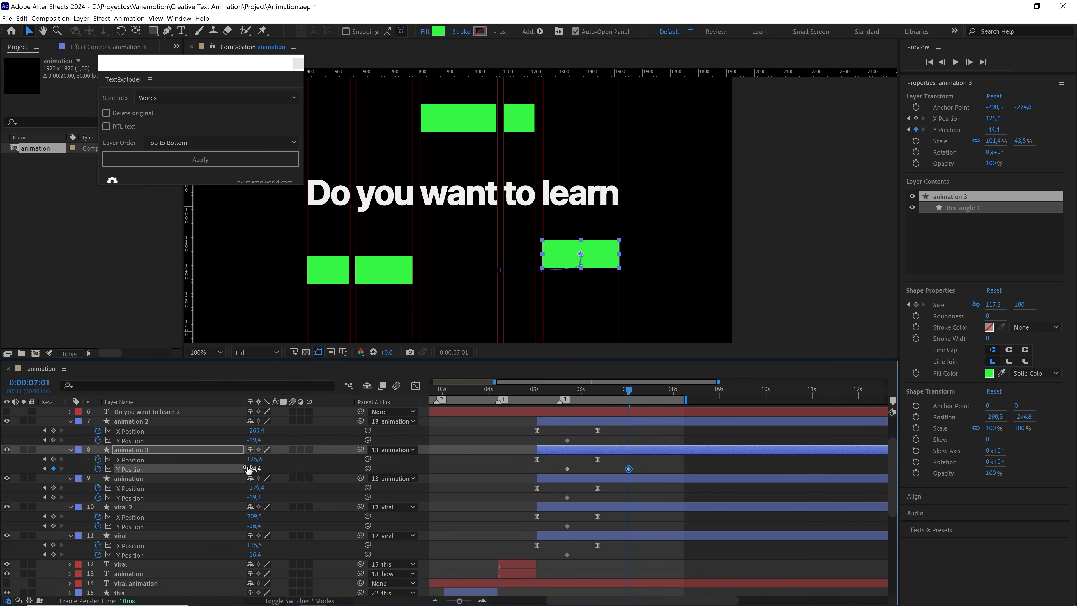
pyautogui.scroll(2, 572, 263)
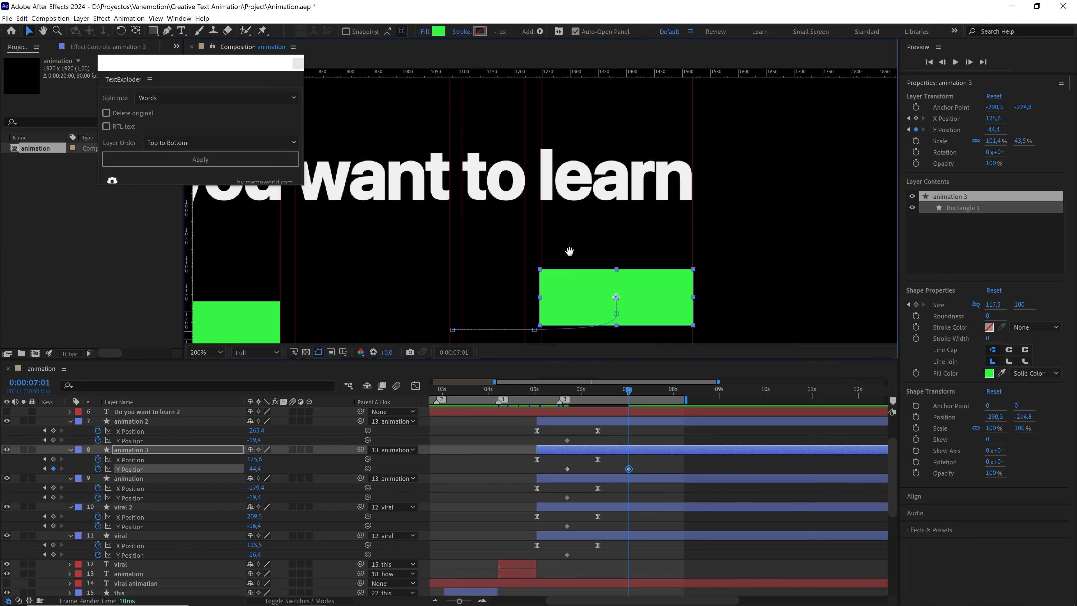
pyautogui.moveTo(254, 469); pyautogui.dragTo(212, 473)
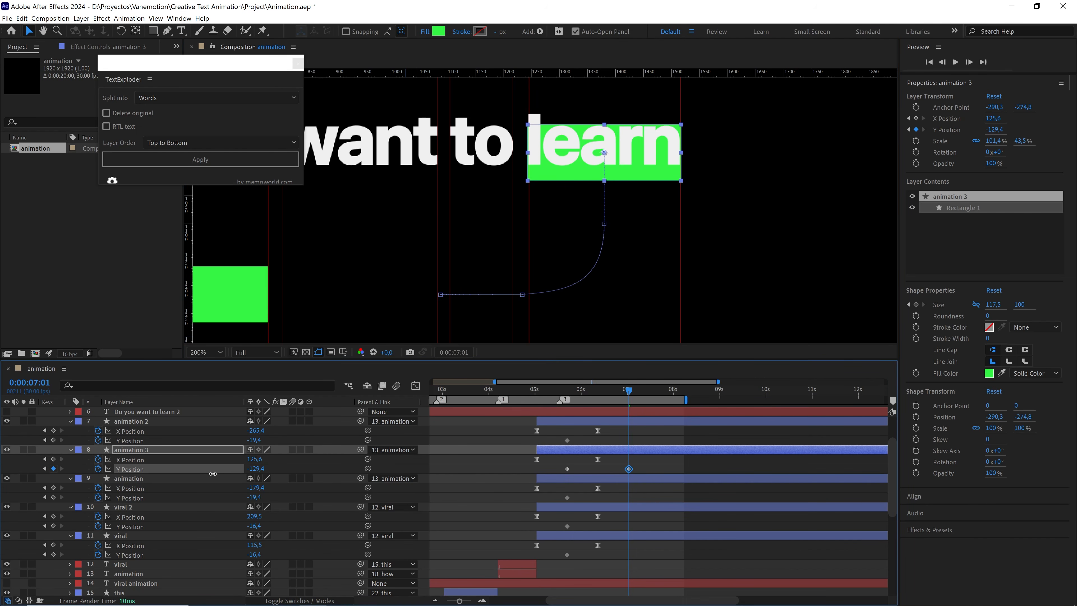
# Step: Turn on the Title/Action Safe overlay and place a horizontal guide through the composition's centre mark
pyautogui.moveTo(426, 234); pyautogui.dragTo(529, 270)
pyautogui.click(343, 352)
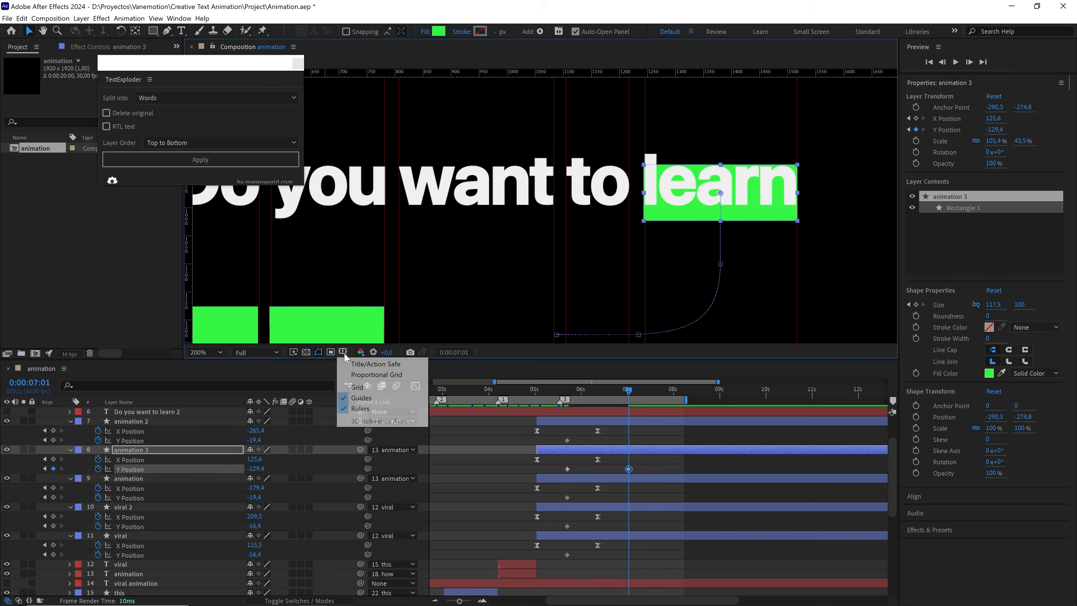
pyautogui.click(356, 364)
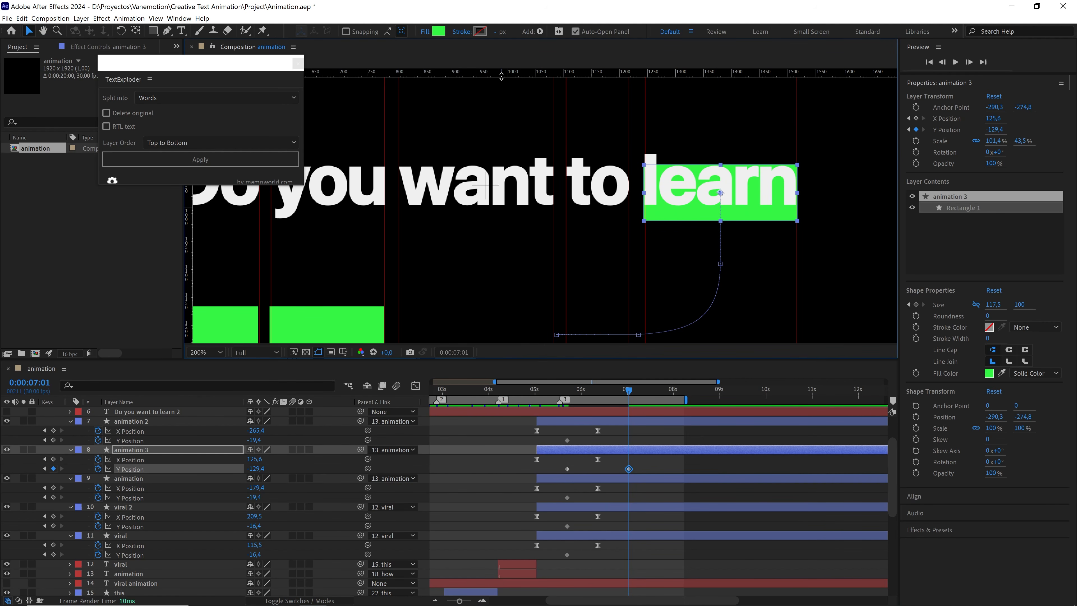
pyautogui.moveTo(503, 72); pyautogui.dragTo(502, 185)
# Step: Centre the "animation 3" rectangle vertically on the horizontal guide with Y Position -135,4
pyautogui.scroll(1, 733, 185)
pyautogui.moveTo(736, 178); pyautogui.dragTo(450, 195)
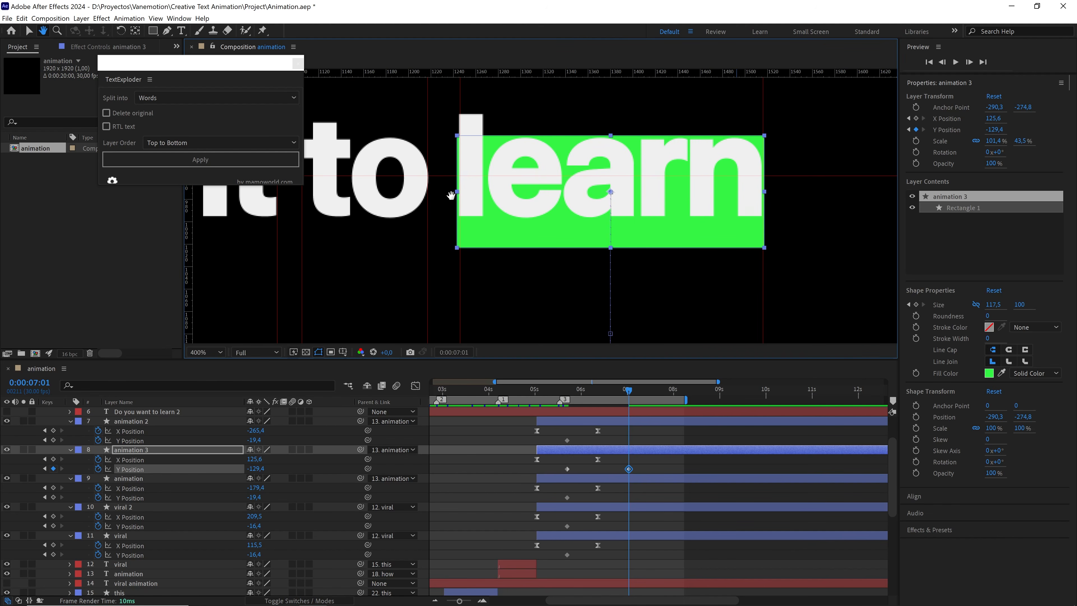
pyautogui.press('v')
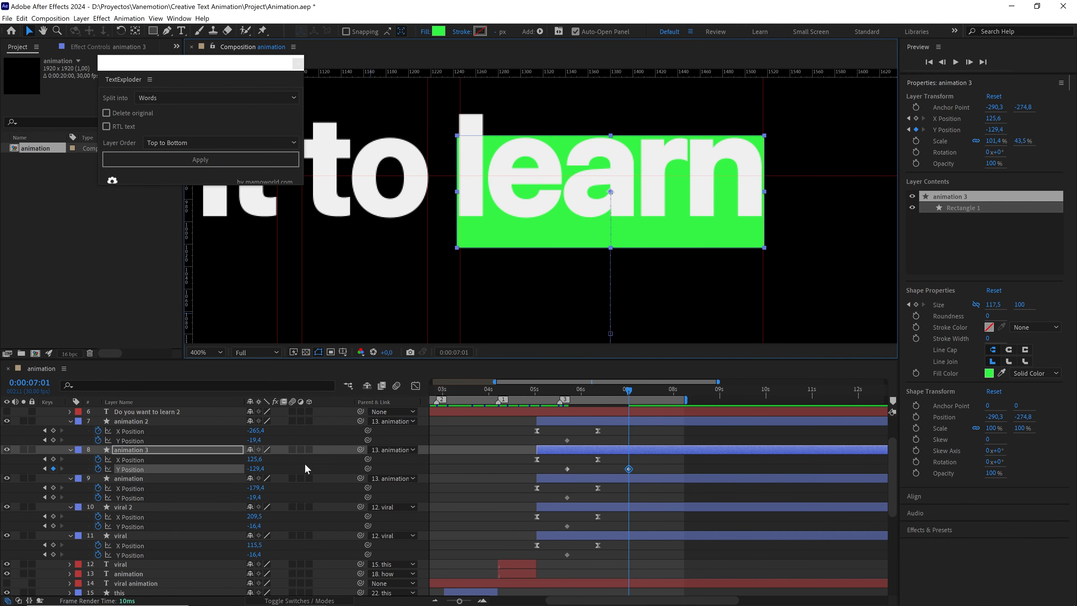
pyautogui.moveTo(256, 468); pyautogui.dragTo(254, 468)
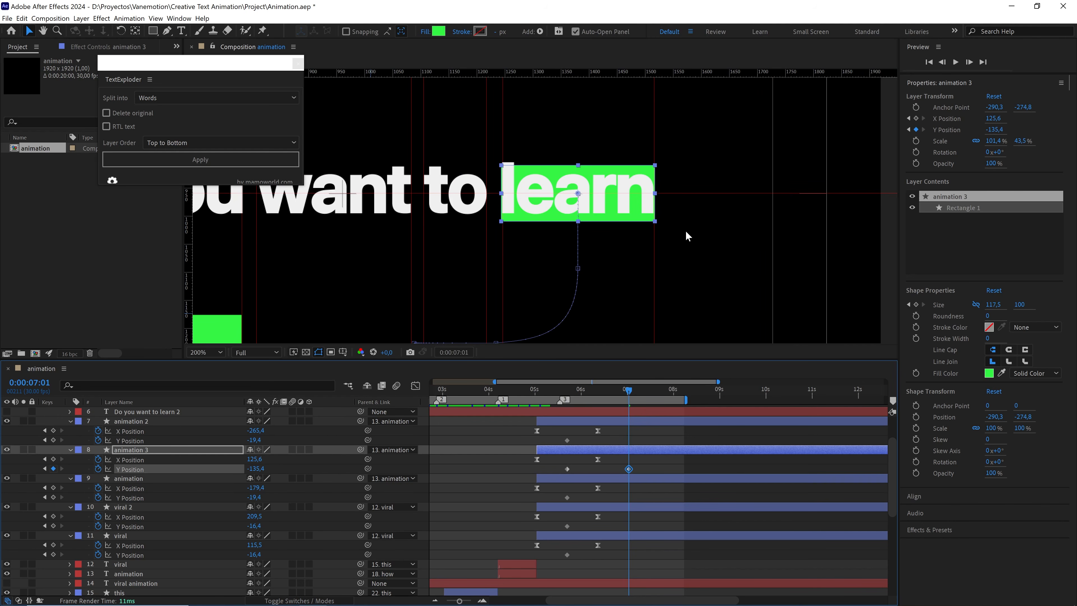
pyautogui.press(',')
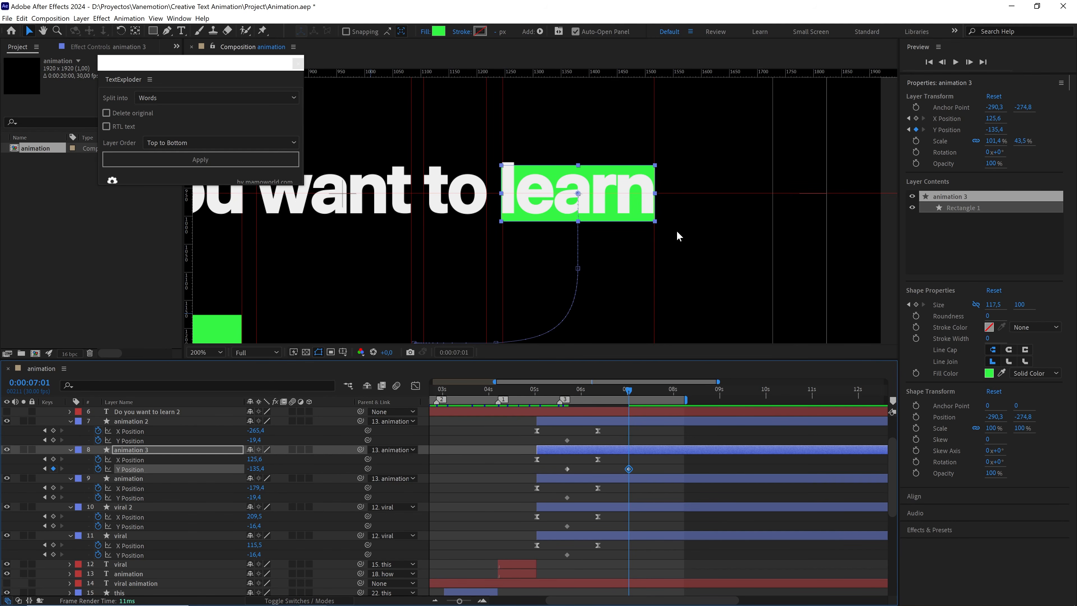
# Step: Copy the Y Position value of the "animation 3" rectangle and deselect the layer
pyautogui.click(256, 468)
pyautogui.hotkey('ctrl', 'c')
pyautogui.click(296, 469)
pyautogui.scroll(-1, 474, 304)
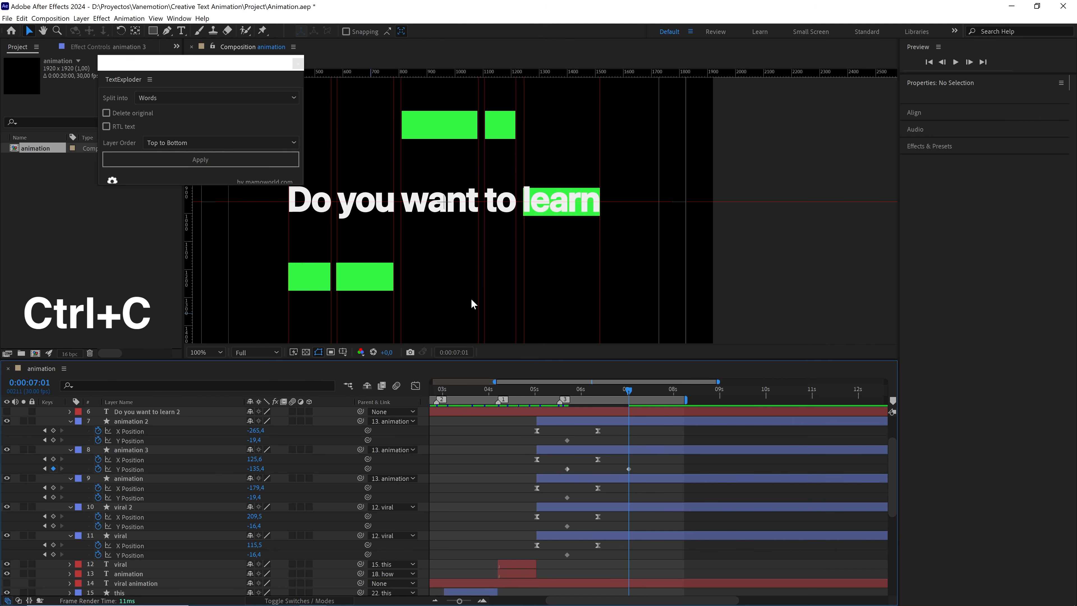
# Step: Paste the copied Y Position of -135,4 into the "animation" rectangle at 0:00:07:01, raising it onto the word "you"
pyautogui.moveTo(468, 285); pyautogui.dragTo(569, 254)
pyautogui.click(473, 254)
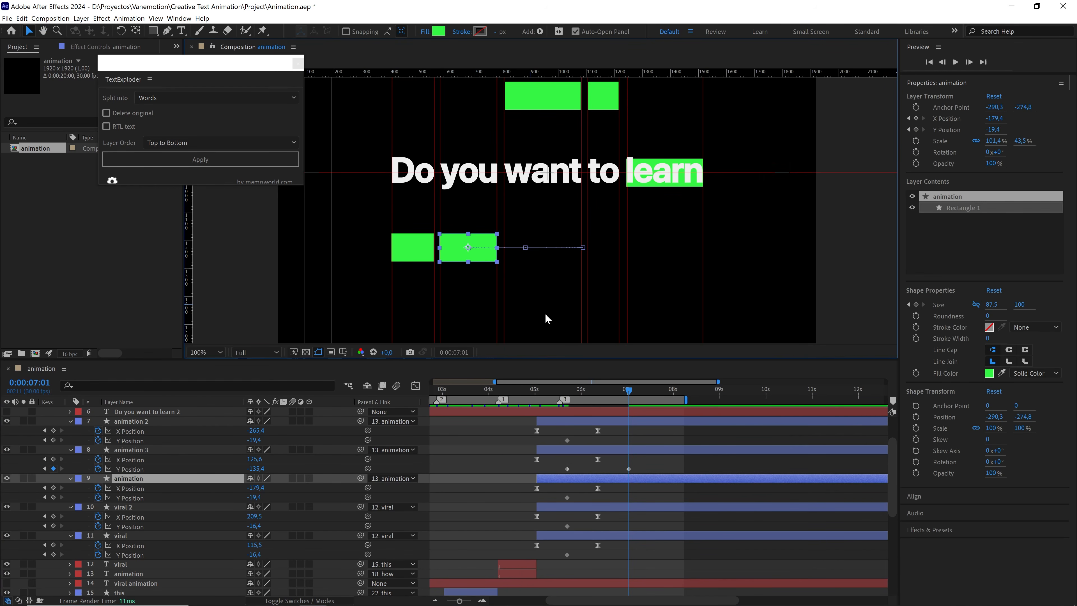
pyautogui.click(254, 497)
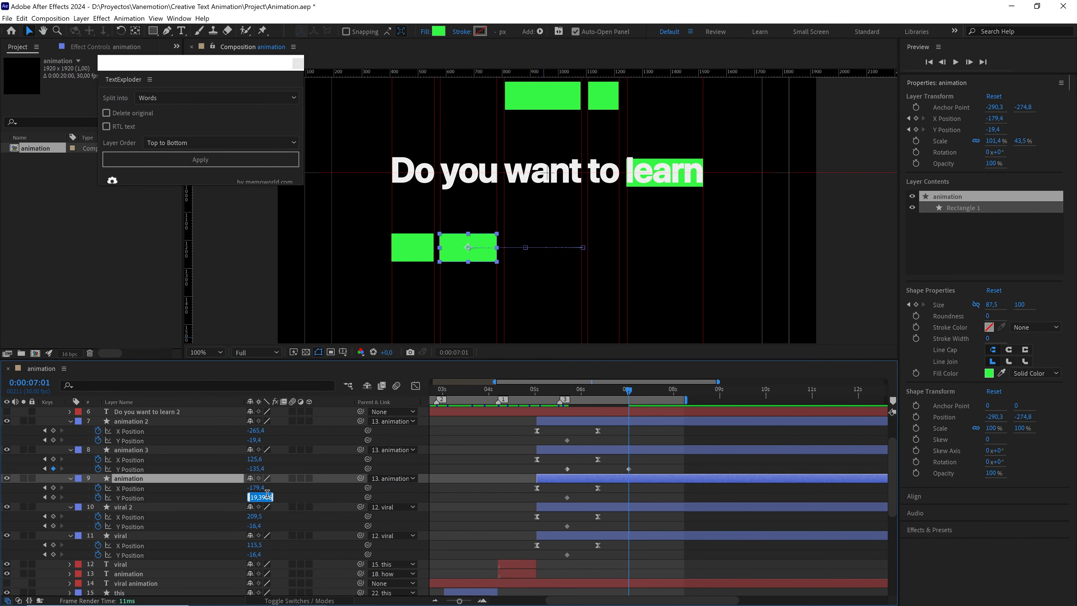
pyautogui.hotkey('ctrl', 'v')
pyautogui.click(299, 492)
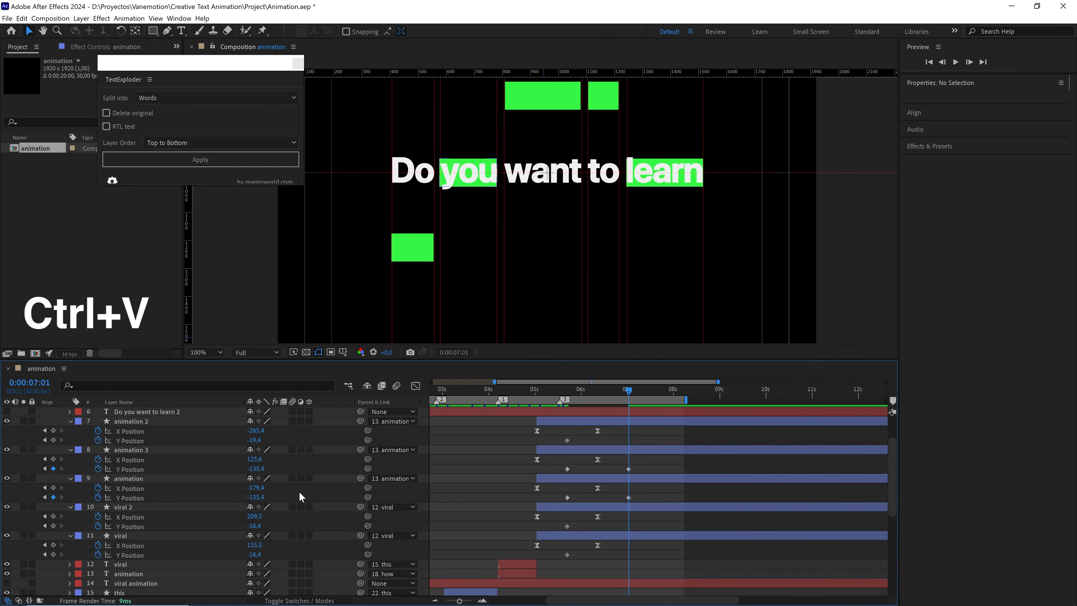
# Step: Paste the same Y Position of -135,4 into the "animation 2" rectangle, raising it onto the word "Do"
pyautogui.click(422, 255)
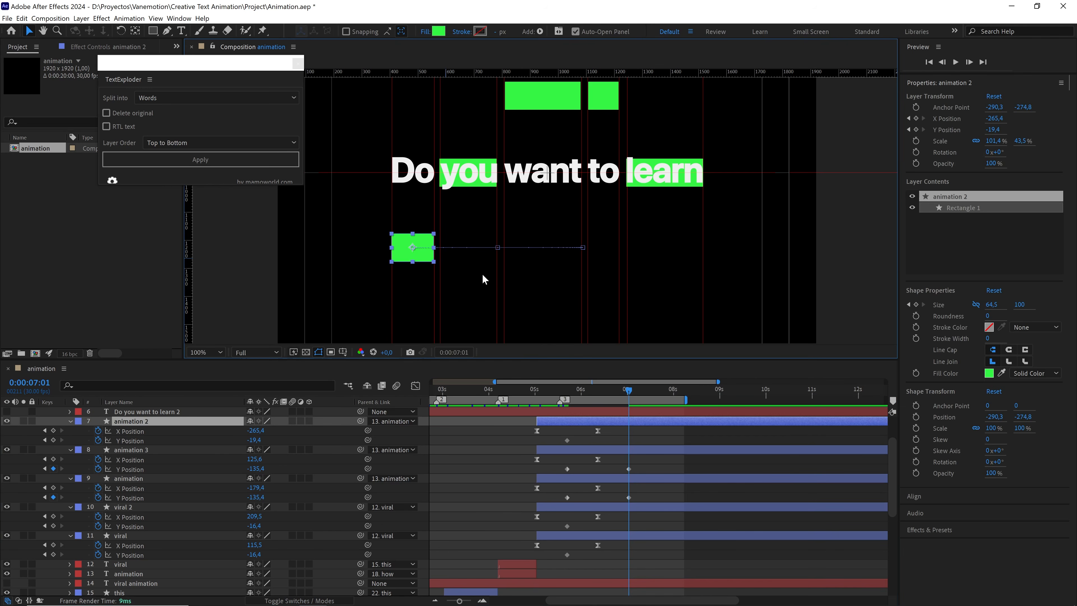
pyautogui.click(278, 440)
pyautogui.hotkey('ctrl', 'v')
pyautogui.click(286, 432)
pyautogui.moveTo(484, 232); pyautogui.dragTo(483, 236)
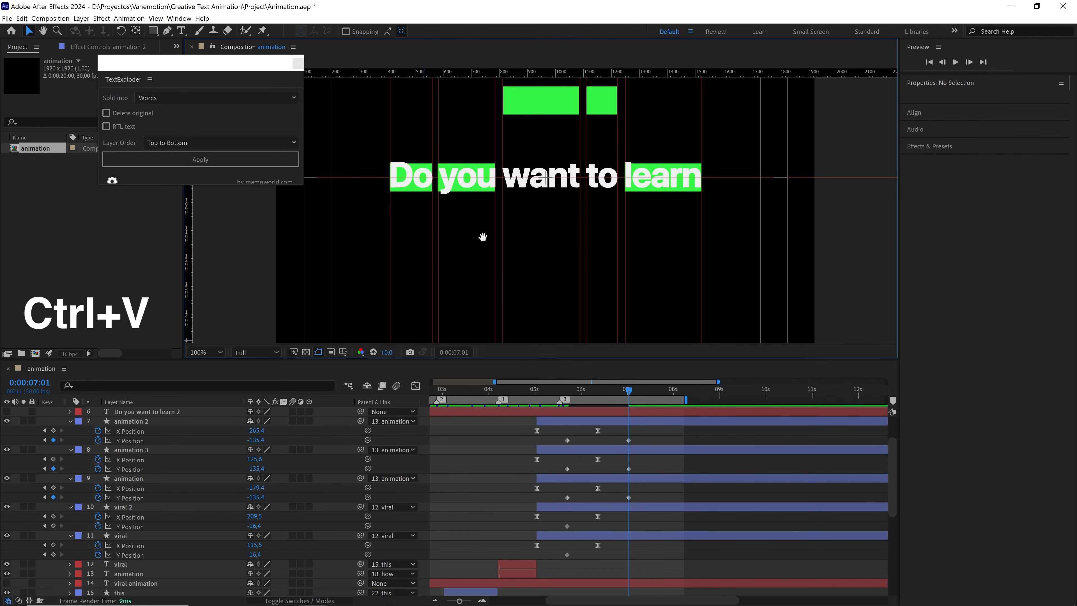
# Step: Lower the "viral" rectangle onto the word "want" and centre it on the horizontal guide with Y Position 102,6
pyautogui.moveTo(523, 119); pyautogui.dragTo(508, 184)
pyautogui.click(512, 178)
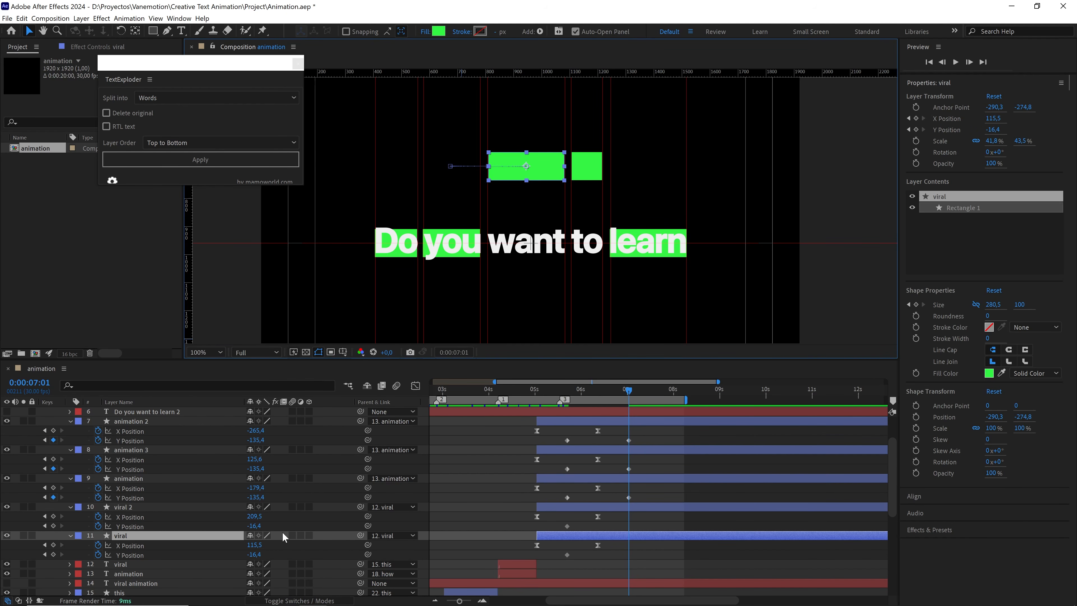
pyautogui.moveTo(254, 554); pyautogui.dragTo(319, 554)
pyautogui.scroll(1, 548, 338)
pyautogui.moveTo(548, 324); pyautogui.dragTo(570, 269)
pyautogui.scroll(1, 570, 268)
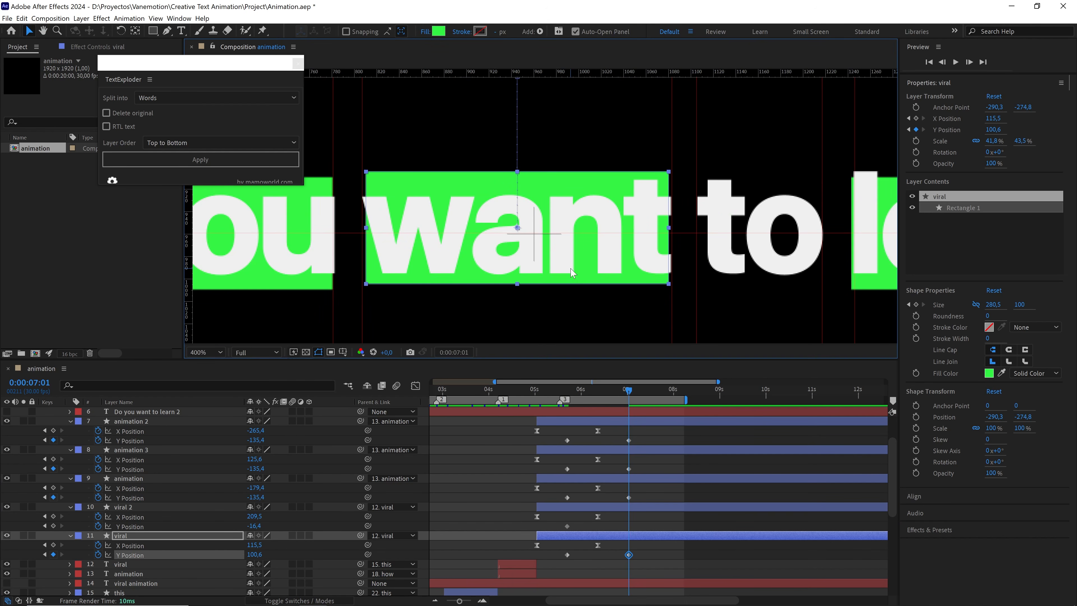
pyautogui.click(253, 554)
pyautogui.press('Up')
pyautogui.press('Up')
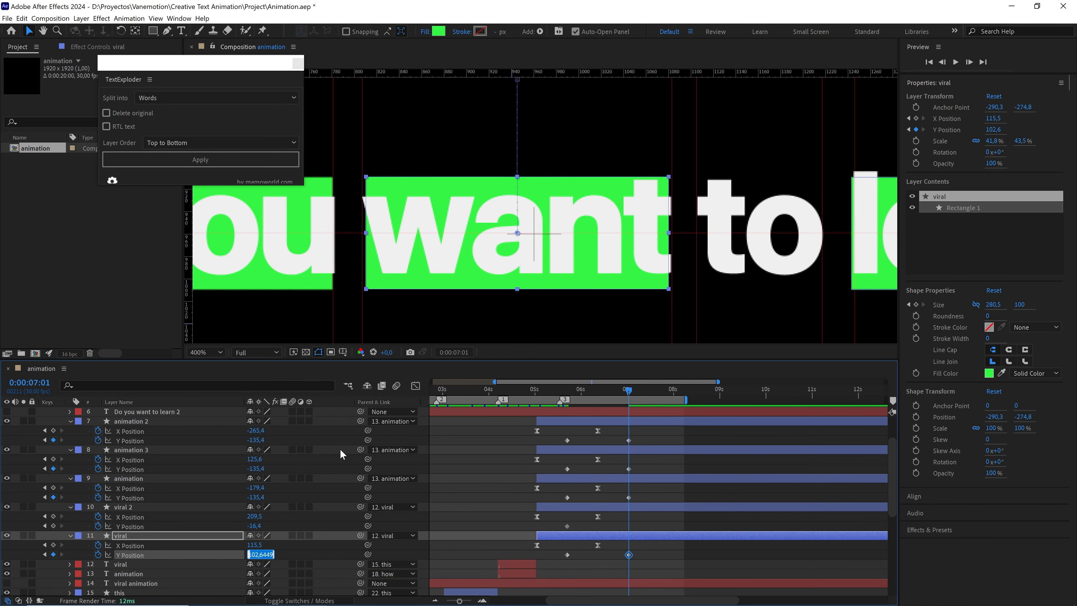
# Step: Copy the Y Position of the "viral" rectangle to the "viral 2" rectangle, lowering it onto the word "to"
pyautogui.hotkey('ctrl', 'c')
pyautogui.click(323, 436)
pyautogui.scroll(-1, 559, 221)
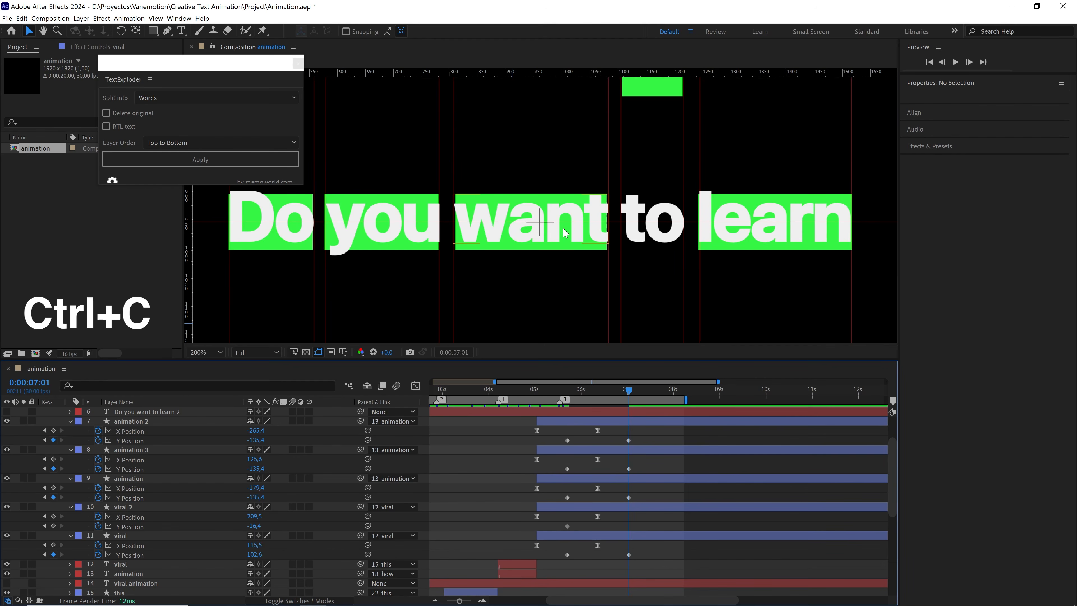
pyautogui.moveTo(573, 207); pyautogui.dragTo(525, 236)
pyautogui.press('v')
pyautogui.click(603, 121)
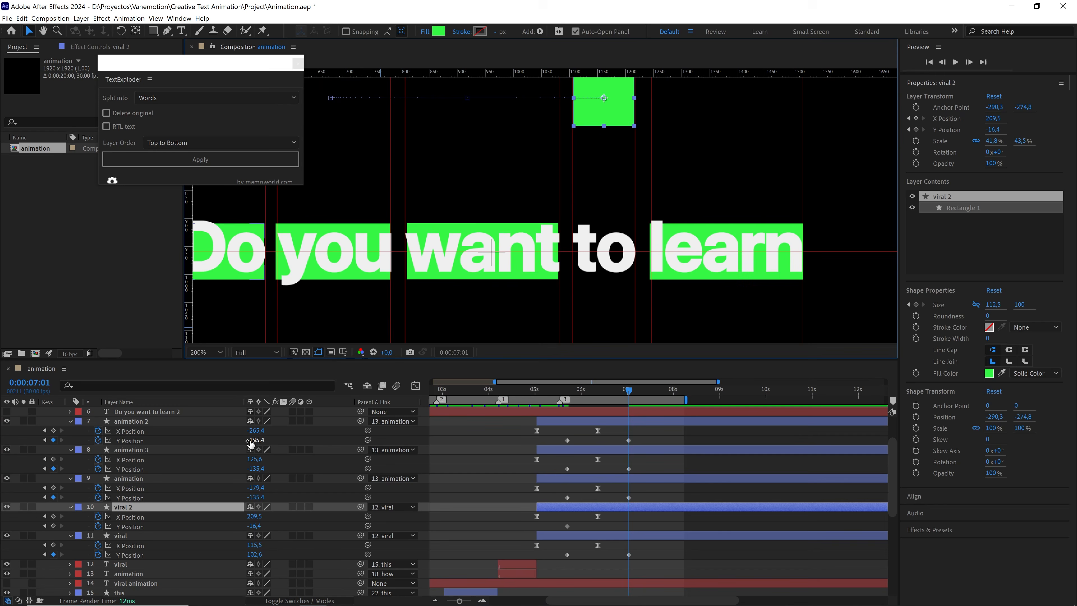
pyautogui.click(256, 526)
pyautogui.hotkey('ctrl', 'v')
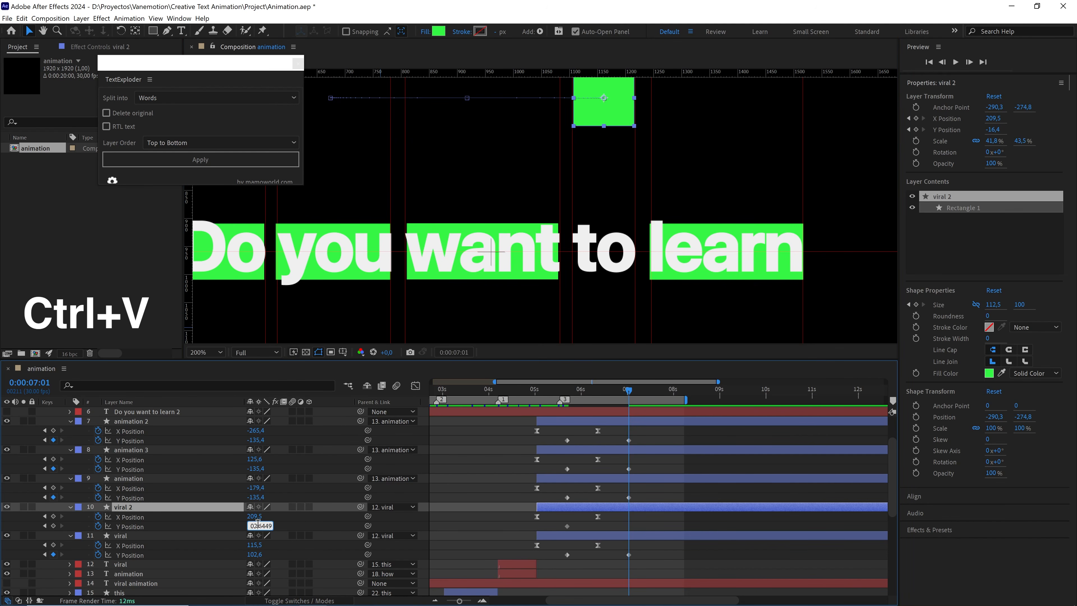
pyautogui.click(297, 522)
pyautogui.scroll(-1, 535, 268)
pyautogui.press('h')
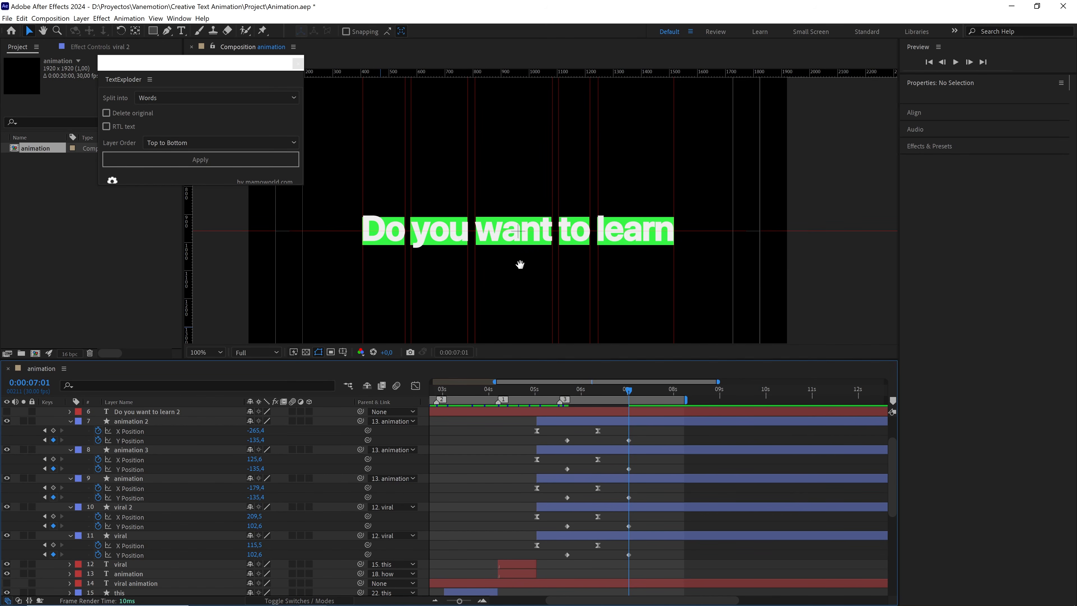
pyautogui.moveTo(520, 265); pyautogui.dragTo(553, 232)
pyautogui.press('v')
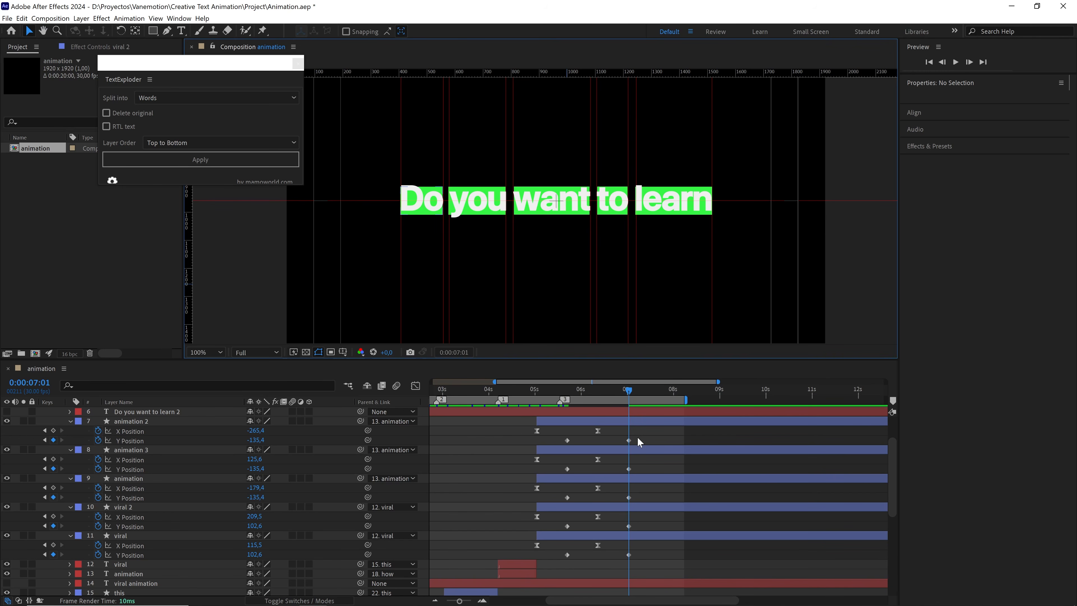
# Step: Apply Easy Ease to both Y Position keyframes of all five rectangle layers
pyautogui.moveTo(636, 437); pyautogui.dragTo(560, 443)
pyautogui.moveTo(644, 464); pyautogui.dragTo(563, 473)
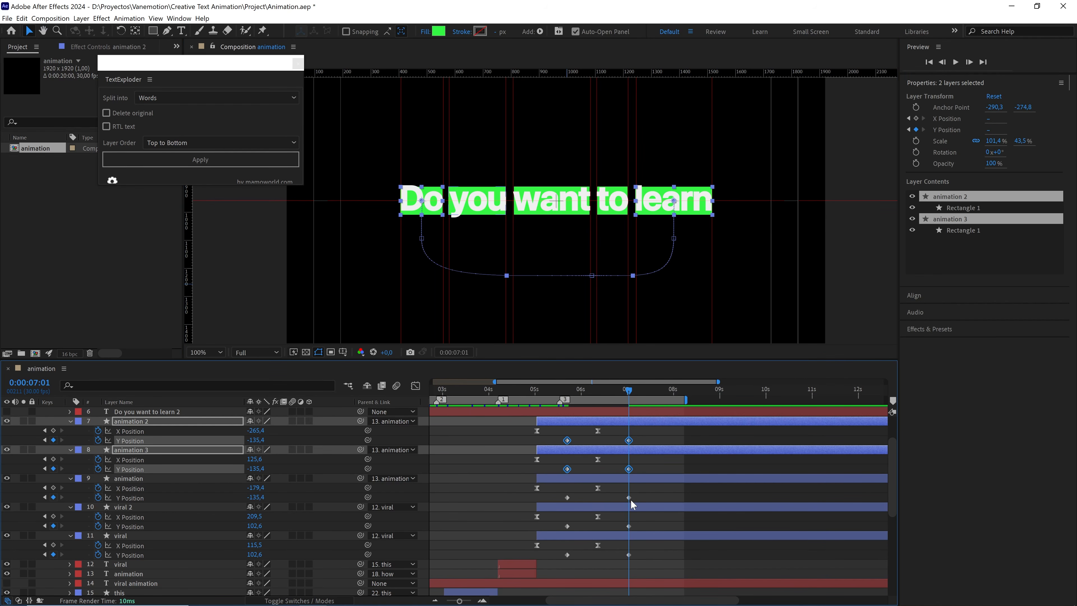
pyautogui.moveTo(640, 493); pyautogui.dragTo(549, 514)
pyautogui.moveTo(640, 522); pyautogui.dragTo(549, 541)
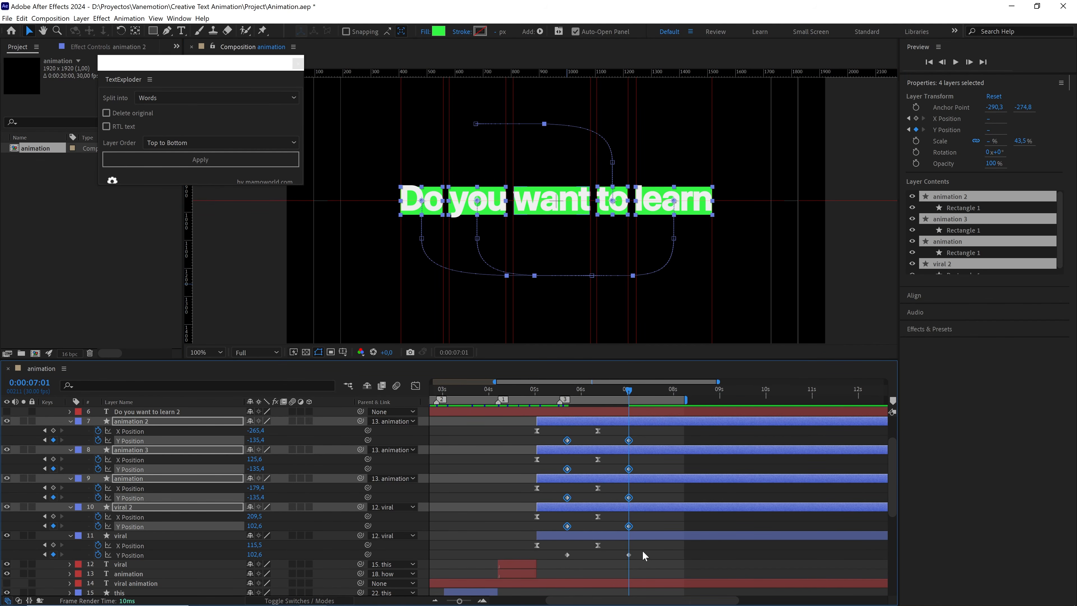
pyautogui.moveTo(643, 556); pyautogui.dragTo(556, 564)
pyautogui.press('F9')
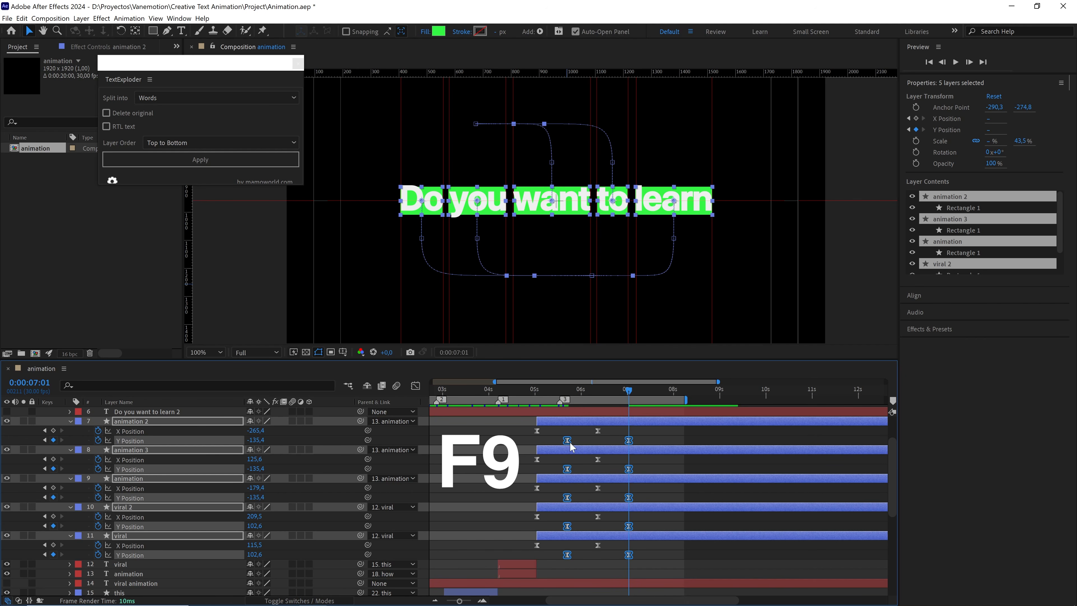
# Step: Set the incoming and outgoing velocity influence of the eased Y Position keyframes to 90%
pyautogui.rightClick(567, 440)
pyautogui.click(602, 570)
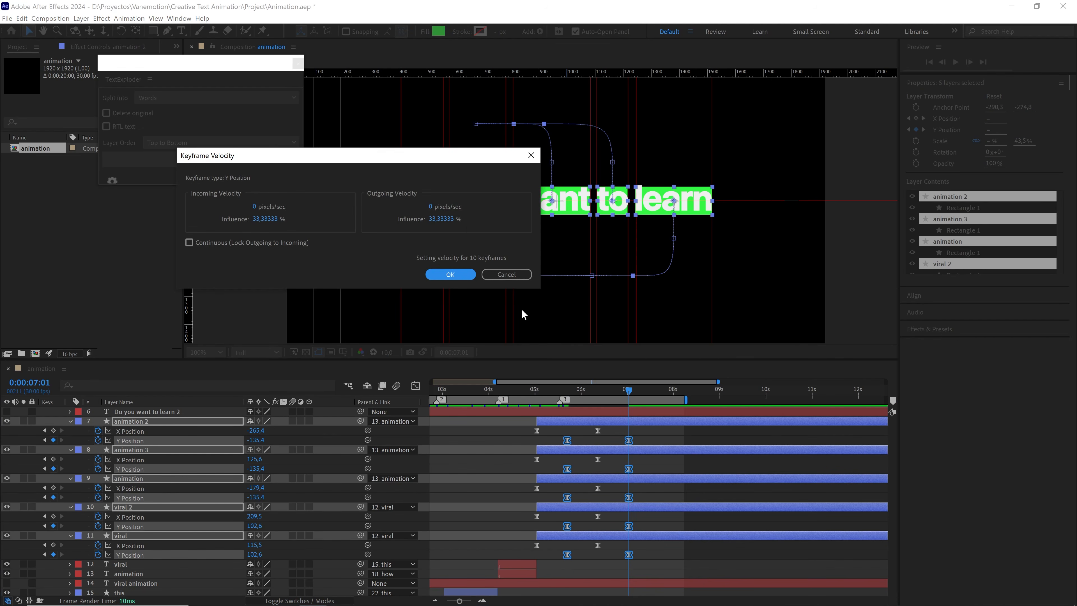
pyautogui.click(460, 219)
pyautogui.write('90')
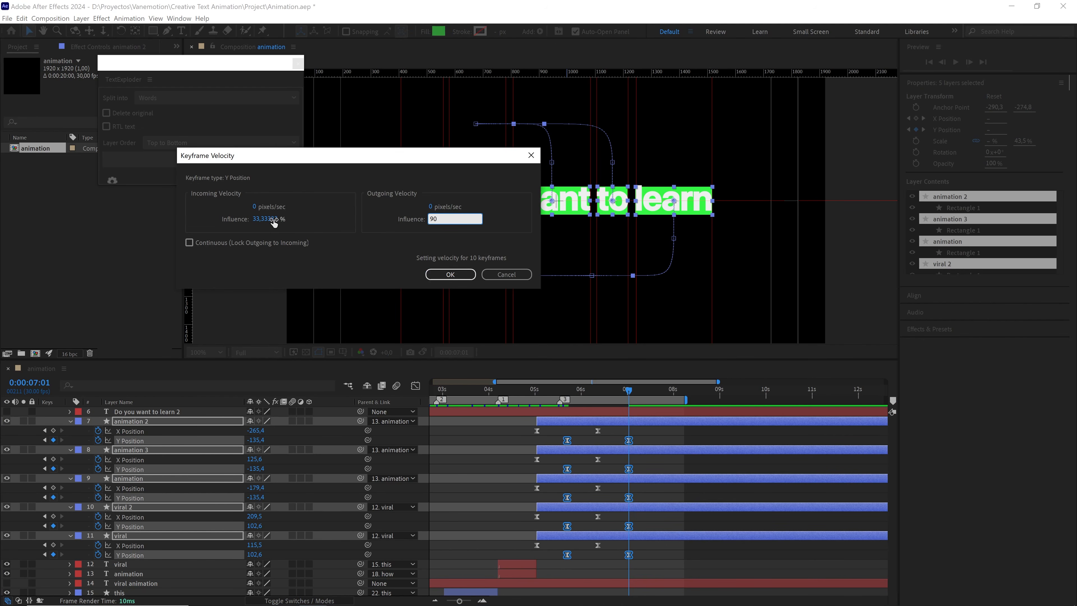
pyautogui.click(273, 219)
pyautogui.write('90')
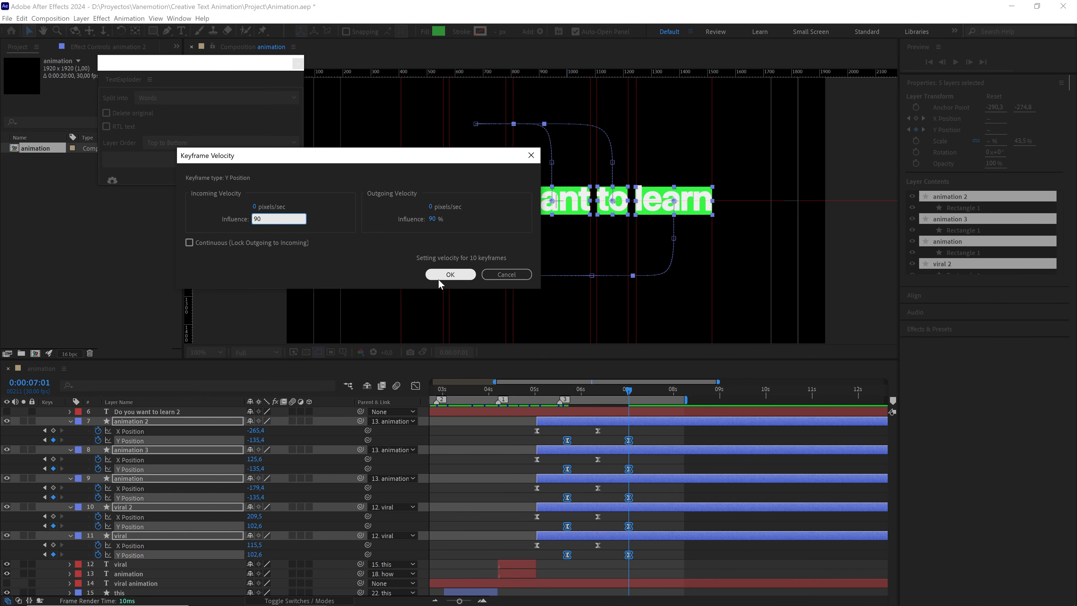
pyautogui.click(439, 278)
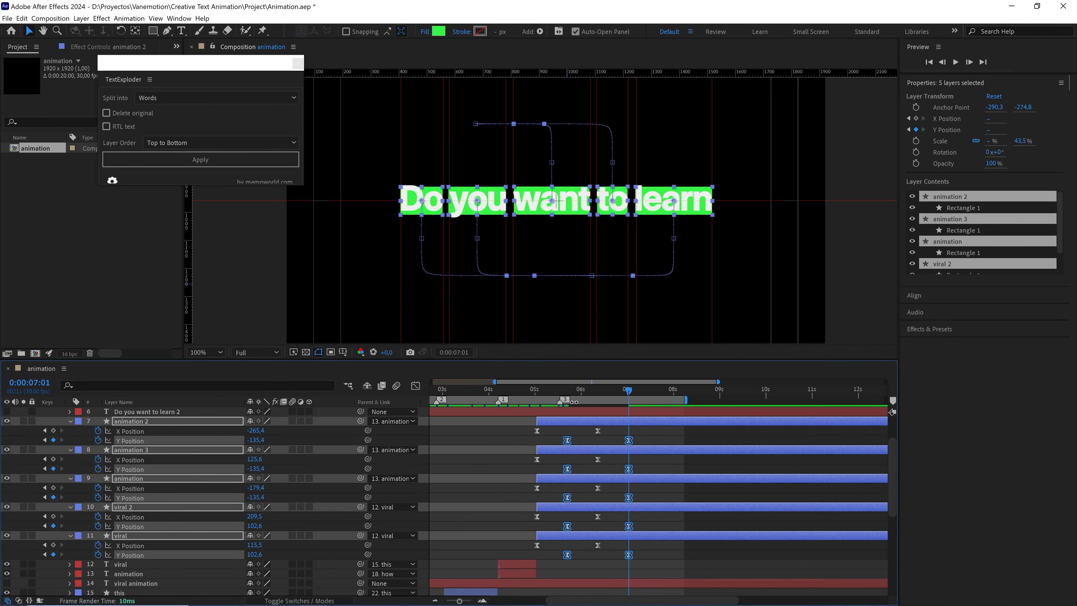
# Step: Preview the rectangles' movement from 0:00:04:26 and deselect the layers
pyautogui.click(528, 392)
pyautogui.press('space')
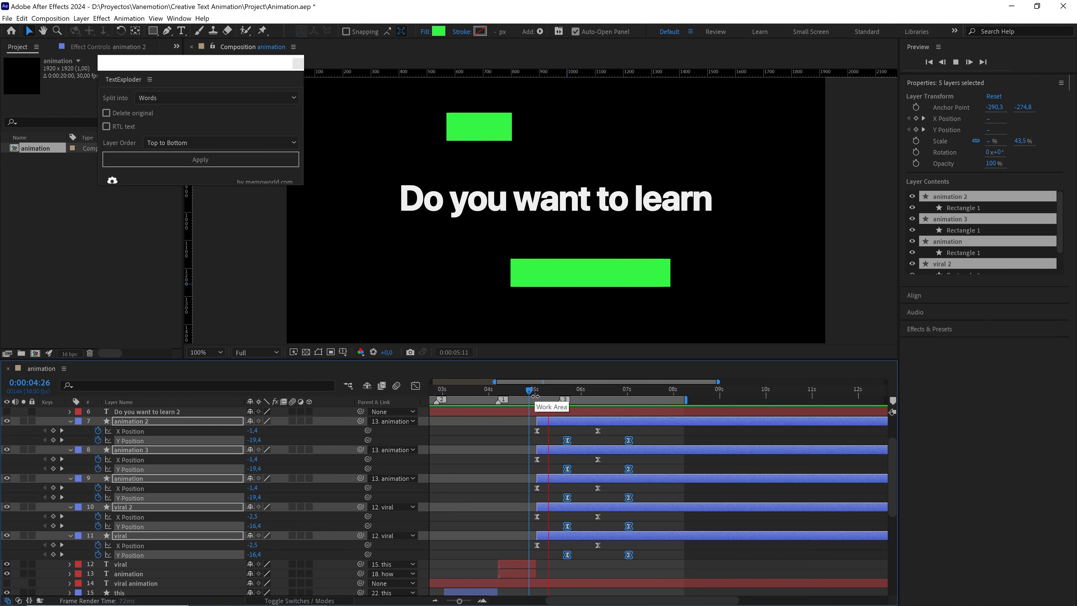
pyautogui.press('space')
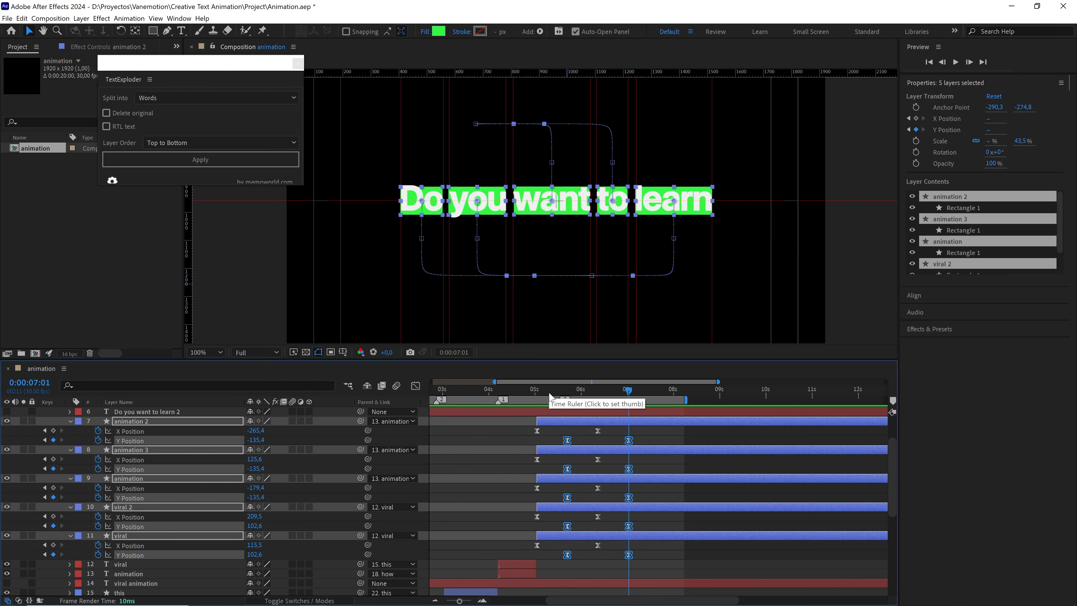
pyautogui.click(641, 433)
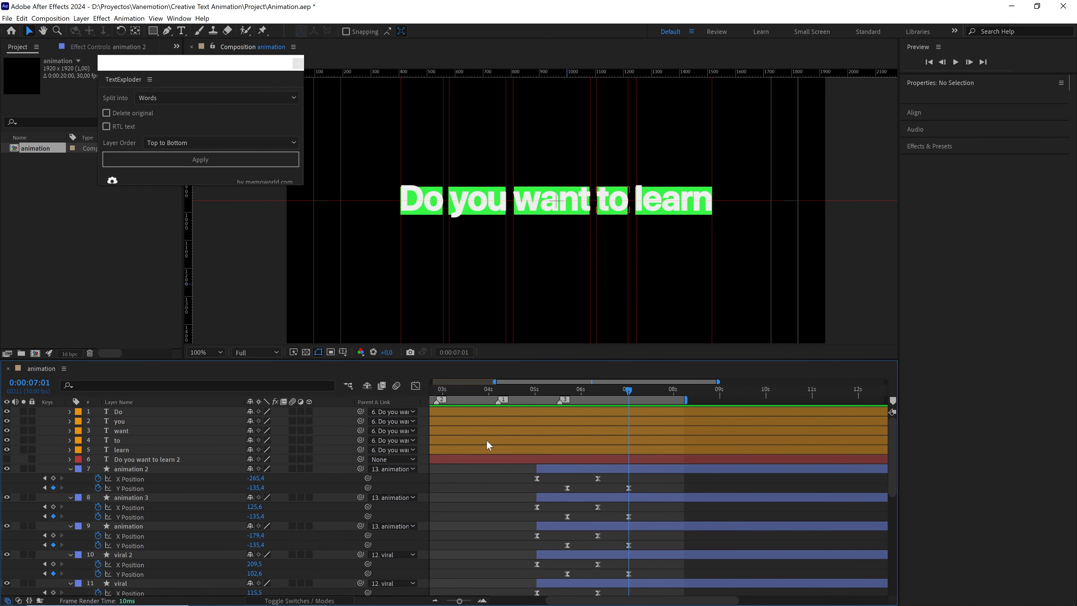
# Step: Collapse the properties of the five rectangle layers and show the full composition duration in the timeline
pyautogui.scroll(-1, 486, 440)
pyautogui.scroll(-1, 510, 424)
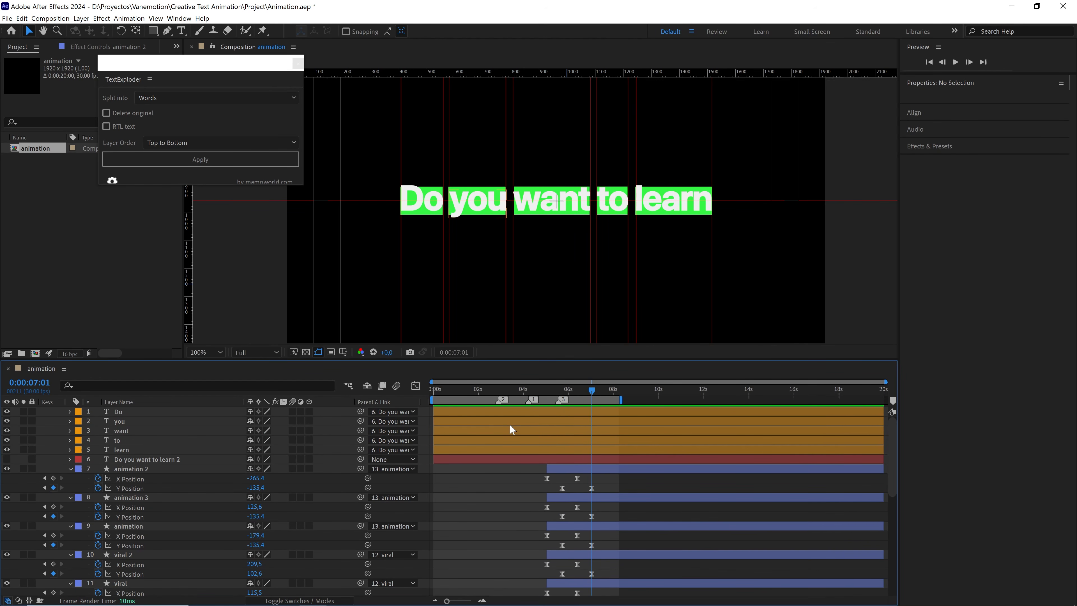
pyautogui.click(70, 469)
pyautogui.click(72, 479)
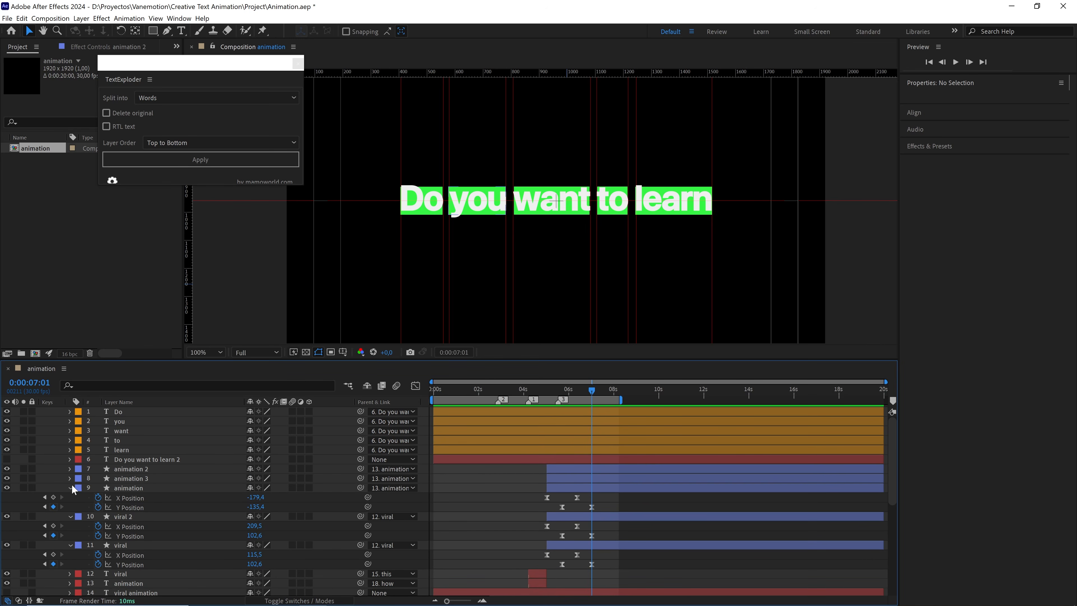
pyautogui.click(71, 487)
pyautogui.click(72, 497)
pyautogui.click(70, 508)
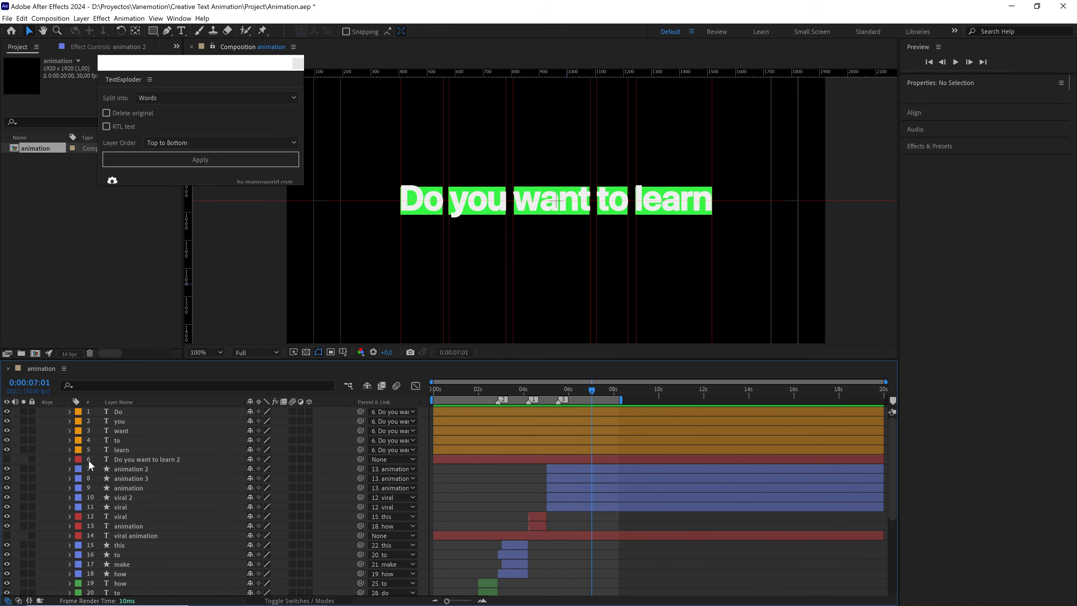
# Step: Check which word the "animation 2" rectangle covers and parent the "Do" text layer to it
pyautogui.click(129, 469)
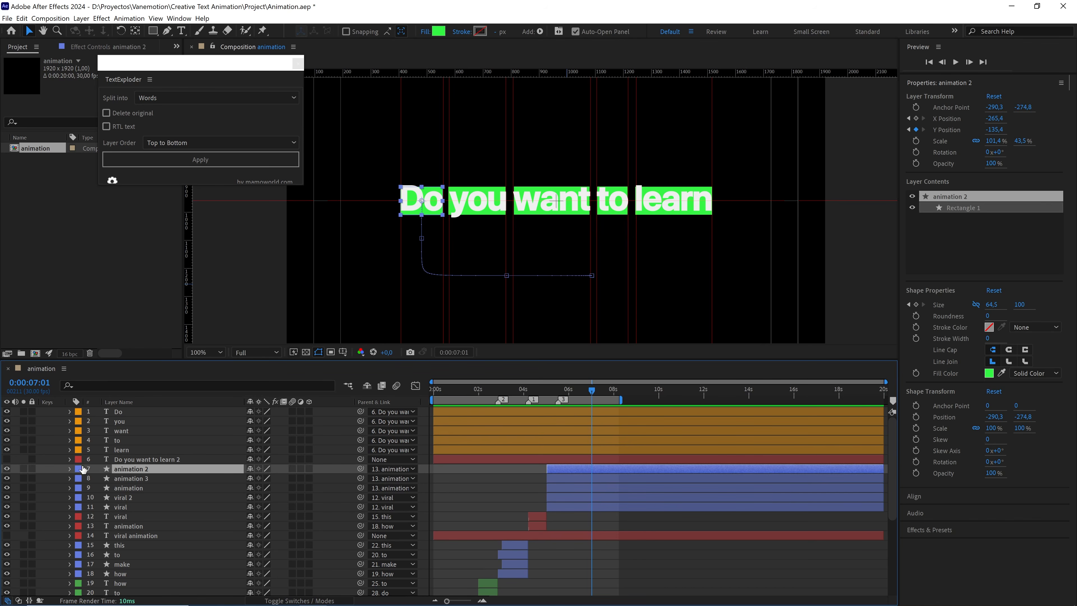
pyautogui.click(7, 469)
pyautogui.click(6, 469)
pyautogui.moveTo(360, 411); pyautogui.dragTo(136, 469)
# Step: Examine the keyframe timing of the "animation 2" and "animation 3" rectangles at the current time and collapse their properties
pyautogui.press('u')
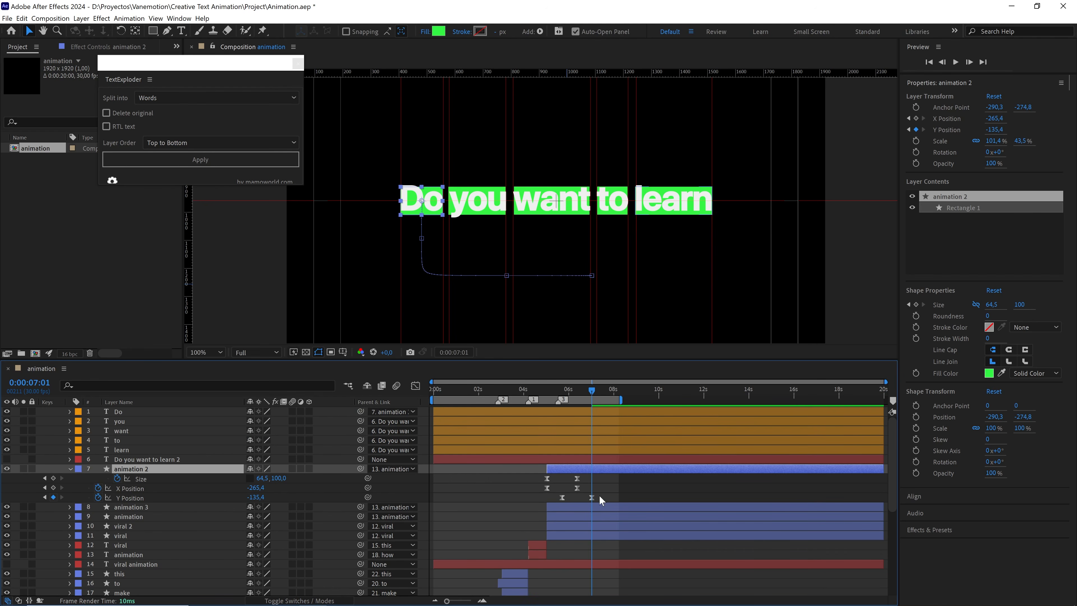
pyautogui.click(598, 457)
pyautogui.keyDown('shift'); pyautogui.click(598, 410); pyautogui.keyUp('shift')
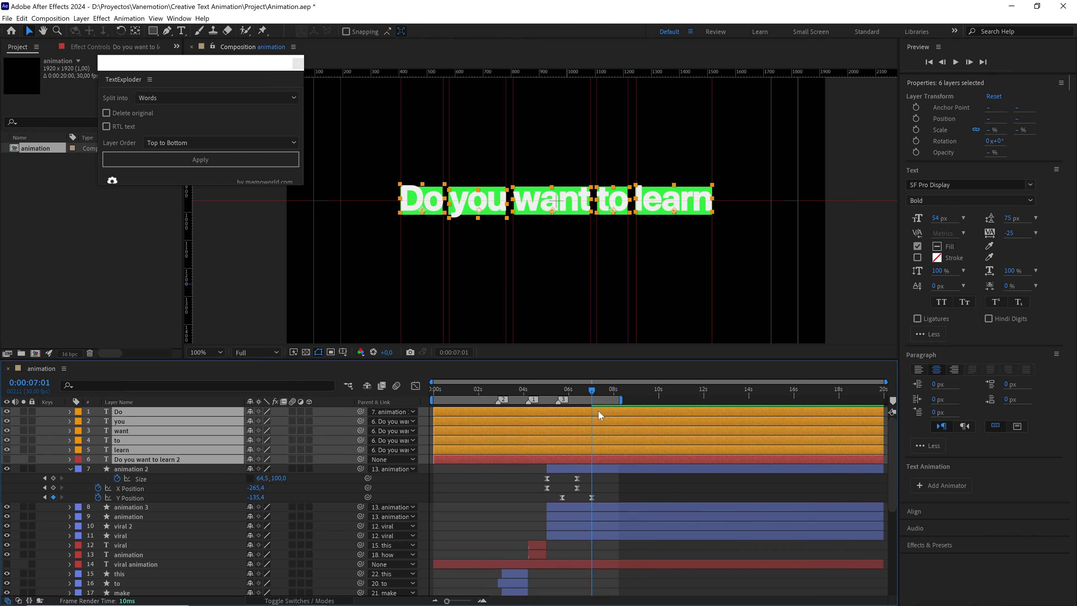
pyautogui.click(607, 504)
pyautogui.press('u')
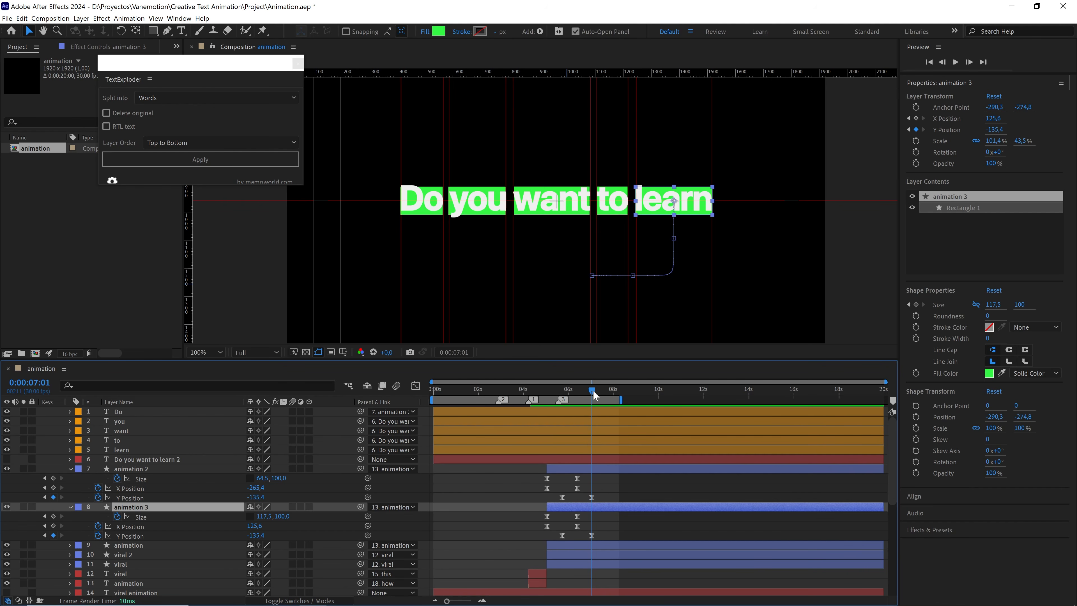
pyautogui.moveTo(593, 394)
pyautogui.mouseDown()
pyautogui.moveTo(609, 394)
pyautogui.moveTo(591, 393)
pyautogui.mouseUp()
pyautogui.click(69, 468)
pyautogui.click(69, 478)
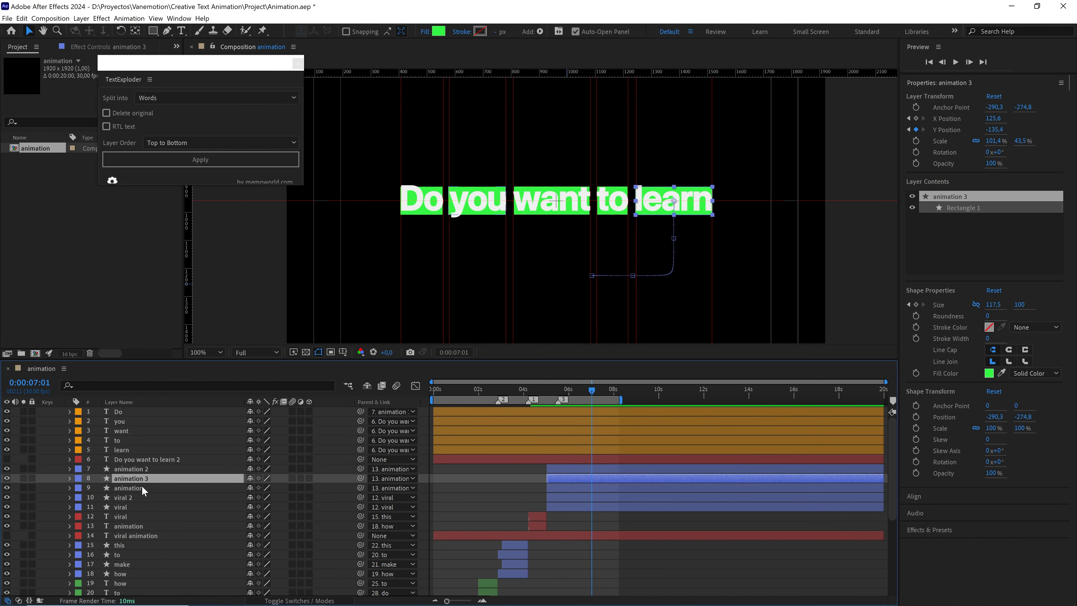
# Step: Check which word the "animation 3" rectangle covers and parent the "learn" text layer to it
pyautogui.click(7, 478)
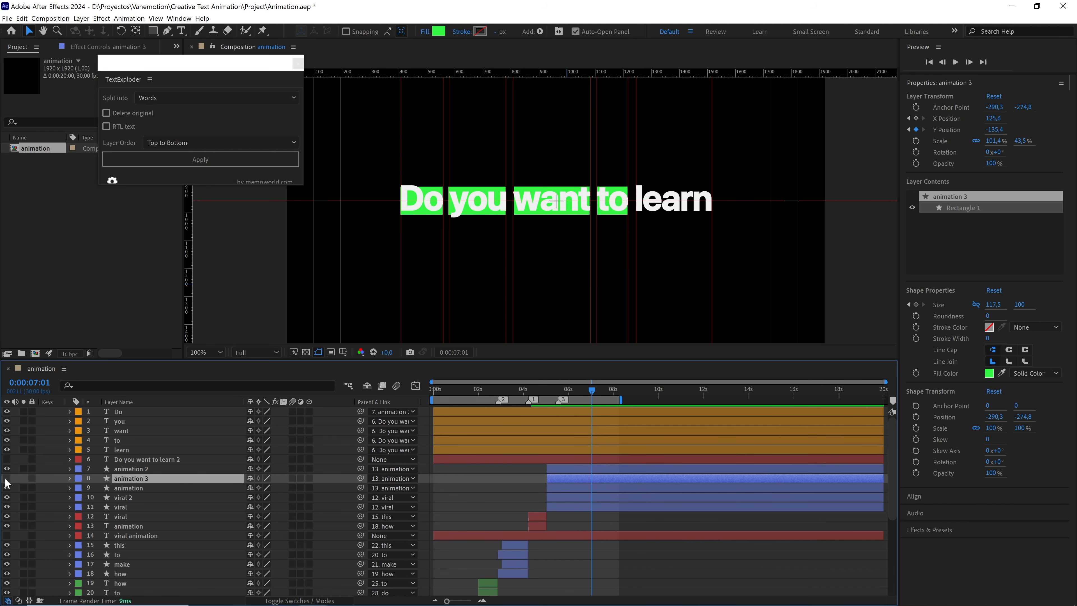
pyautogui.click(6, 478)
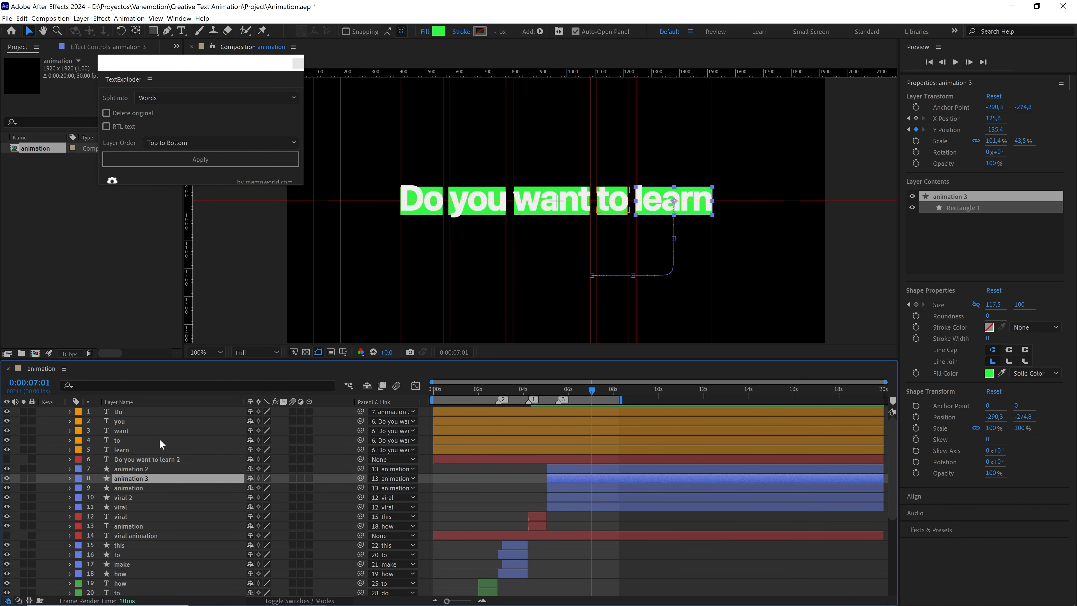
pyautogui.moveTo(361, 450); pyautogui.dragTo(135, 481)
# Step: Check which word the "animation" rectangle covers and parent the "you" text layer to it
pyautogui.click(132, 488)
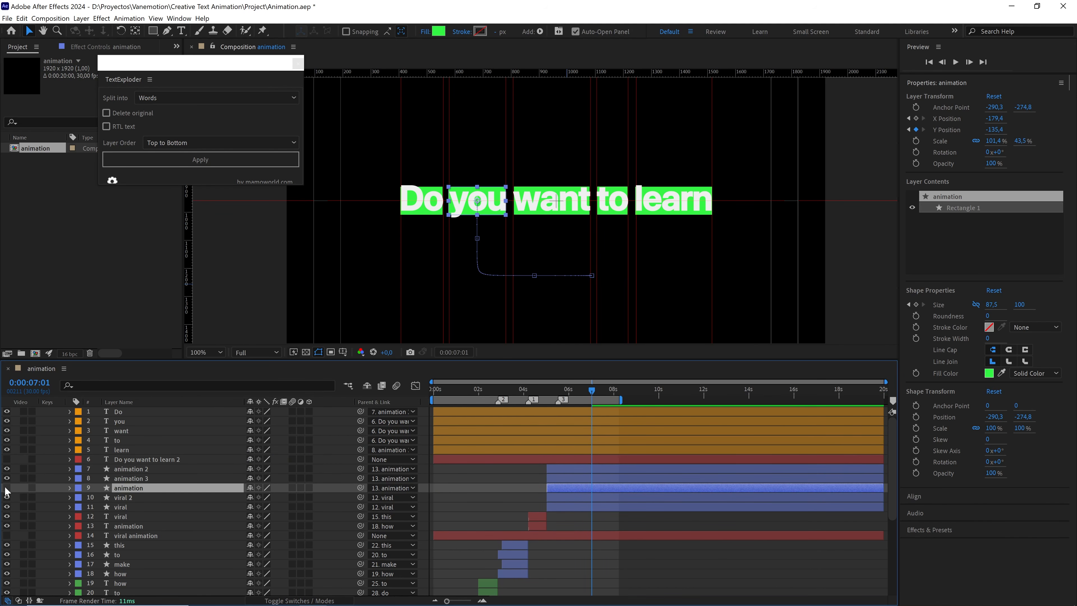
pyautogui.click(7, 487)
pyautogui.click(6, 489)
pyautogui.click(6, 488)
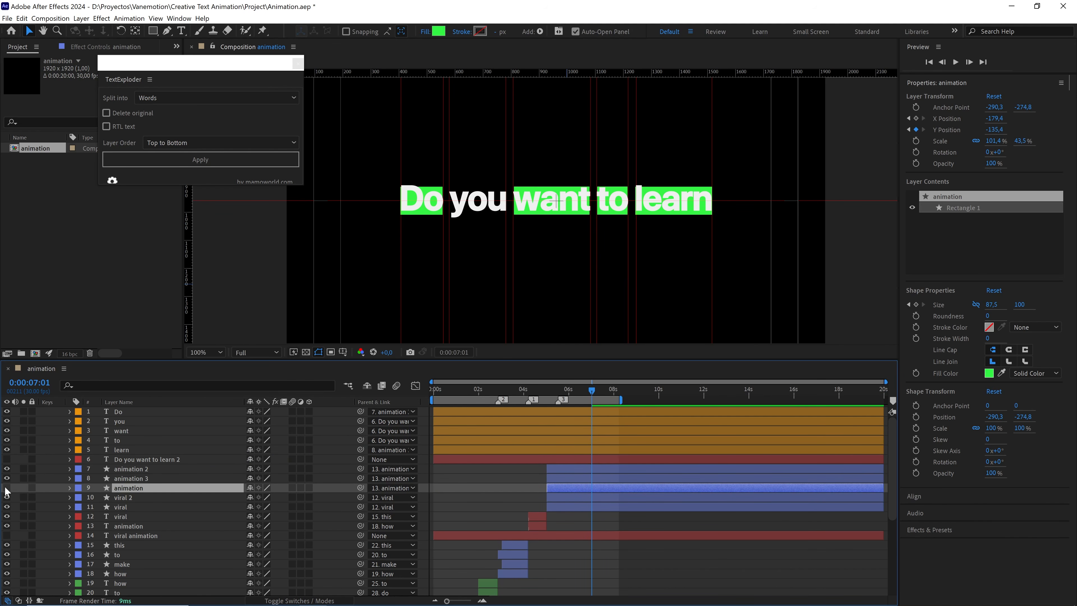
pyautogui.click(7, 488)
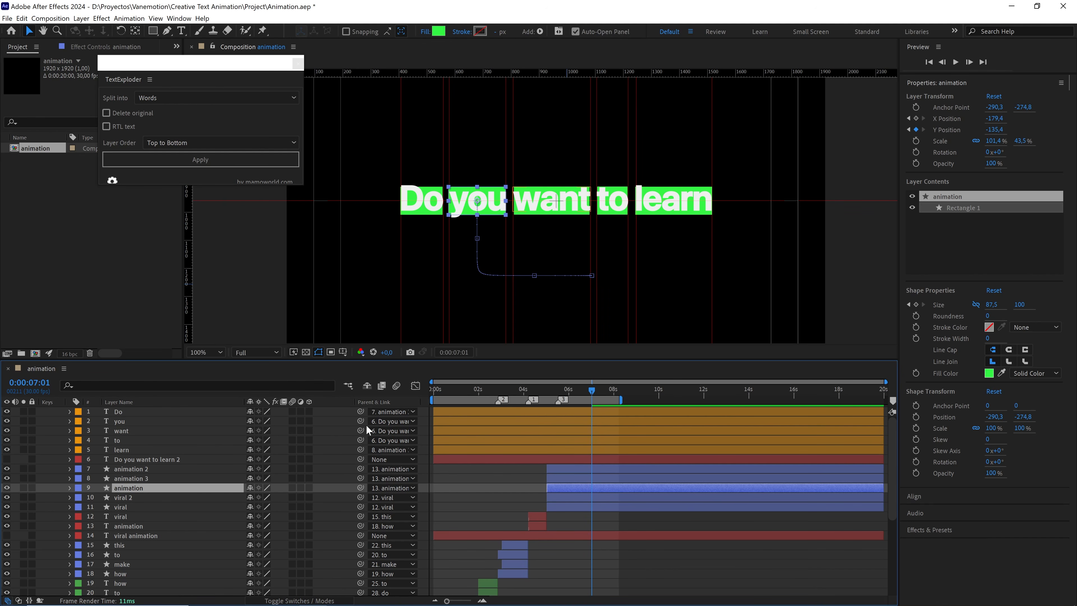
pyautogui.moveTo(361, 421); pyautogui.dragTo(142, 490)
# Step: Check which word the "viral 2" rectangle covers and parent the orange "to" text layer to it
pyautogui.click(74, 500)
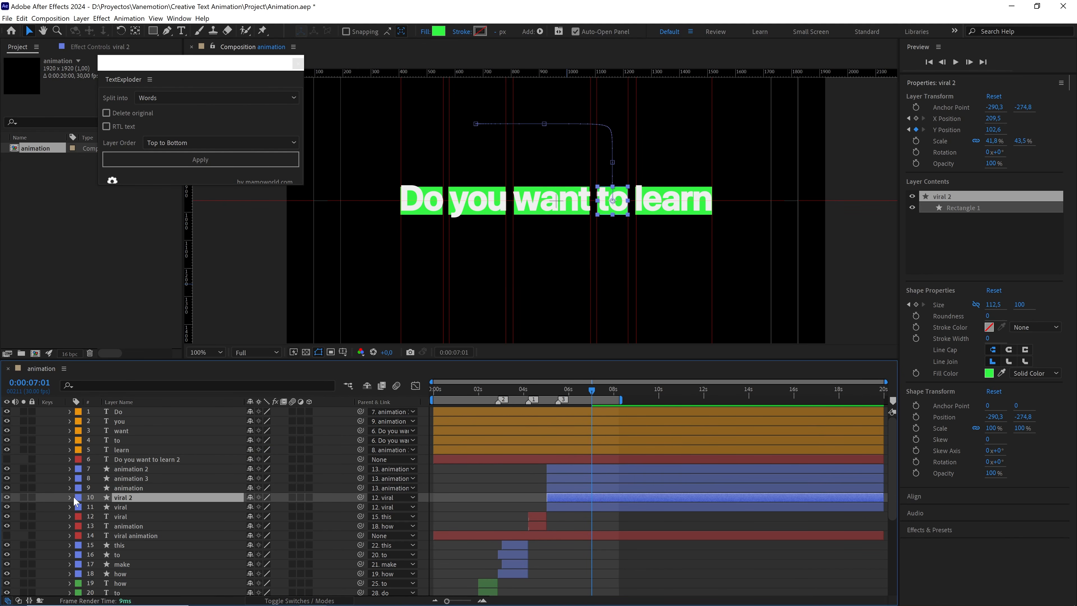
pyautogui.click(7, 498)
pyautogui.click(7, 498)
pyautogui.click(7, 498)
pyautogui.click(7, 498)
pyautogui.moveTo(360, 441); pyautogui.dragTo(127, 498)
# Step: Check which word the "viral" rectangle covers and parent the "want" text layer to it
pyautogui.click(120, 507)
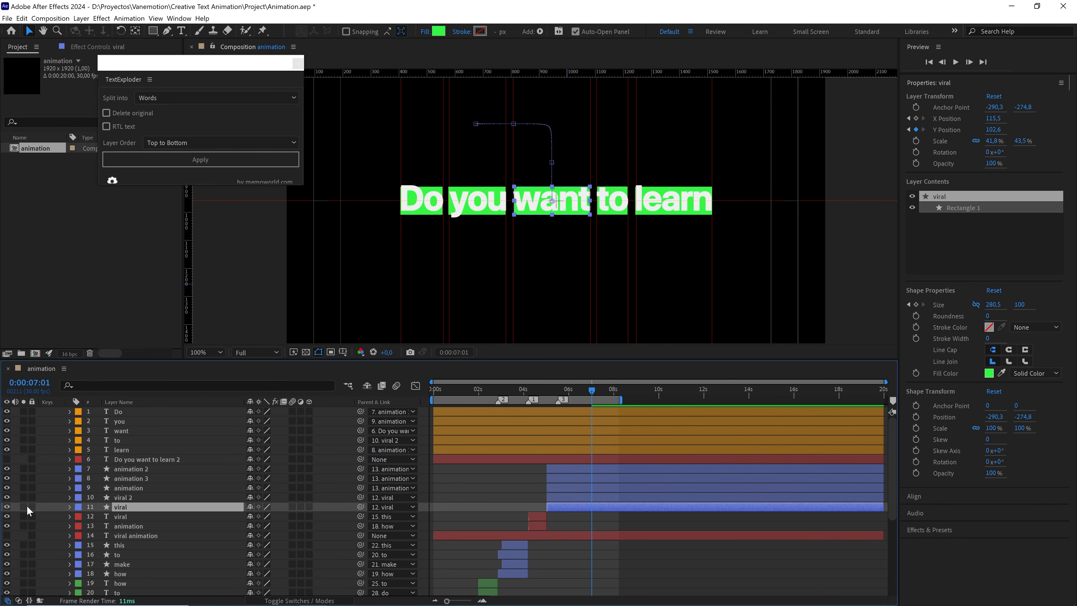
pyautogui.click(7, 507)
pyautogui.click(9, 507)
pyautogui.moveTo(360, 430); pyautogui.dragTo(174, 508)
# Step: Play back the section from about 0:00:04:24 and check how the words travel with their rectangles
pyautogui.moveTo(591, 395); pyautogui.dragTo(543, 400)
pyautogui.press('space')
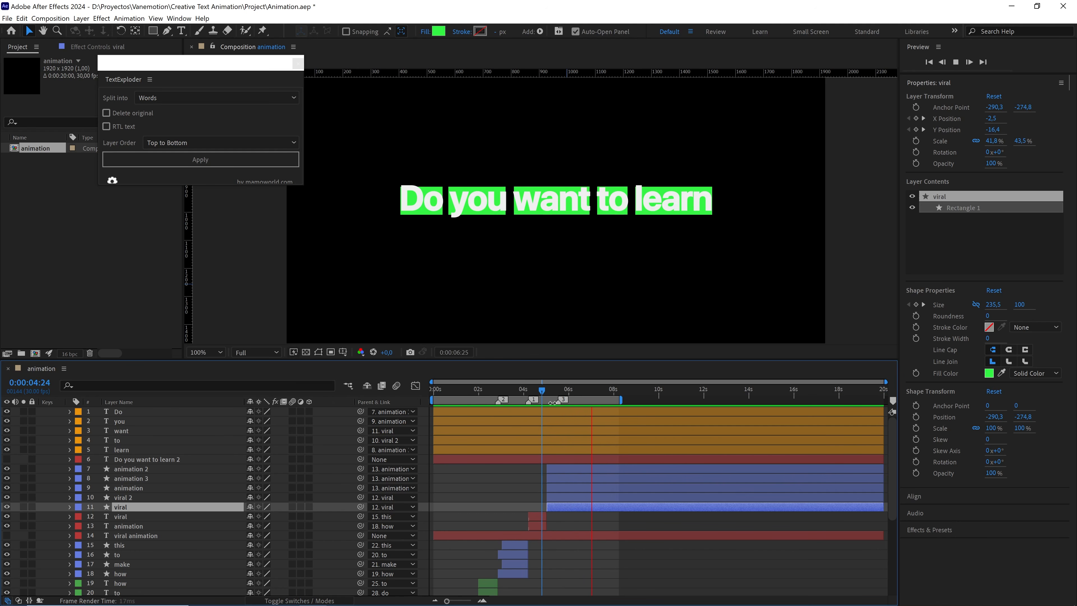
pyautogui.press('space')
pyautogui.press('space')
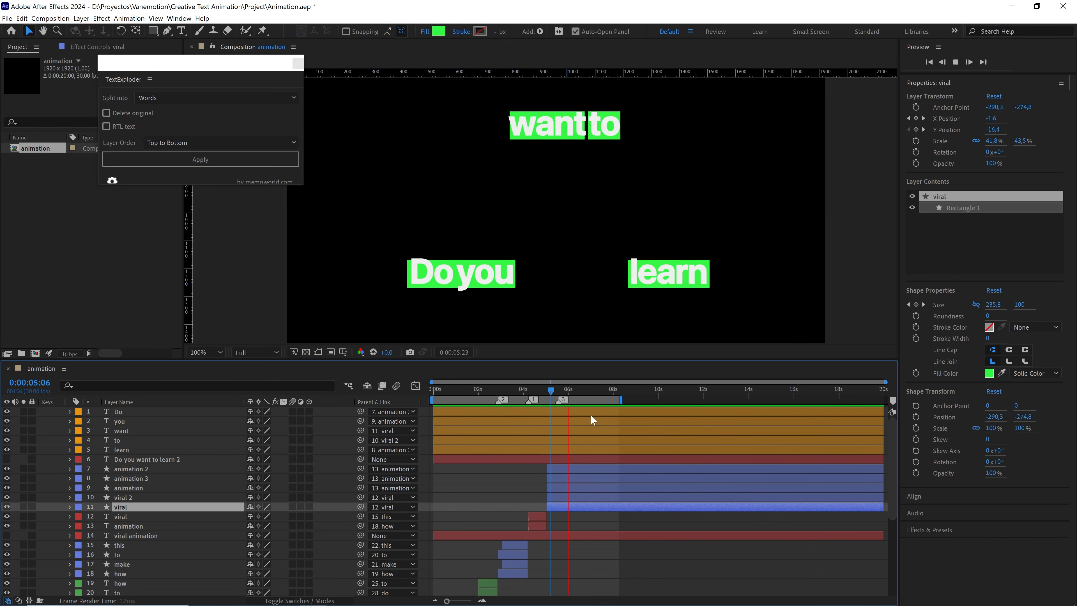
pyautogui.moveTo(595, 391)
pyautogui.mouseDown()
pyautogui.moveTo(567, 395)
pyautogui.moveTo(580, 397)
pyautogui.mouseUp()
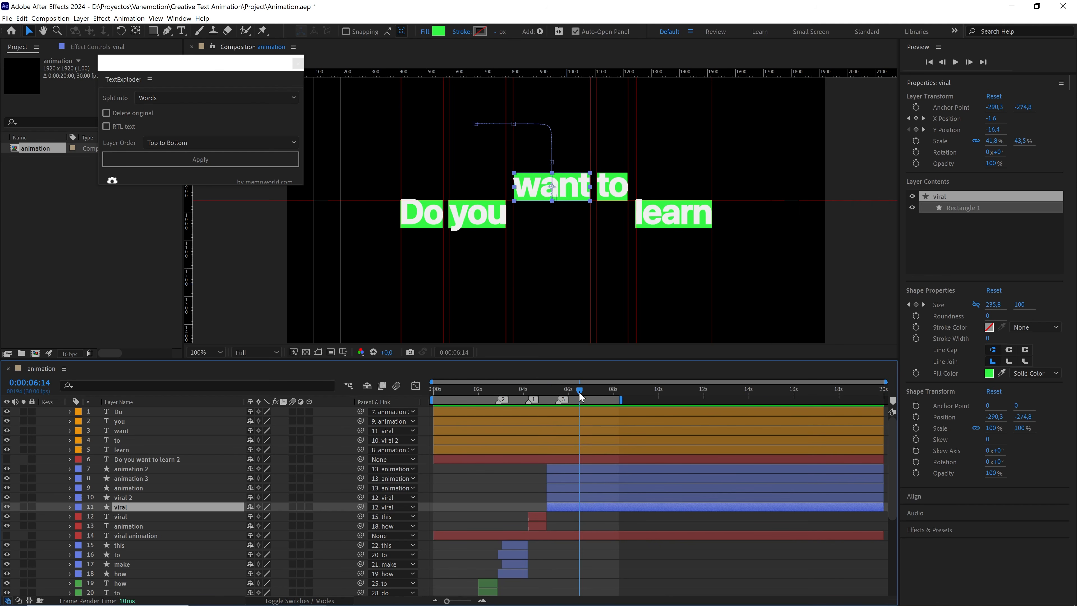
# Step: Show the keyframes of the five rectangle layers and set the current time to their last Size keyframes at 0:00:06:11
pyautogui.keyDown('shift'); pyautogui.click(571, 467); pyautogui.keyUp('shift')
pyautogui.press('u')
pyautogui.scroll(-2, 585, 470)
pyautogui.scroll(3, 597, 466)
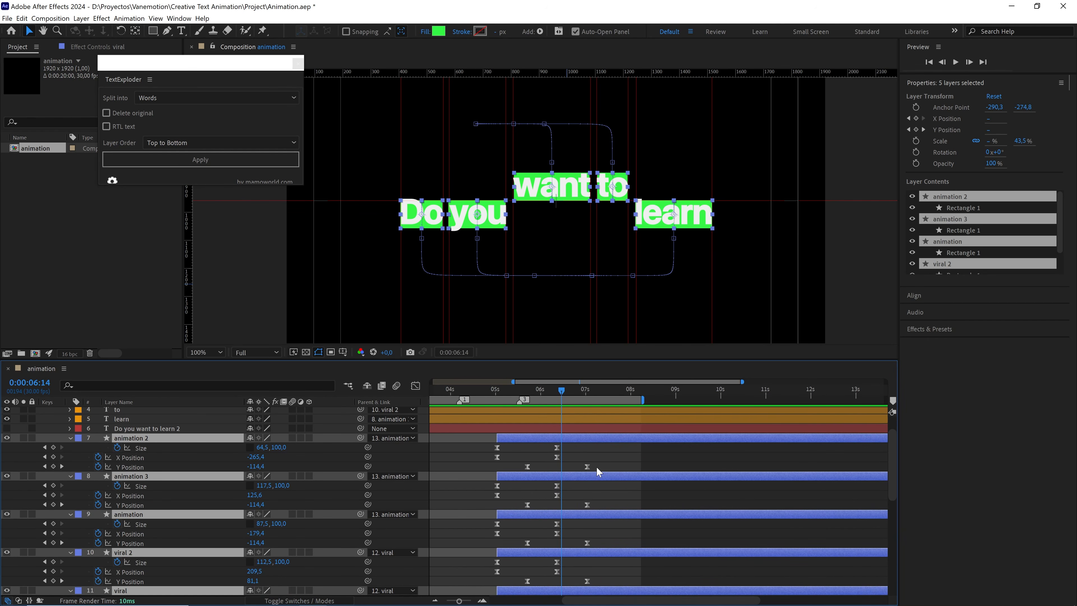
pyautogui.moveTo(566, 388); pyautogui.dragTo(561, 388)
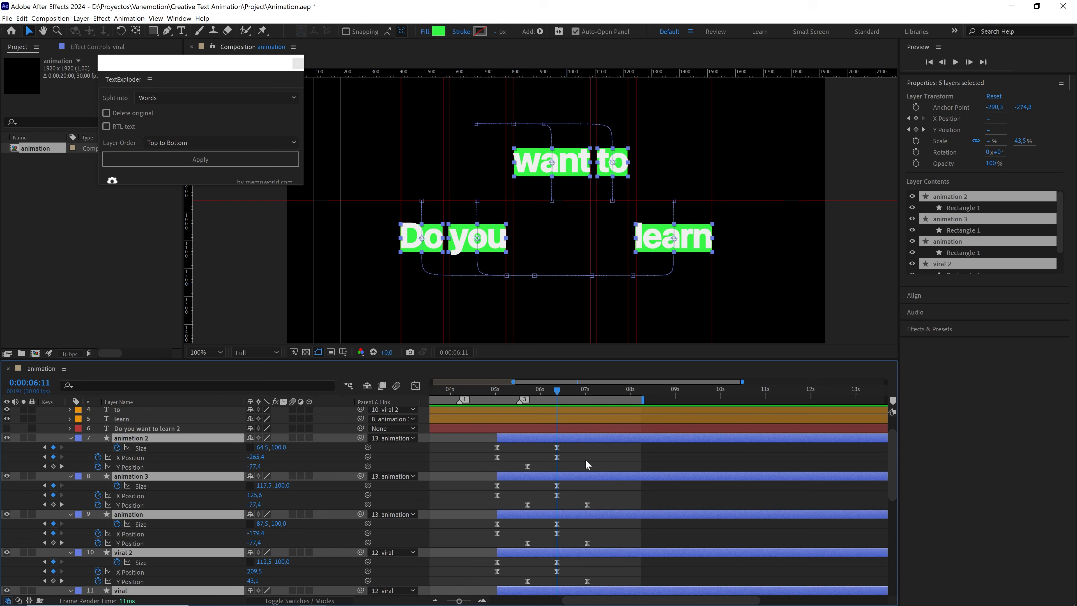
# Step: Examine the Y Position speed graph of the "animation 2" rectangle around the current time
pyautogui.moveTo(603, 464); pyautogui.dragTo(516, 471)
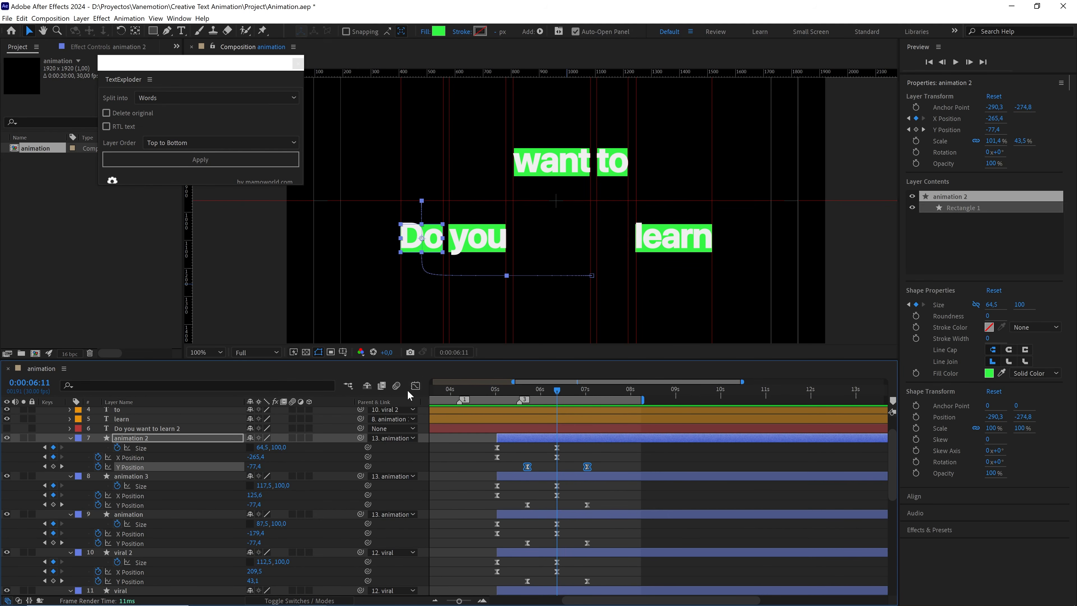
pyautogui.click(417, 387)
pyautogui.scroll(2, 532, 466)
pyautogui.scroll(2, 532, 466)
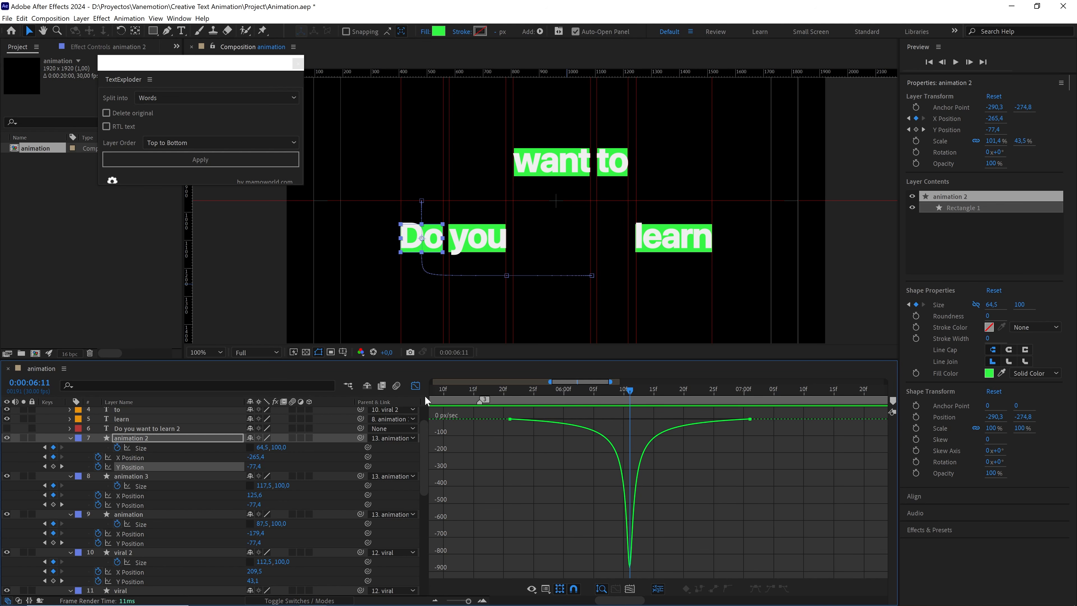
pyautogui.click(415, 385)
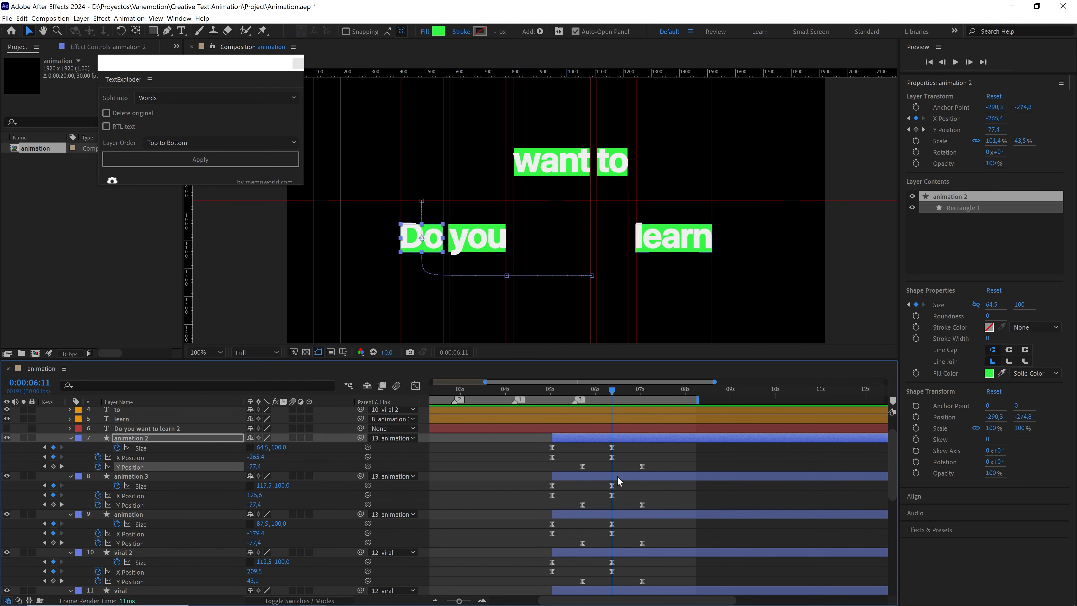
# Step: Split the five rectangle layers at 0:00:06:11 and delete the parts after the cut
pyautogui.keyDown('shift'); pyautogui.click(617, 475); pyautogui.keyUp('shift')
pyautogui.keyDown('shift'); pyautogui.click(619, 513); pyautogui.keyUp('shift')
pyautogui.keyDown('shift'); pyautogui.click(619, 555); pyautogui.keyUp('shift')
pyautogui.scroll(-3, 618, 553)
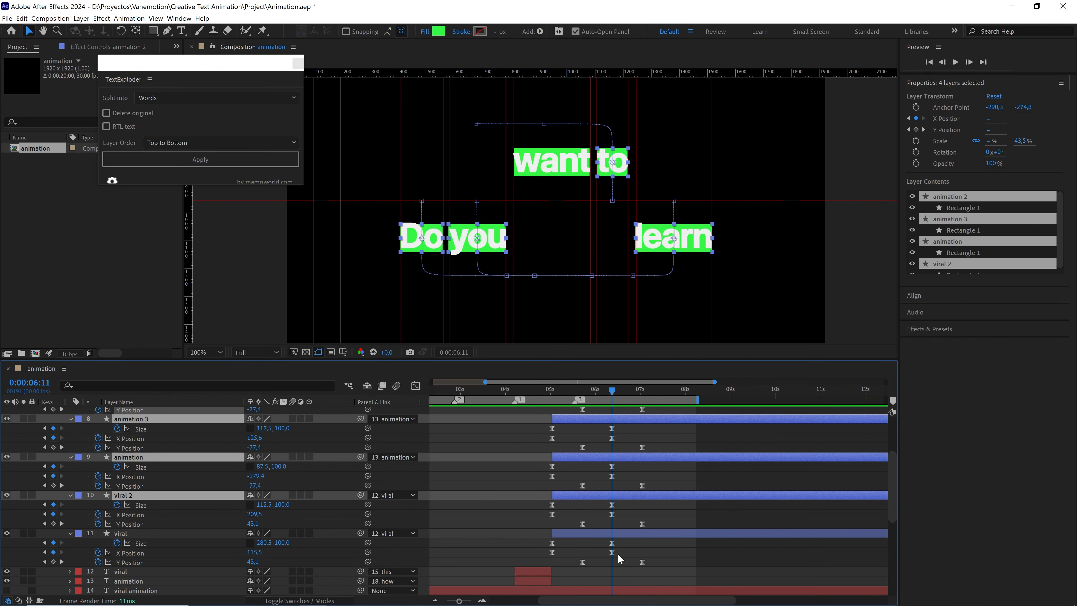
pyautogui.keyDown('shift'); pyautogui.click(617, 532); pyautogui.keyUp('shift')
pyautogui.hotkey('ctrl', 'shift', 'd')
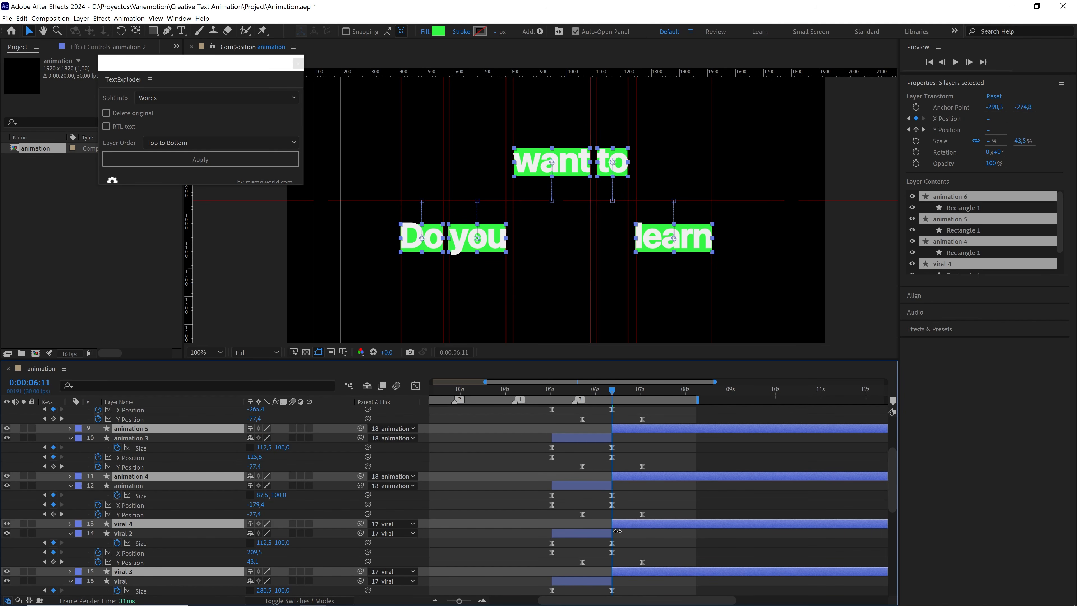
pyautogui.press('Delete')
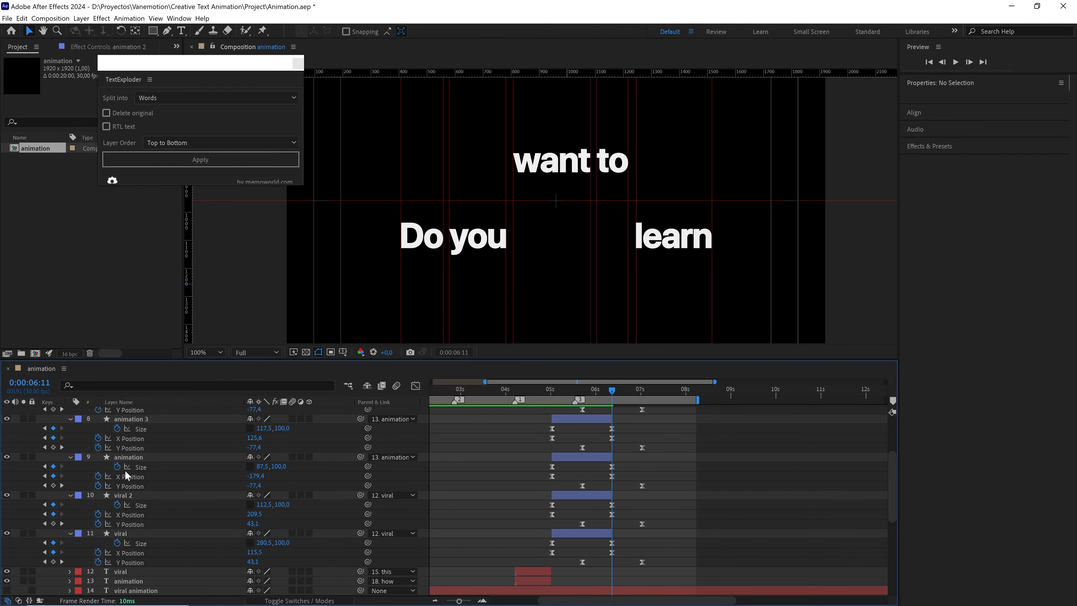
# Step: Collapse the properties of the five shortened rectangle layers in the timeline
pyautogui.scroll(1, 67, 475)
pyautogui.click(70, 410)
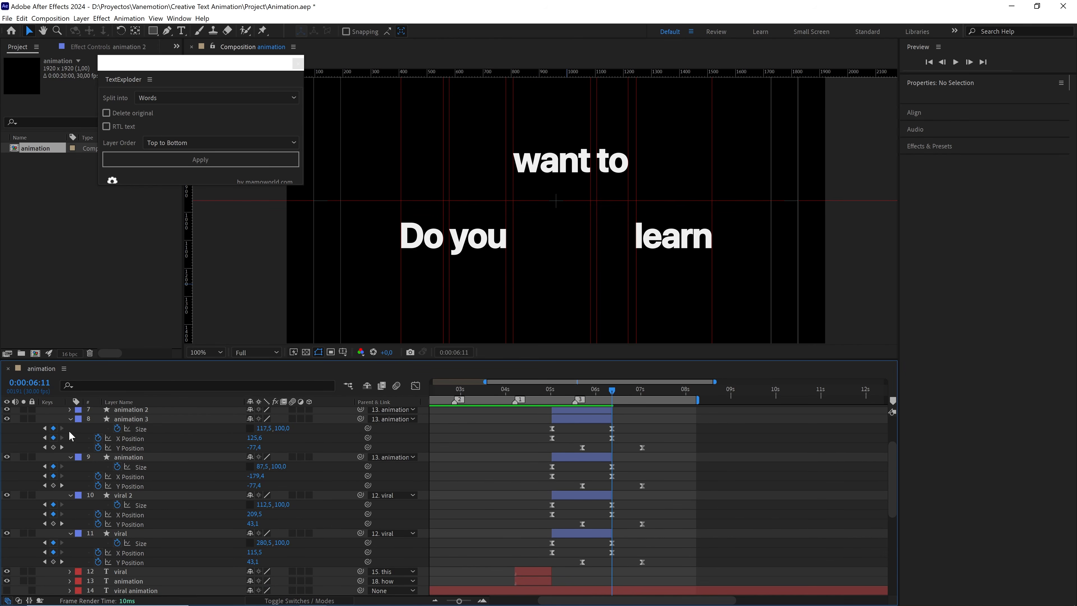
pyautogui.click(69, 419)
pyautogui.click(69, 428)
pyautogui.click(69, 437)
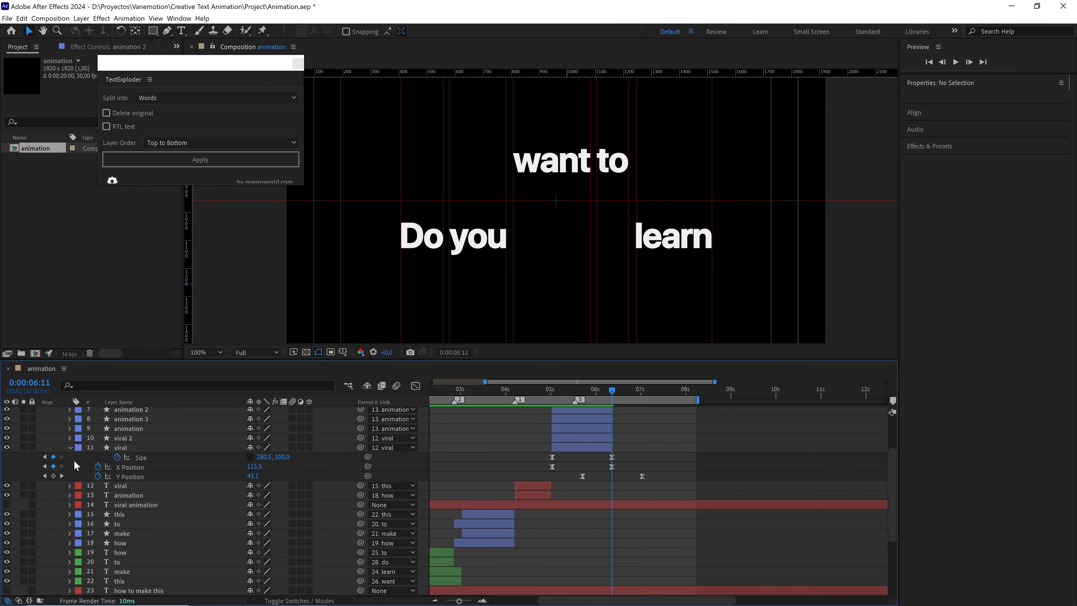
pyautogui.click(69, 447)
pyautogui.scroll(2, 85, 458)
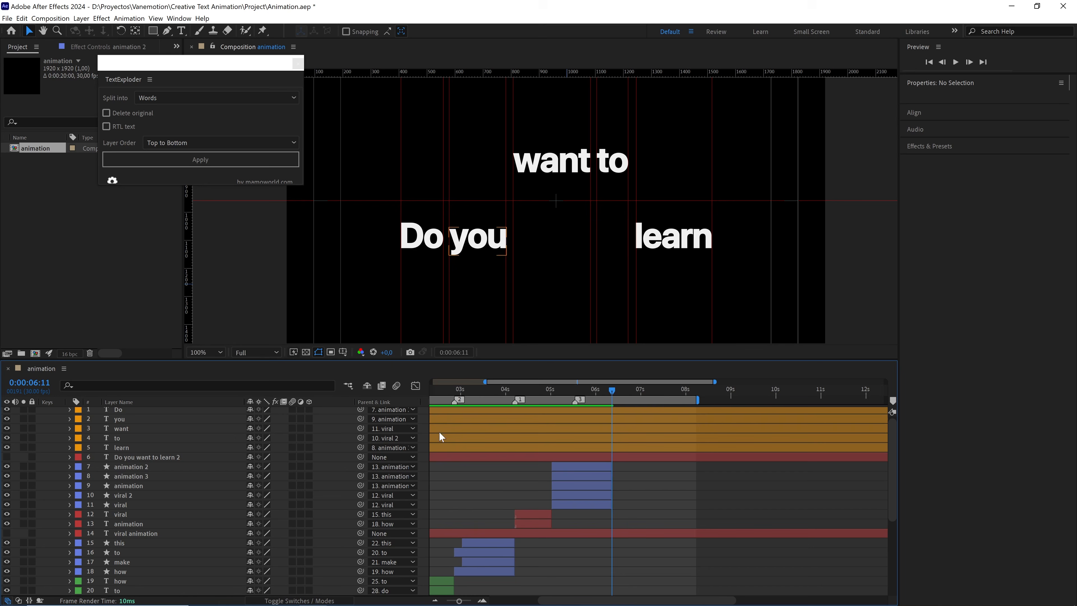
# Step: Trim the start of the five orange word layers to 0:00:06:11 and play back the animation
pyautogui.scroll(3, 518, 499)
pyautogui.scroll(-5, 517, 499)
pyautogui.scroll(-1, 517, 500)
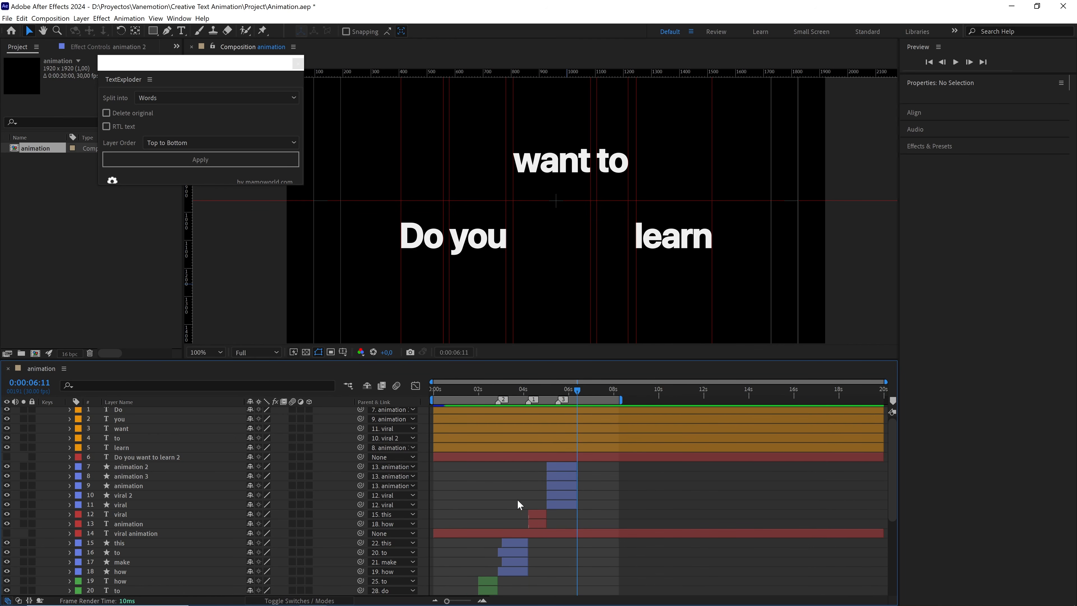
pyautogui.click(486, 447)
pyautogui.keyDown('shift'); pyautogui.click(457, 408); pyautogui.keyUp('shift')
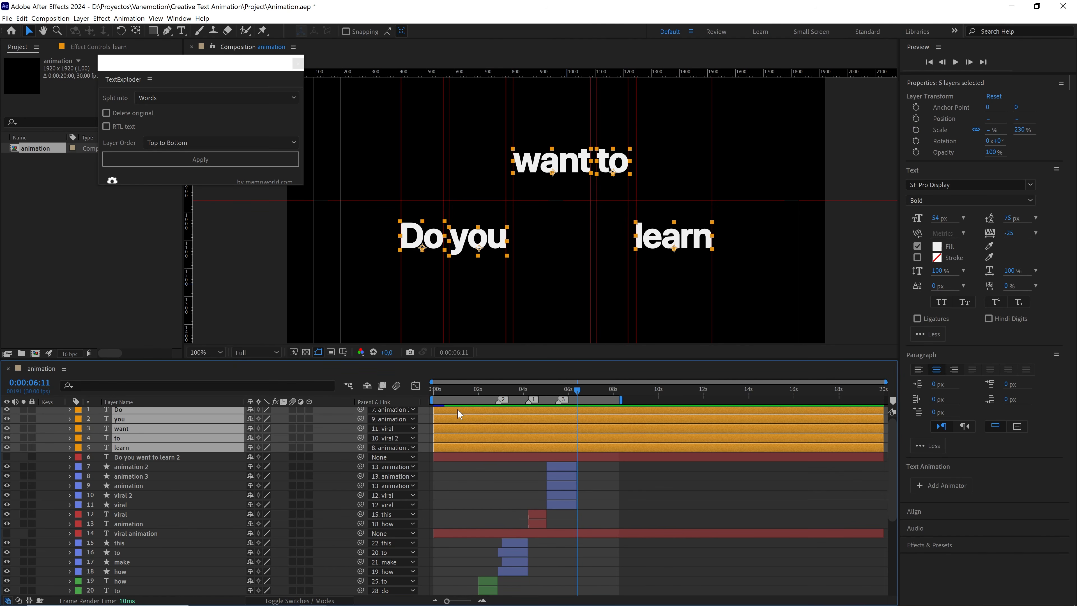
pyautogui.moveTo(434, 410); pyautogui.dragTo(575, 415)
pyautogui.scroll(1, 563, 425)
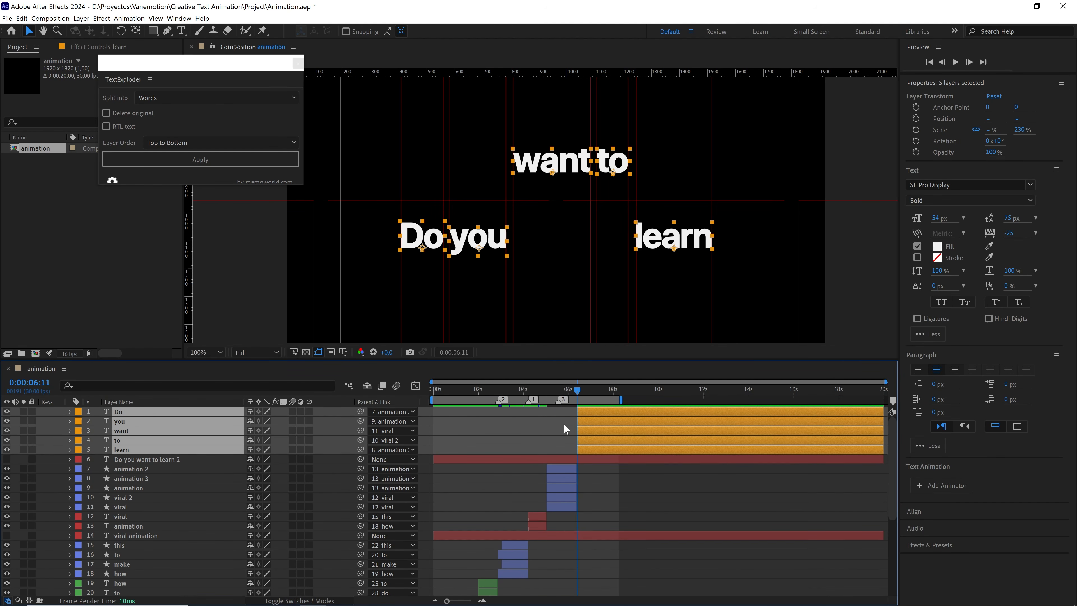
pyautogui.moveTo(577, 389); pyautogui.dragTo(525, 388)
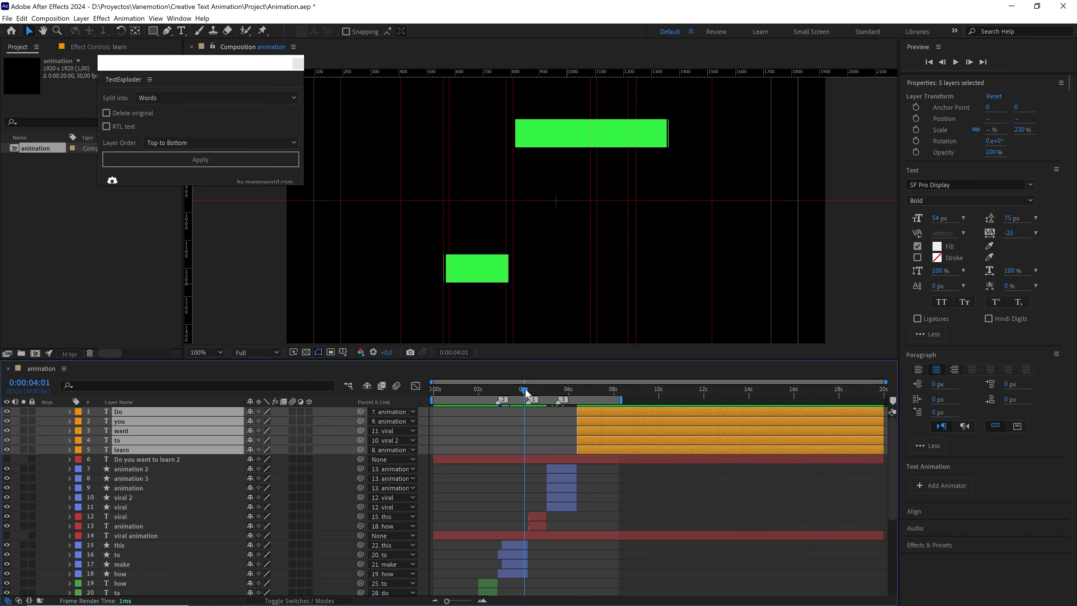
pyautogui.press('space')
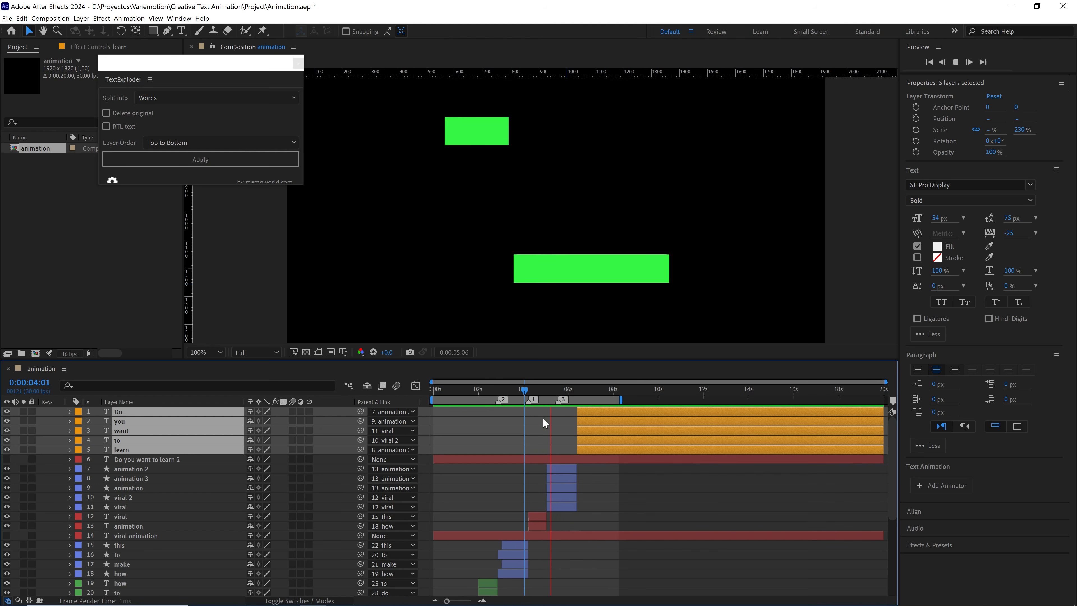
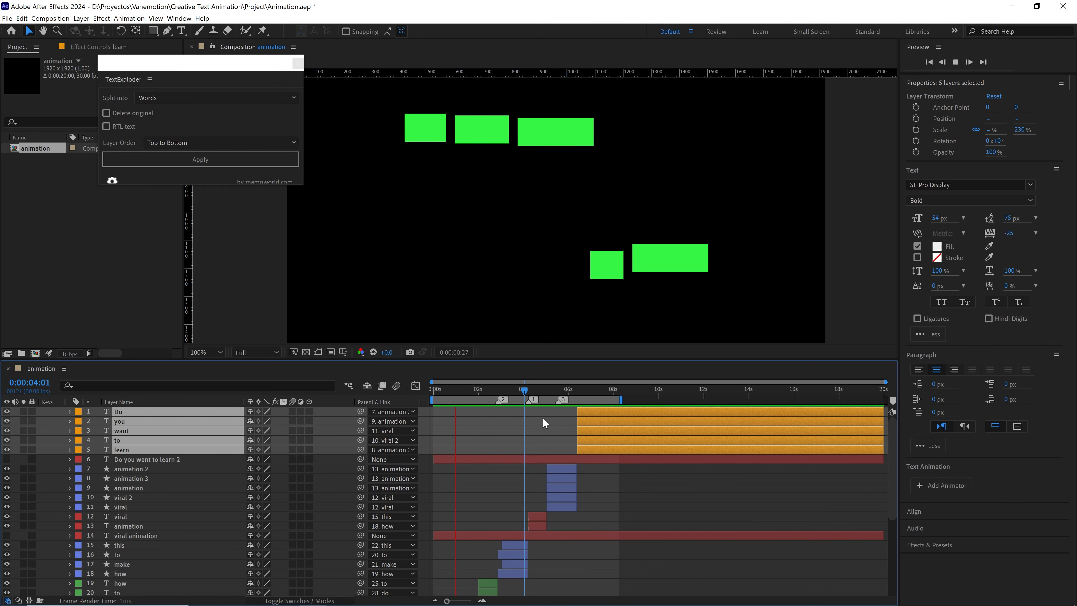
# Step: End the work area at 0:00:07:00, one frame before the last Y Position keyframe of the "animation 2" rectangle
pyautogui.click(562, 467)
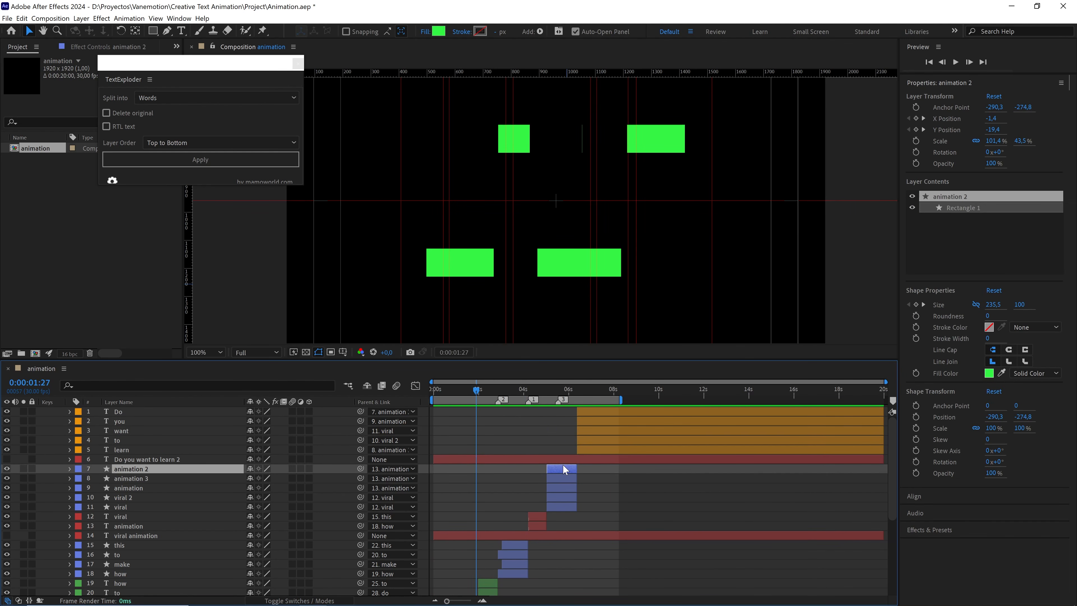
pyautogui.press('u')
pyautogui.press('k')
pyautogui.press('k')
pyautogui.press('k')
pyautogui.press('k')
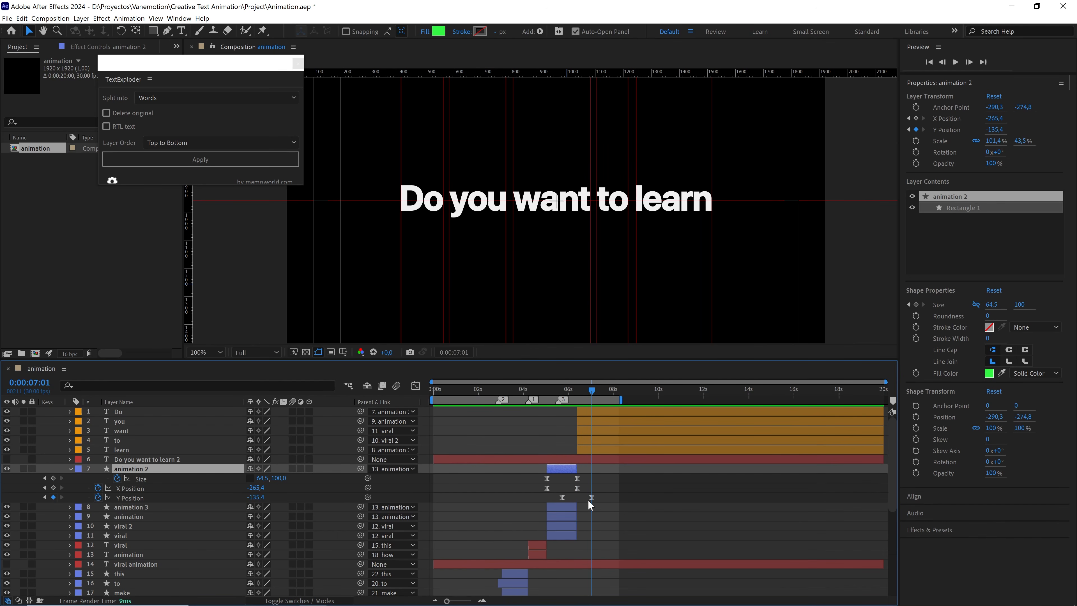
pyautogui.scroll(3, 591, 484)
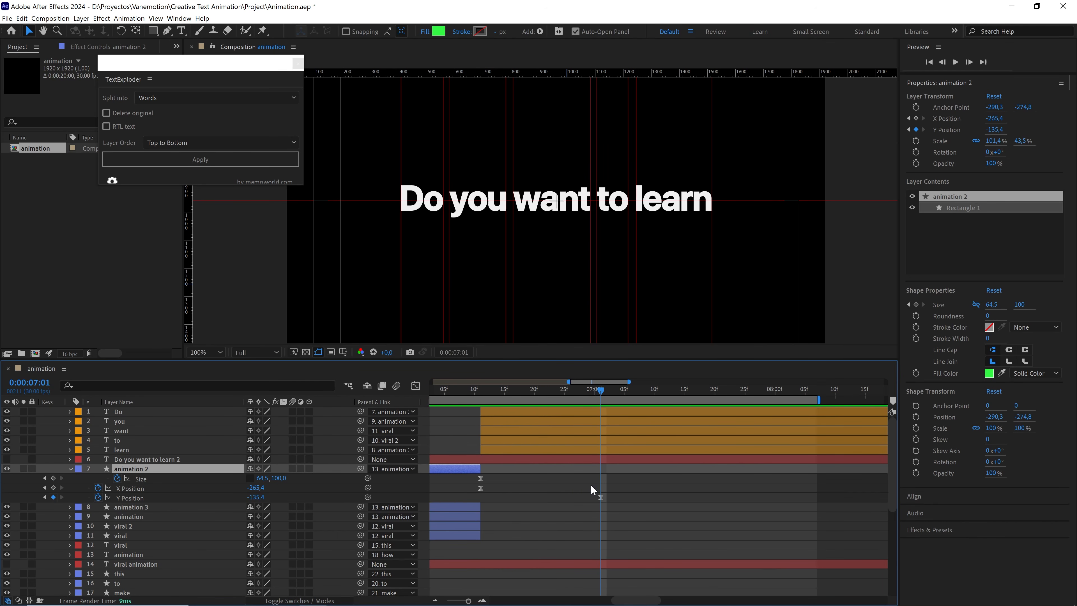
pyautogui.press('pageup')
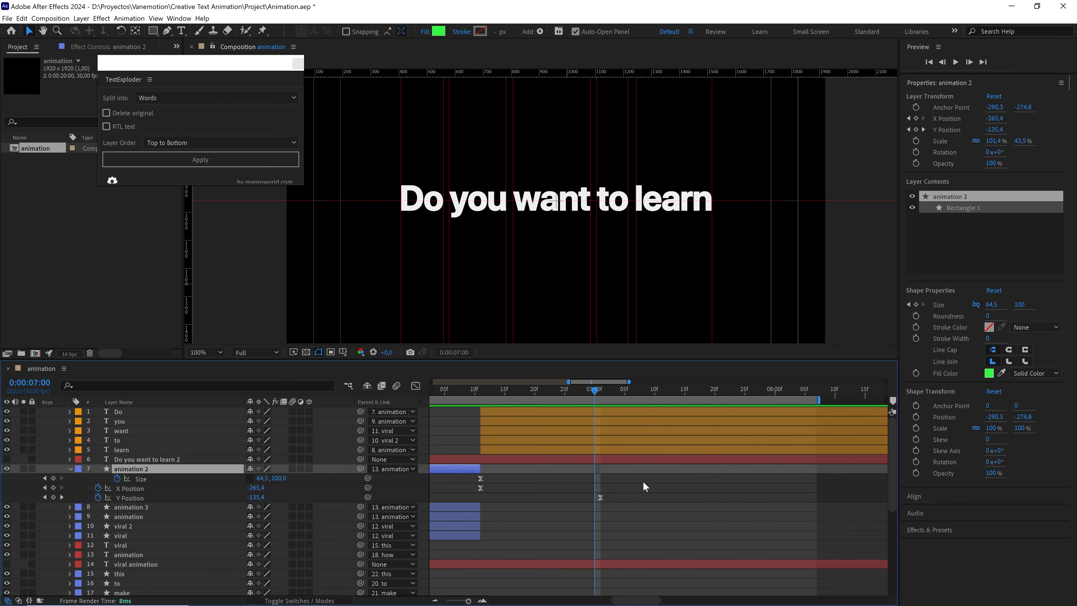
pyautogui.press('n')
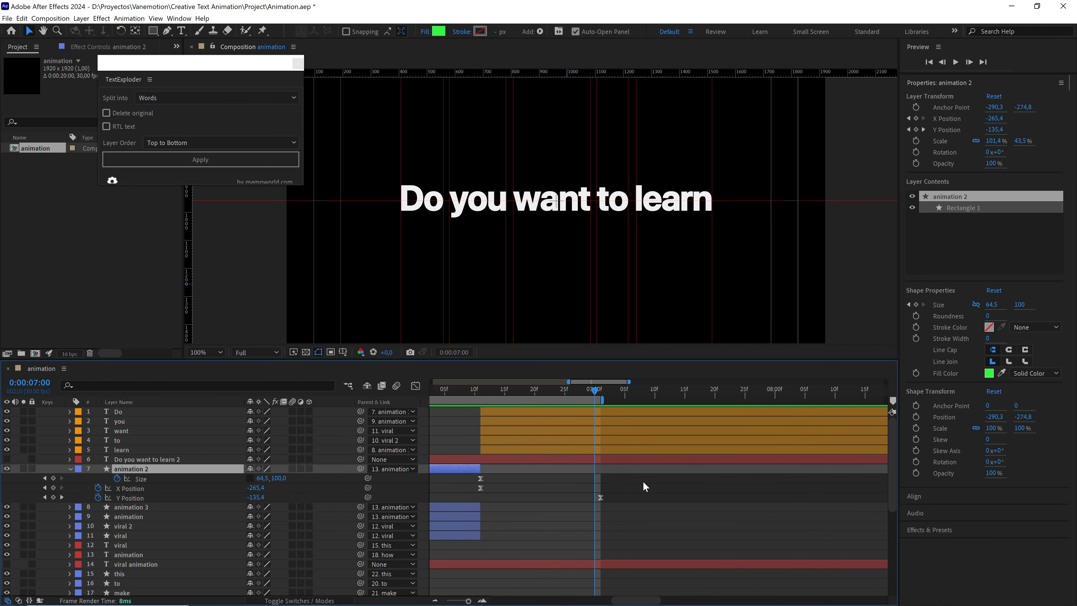
pyautogui.press(';')
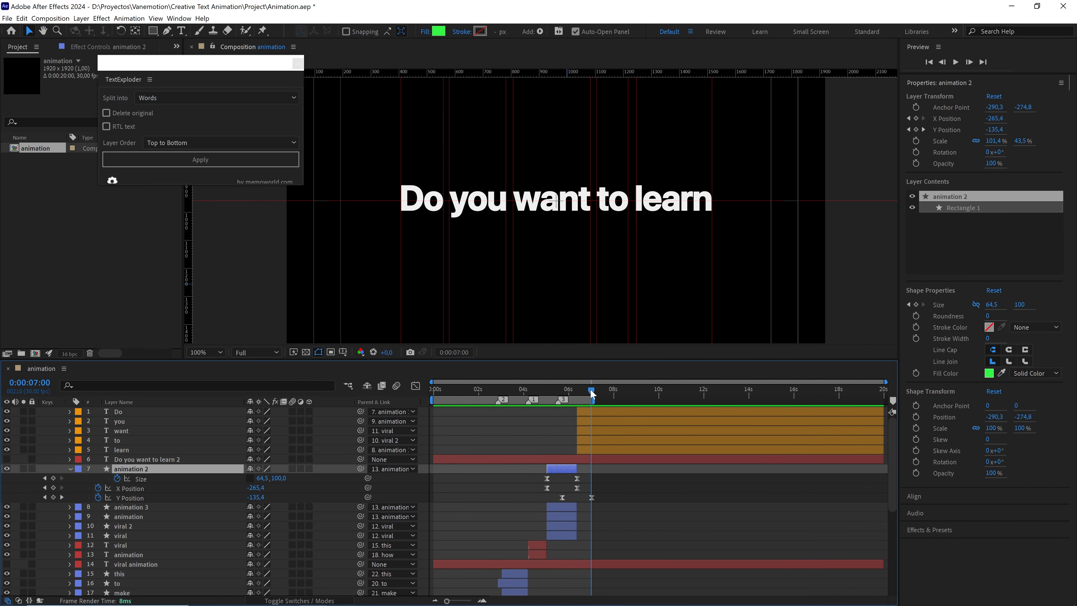
# Step: Return to the start of the composition and fit the whole frame in the viewer
pyautogui.moveTo(592, 389); pyautogui.dragTo(432, 389)
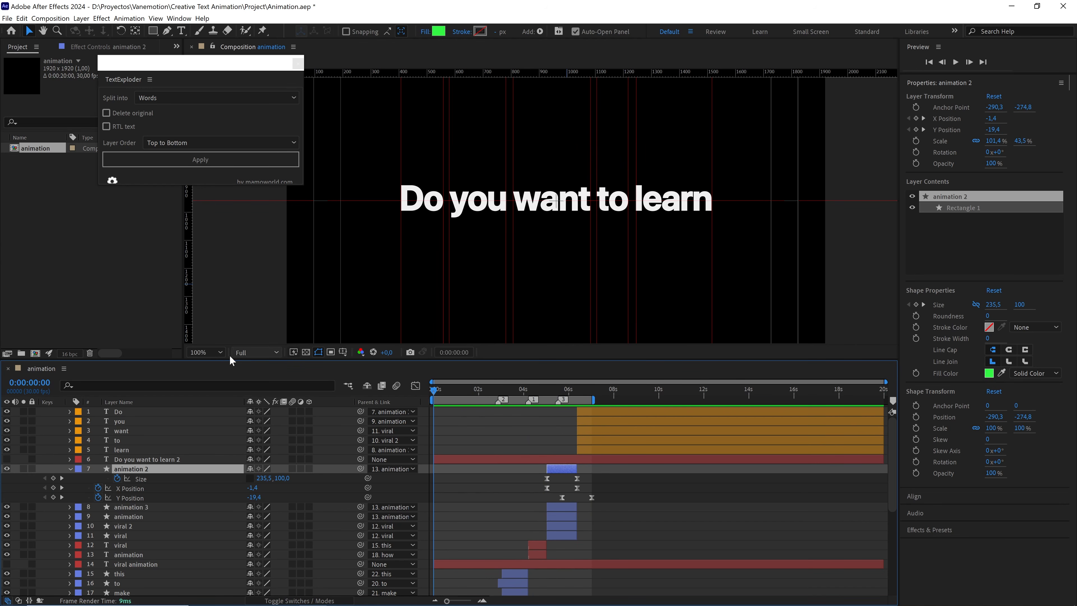
pyautogui.click(205, 352)
pyautogui.click(214, 368)
pyautogui.click(474, 436)
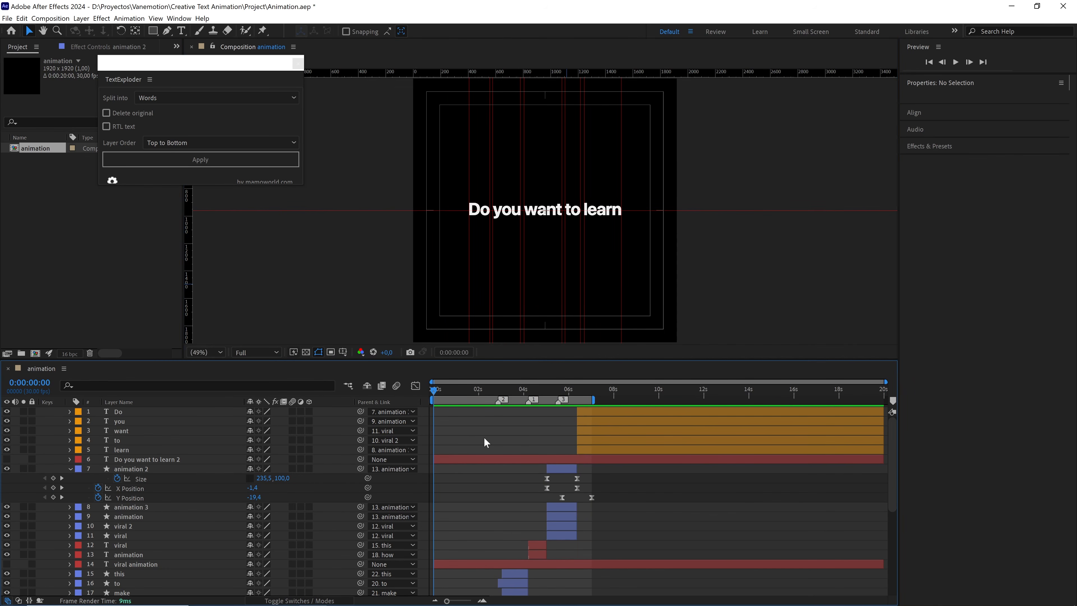
# Step: Collapse the properties of all layers and play back the complete loop from the beginning
pyautogui.hotkey('ctrl', 'a')
pyautogui.click(69, 468)
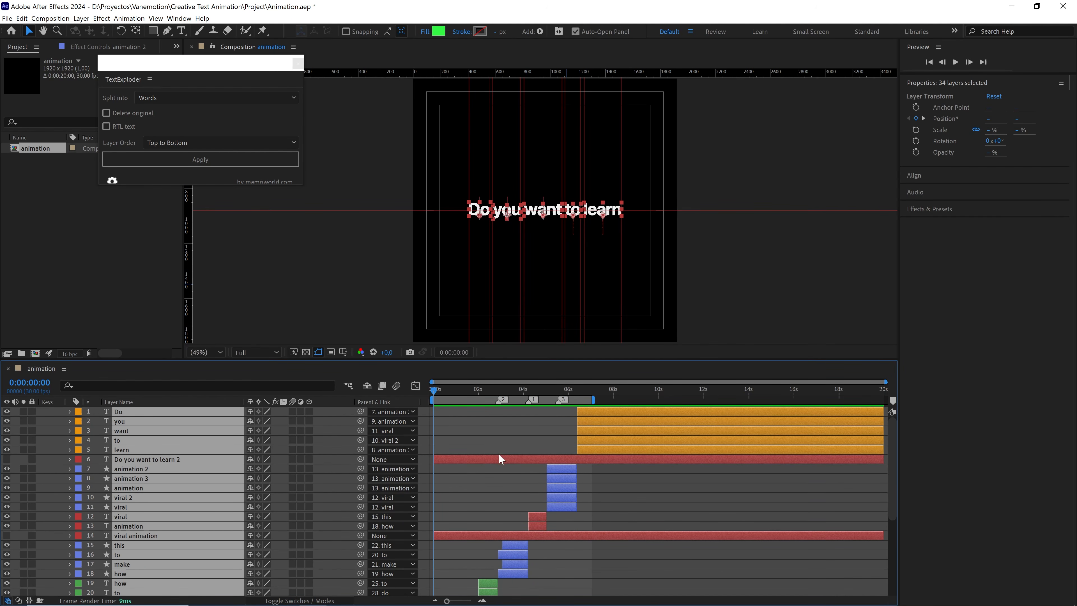
pyautogui.click(485, 471)
pyautogui.press('space')
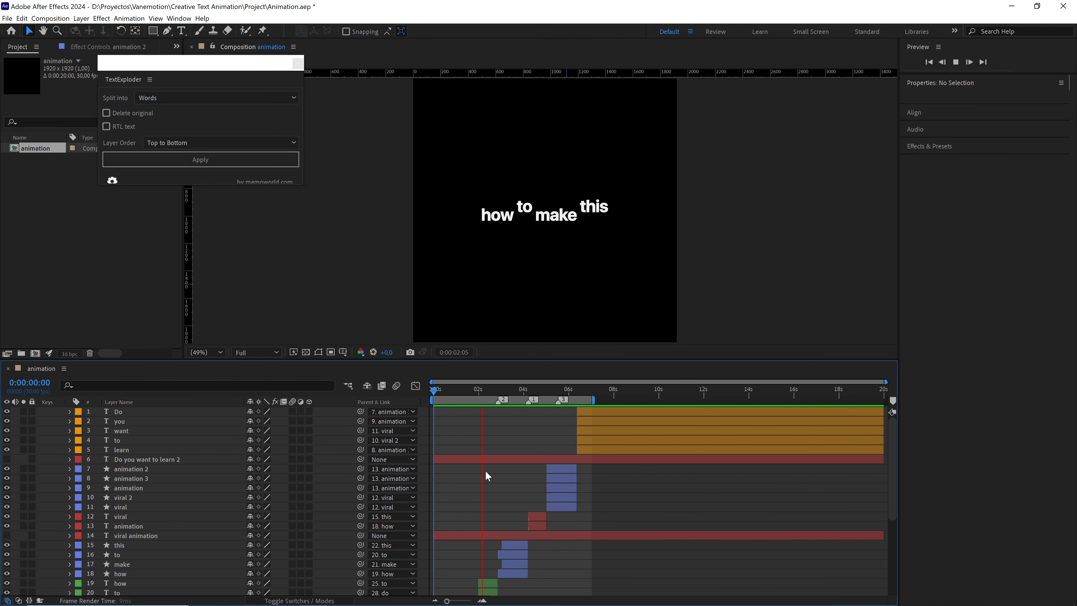
# Step: Stop the playback, hide the guides in the composition view and move the playhead to 0:00:03:20
pyautogui.press('space')
pyautogui.press('/')
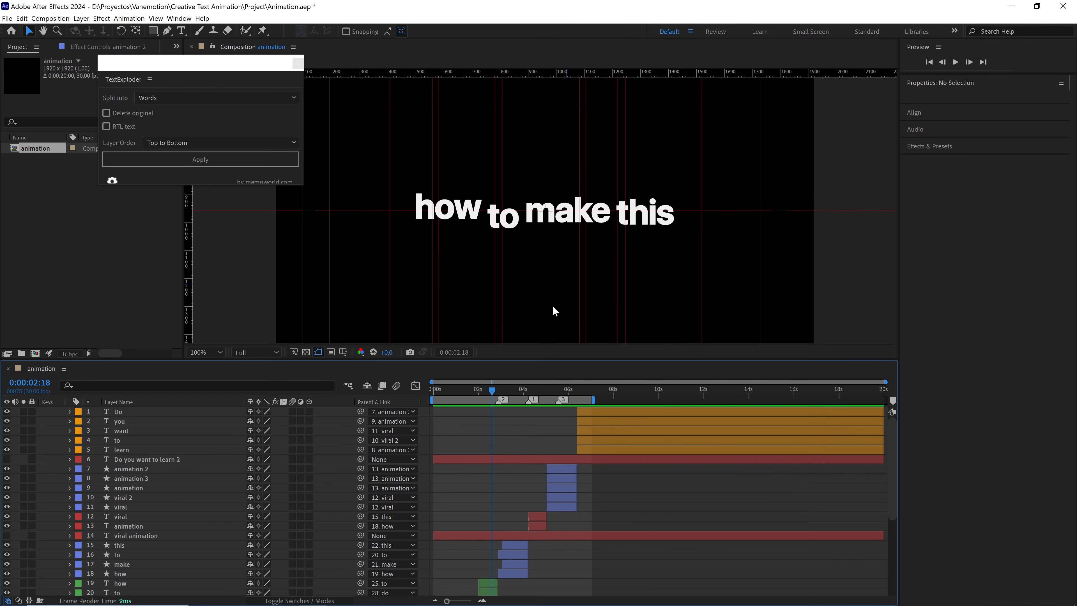
pyautogui.click(343, 352)
pyautogui.click(359, 365)
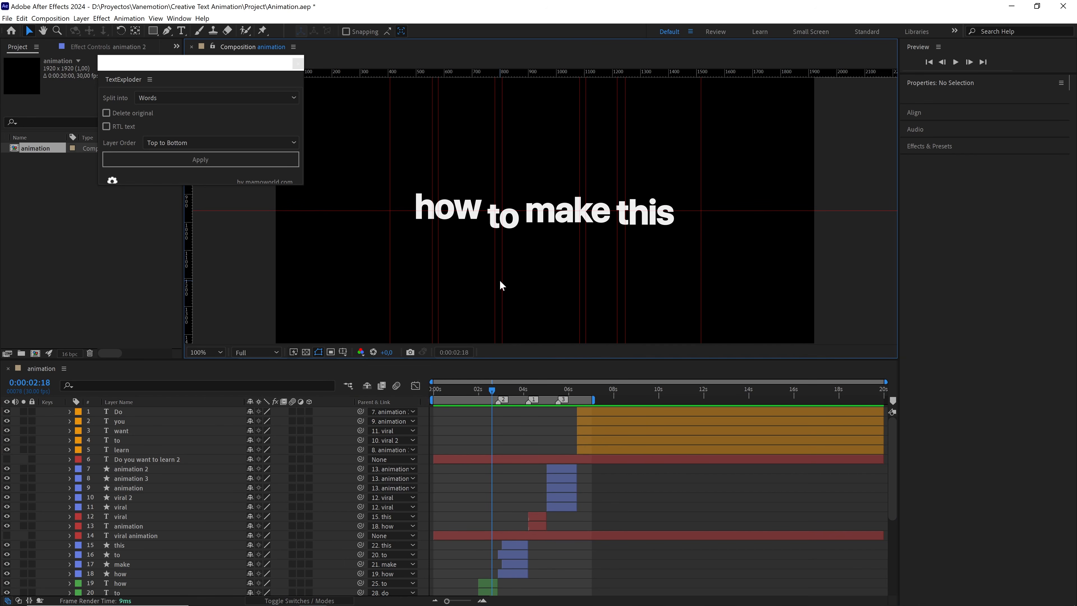
pyautogui.click(343, 352)
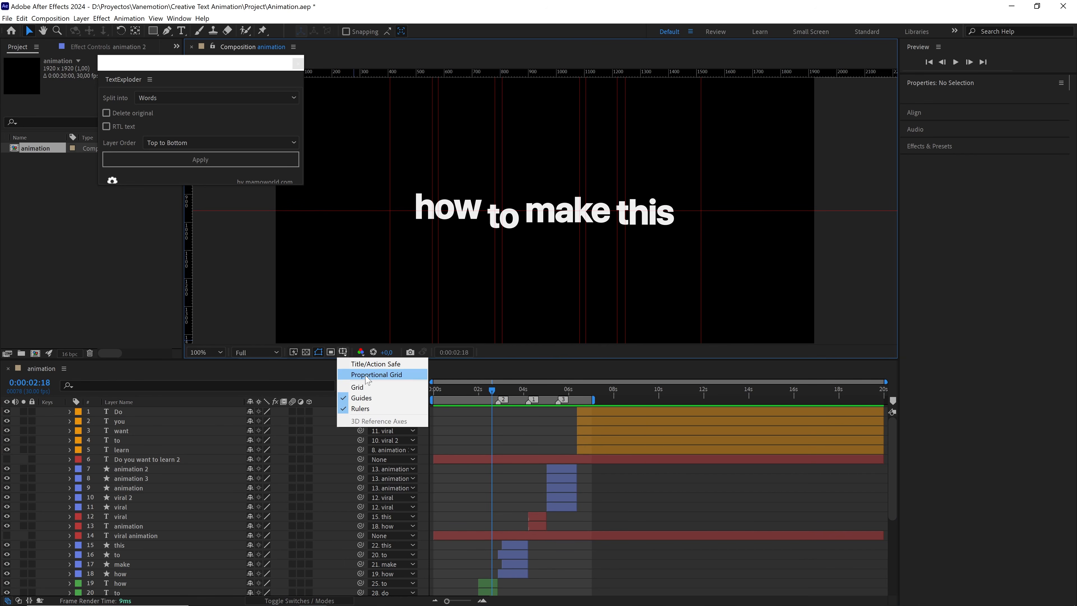
pyautogui.click(367, 397)
pyautogui.press(',')
pyautogui.moveTo(501, 384)
pyautogui.mouseDown()
pyautogui.moveTo(547, 397)
pyautogui.moveTo(514, 382)
pyautogui.mouseUp()
pyautogui.press('.')
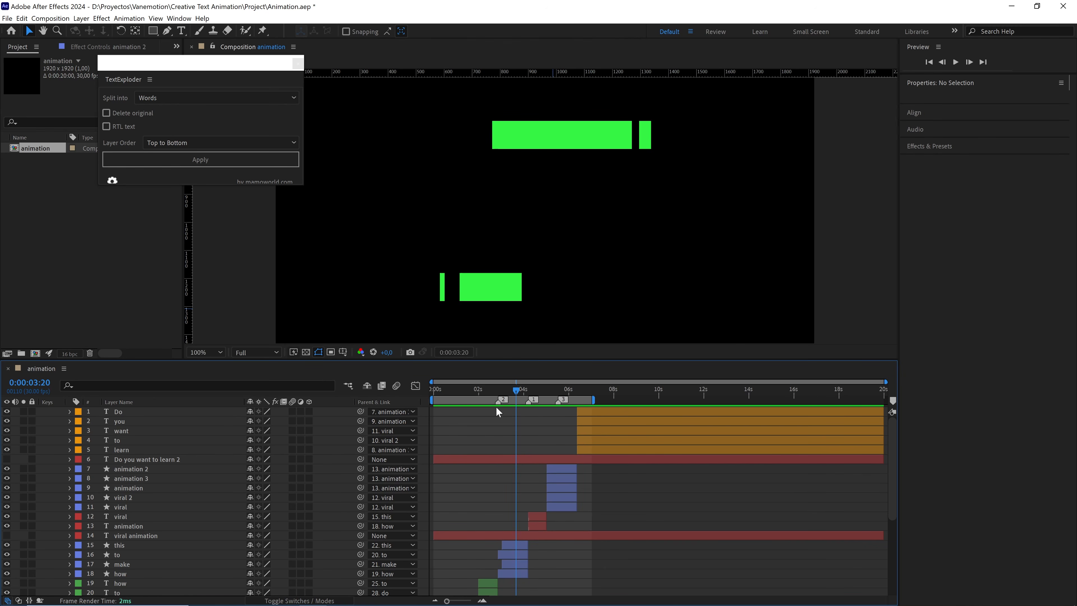
# Step: Create a 1920 x 1920 px solid named "bg" in colour 0D0D0D and send it behind all other layers
pyautogui.rightClick(339, 421)
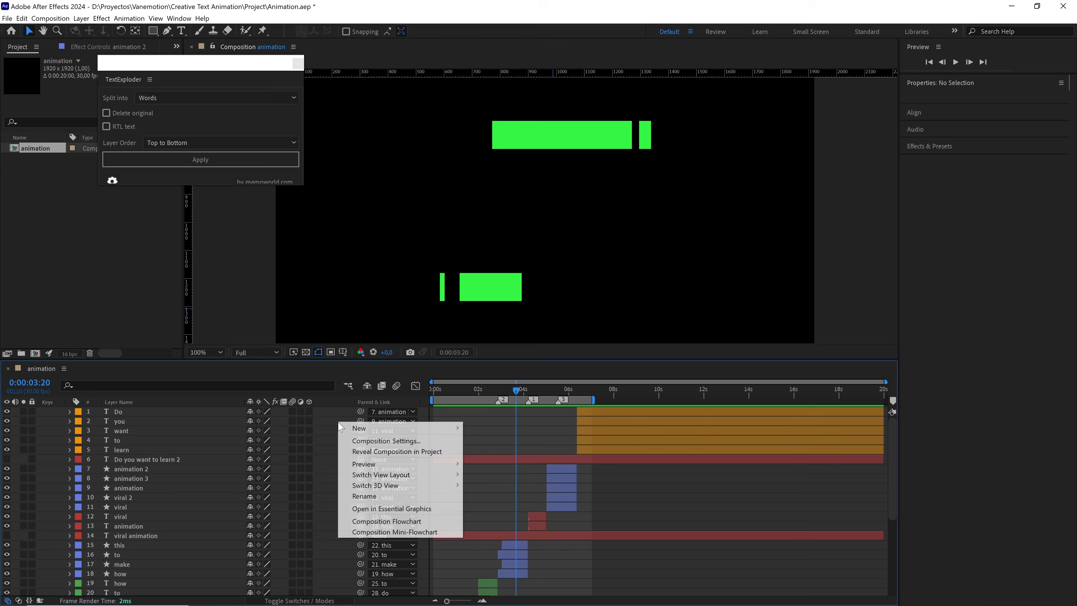
pyautogui.moveTo(364, 429)
pyautogui.click(488, 451)
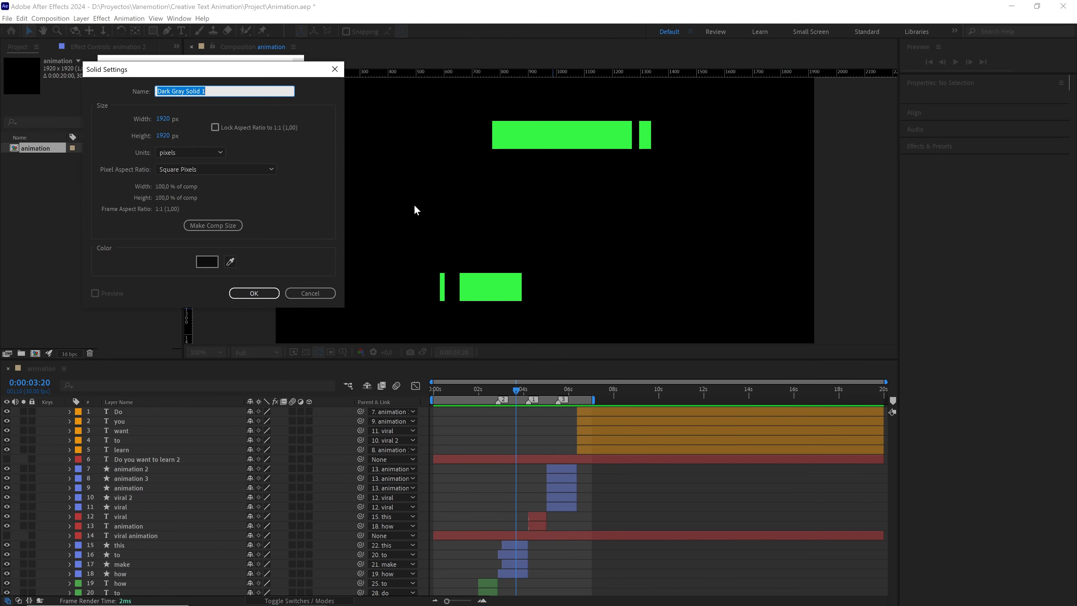
pyautogui.write('bg')
pyautogui.click(207, 261)
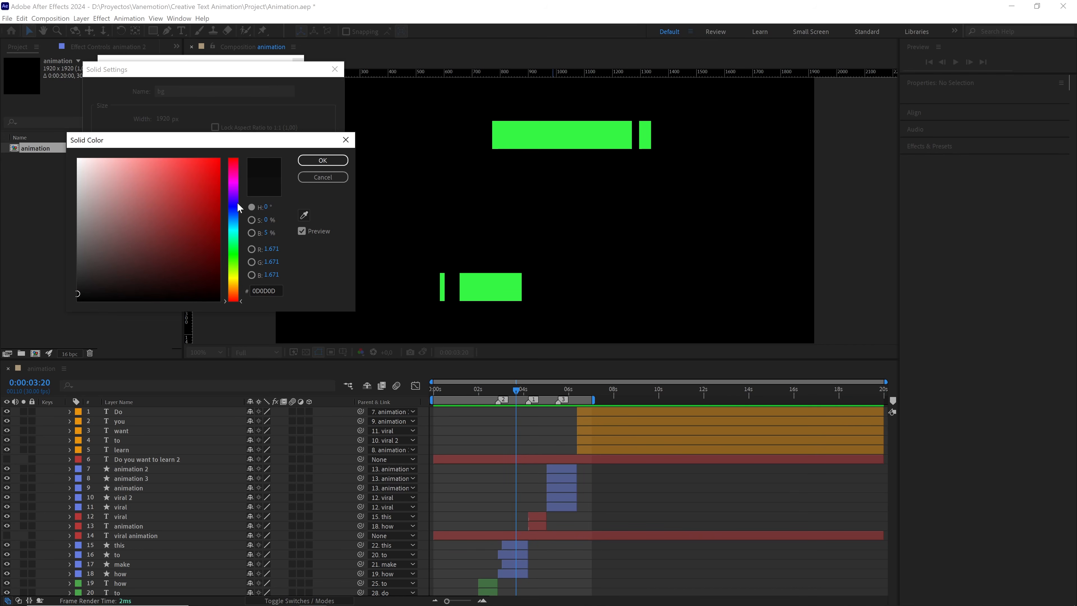
pyautogui.click(323, 160)
pyautogui.click(245, 293)
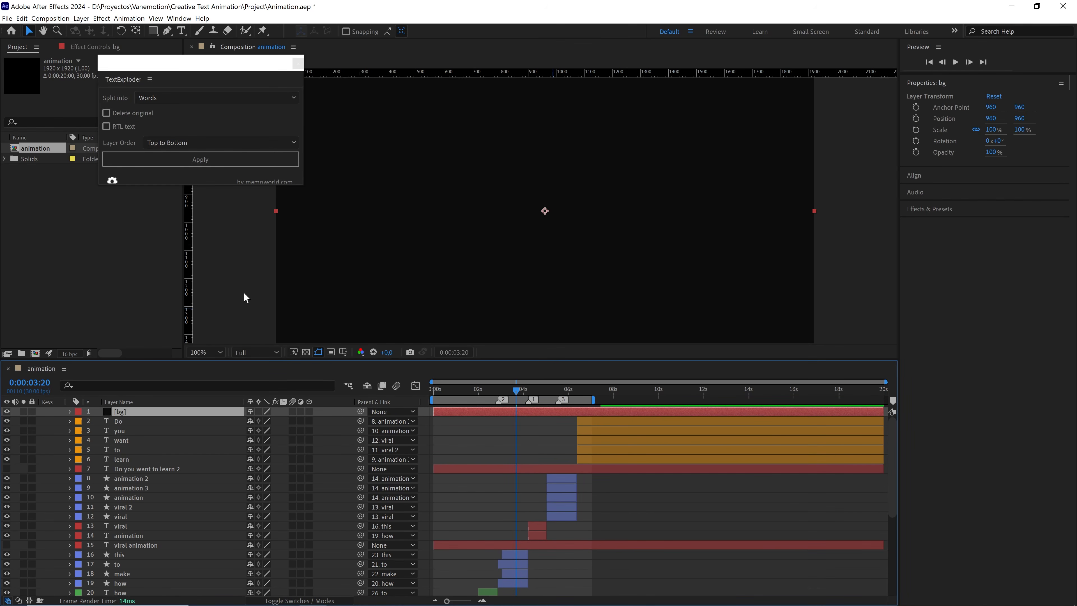
pyautogui.hotkey('ctrl', 'shift', '[')
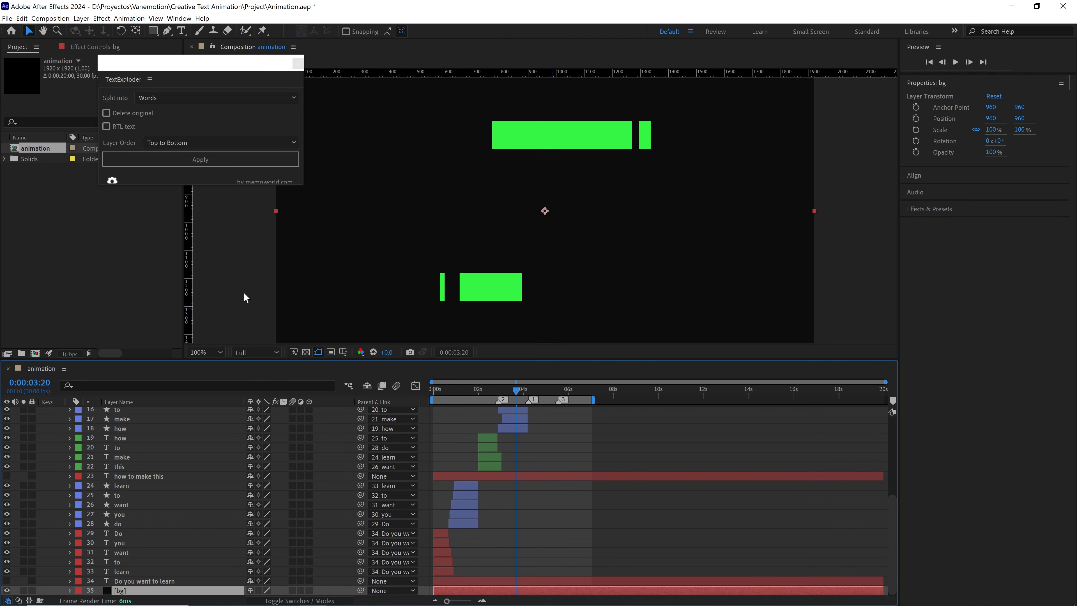
# Step: Add an adjustment layer and bring it above all other layers in the composition
pyautogui.scroll(5, 339, 433)
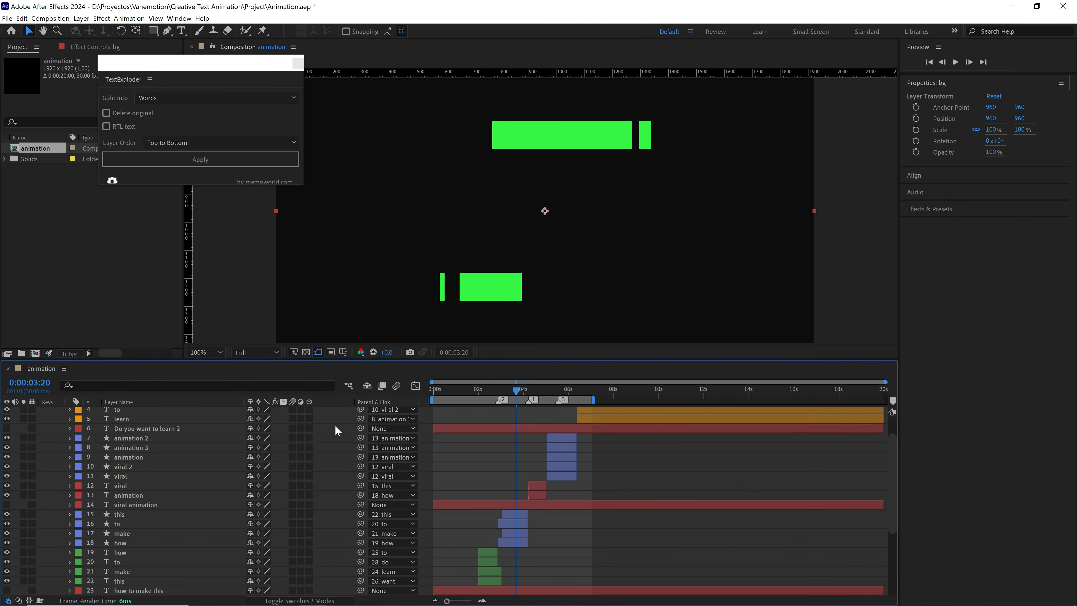
pyautogui.rightClick(335, 424)
pyautogui.moveTo(358, 426)
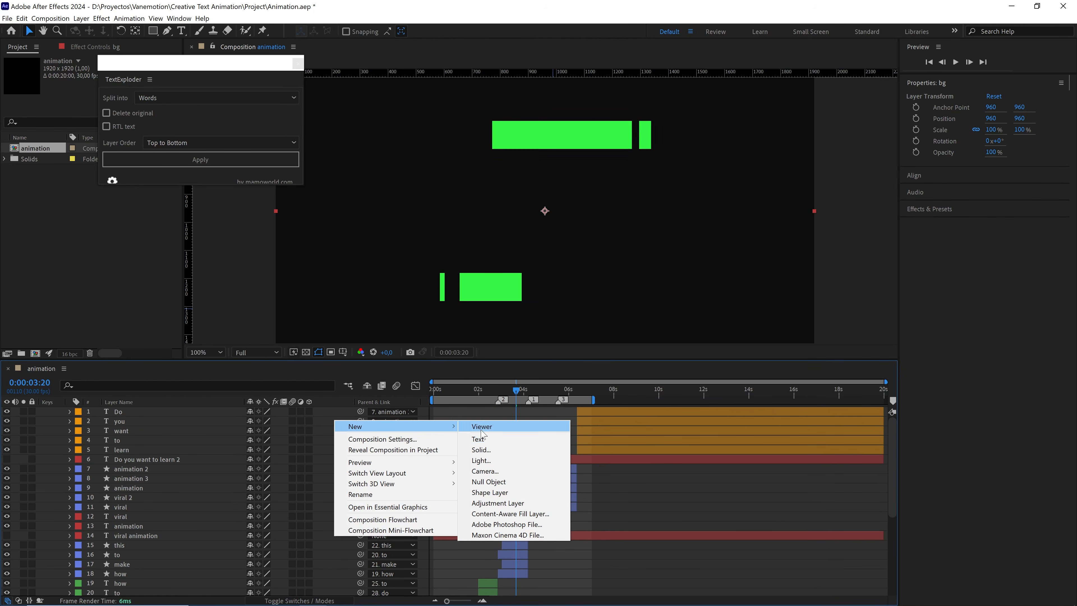
pyautogui.click(521, 503)
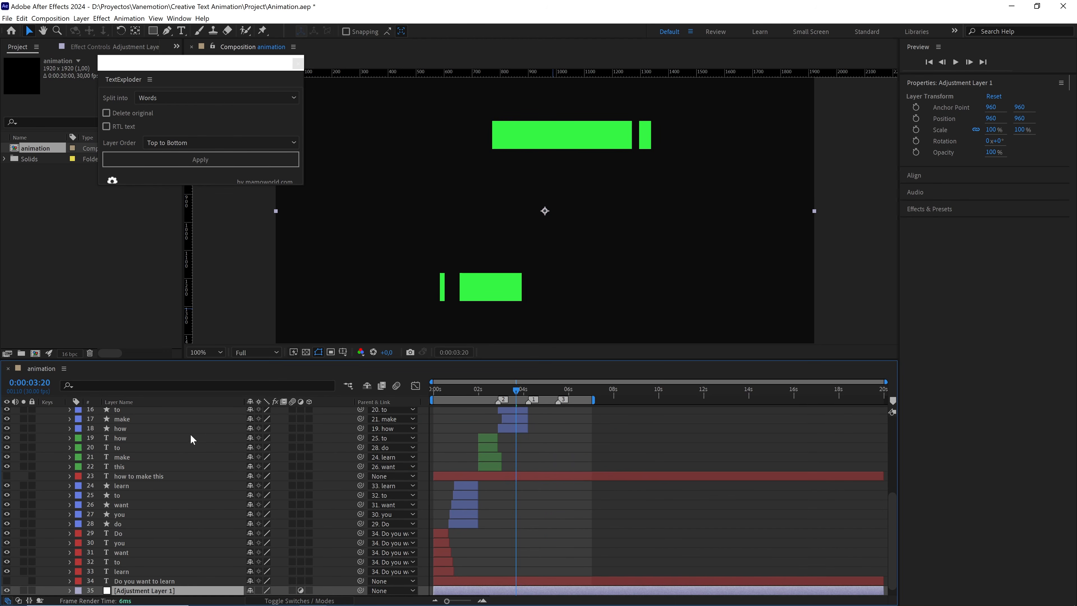
pyautogui.scroll(5, 189, 435)
pyautogui.scroll(-5, 186, 434)
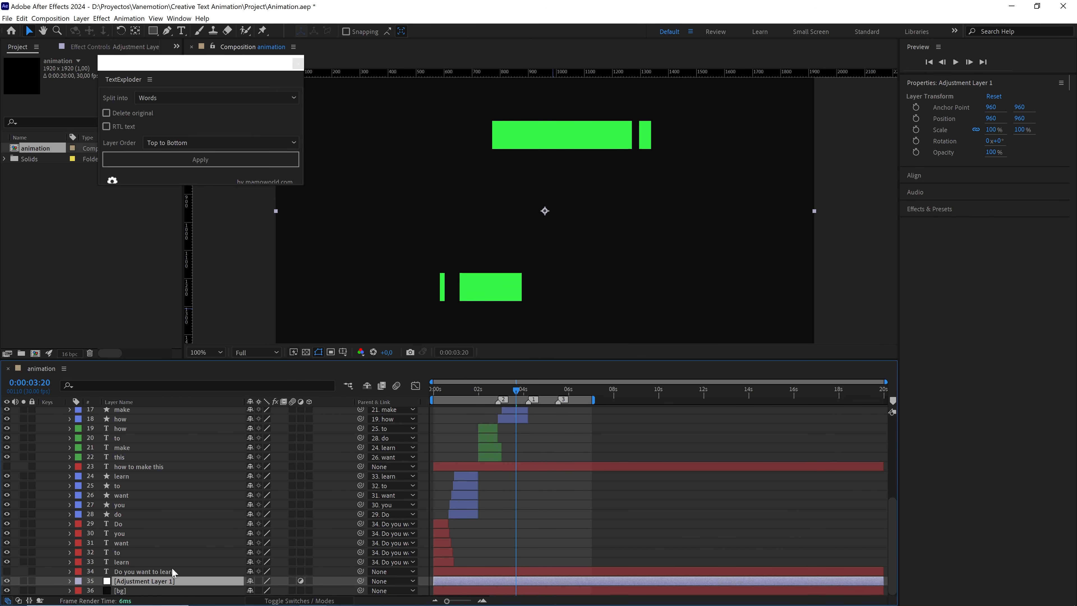
pyautogui.hotkey('ctrl', 'shift', ']')
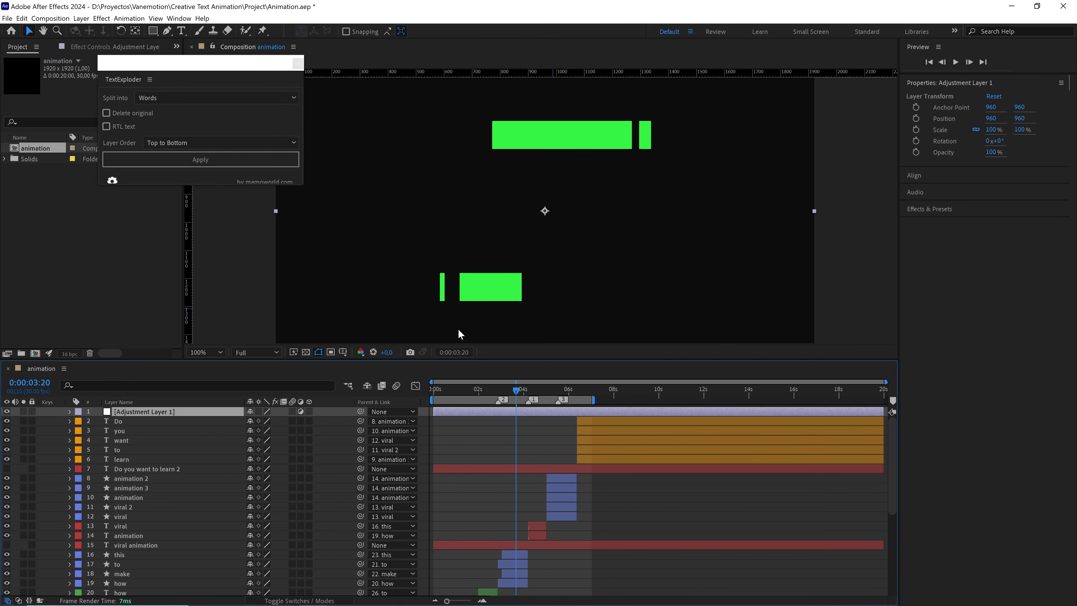
# Step: Find the Posterize Time effect and apply it to the adjustment layer
pyautogui.click(928, 211)
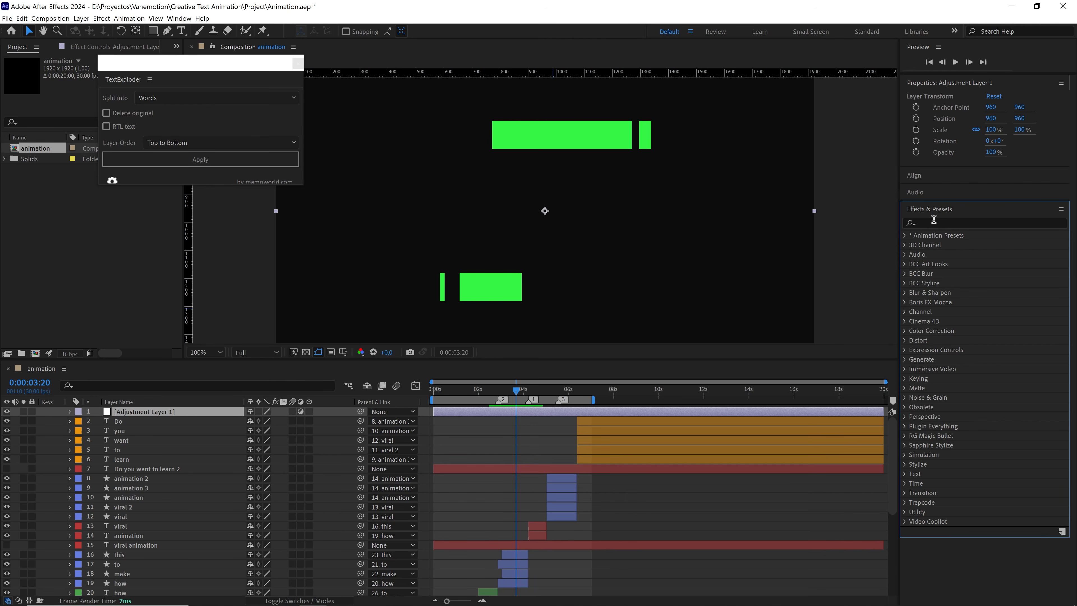
pyautogui.click(934, 219)
pyautogui.write('poster')
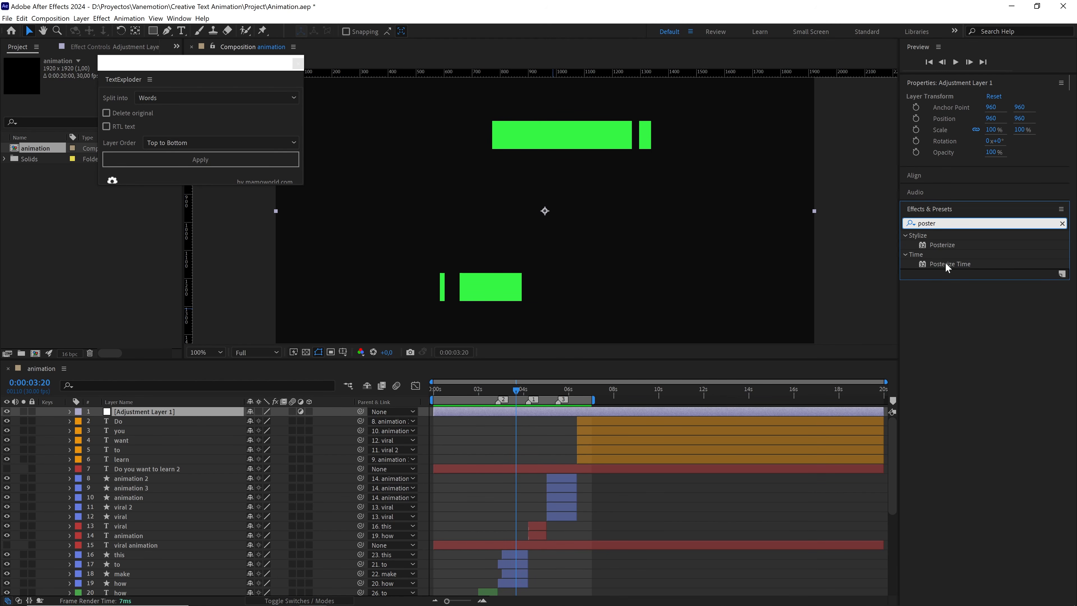
pyautogui.moveTo(946, 264); pyautogui.dragTo(165, 418)
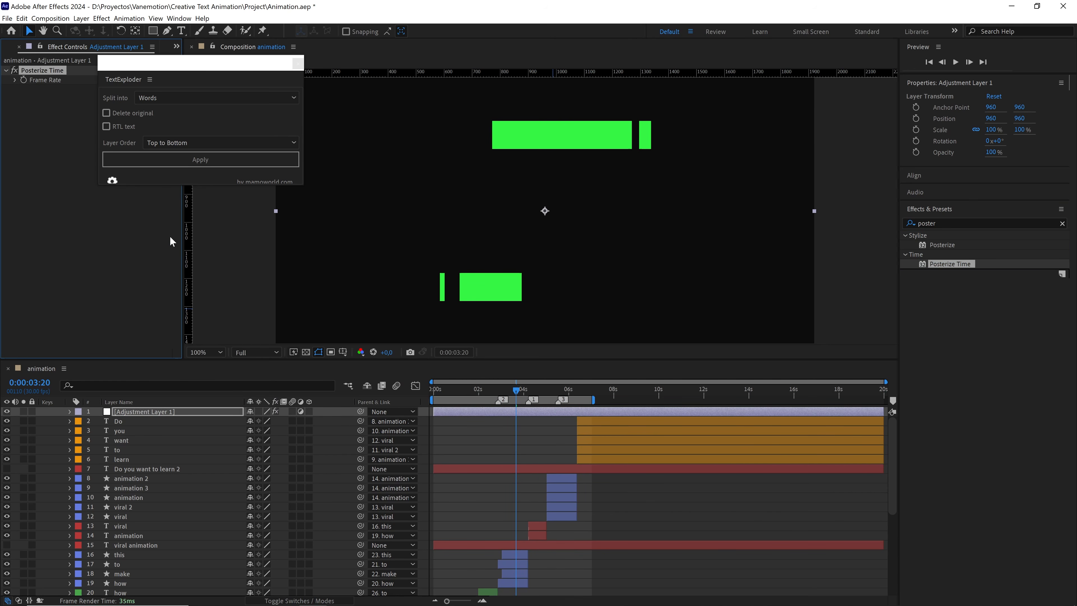
# Step: Check the composition's frame rate in its settings without changing it
pyautogui.click(60, 19)
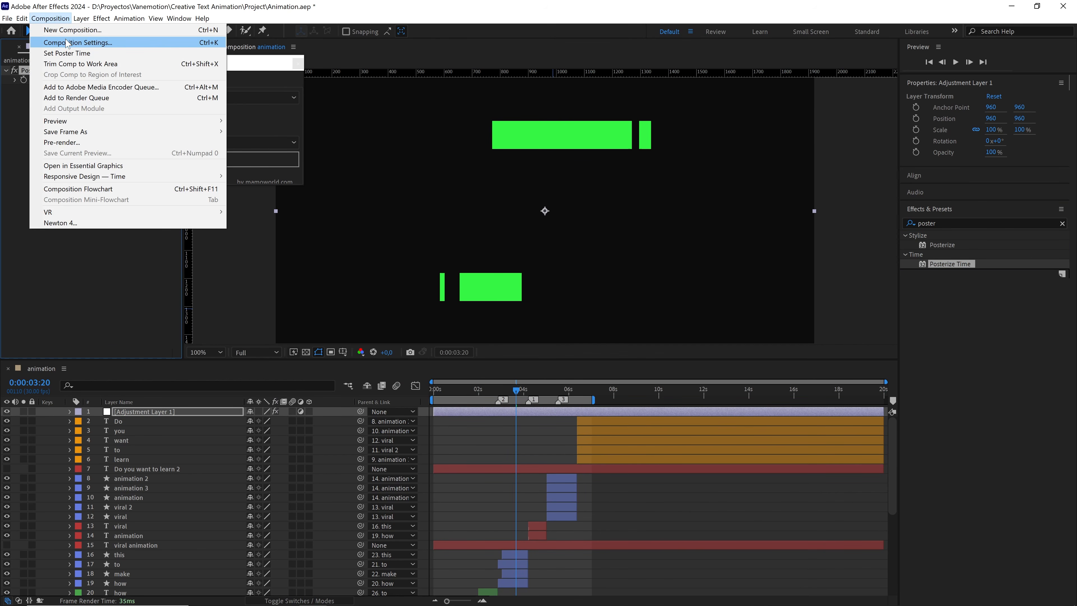
pyautogui.click(68, 42)
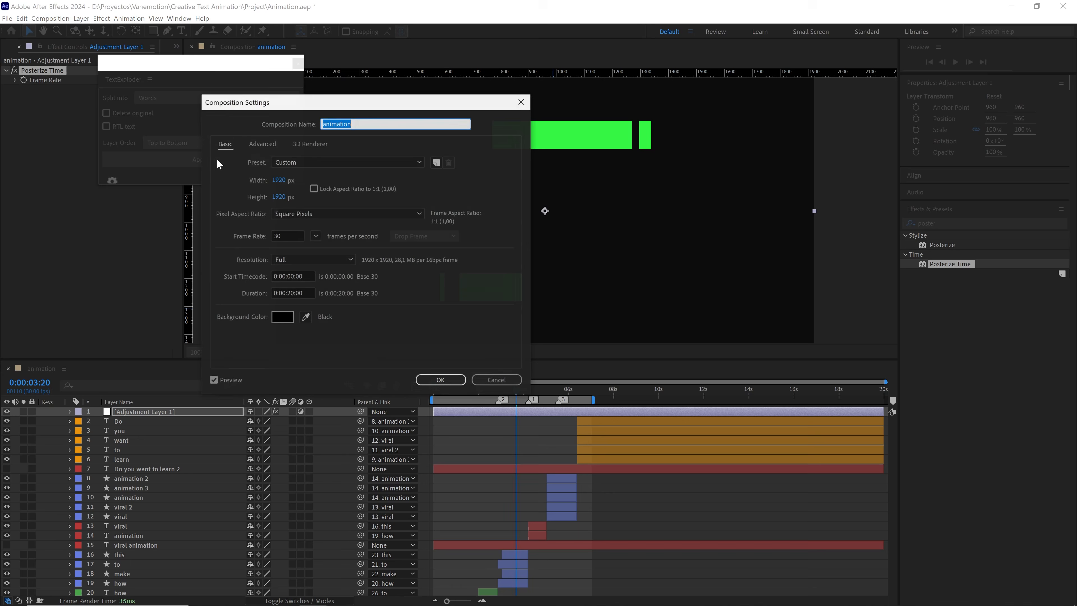
pyautogui.click(294, 235)
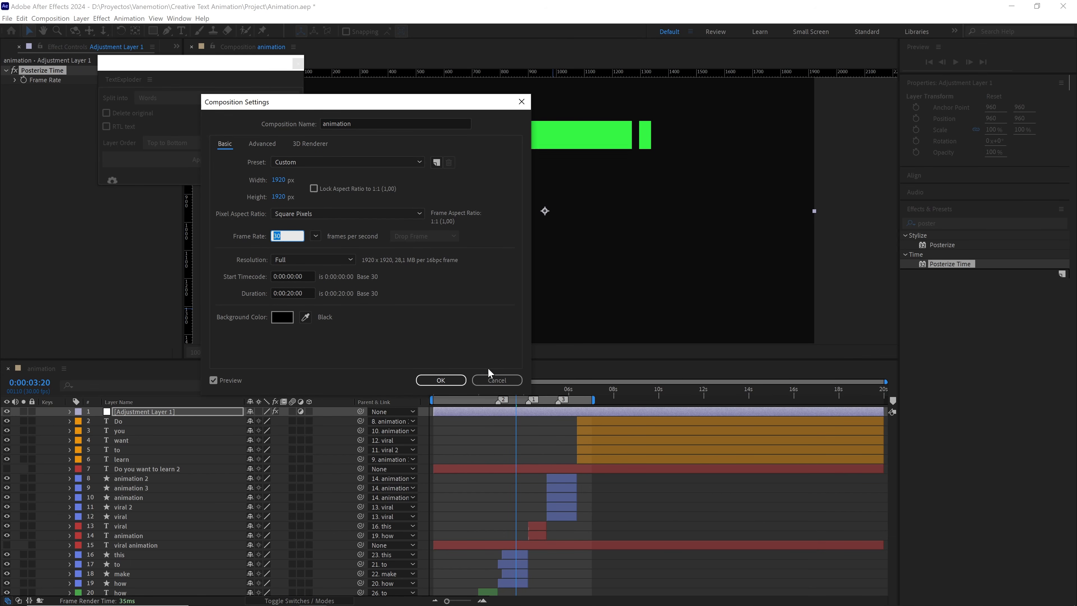
pyautogui.click(492, 379)
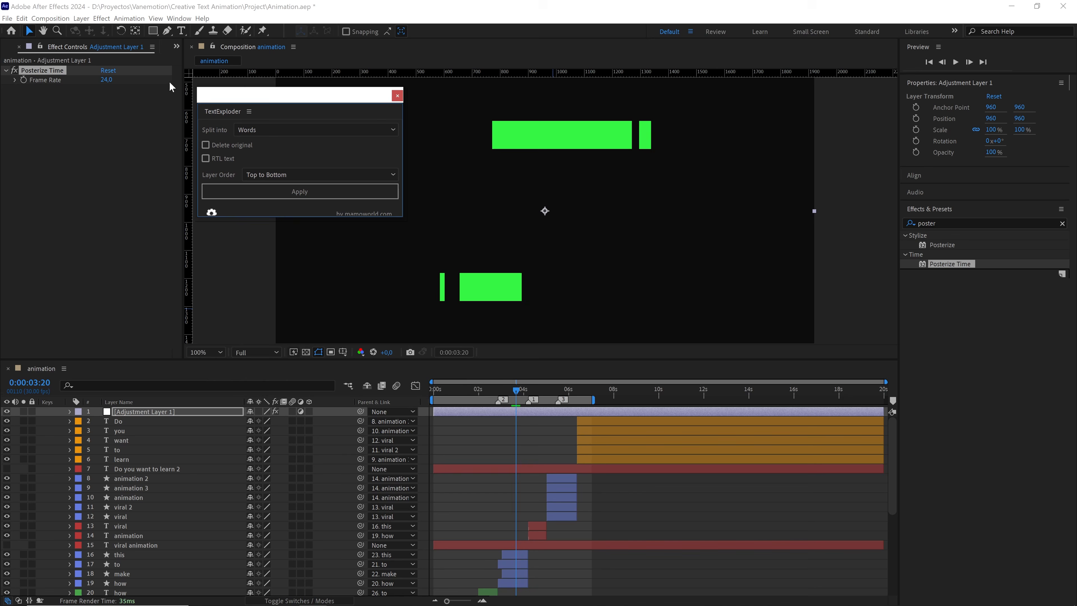
# Step: Set the Posterize Time frame rate to 15 and play back the animation from the start with the whole frame fitted
pyautogui.click(103, 79)
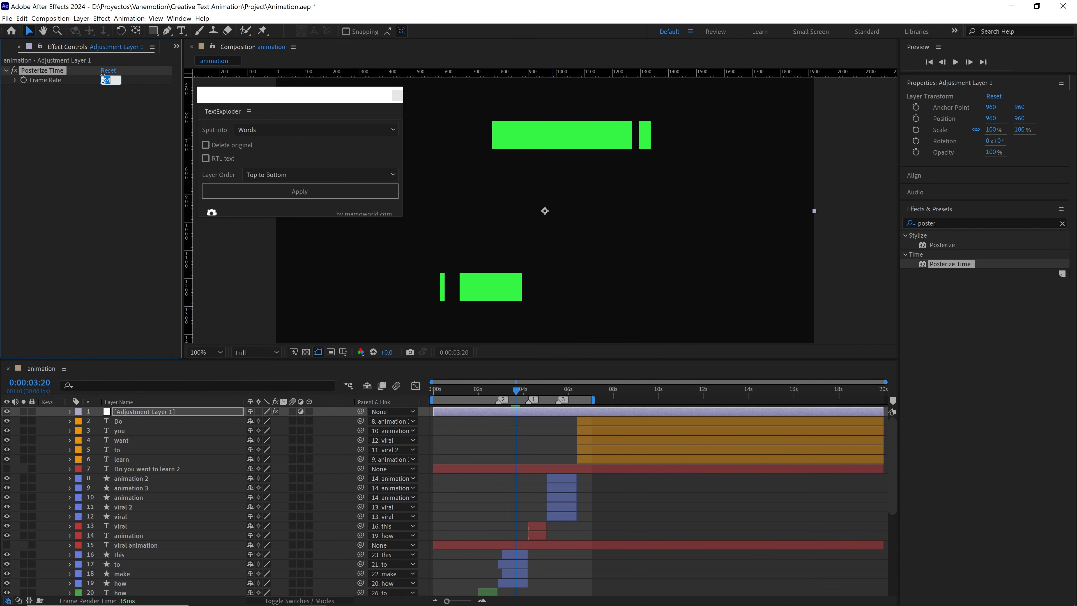
pyautogui.press('Return')
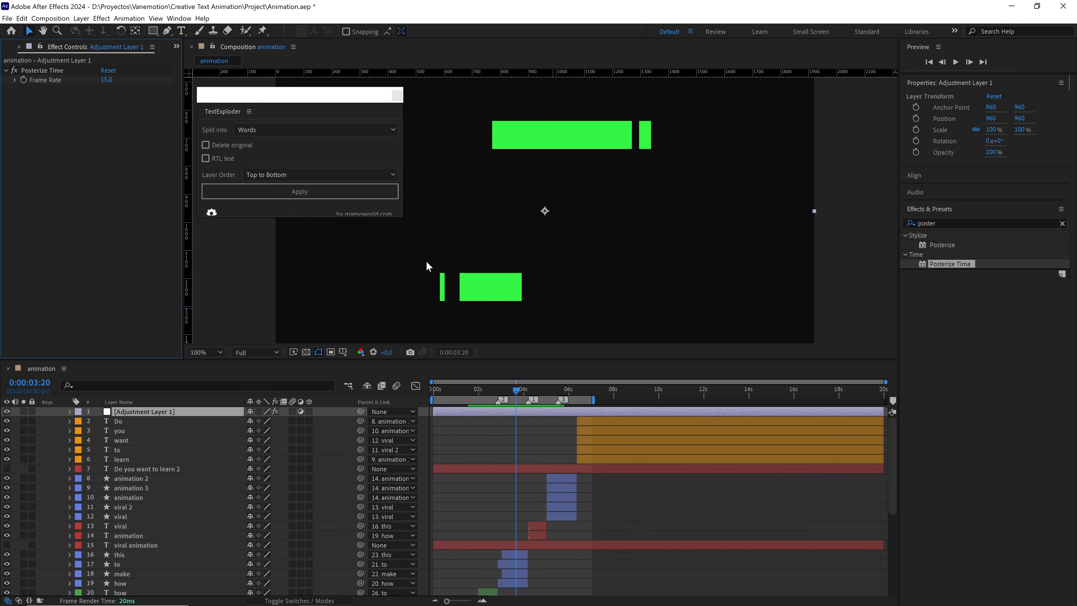
pyautogui.click(204, 354)
pyautogui.click(210, 366)
pyautogui.moveTo(496, 390); pyautogui.dragTo(428, 393)
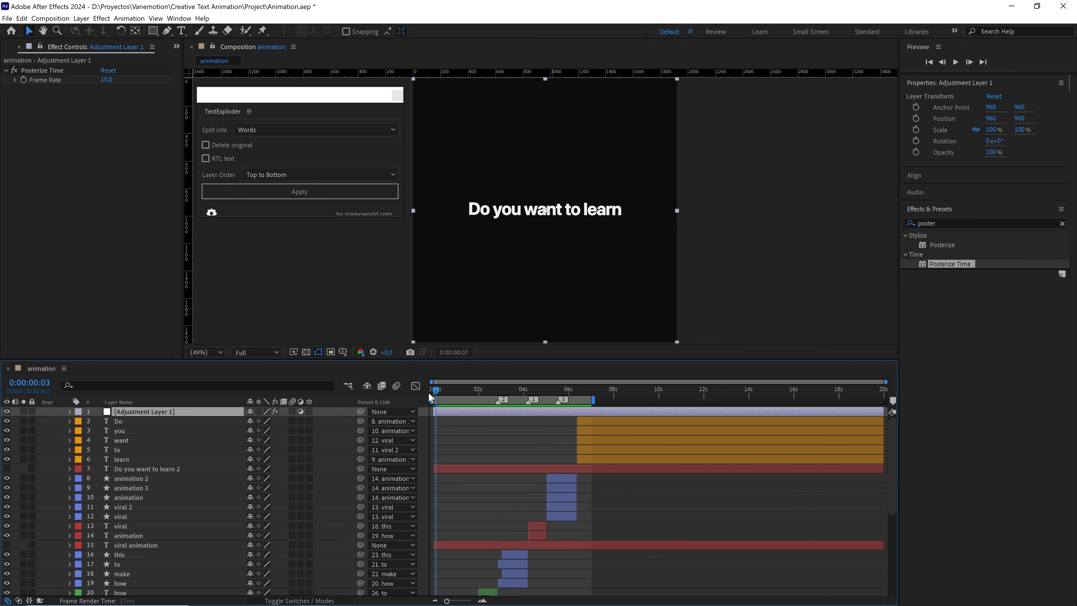
pyautogui.click(464, 423)
pyautogui.press('space')
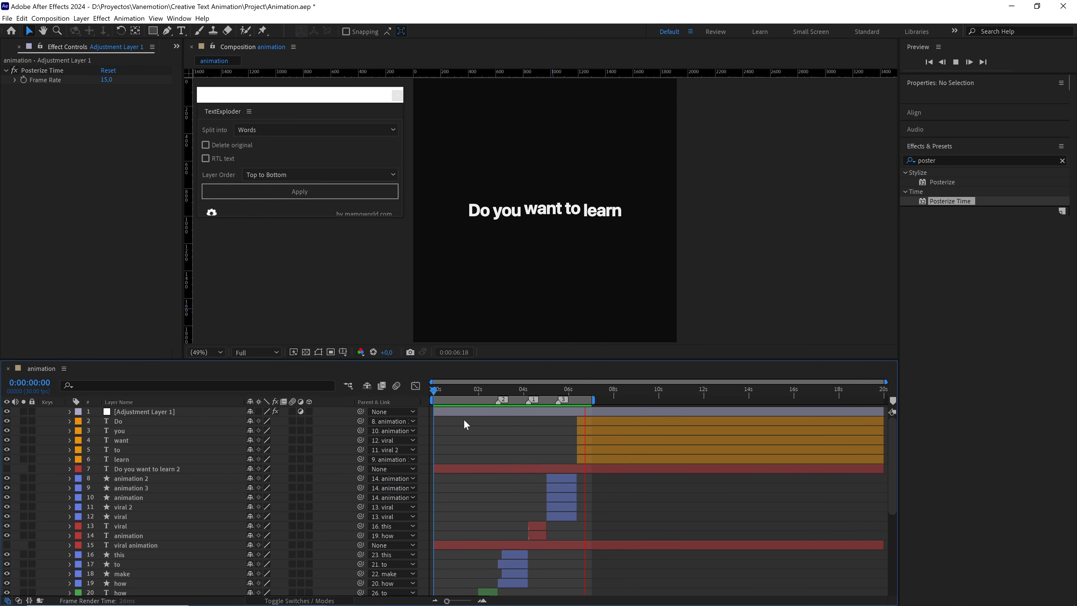
pyautogui.press('space')
# Step: Apply the Turbulent Displace effect to the adjustment layer in addition to Posterize Time
pyautogui.scroll(3, 657, 167)
pyautogui.moveTo(625, 191); pyautogui.dragTo(676, 205)
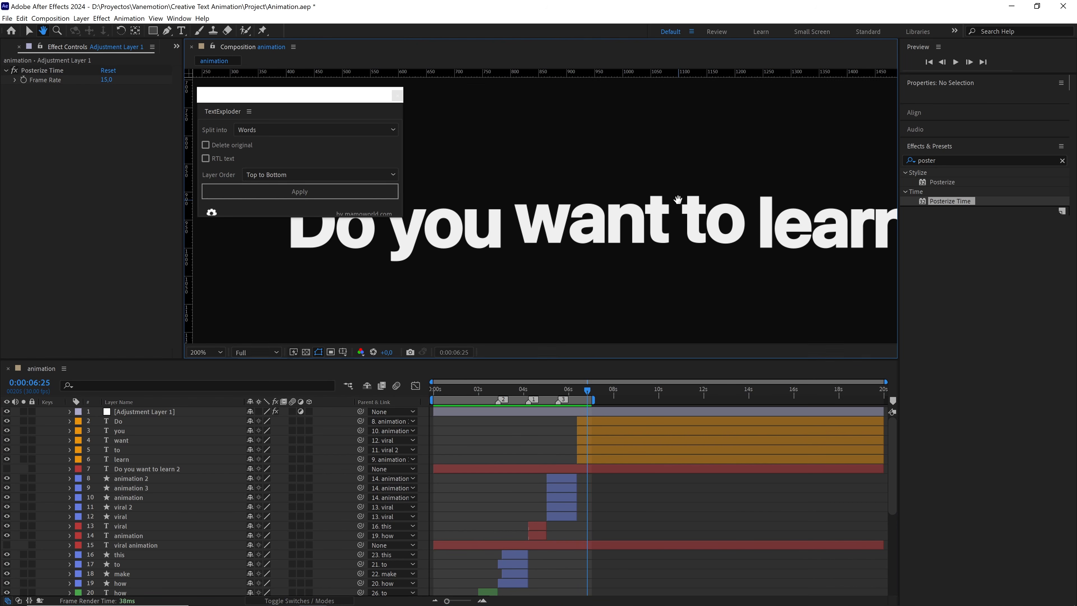
pyautogui.click(185, 413)
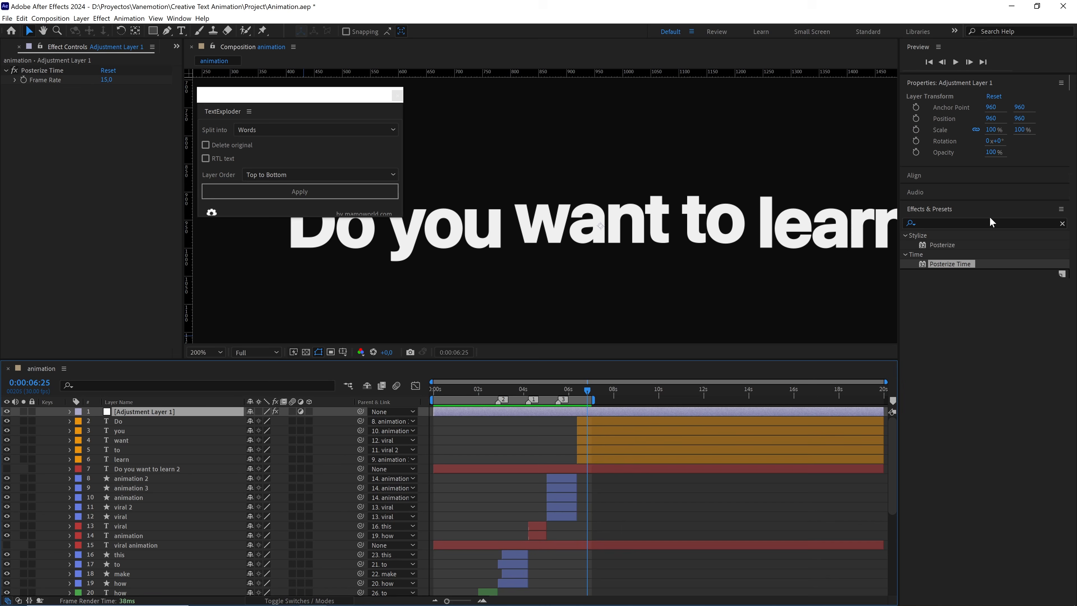
pyautogui.click(1062, 223)
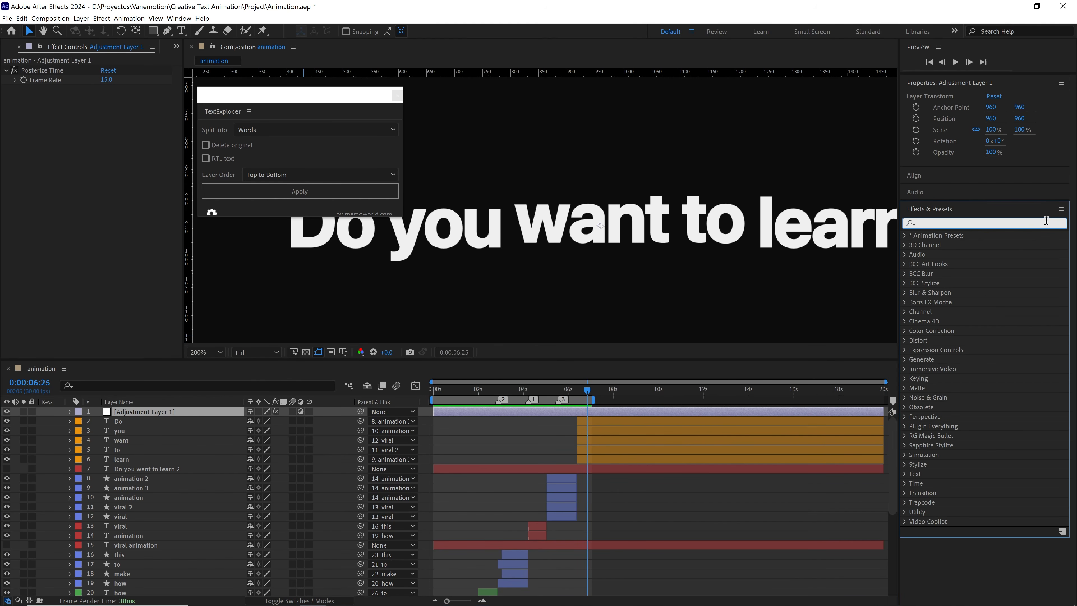
pyautogui.write('turbu')
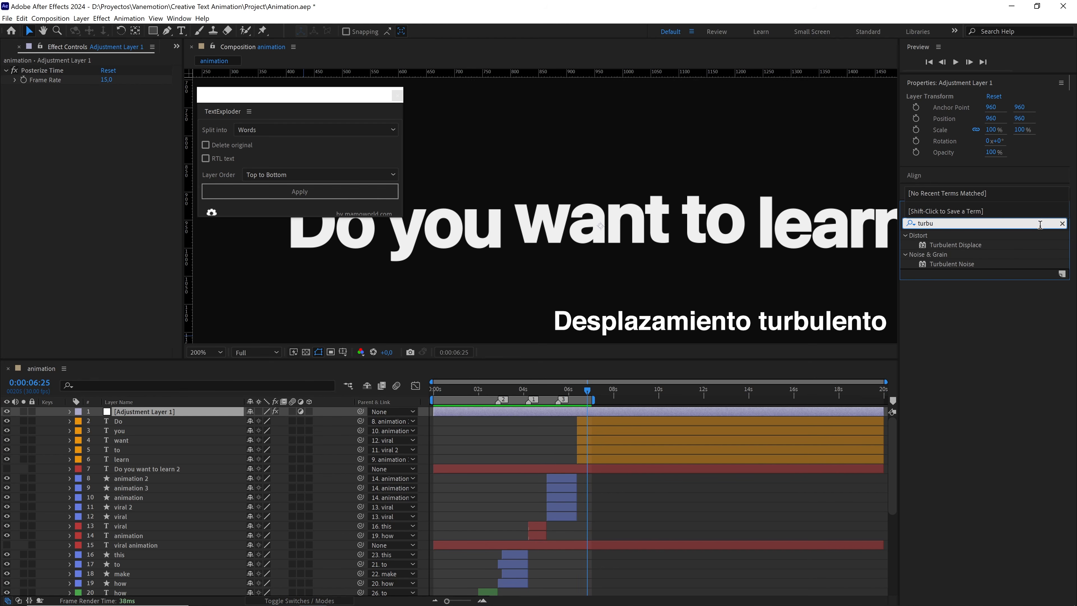
pyautogui.doubleClick(970, 245)
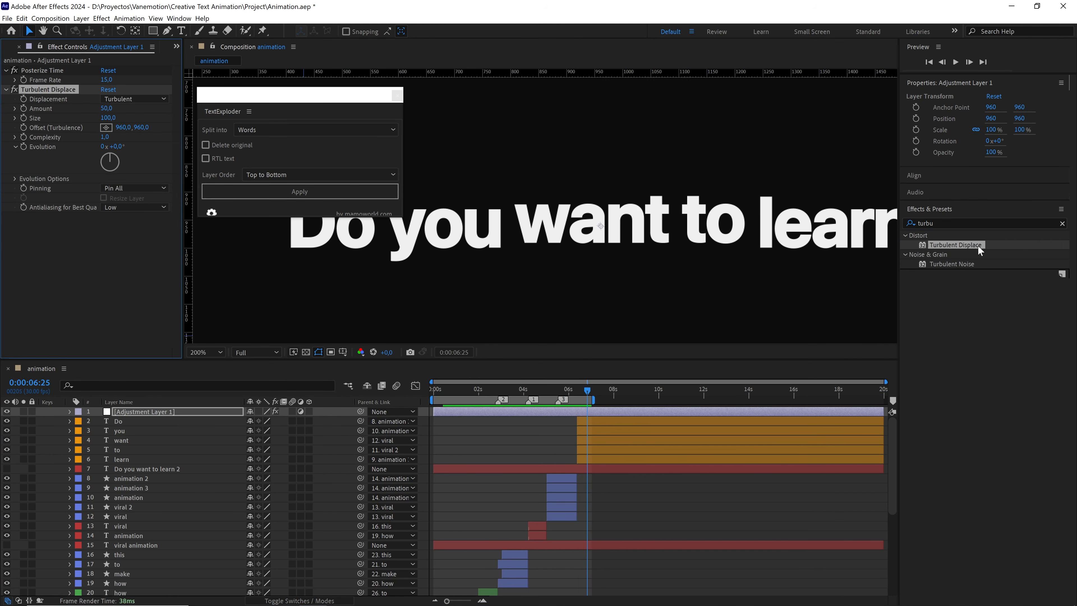
# Step: Set the Turbulent Displace Amount to 20 and its Size to 2
pyautogui.click(109, 109)
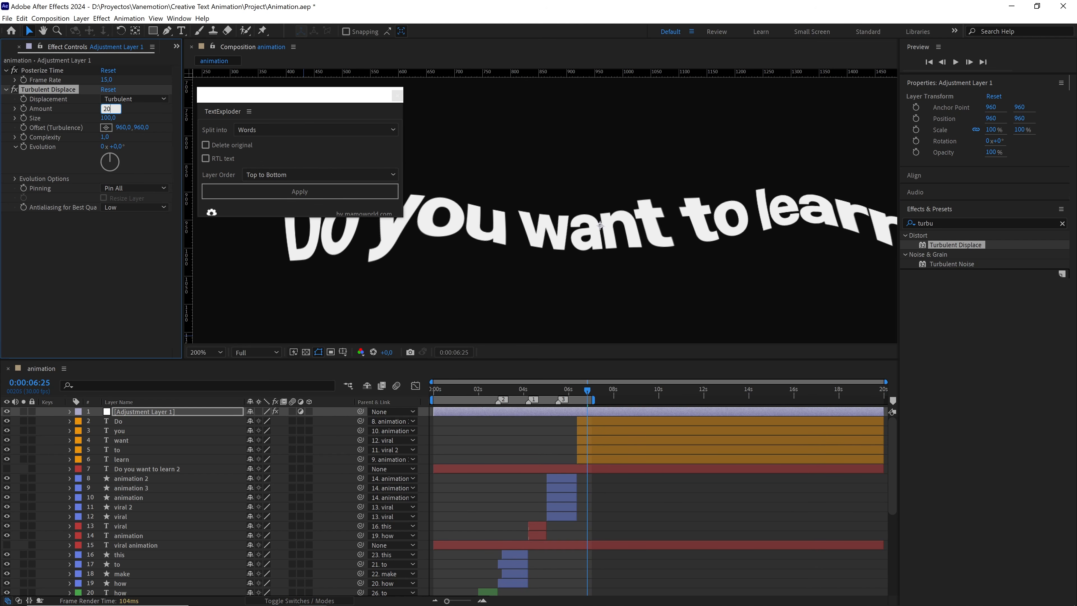
pyautogui.click(103, 117)
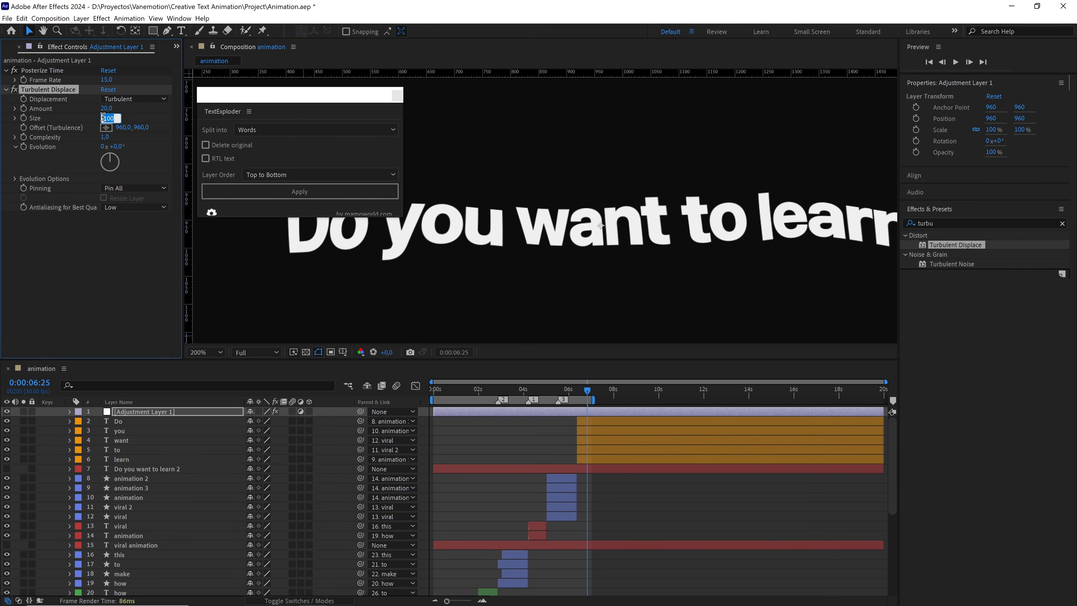
pyautogui.press('Return')
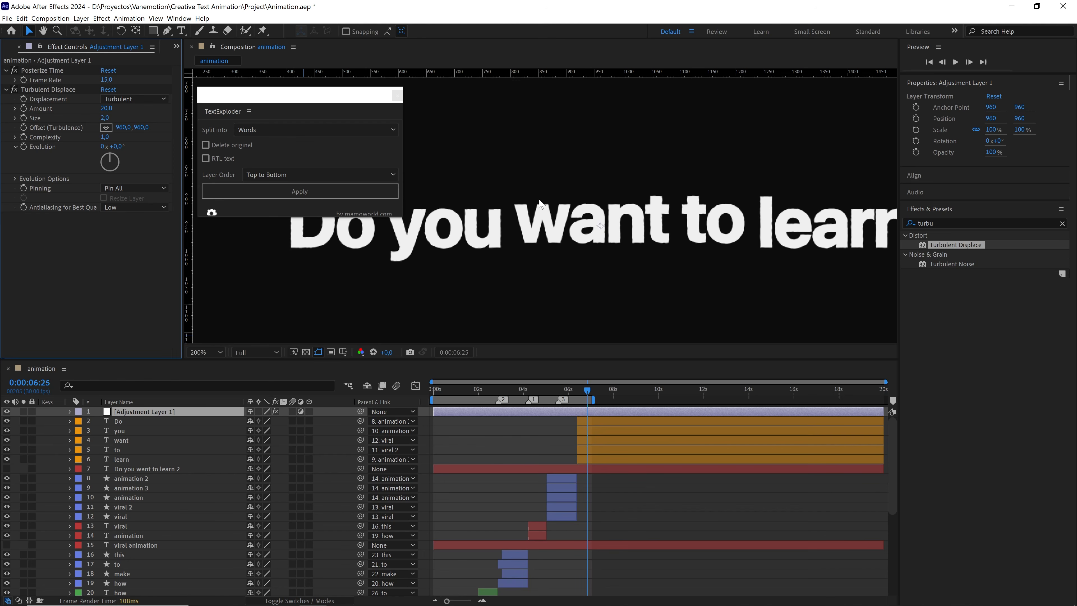
# Step: Examine the roughened edges of the text and of the green rectangles at 0:00:05:02 in close-up
pyautogui.scroll(3, 553, 202)
pyautogui.scroll(-2, 552, 202)
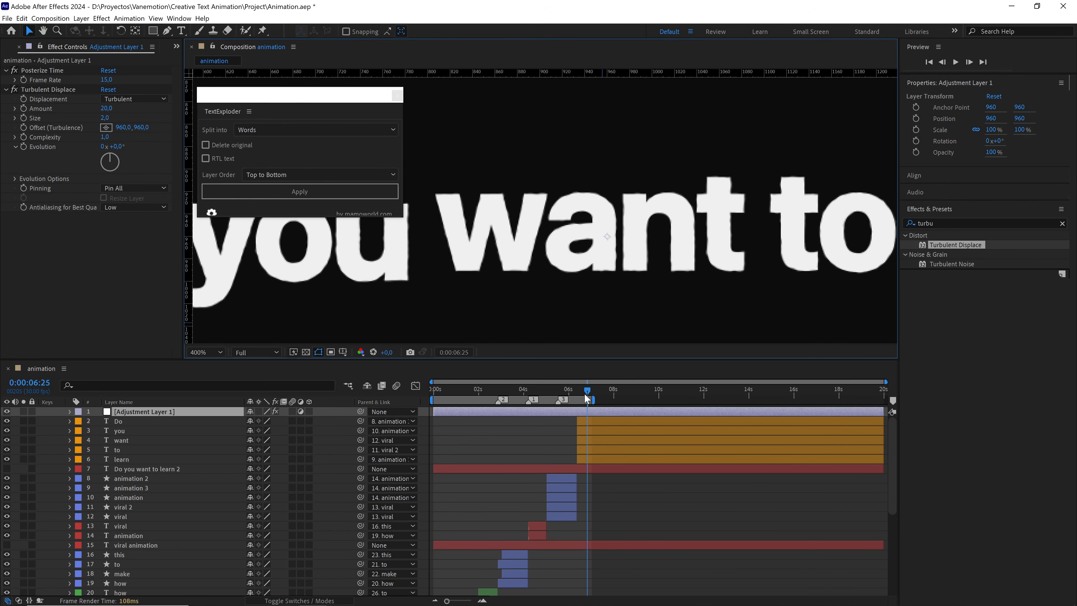
pyautogui.moveTo(587, 395); pyautogui.dragTo(548, 396)
pyautogui.scroll(-2, 606, 258)
pyautogui.scroll(2, 580, 264)
pyautogui.moveTo(524, 188); pyautogui.dragTo(654, 284)
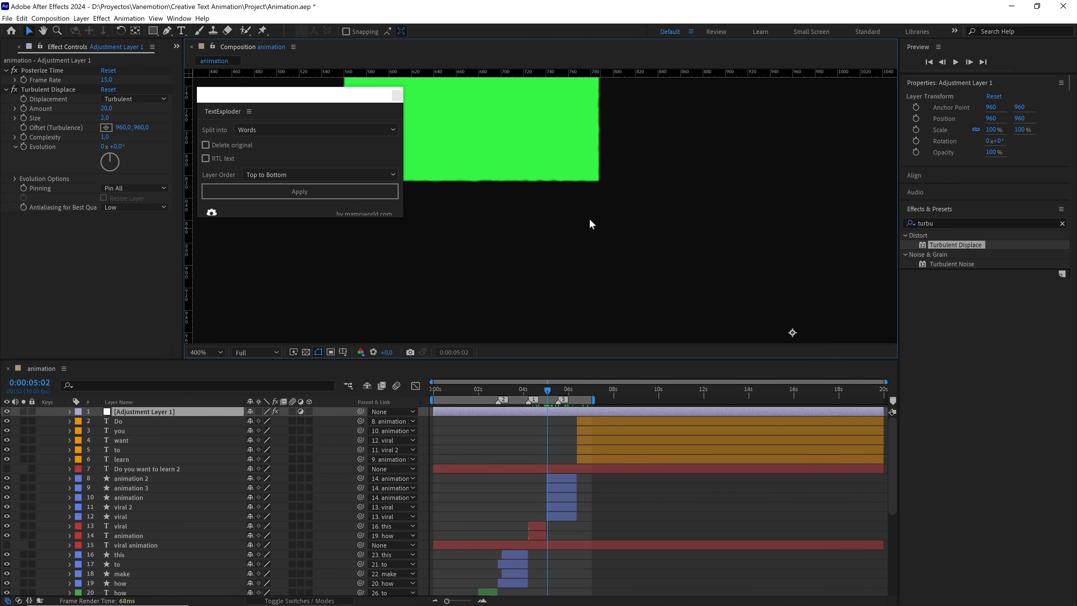
# Step: Compare the green rectangle's edges in close-up with Turbulent Displace off and on, and collapse the settings of both effects
pyautogui.moveTo(589, 223); pyautogui.dragTo(608, 272)
pyautogui.scroll(-1, 558, 194)
pyautogui.moveTo(538, 195); pyautogui.dragTo(552, 207)
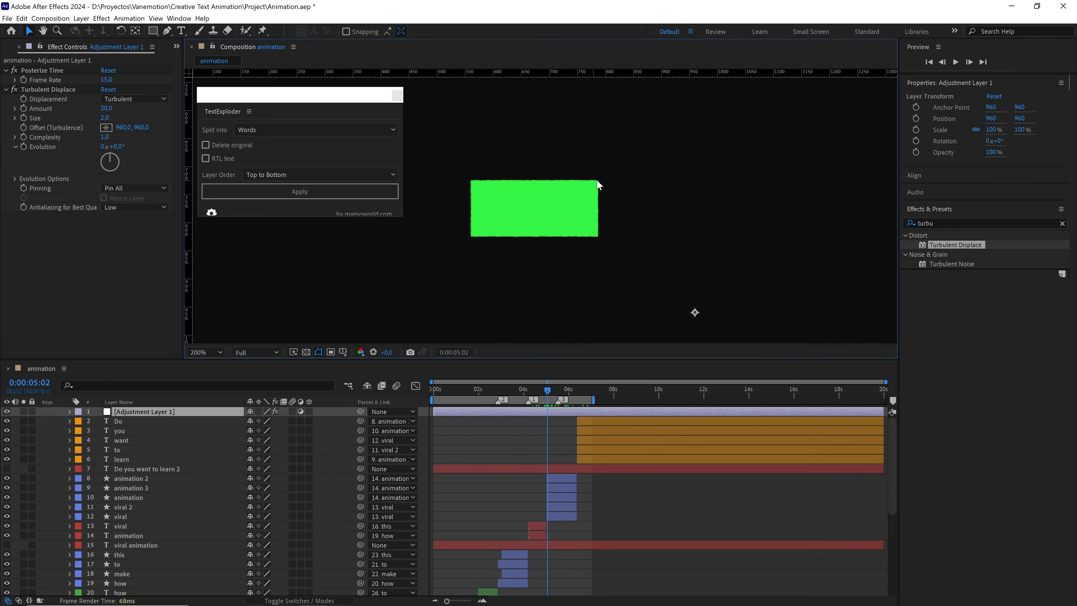
pyautogui.click(16, 91)
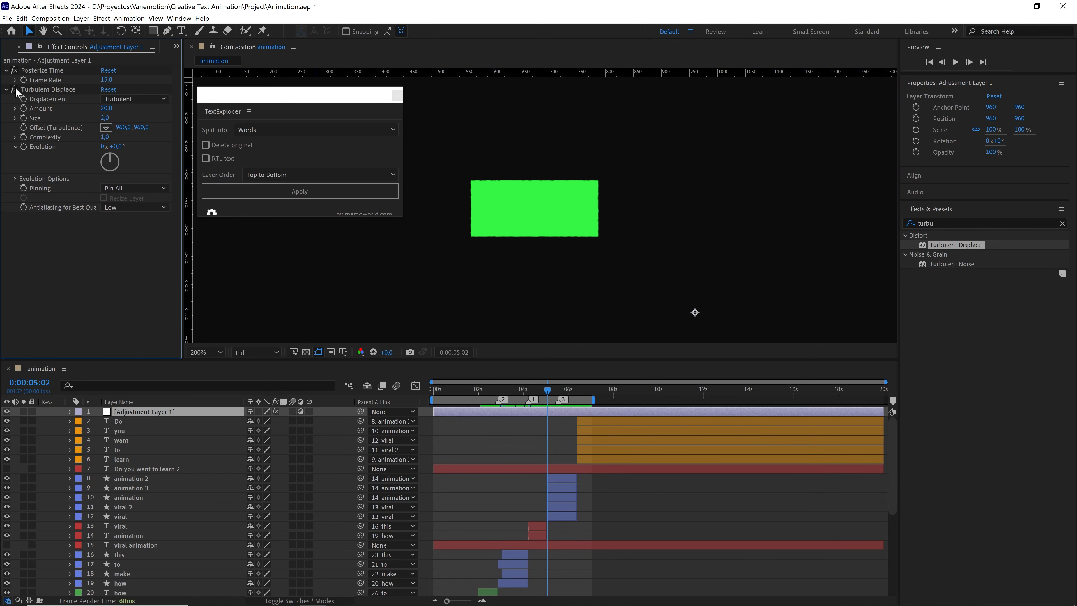
pyautogui.click(6, 90)
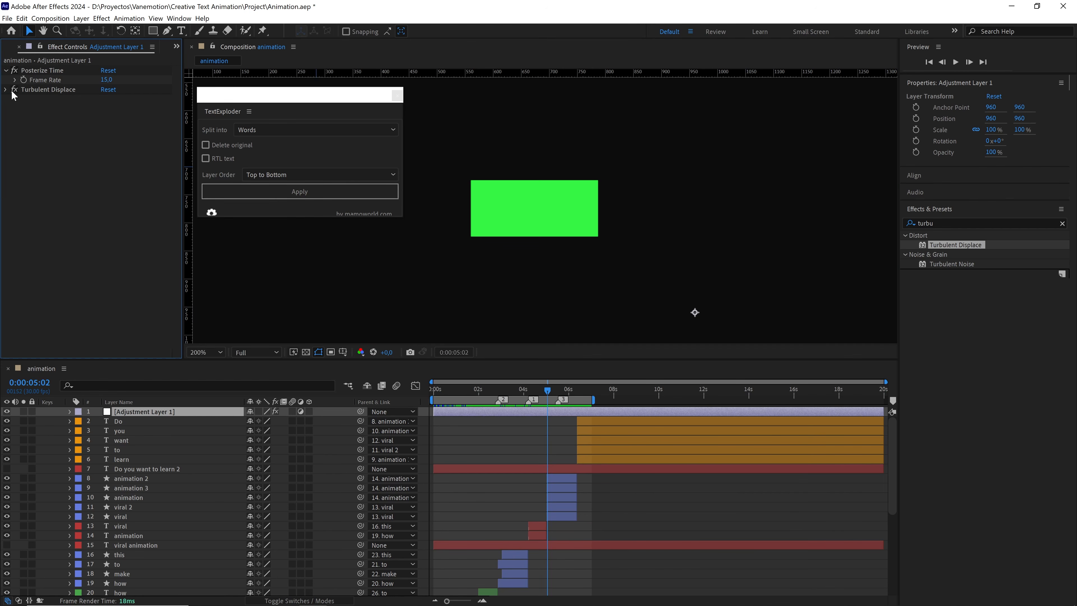
pyautogui.click(6, 70)
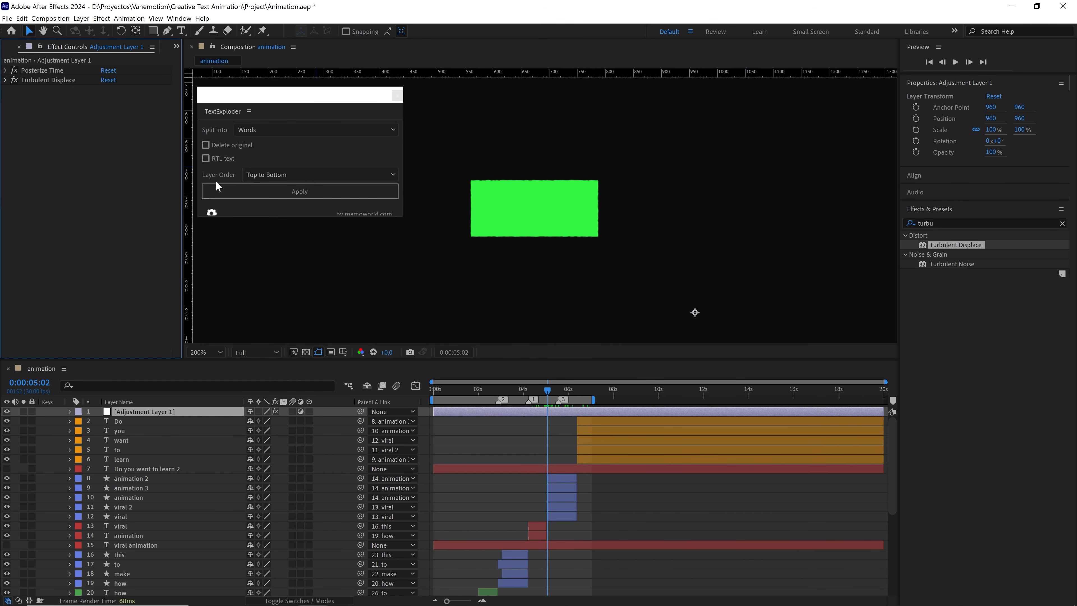
# Step: Return to 0:00:00:00 with the whole frame fitted and no layer selected, and clear the effects search
pyautogui.click(207, 352)
pyautogui.click(216, 369)
pyautogui.moveTo(500, 391); pyautogui.dragTo(426, 403)
pyautogui.click(467, 440)
pyautogui.click(1060, 160)
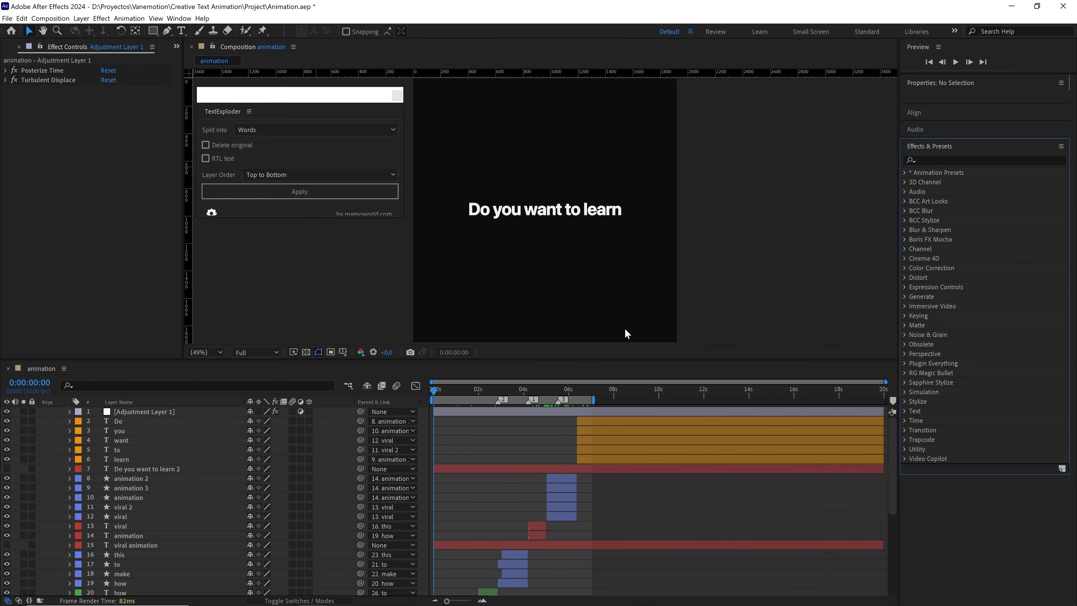
# Step: Play back the finished animation from the start with all layers deselected, and stop the preview
pyautogui.hotkey('ctrl', 'a')
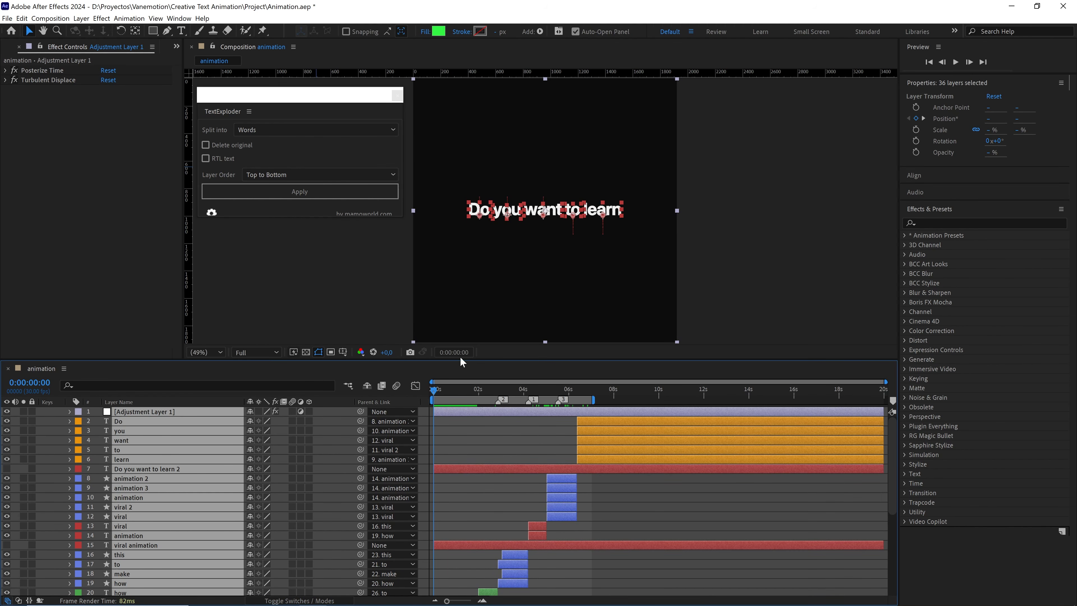
pyautogui.click(474, 428)
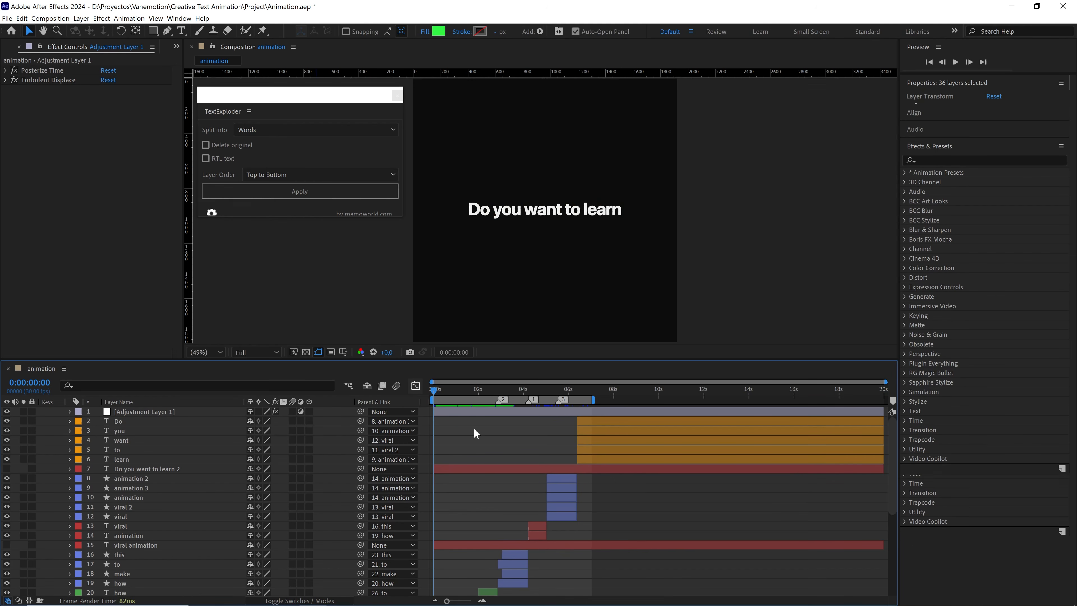
pyautogui.press('space')
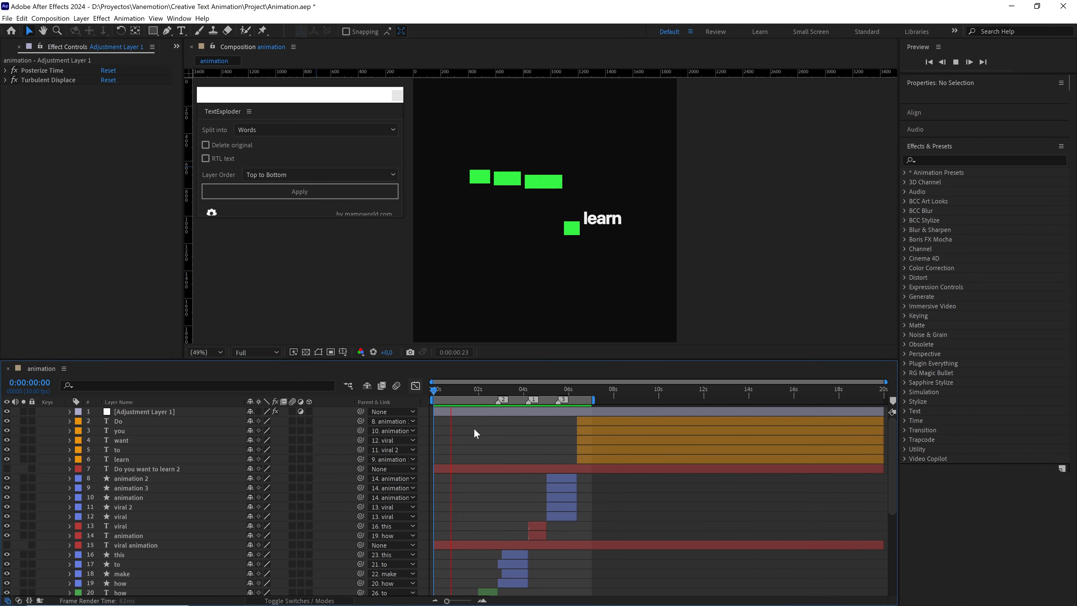
pyautogui.press('space')
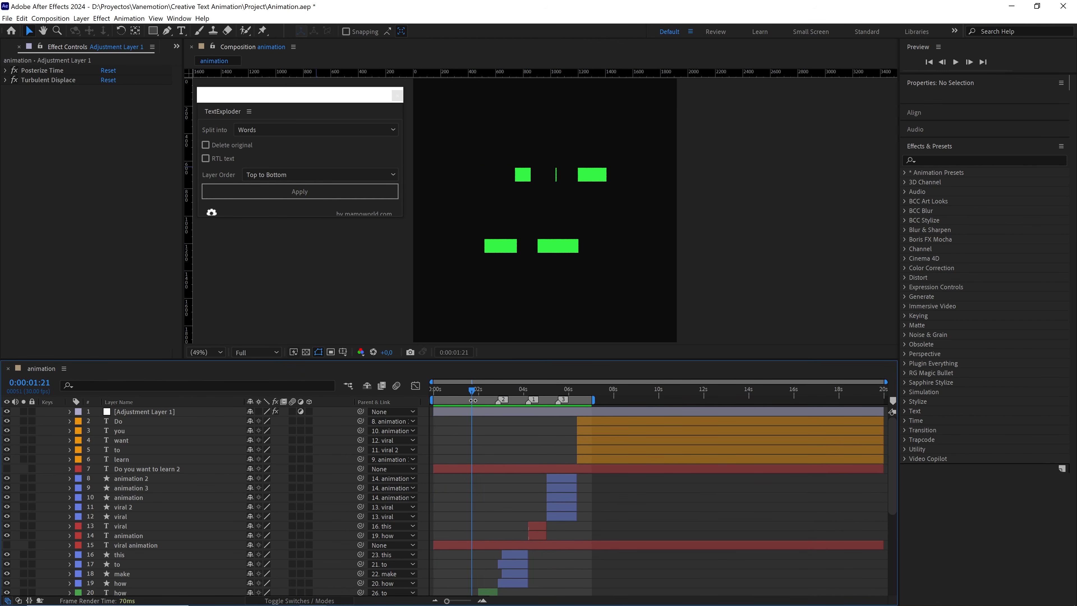
# Step: Return to the start of the animation, close the TextExploder window and show the project's item list
pyautogui.moveTo(472, 392); pyautogui.dragTo(404, 392)
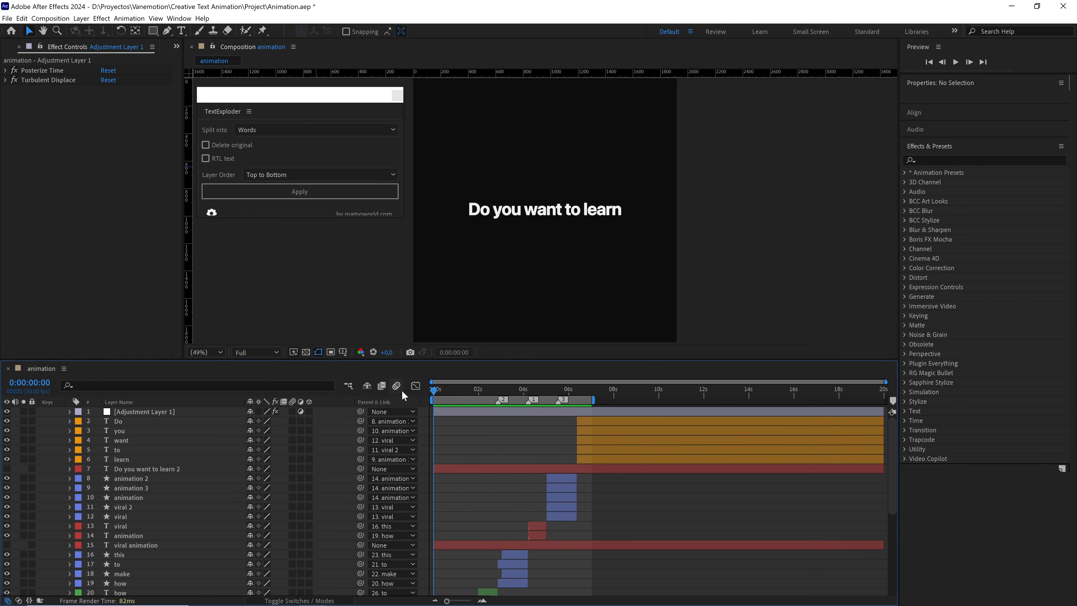
pyautogui.click(397, 95)
pyautogui.click(10, 46)
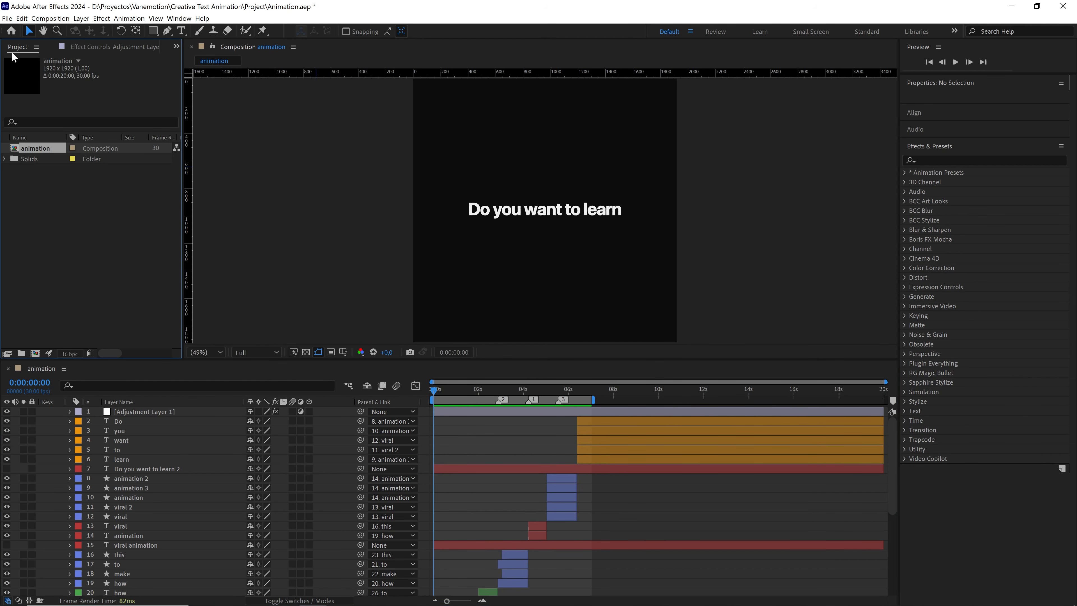
pyautogui.click(53, 213)
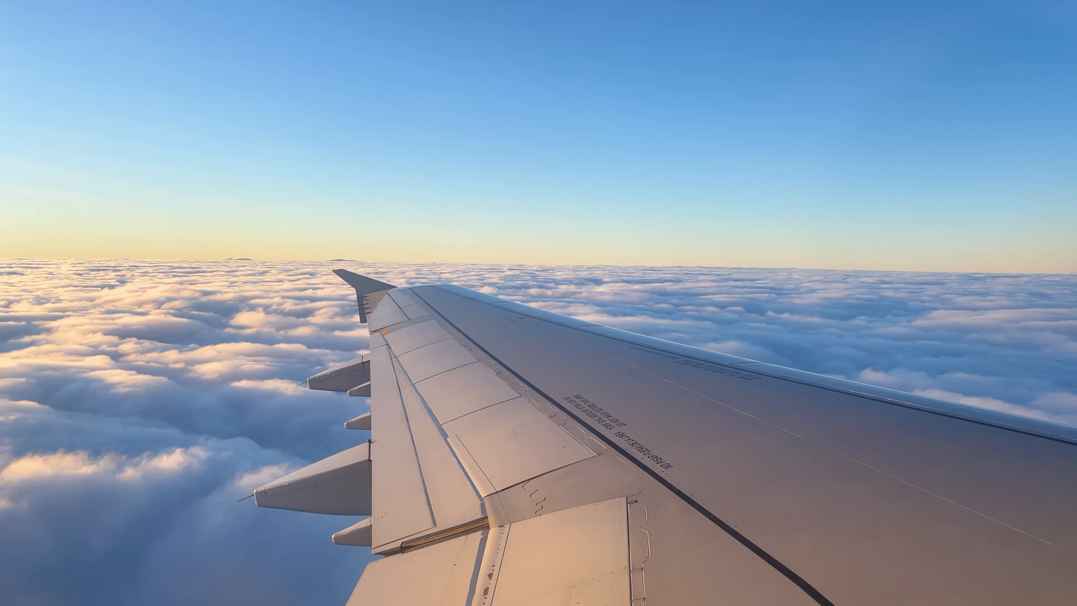